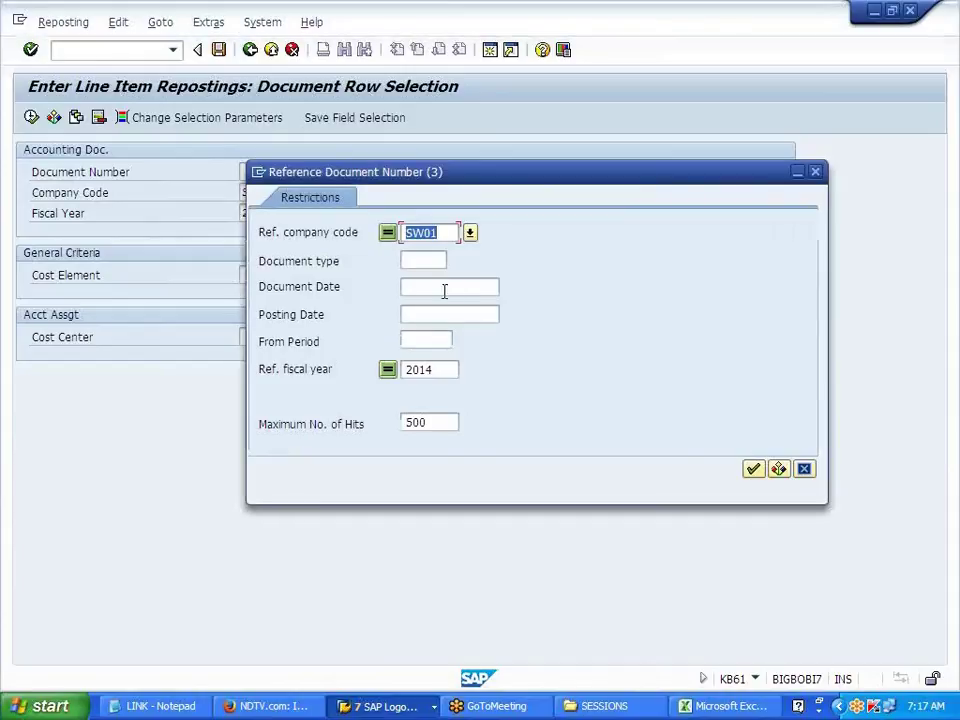
Step: Look up reference documents for company code J700, choose accounting document 53, and try to execute the selection
key("Return")
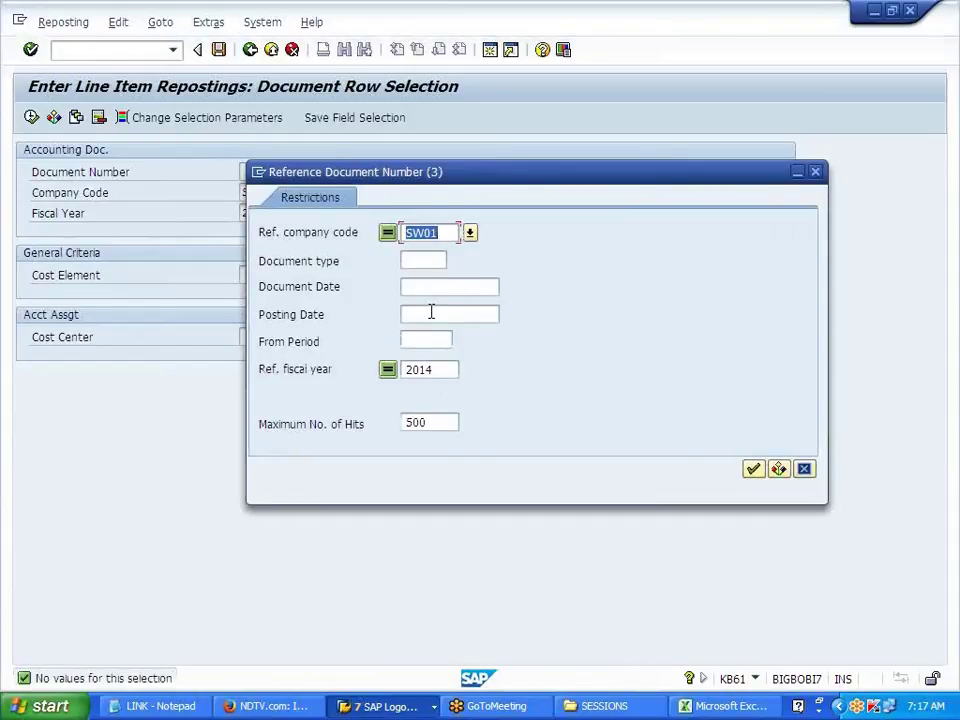
key("Delete")
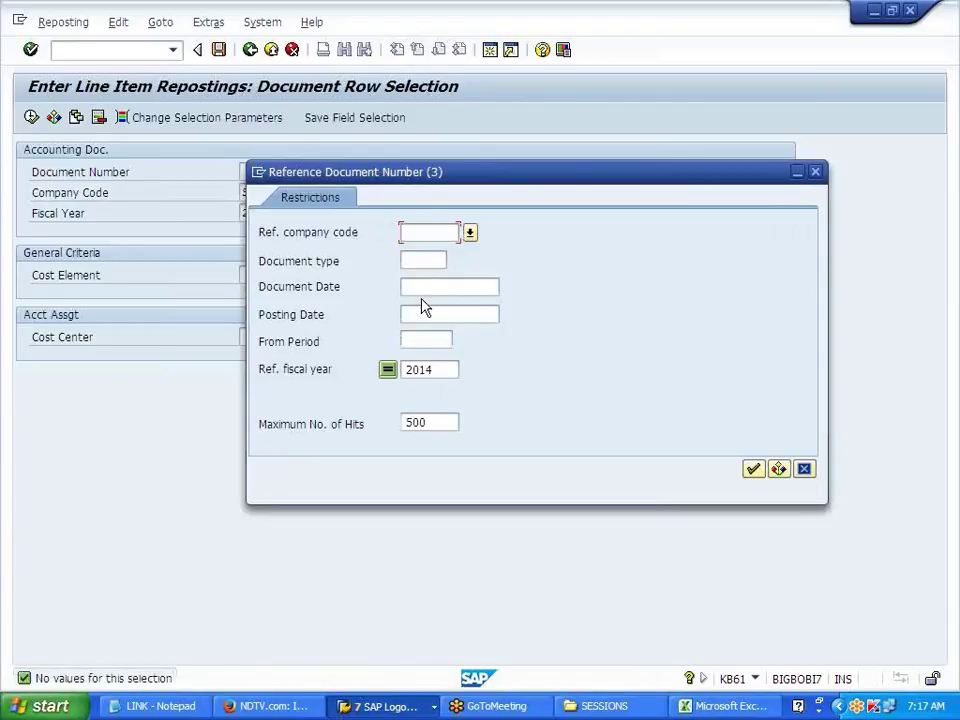
type("J700")
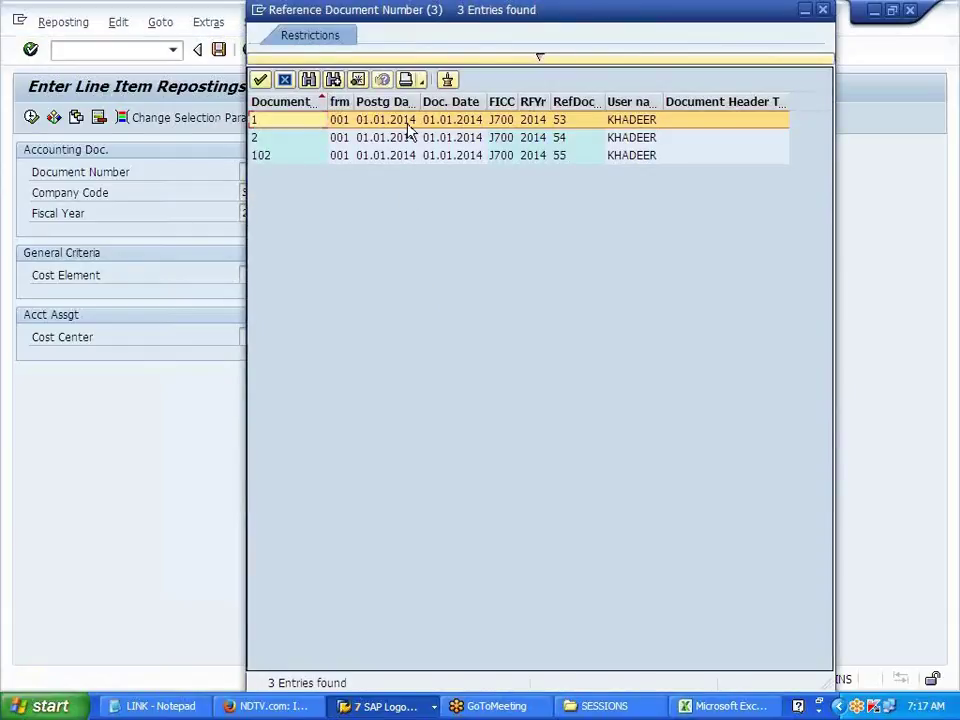
double_click(406, 122)
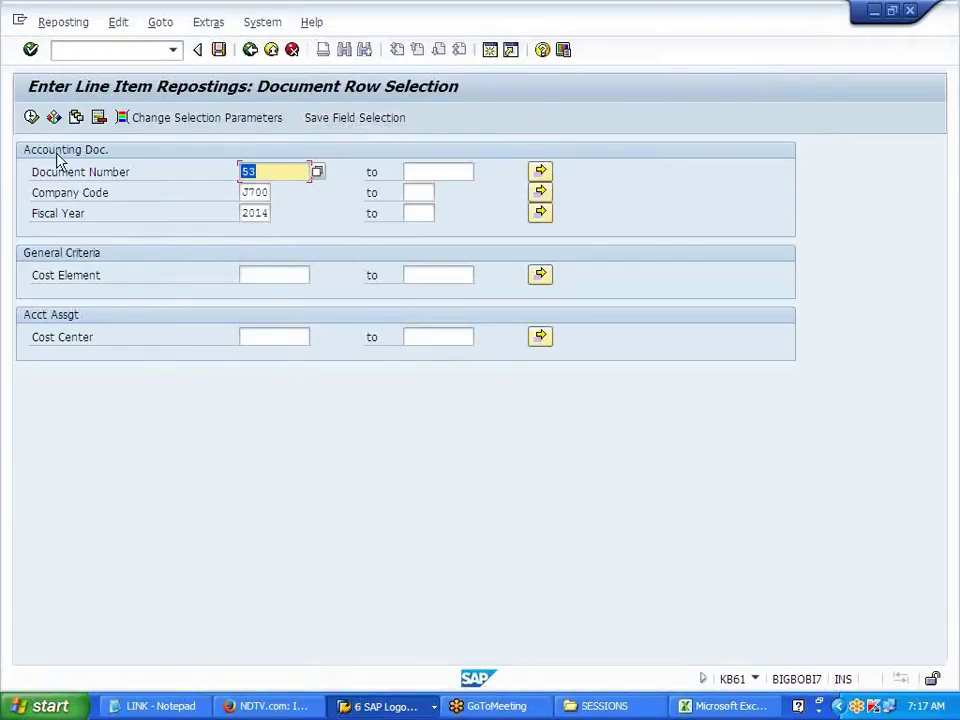
left_click(31, 117)
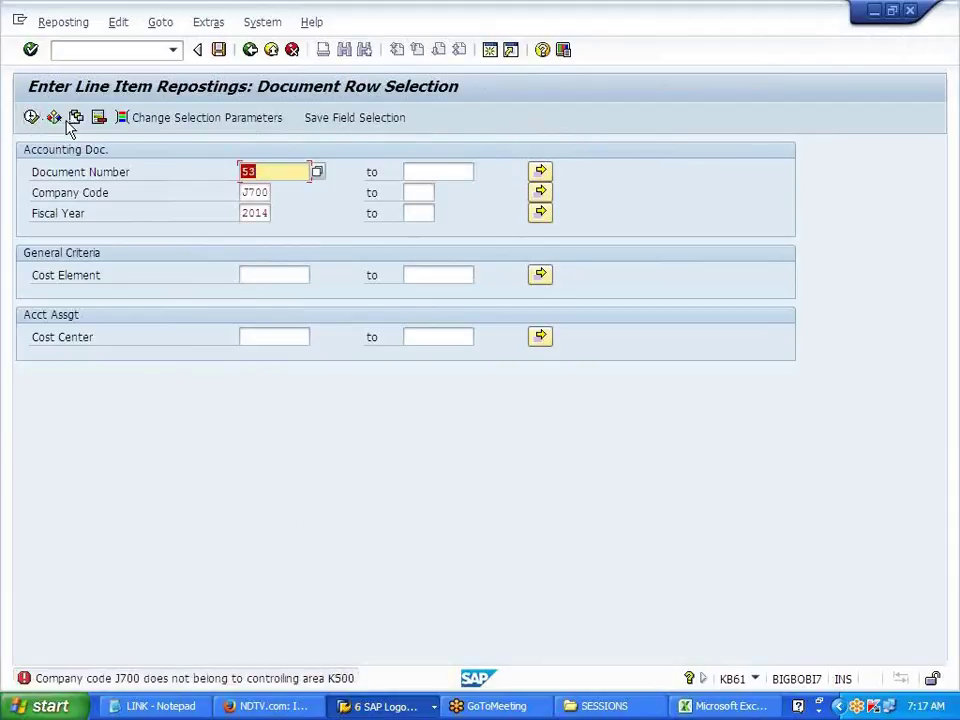
left_click(213, 24)
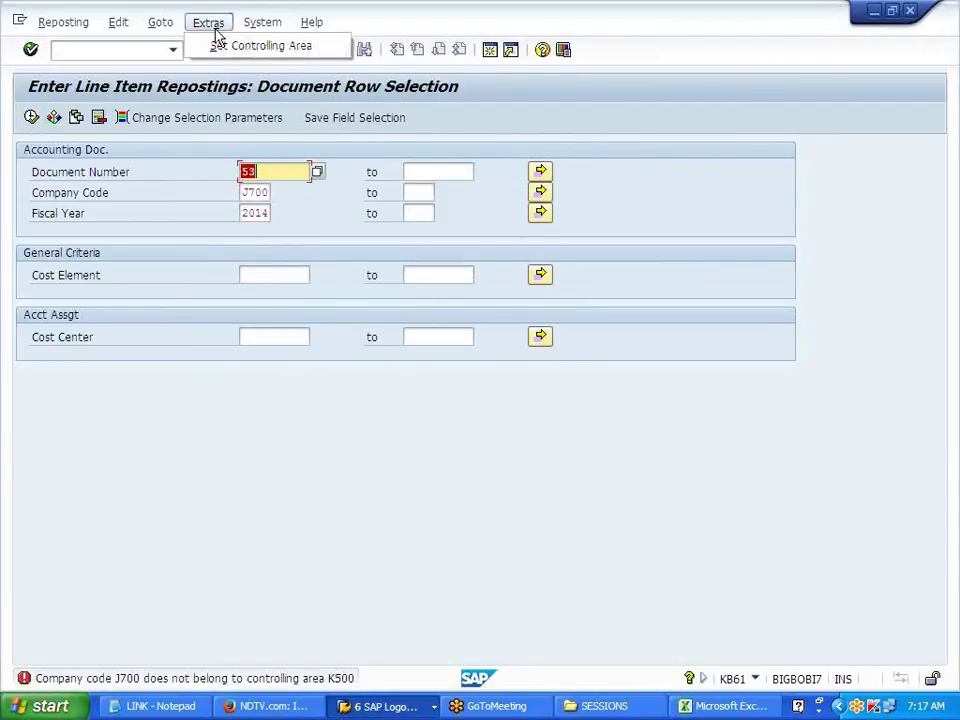
left_click(230, 46)
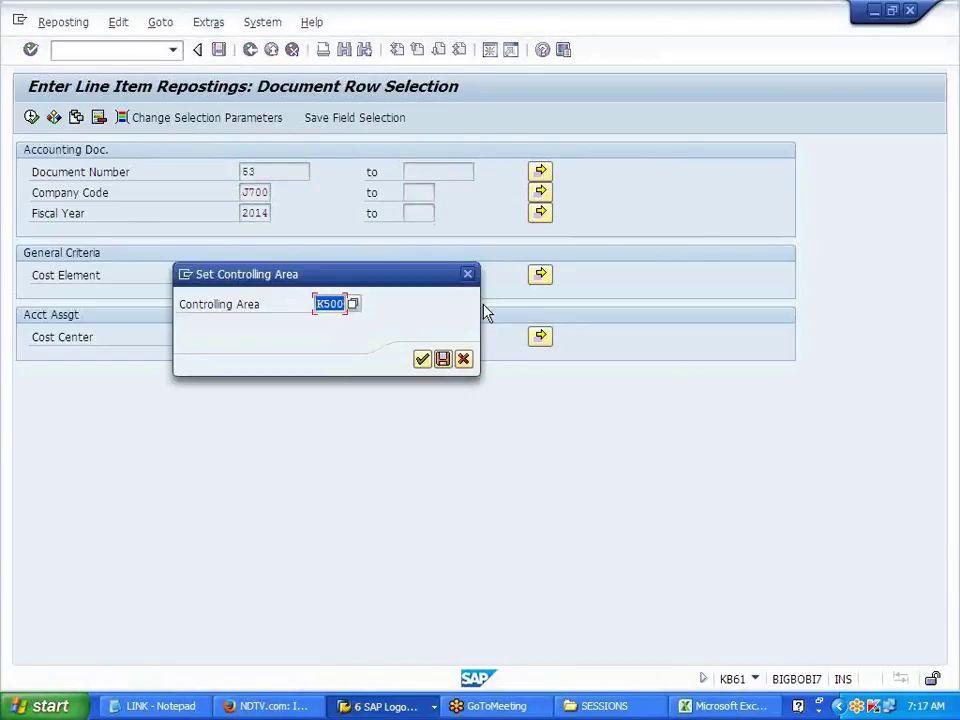
left_click(468, 274)
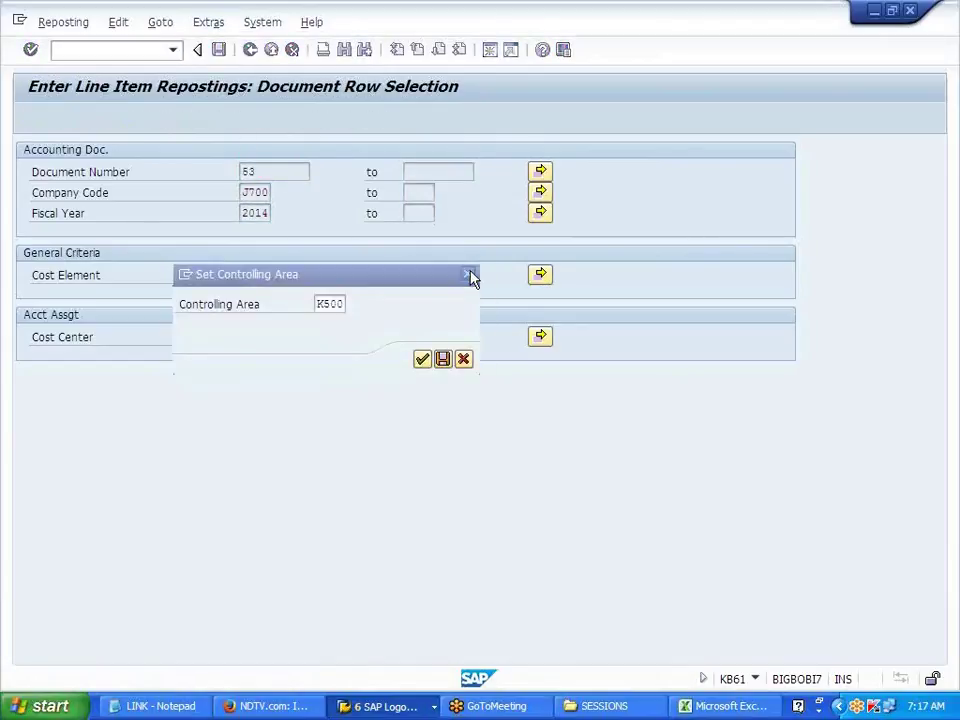
Step: Set the controlling area to J700
left_click(206, 24)
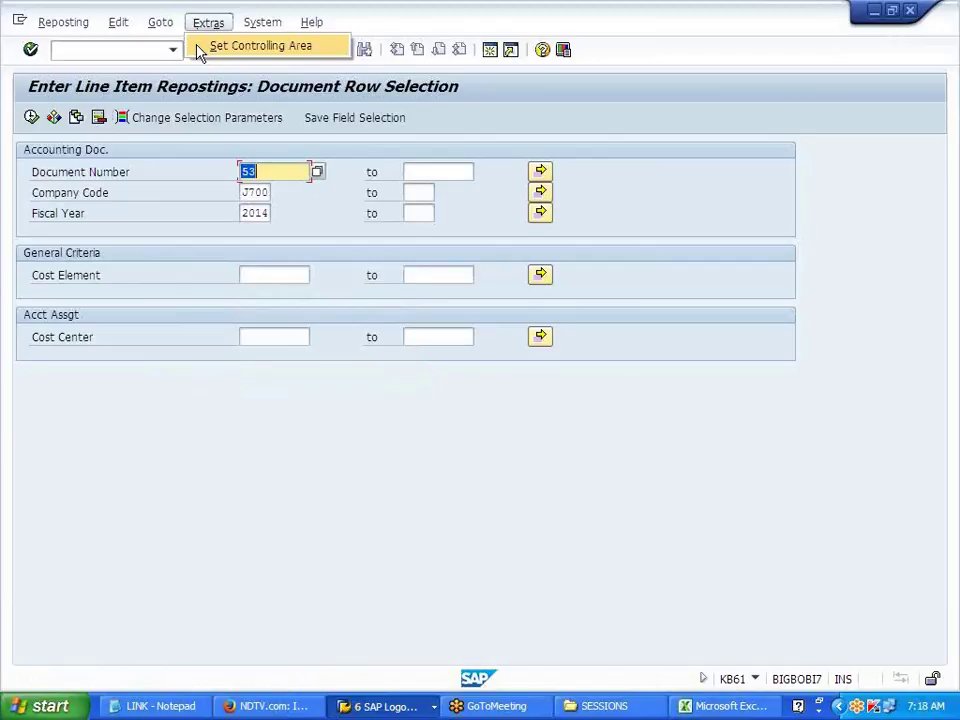
left_click(200, 47)
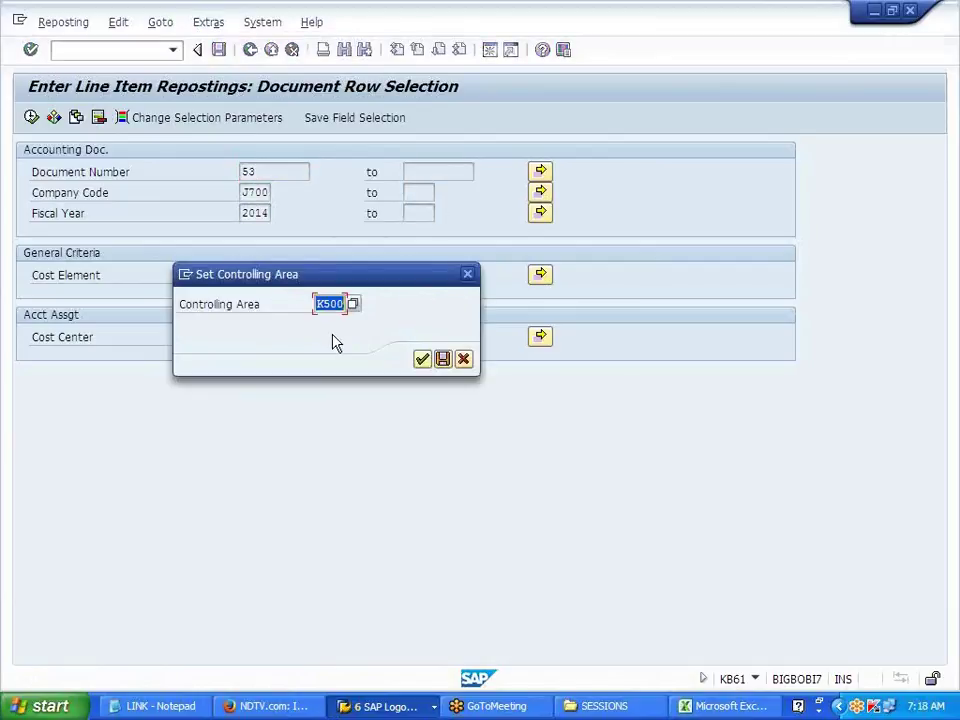
type("J700")
key("Return")
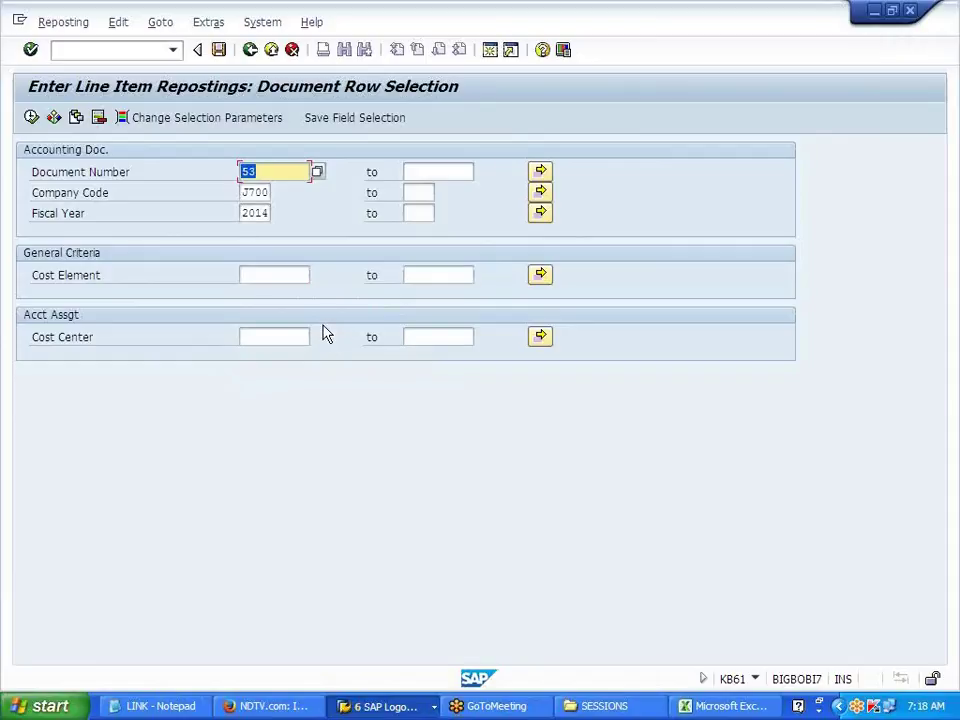
Step: Execute the document selection and open the line item of CO document 1 for individual processing
left_click(32, 119)
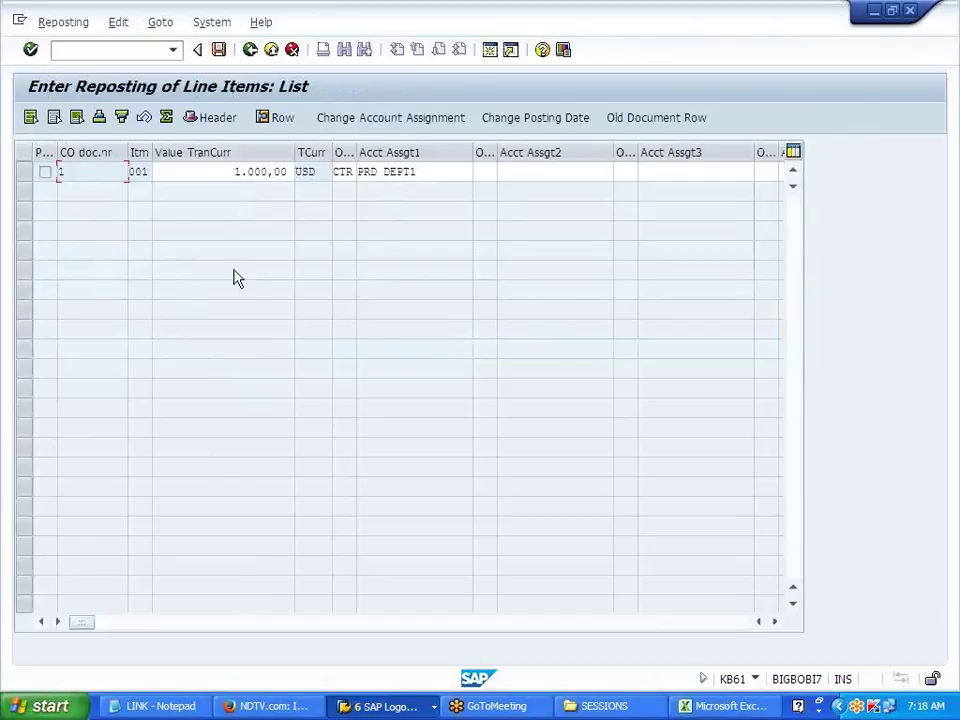
left_click(221, 175)
left_click_drag(223, 172, 292, 172)
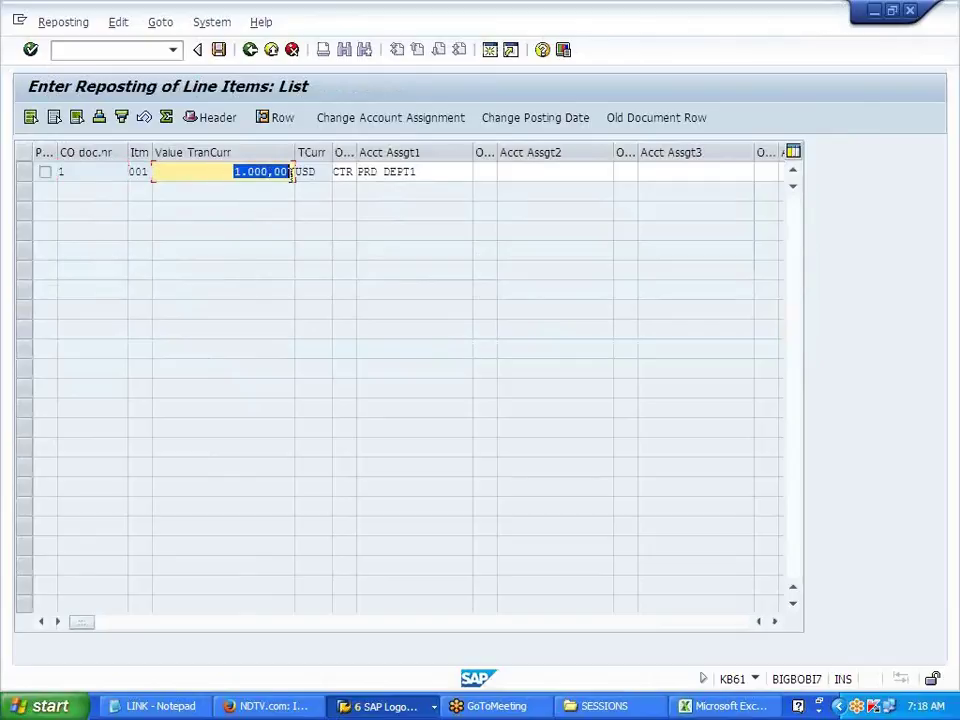
double_click(77, 172)
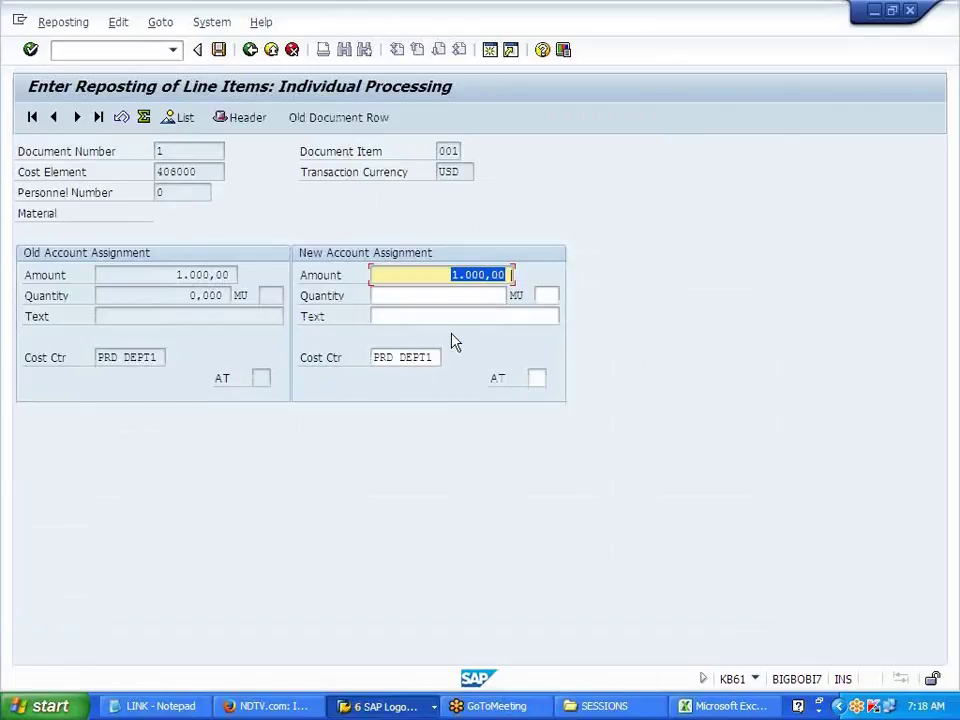
Step: Set the new account assignment's amount to 100 and its cost center to PRD DEPT2, and submit the entry
type("11")
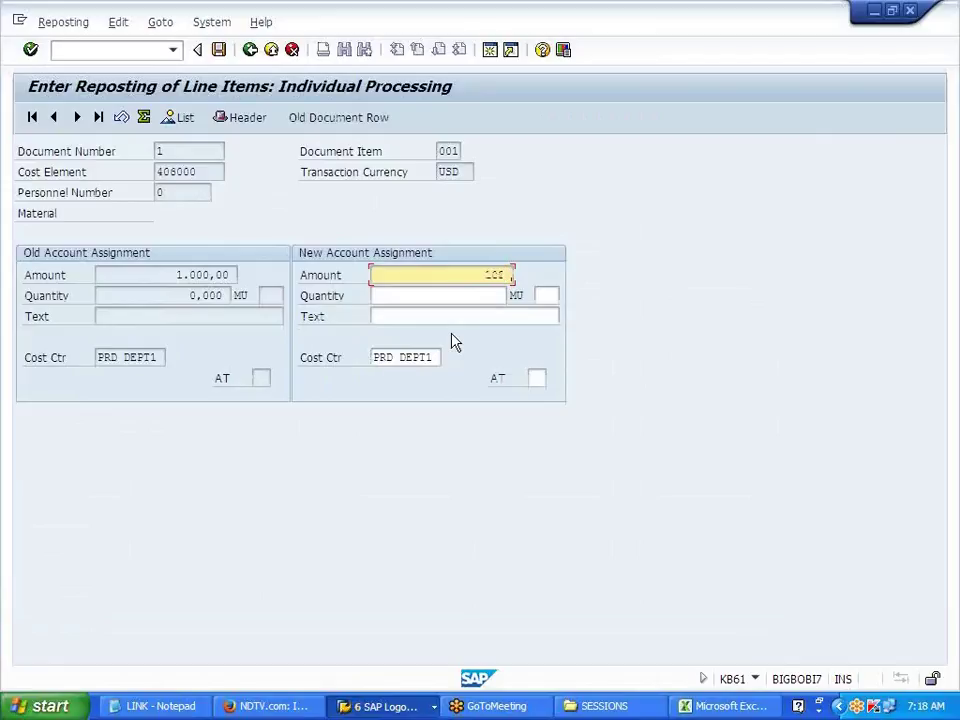
left_click(430, 357)
key("BackSpace")
type("2")
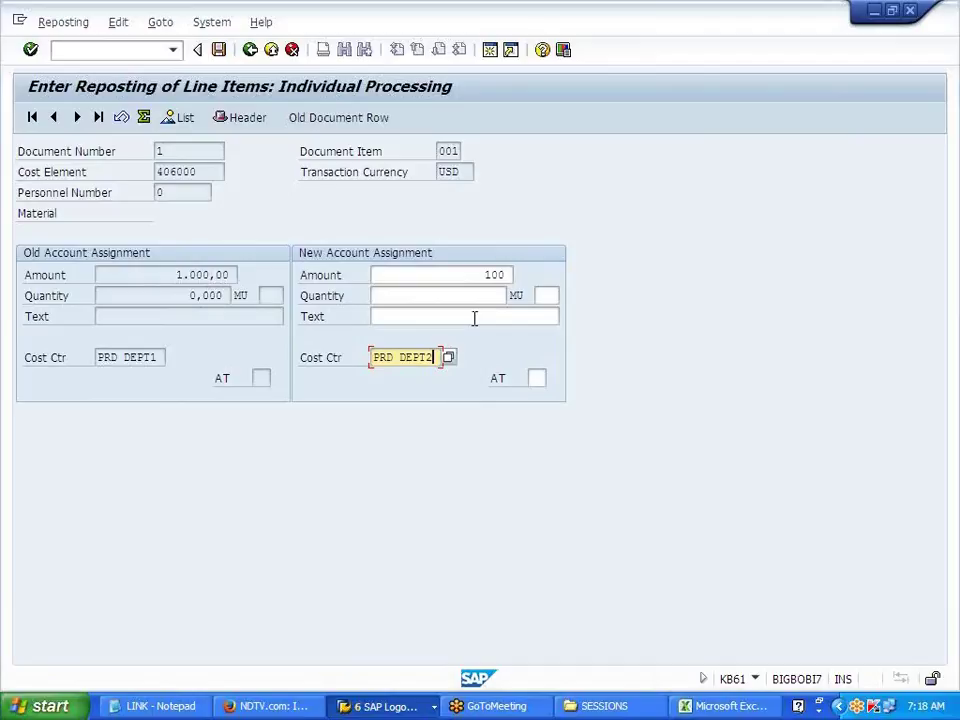
key("Return")
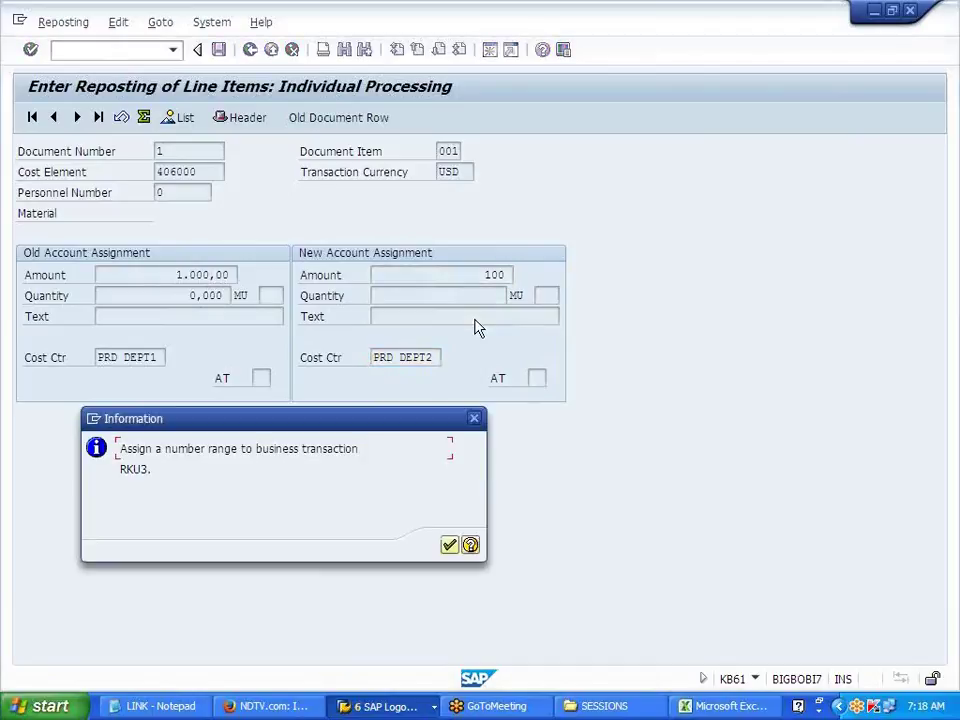
Step: Switch to the SAP Easy Access session, run KANK, and open the number range groups of CO area J700 for maintenance
left_click_drag(148, 470, 134, 471)
left_click(117, 469)
left_click(353, 708)
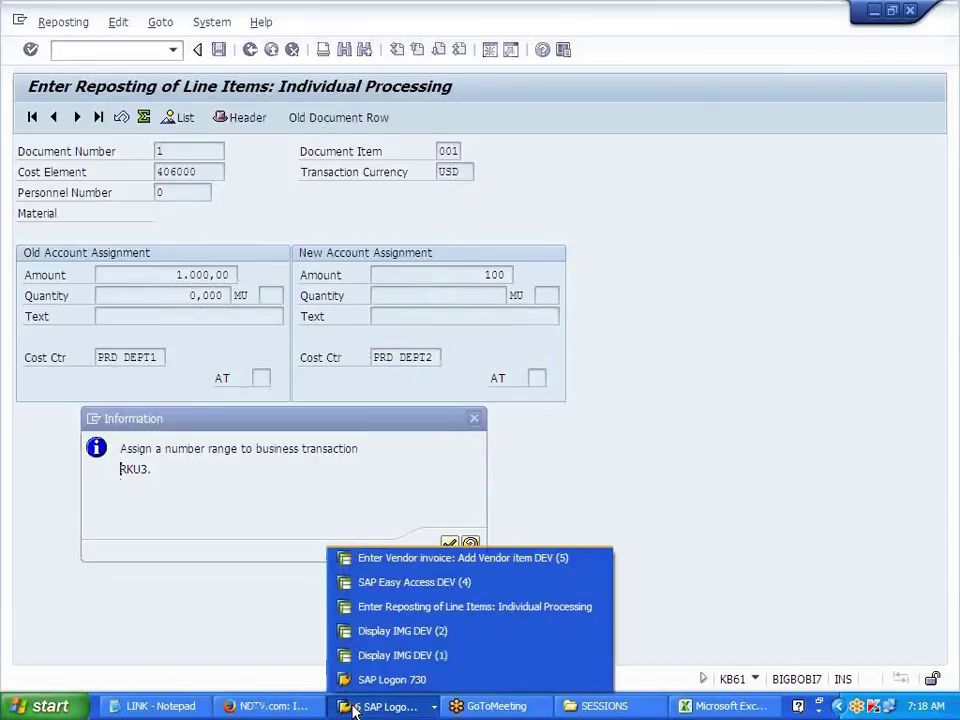
left_click(420, 582)
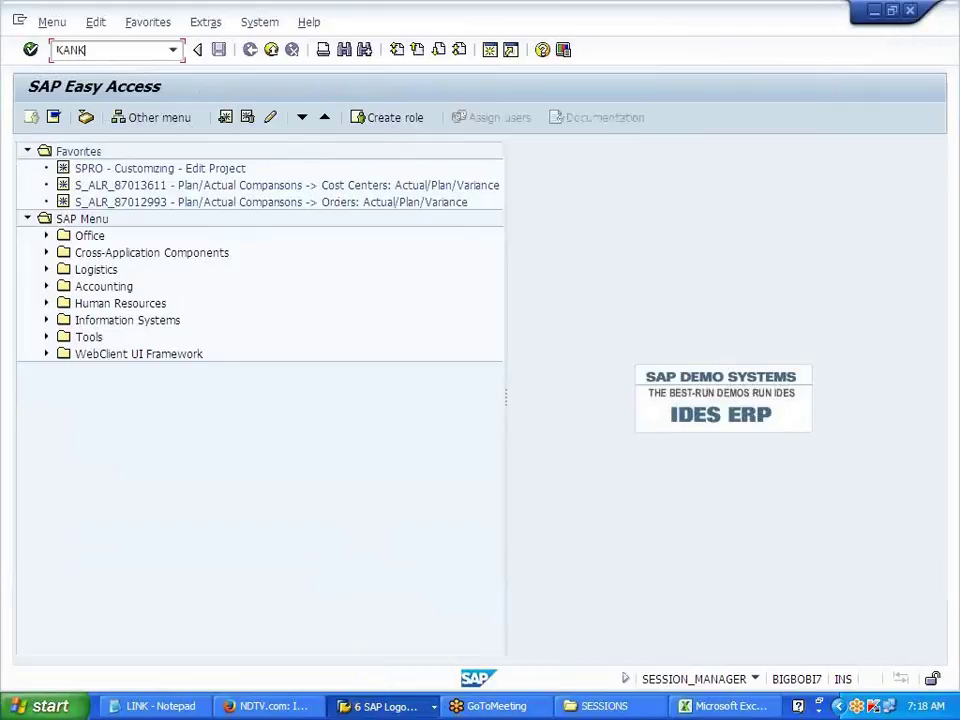
key("Return")
key("space")
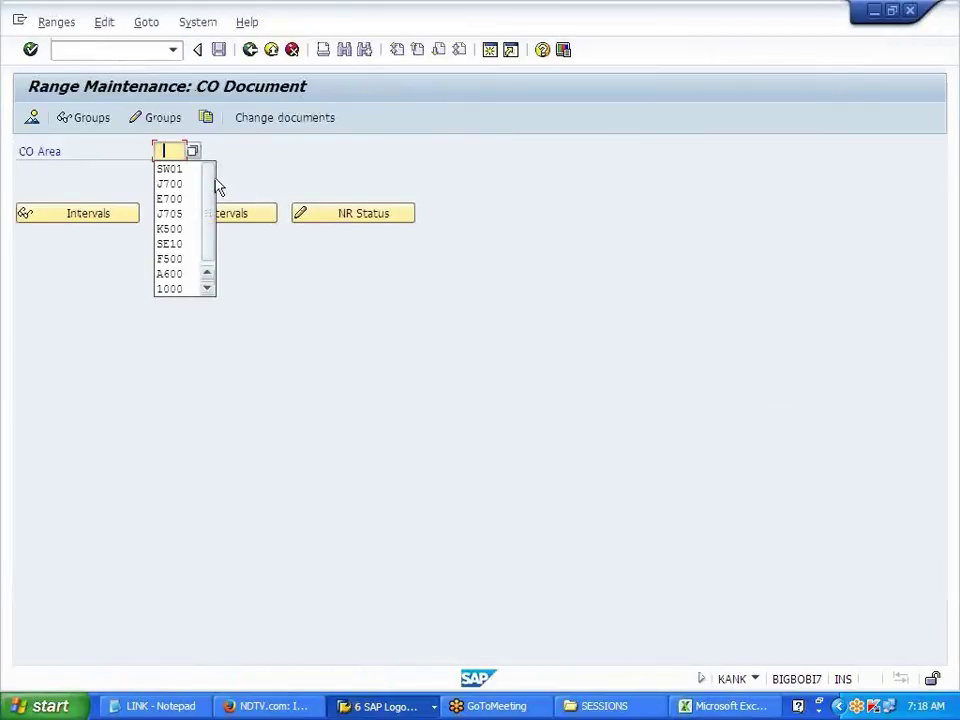
left_click(185, 184)
left_click(145, 119)
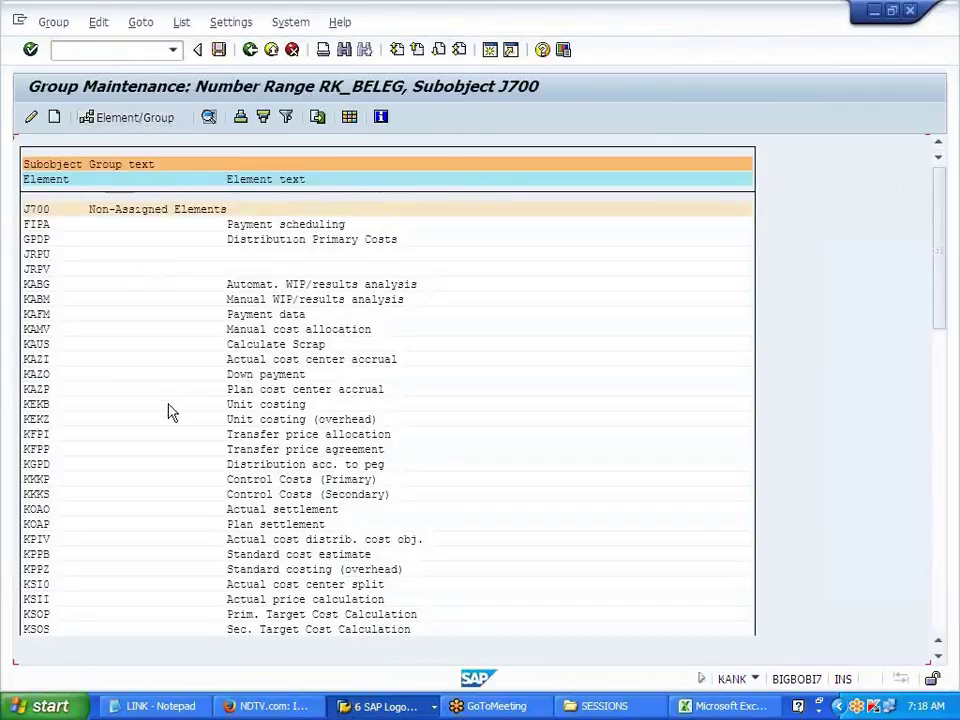
Step: Find element RKU3, assign it to the group NUMBER RANGES FOR ALLOCATION, and save the assignment
key("ctrl+f")
type("RKU3")
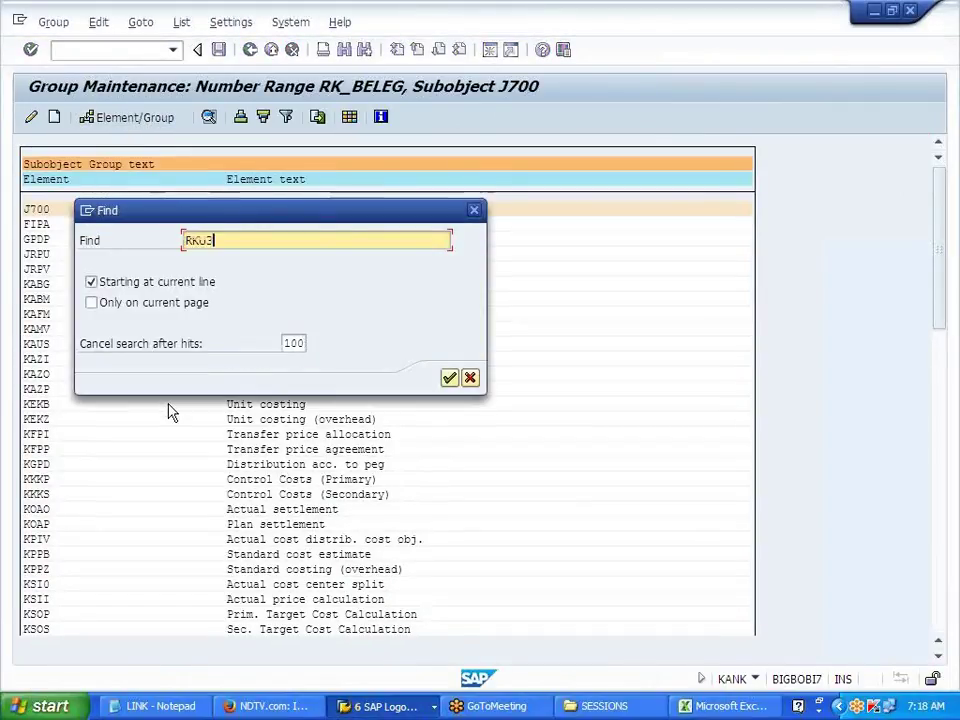
key("Return")
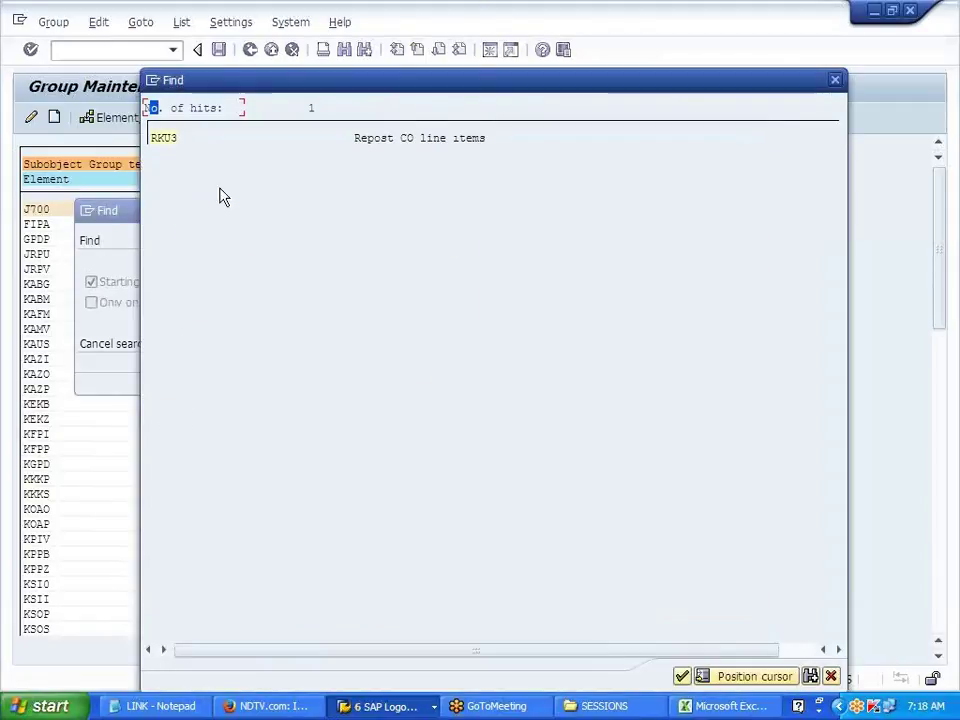
double_click(165, 139)
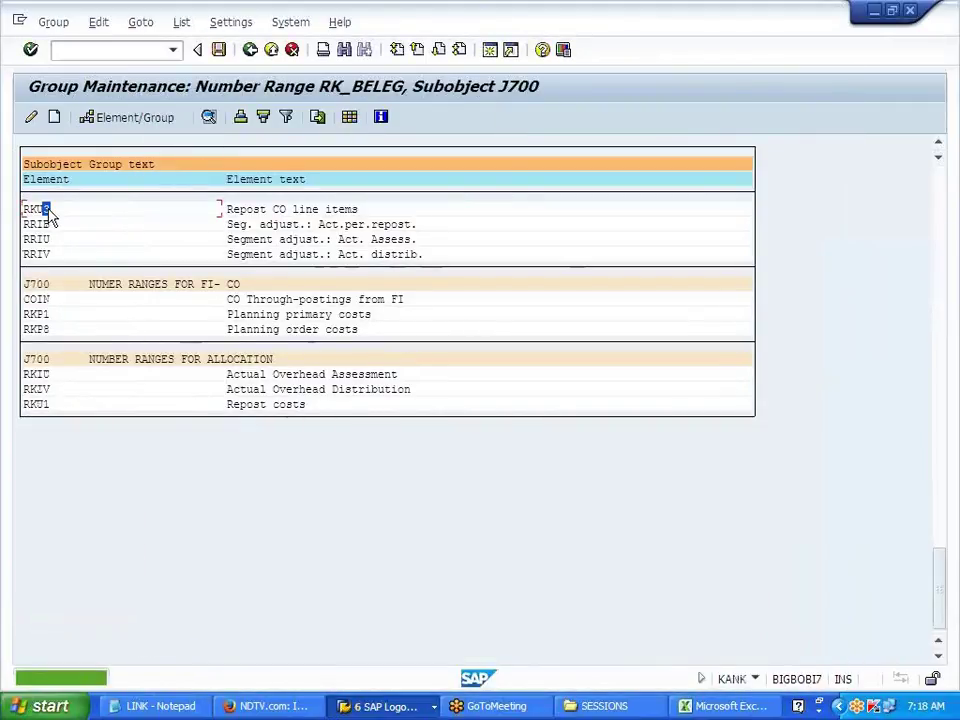
left_click(139, 117)
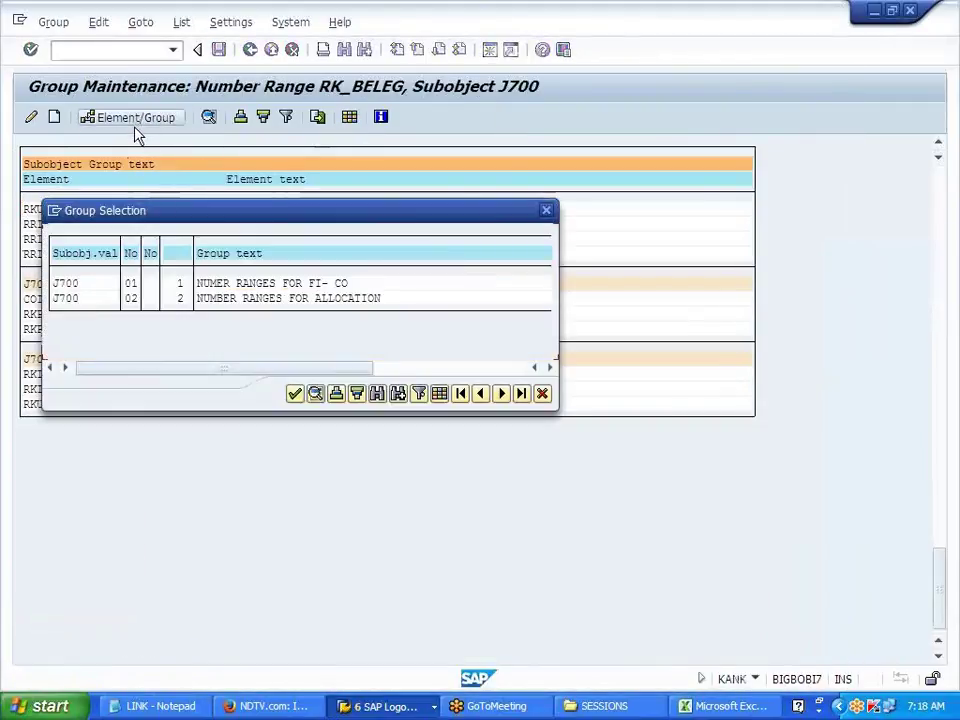
double_click(221, 303)
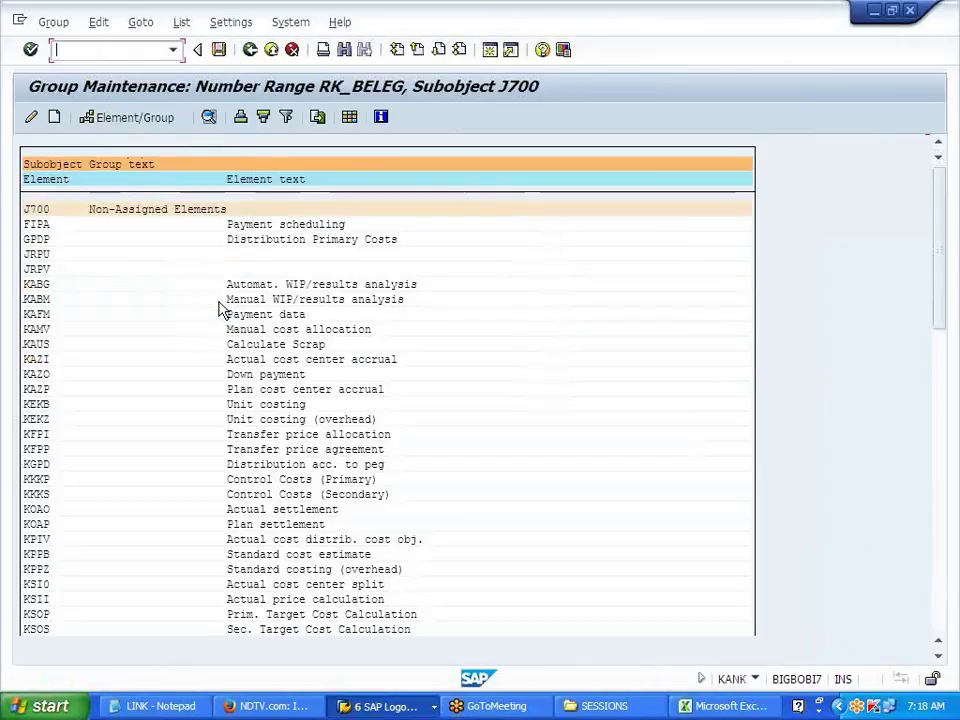
left_click(219, 52)
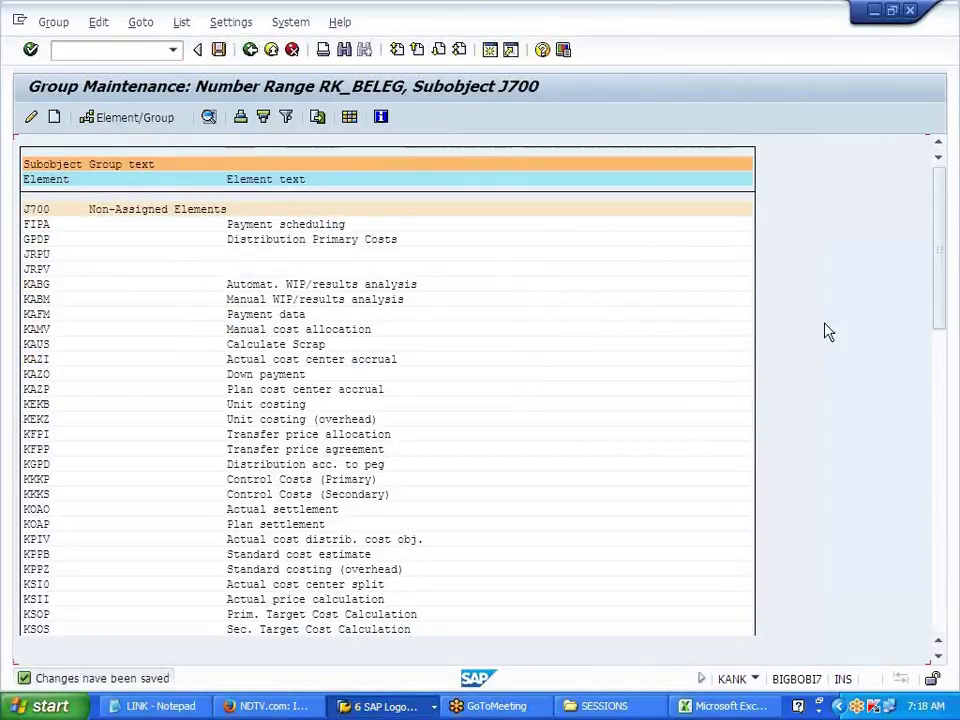
Step: Check the elements listed under NUMBER RANGES FOR ALLOCATION for RKU3 and leave the group maintenance
left_click_drag(938, 307, 947, 626)
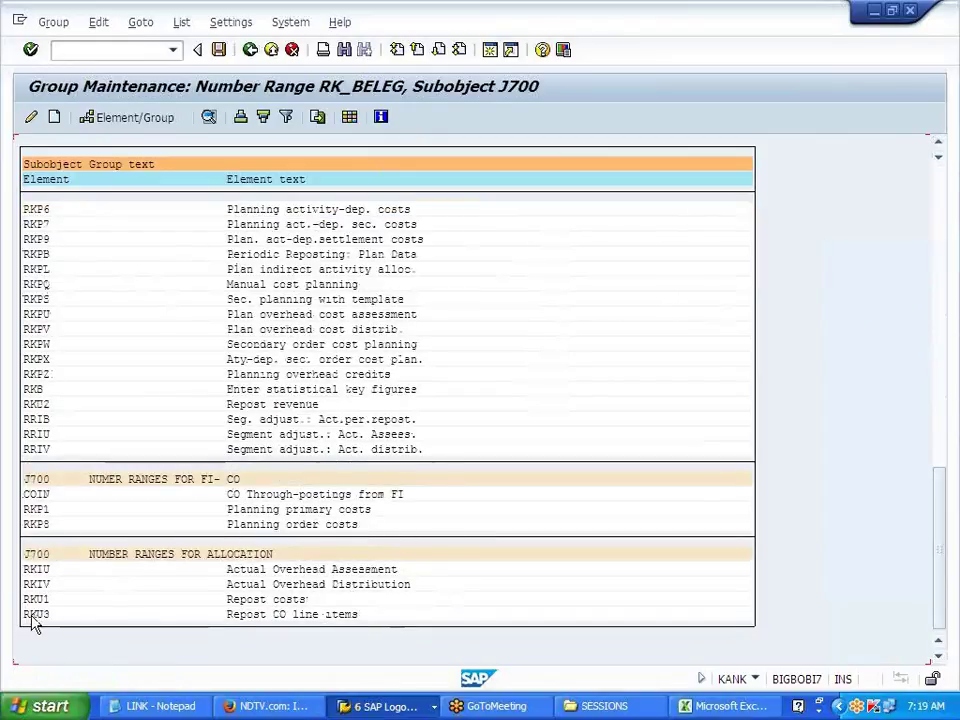
left_click_drag(24, 614, 450, 608)
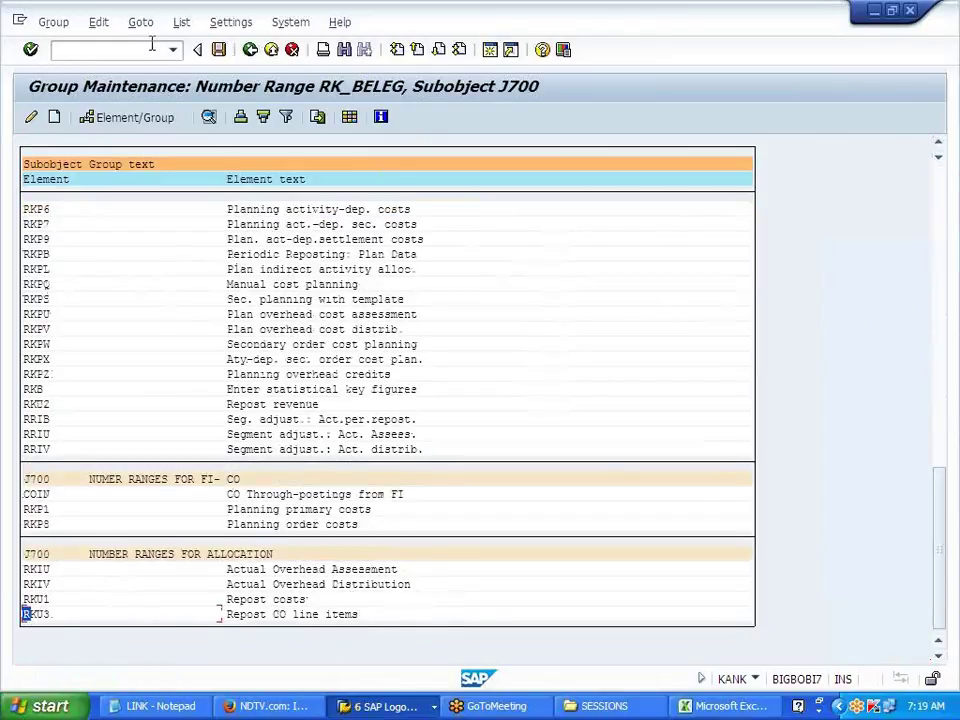
left_click(250, 50)
Step: Return to the line item reposting session and acknowledge the two information messages
key("alt+Tab")
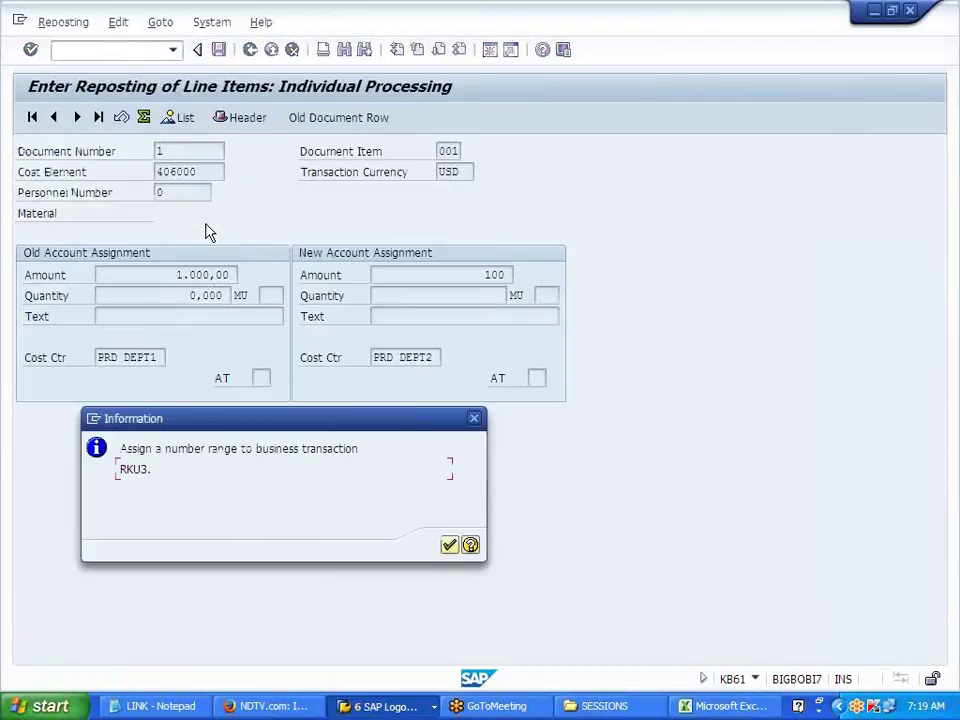
left_click(449, 545)
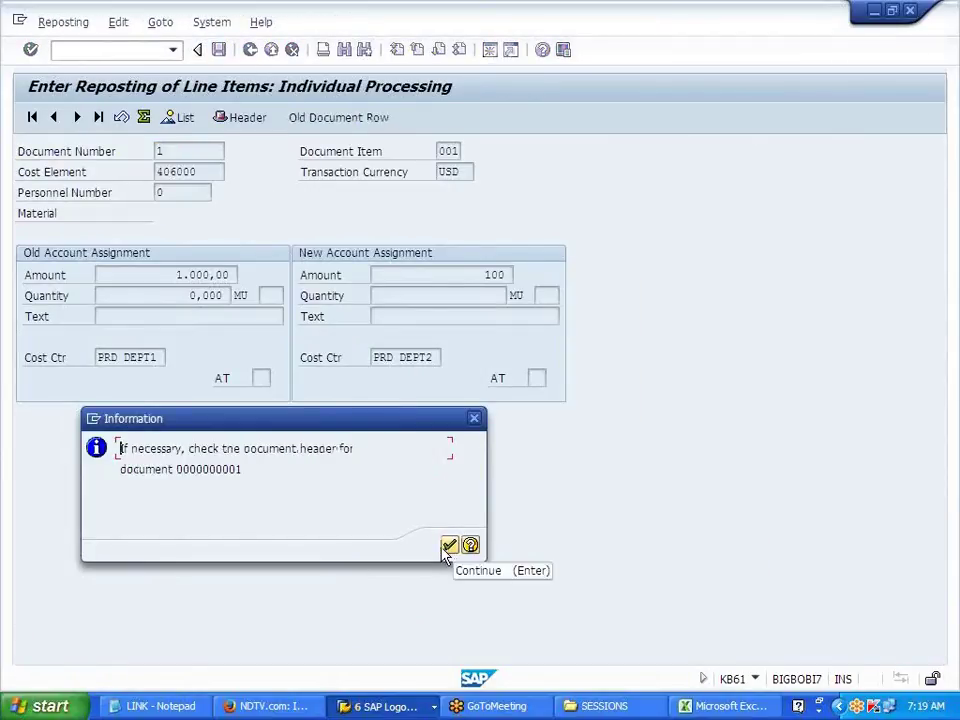
left_click(450, 546)
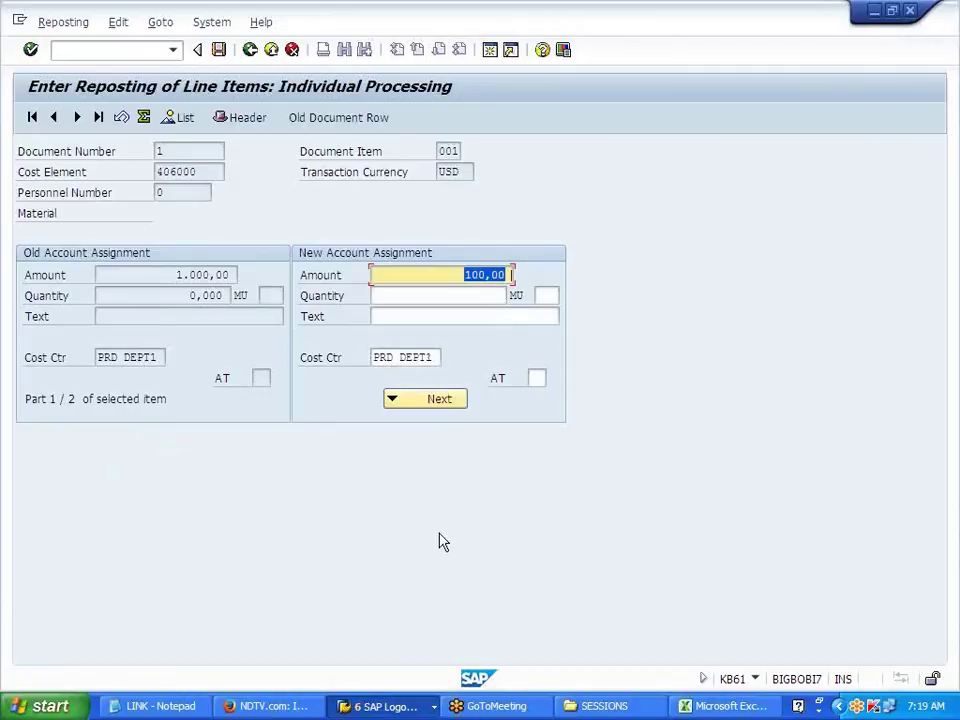
left_click(432, 358)
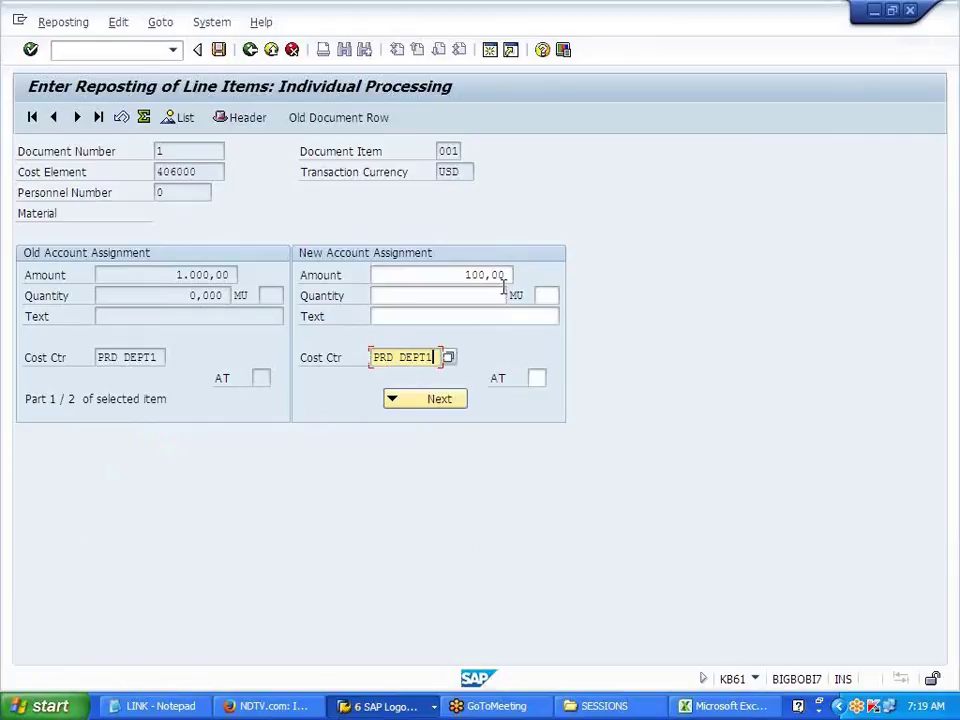
left_click(58, 25)
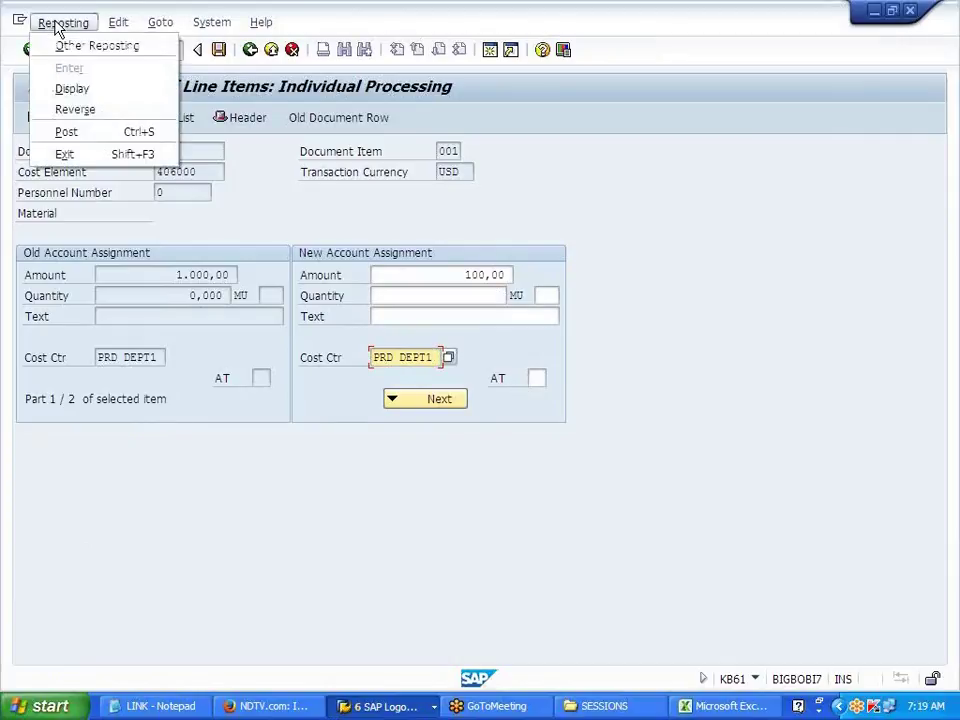
left_click(259, 173)
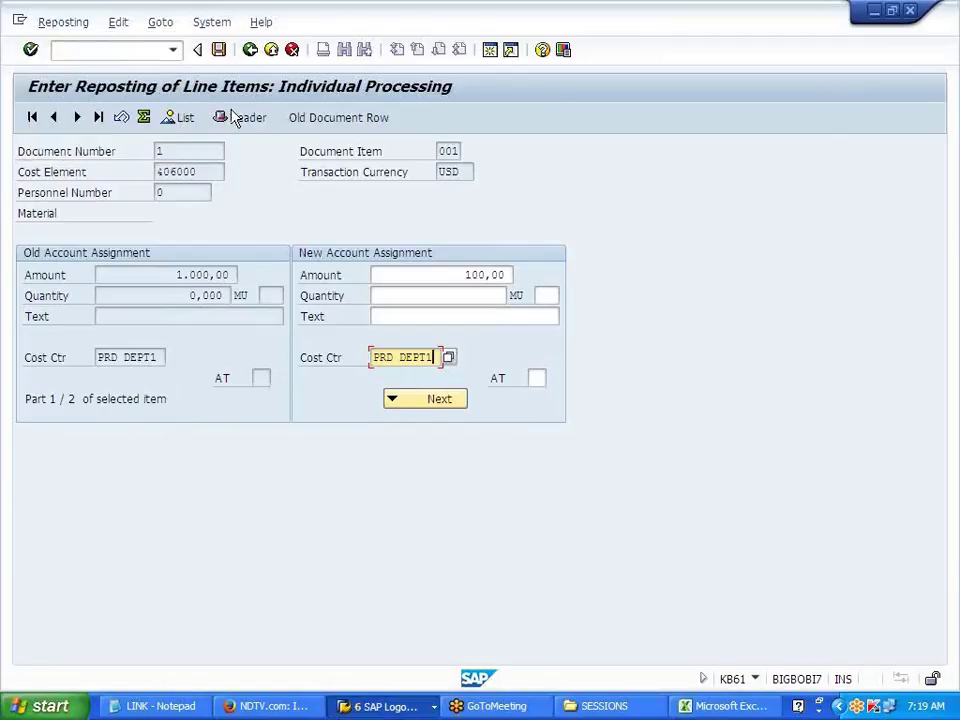
Step: Check both parts of the split line item, then leave the reposting entry without saving
left_click(410, 402)
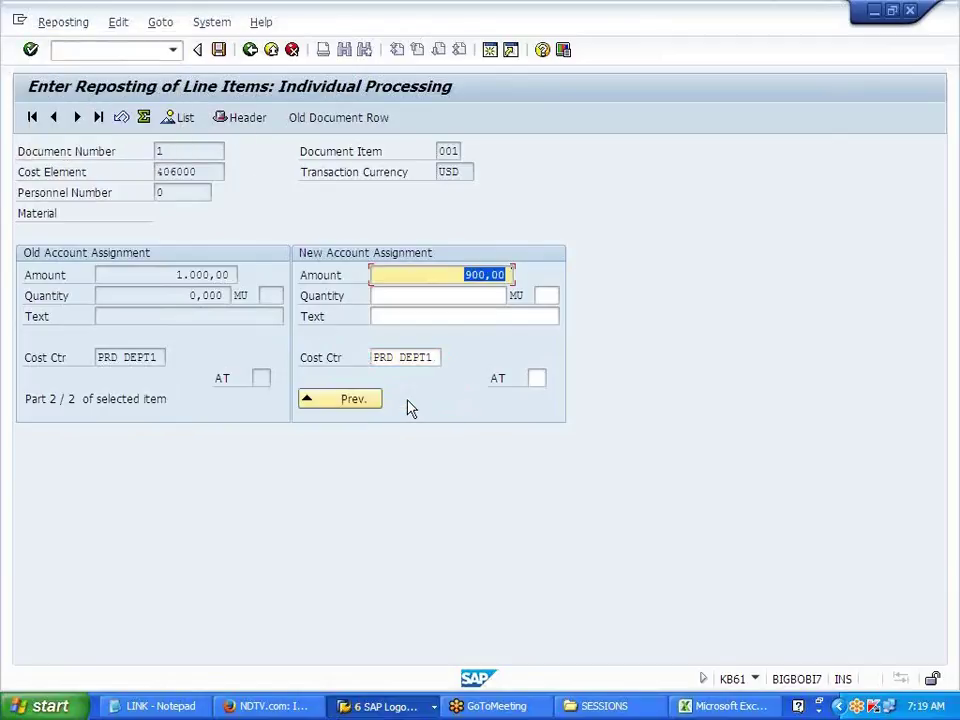
left_click(370, 402)
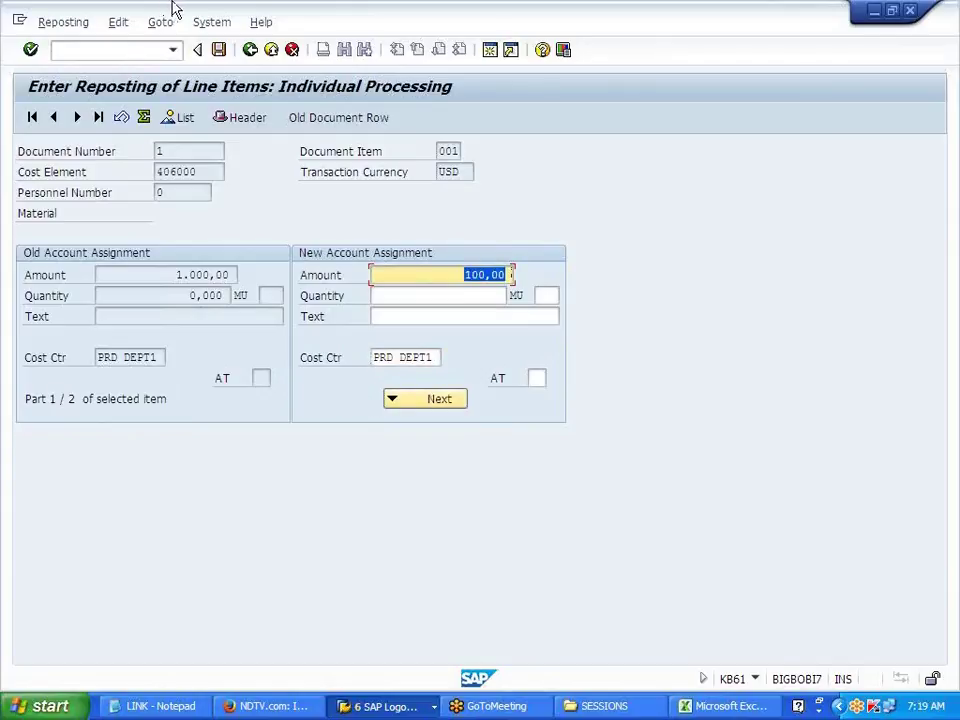
left_click(271, 49)
left_click(274, 387)
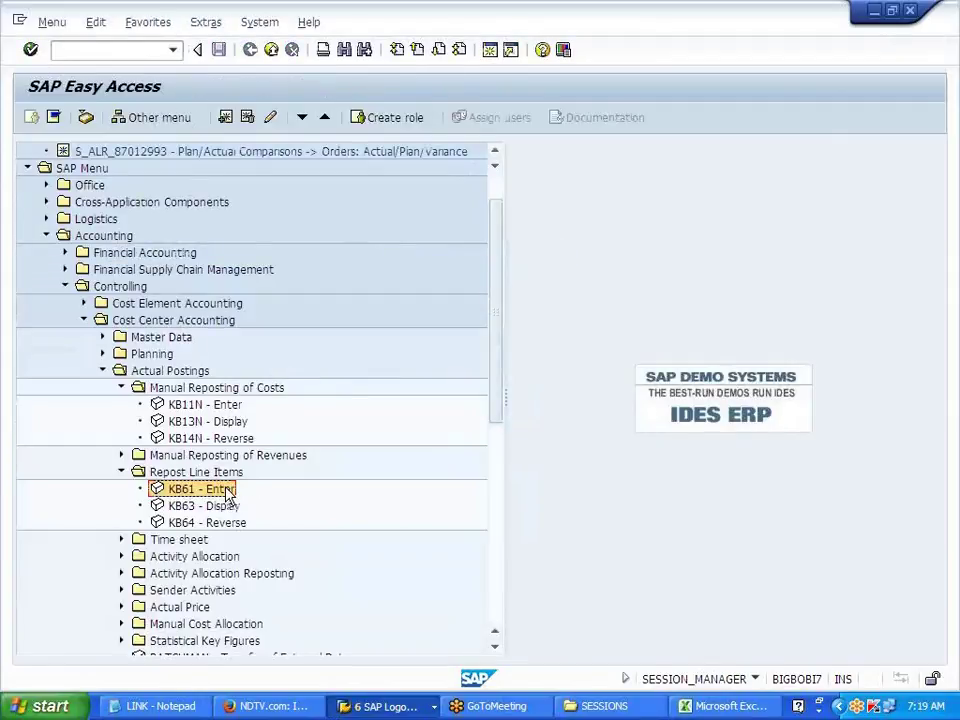
Step: Start KB61 again, pick reference document 53 from the document number search for company code J700 and 2014, and execute the selection
double_click(227, 493)
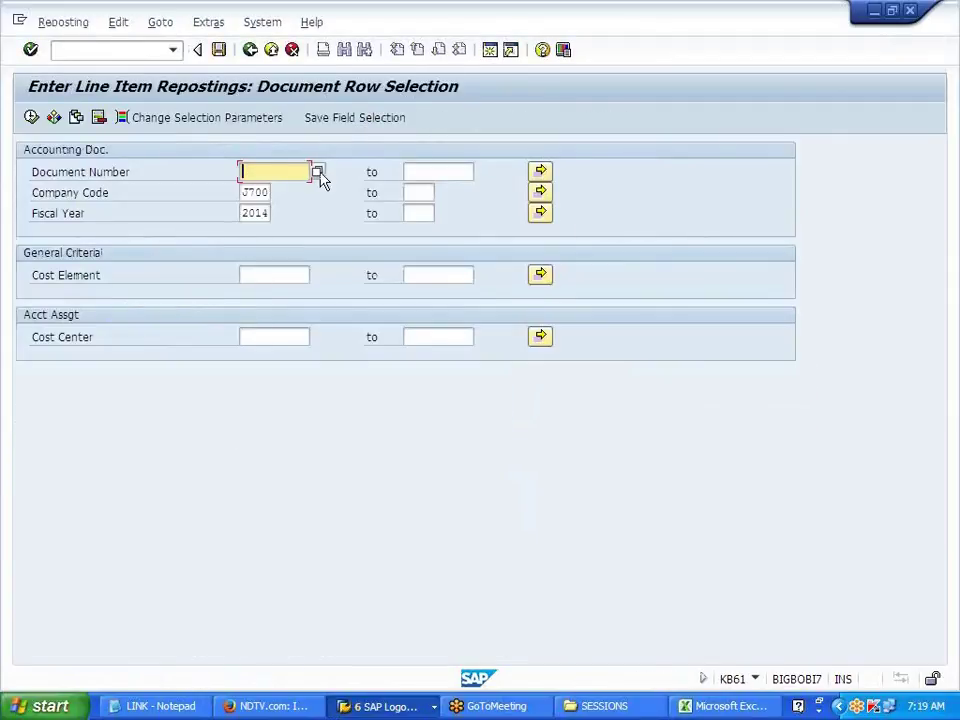
key("F4")
key("Return")
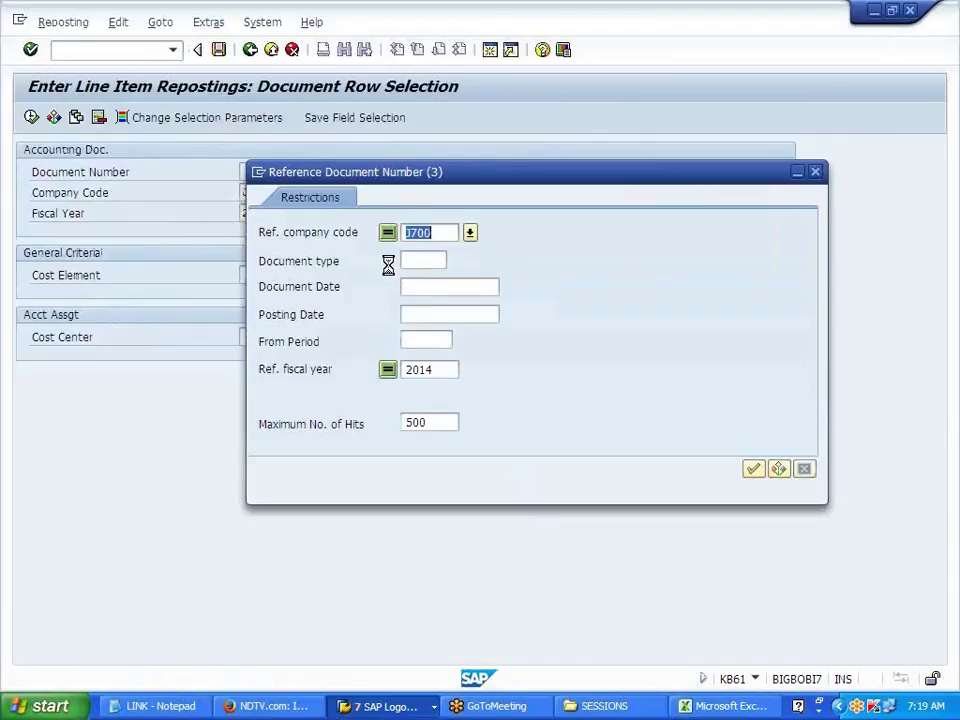
double_click(325, 119)
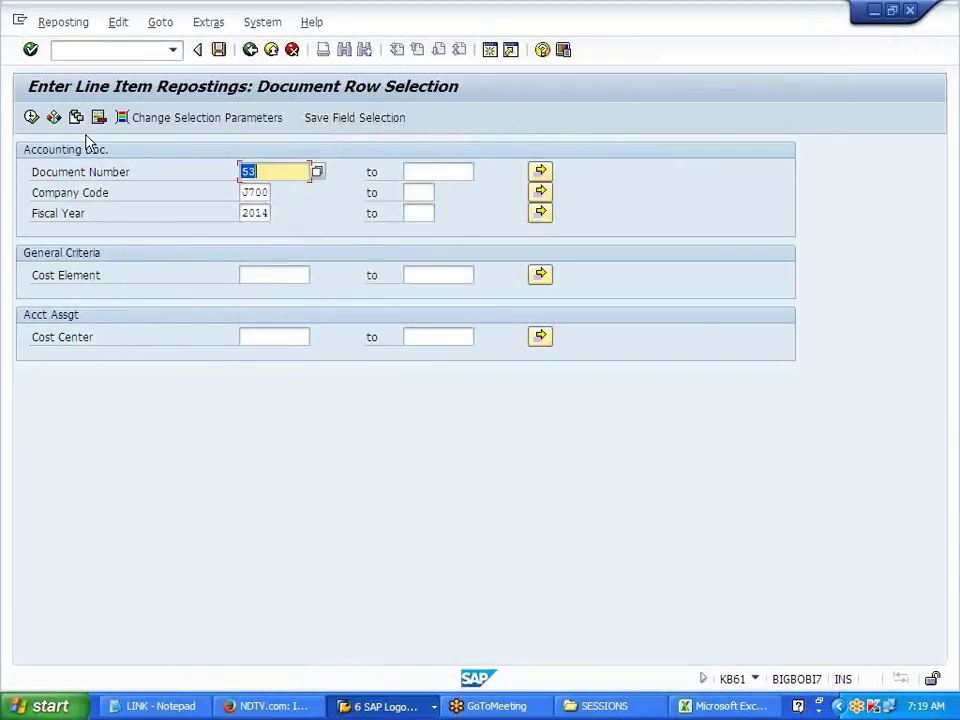
left_click(31, 117)
Step: Open the line item for individual processing, set the new amount to 100 and the new cost center to PRD DEPT2, and post the reposting
left_click_drag(214, 175, 301, 178)
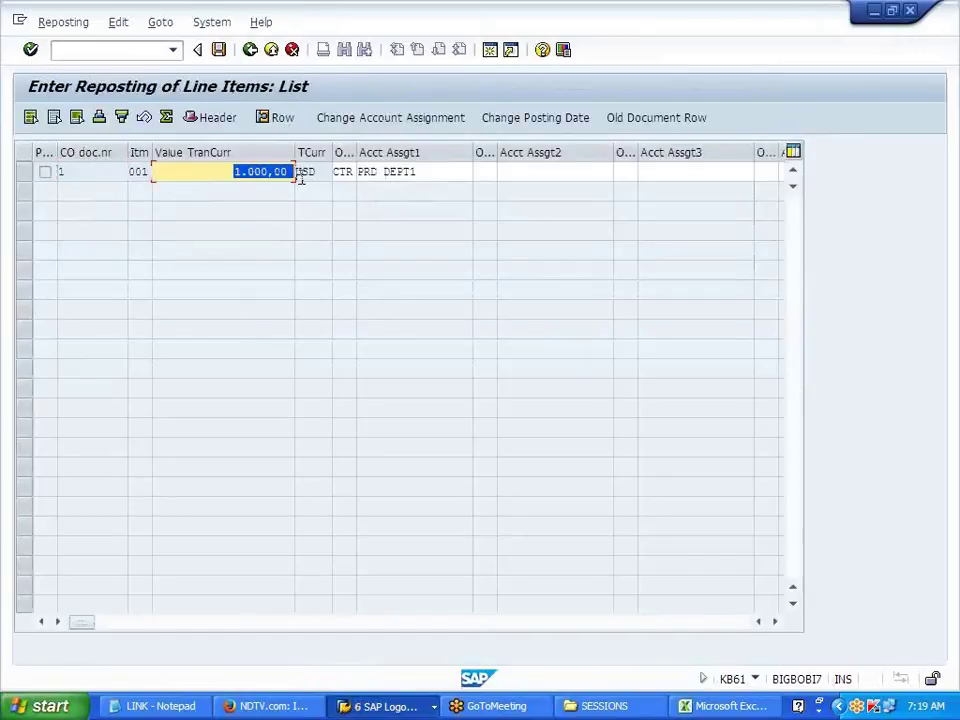
double_click(80, 175)
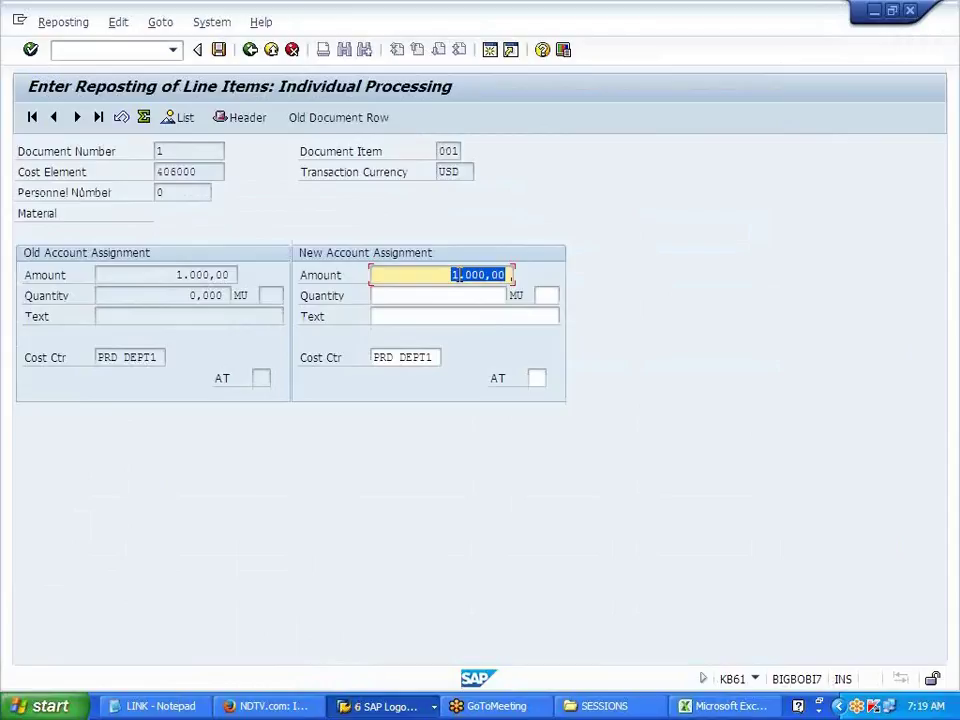
type("100")
left_click(432, 359)
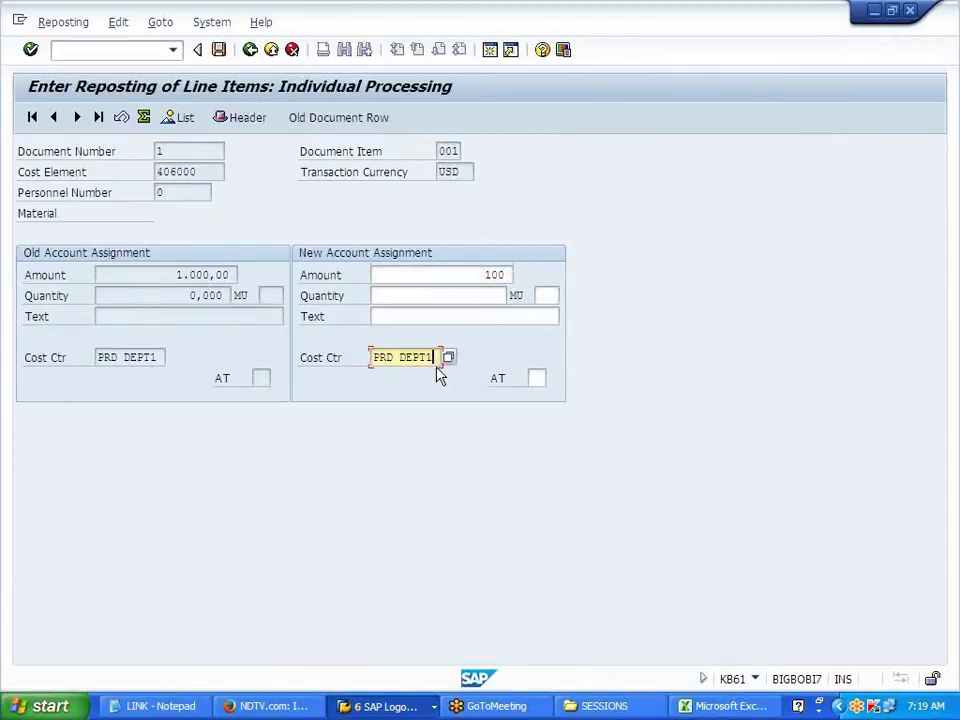
key("BackSpace")
type("2")
key("Return")
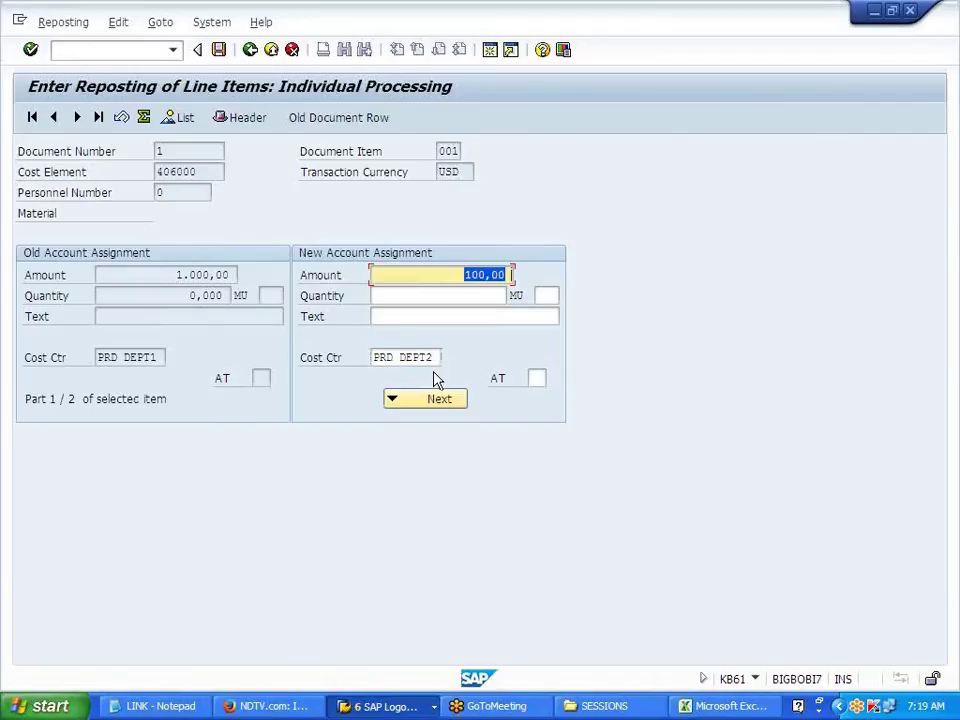
left_click(219, 50)
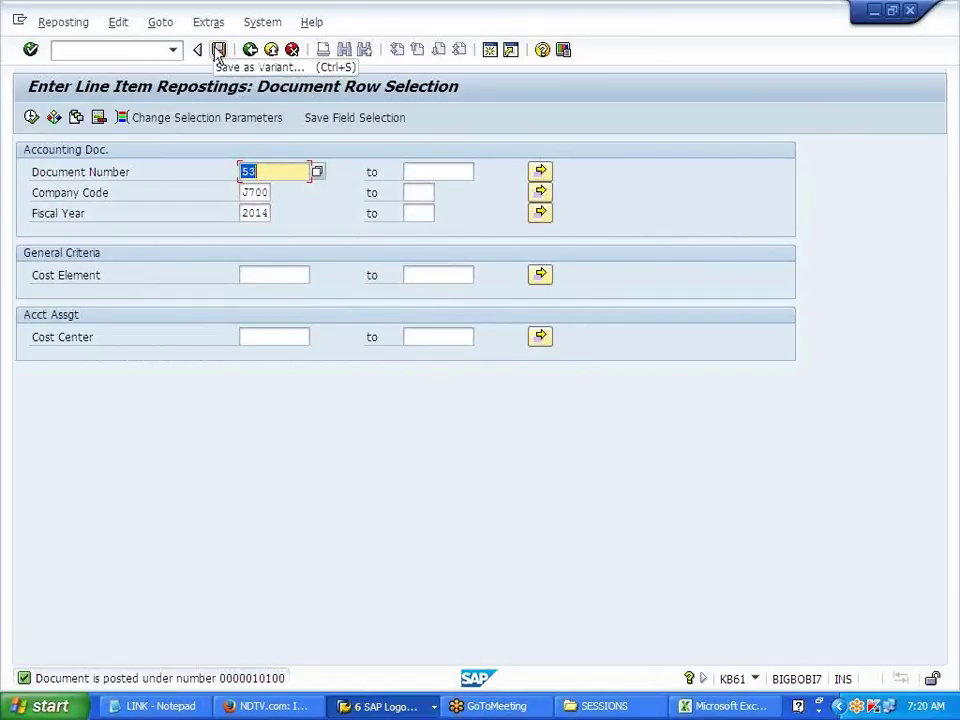
Step: Try to execute the selection for document 53 once more, then return to the SAP Easy Access menu
left_click(35, 120)
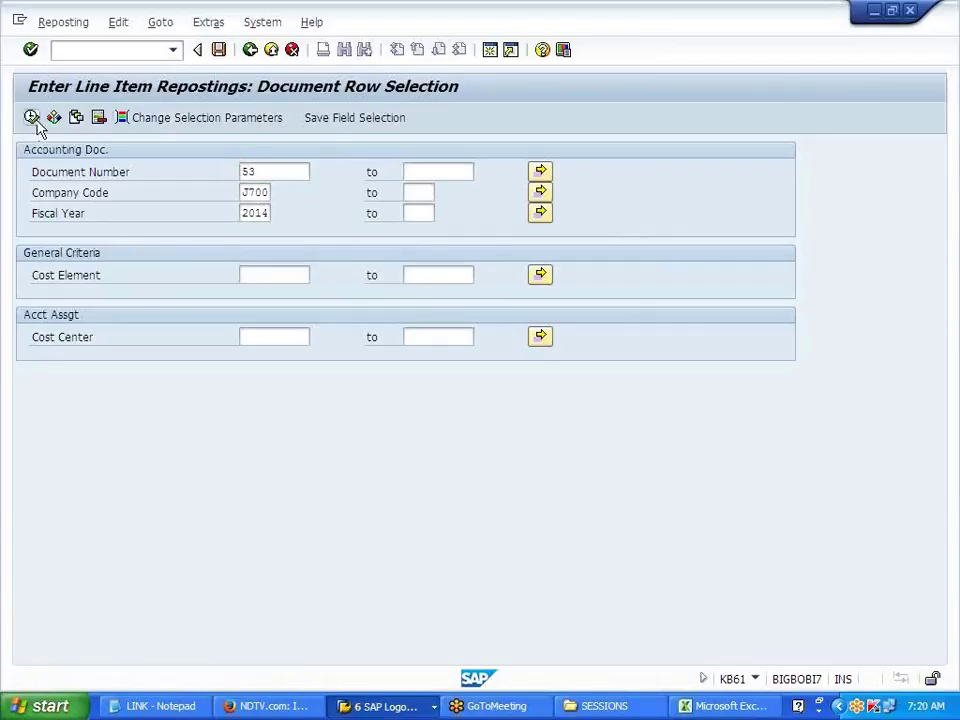
left_click(34, 119)
left_click(34, 119)
left_click(32, 118)
left_click(32, 118)
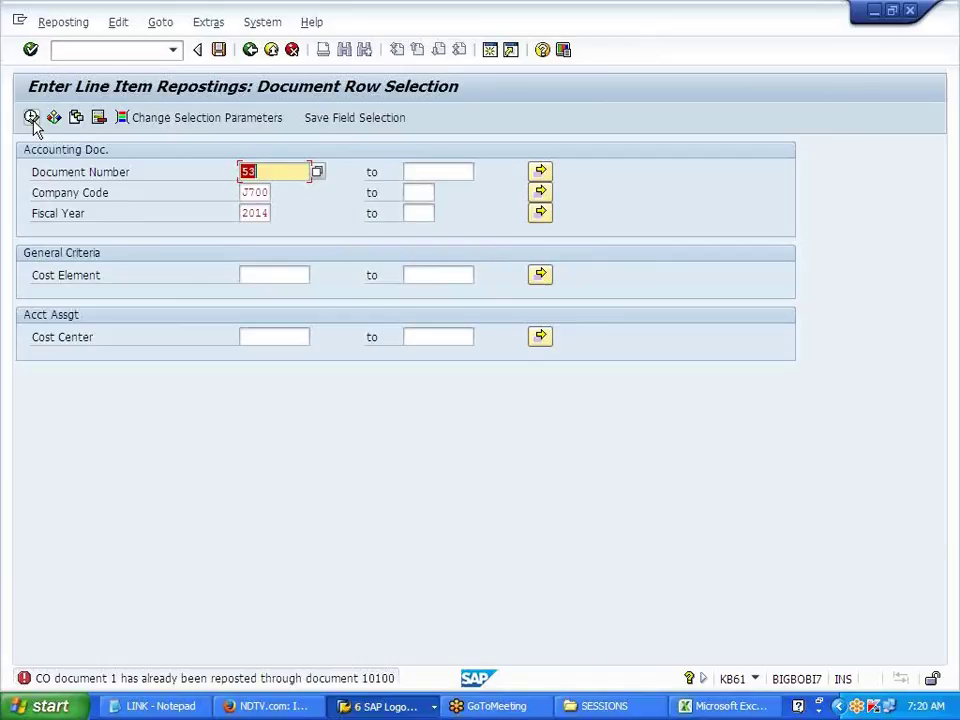
left_click(250, 50)
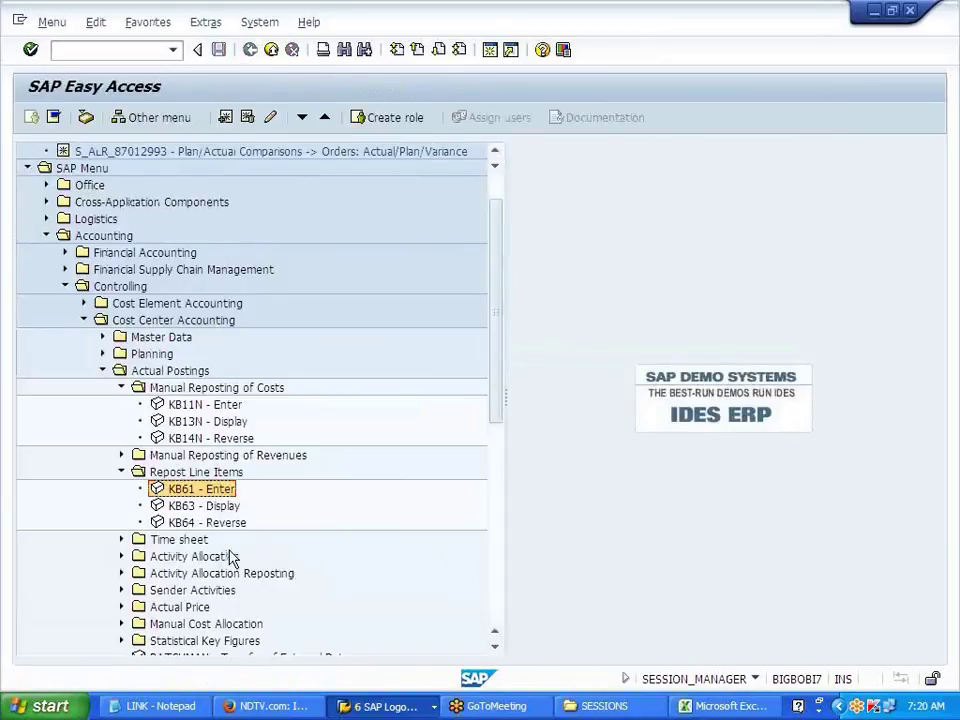
Step: Reopen KB61, view the reference documents available for company code J700 in 2014, and leave the transaction without choosing one
left_click(121, 474)
left_click(121, 474)
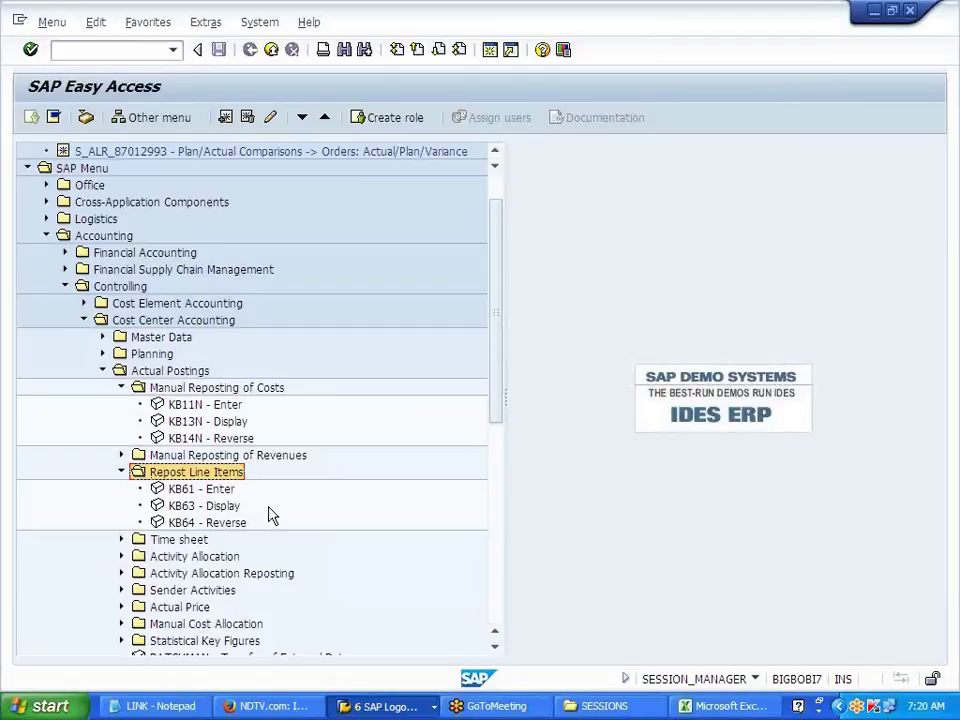
double_click(218, 490)
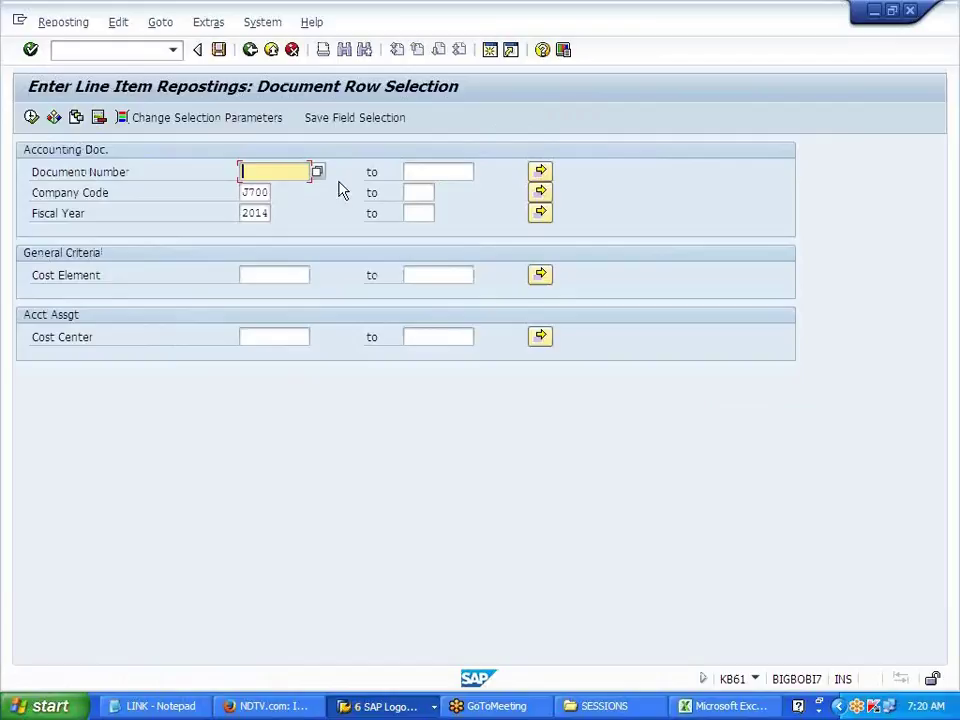
left_click(316, 172)
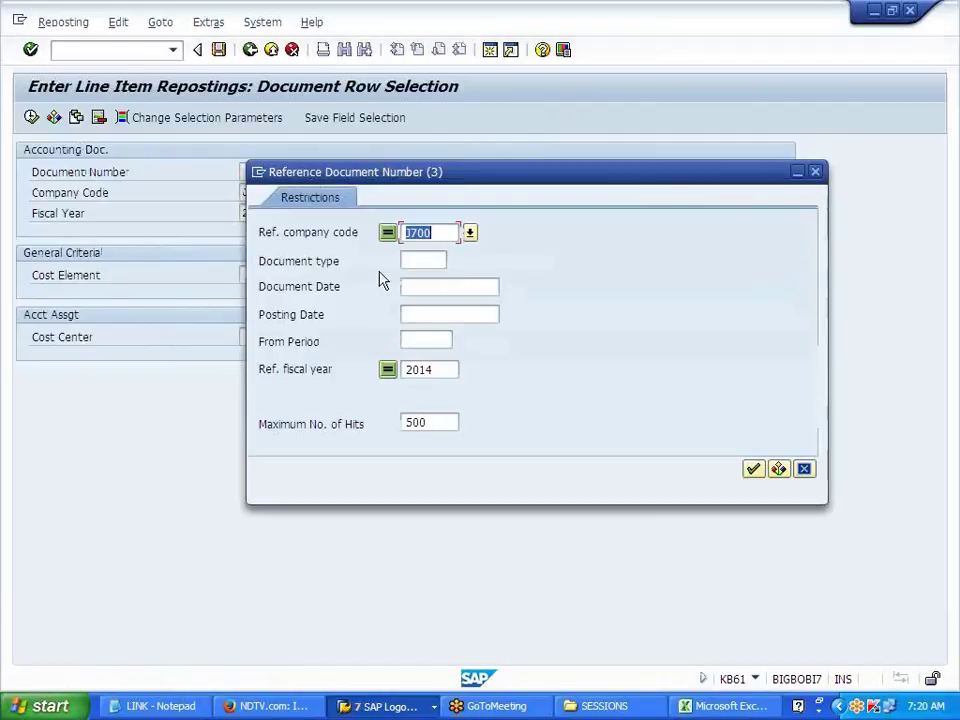
key("Return")
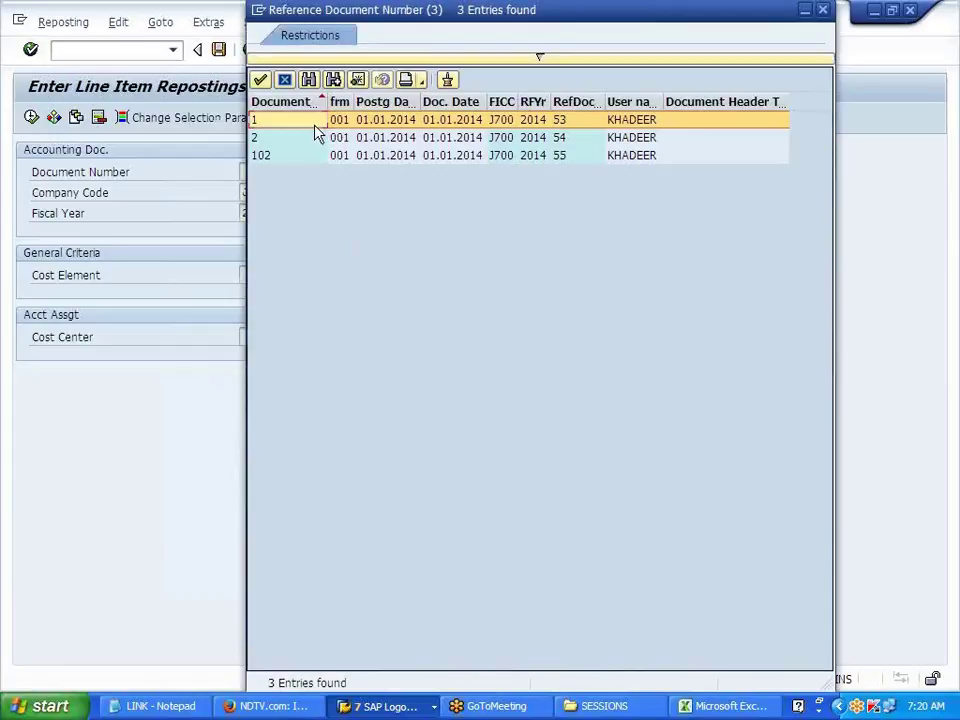
left_click(823, 11)
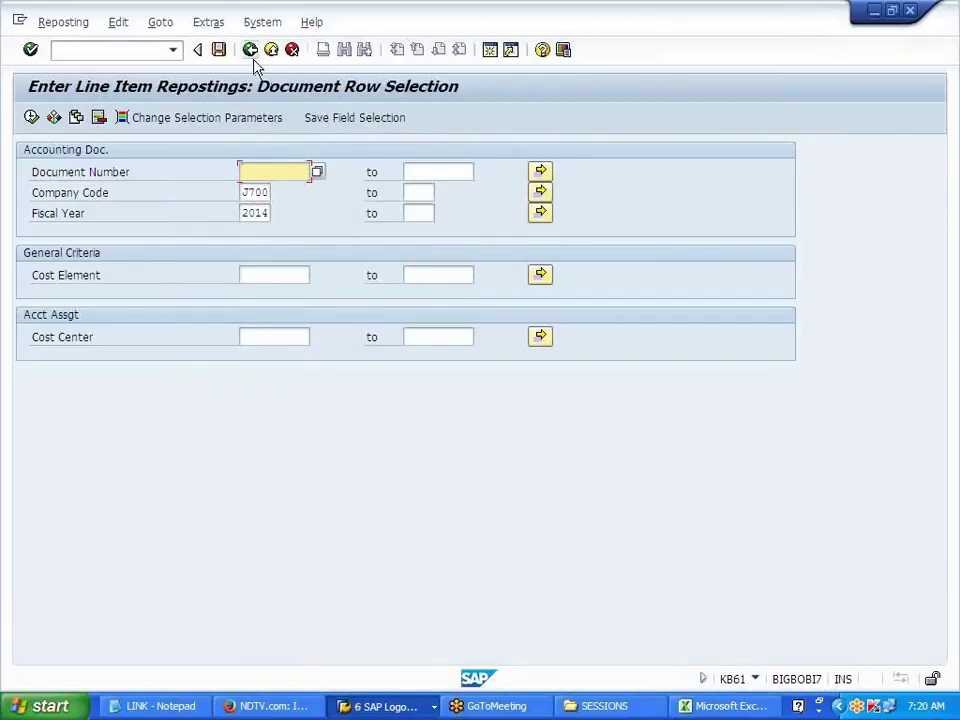
left_click(250, 50)
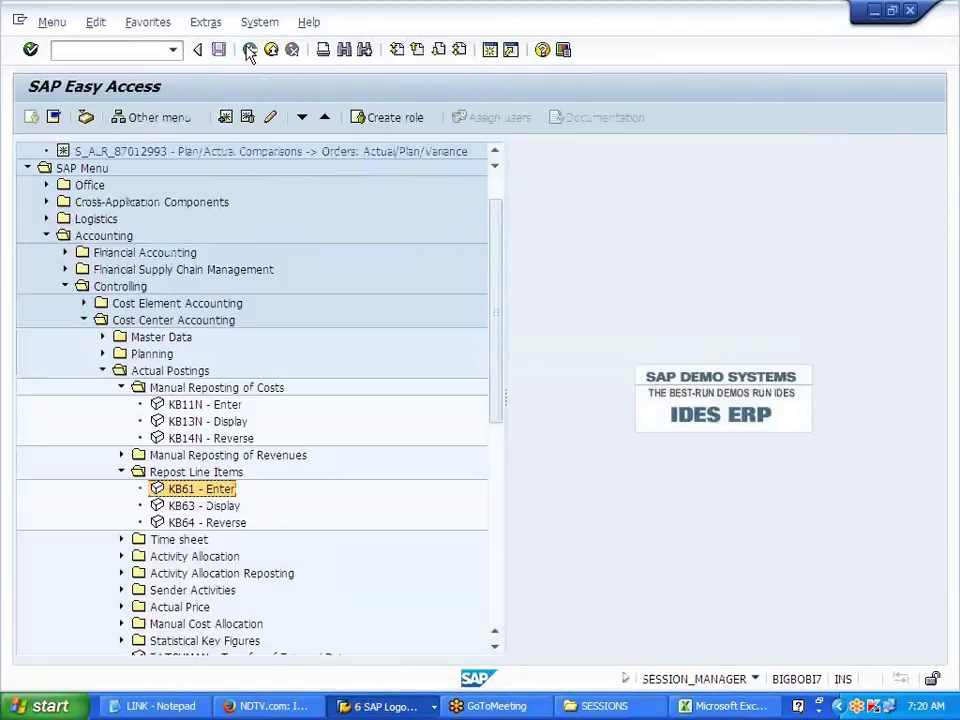
Step: Collapse the Repost Line Items, Manual Reposting of Costs, Actual Postings and Cost Center Accounting folders in the SAP menu tree
left_click(120, 473)
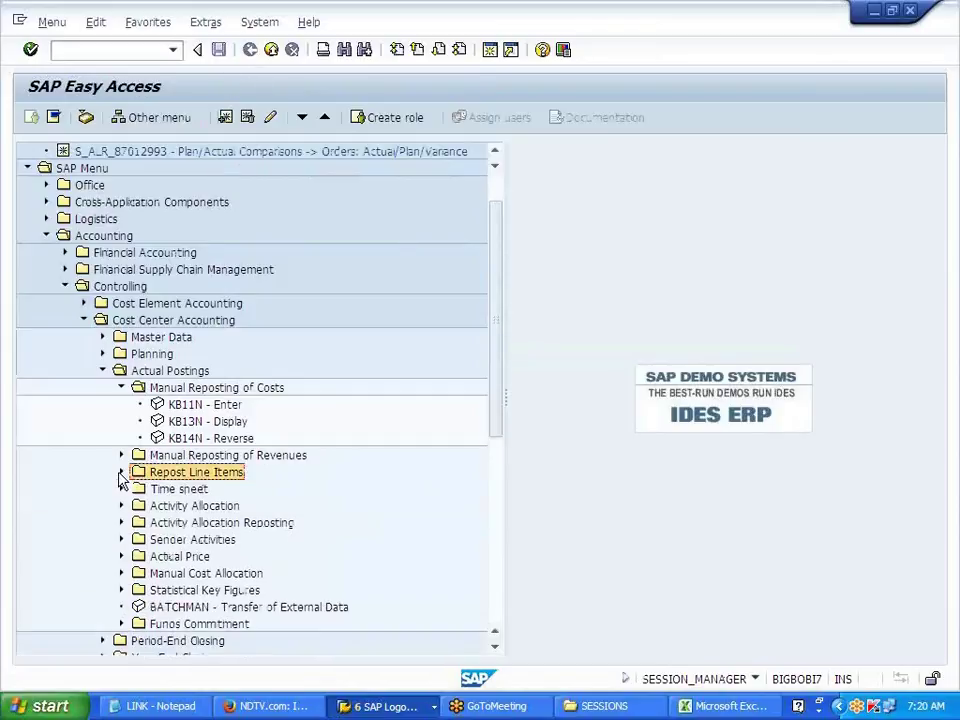
left_click(120, 388)
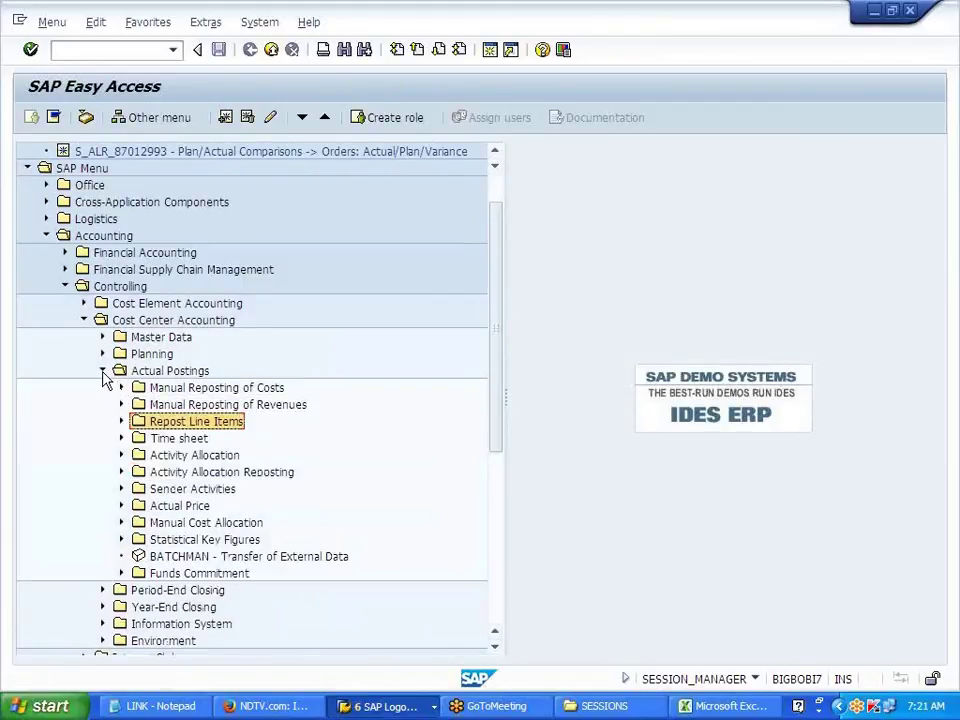
left_click(102, 370)
left_click(84, 321)
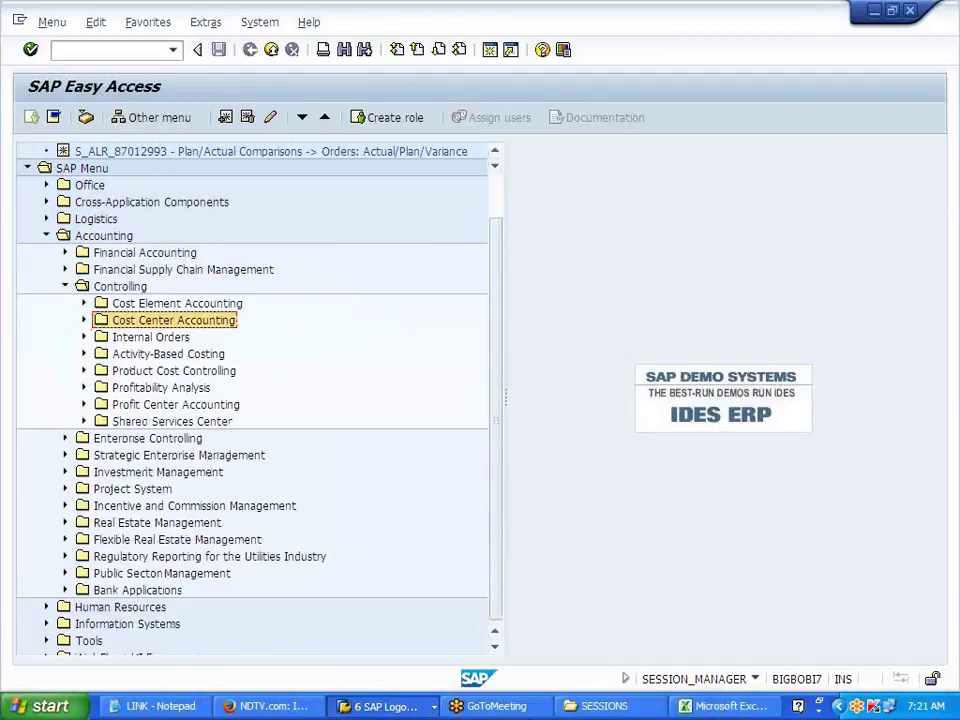
left_click(96, 49)
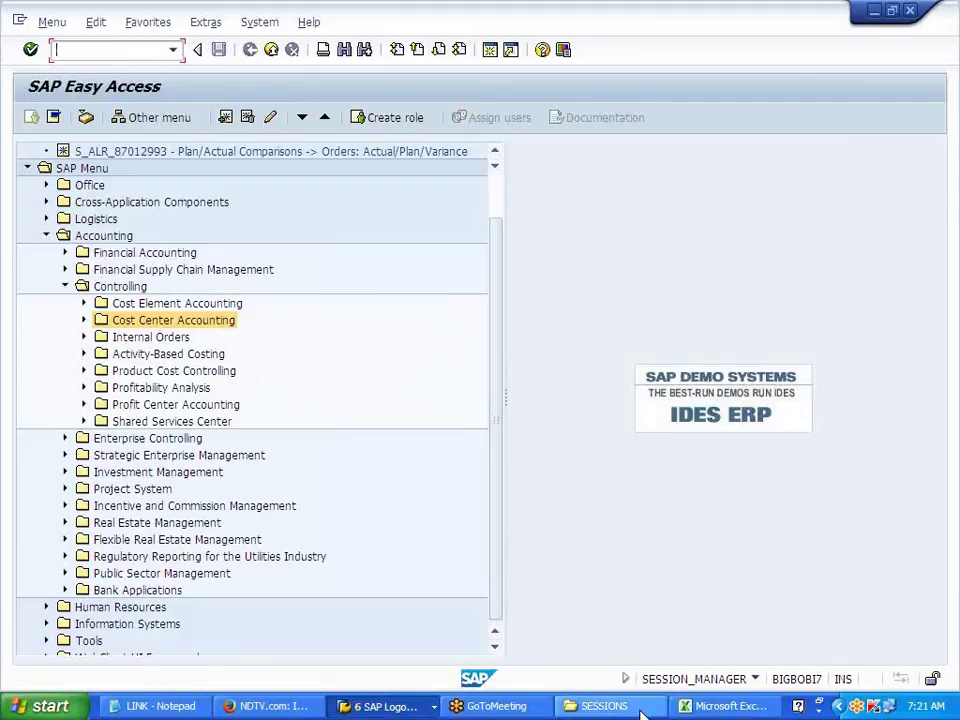
Step: Switch to the Excel workbook gagee and enter the heading INTERNAL ORDER in cell E123 of the CONTROLLING sheet
left_click(725, 706)
scroll(520, 520, "down", 6)
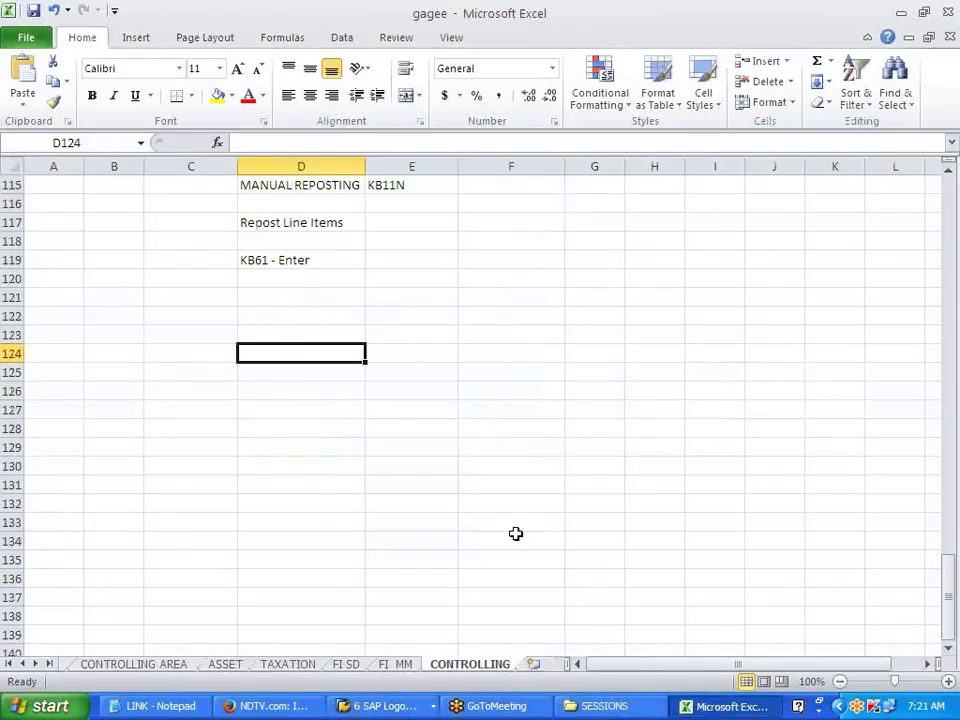
left_click_drag(435, 223, 437, 241)
left_click(414, 223)
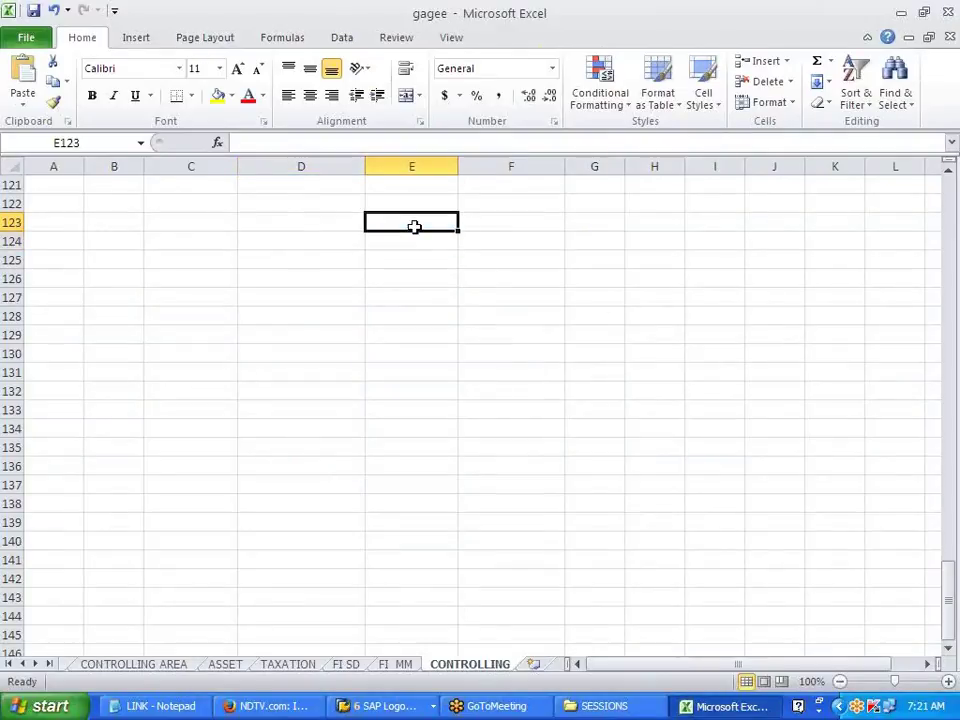
type("INT")
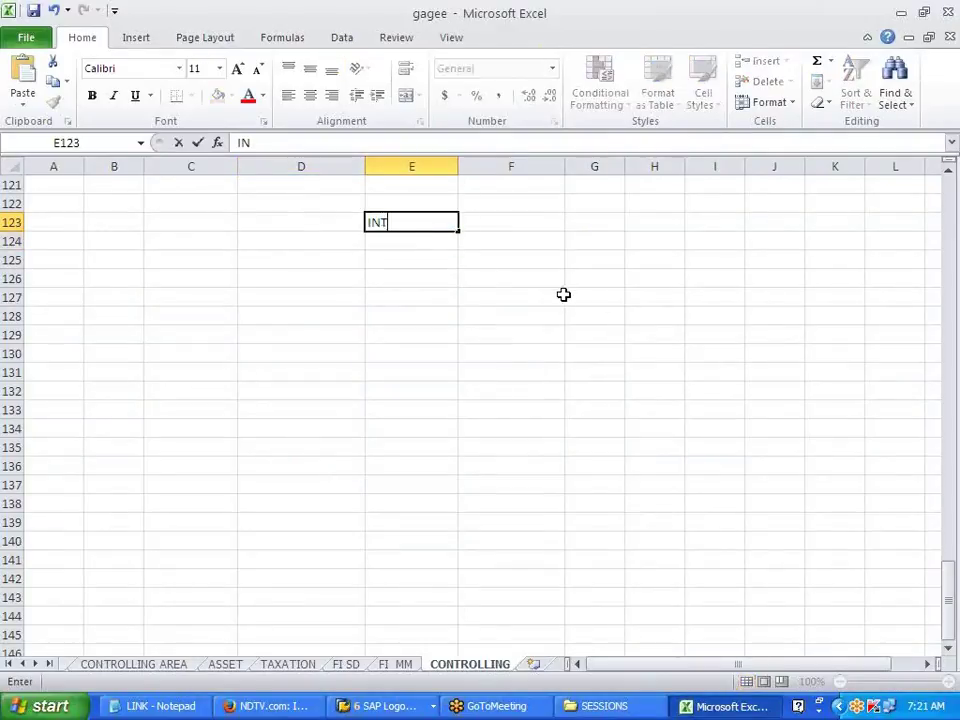
type("ERNAL OREDER")
key("BackSpace")
key("BackSpace")
key("BackSpace")
key("BackSpace")
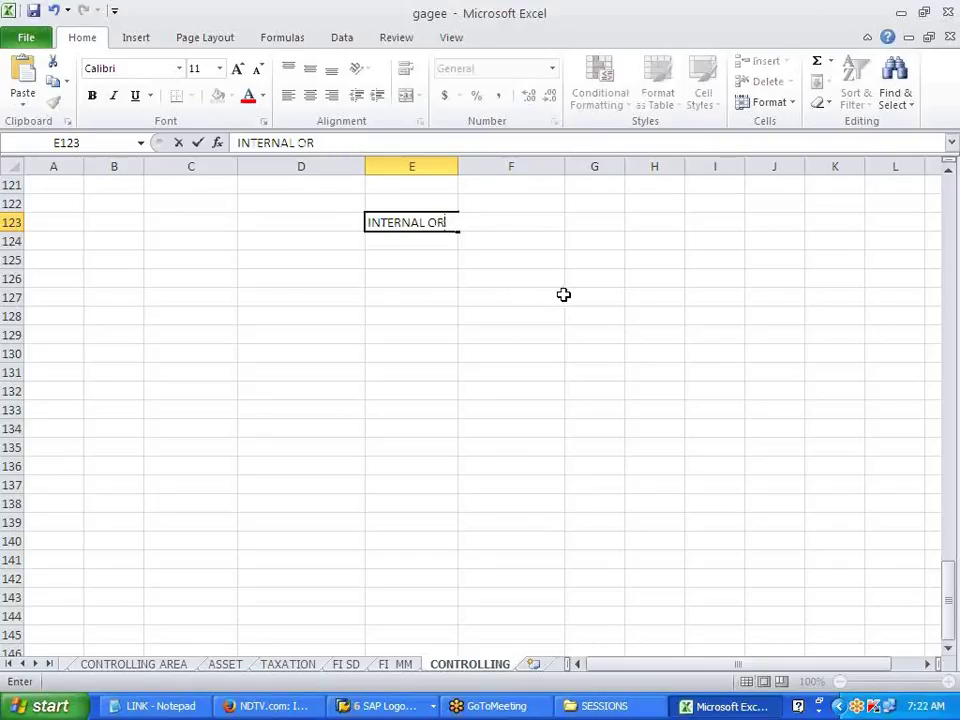
type("DER")
key("Return")
key("Return")
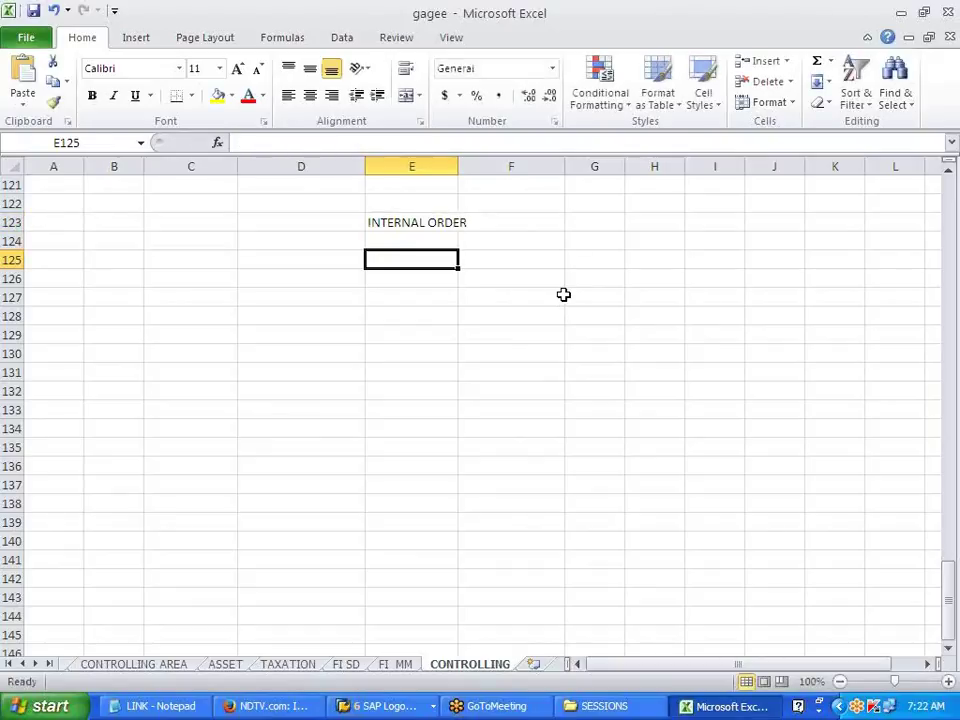
Step: Enter the description REPORTING AND COLLECTION OF COST FOR OVER A PERIOD in cell E125, below the INTERNAL ORDER heading
type("C")
key("BackSpace")
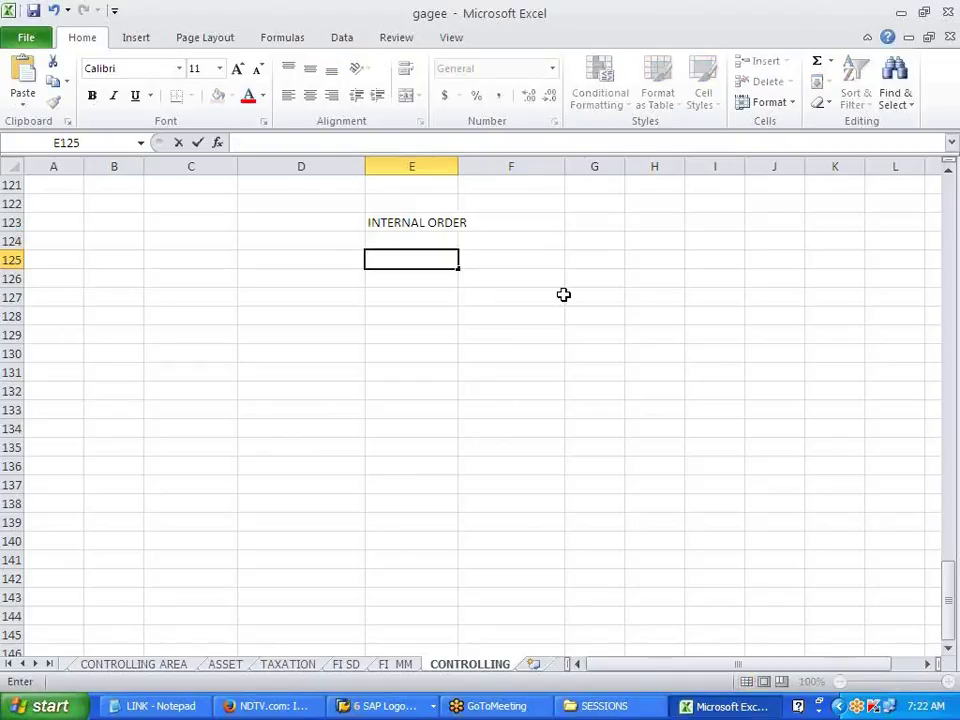
type("REPORTING AND")
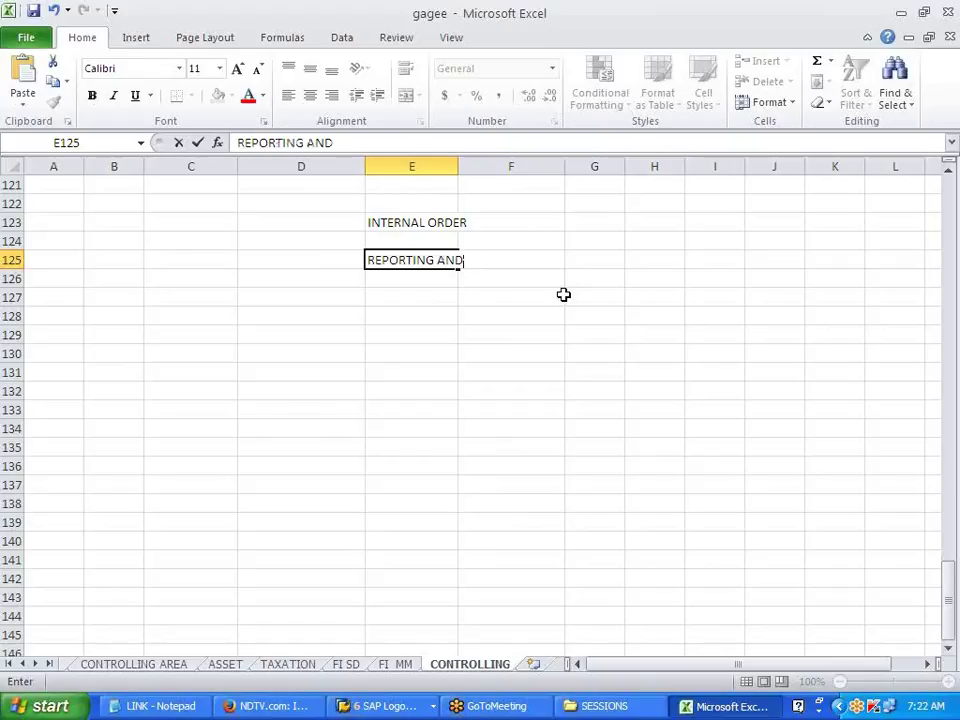
type(" COLLECTION ")
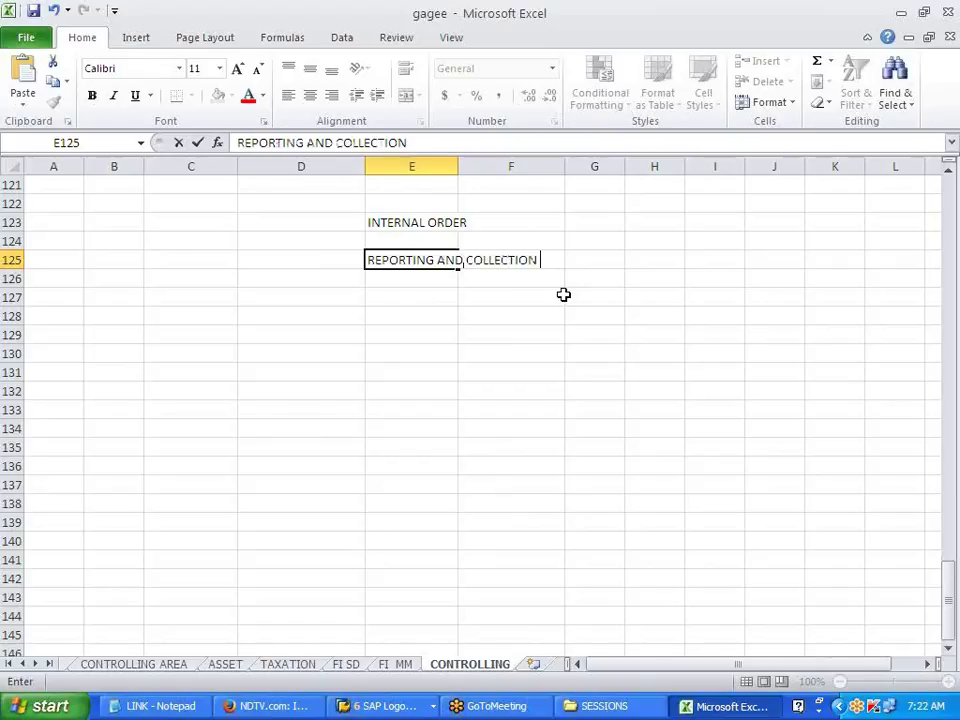
type("OF CCST")
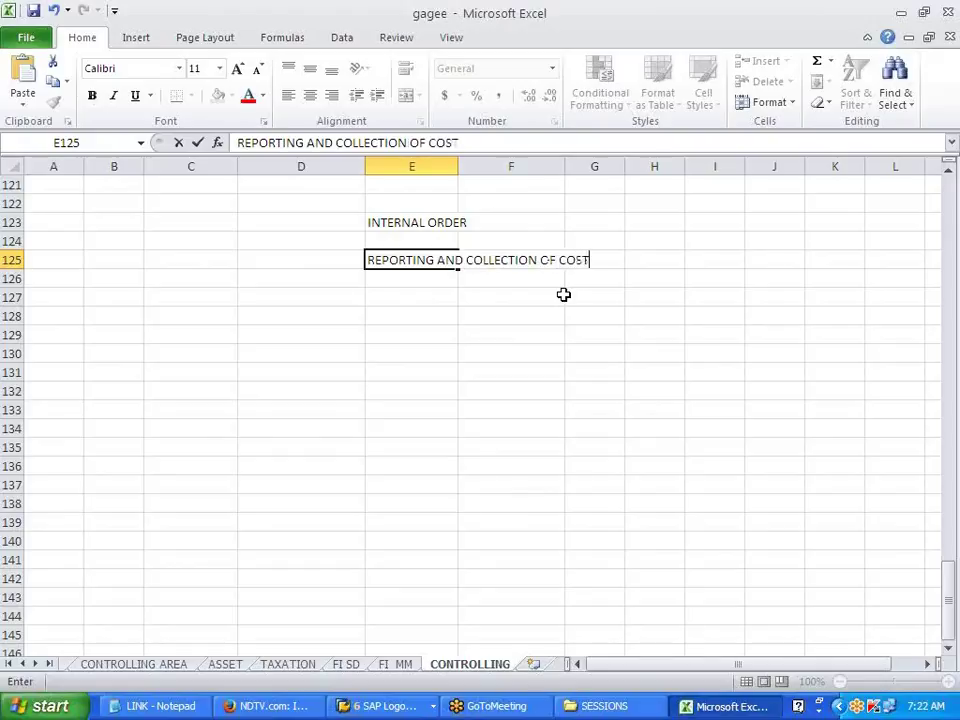
type(" FOR OVER APERIOD")
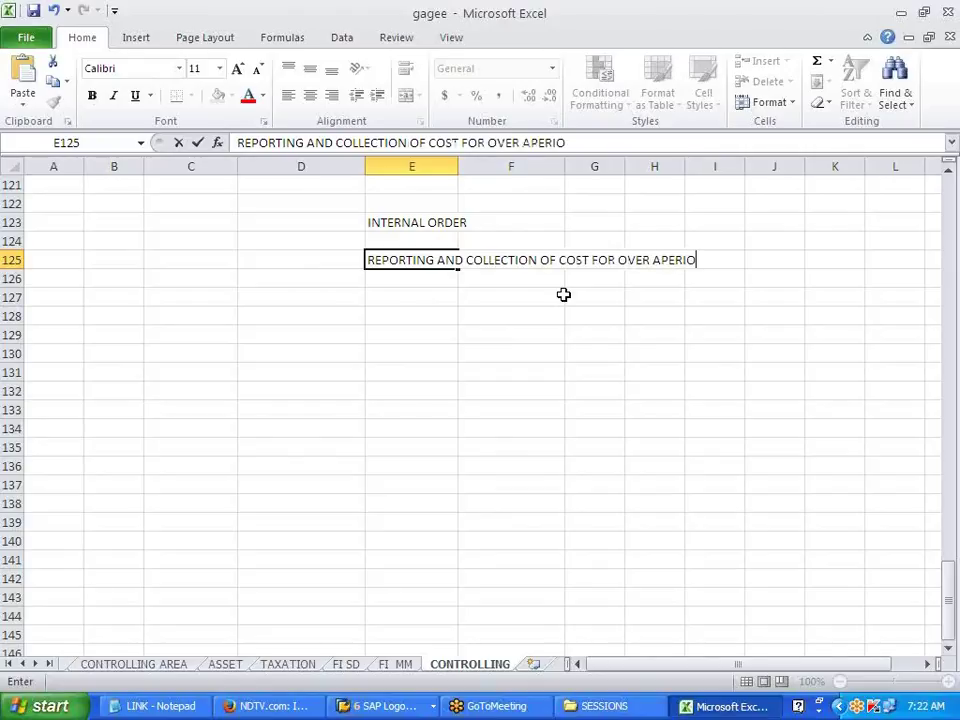
key("BackSpace")
key("BackSpace")
key("BackSpace")
key("BackSpace")
key("BackSpace")
key("BackSpace")
type("PERIOD")
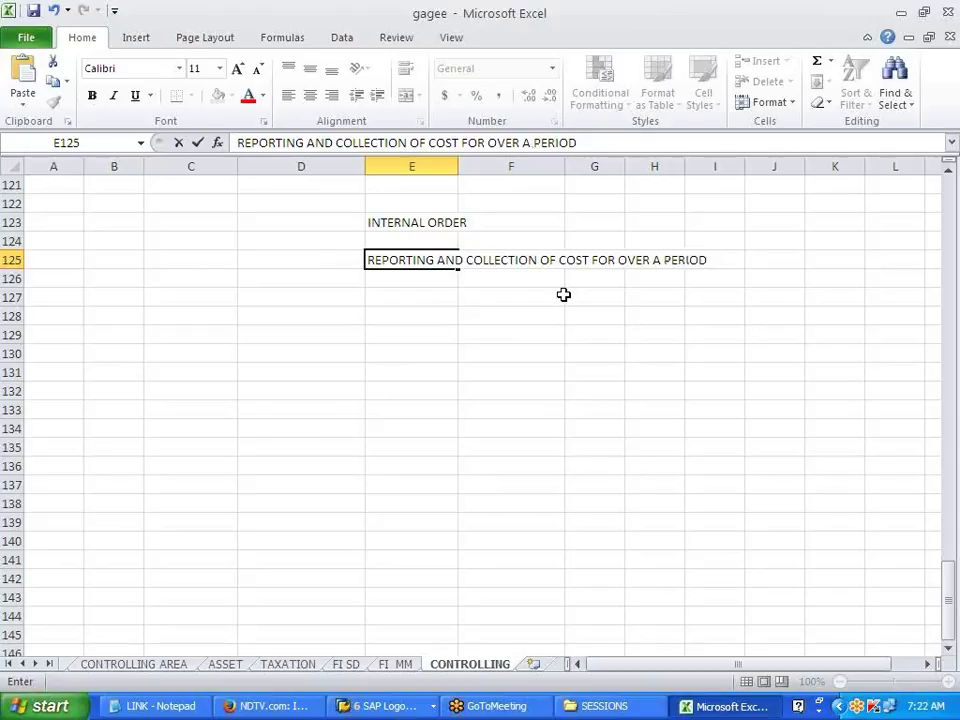
key("Return")
key("Return")
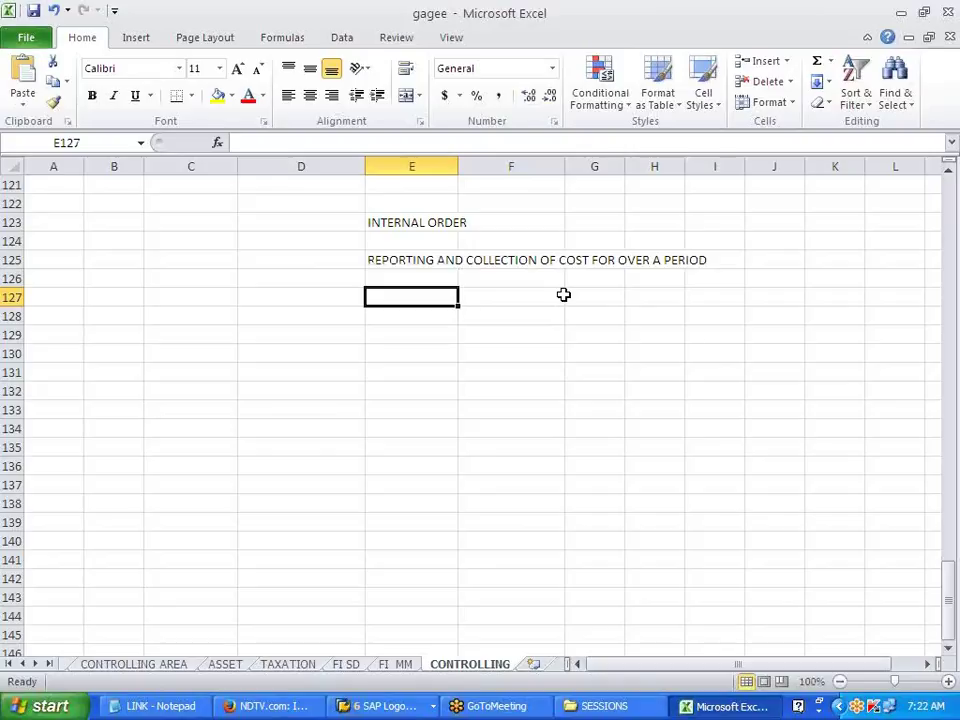
Step: Enter the two order type headings, STATISTICAL in cell D127 and REAL in cell F127
key("Left")
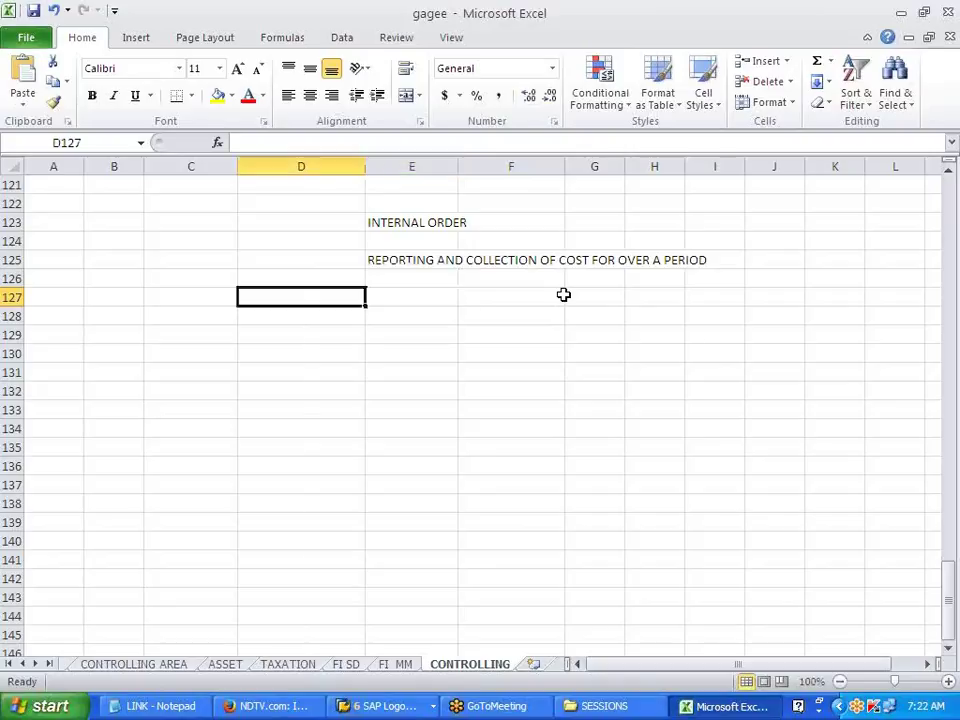
type("STAT")
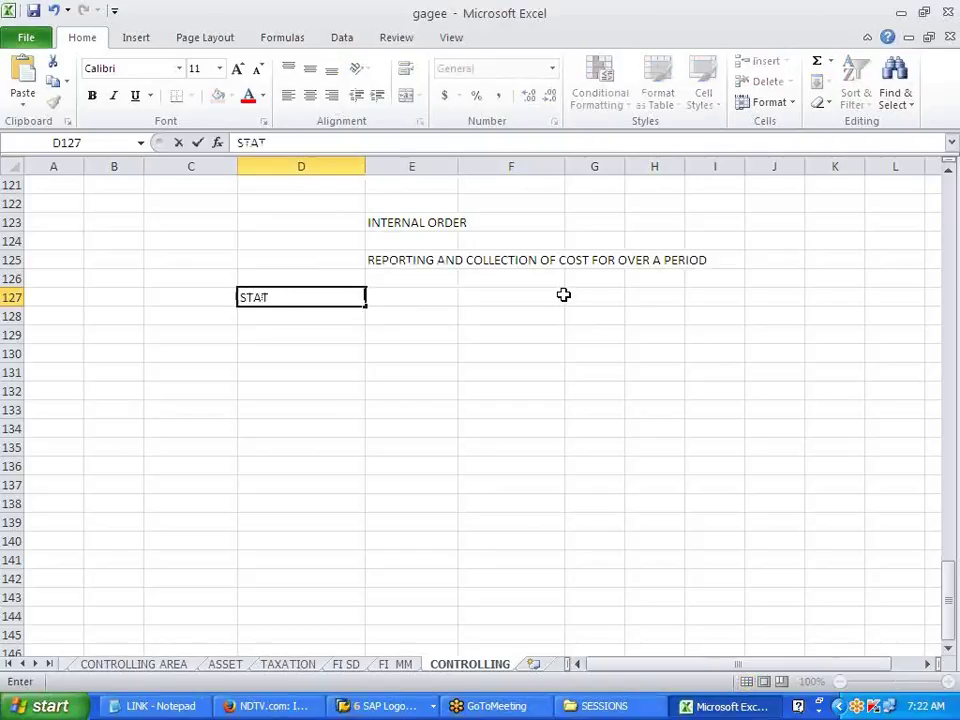
type("ISTICAL")
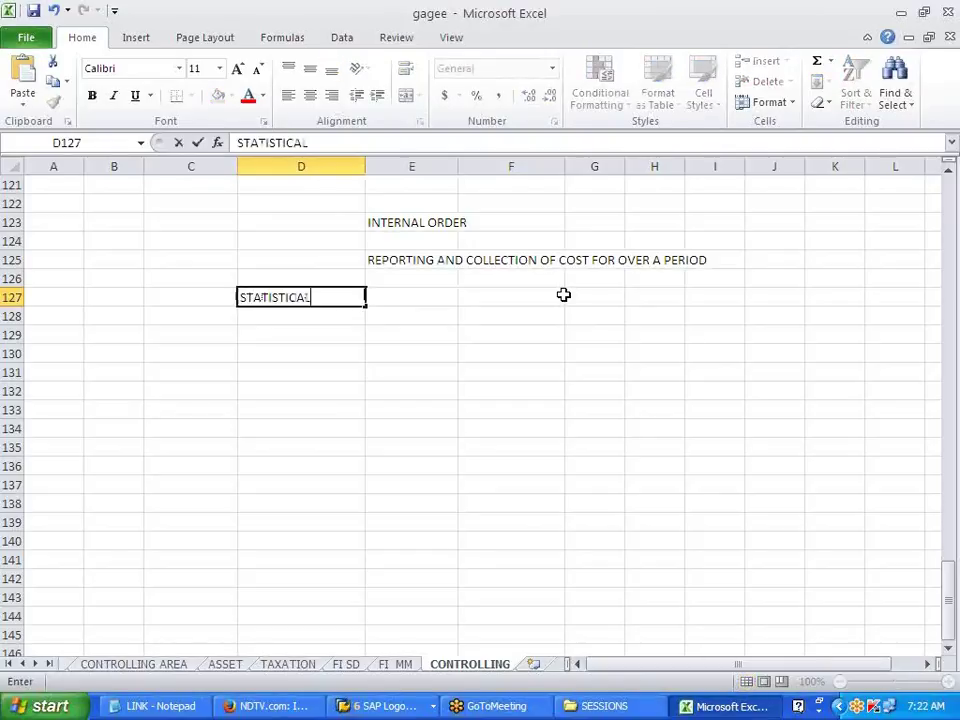
left_click(562, 297)
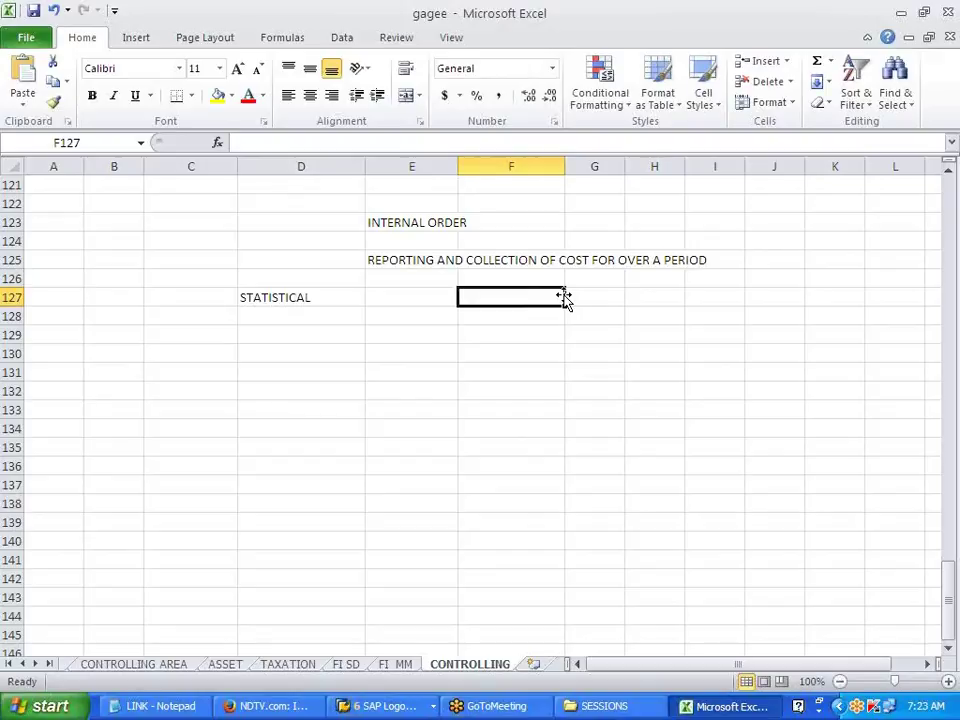
type("REAL")
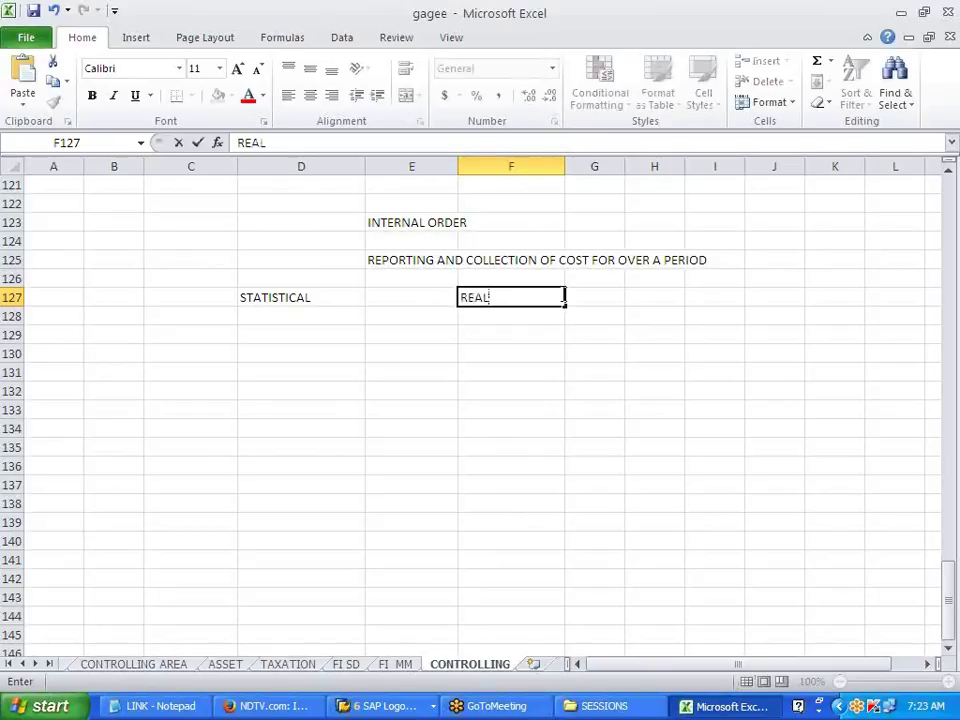
key("Return")
key("Return")
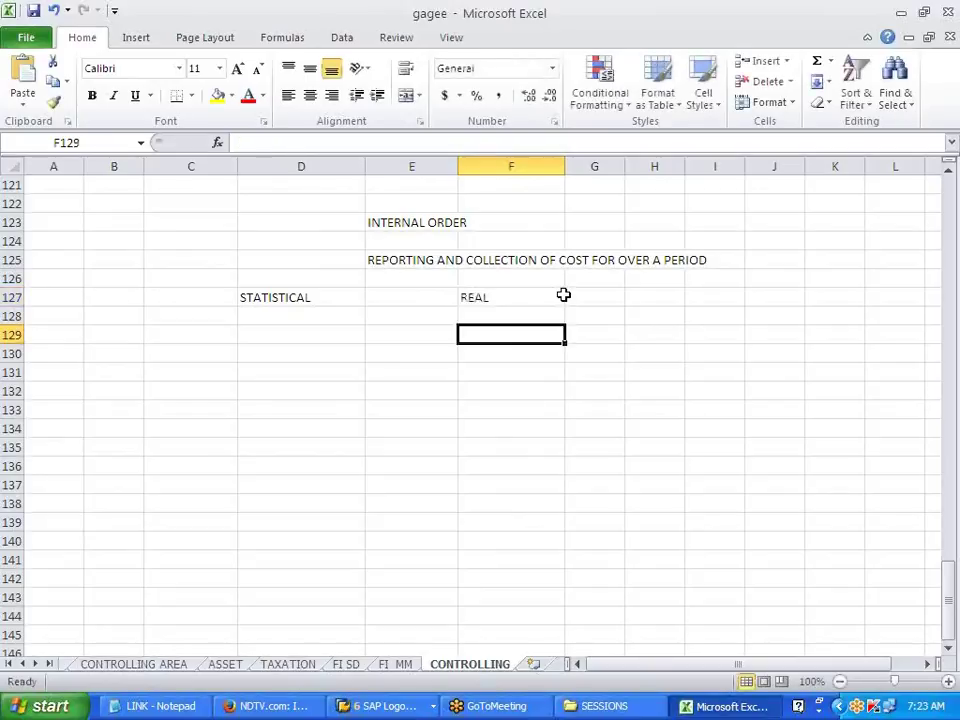
Step: List REPORTING in cell D129 and SETTLEMENT in cell D130 beneath the STATISTICAL heading
key("Left")
key("Left")
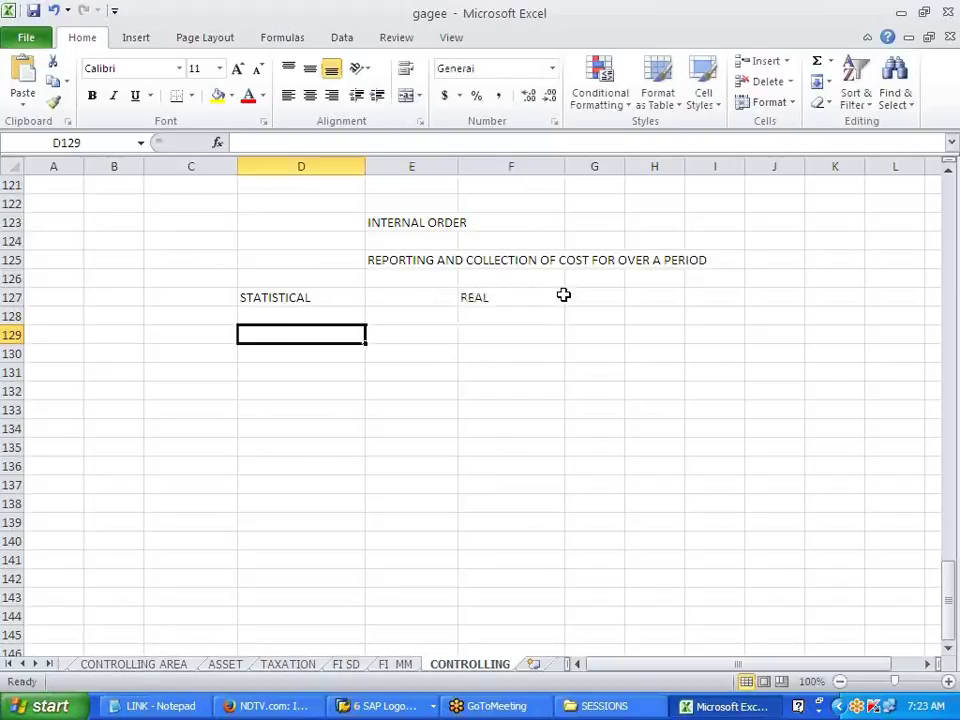
type("REPORTING")
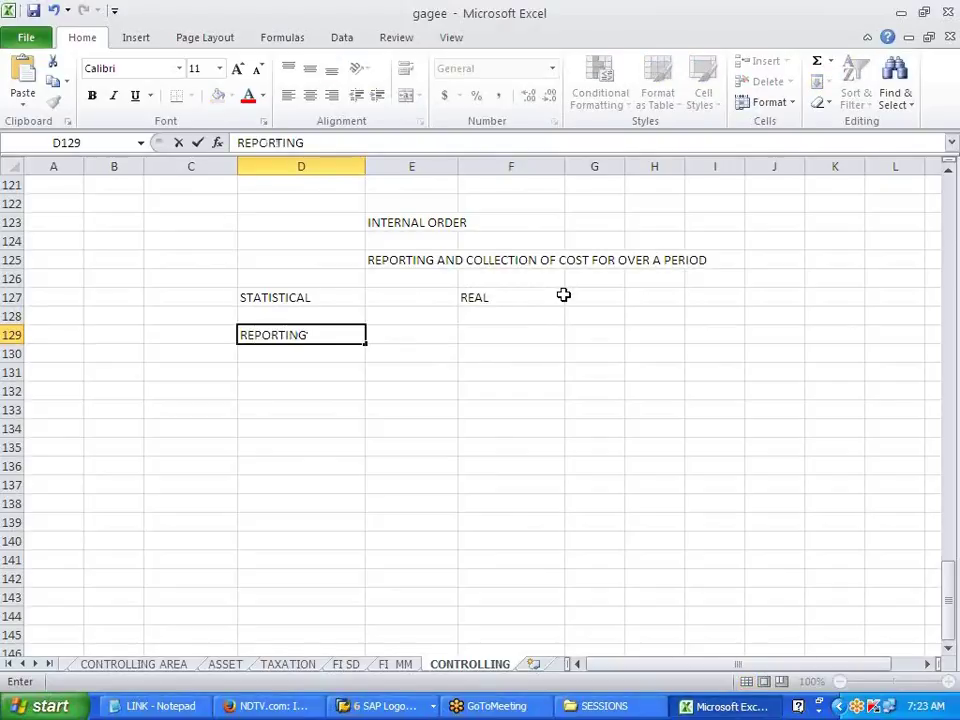
key("Return")
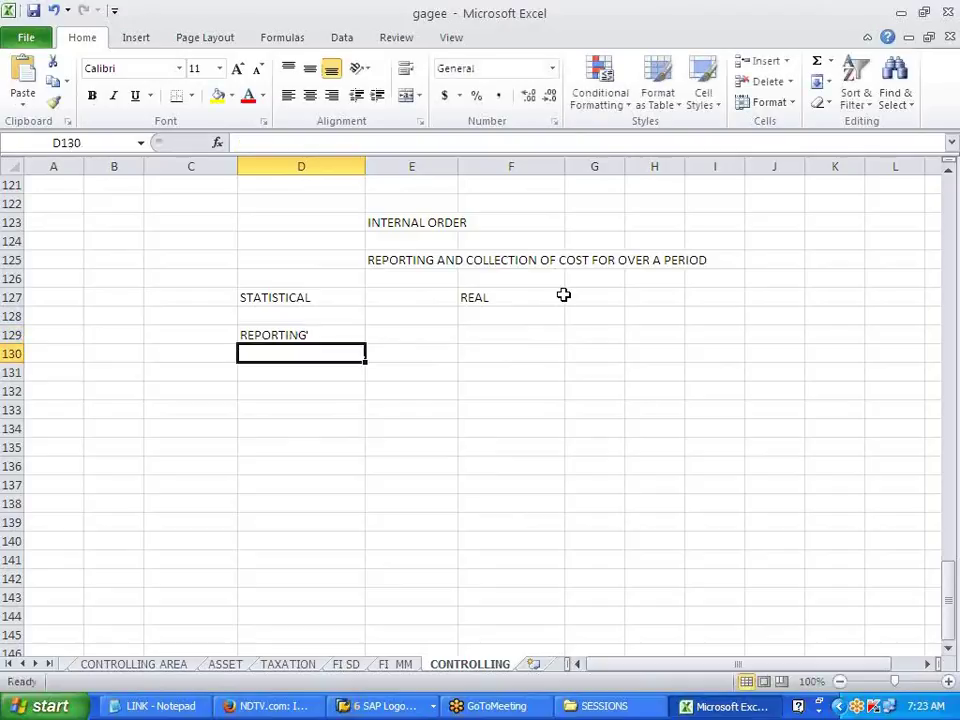
type("SETTLEMENT")
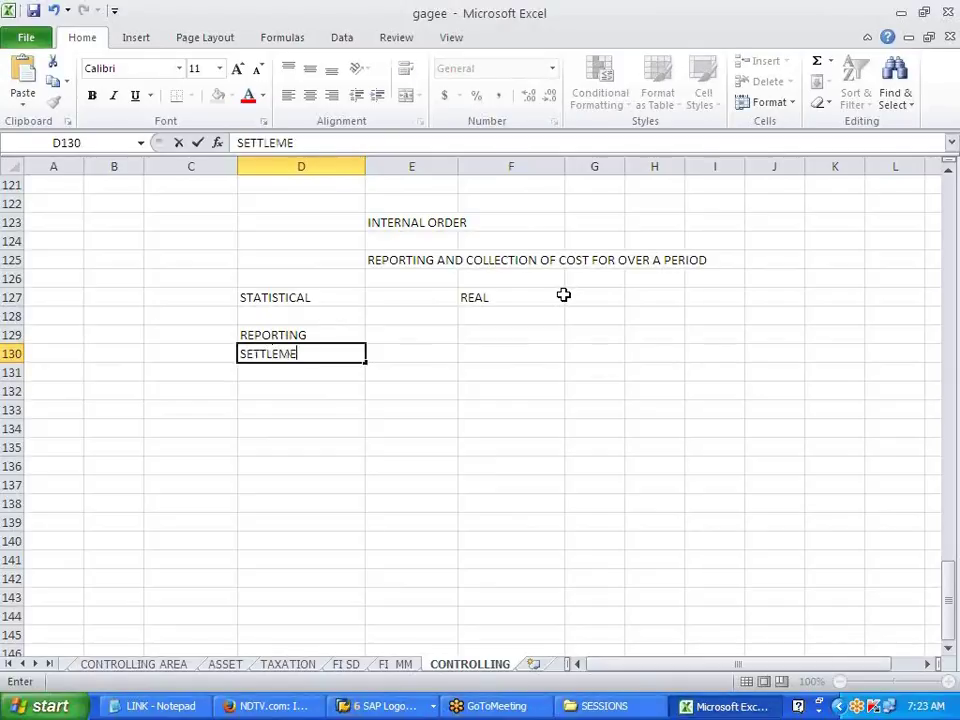
key("Tab")
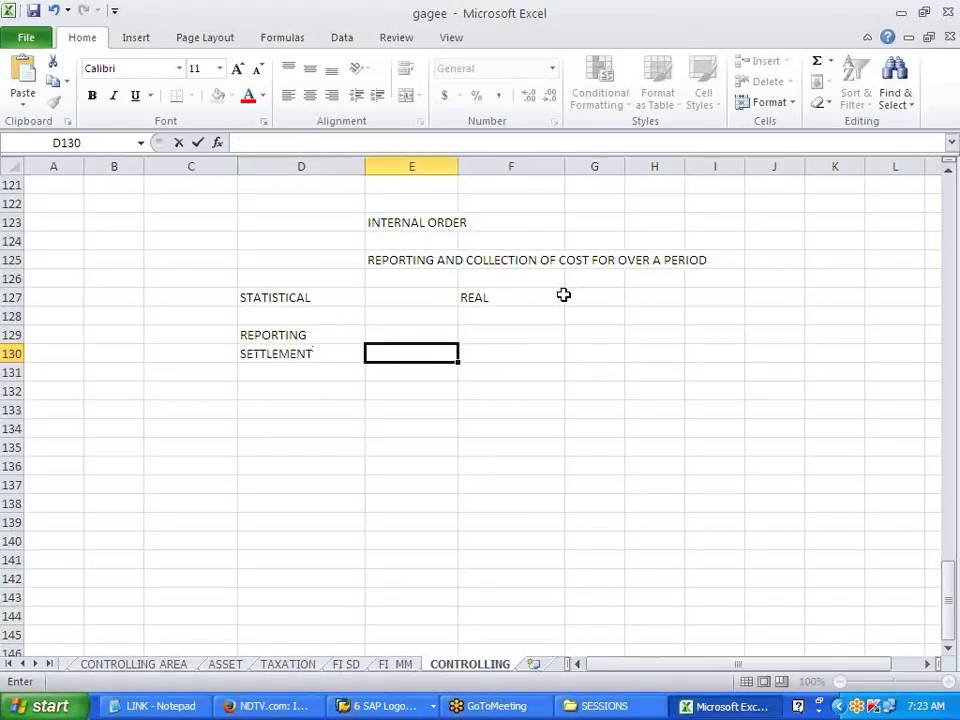
Step: List REPORTING in cell F129 and SETTLEMENT in cell F130 beneath the REAL heading
key("Tab")
key("Up")
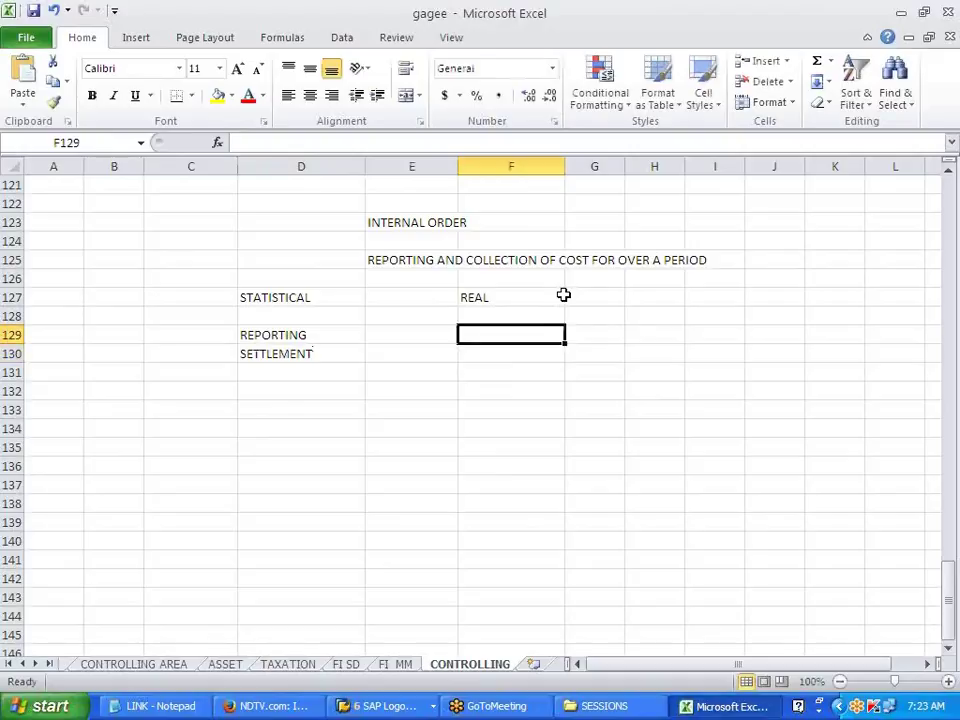
type("REPORTING")
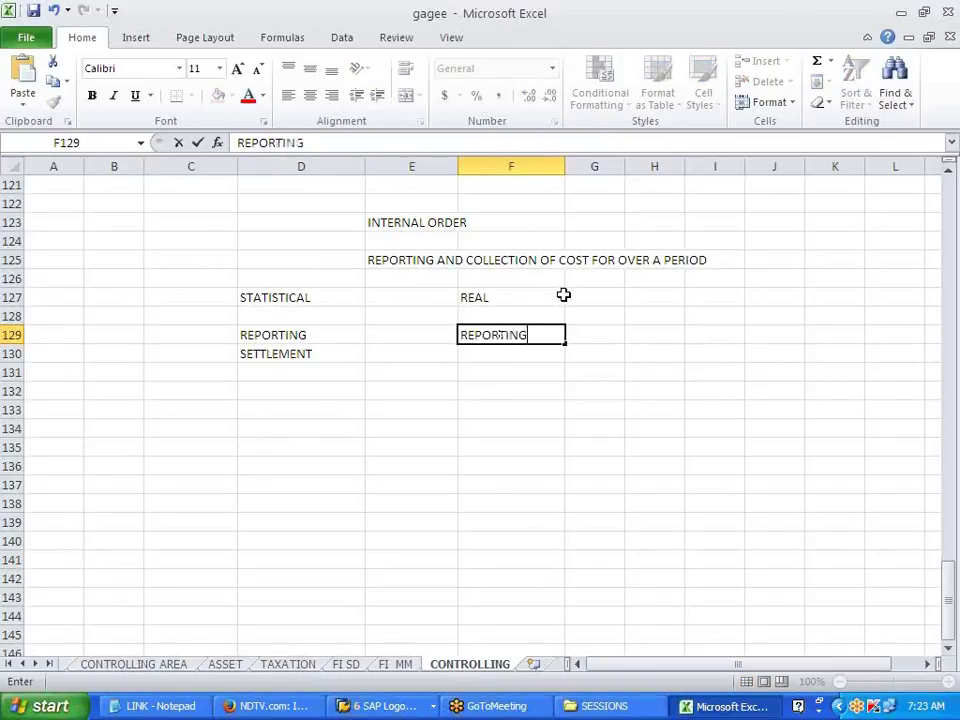
key("Return")
type("SETTLEMENT")
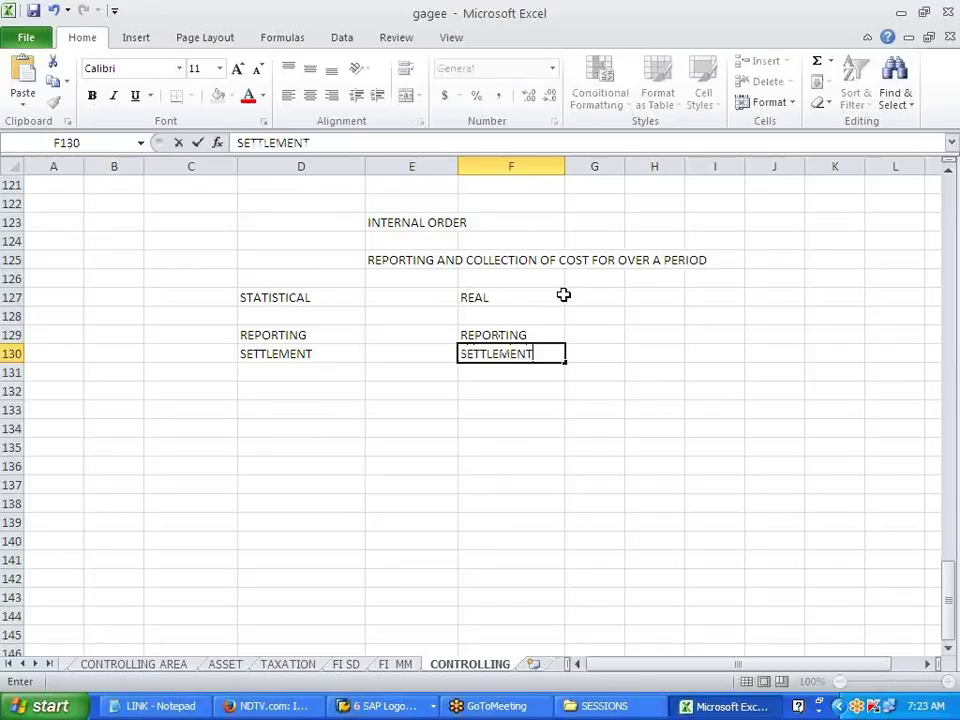
Step: Change the SETTLEMENT entry in cell D130 under STATISTICAL to NO SETTLEMENT
key("Left")
key("Left")
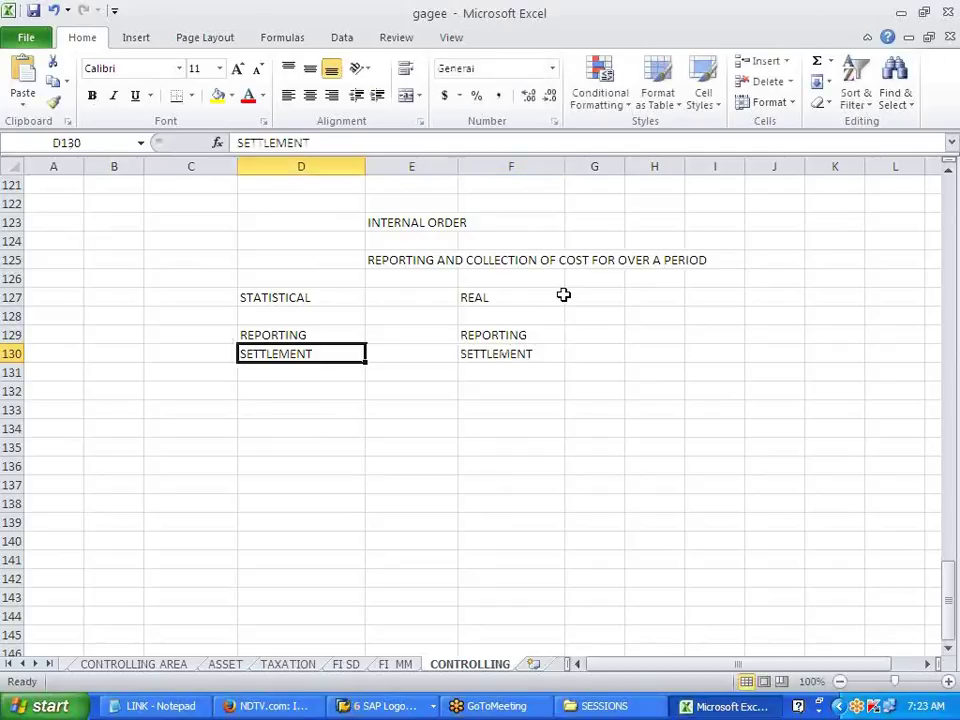
key("F2")
key("Home")
type("NO")
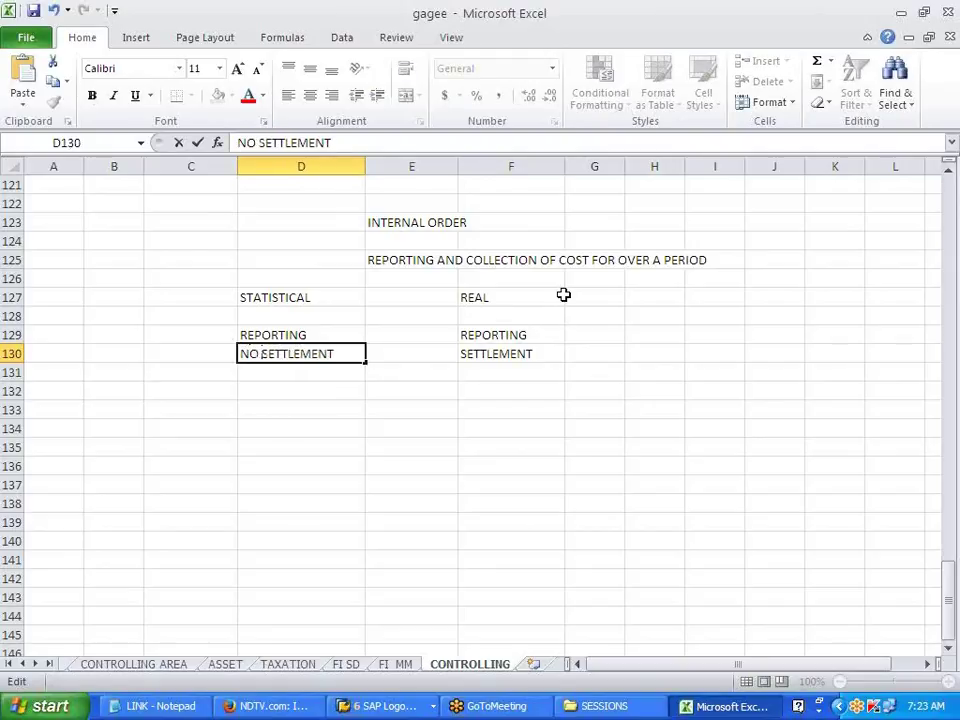
left_click(474, 431)
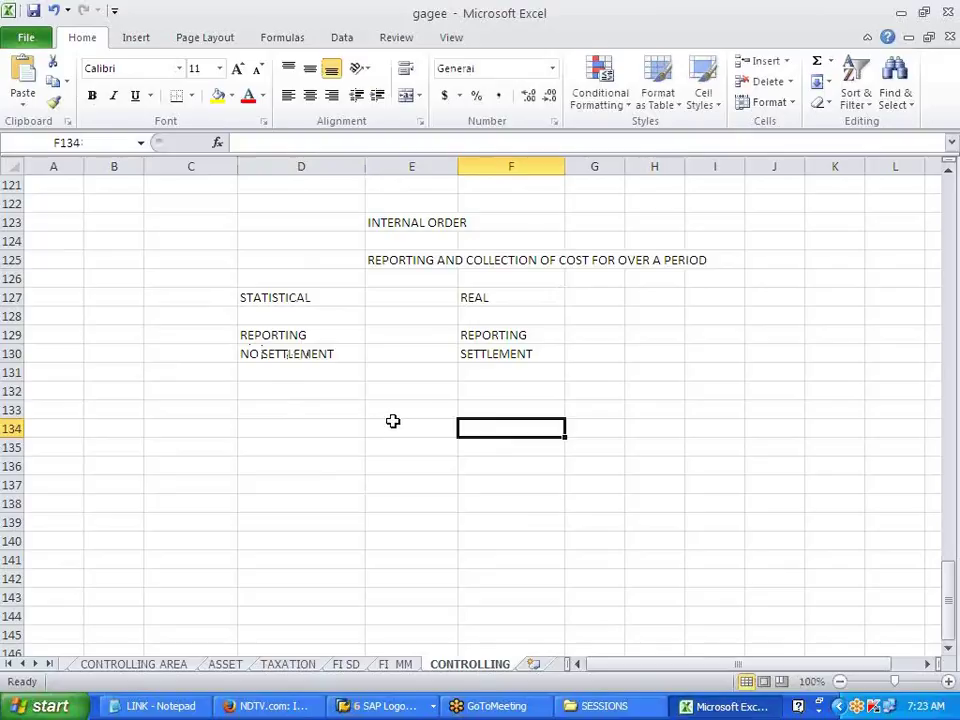
Step: Enter TELEPHONE in cells D134 and D136 as example items for the statistical order notes
left_click(357, 432)
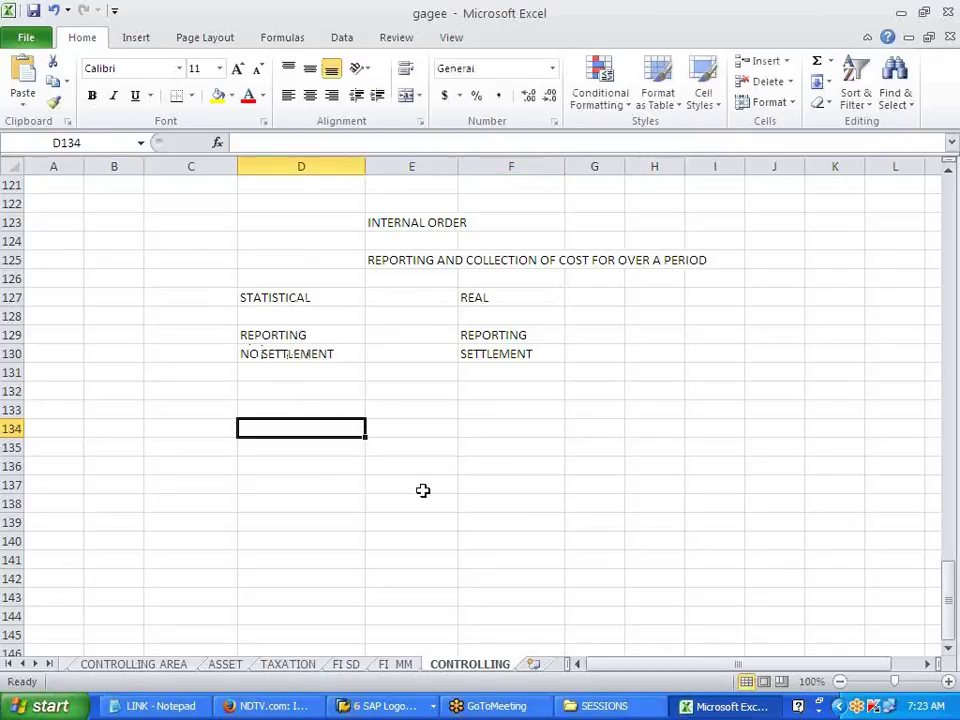
type("TLE")
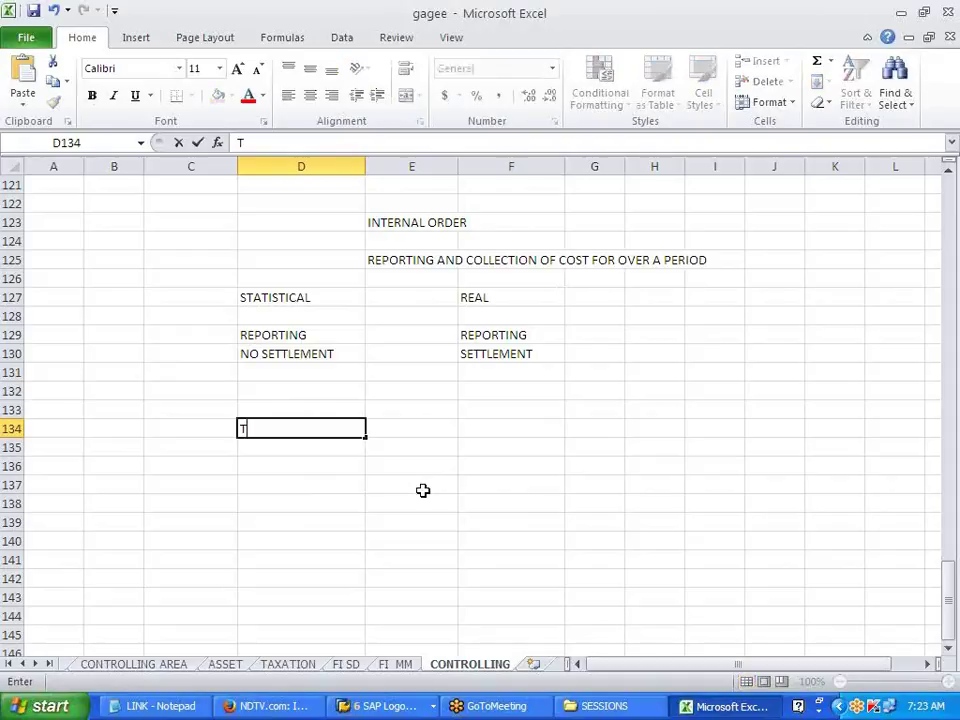
key("BackSpace")
key("BackSpace")
type("ELEPHONE")
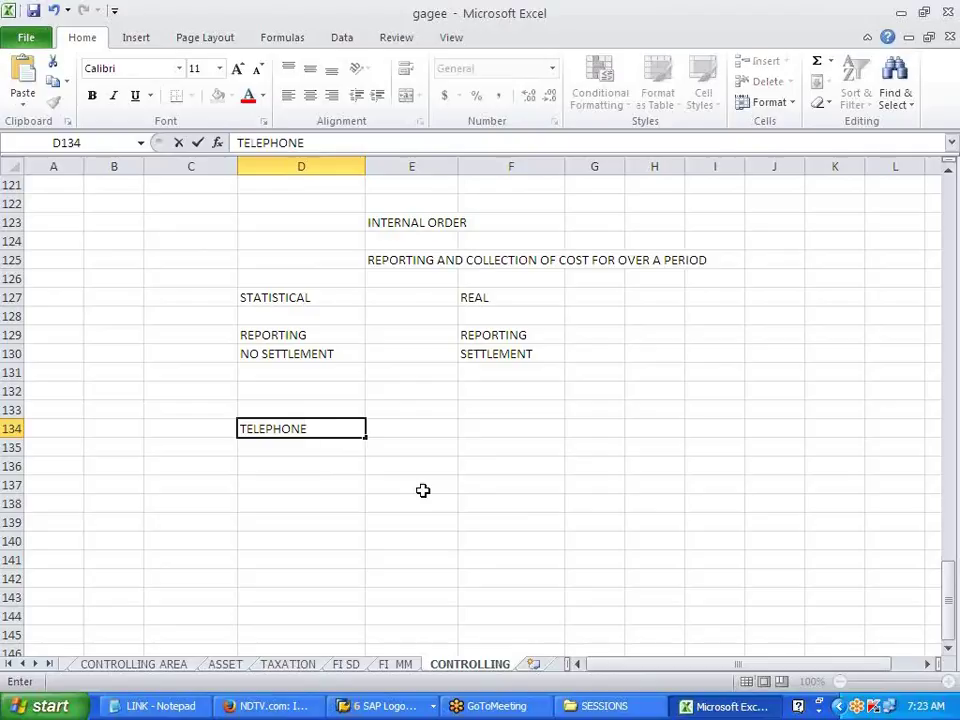
key("Return")
key("Return")
type("TELEPHONE")
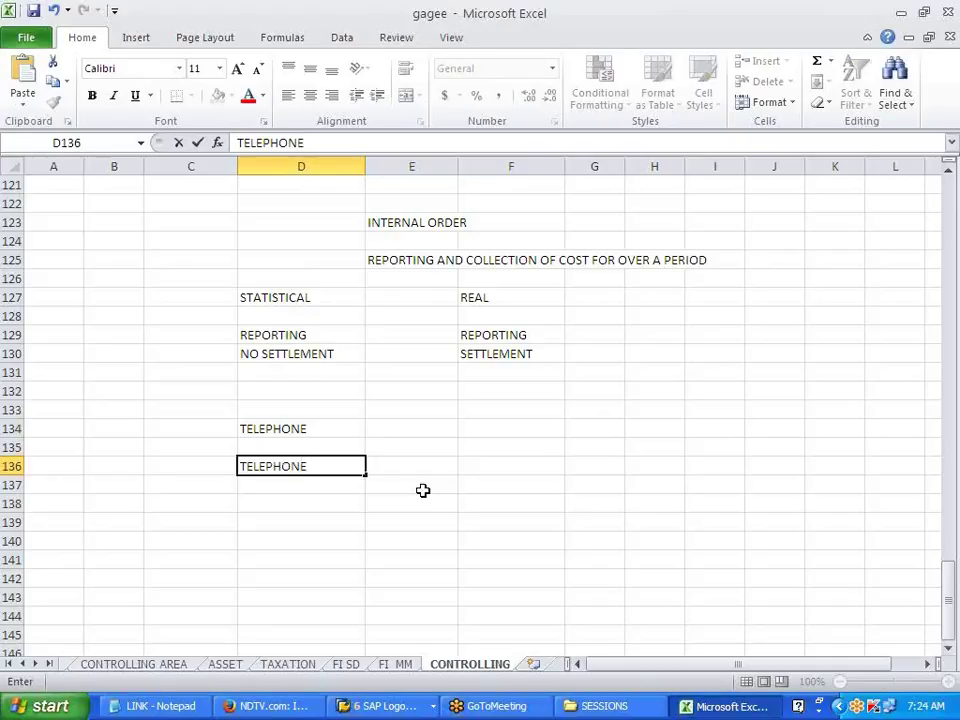
Step: Enter a sample telephone number beside each TELEPHONE entry, in cells E134 and E136
key("Up")
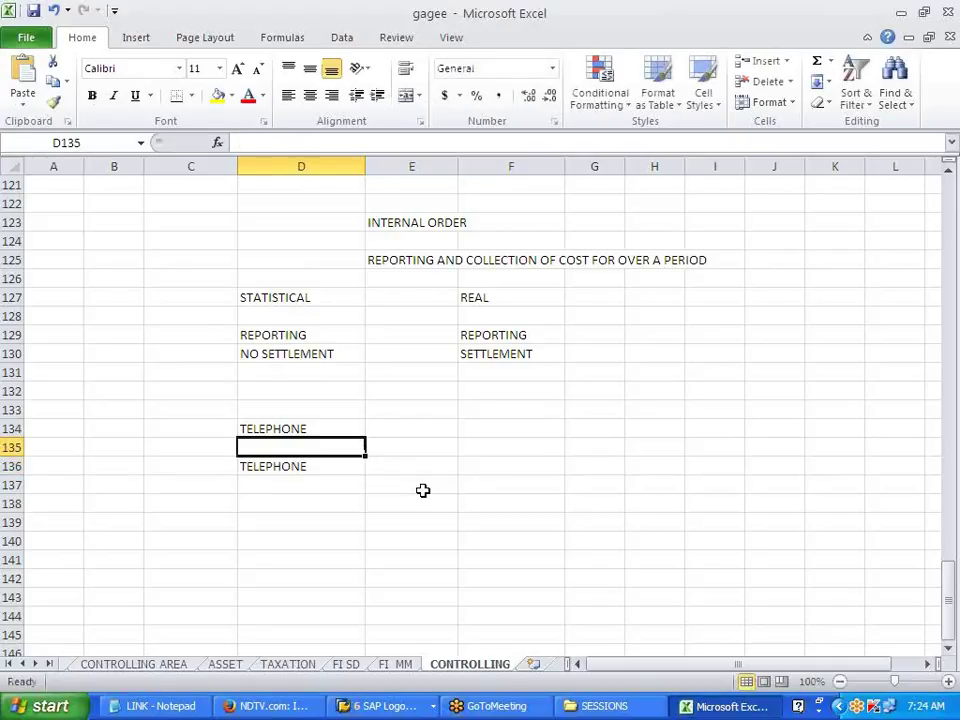
key("Up")
key("Right")
type("12345")
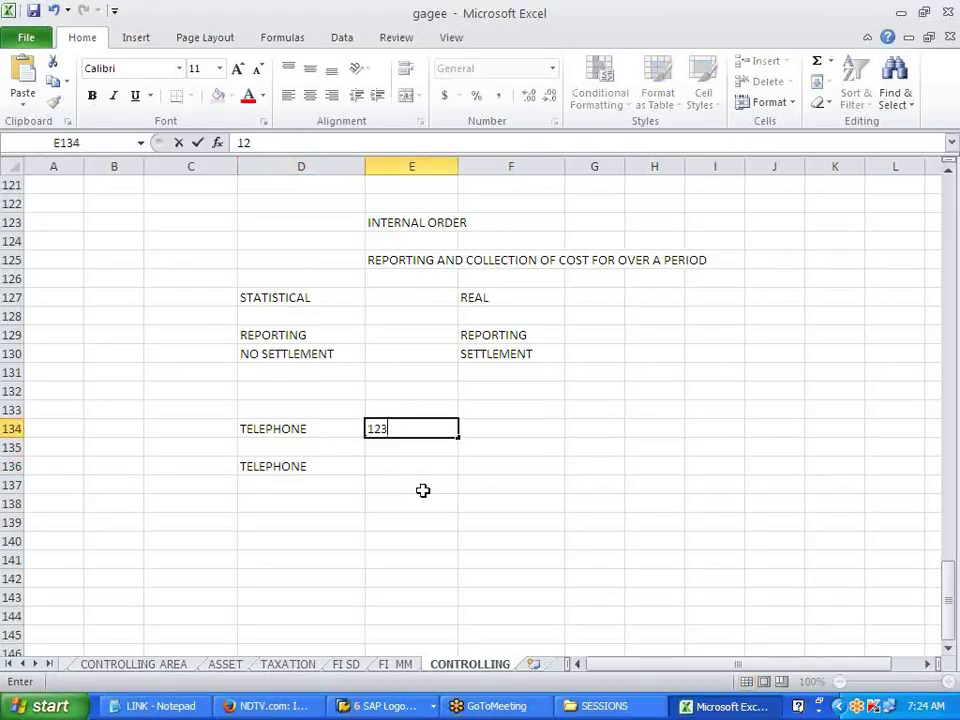
key("Down")
key("Down")
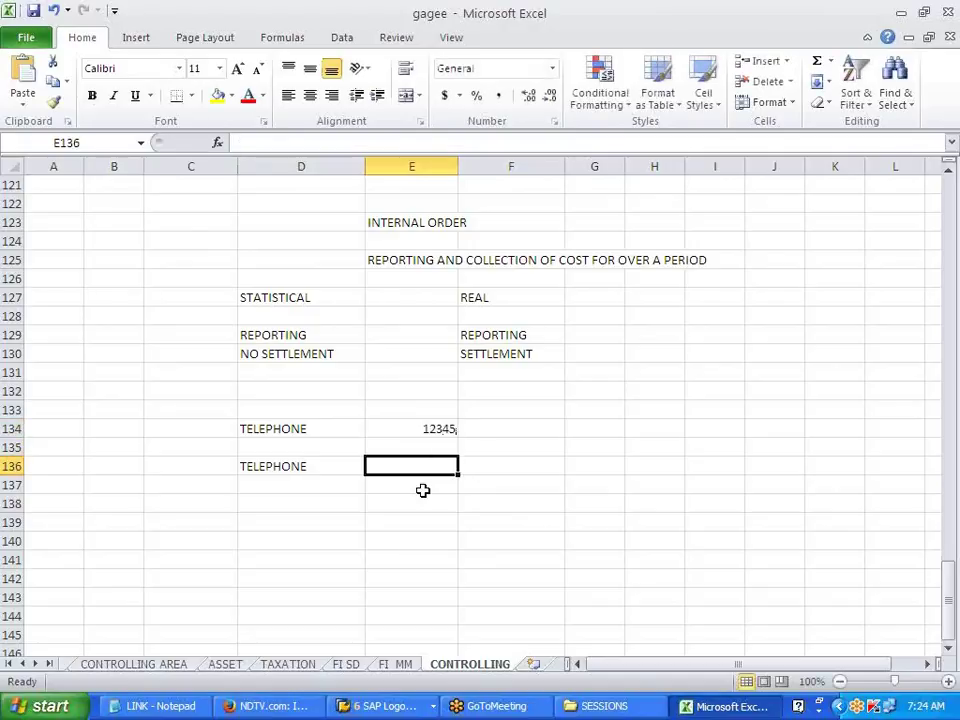
type("6789")
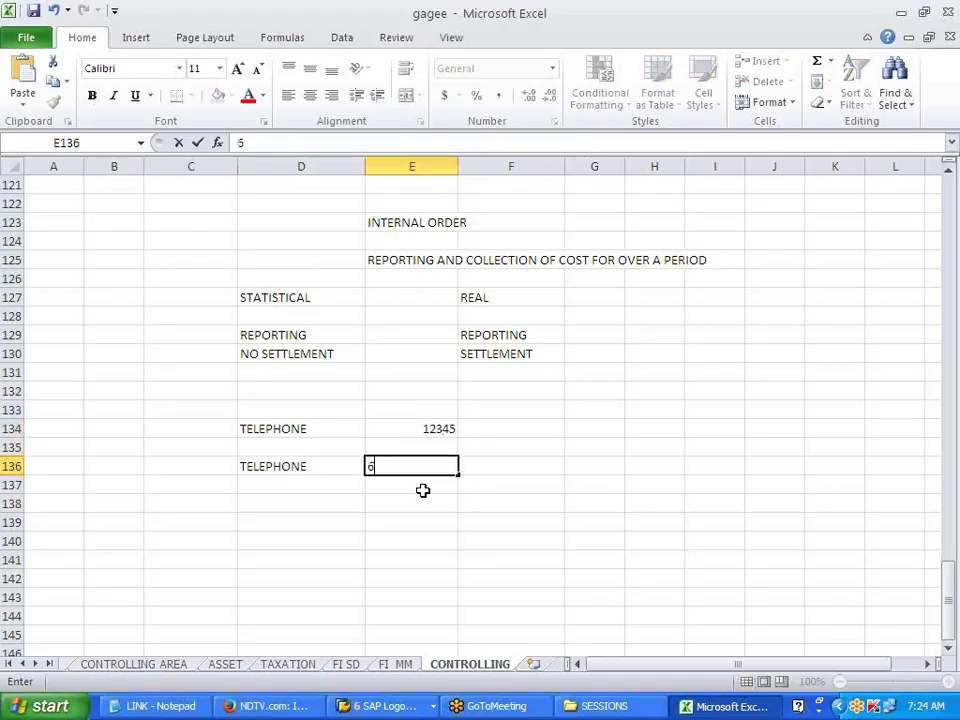
key("Down")
key("Down")
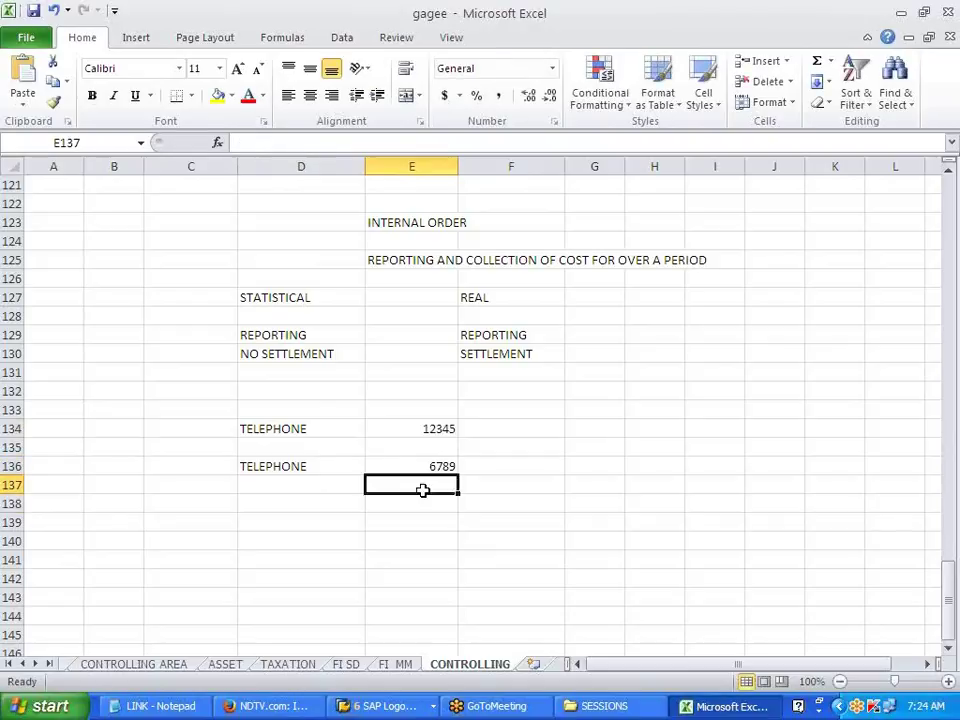
Step: Enter a third TELEPHONE item in cell D138
key("Left")
type("TELE")
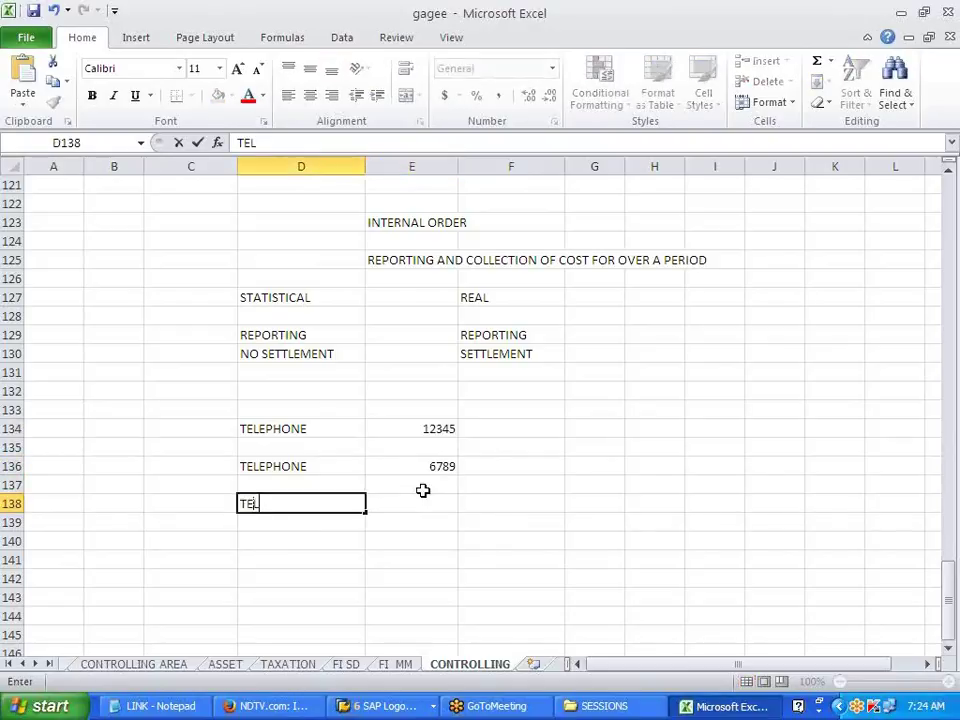
type("HONE")
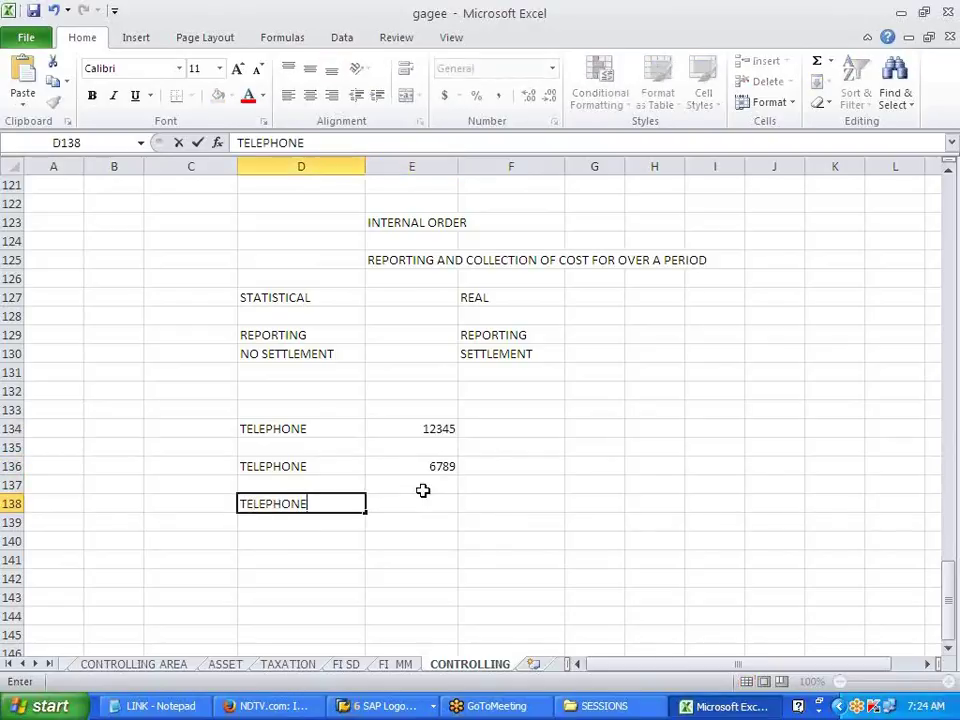
Step: Enter a sample telephone number beside the third TELEPHONE item, in cell E138
key("Tab")
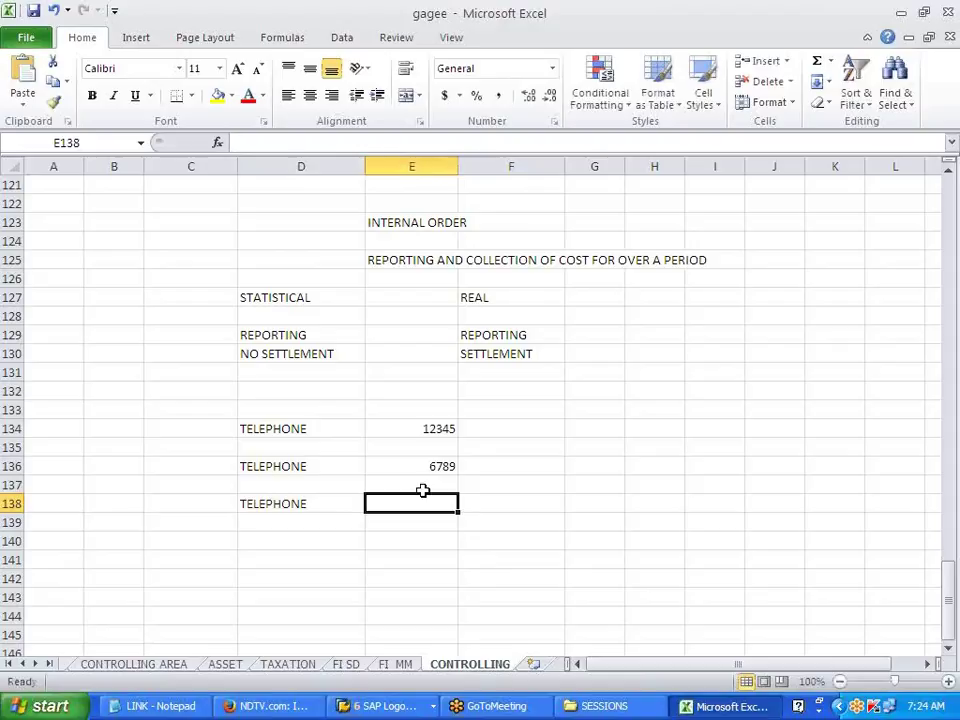
type("789")
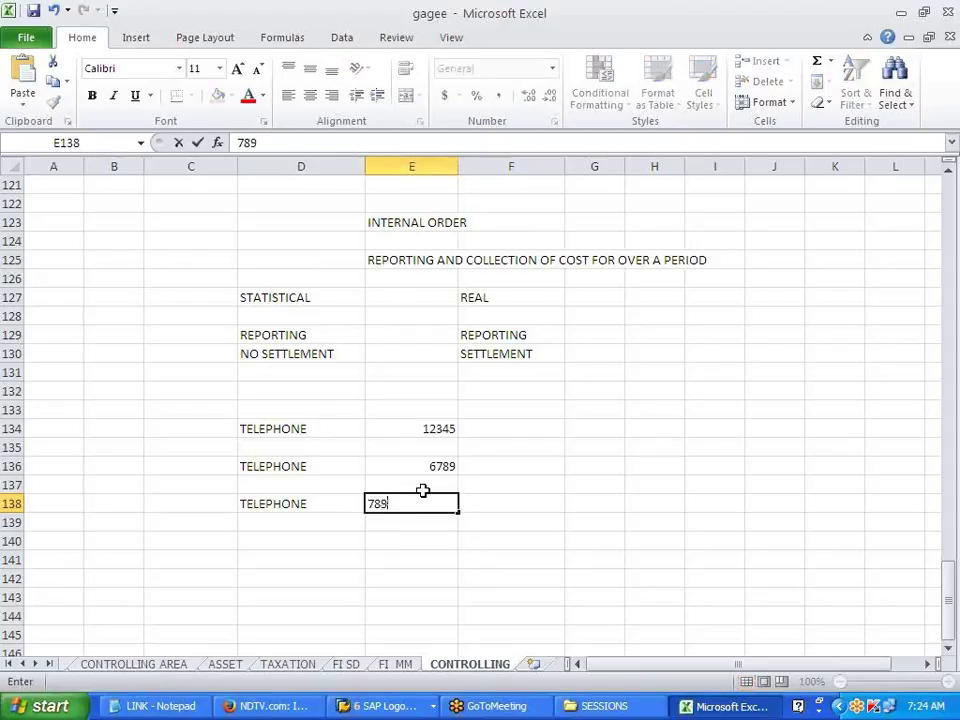
type("4")
key("Return")
Step: Enter the telephone costs 5000, 6000 and 5000 in cells F134, F136 and F138
key("Up")
key("Up")
key("Up")
key("Up")
key("Up")
key("Down")
key("Down")
key("Up")
key("Up")
key("Up")
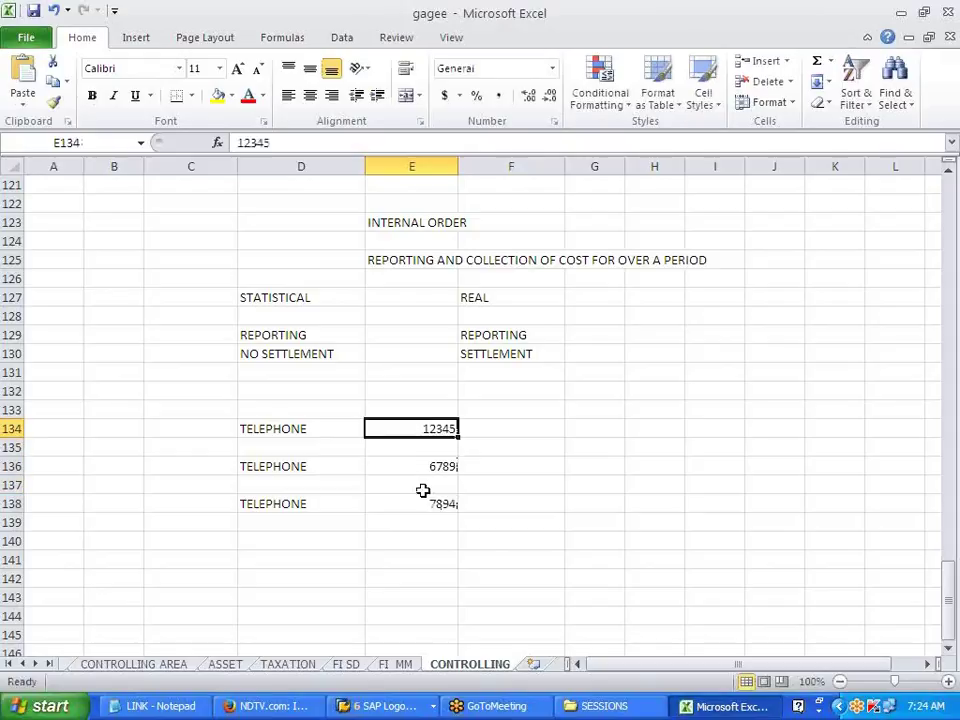
key("Right")
type("5000")
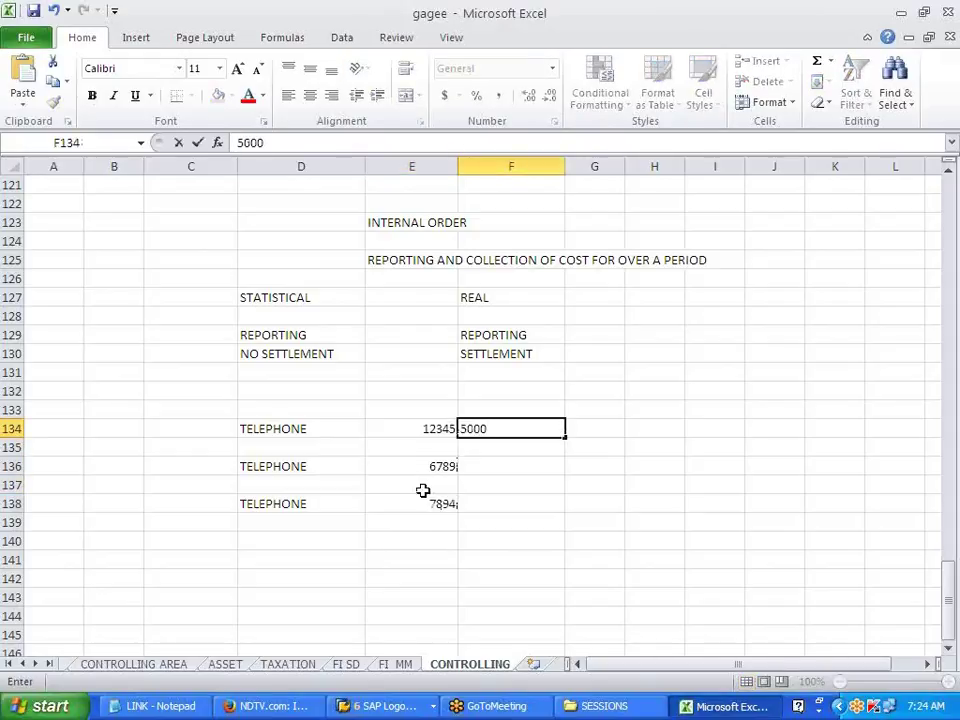
key("Return")
key("Down")
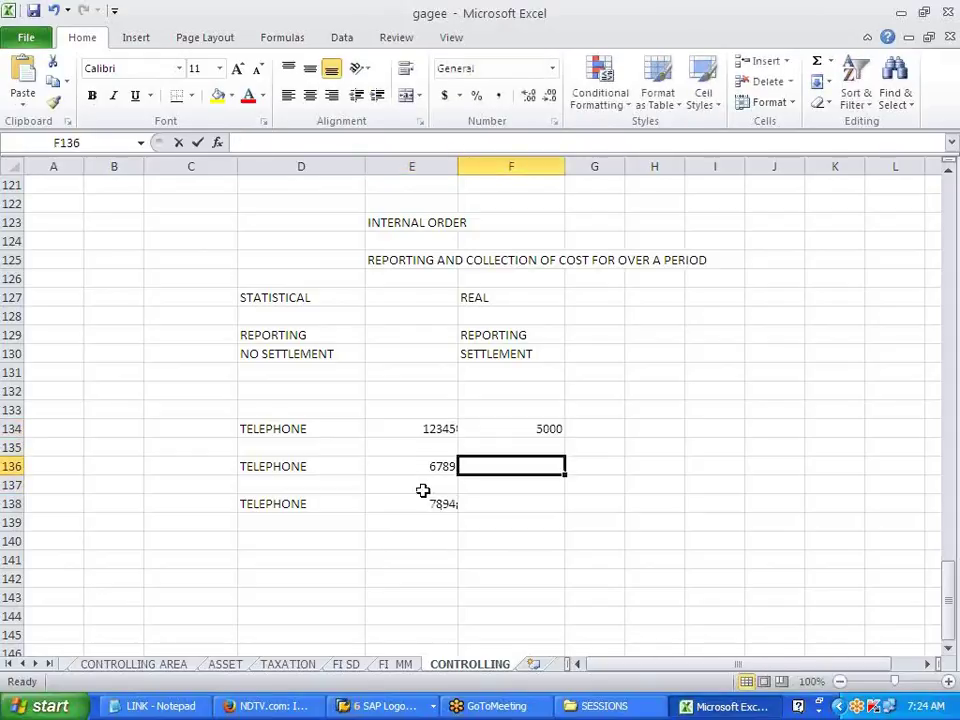
type("6000")
key("Return")
key("Down")
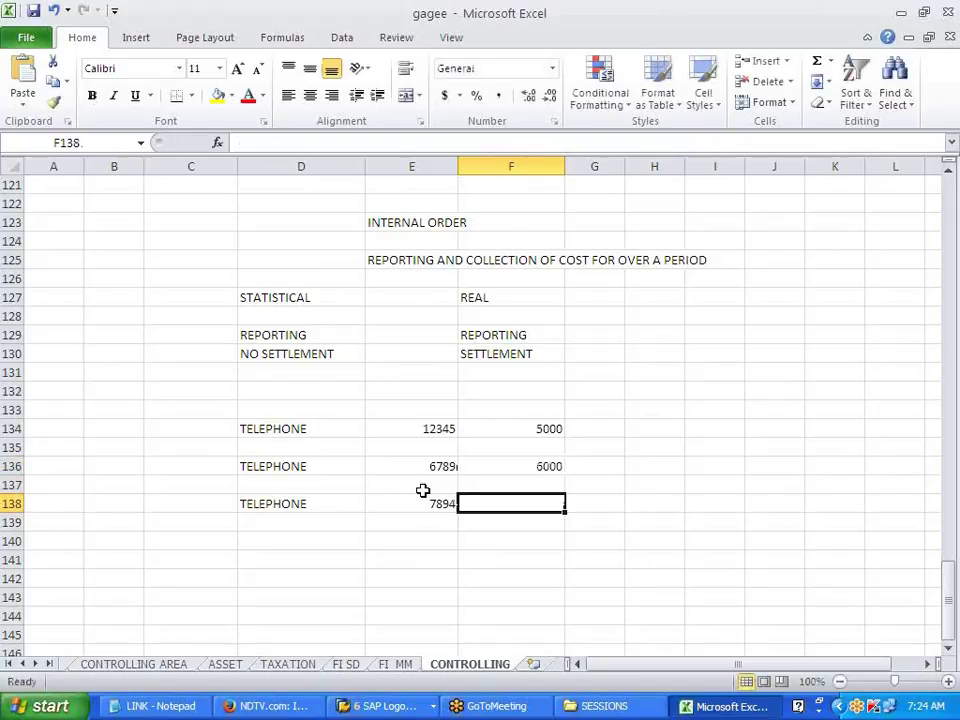
type("5000")
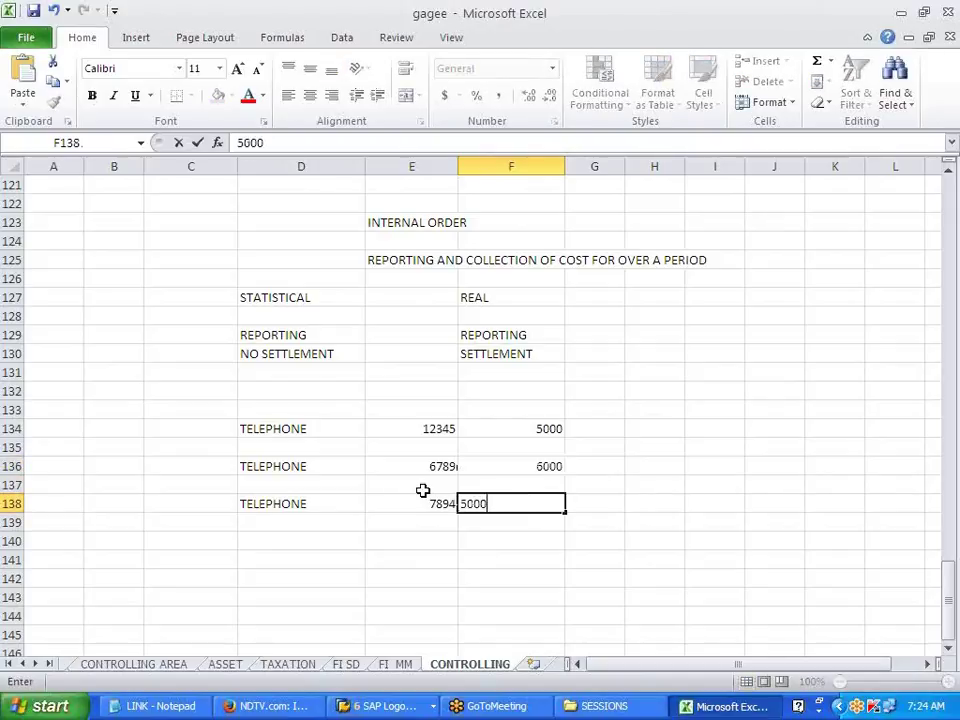
key("Return")
Step: Enter the total 16000 below the three telephone costs, in cell F140
key("Down")
key("Up")
key("Down")
type("16000")
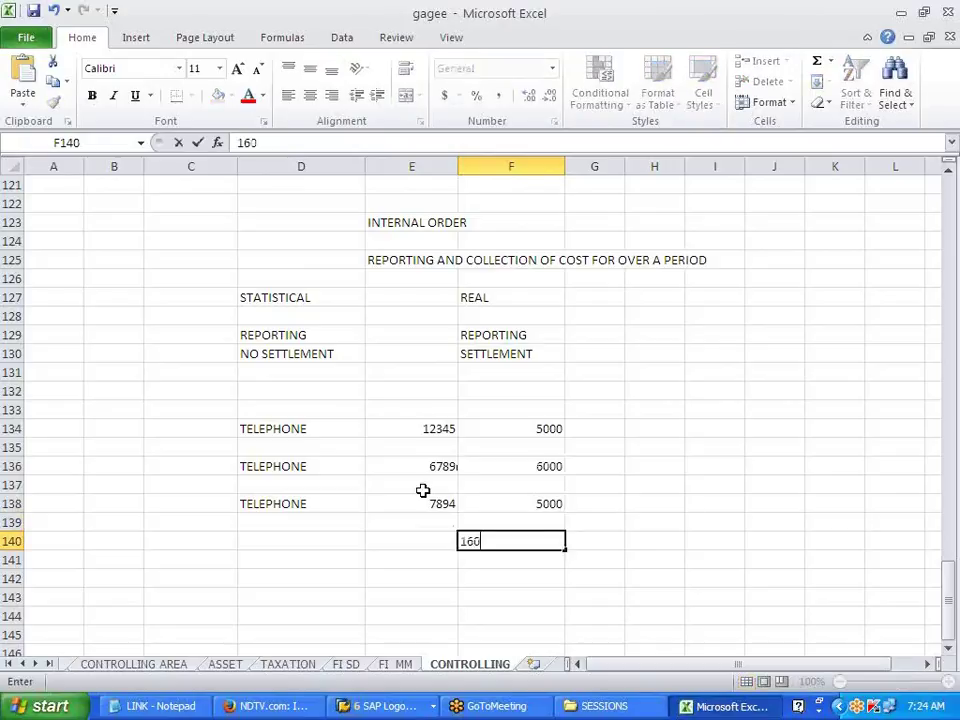
key("Return")
Step: Enter the posting line labels TELEPHONE in cell D142 and BANK in cell D143
key("Down")
key("Left")
key("Left")
key("Left")
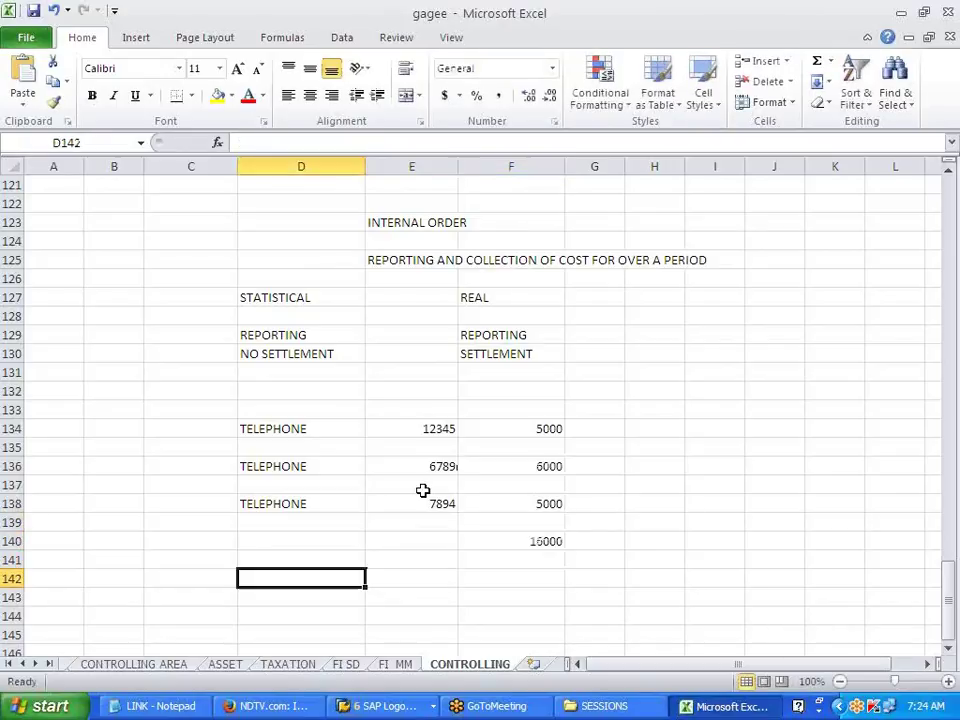
key("Right")
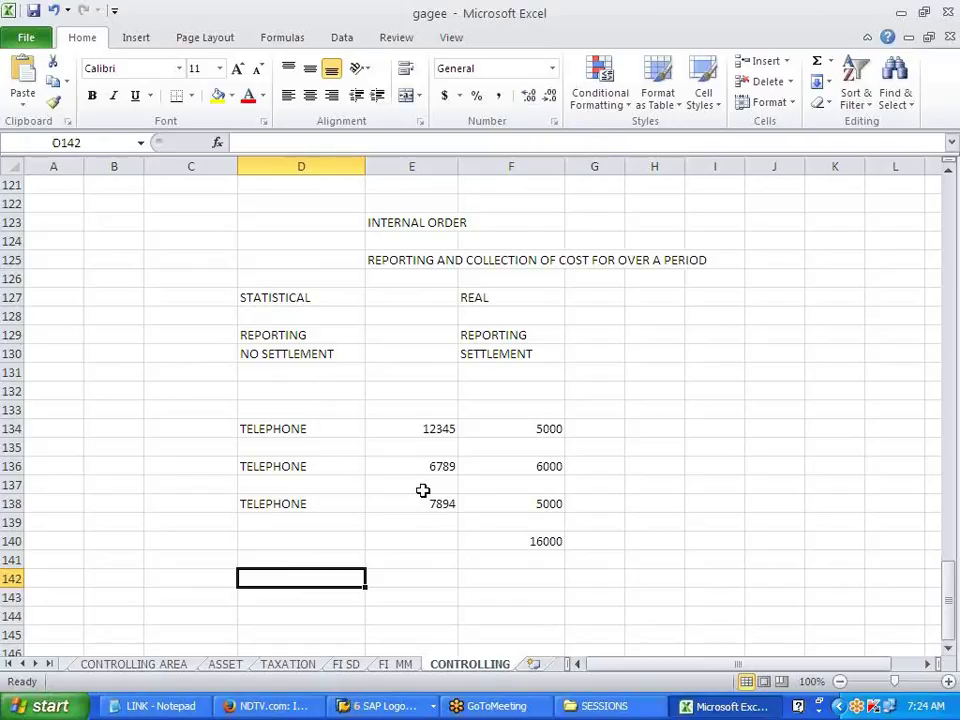
type("TELEPHONE")
key("Return")
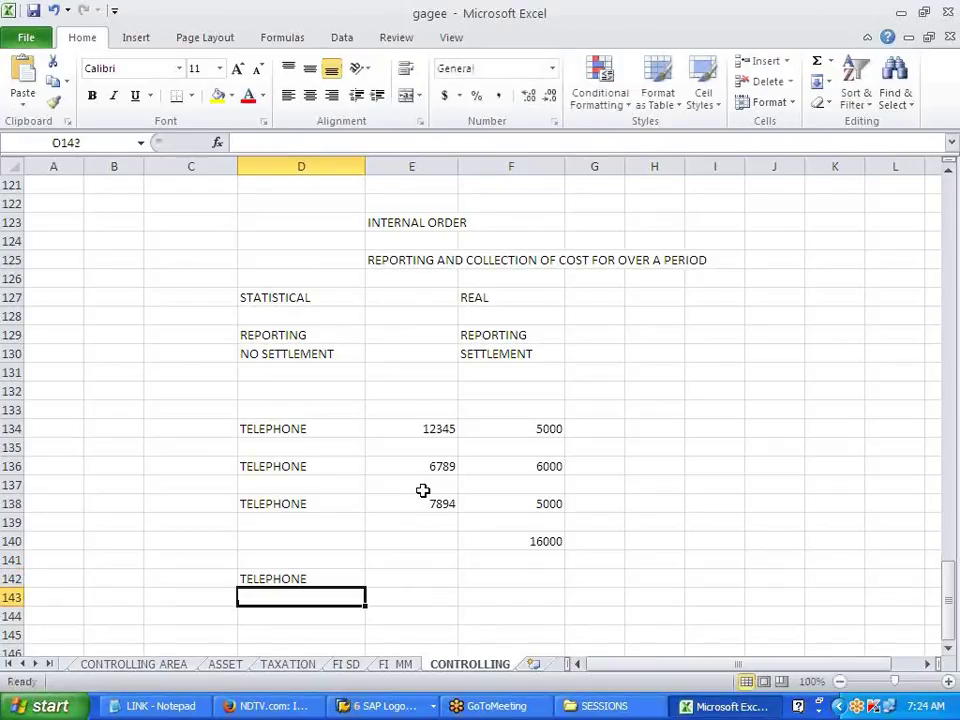
type("BANK")
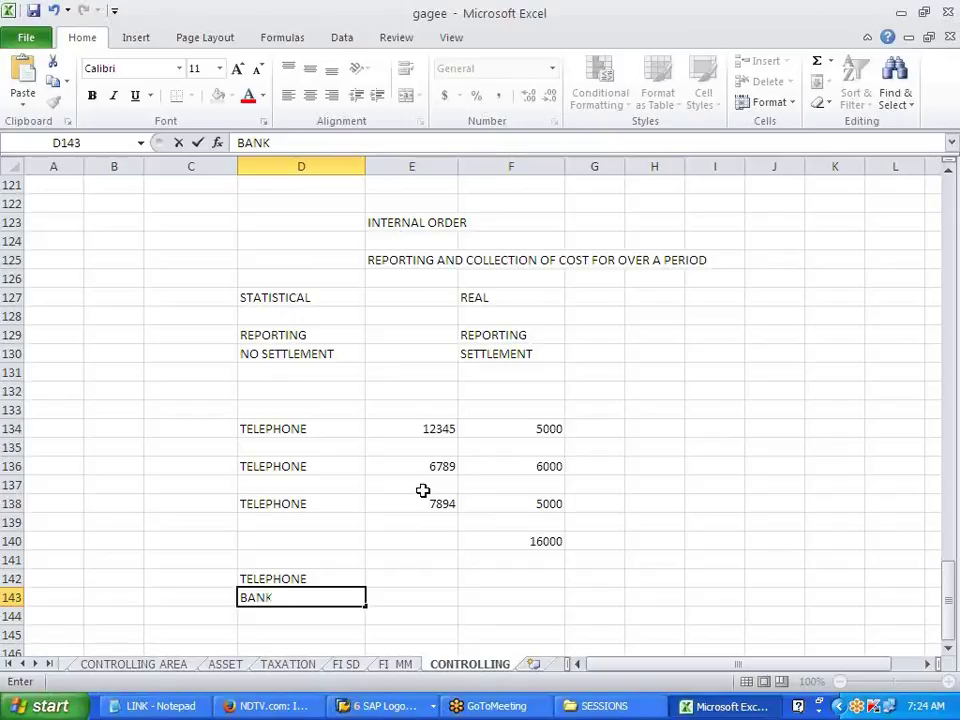
Step: Enter 16000 beside both the TELEPHONE and BANK lines, in cells E142 and E143
key("Up")
key("Up")
key("Down")
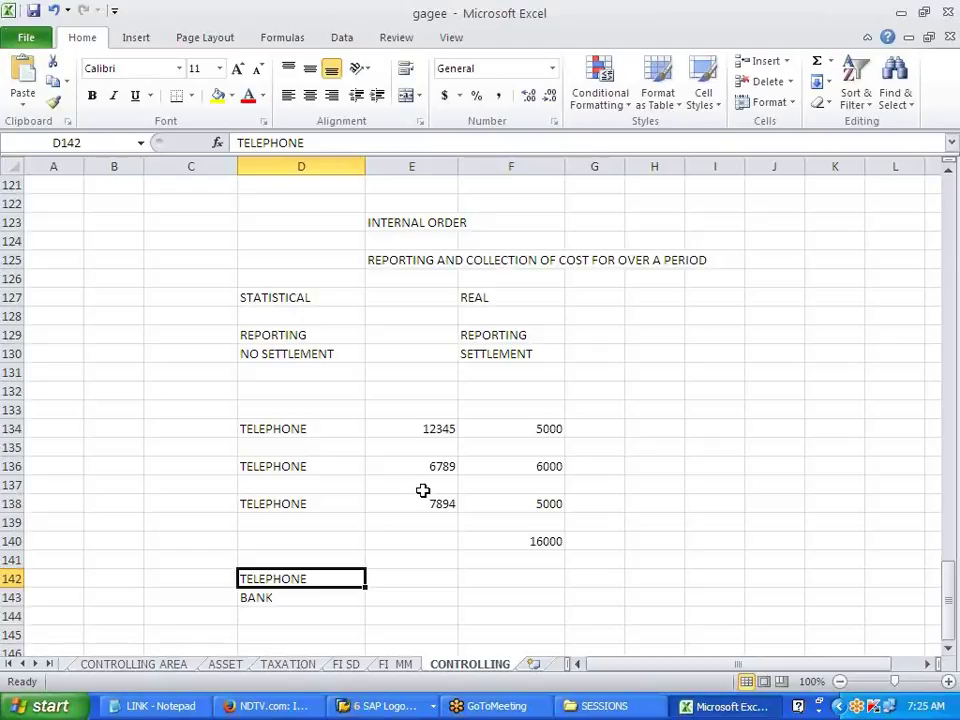
key("Right")
type("16000")
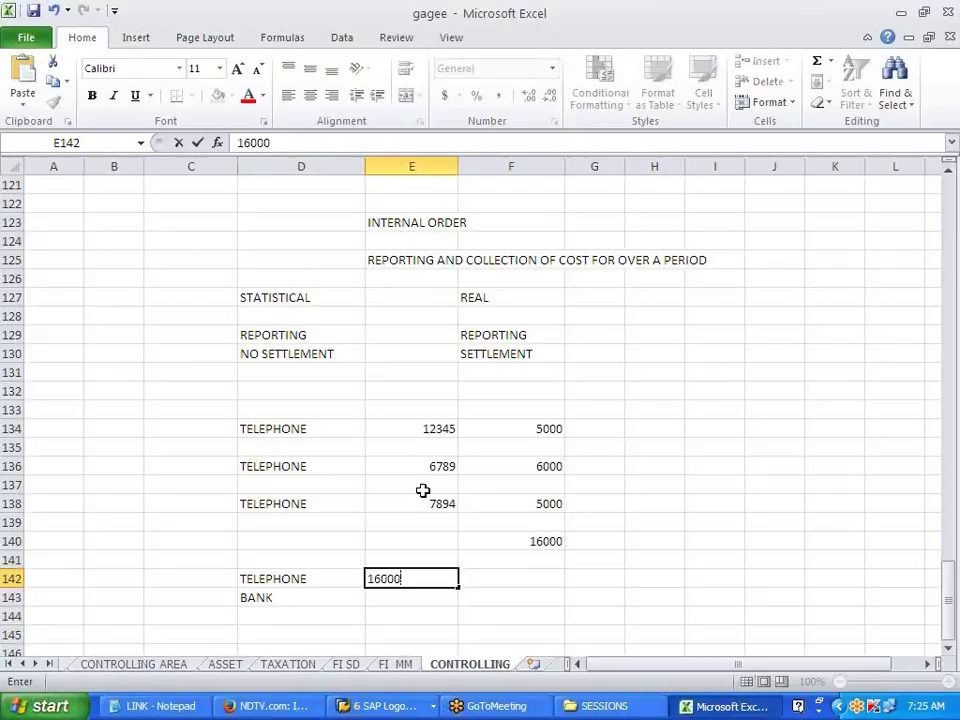
key("Return")
type("16000")
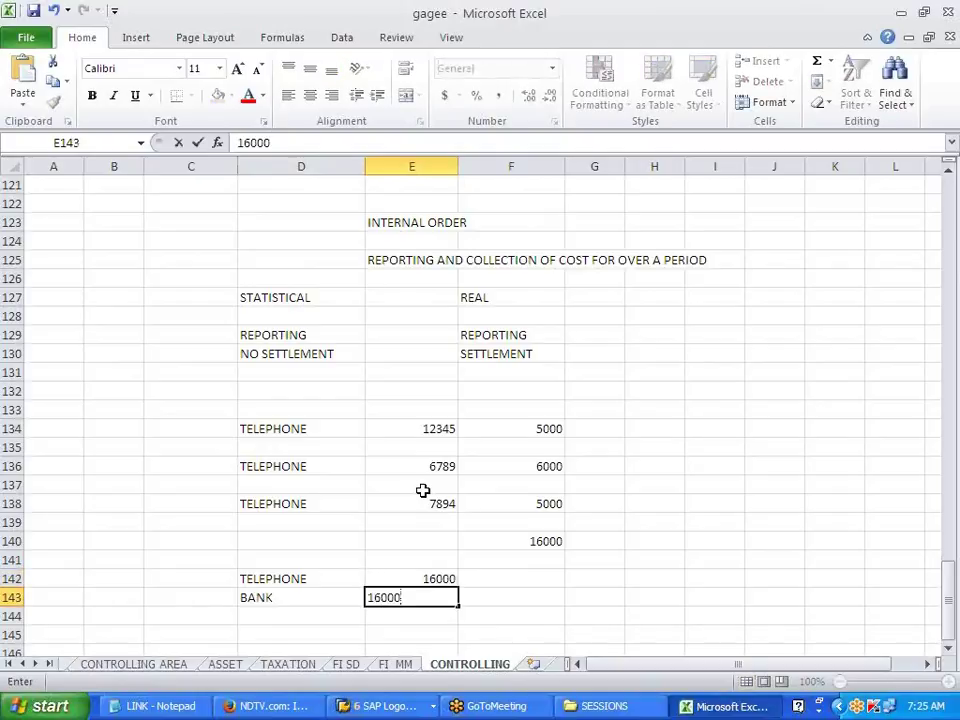
key("Return")
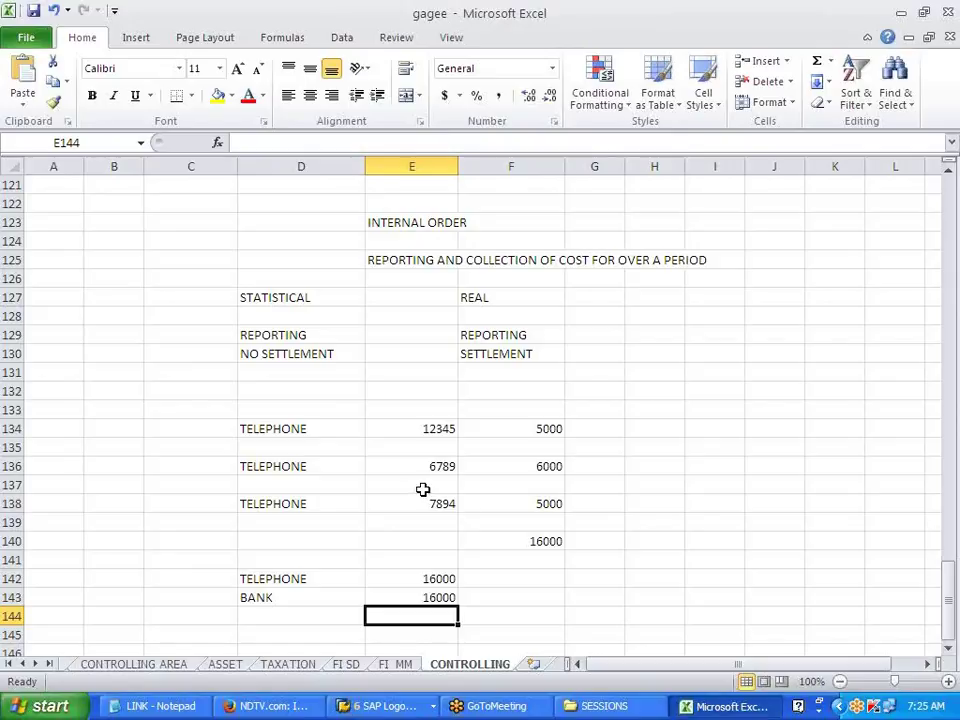
Step: Add the month headings JAN, FEB, MARCH and APRIL in cells F133, H133, J133 and L133
scroll(490, 531, "down", 2)
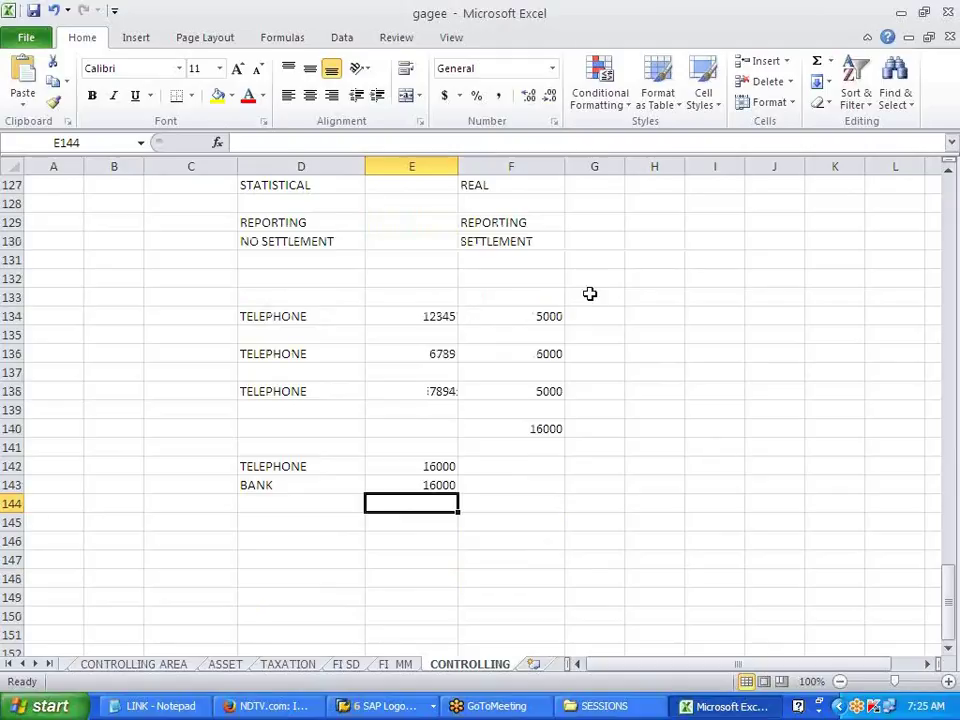
left_click(528, 302)
type("JAN")
key("Tab")
key("Tab")
type("FEB")
key("Tab")
key("Tab")
type("MARCH")
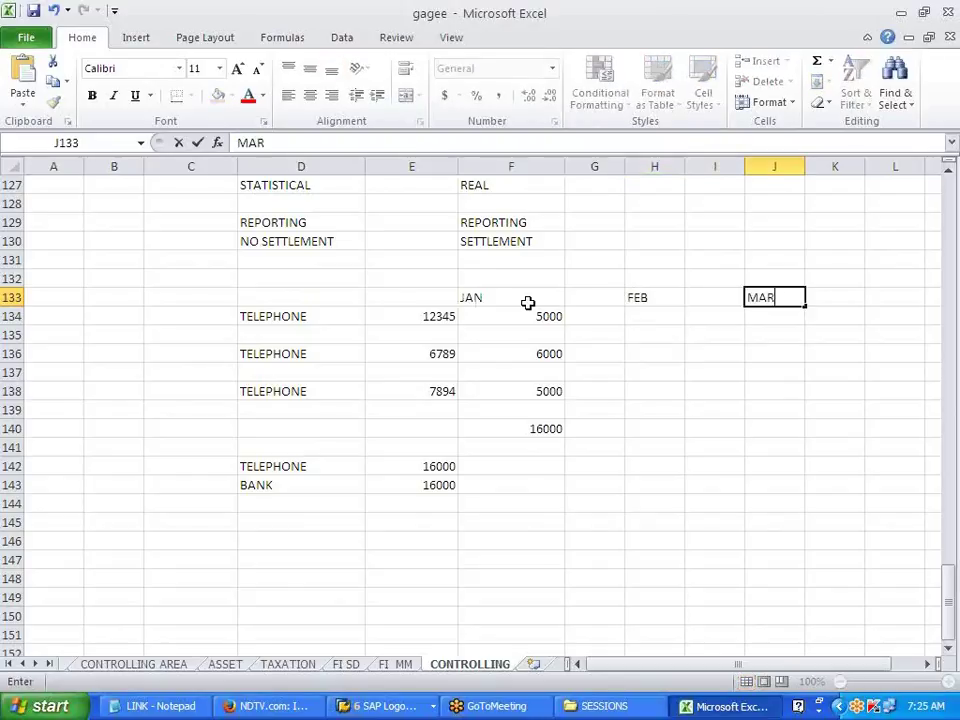
key("Tab")
key("Tab")
type("APRIL")
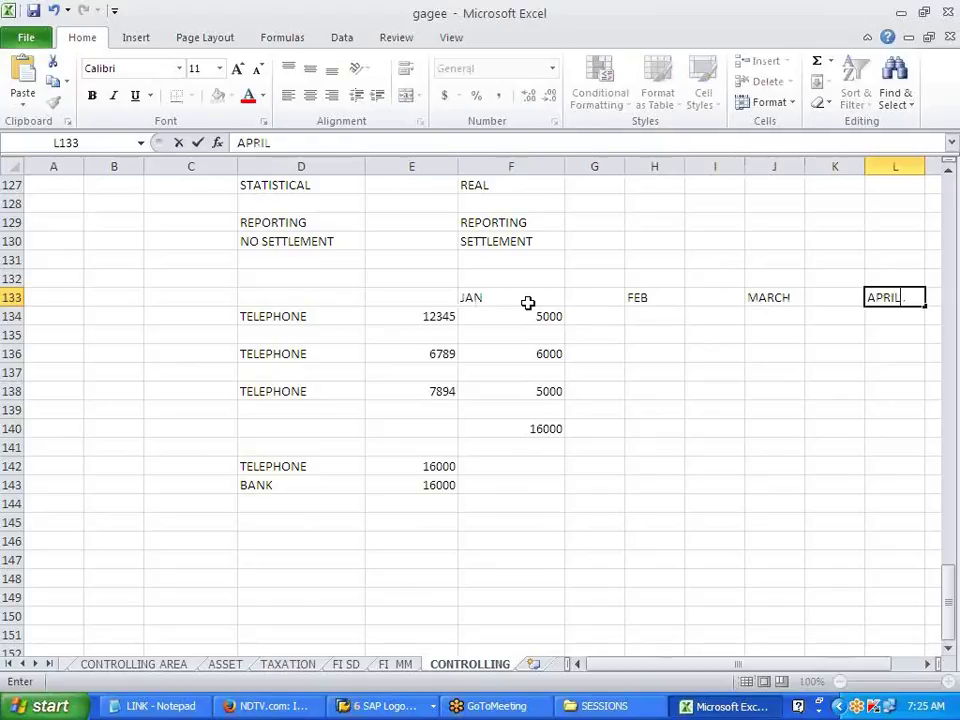
left_click(604, 466)
Step: Enter the FEB telephone costs 6000, 4000 and 2000 in cells H134, H136 and H138
left_click_drag(549, 317, 535, 393)
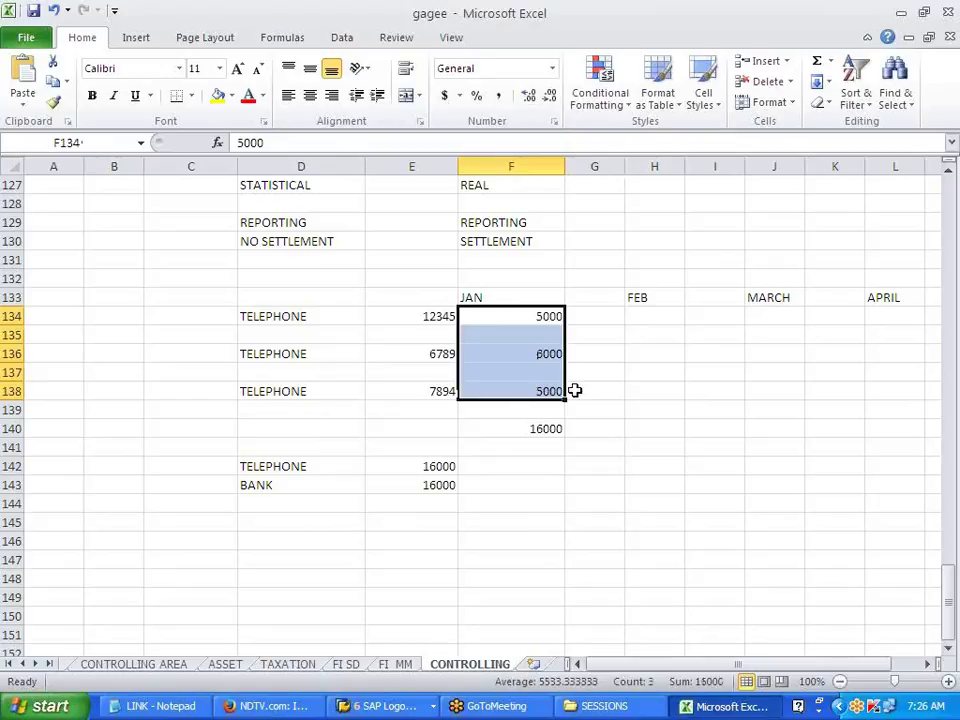
left_click(645, 316)
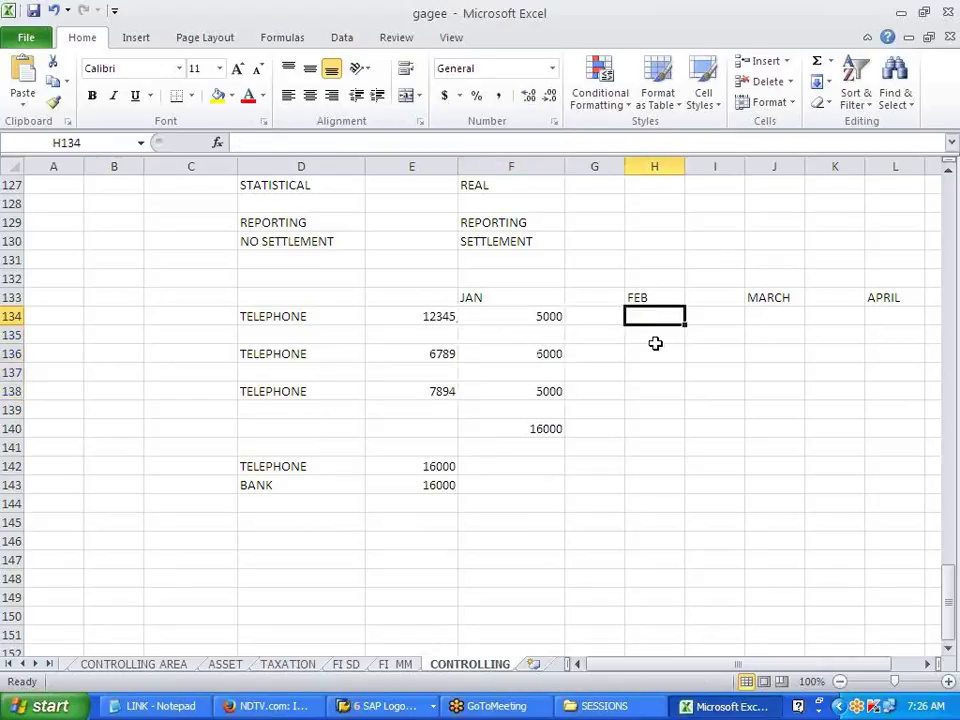
type("6000")
key("Return")
key("Return")
key("Return")
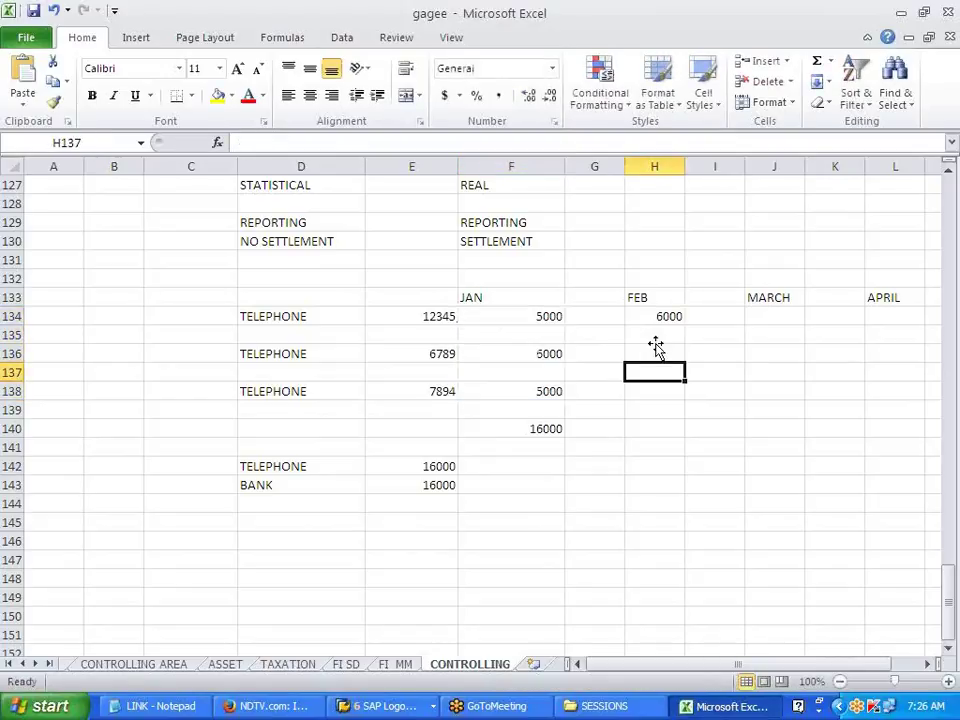
left_click(656, 349)
type("4000")
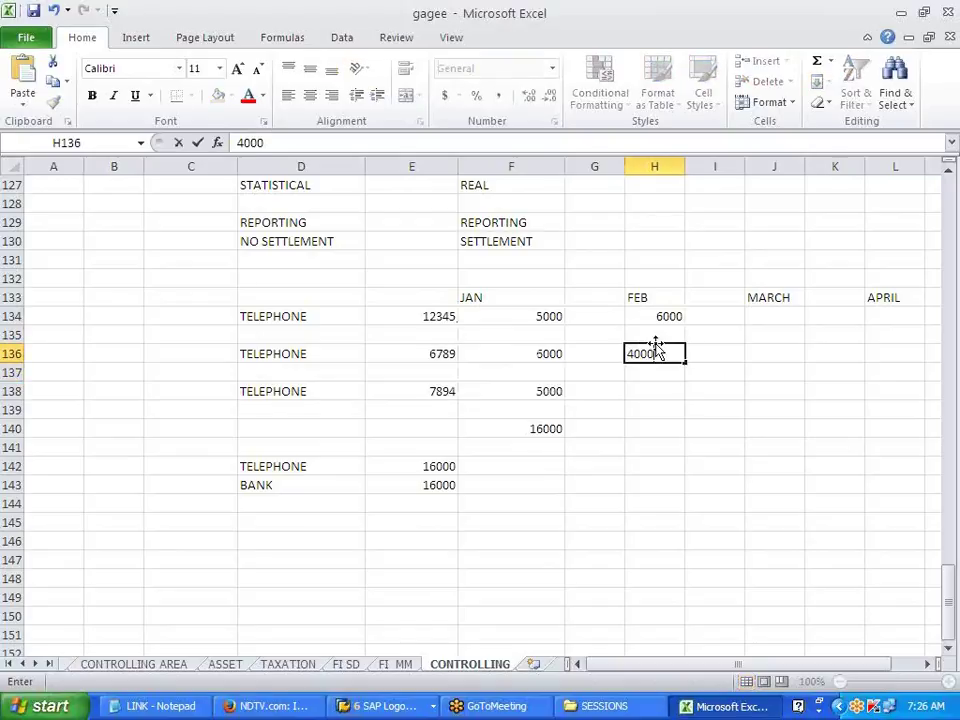
key("Return")
key("Return")
key("Return")
key("Up")
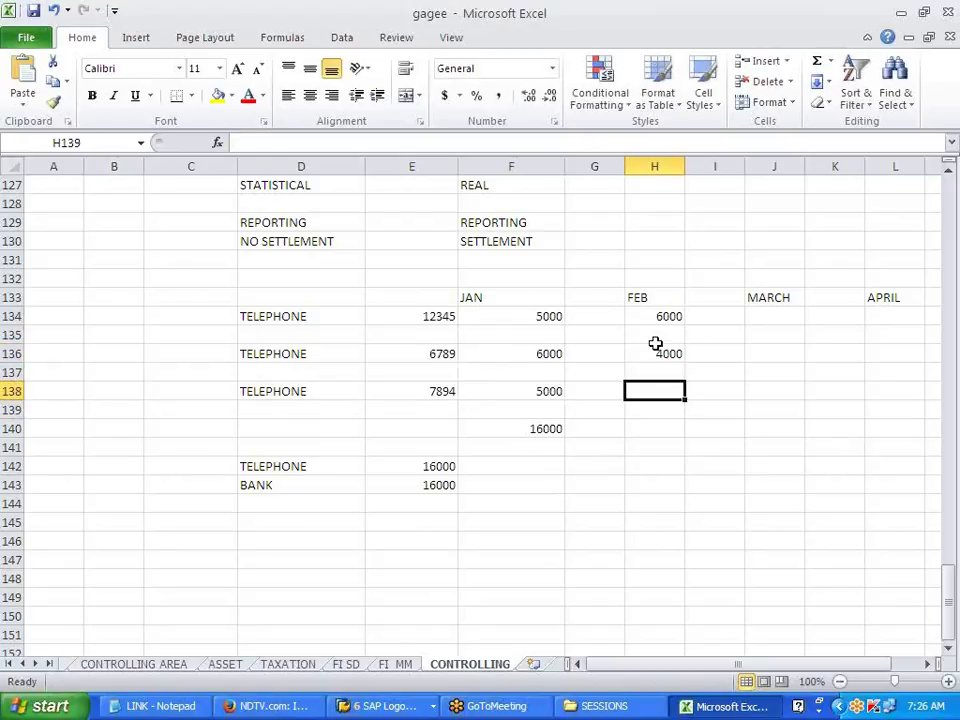
type("2000")
key("Return")
Step: Enter the FEB total 12000 in cell H140
key("Return")
type("12000")
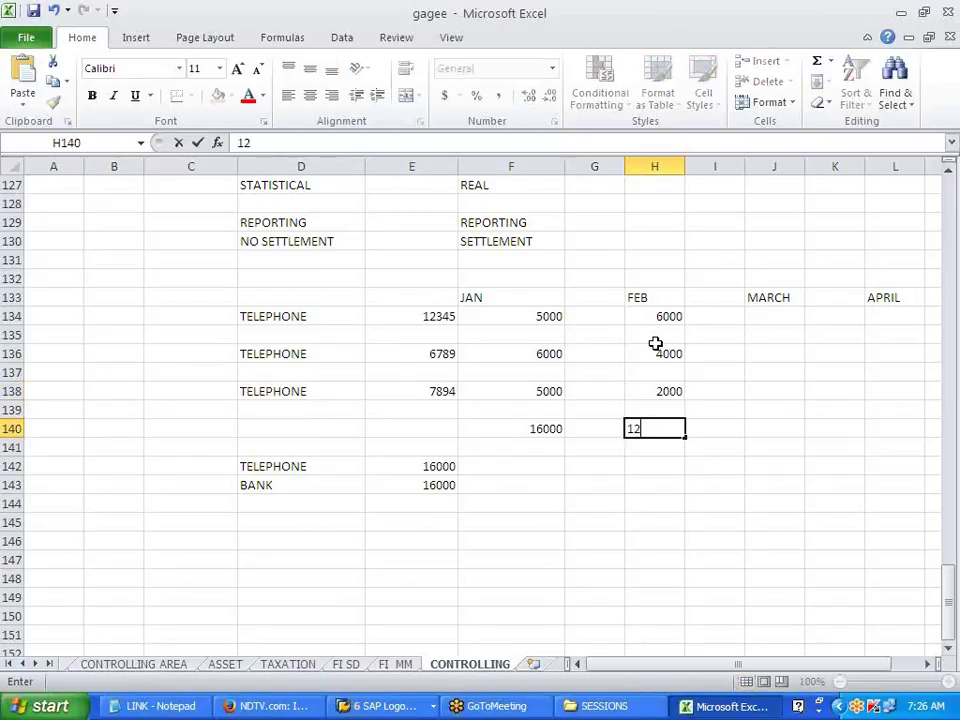
key("Return")
key("Right")
key("Right")
key("Right")
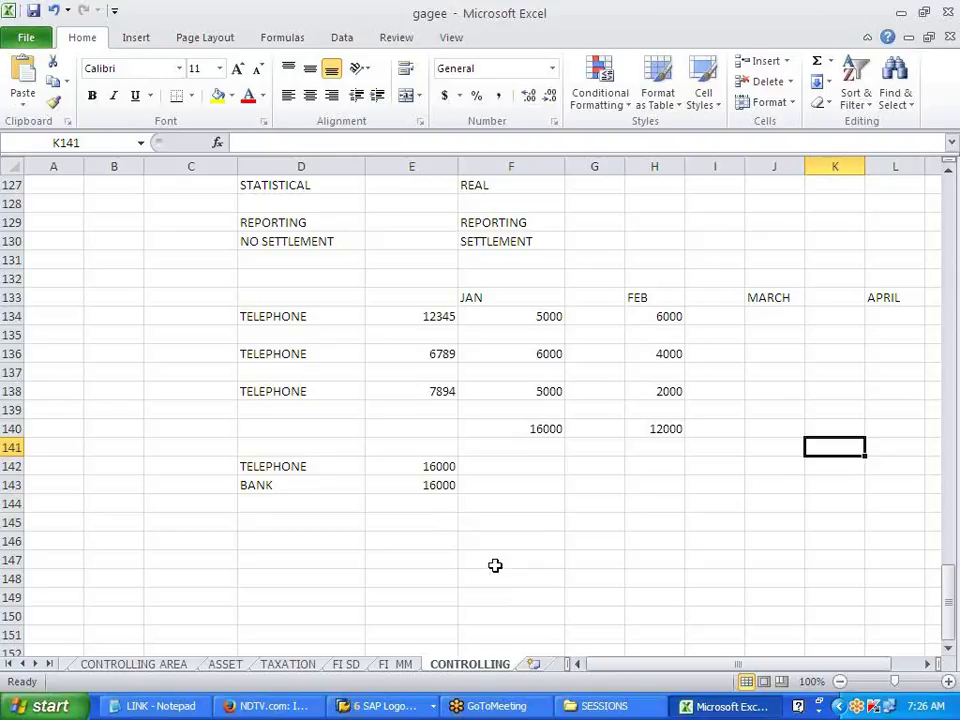
Step: Enter labels for a second posting: TELEPHONE in cell D145 and TO BANK in cell D146
left_click(284, 521)
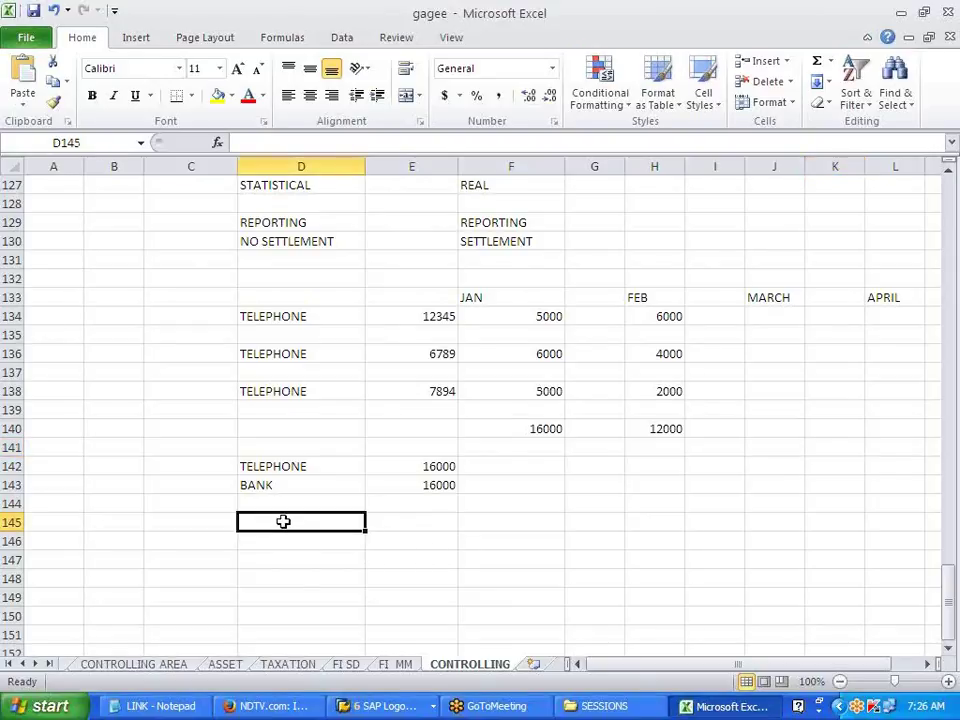
type("TELEPHONE")
key("Return")
type("TO BANK")
key("Tab")
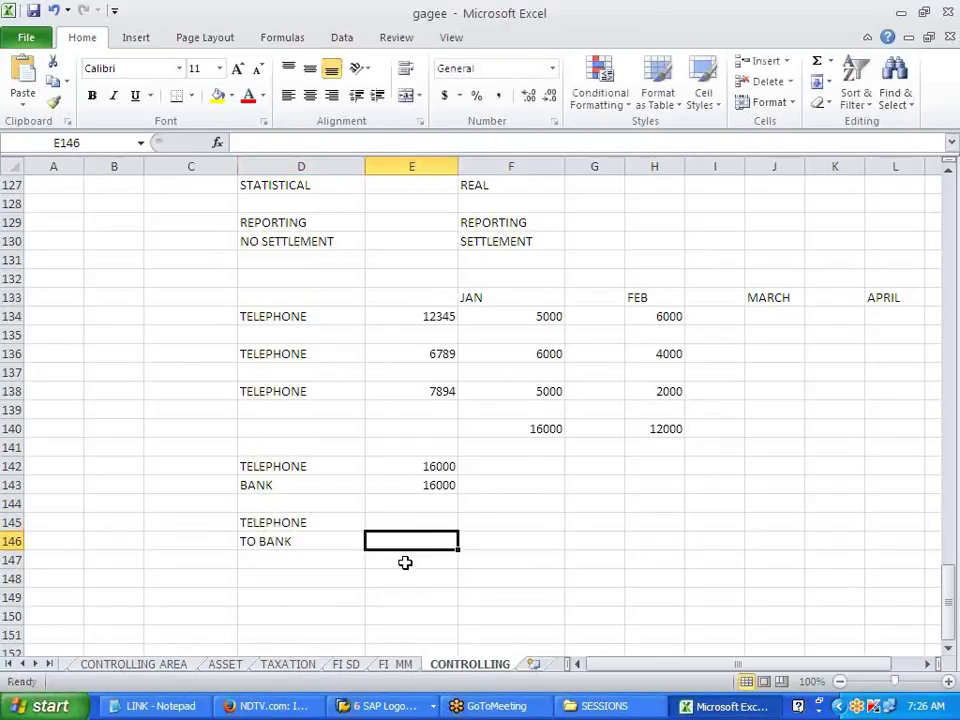
Step: Enter 12000 beside both lines of the second posting, in cells E145 and E146
type("12000")
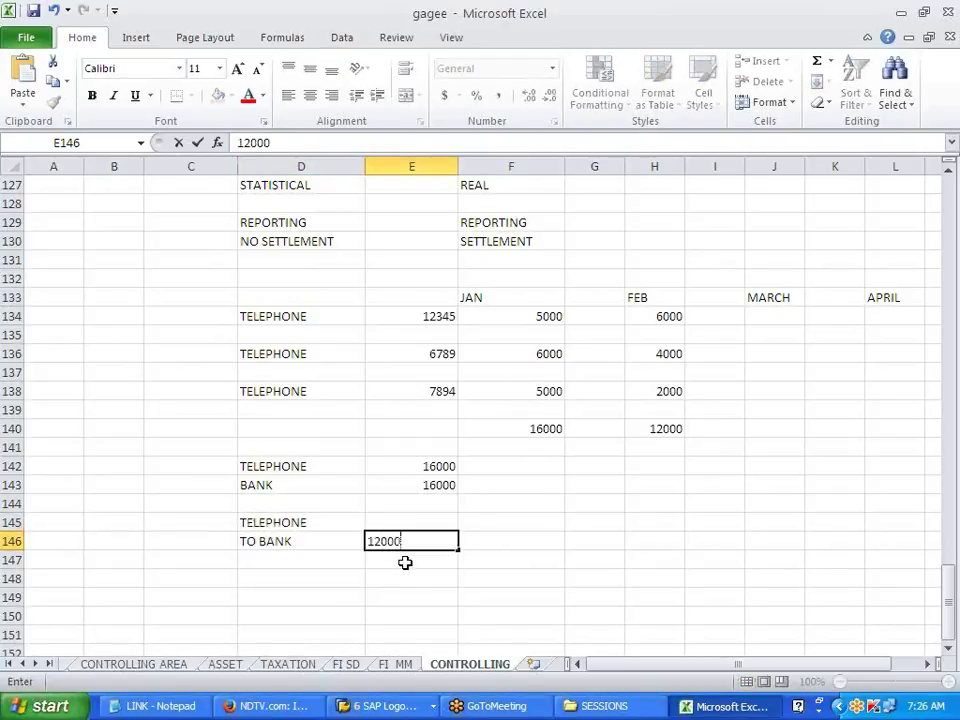
key("Up")
type("12000")
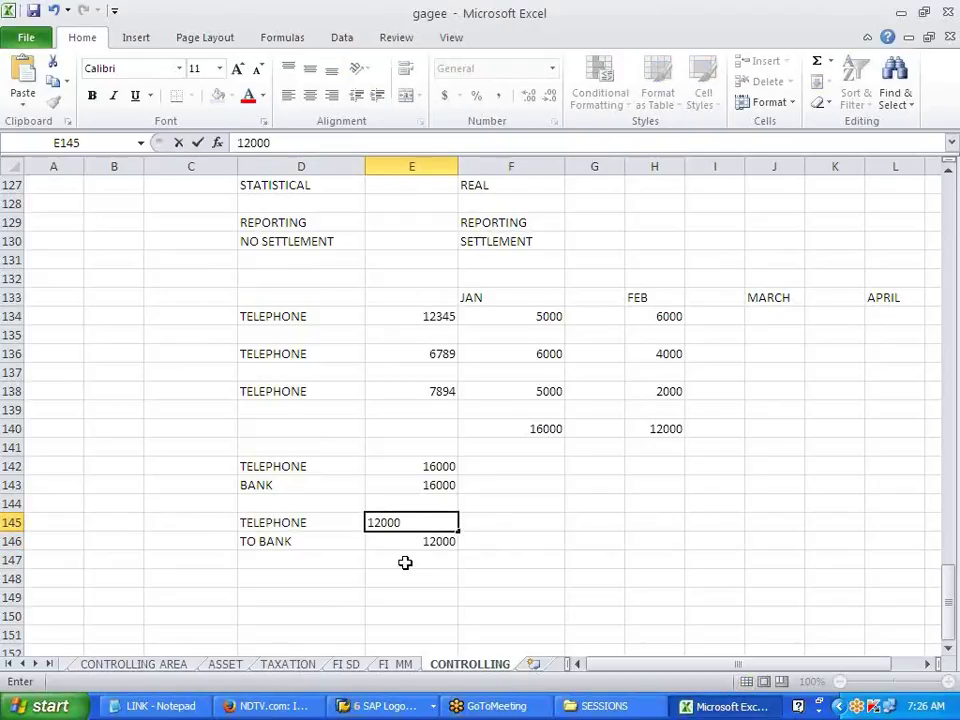
left_click(405, 582)
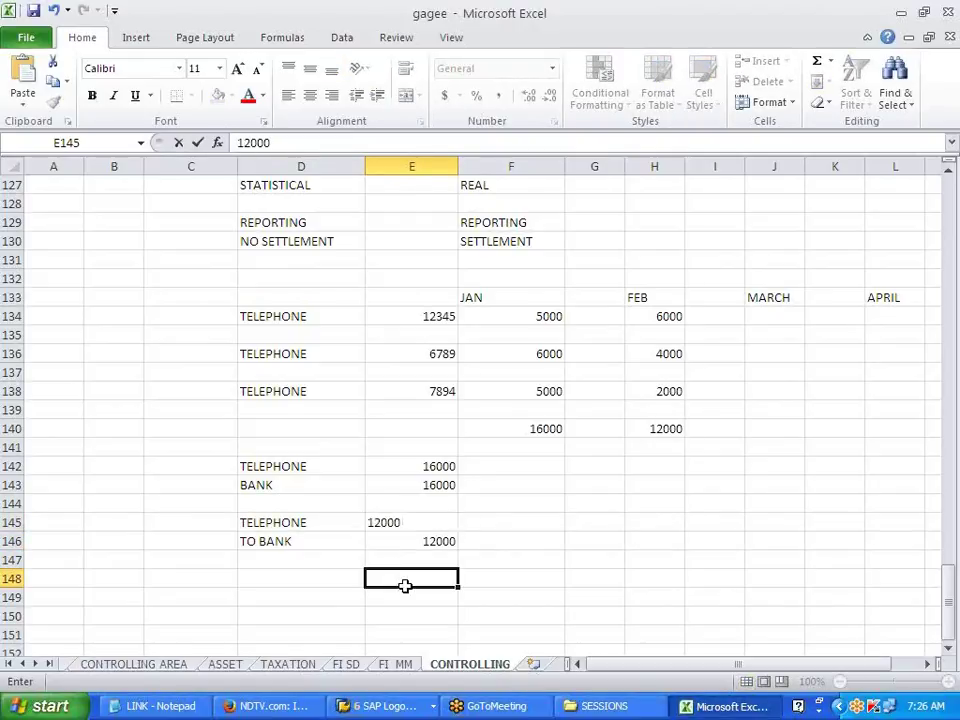
Step: Change the BANK label in cell D143 to TO BANK
double_click(246, 485)
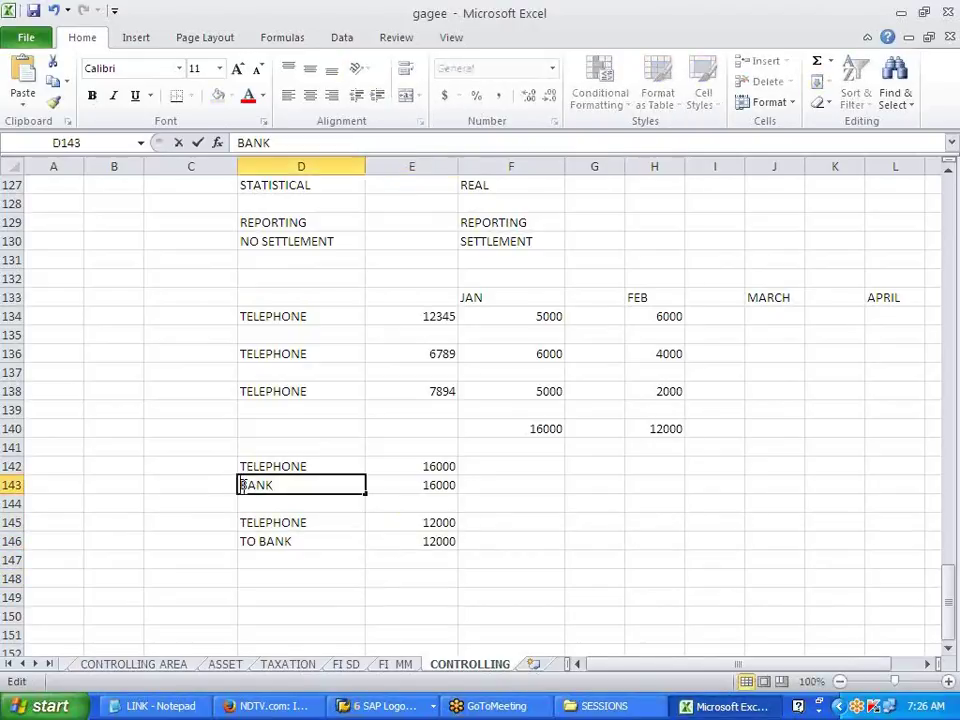
type("TO")
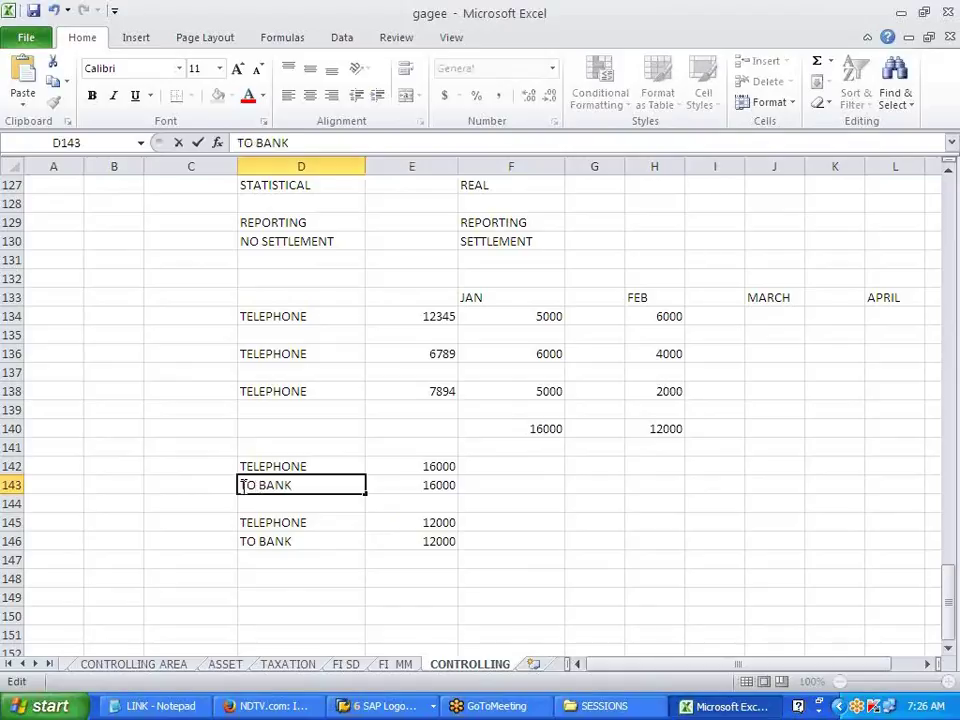
left_click(486, 617)
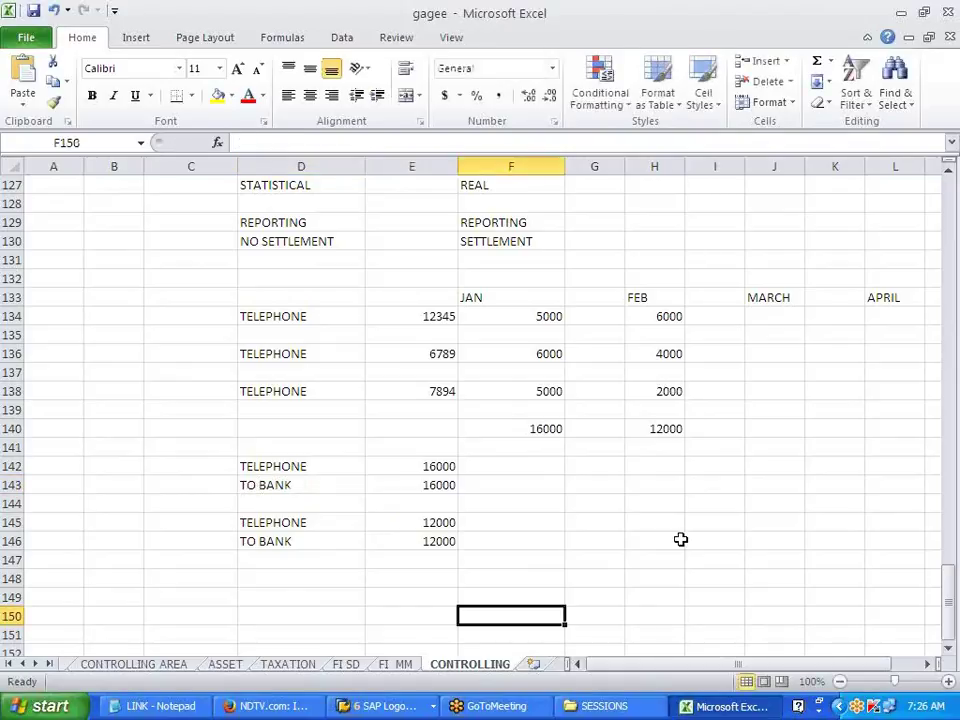
Step: Select the second TELEPHONE and TO BANK posting with its amounts, in cells D145 to E146
left_click(344, 527)
left_click_drag(344, 527, 426, 538)
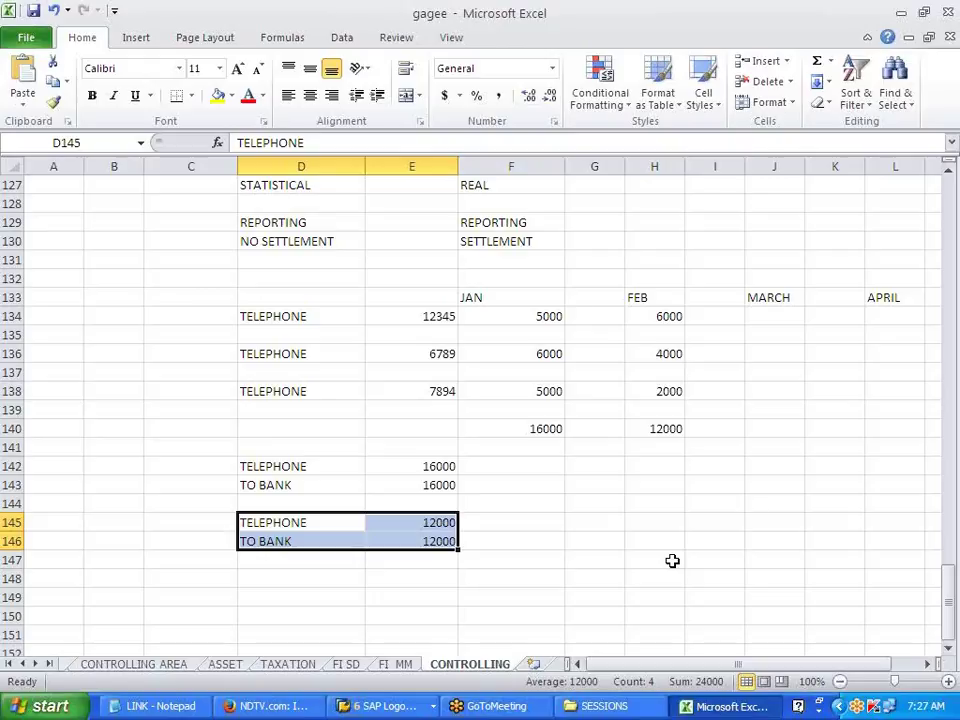
Step: Label the three telephone cost lines as ORDER in cells C134, C136 and C138
left_click(672, 561)
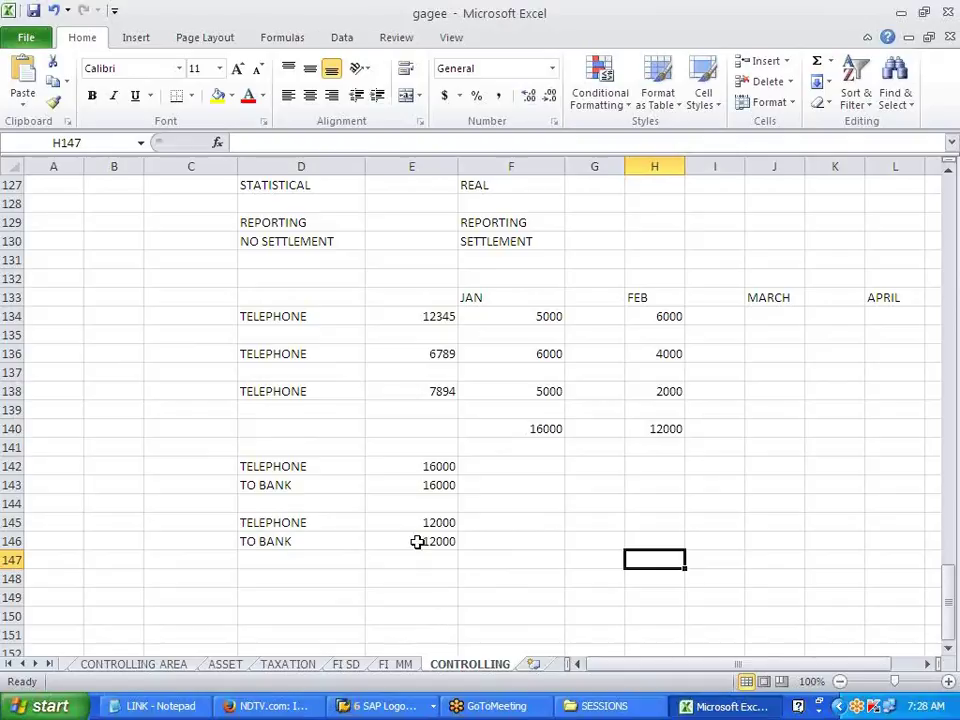
left_click_drag(250, 318, 407, 317)
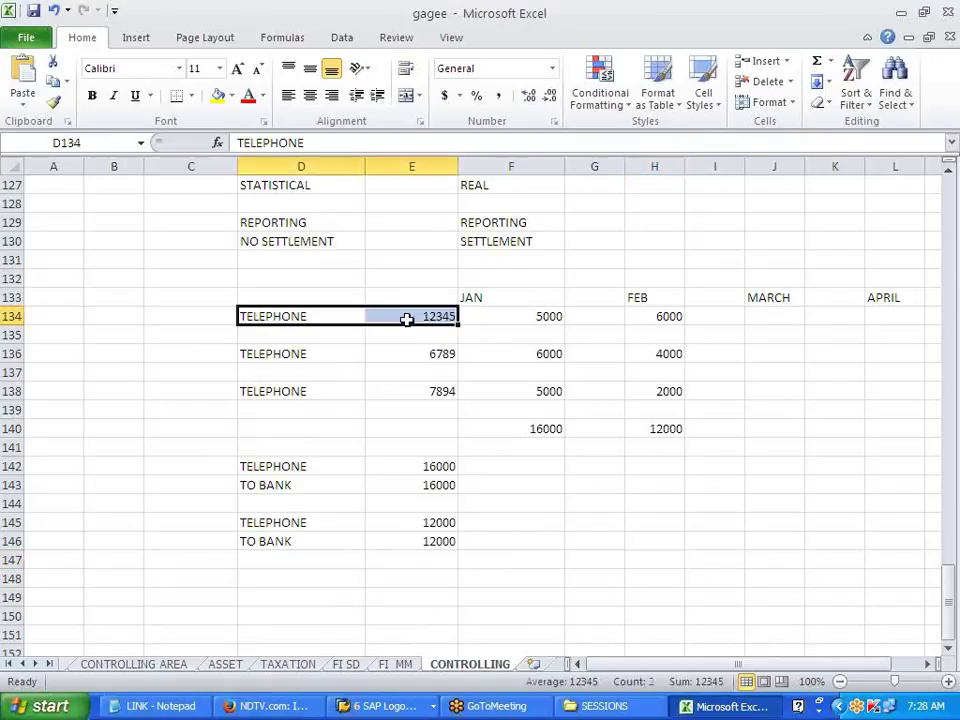
left_click(193, 317)
type("ORDER")
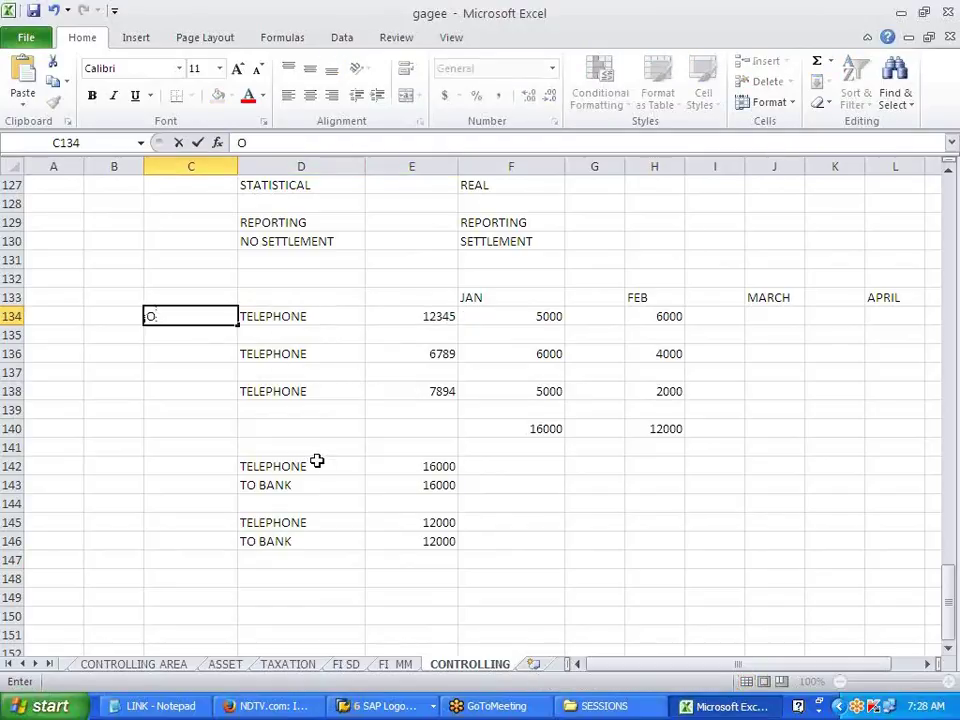
key("Return")
key("Return")
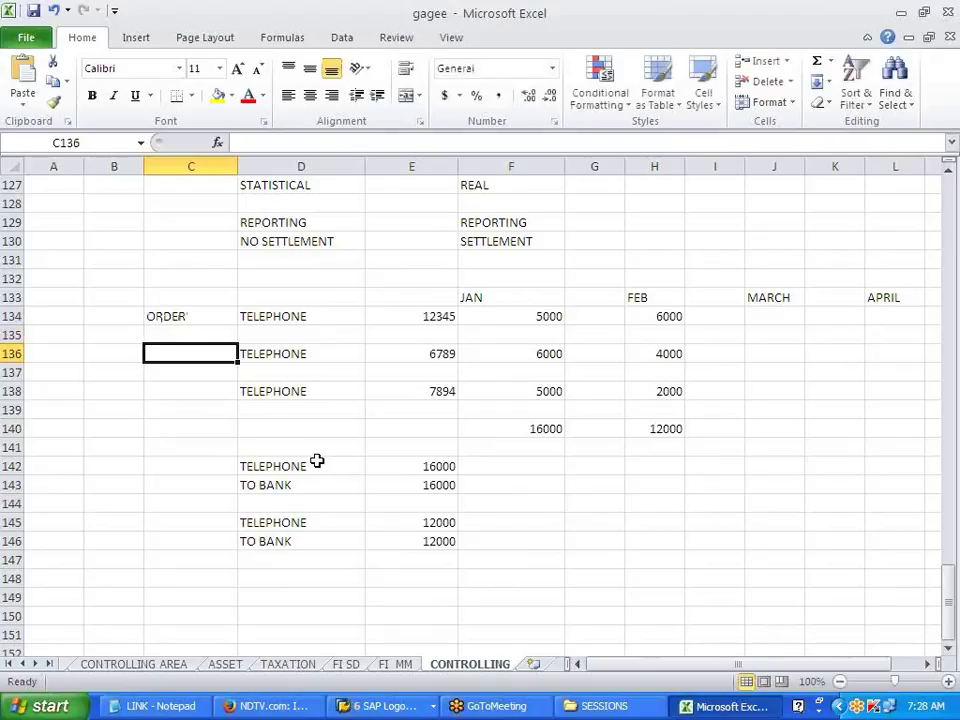
type("ORDER")
key("Return")
key("Return")
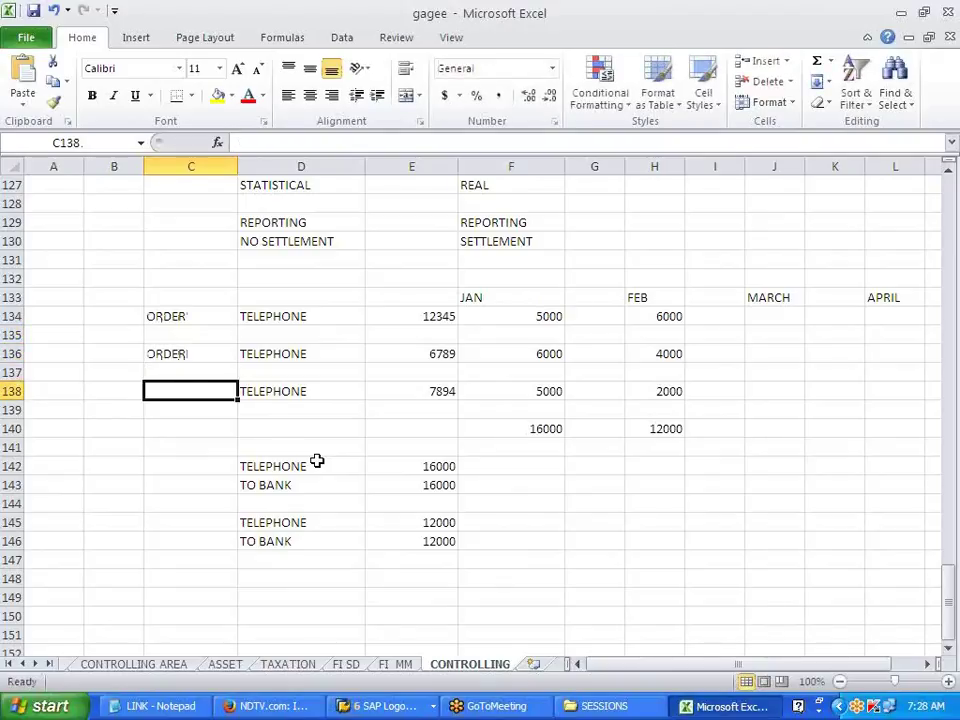
type("ORDER")
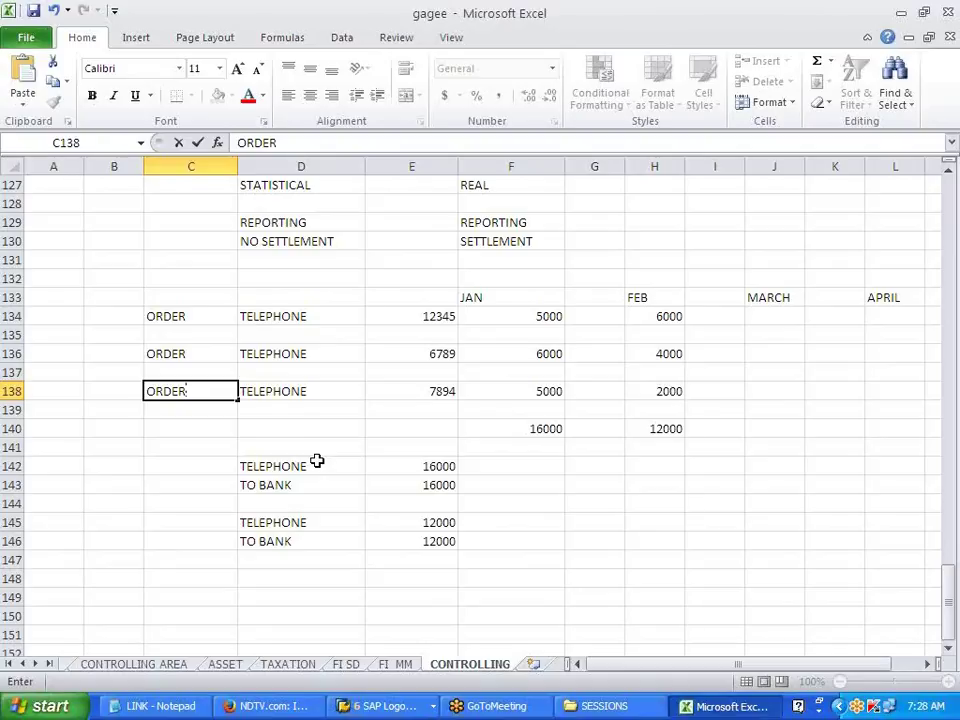
Step: Enter the heading MKT DEPT in cell D149, below the second bank posting
scroll(290, 575, "down", 2)
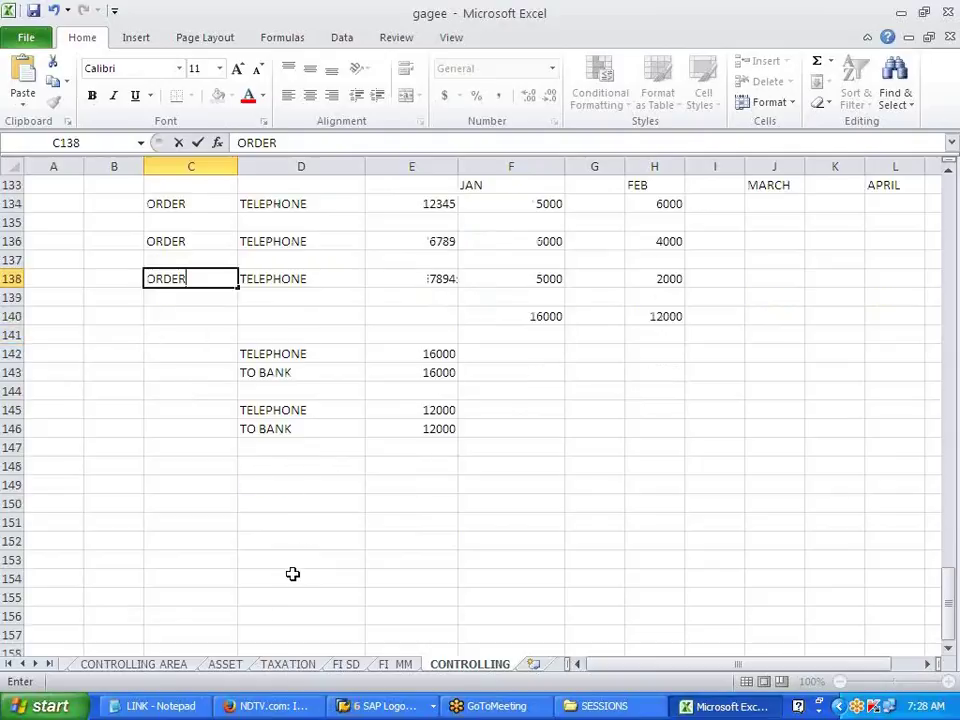
left_click(308, 489)
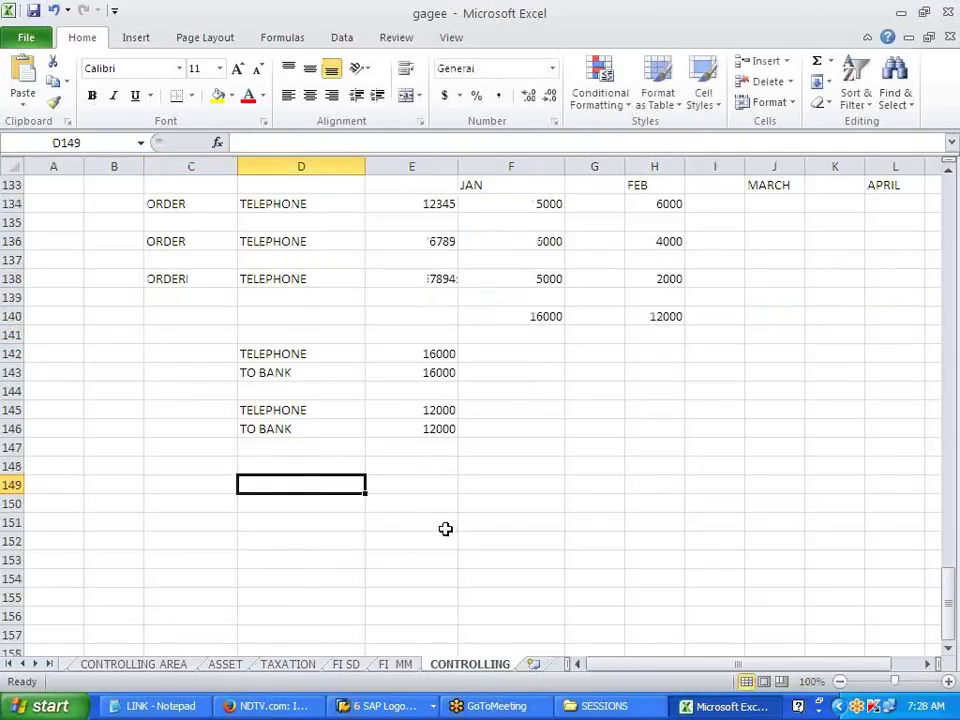
type("MKT DEPT")
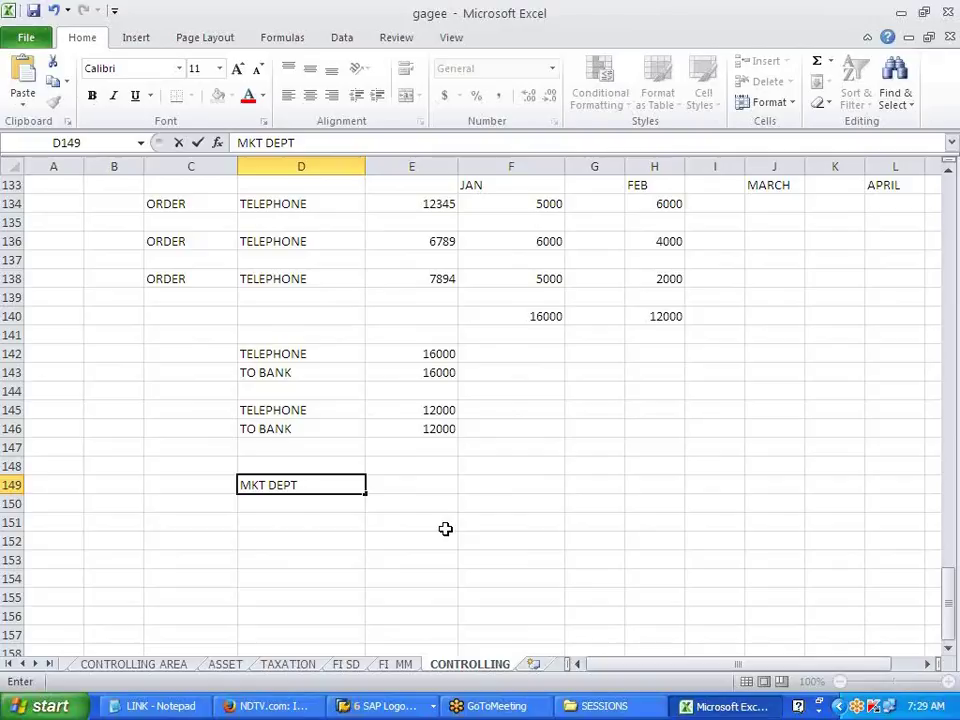
key("Return")
key("Return")
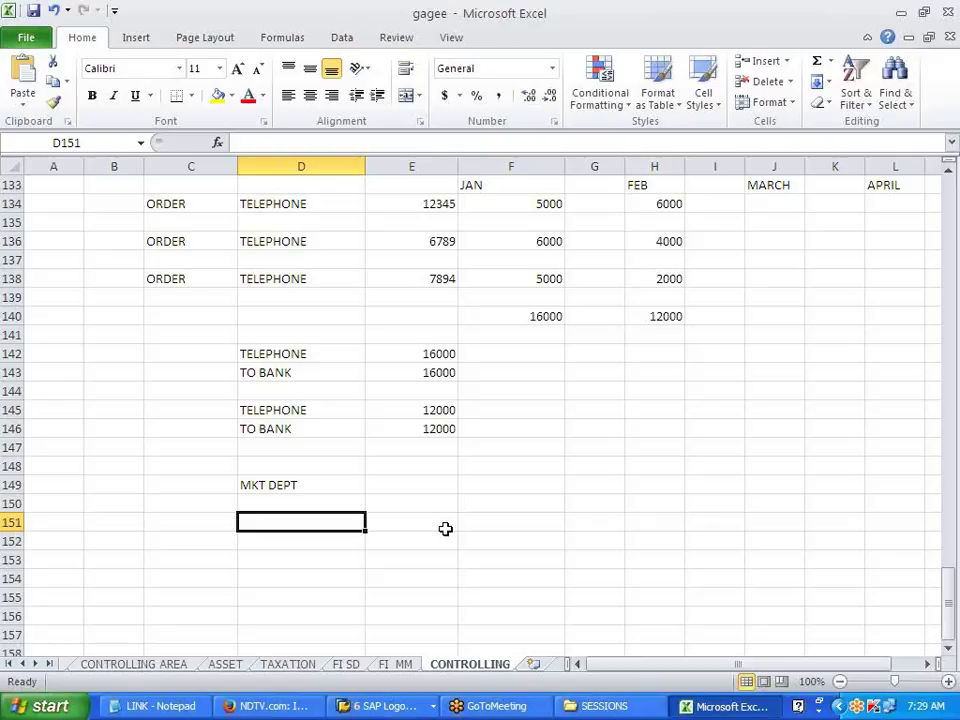
scroll(452, 508, "down", 1)
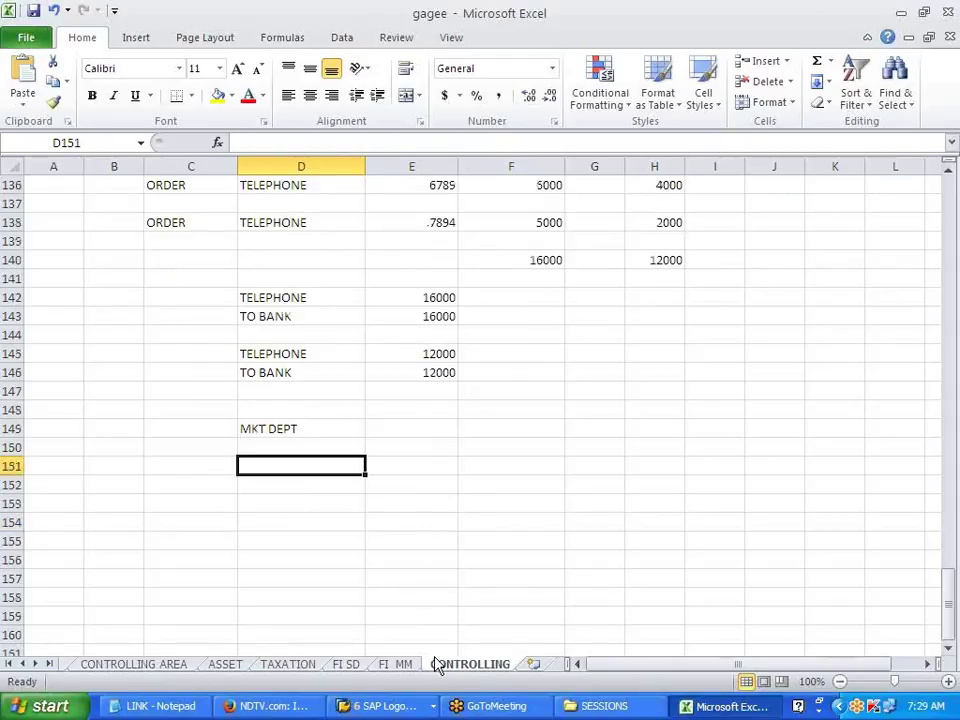
Step: Switch to the SAP Display IMG DEV (2) session and collapse the Financial Accounting branch with its open subnodes
left_click(398, 710)
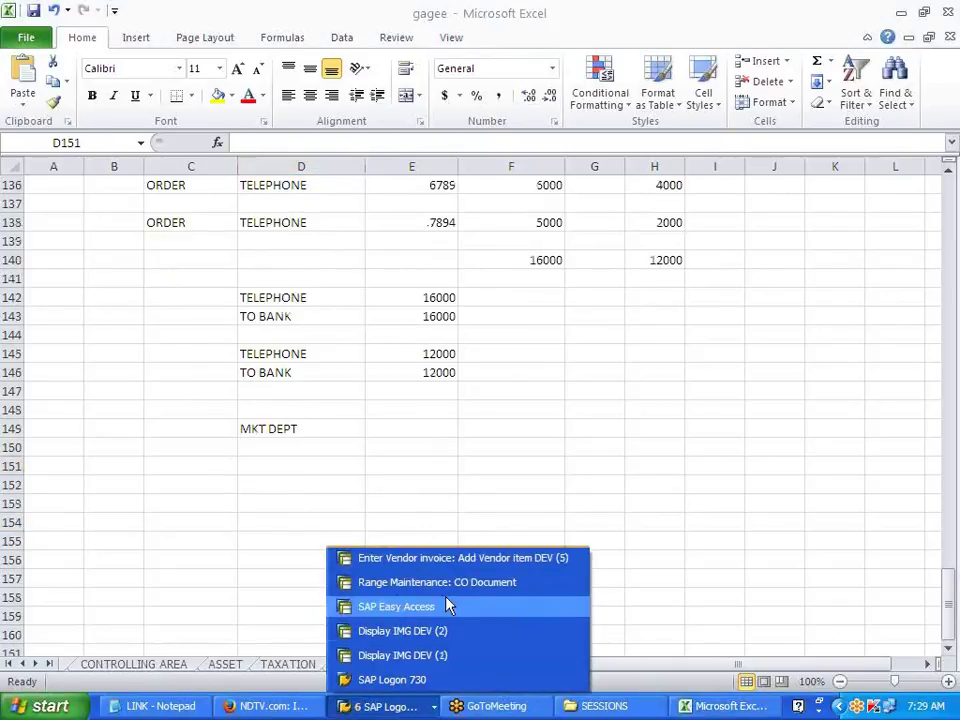
left_click(430, 636)
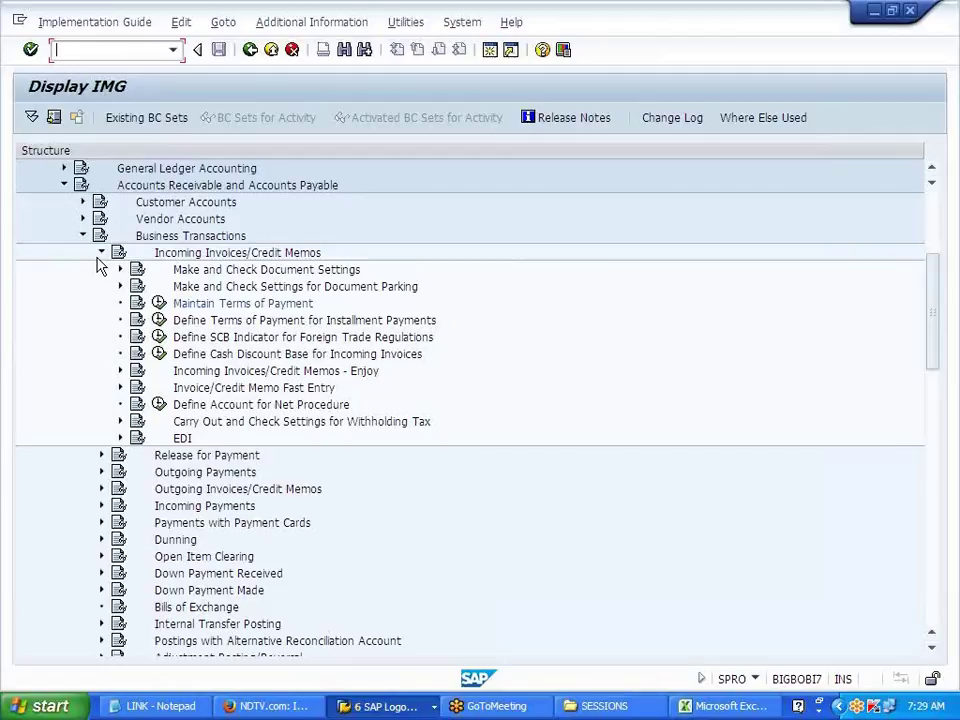
left_click(98, 253)
left_click(83, 235)
left_click(64, 185)
scroll(80, 275, "up", 3)
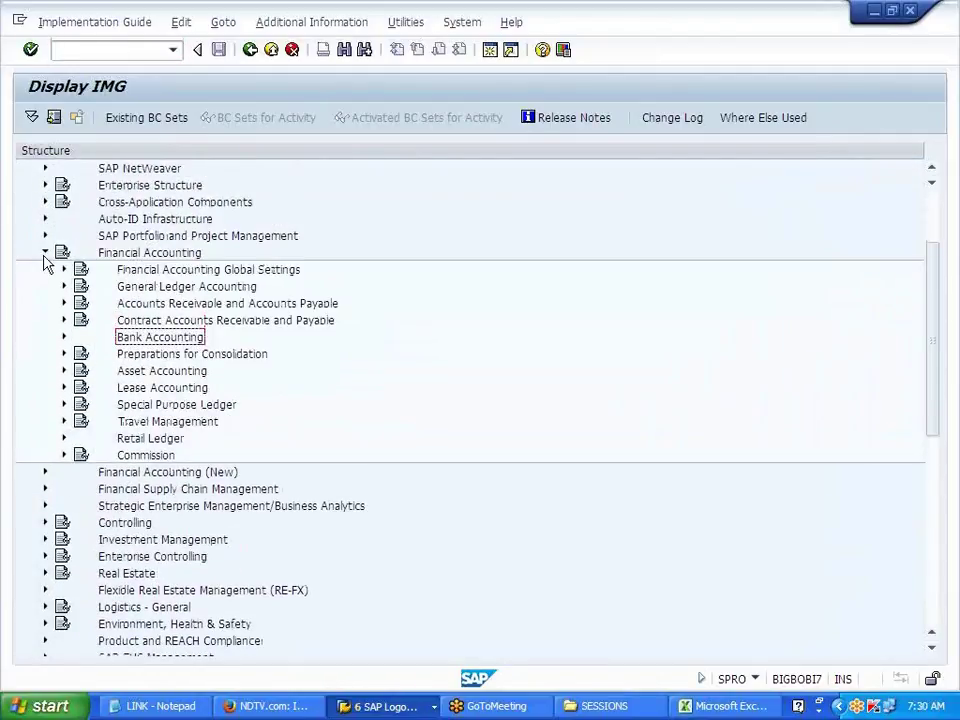
left_click(45, 253)
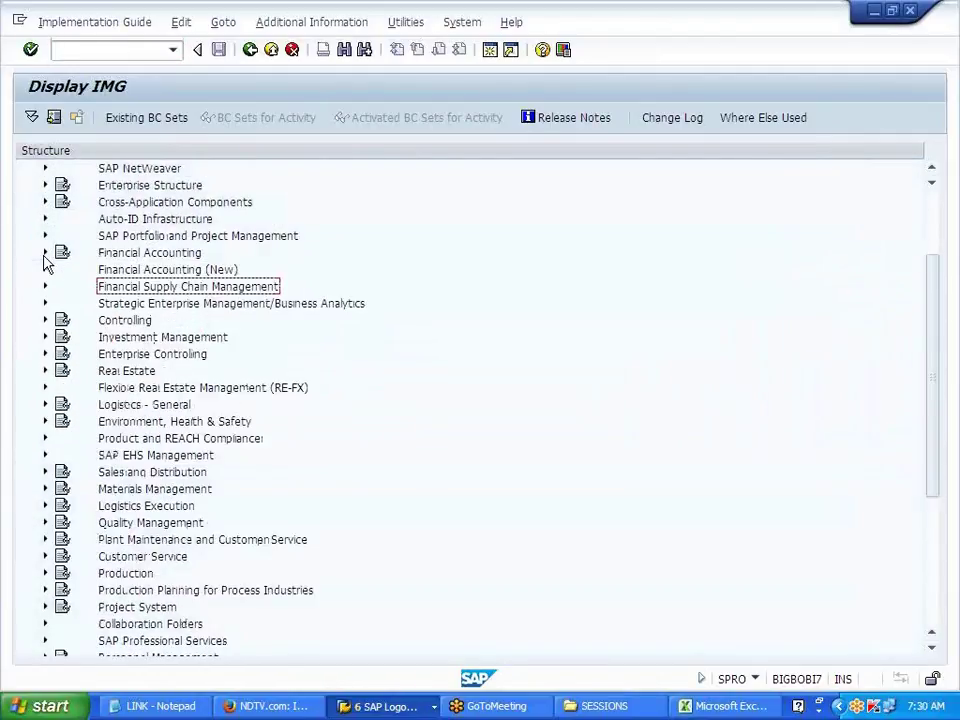
Step: Expand Controlling, Internal Orders and Order Master Data in the IMG structure
left_click(45, 320)
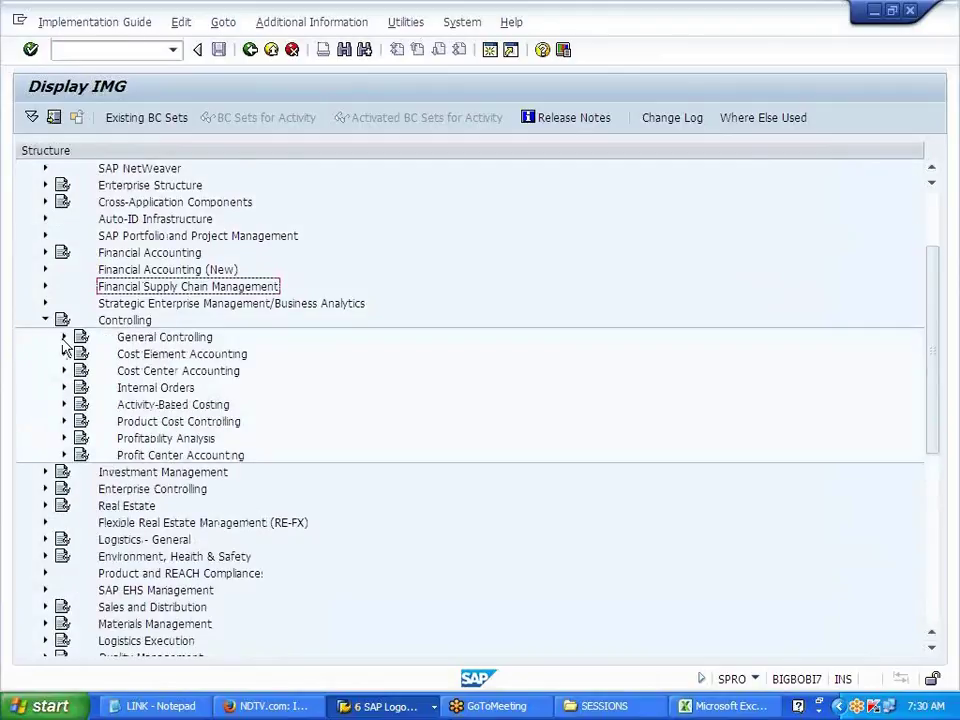
left_click(64, 387)
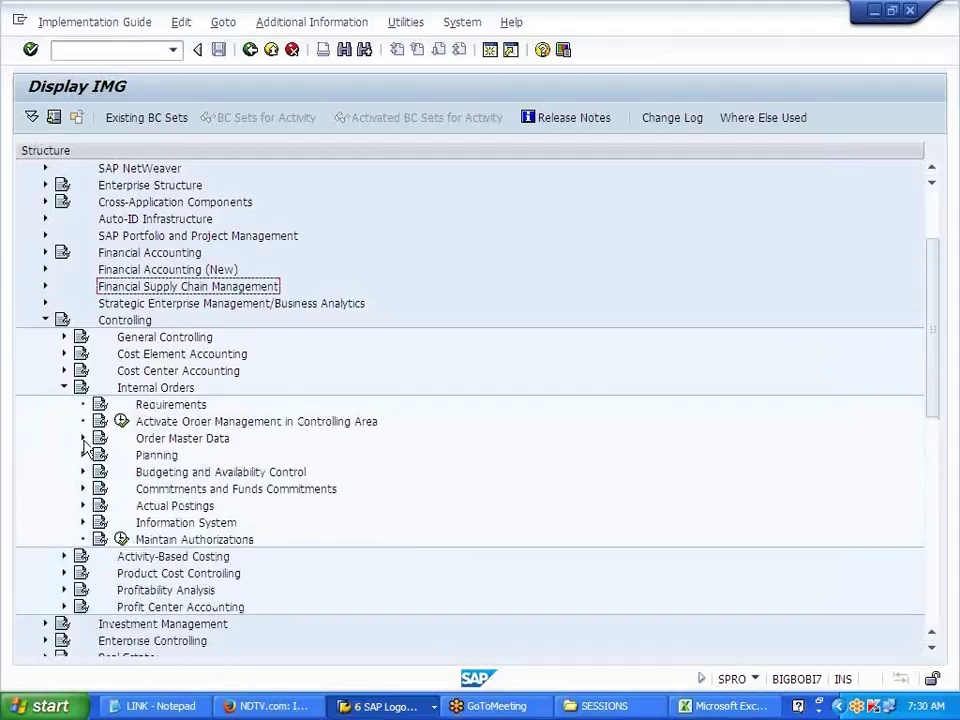
left_click(83, 439)
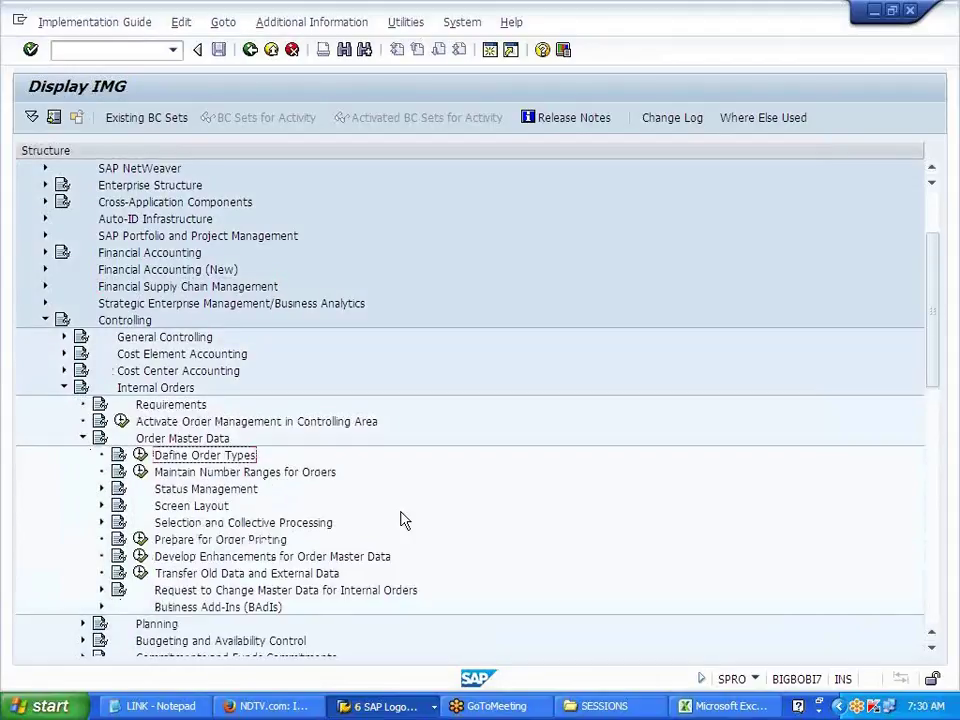
Step: Switch to the Excel CONTROLLING sheet and add the activity name Define Order Types in cell D152
key("alt+Tab")
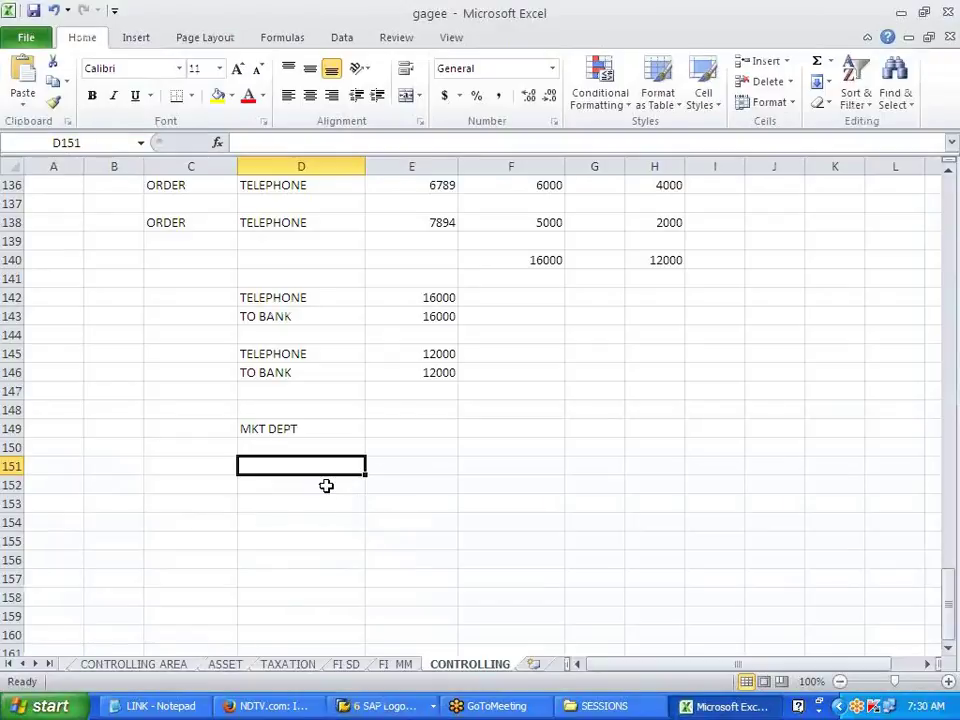
left_click(326, 485)
type("Define Order Types")
left_click(339, 540)
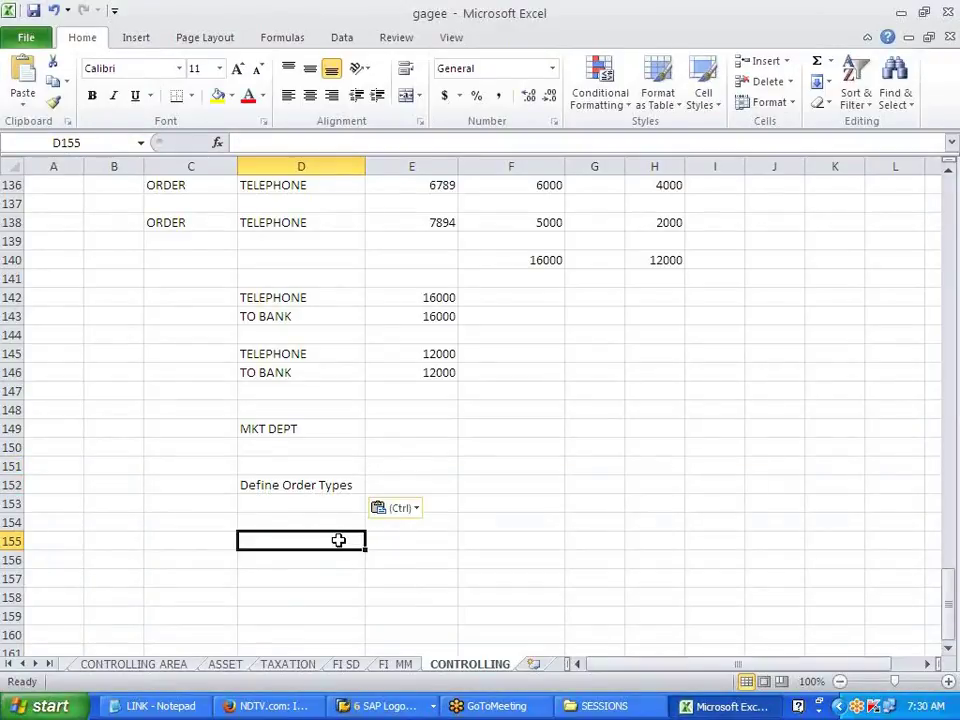
Step: Switch back to SAP, open the Define Order Types activity and start a new order type entry
key("alt+Tab")
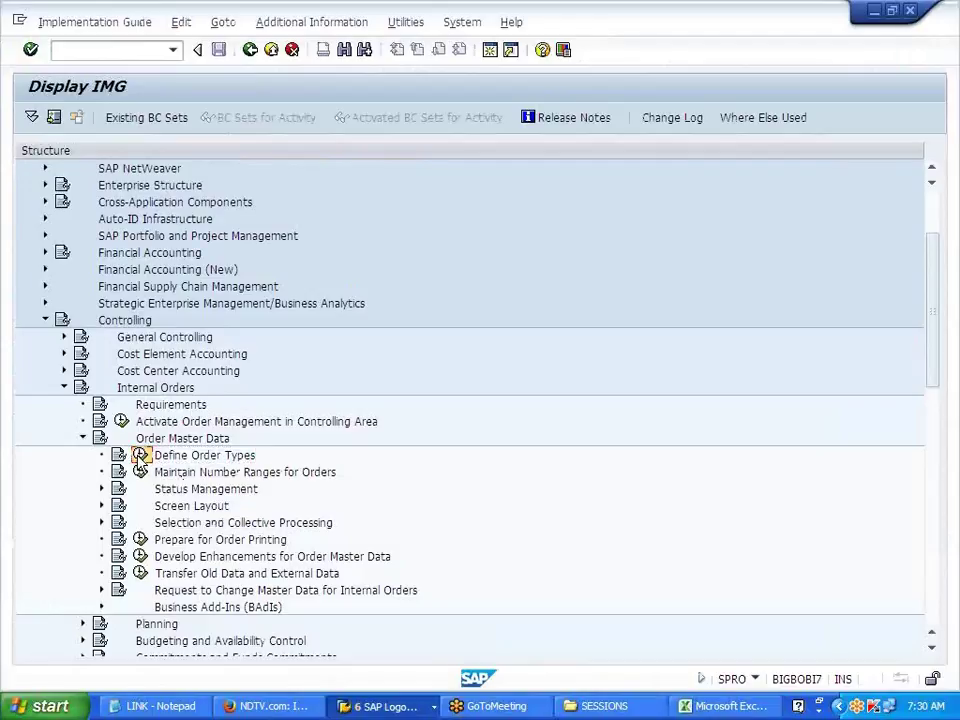
left_click(141, 455)
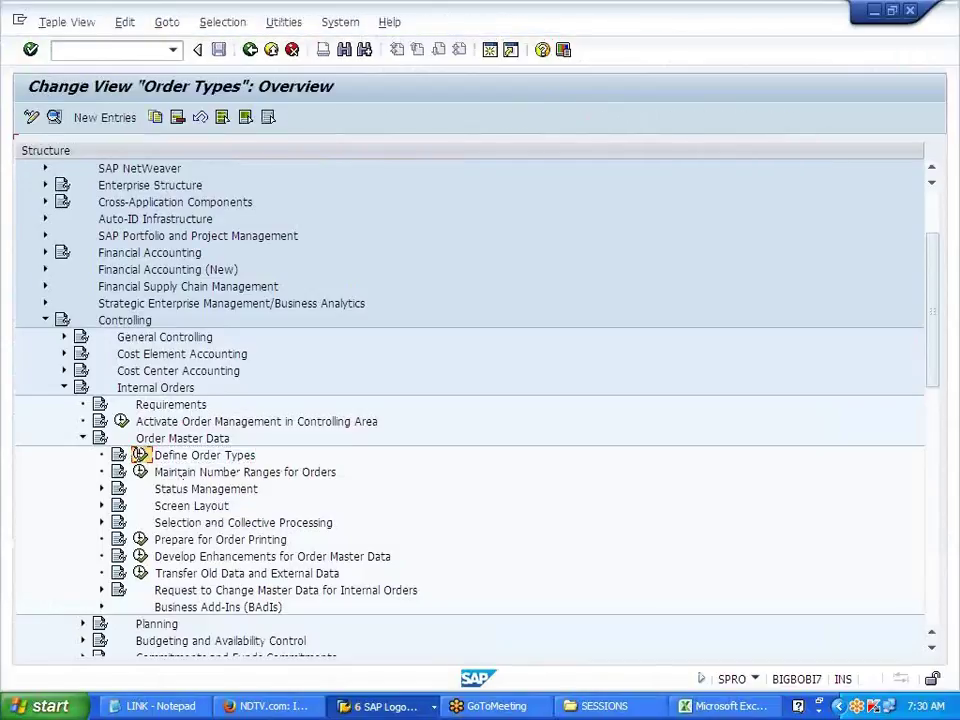
left_click(106, 120)
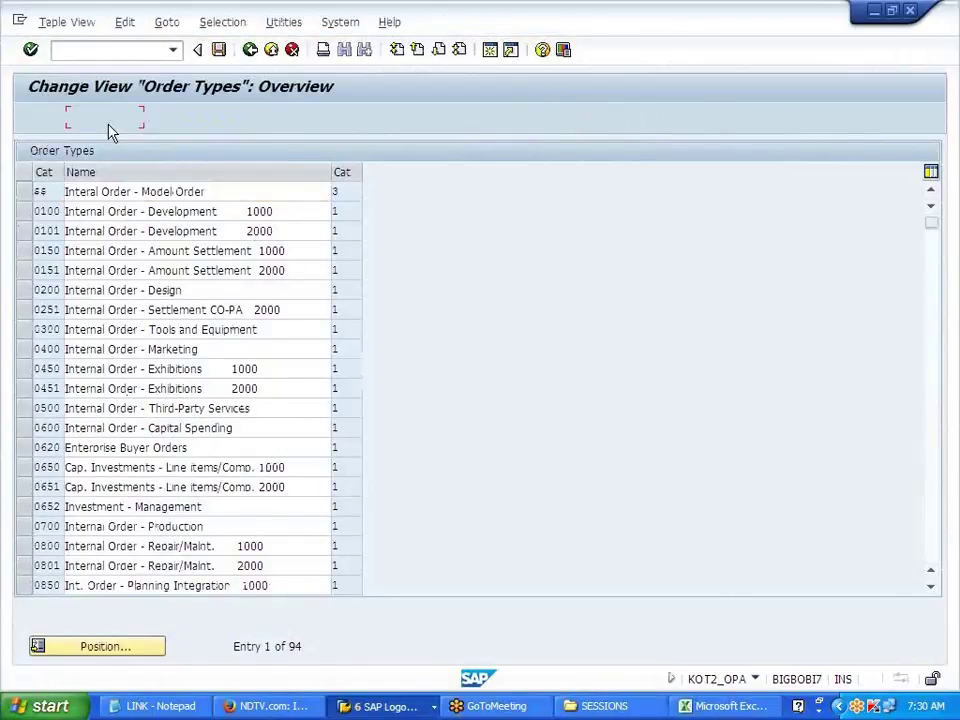
left_click(131, 263)
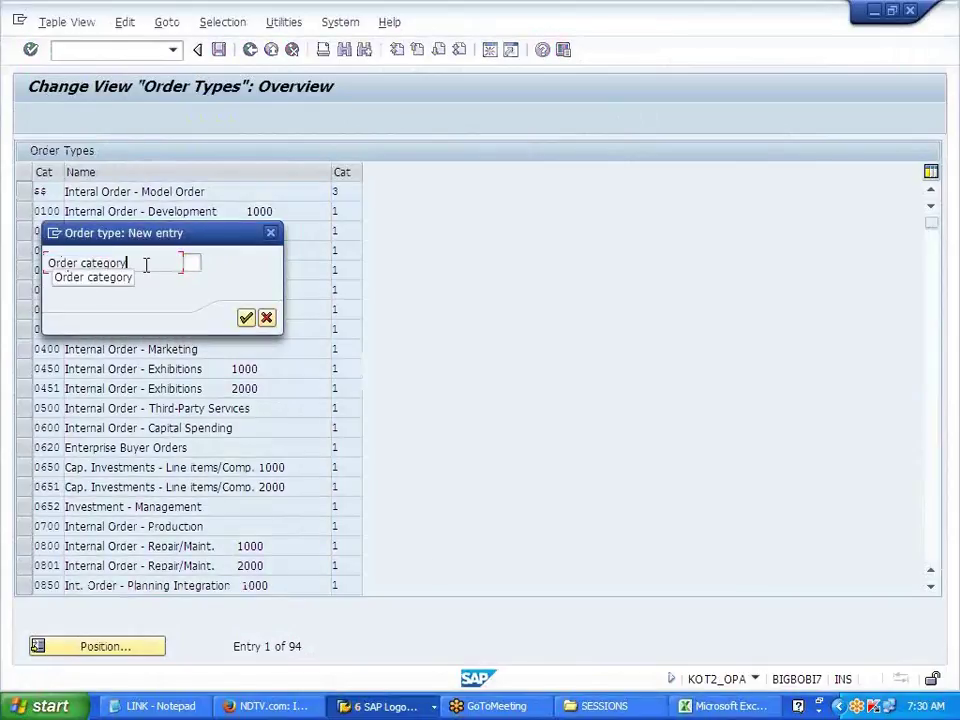
Step: Switch to Excel and enter the note ORDER TYPE IS CREATED BASED ON ORD CATEGORY (STANDARD) in cell D154
left_click(690, 705)
left_click(274, 521)
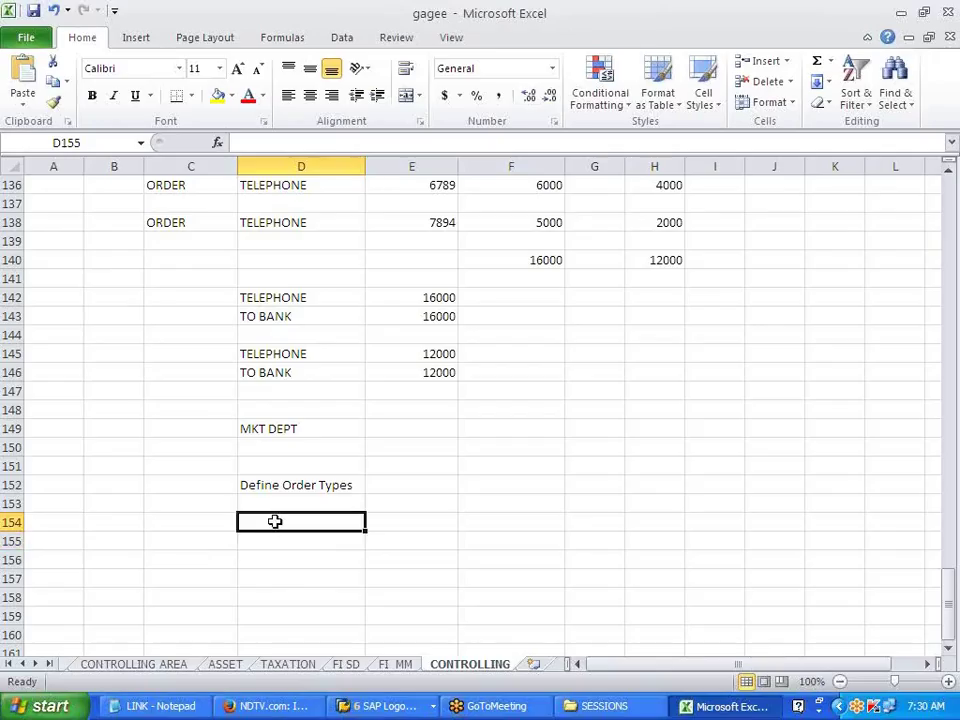
type("ORDER ")
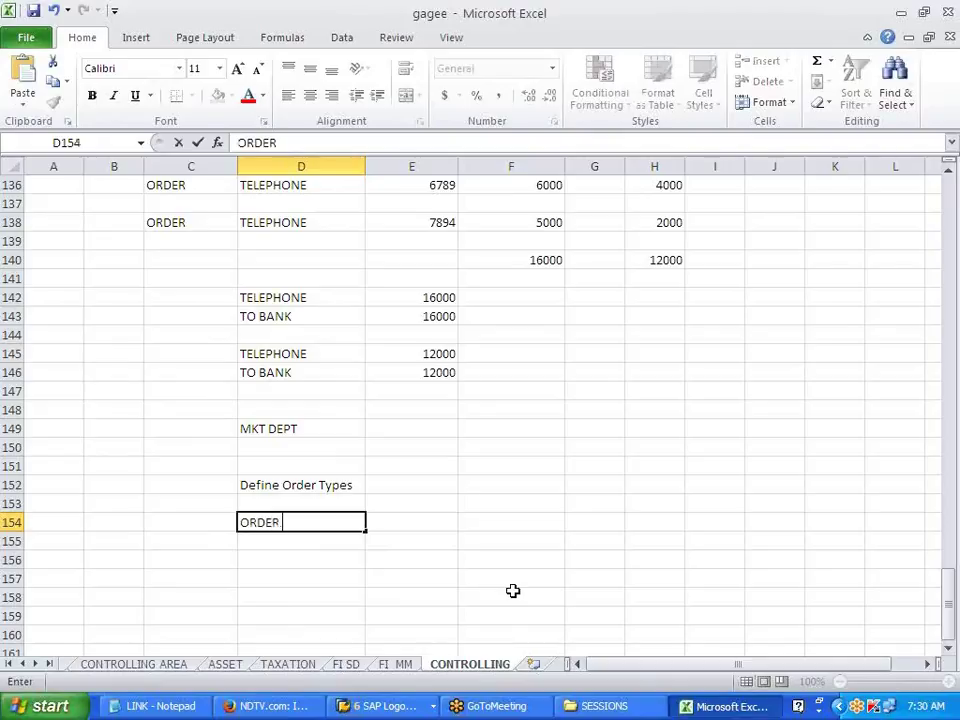
type("TYPE IS")
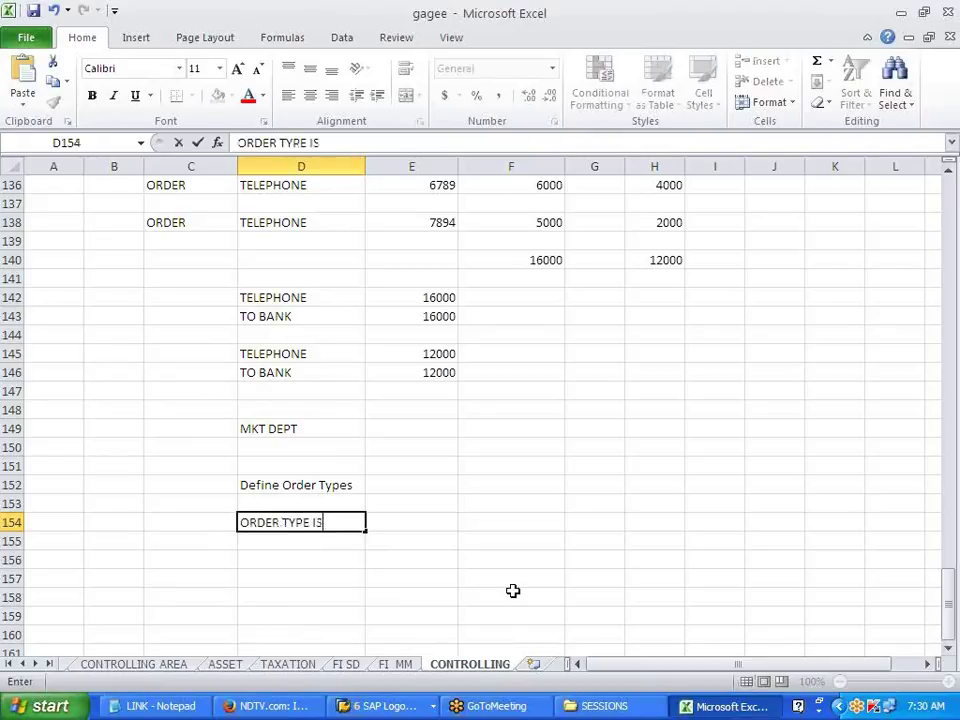
type(" CREATED ")
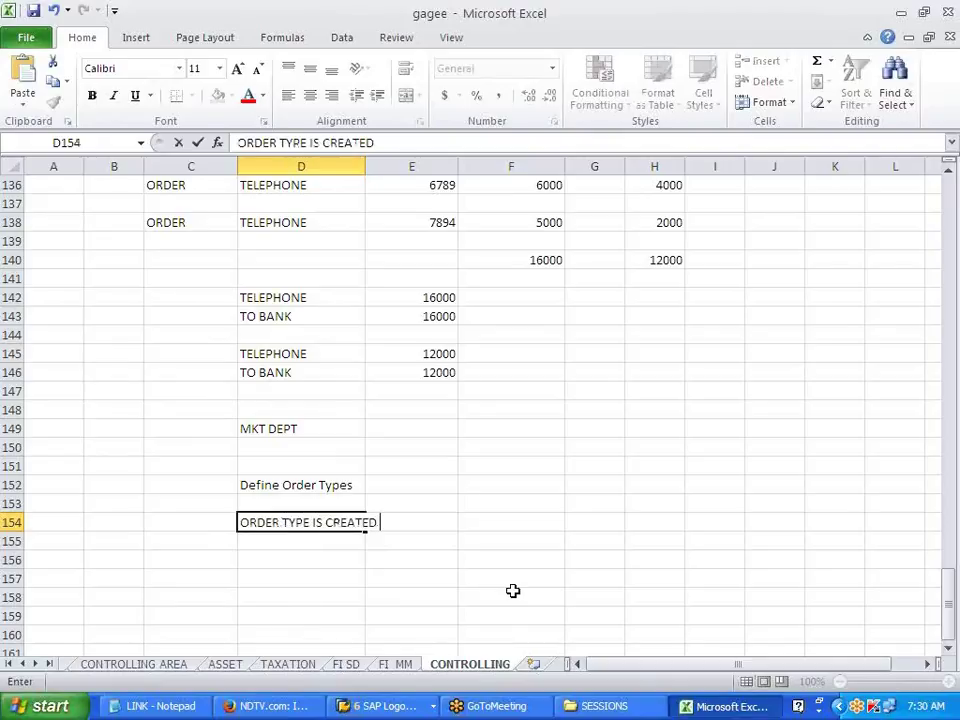
type("BASED ON ")
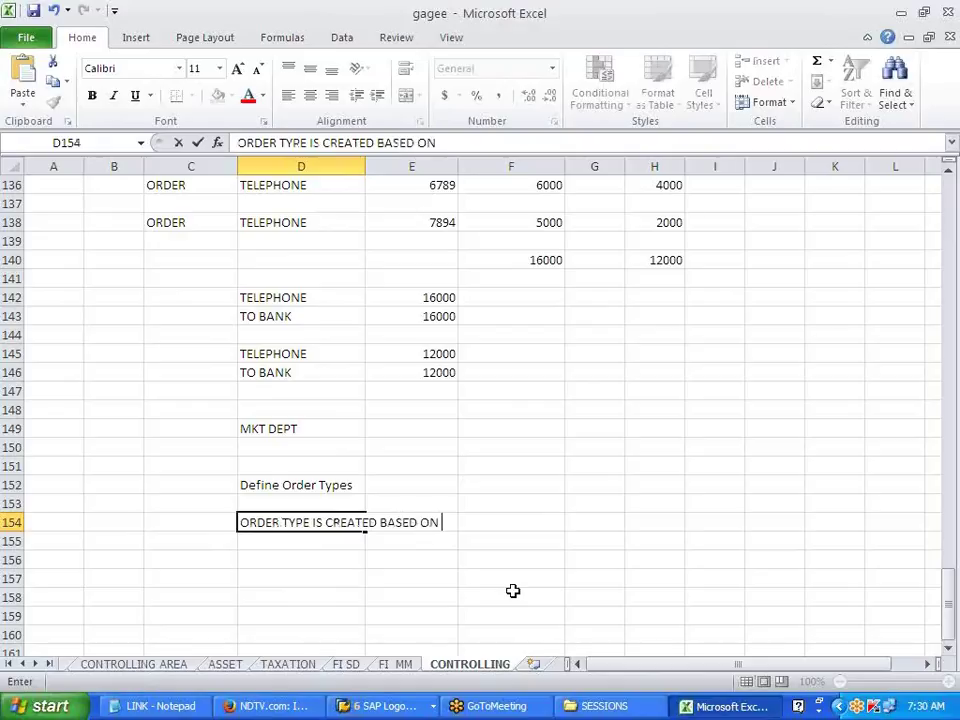
type("ORD CATEG")
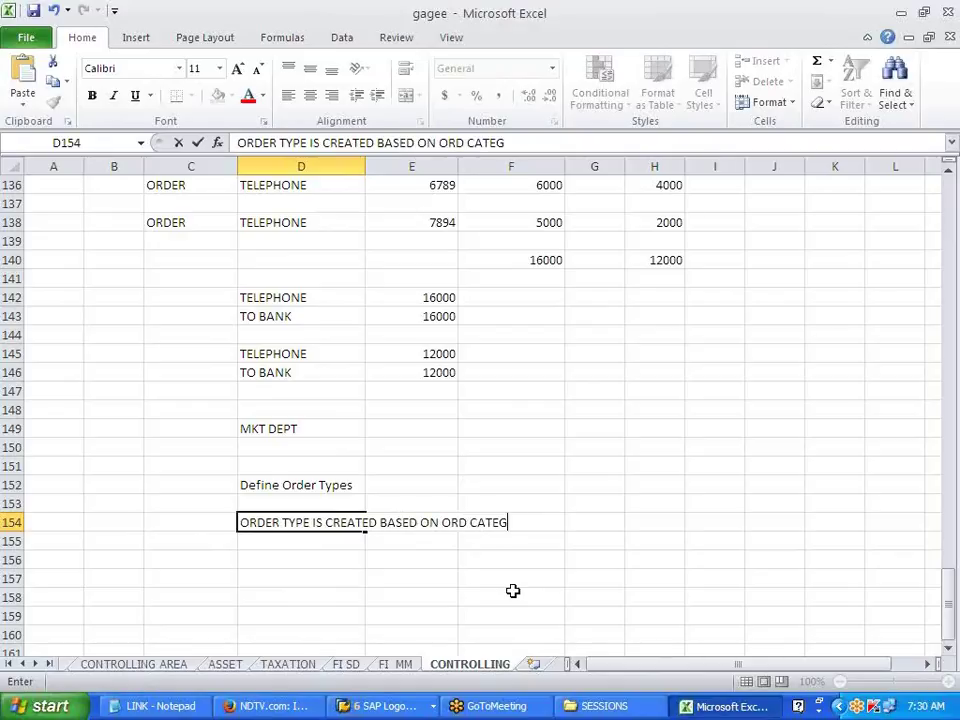
type("ORY (STD)")
key("BackSpace")
key("BackSpace")
type("A")
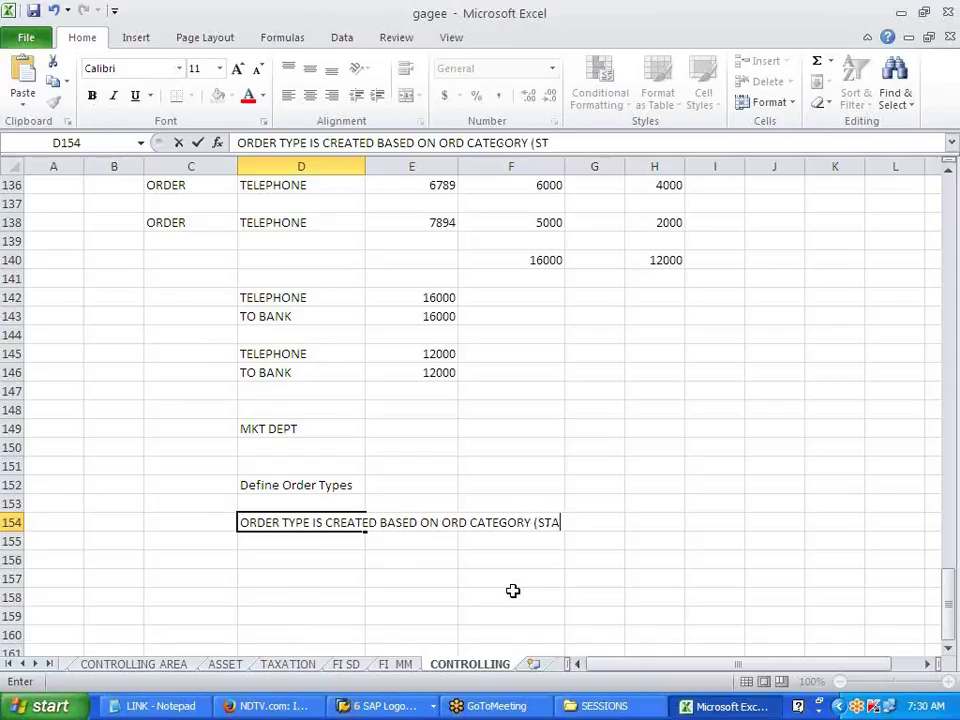
type("NDARD),")
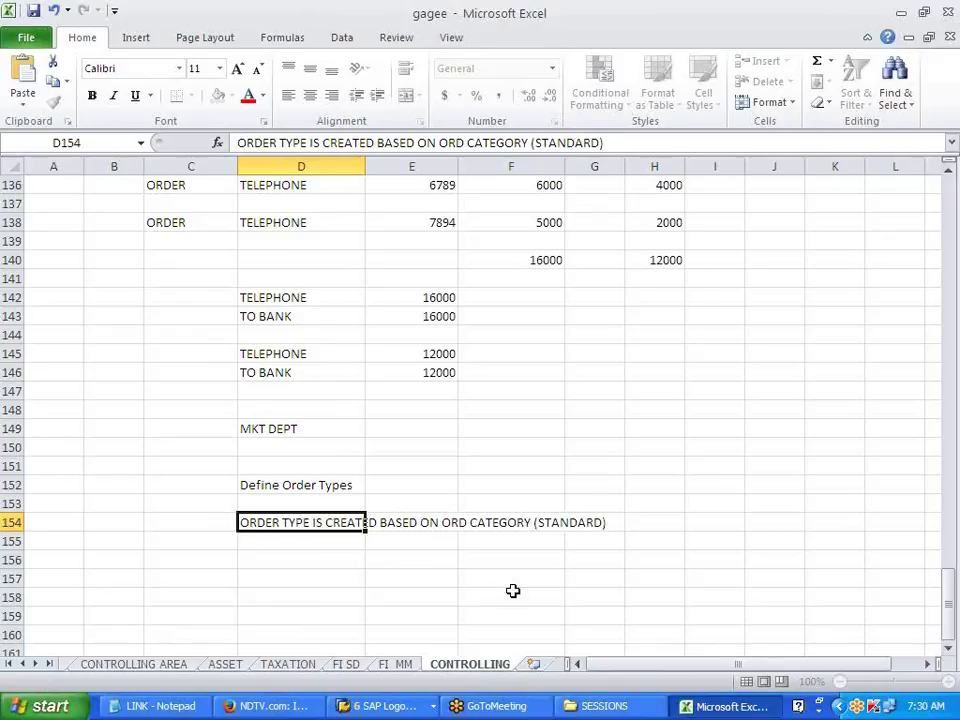
Step: Return to SAP and choose order category 01, Internal Order (Controlling), for the new order type
key("alt+Tab")
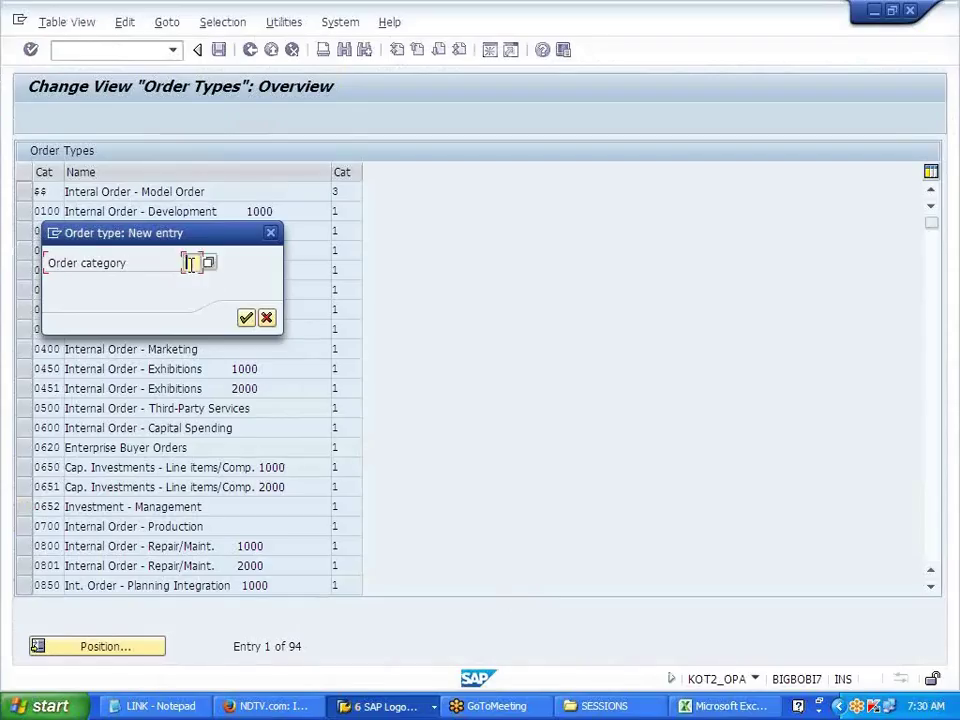
left_click(207, 262)
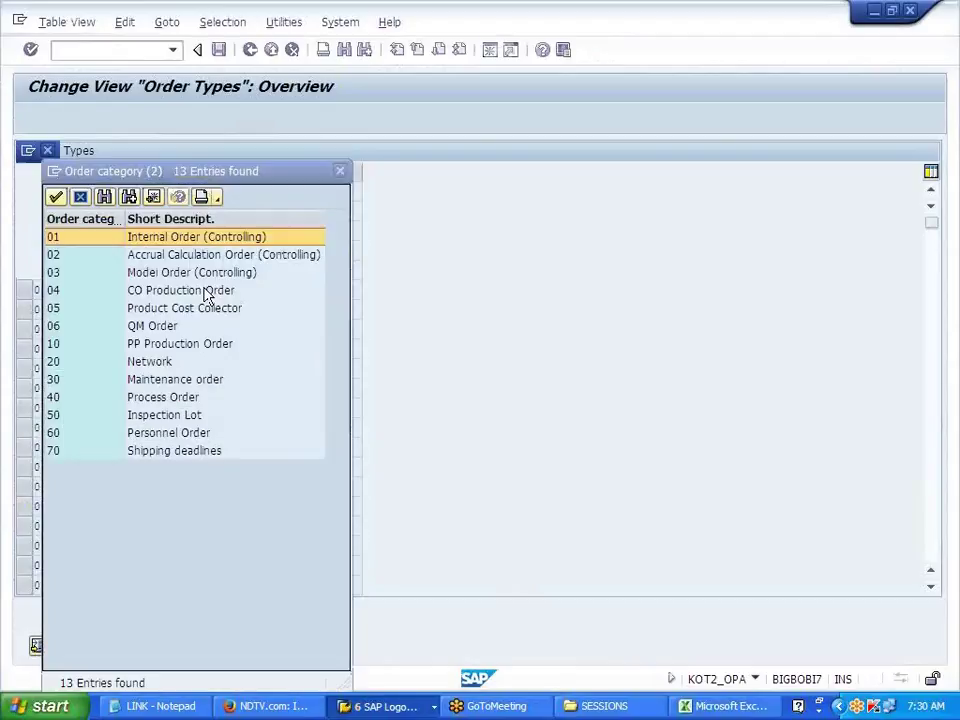
double_click(176, 248)
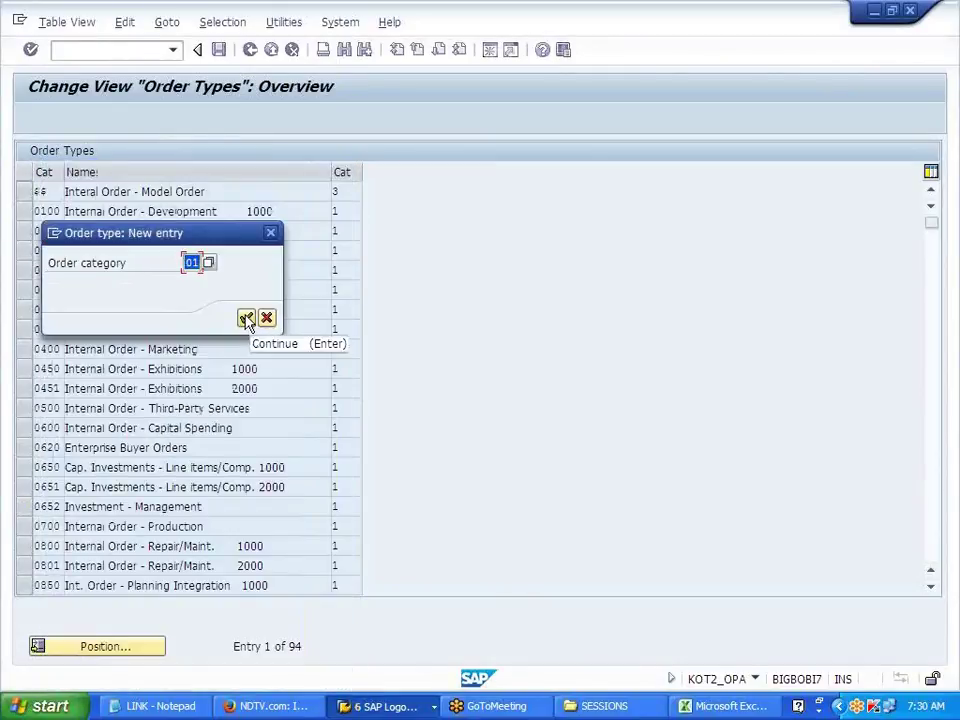
Step: Confirm the order category and define order type J700, REPORTING PURPOSE ORDER TYPE, with object class OCOST Overhead costs
left_click(245, 319)
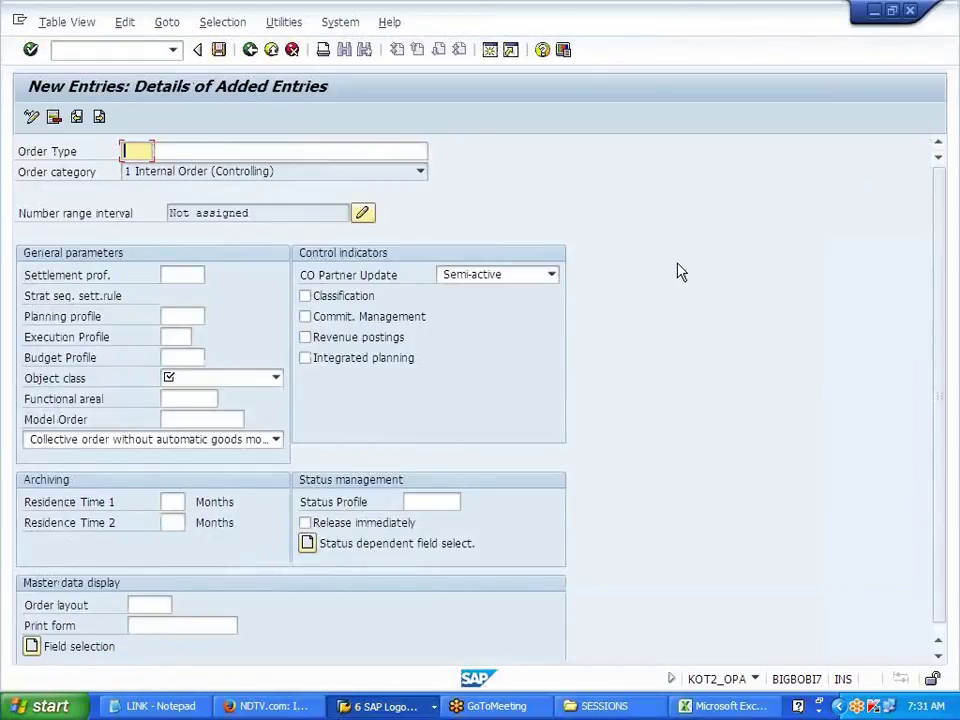
key("Tab")
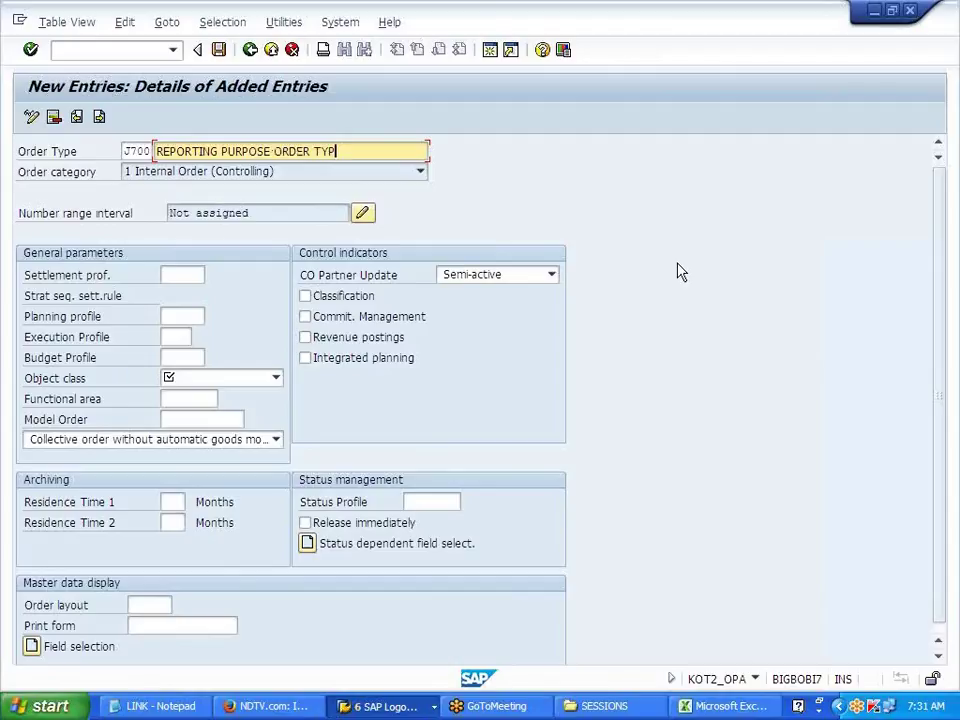
left_click(276, 378)
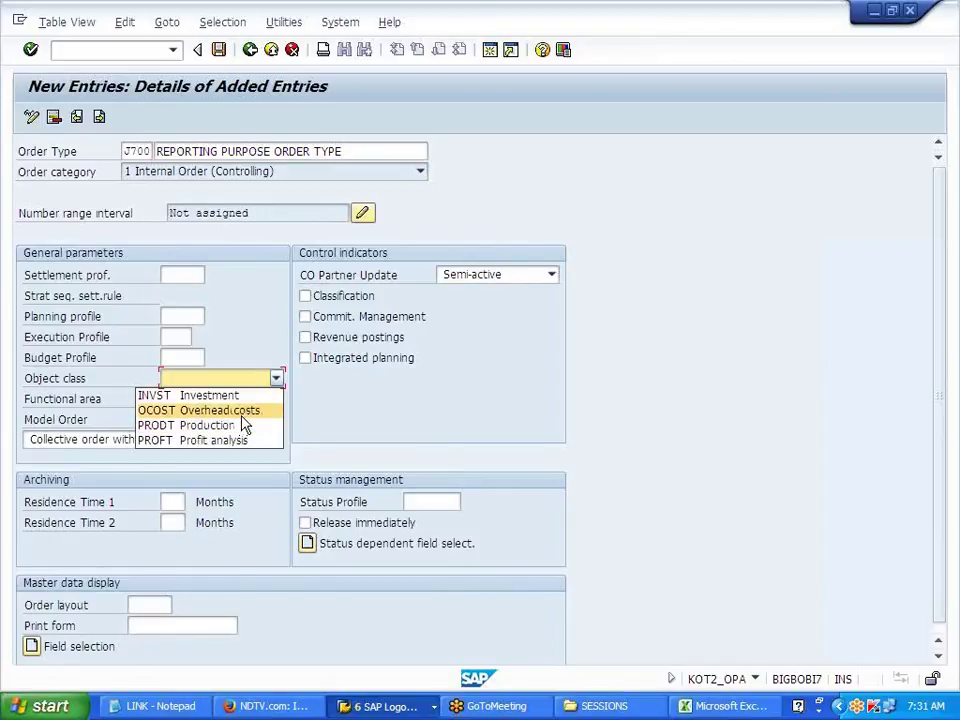
left_click(243, 412)
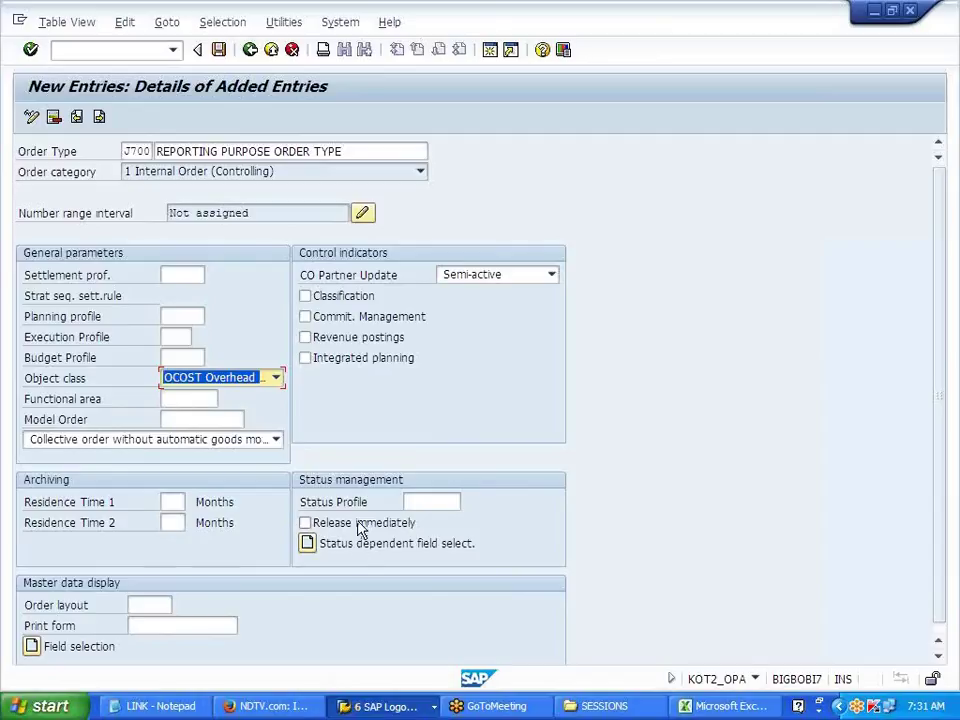
Step: Set Residence Time 1 and Residence Time 2 to 3 months each, keeping the overhead costs object class
left_click(172, 501)
type("3")
left_click(172, 521)
type("3")
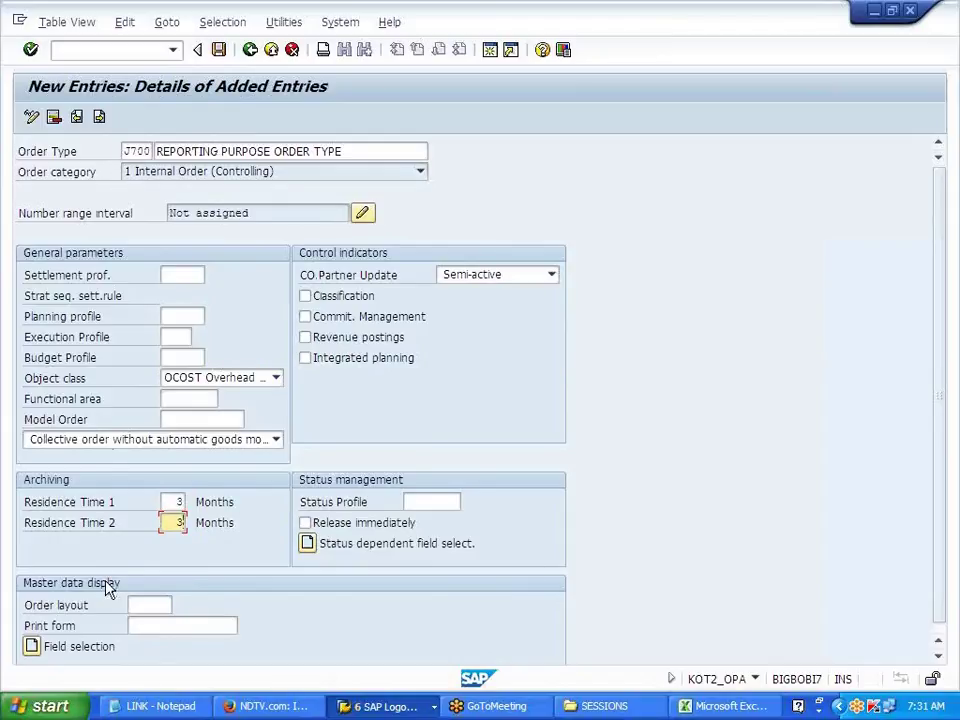
left_click(190, 381)
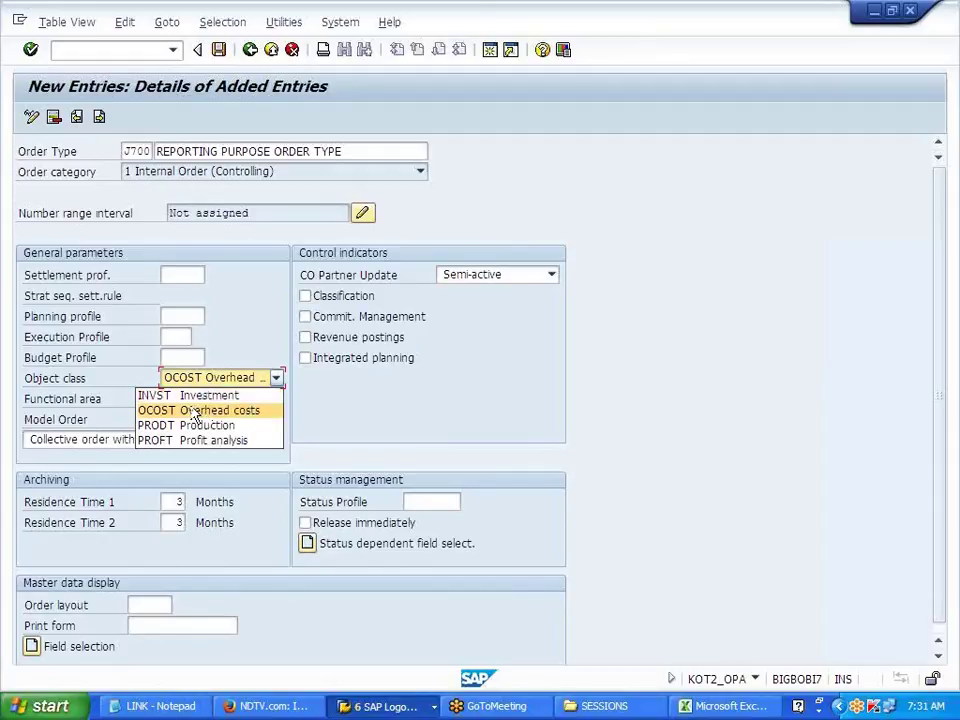
left_click(188, 414)
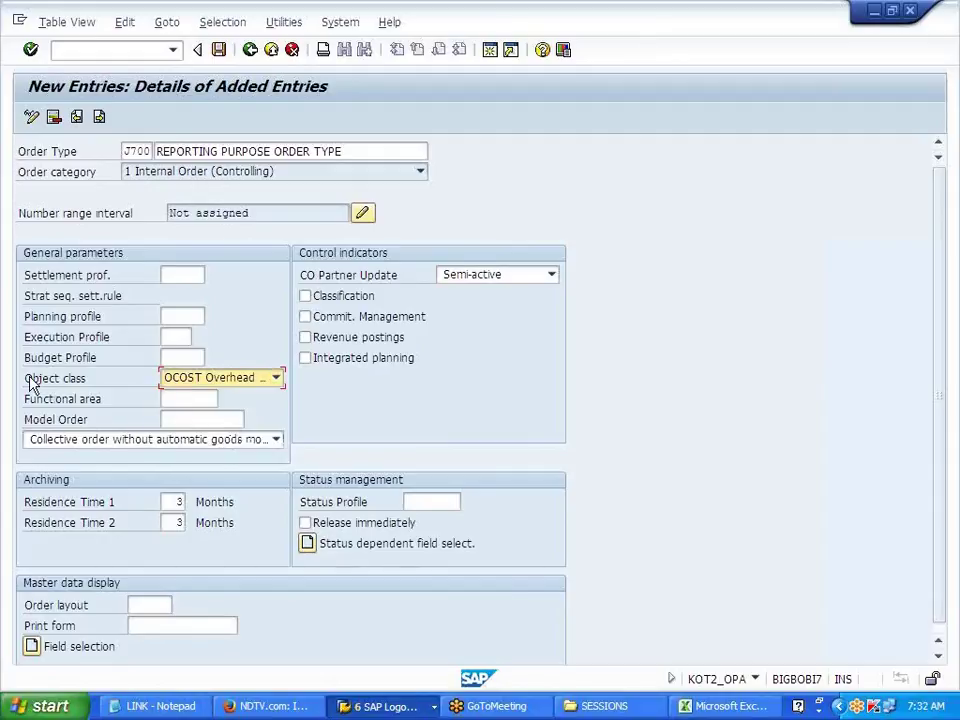
Step: Save the new order type under customizing request DEVK900045 from your own requests
left_click(217, 55)
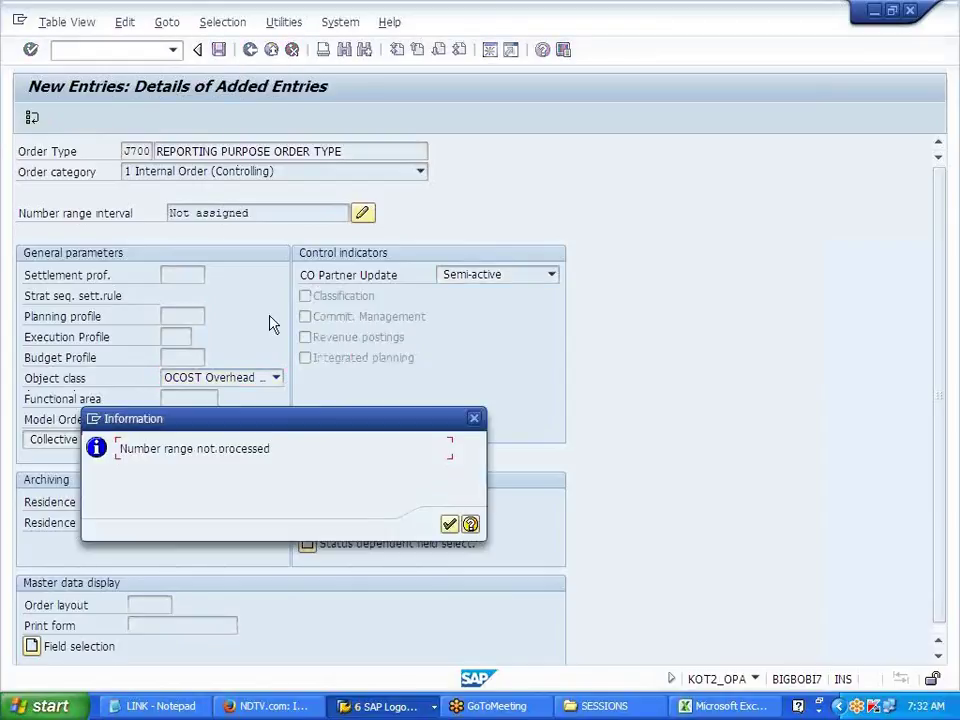
left_click(449, 526)
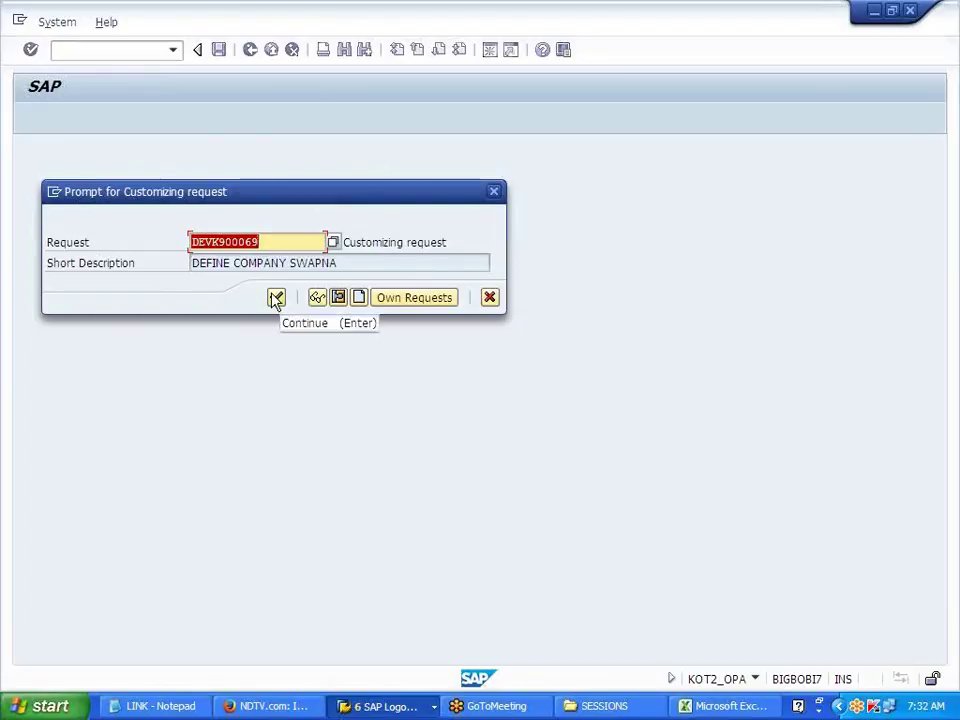
left_click(399, 300)
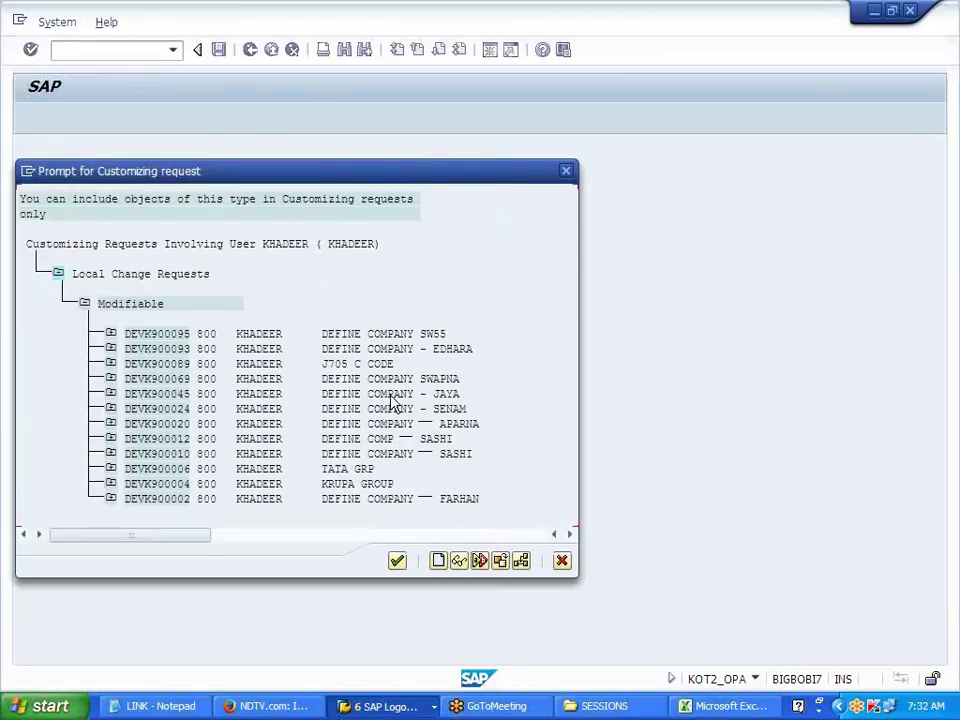
double_click(395, 394)
left_click(276, 297)
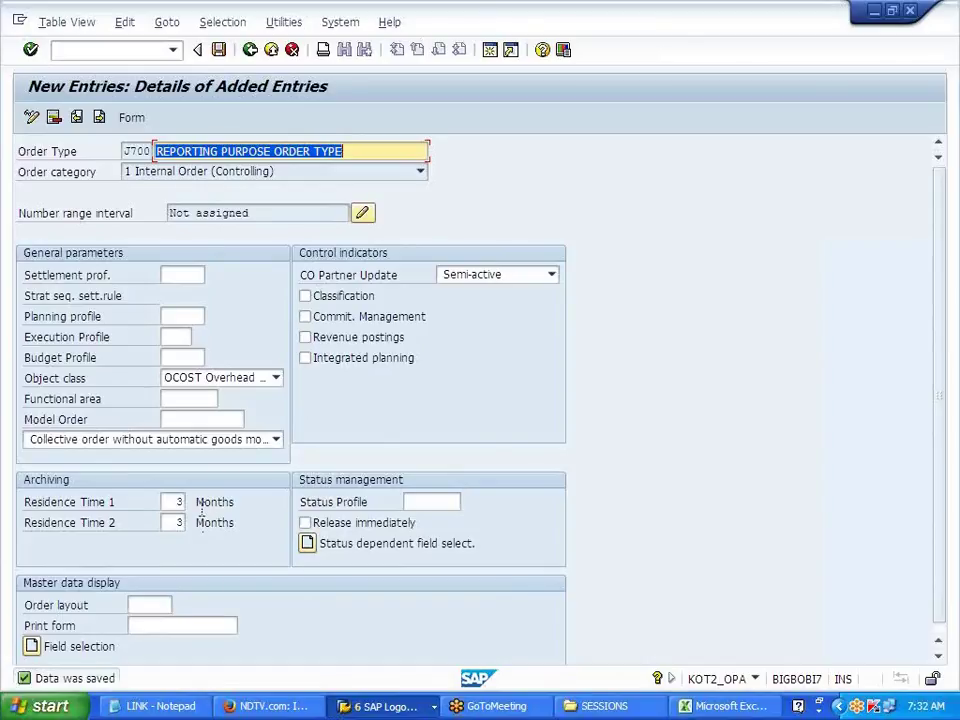
Step: Open the number range interval maintenance for order type J700
left_click_drag(18, 213, 143, 216)
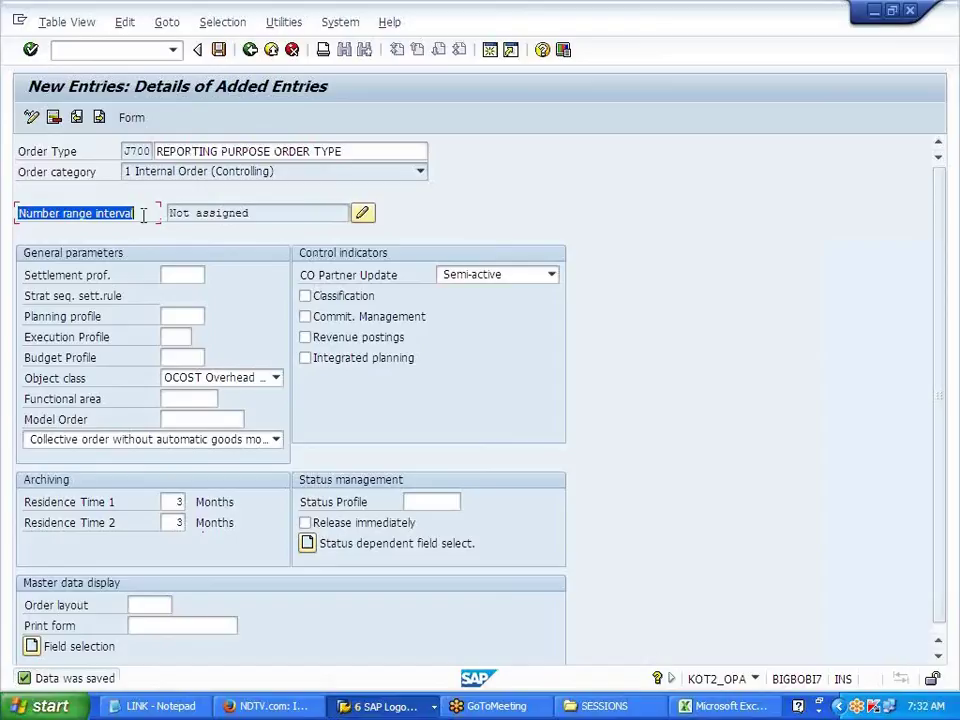
left_click(143, 216)
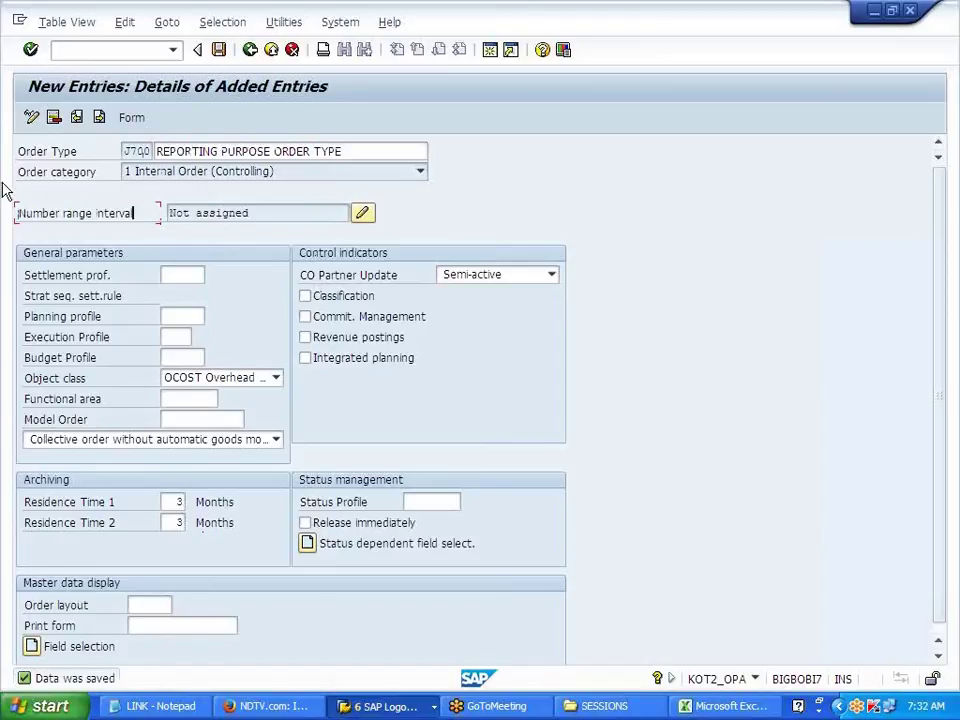
left_click(365, 216)
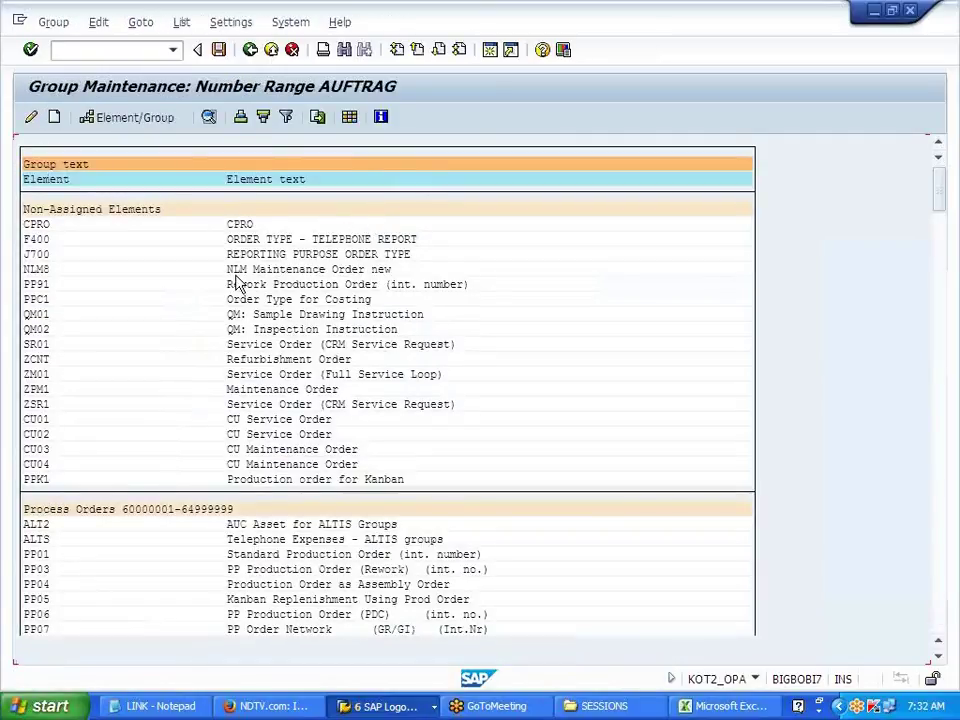
Step: Examine J700 among the non-assigned elements and review the available number range groups, including the Development group's interval
left_click_drag(27, 258, 425, 260)
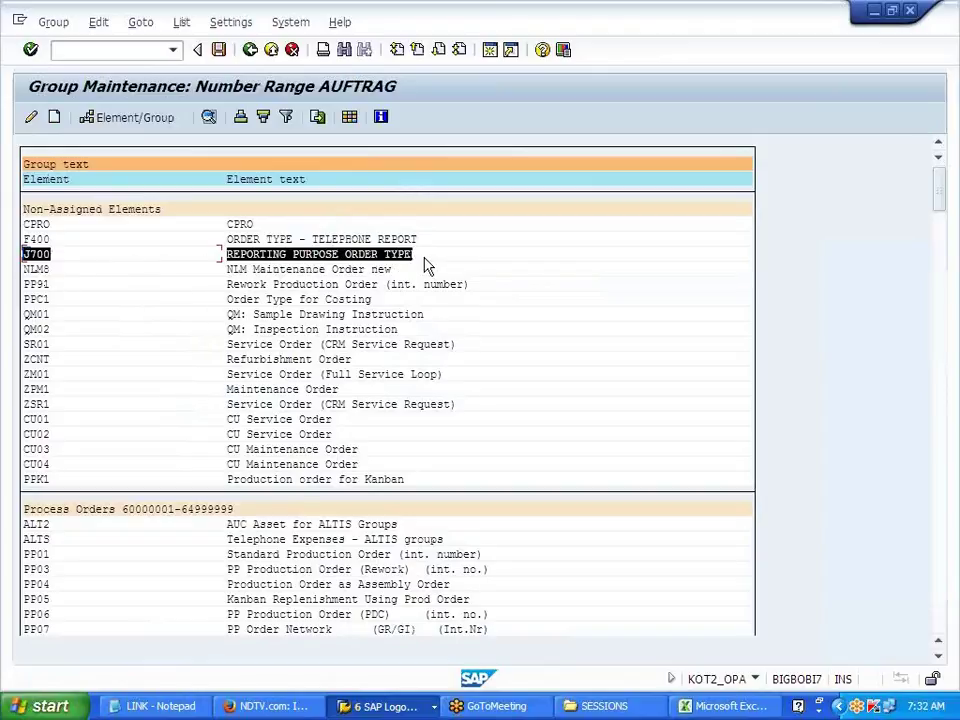
left_click_drag(24, 209, 195, 220)
left_click(193, 215)
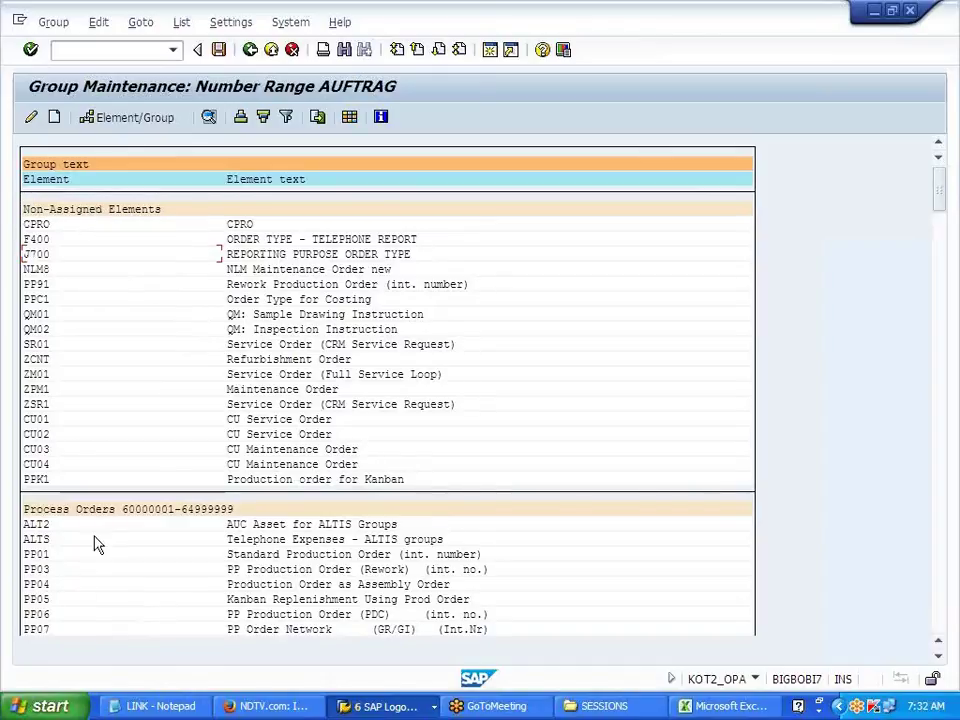
scroll(121, 569, "down", 4)
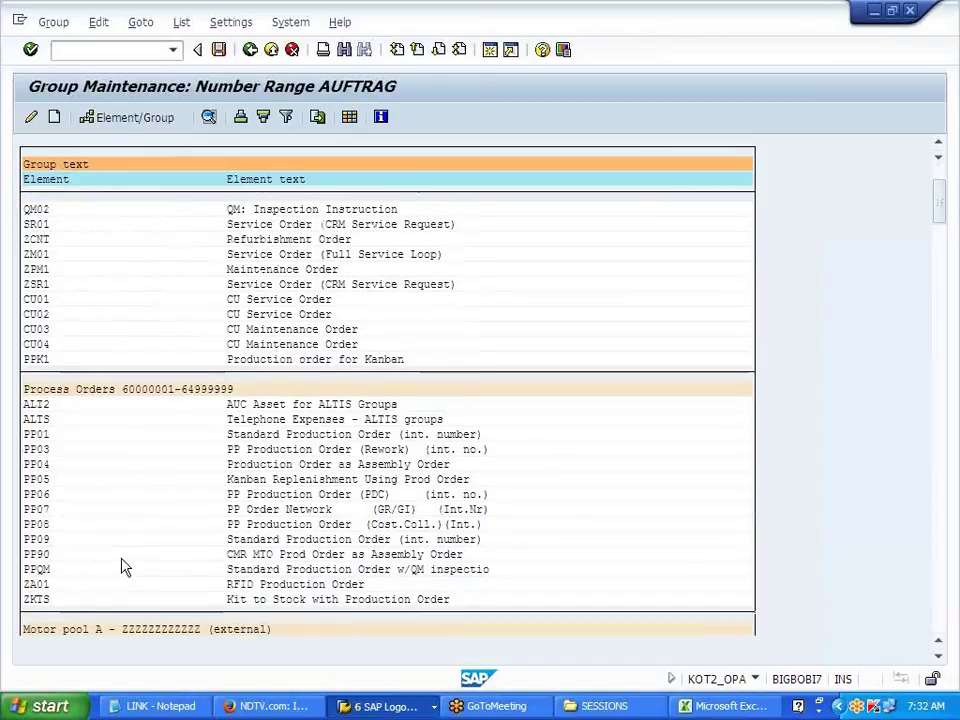
scroll(121, 567, "down", 5)
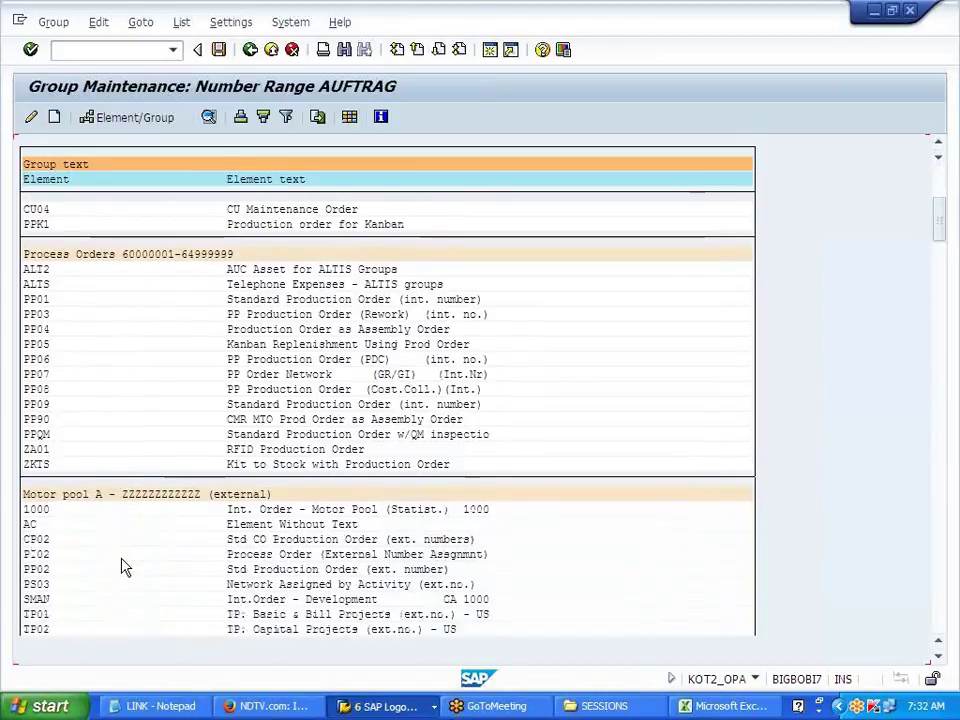
scroll(121, 567, "down", 5)
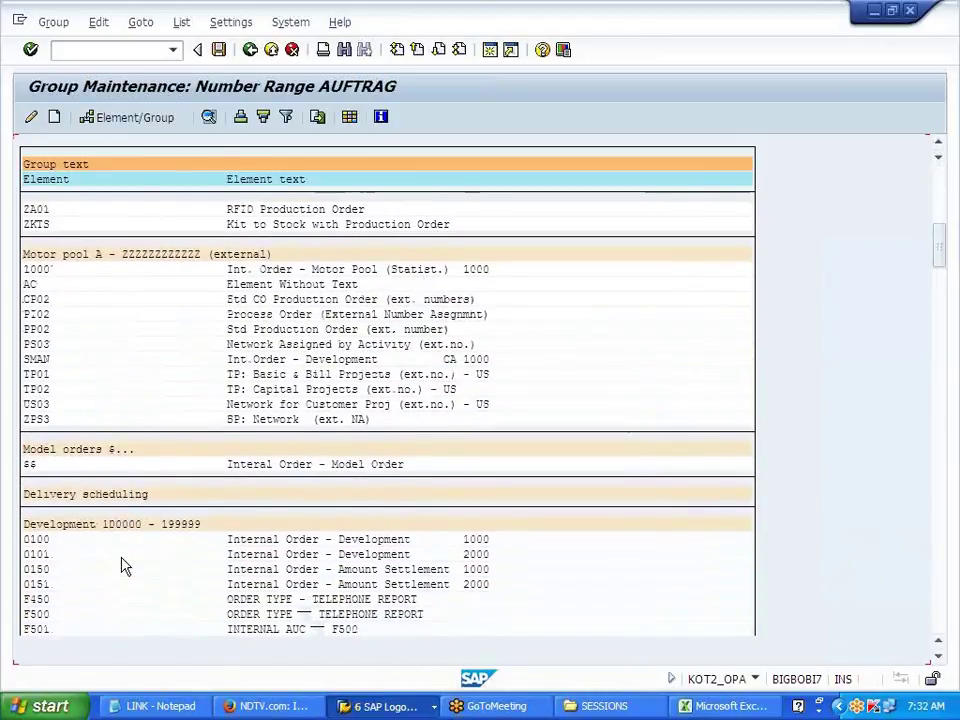
scroll(122, 566, "down", 4)
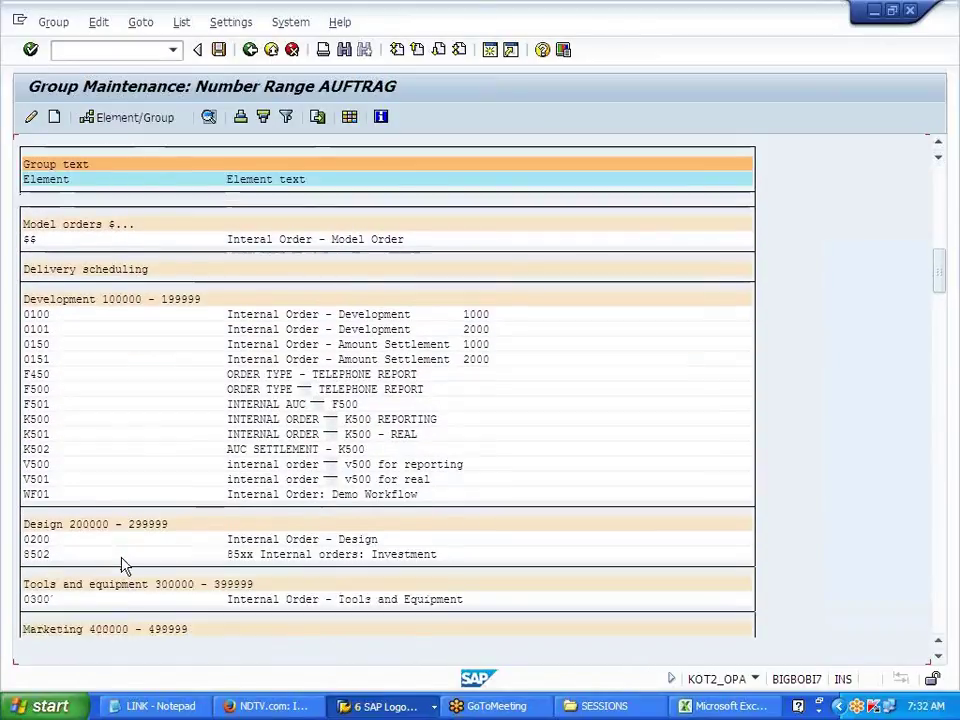
left_click_drag(103, 279, 208, 283)
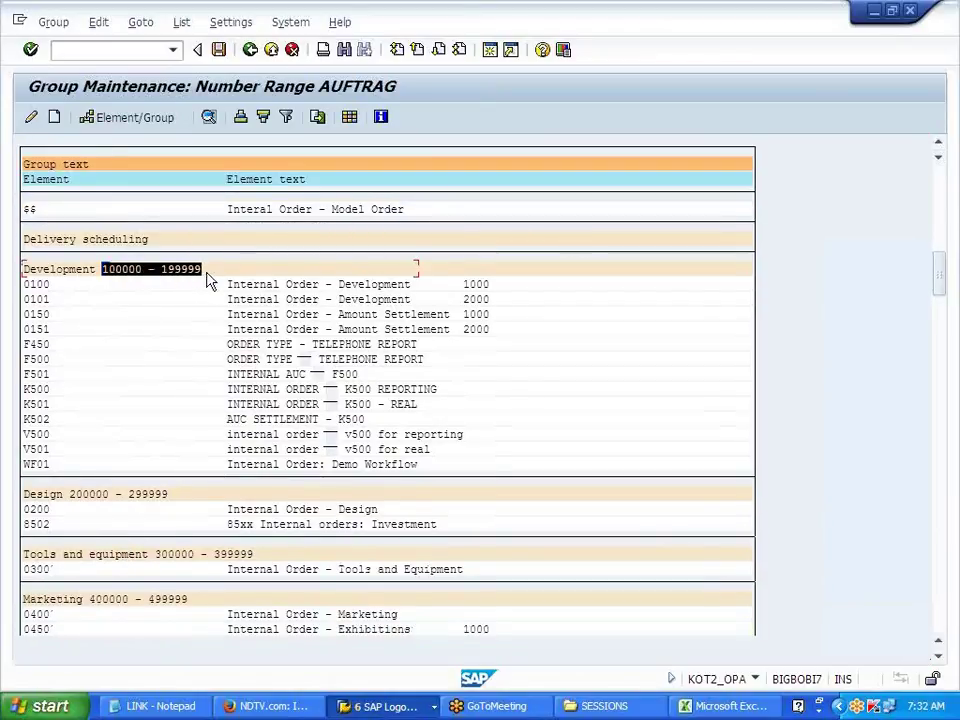
left_click(98, 274)
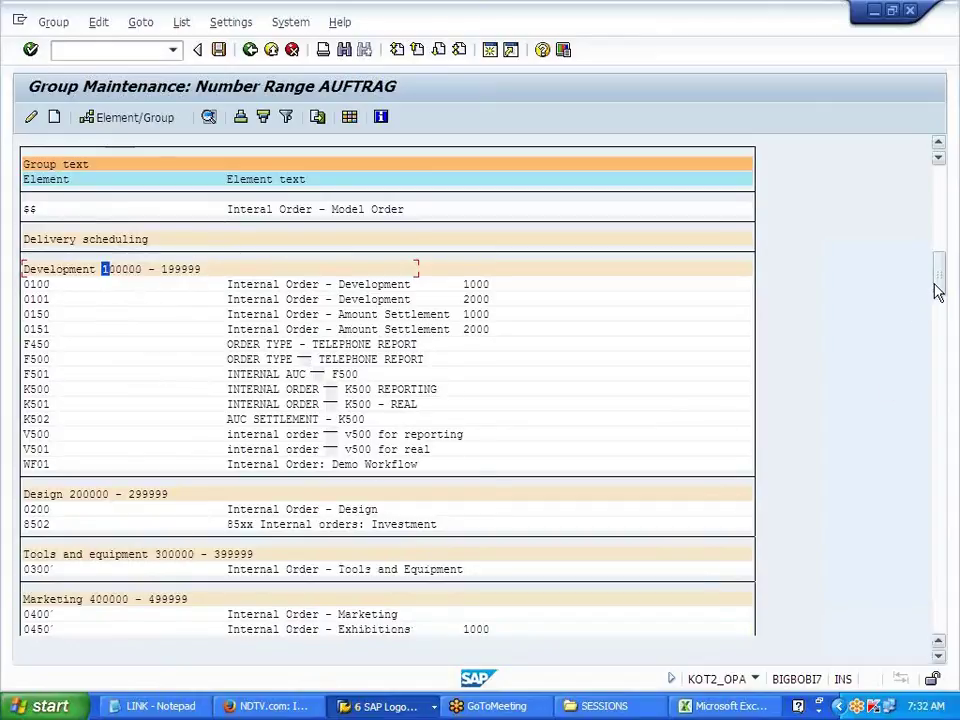
left_click_drag(942, 285, 937, 265)
scroll(581, 359, "up", 3)
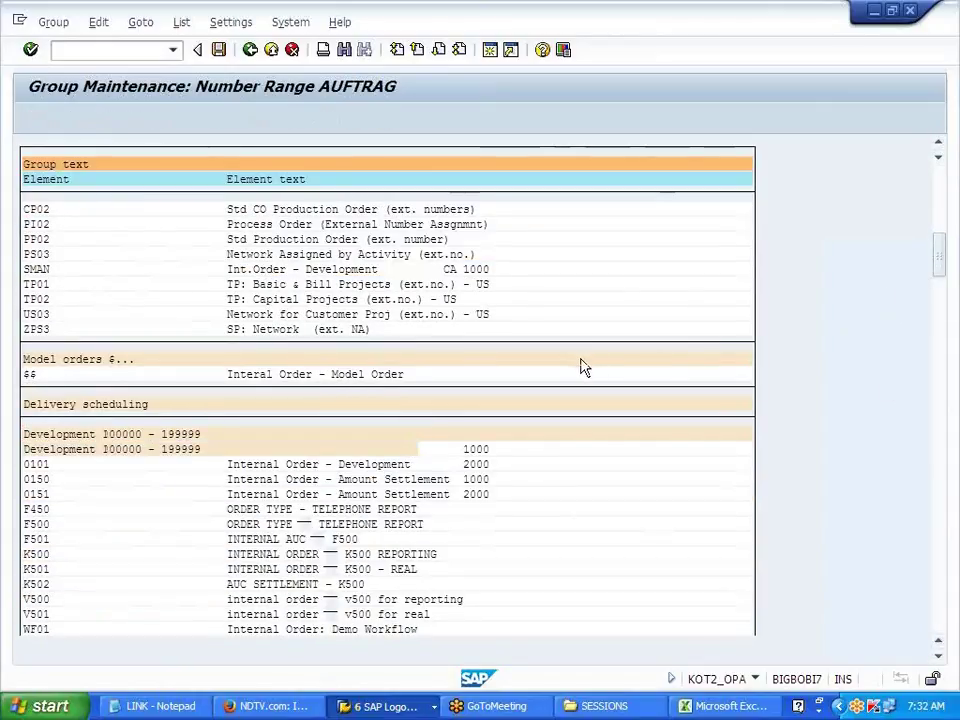
scroll(584, 367, "up", 5)
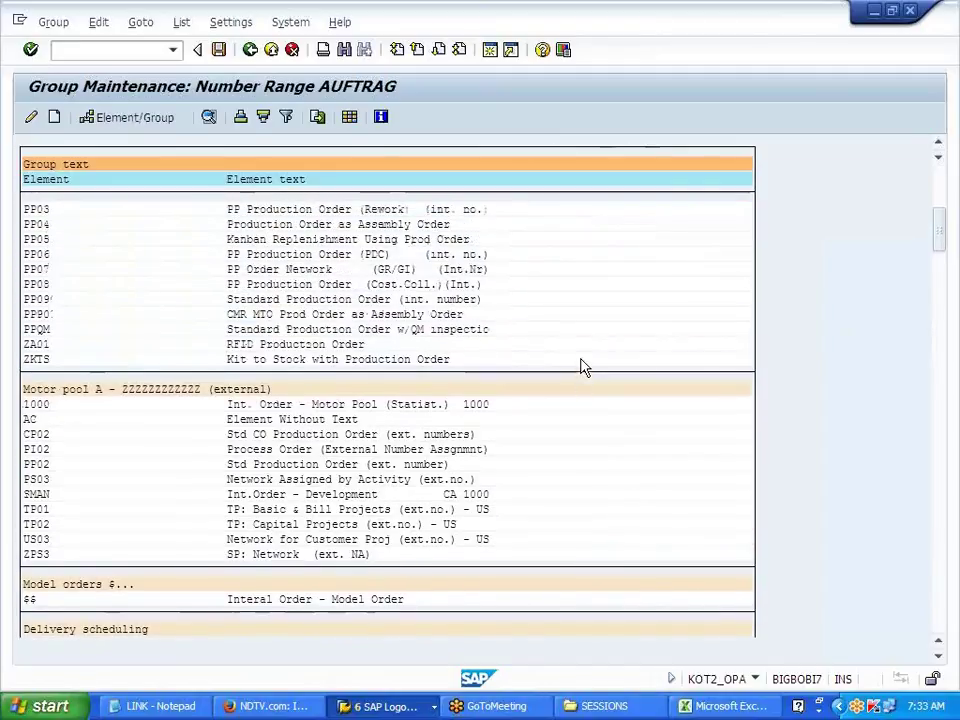
scroll(584, 367, "up", 5)
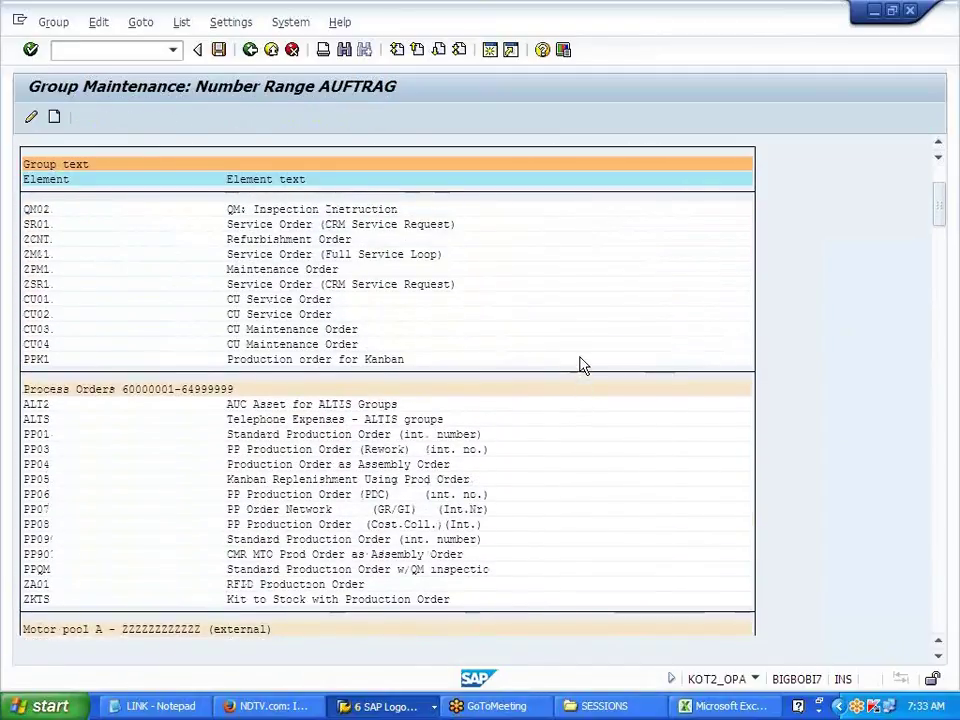
scroll(584, 367, "up", 1)
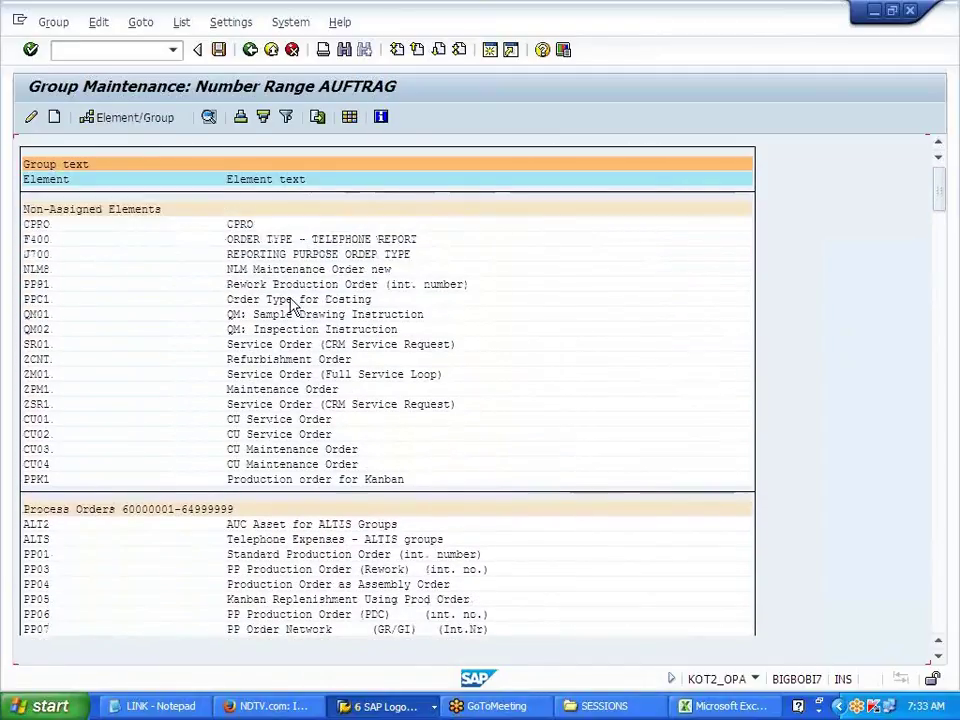
Step: Assign order type J700 to the number range group Development 100000 - 199999 and return to the implementation guide
left_click(30, 254)
left_click(122, 118)
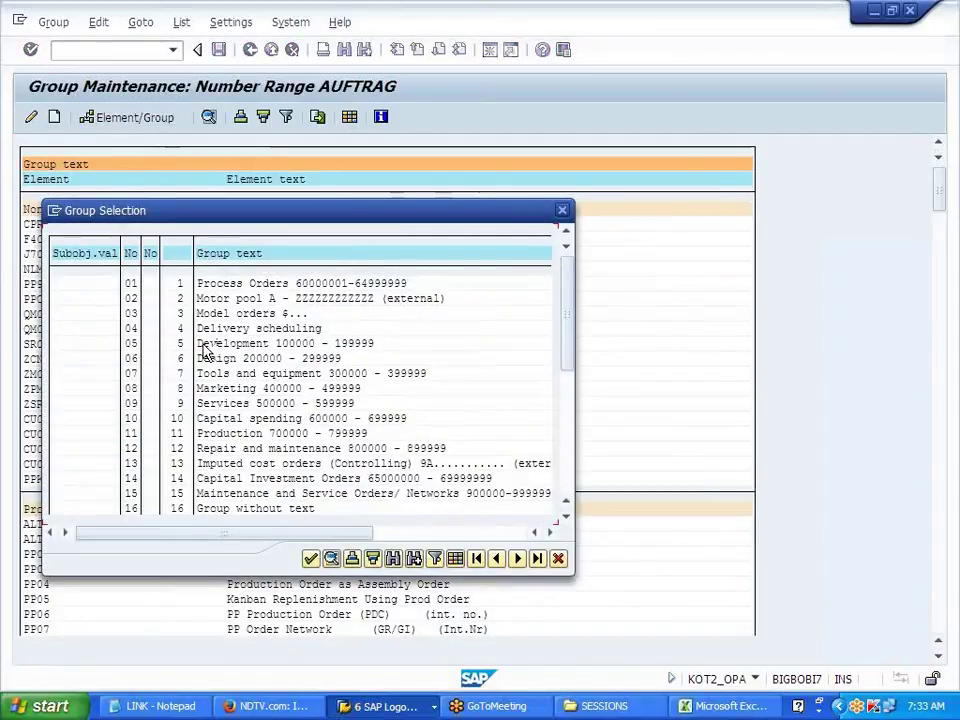
left_click_drag(204, 347, 386, 354)
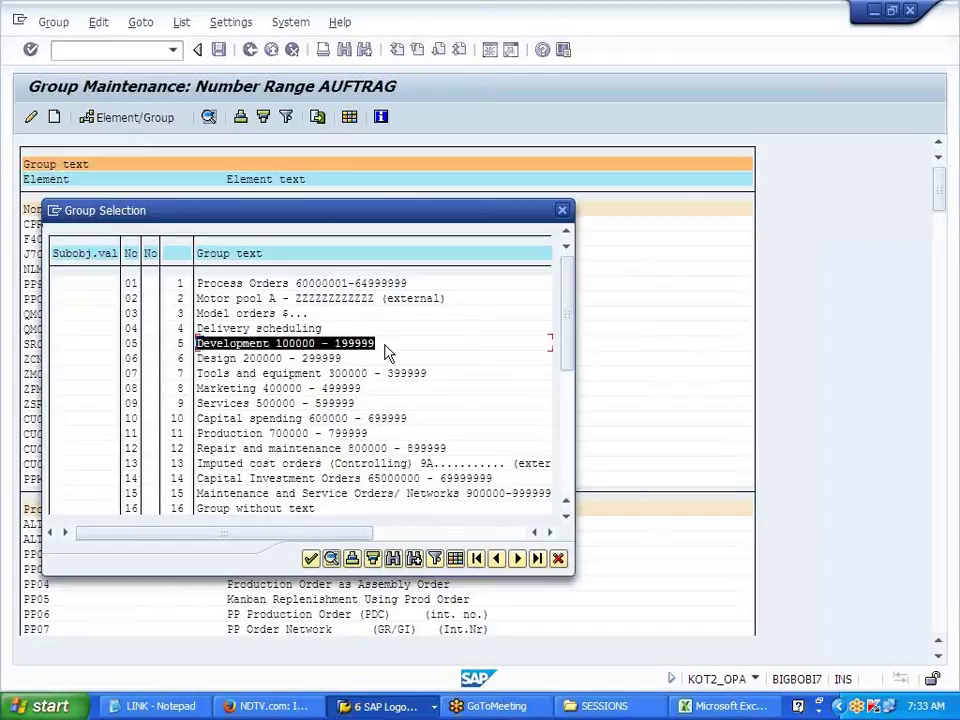
key("ctrl+c")
key("Escape")
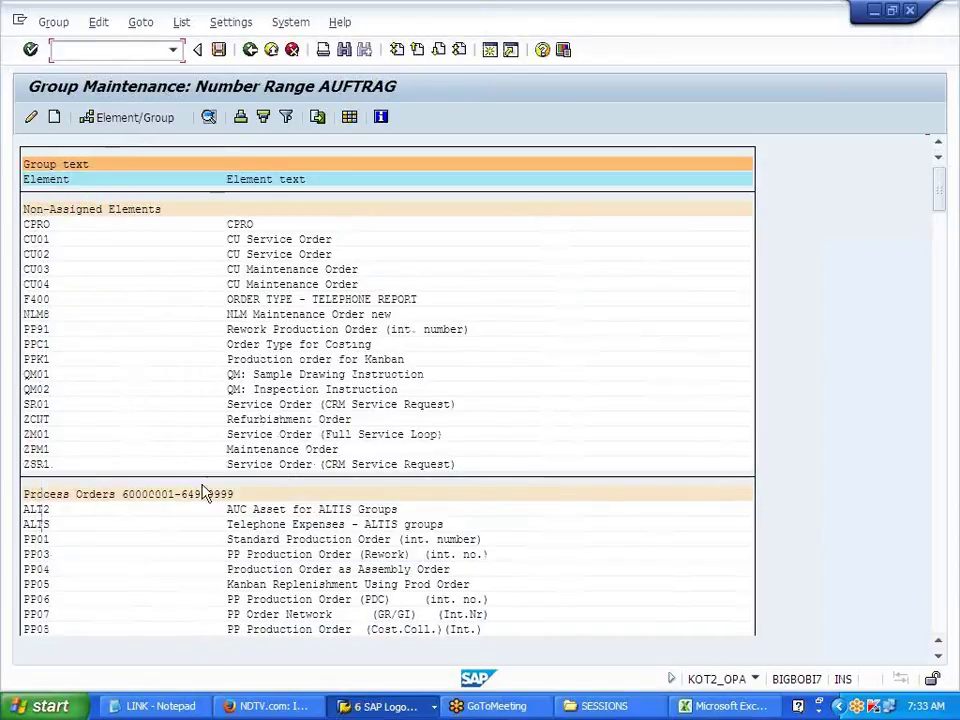
left_click(251, 51)
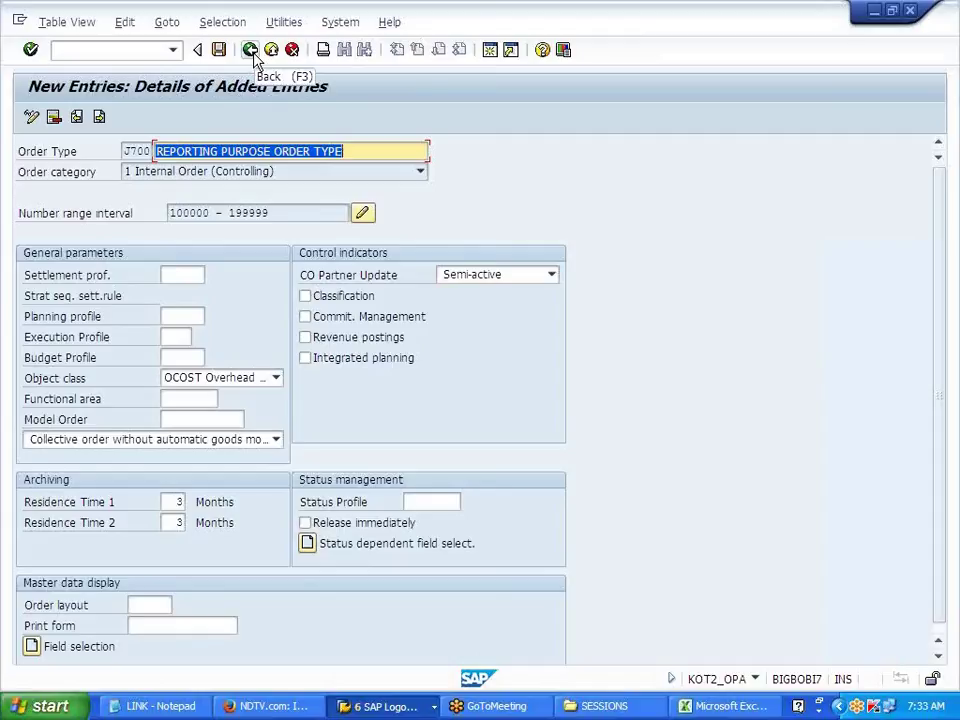
left_click(254, 55)
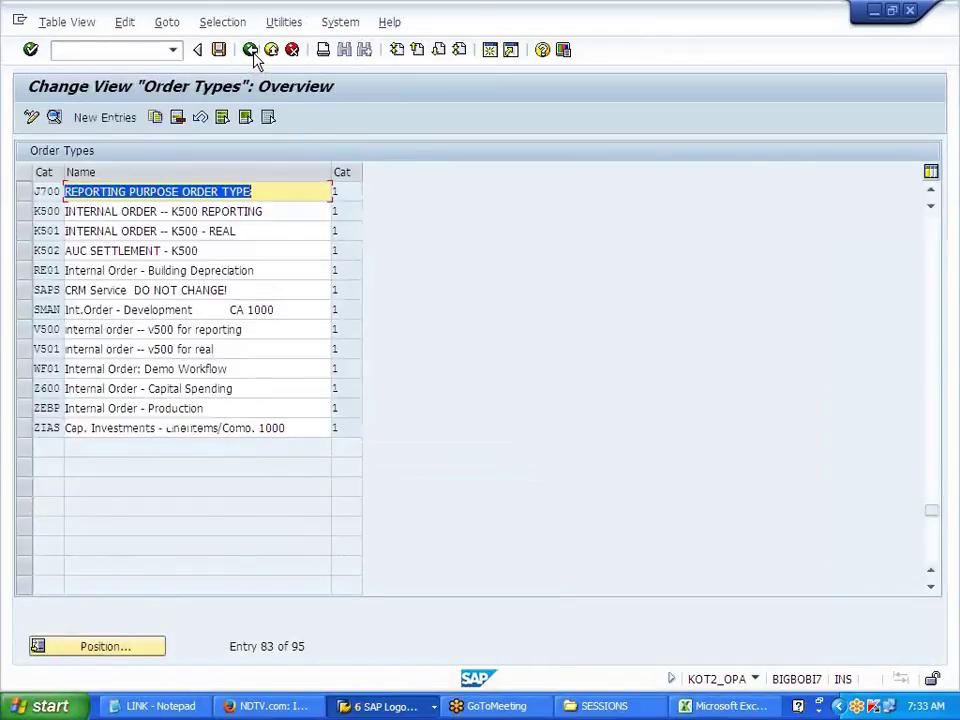
left_click(252, 53)
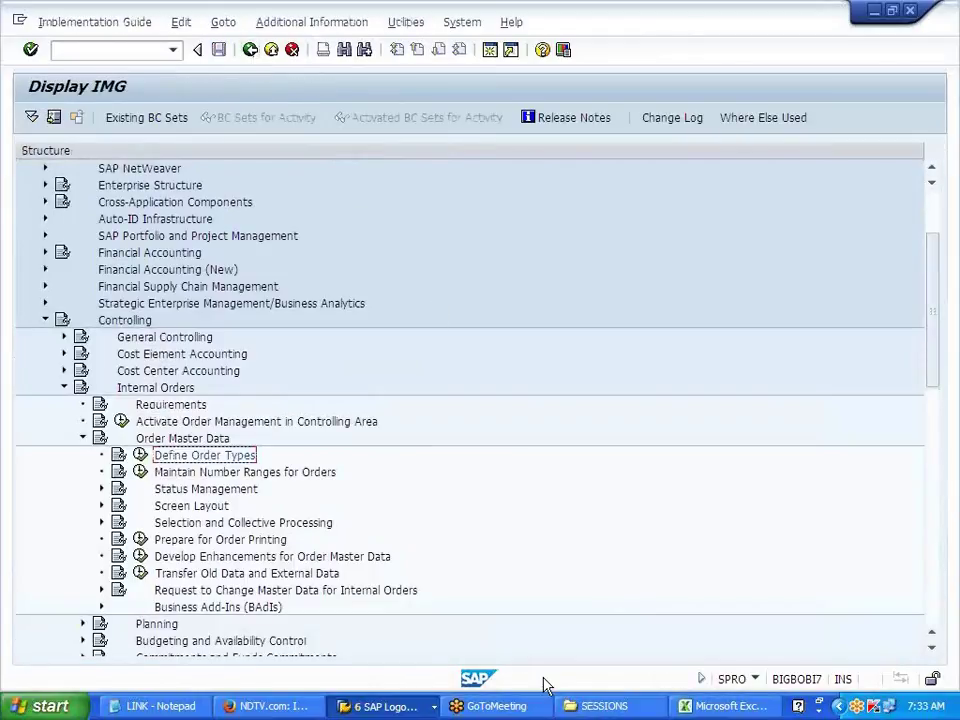
Step: Switch to the SAP Easy Access session and locate the KO01 - Create transaction under the Internal Orders master data
left_click(420, 706)
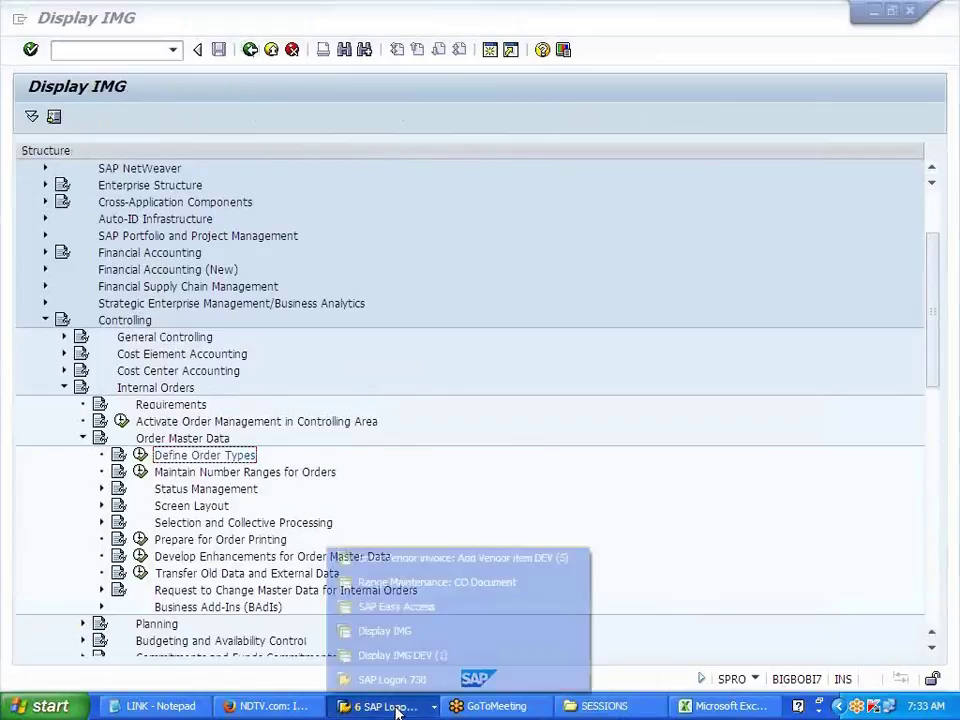
left_click(440, 610)
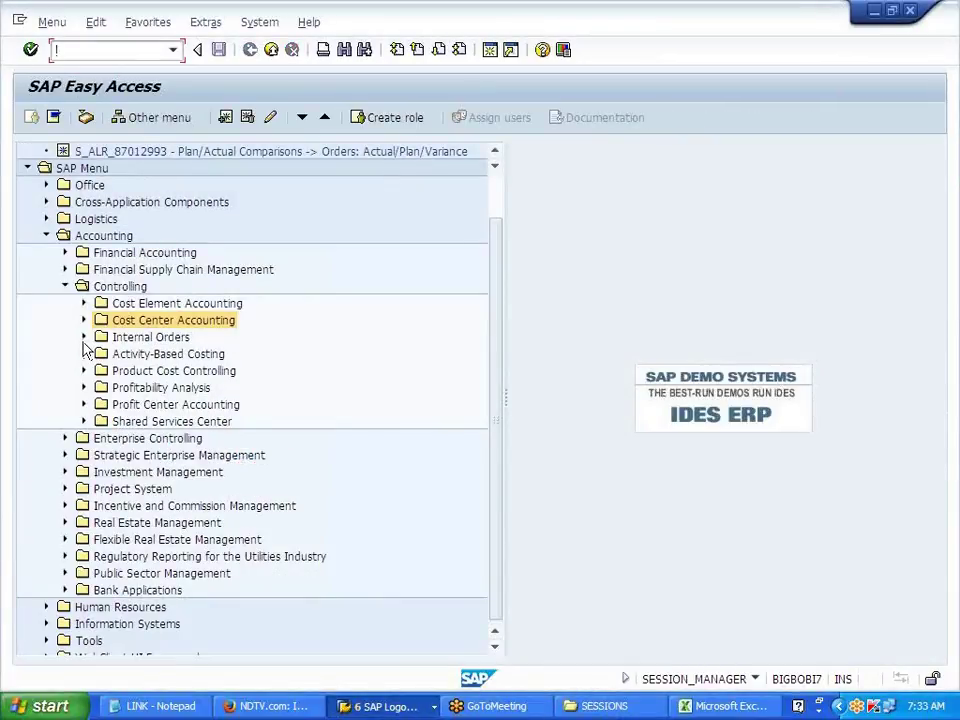
left_click(84, 337)
left_click(102, 354)
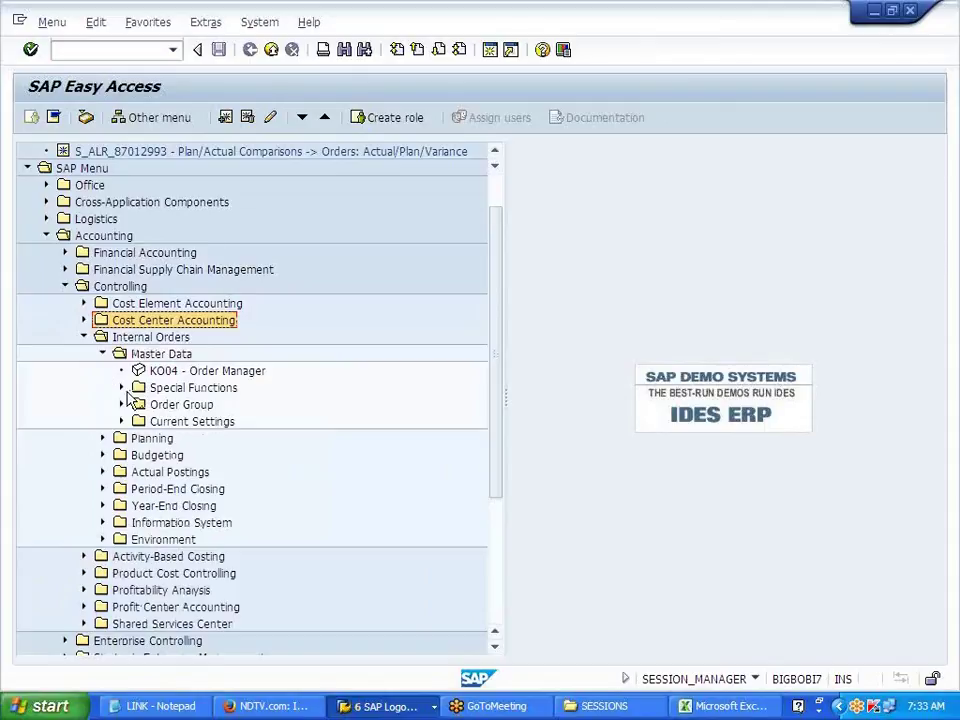
left_click(121, 388)
left_click(140, 404)
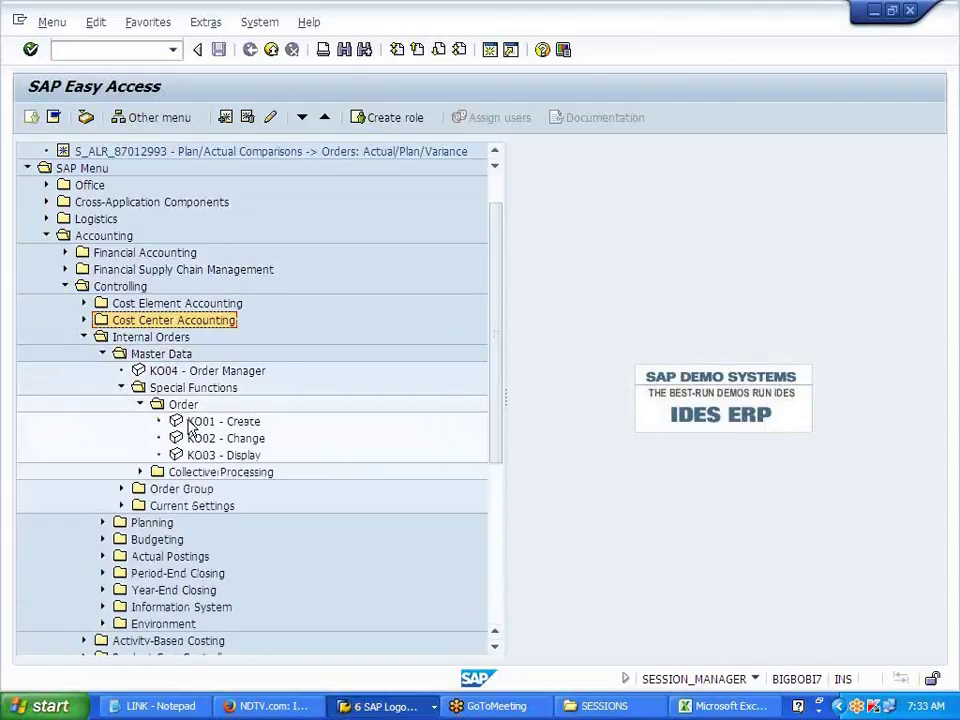
left_click(200, 421)
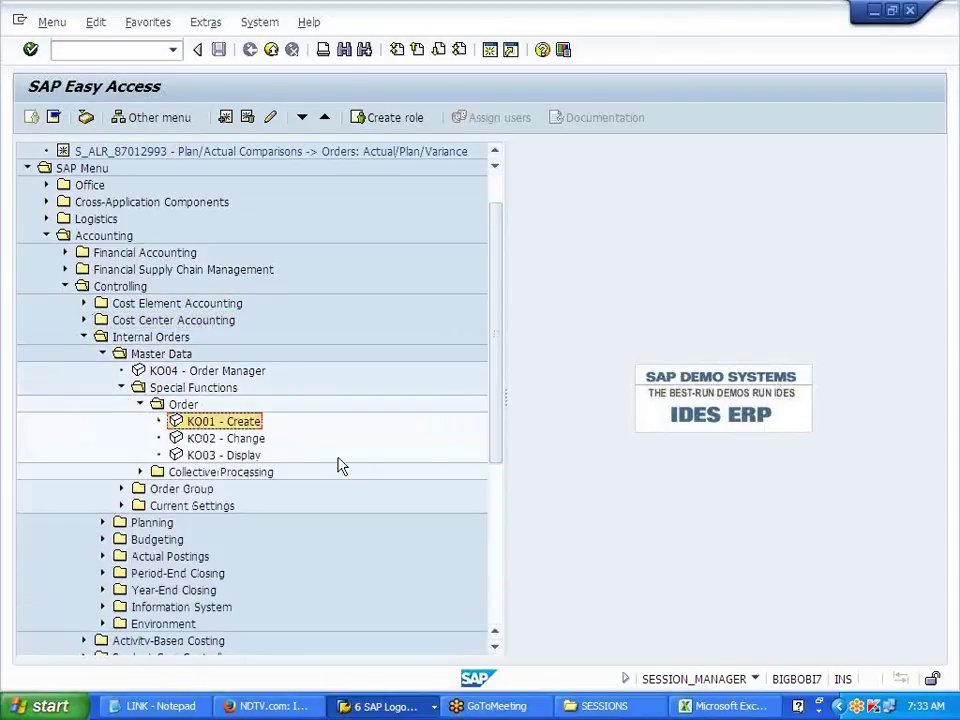
Step: In the Excel CONTROLLING sheet, note "CREATION OF INTERNAL ORDER MASTER DATA" in D156 and "CREATED BASED ON ORDER TYPE" in D158
left_click(690, 708)
scroll(290, 540, "down", 1)
left_click(276, 505)
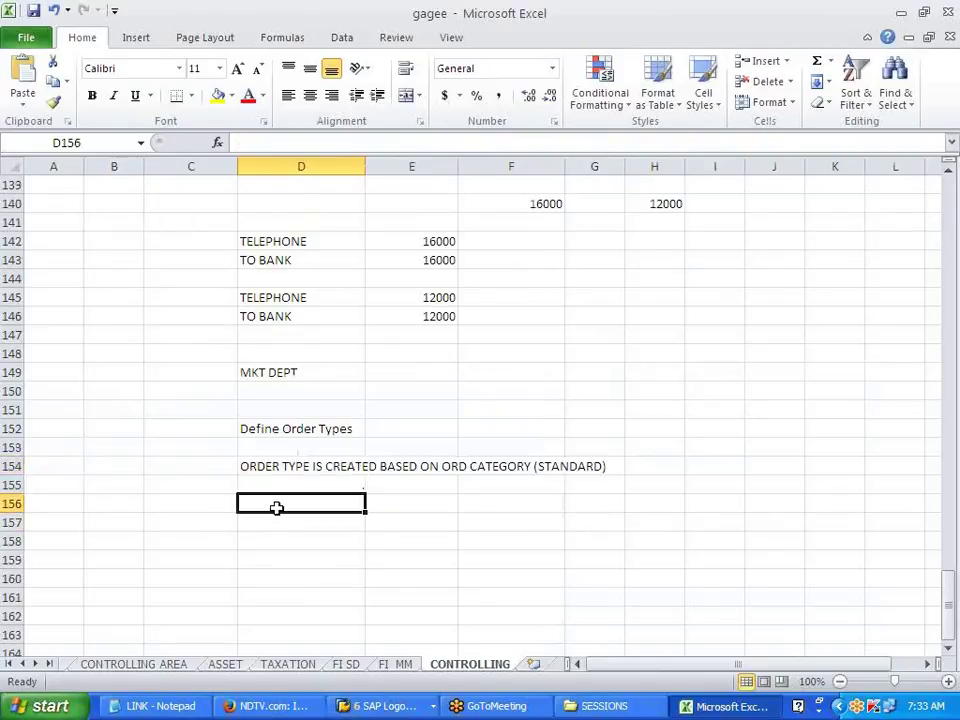
type("CREAT")
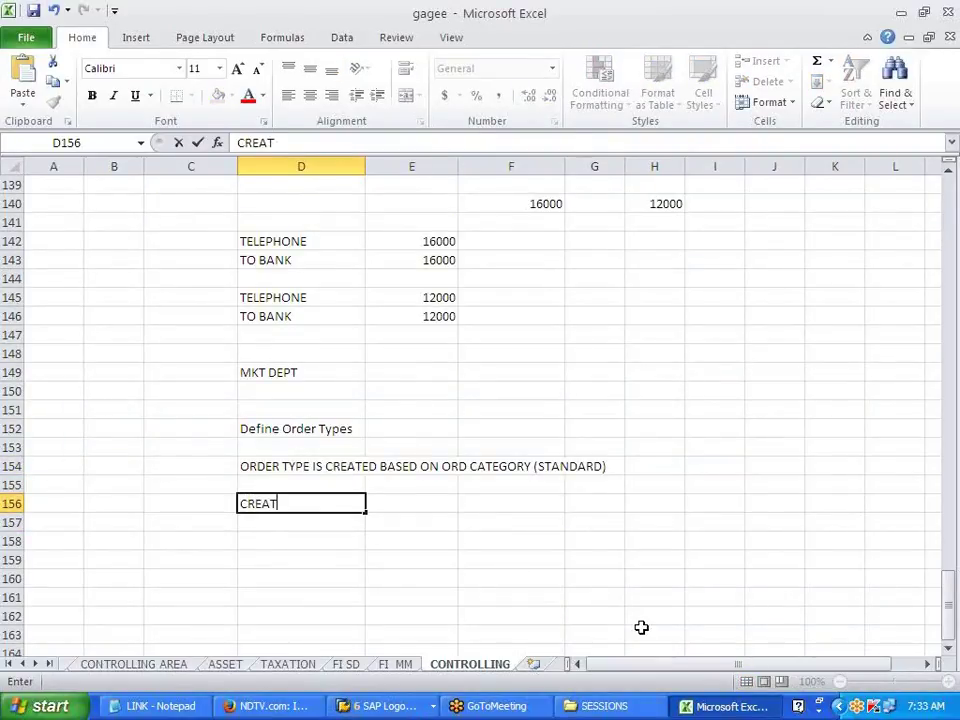
type("ION OF")
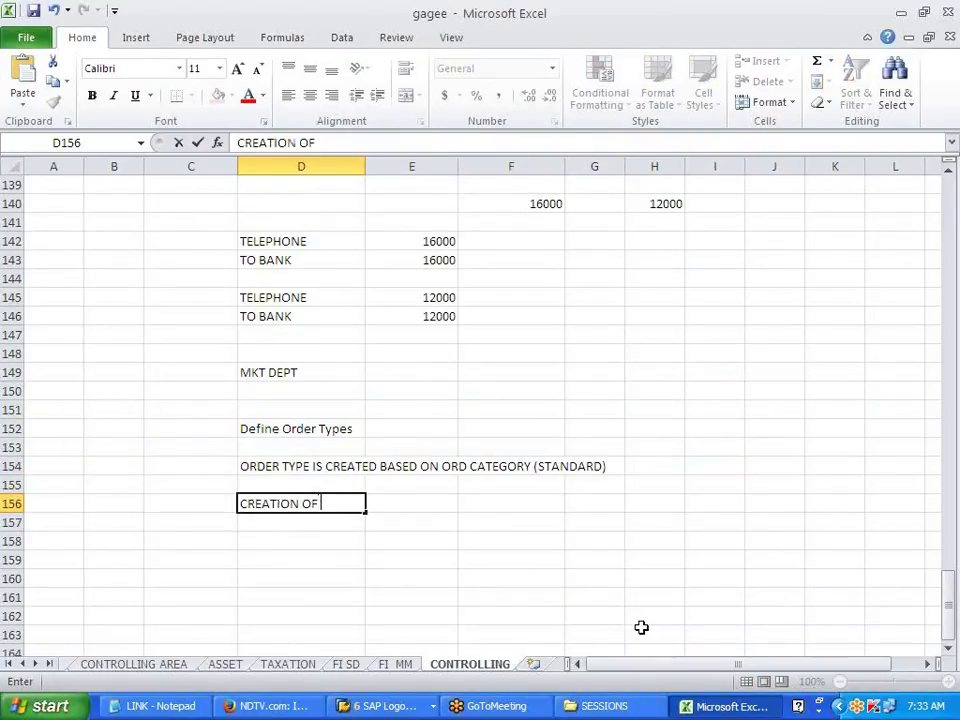
type(" INTERNAL ORDER ")
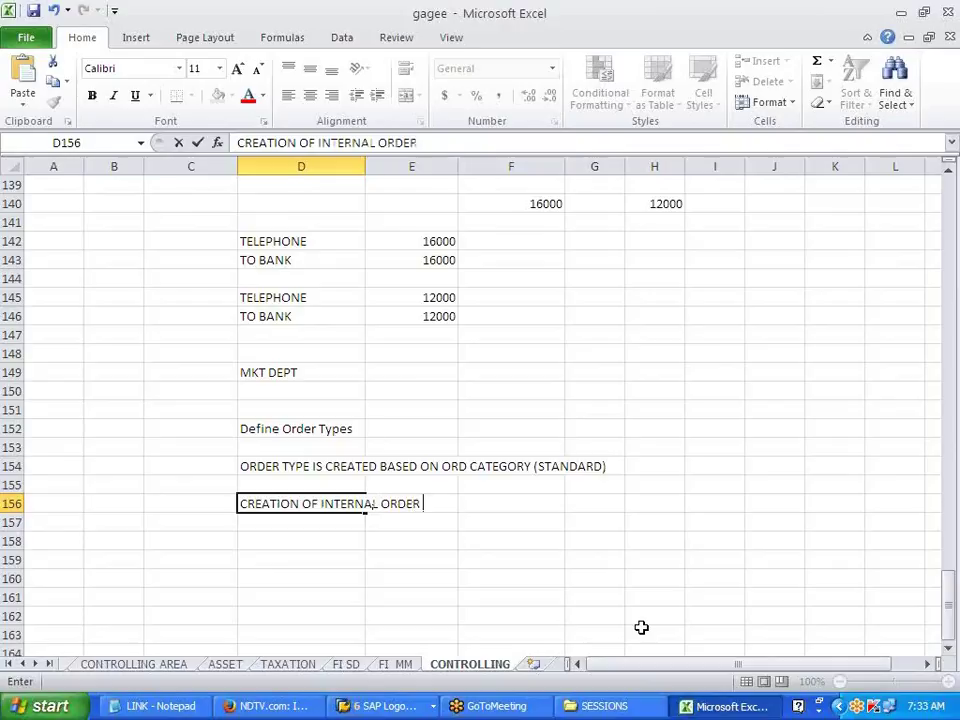
type("MASTER DATA")
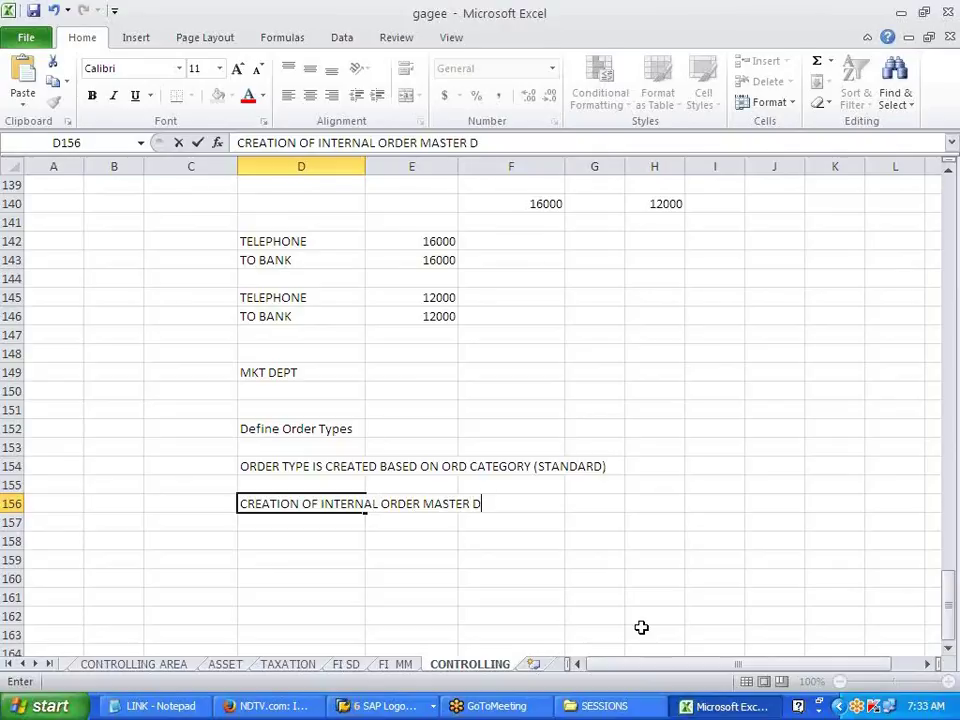
key("Return")
key("Return")
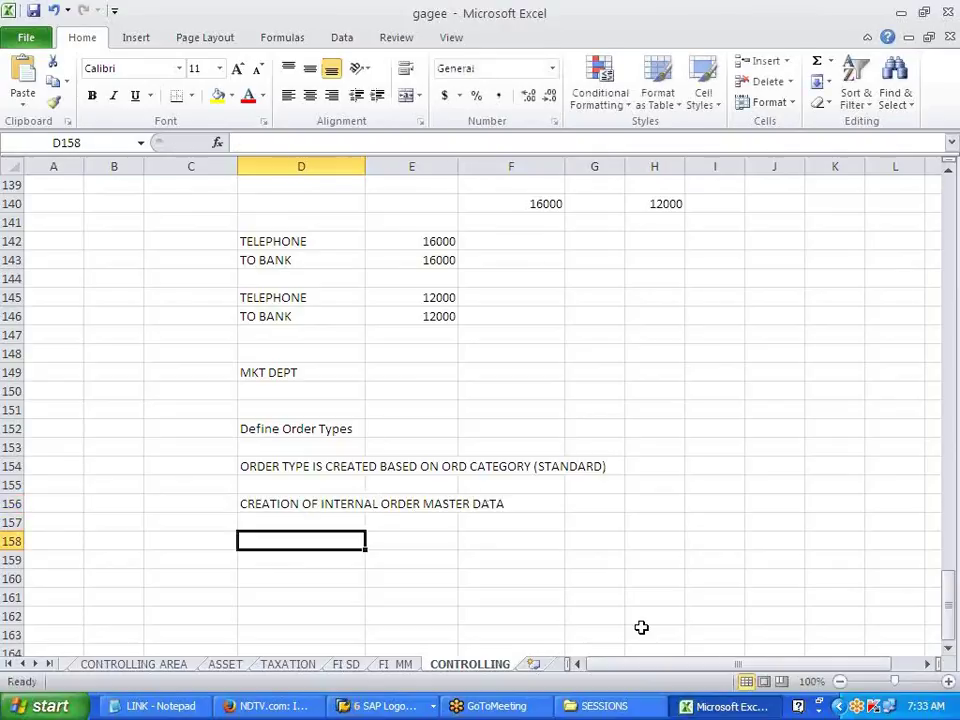
type("CREATED BASED ON ORDER TYPE")
left_click(619, 577)
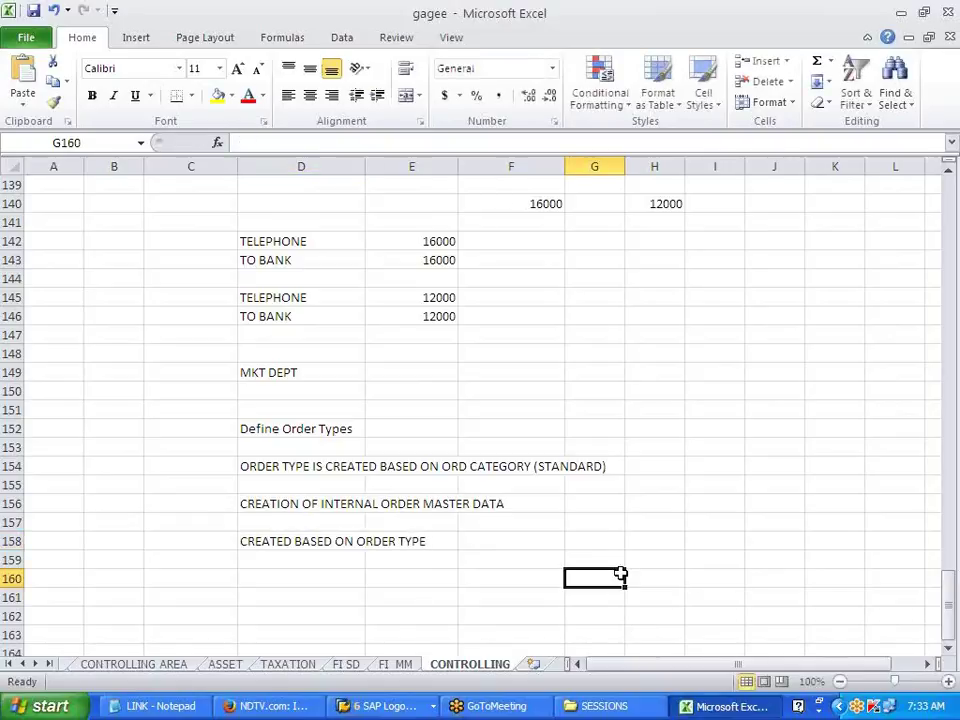
Step: Back in SAP, start an internal order of type J700, describe it as TELEPHONE NO. with the phone number, and set business area J700
key("alt+Tab")
double_click(228, 430)
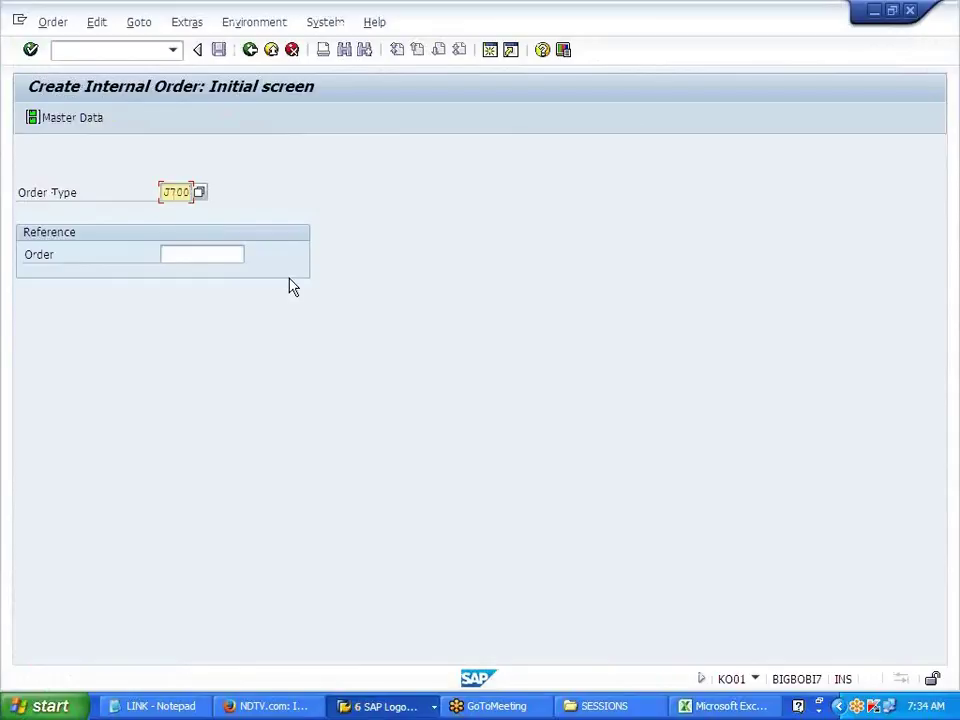
key("Return")
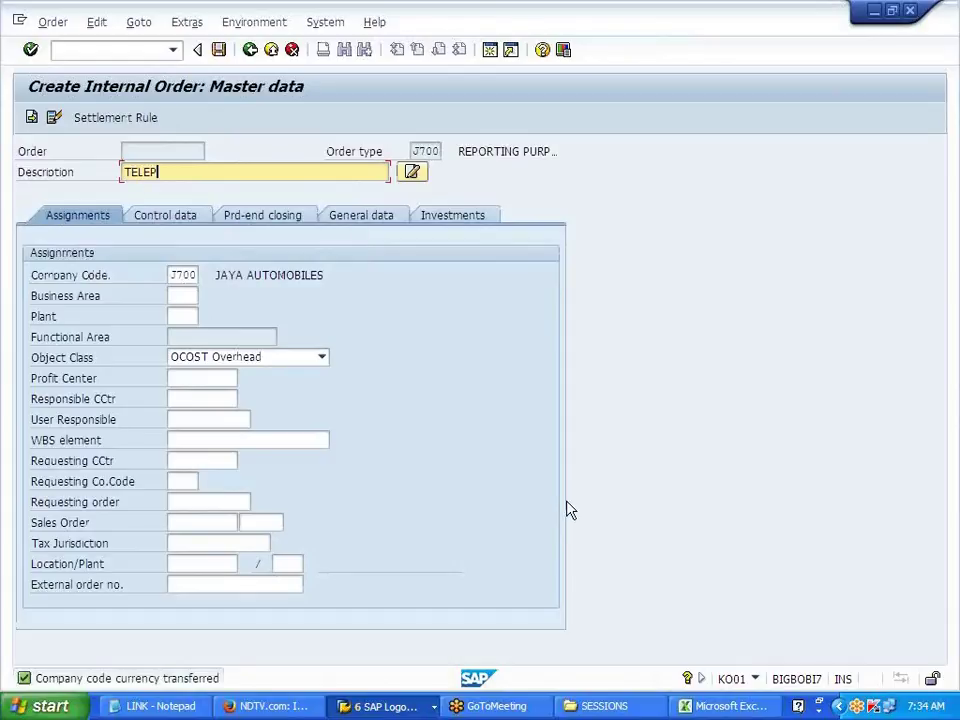
type("ONE NO. 123456")
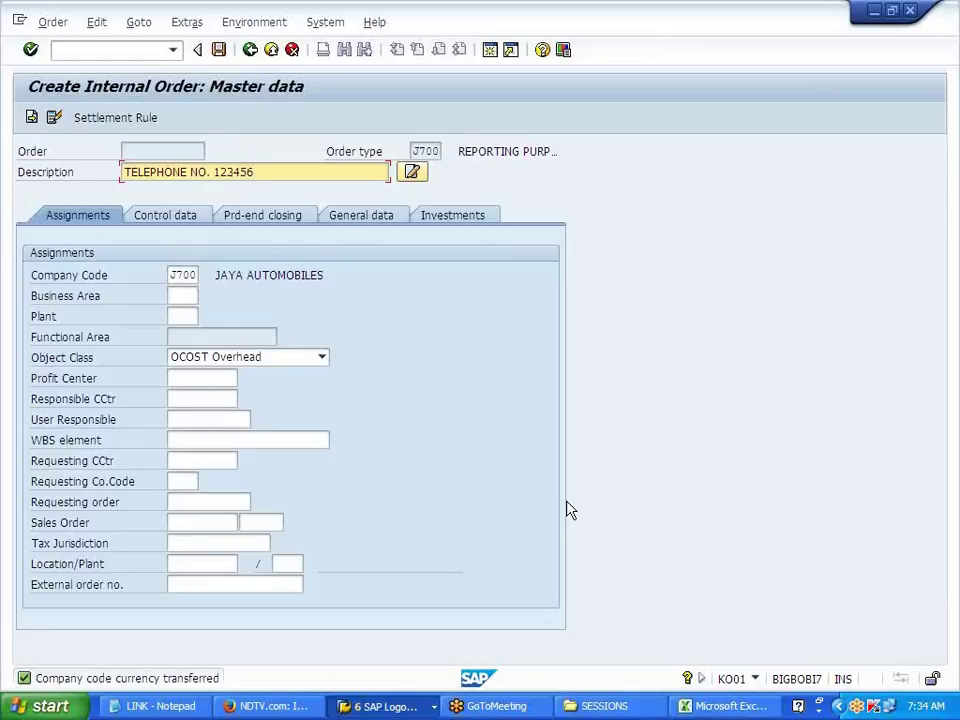
left_click(178, 296)
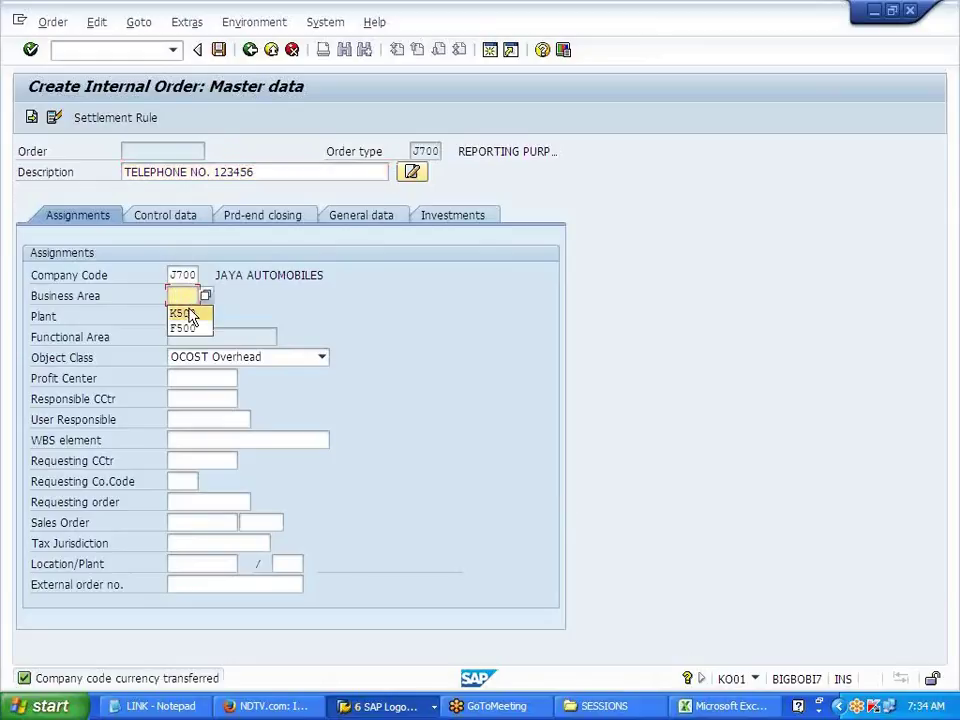
left_click(184, 298)
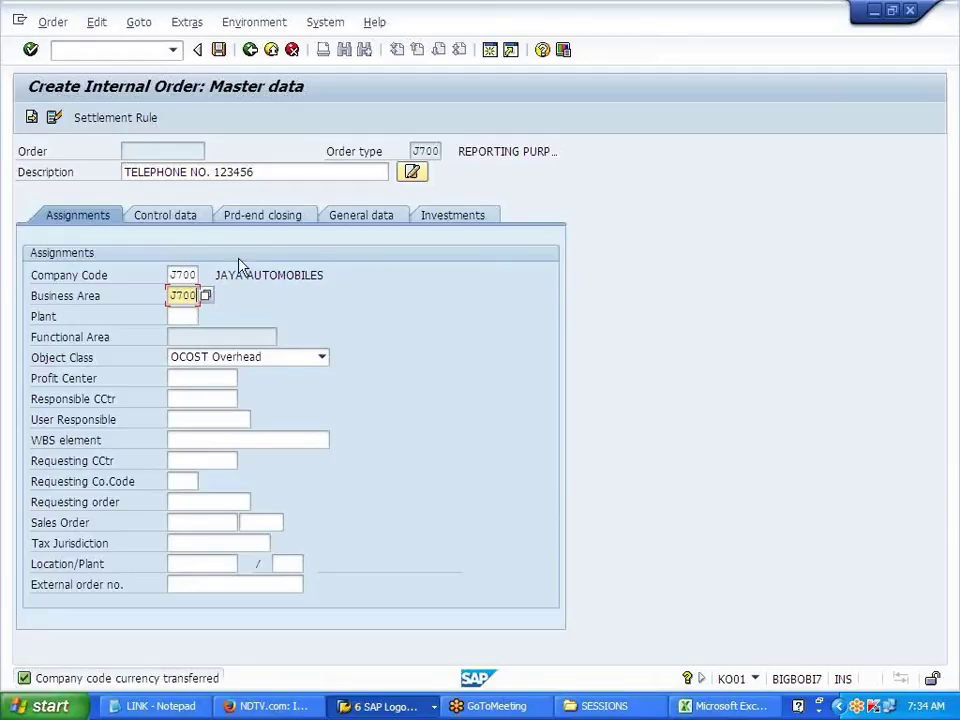
Step: Open the new order's control data and review the statistical versus real order notes in the Excel sheet
left_click(173, 214)
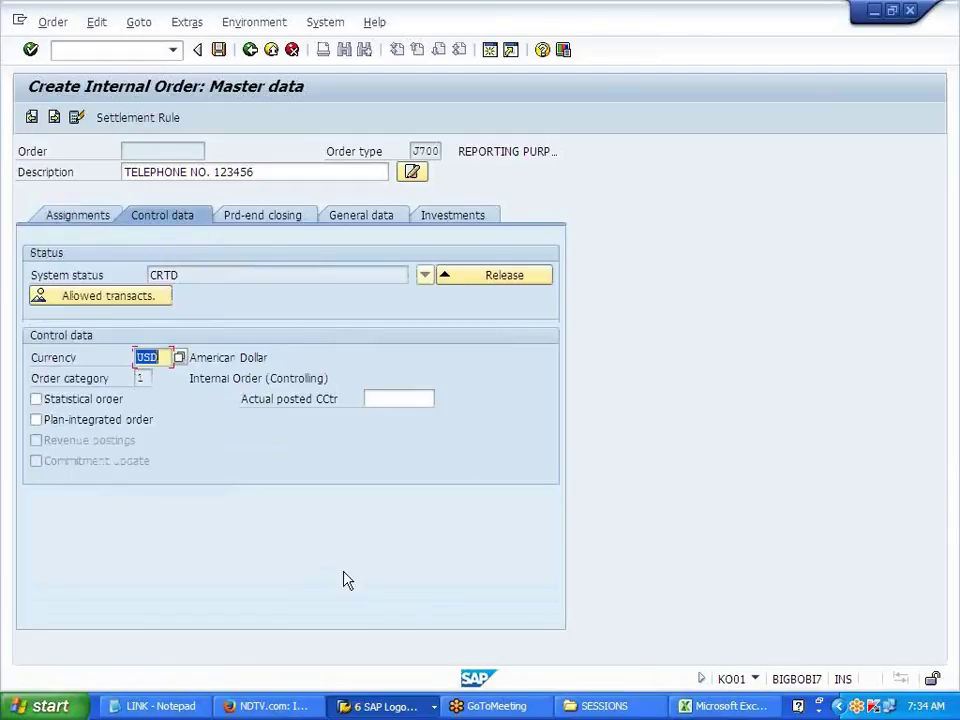
left_click(722, 706)
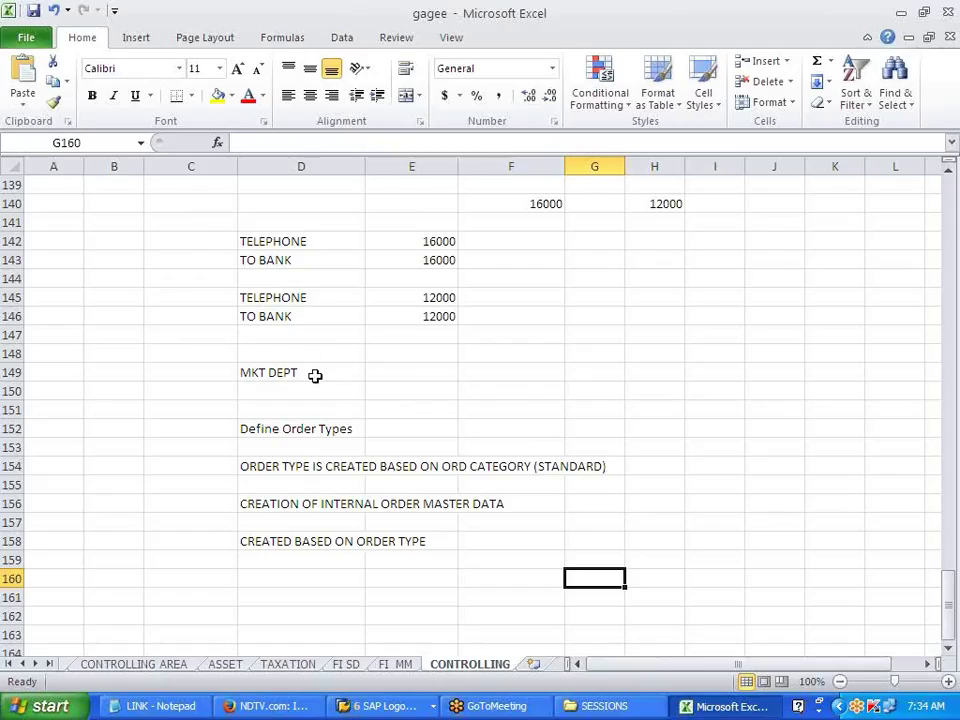
scroll(315, 375, "up", 4)
left_click(277, 188)
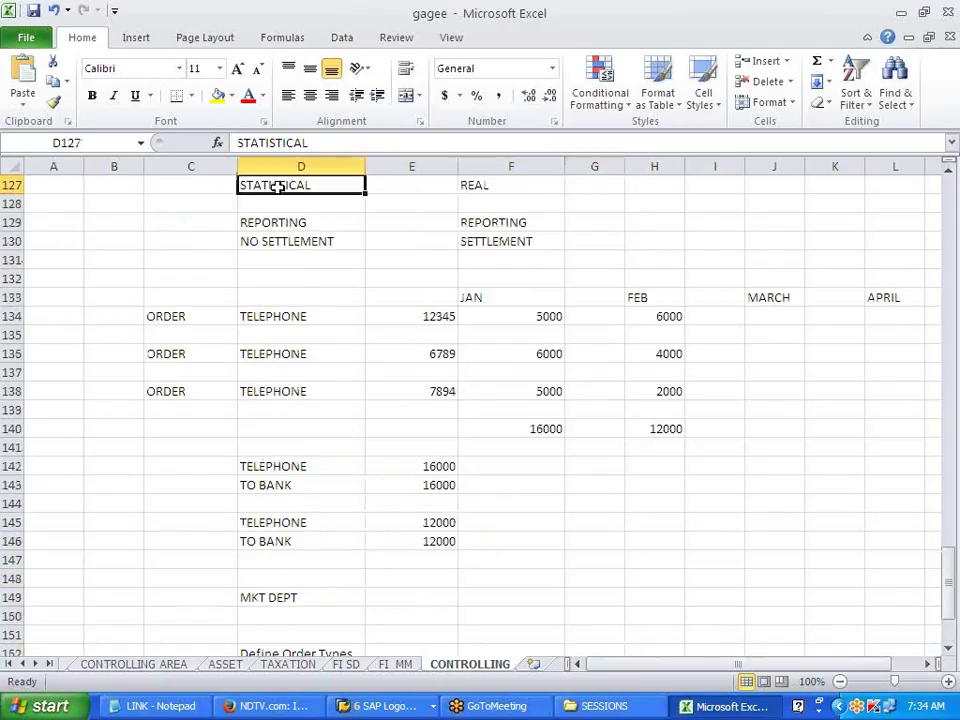
scroll(350, 310, "up", 3)
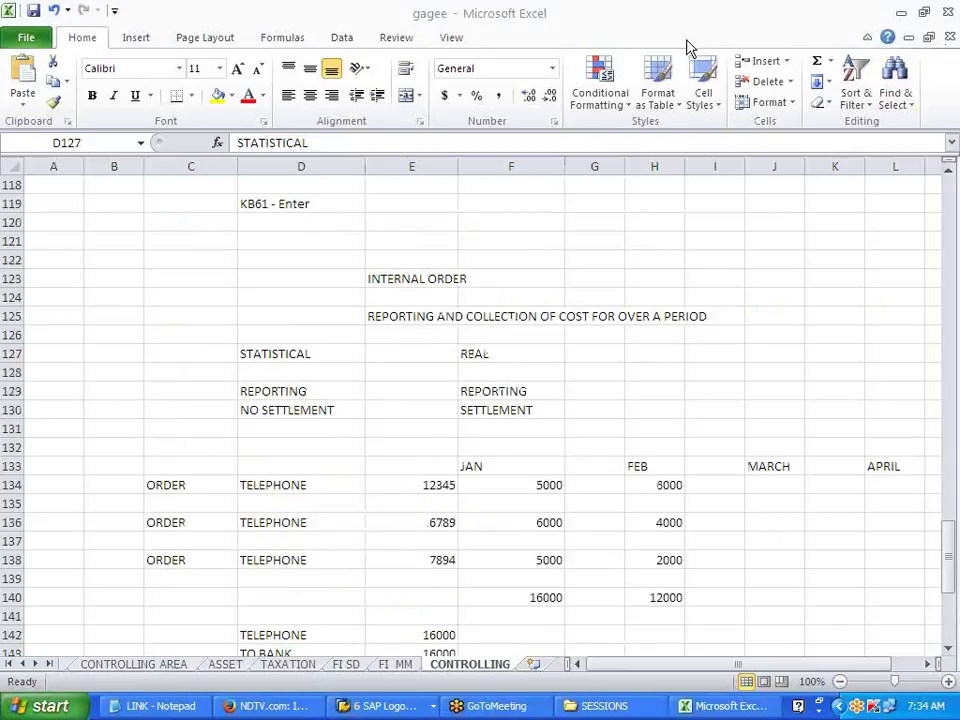
left_click(367, 450)
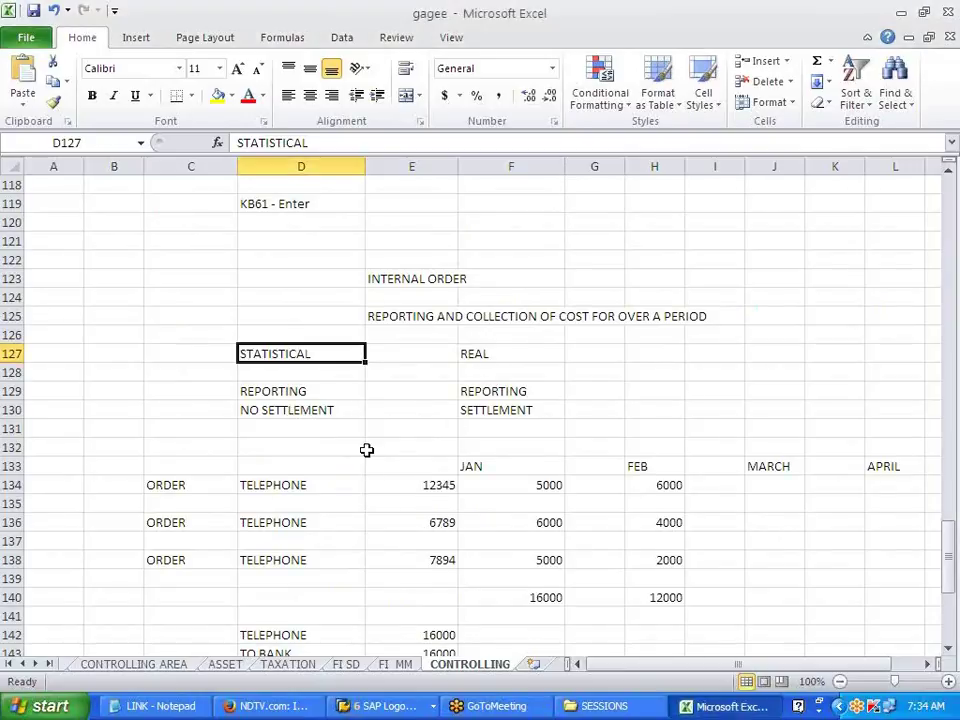
scroll(392, 492, "down", 4)
key("alt+Tab")
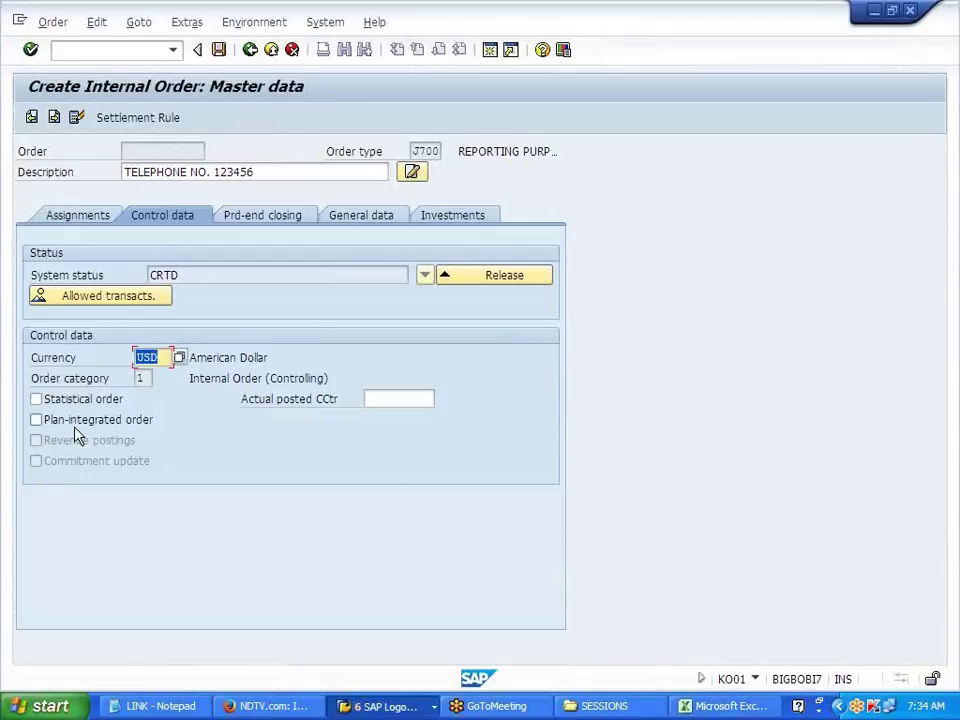
Step: Mark the new internal order as a statistical order in its control data and save it
left_click(58, 401)
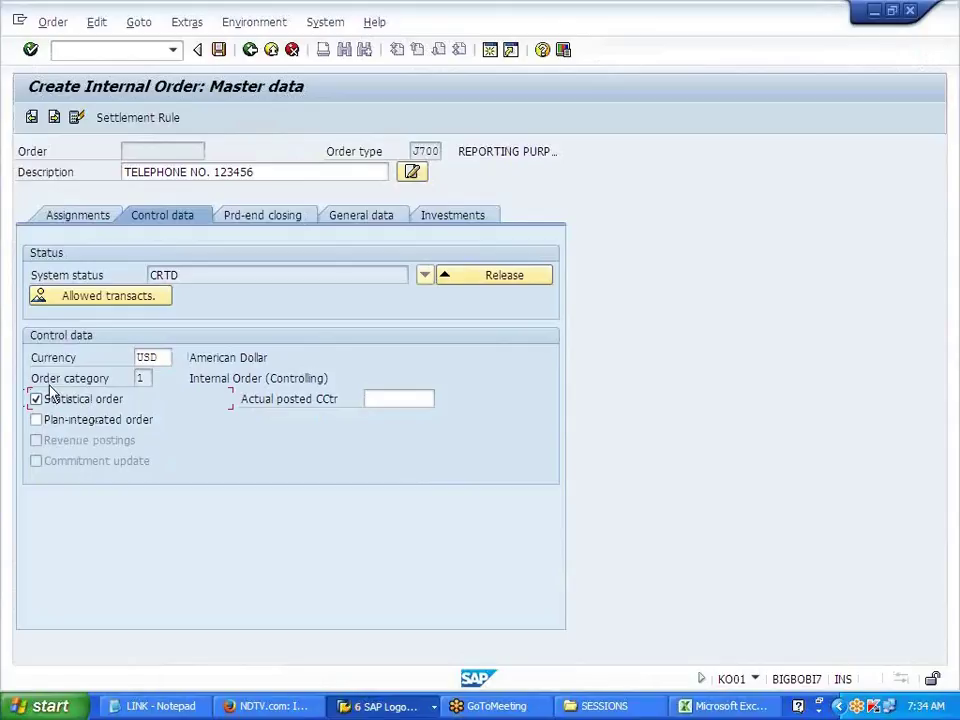
left_click(88, 220)
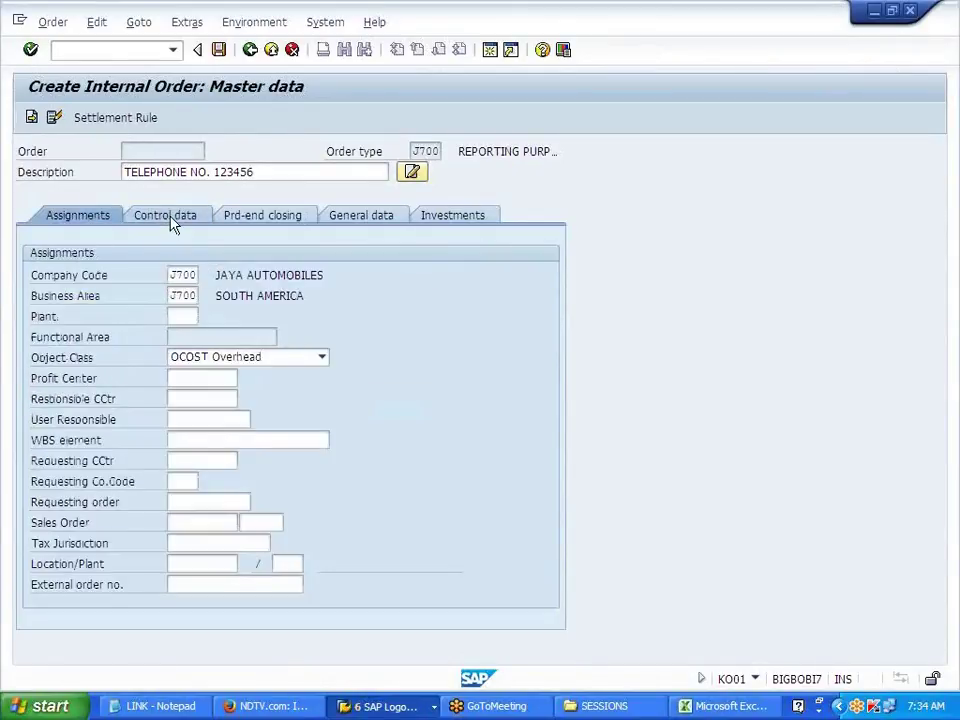
left_click(172, 220)
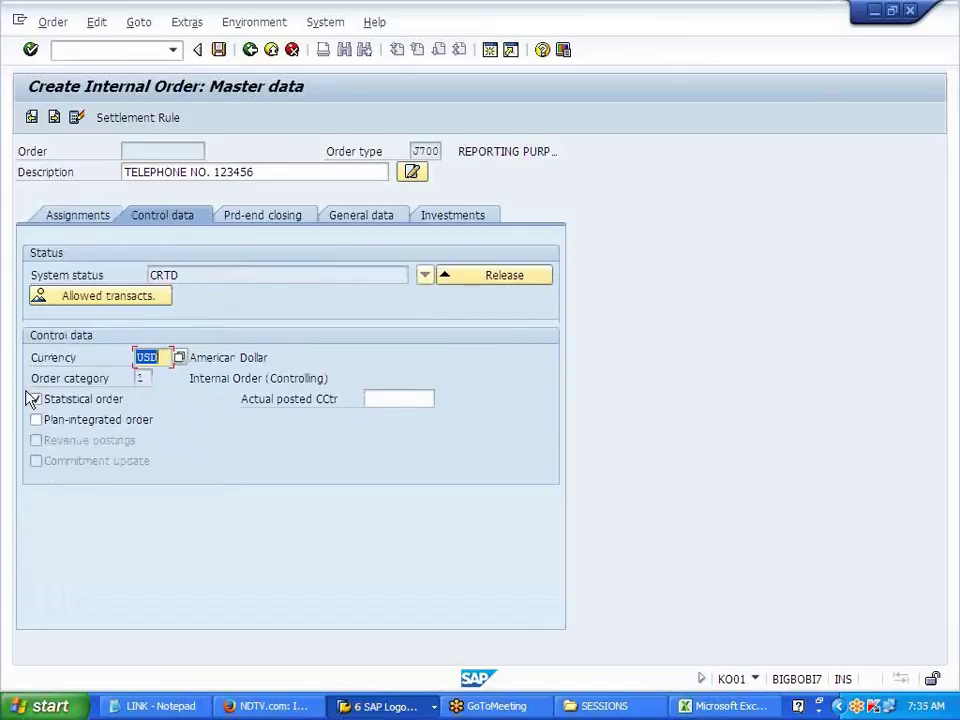
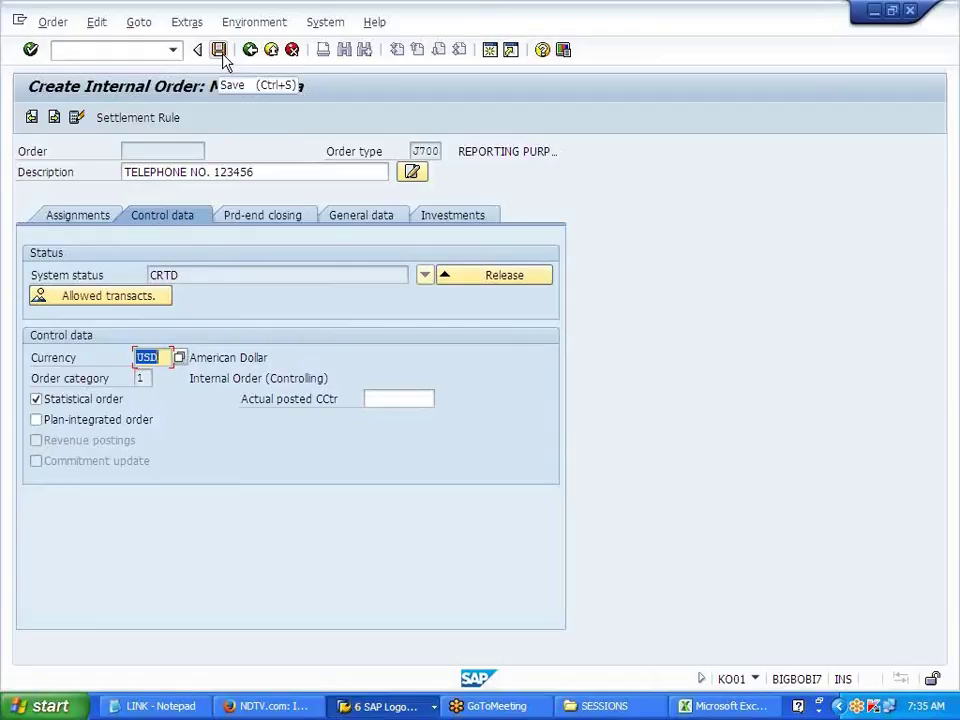
left_click(222, 54)
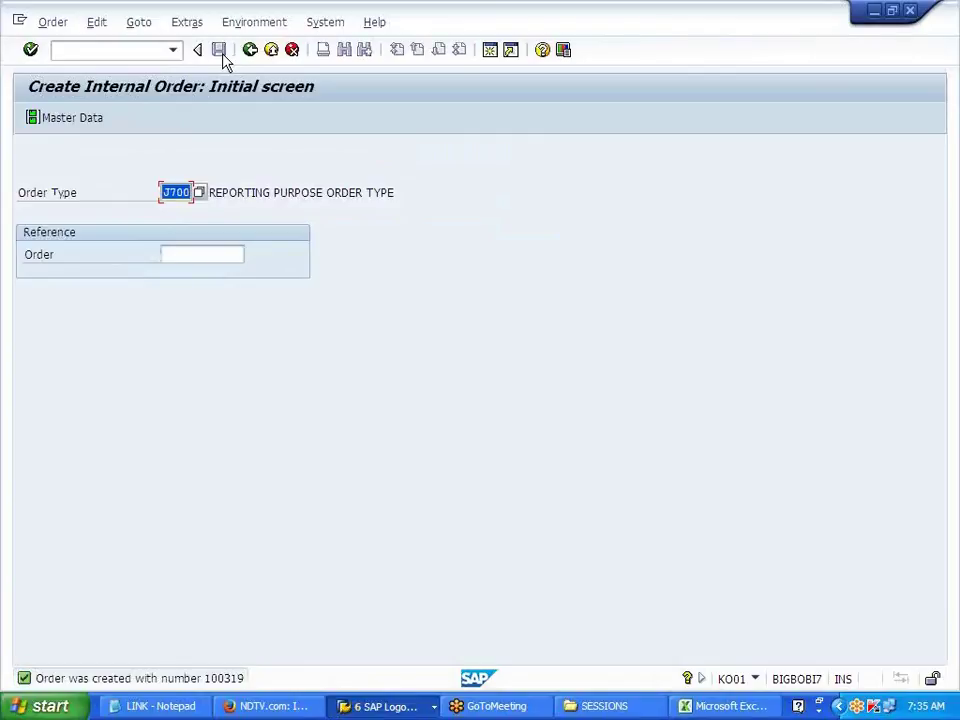
Step: Open the saved internal order in change mode, examine the system status in its control data, and return to SAP Easy Access
left_click(54, 24)
left_click(74, 88)
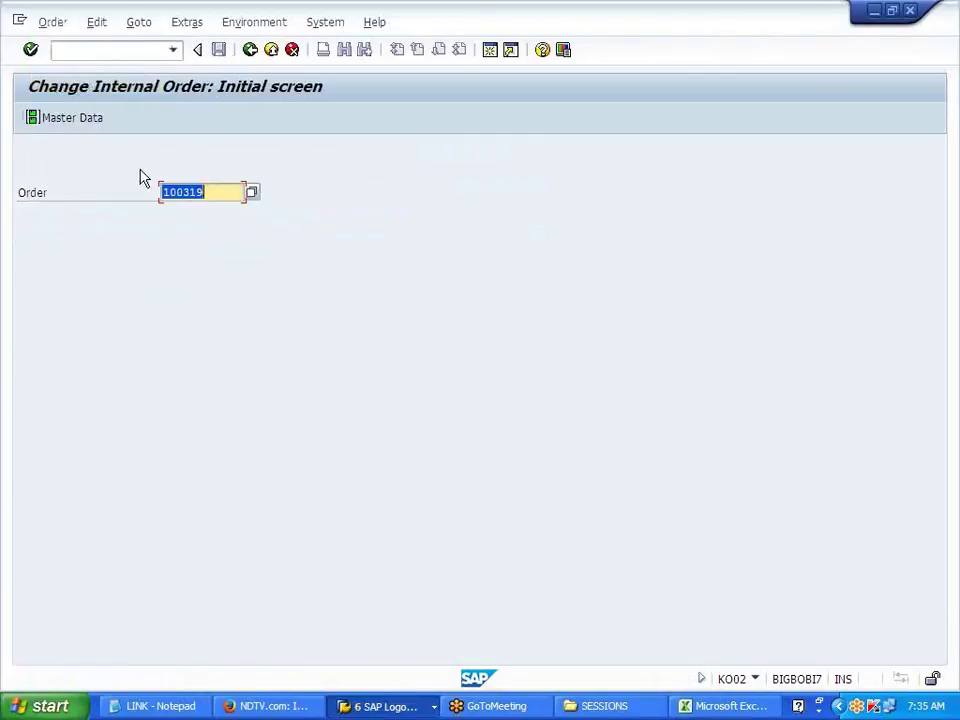
key("Return")
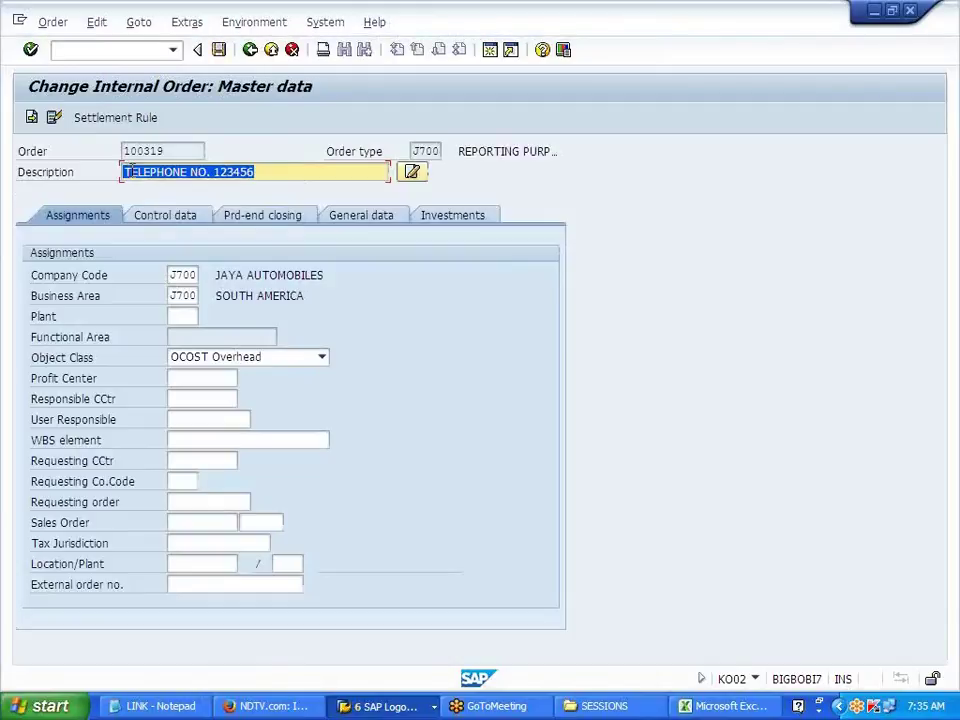
left_click(168, 217)
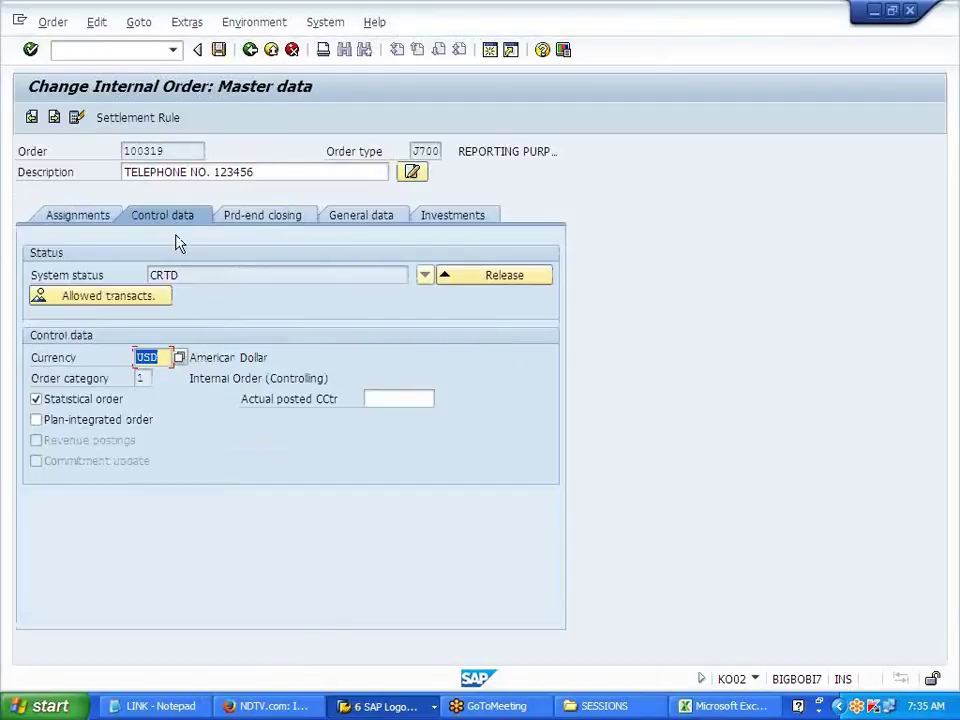
left_click_drag(182, 275, 147, 275)
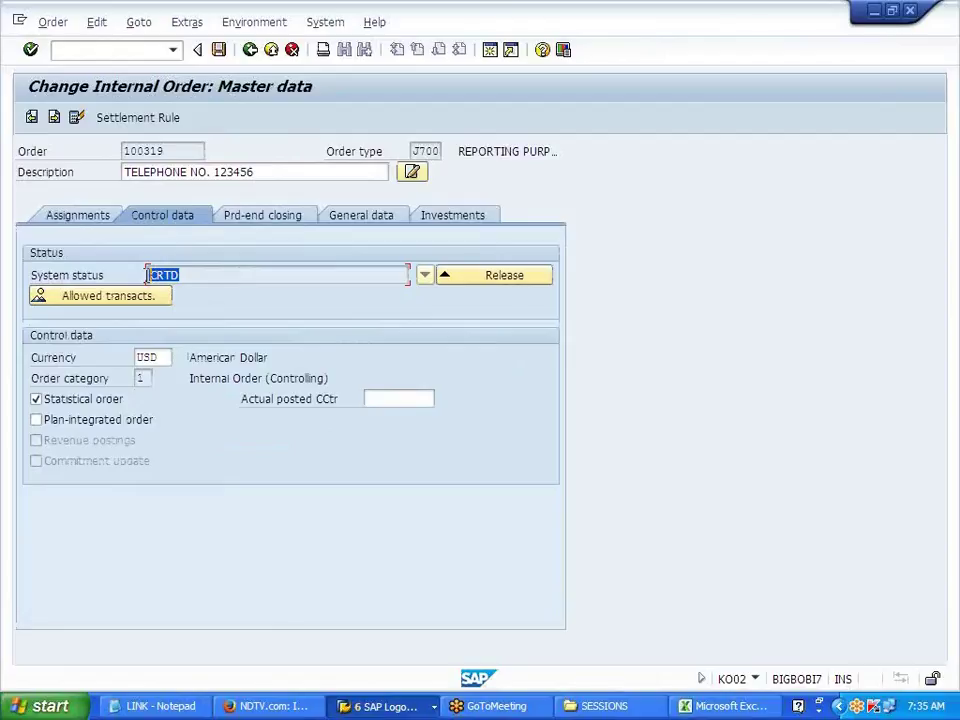
left_click(251, 52)
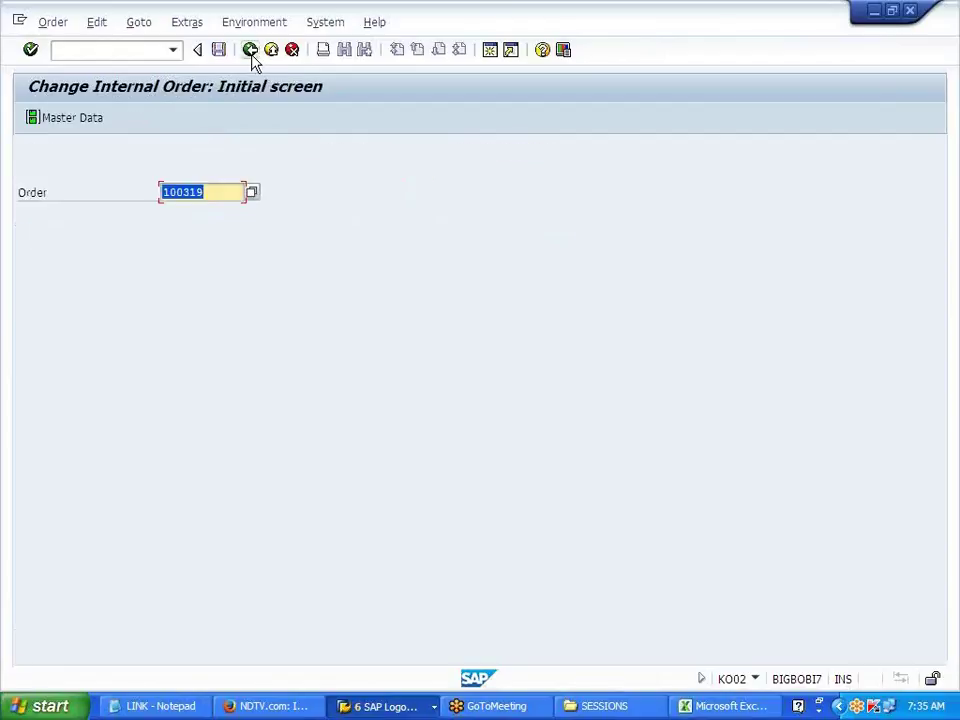
left_click(251, 52)
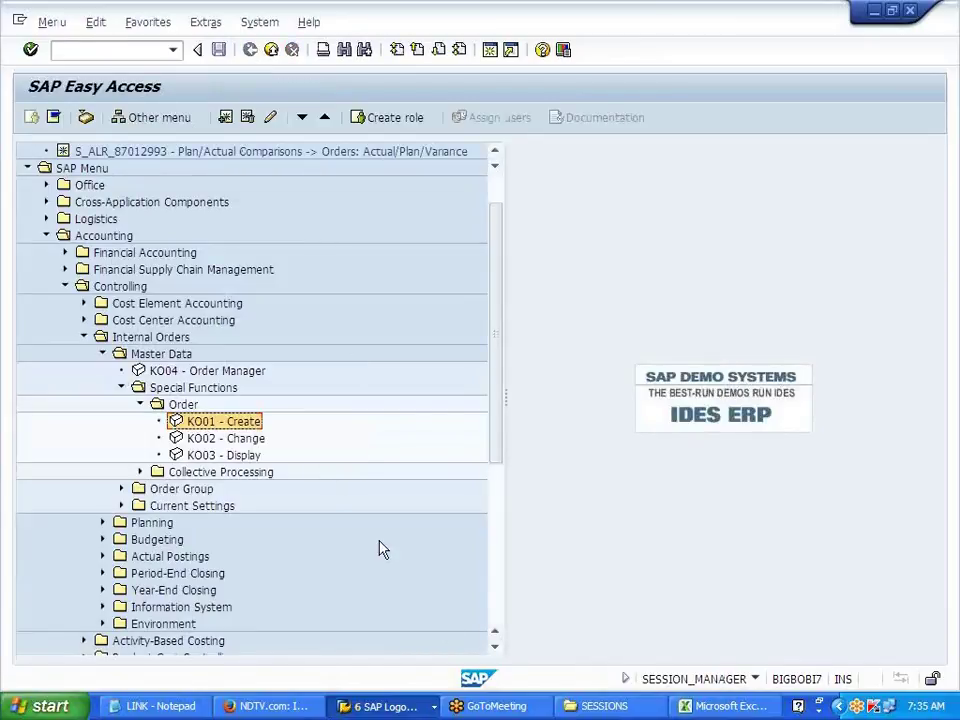
Step: Open the order type definitions in the implementation guide and display the details of order type J700
left_click(414, 710)
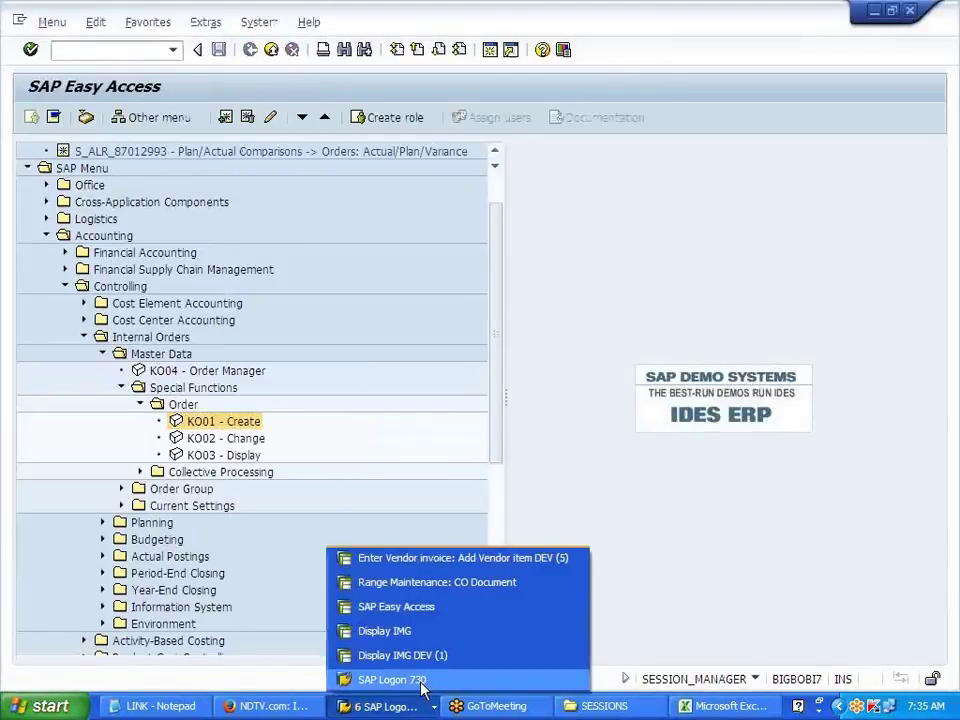
left_click(440, 631)
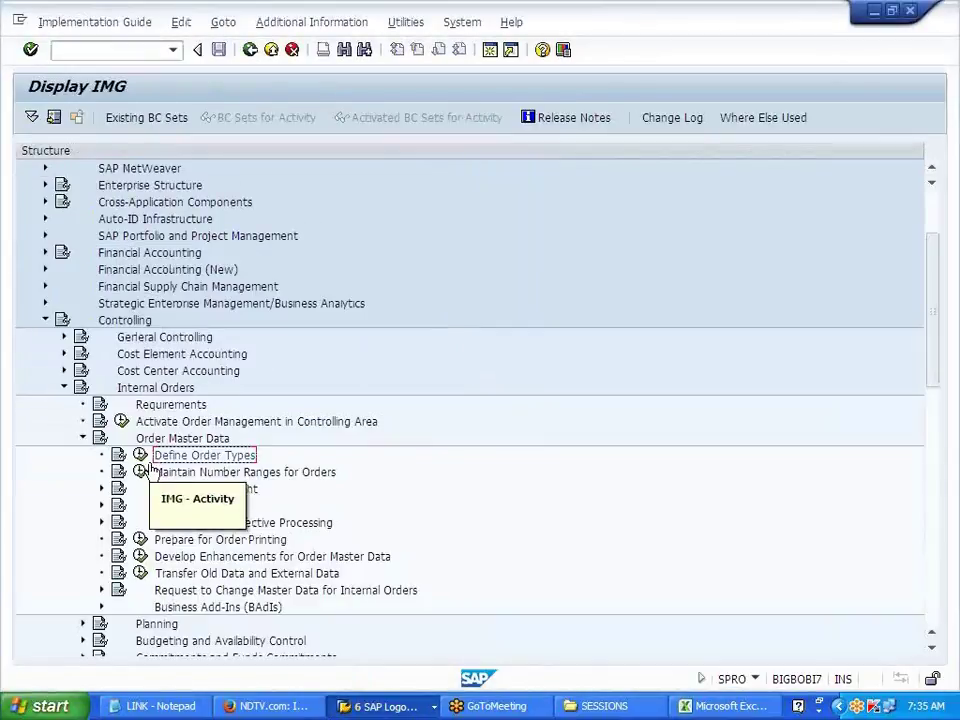
left_click(140, 456)
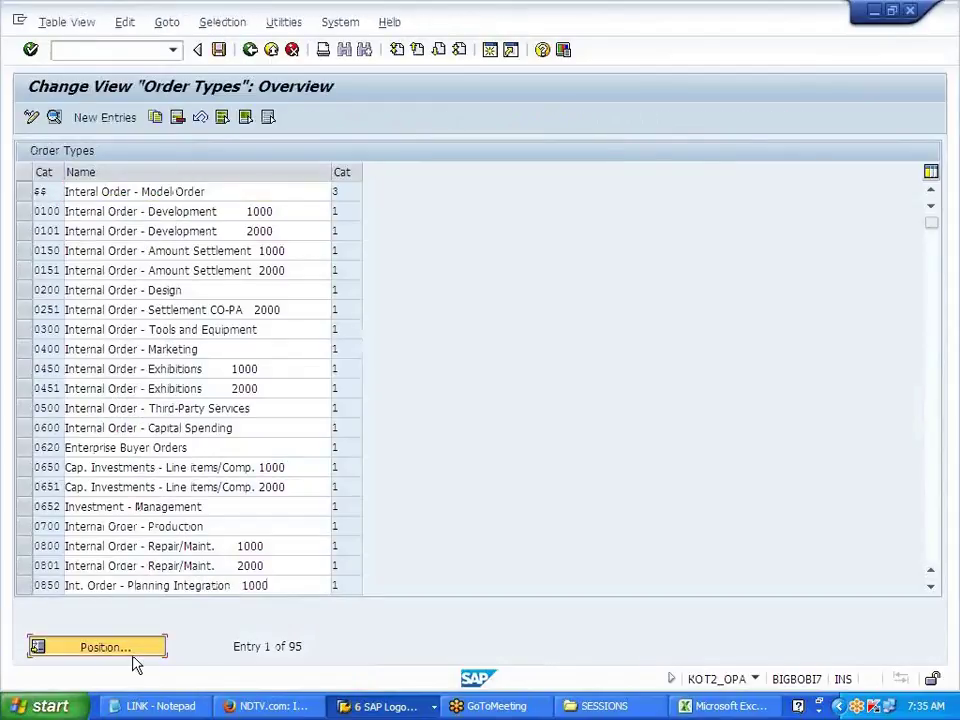
left_click(128, 650)
type("J700")
key("Return")
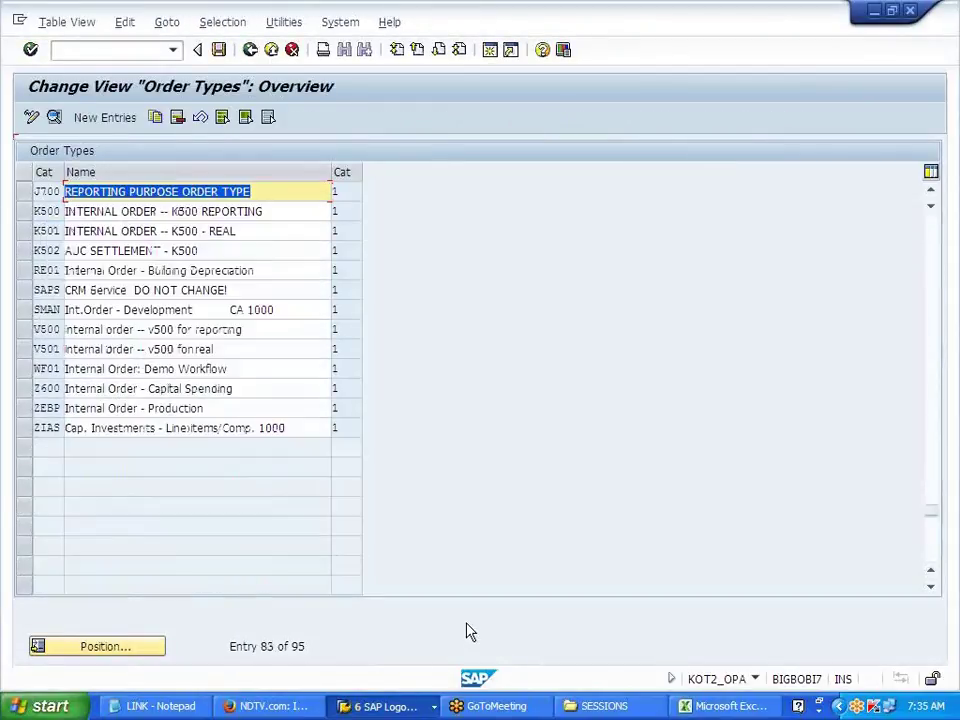
double_click(206, 192)
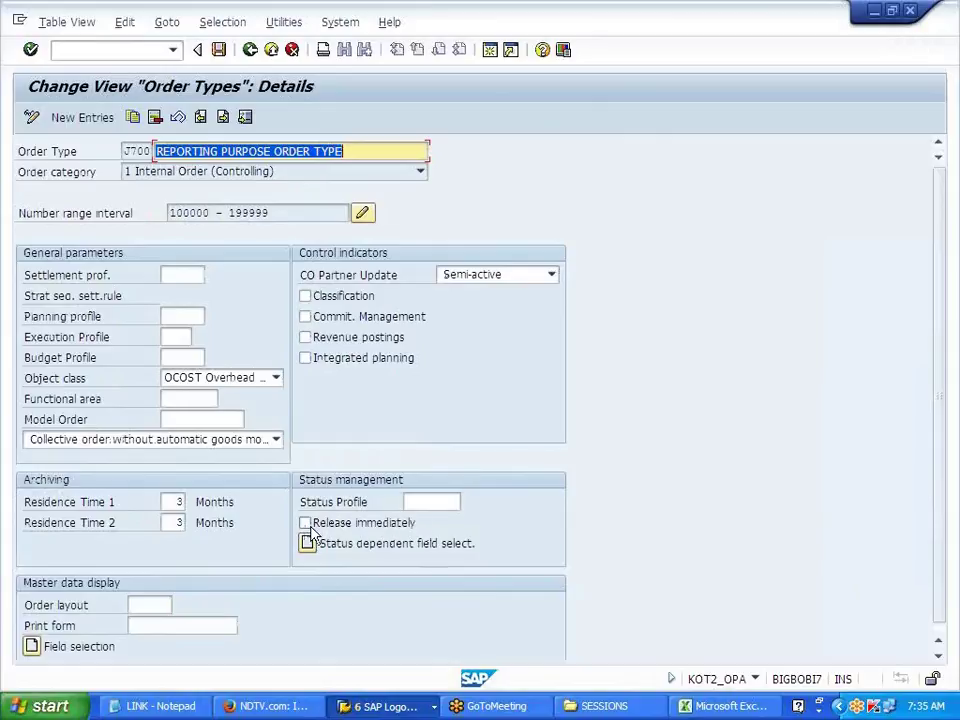
Step: Set order type J700 to release immediately, save it under the proposed customizing request, and return to the order type overview
left_click(340, 524)
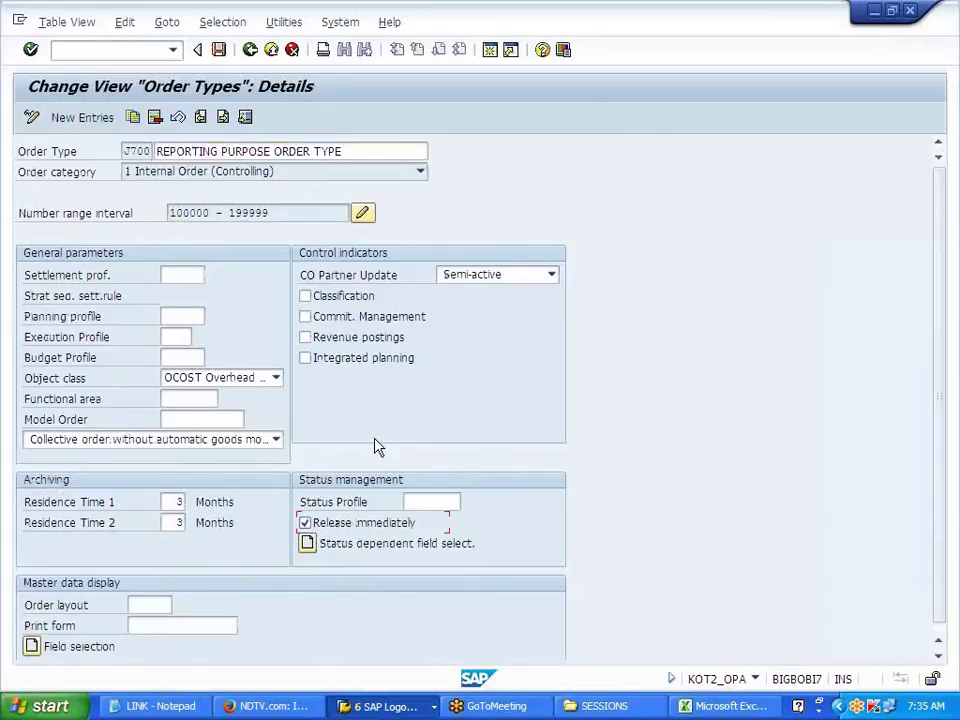
left_click(218, 49)
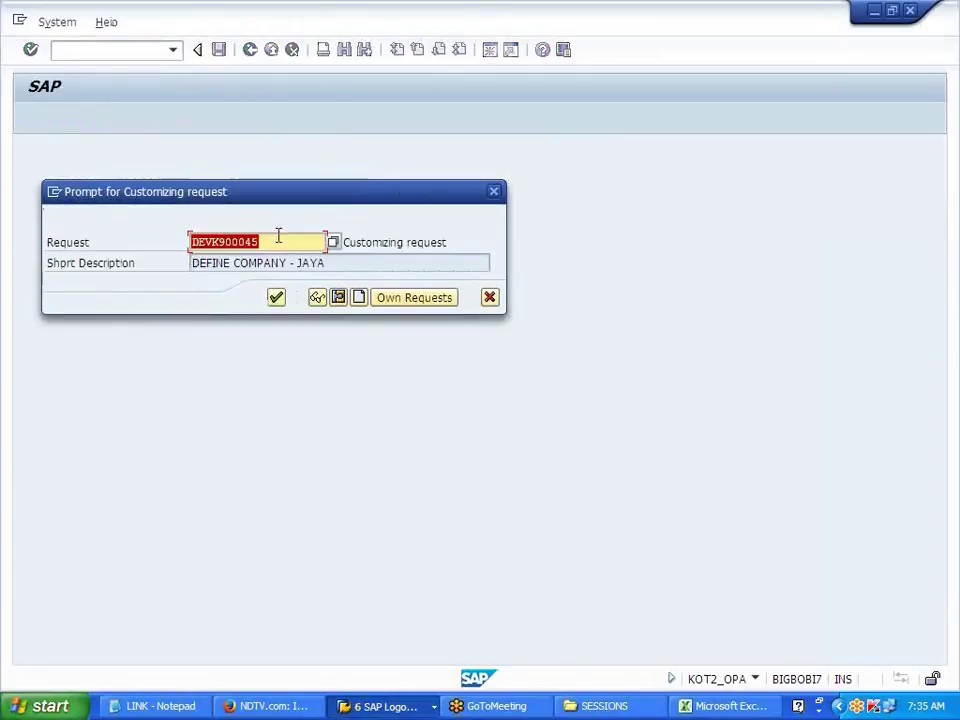
left_click(276, 297)
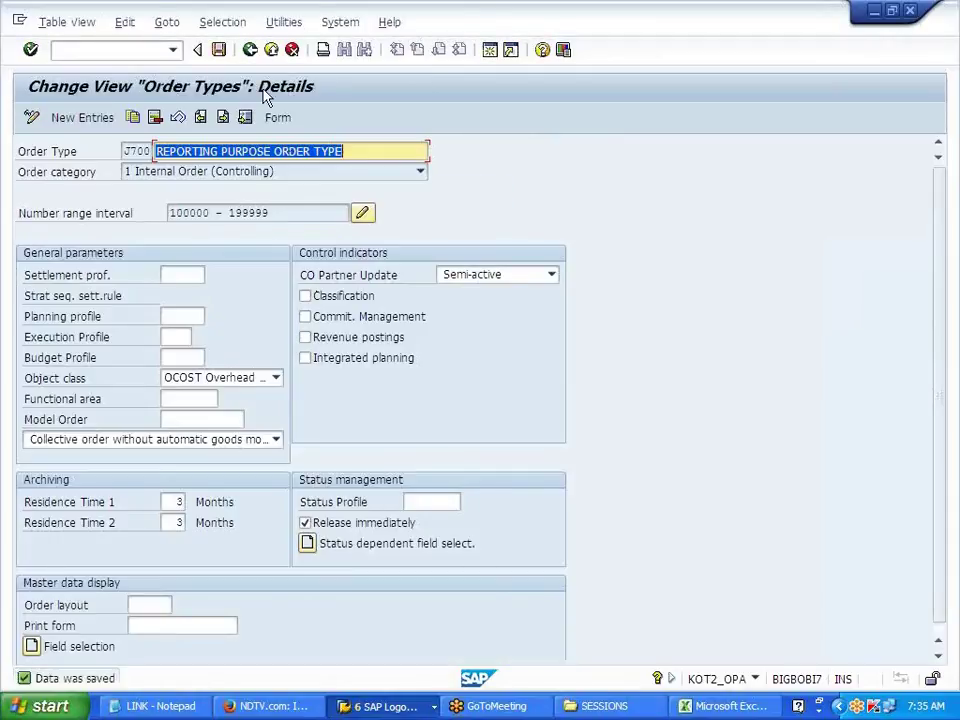
left_click(250, 49)
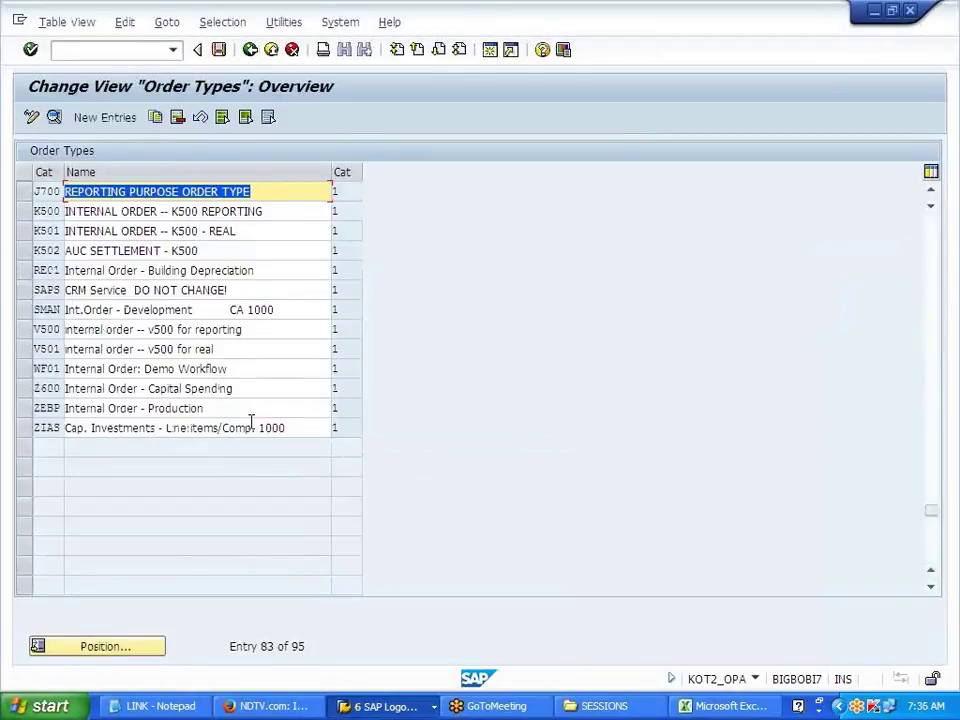
Step: Start another internal order of type J700 from SAP Easy Access and describe it as TELEPHONE NO. with the second phone number
key("alt+Tab")
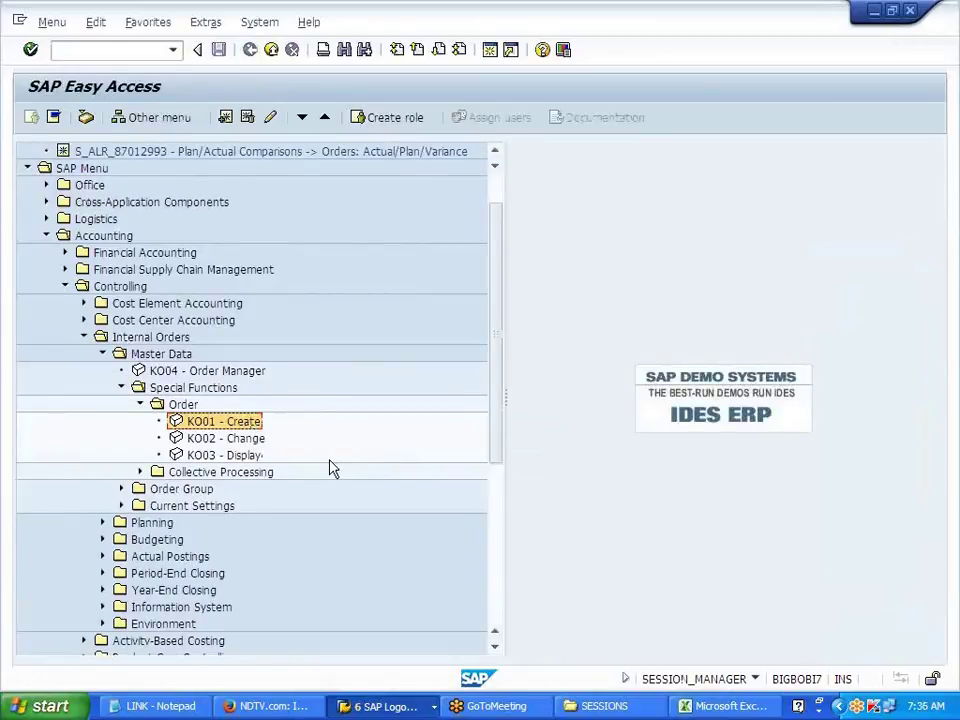
double_click(225, 421)
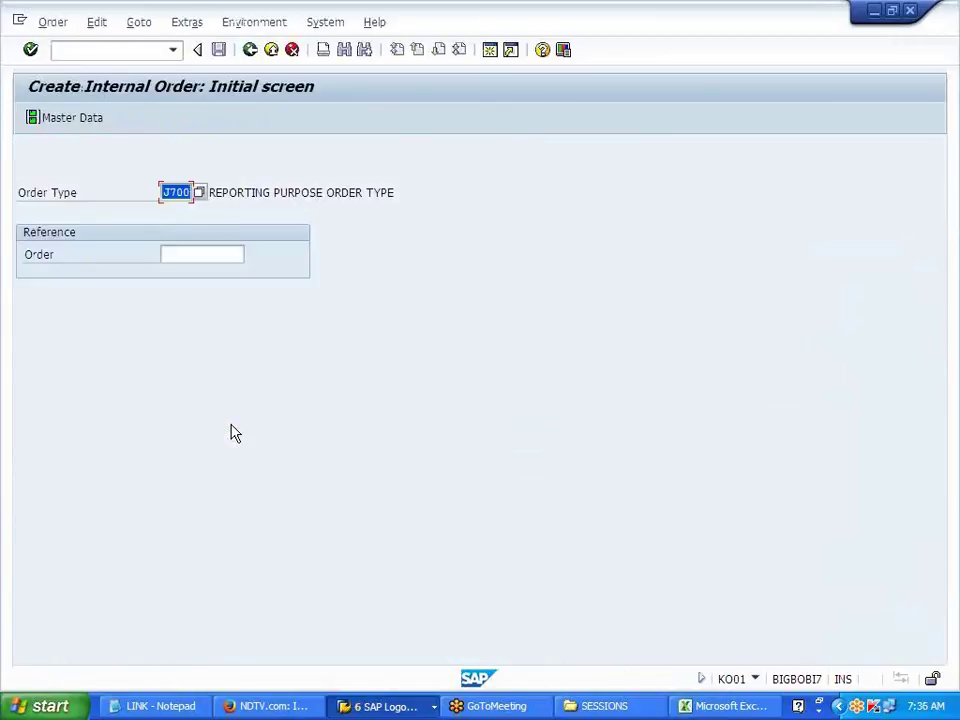
key("Return")
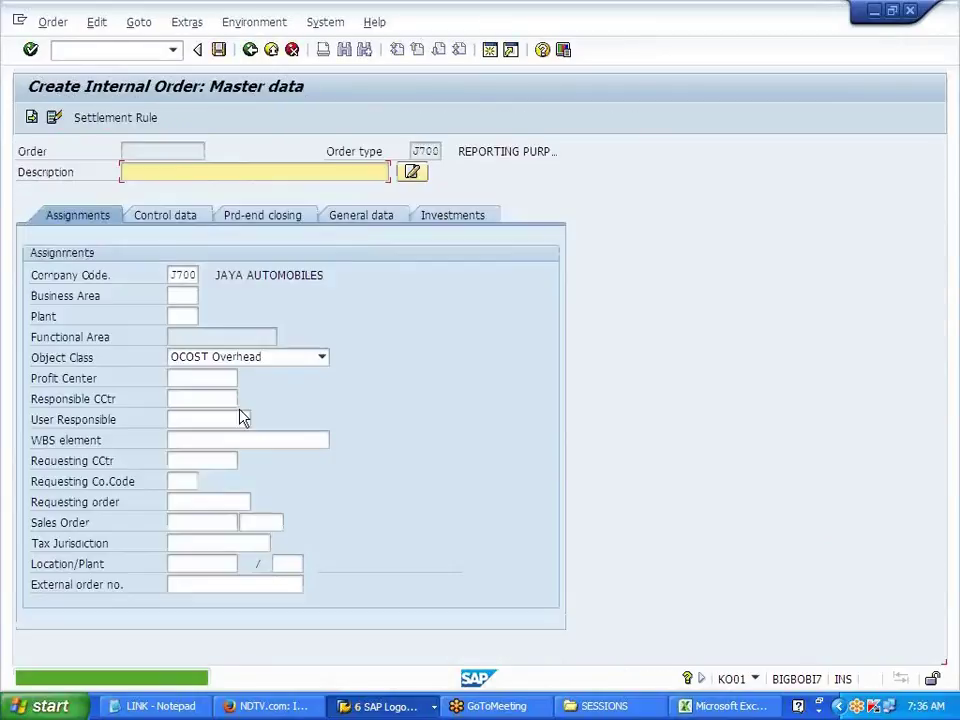
type("T")
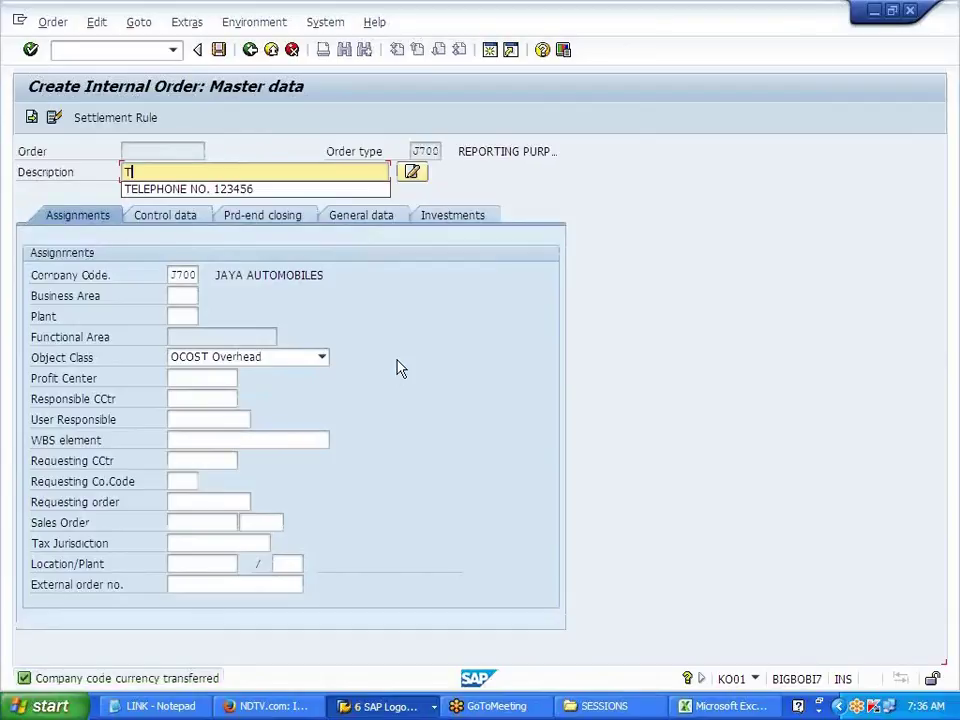
key("Down")
key("BackSpace")
key("BackSpace")
key("BackSpace")
key("BackSpace")
key("BackSpace")
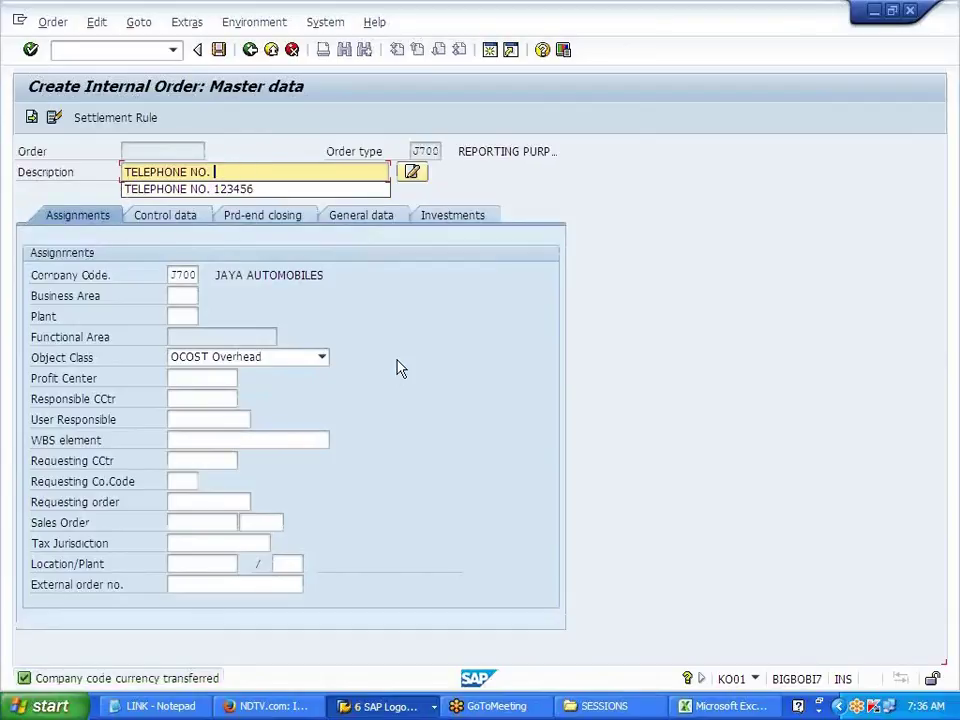
type("78910")
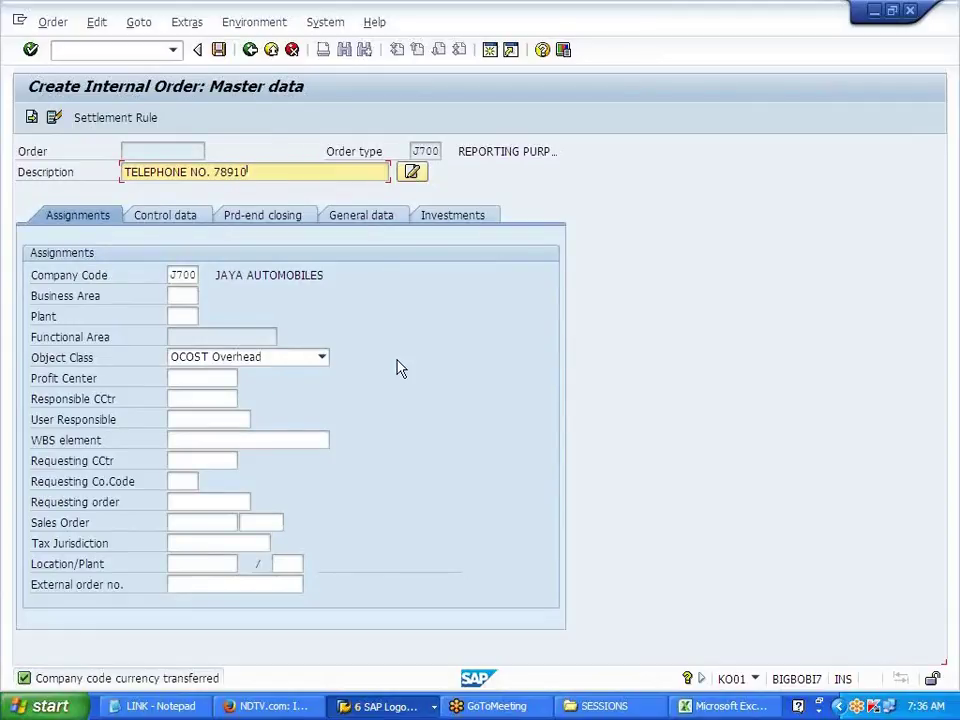
Step: Check the new order's system status in its control data, mark it as a statistical order, and save it
left_click(185, 228)
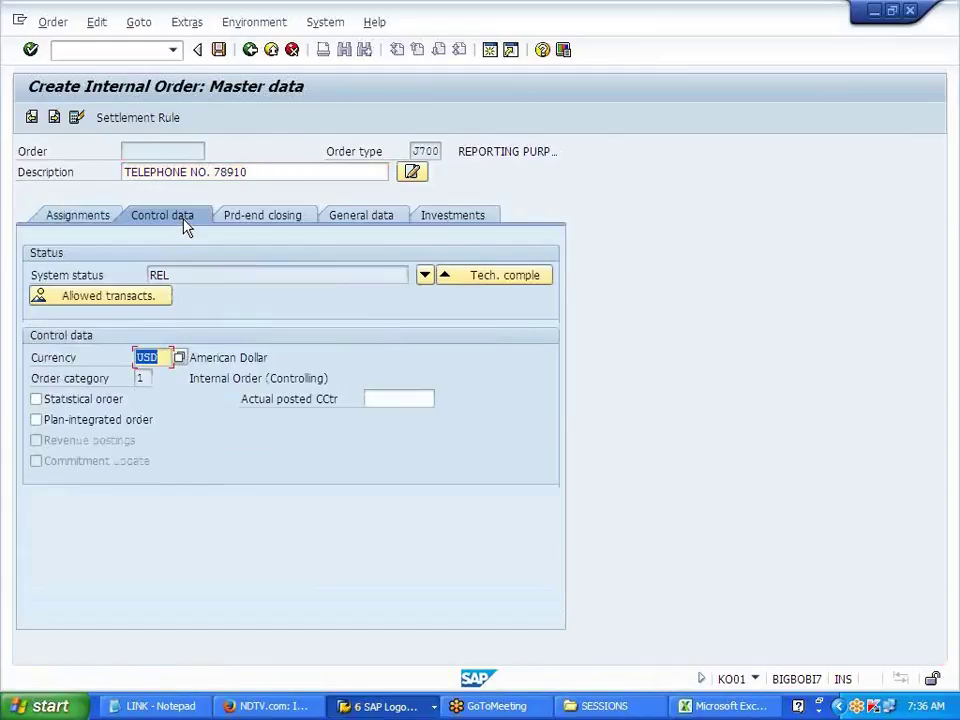
left_click_drag(190, 275, 149, 275)
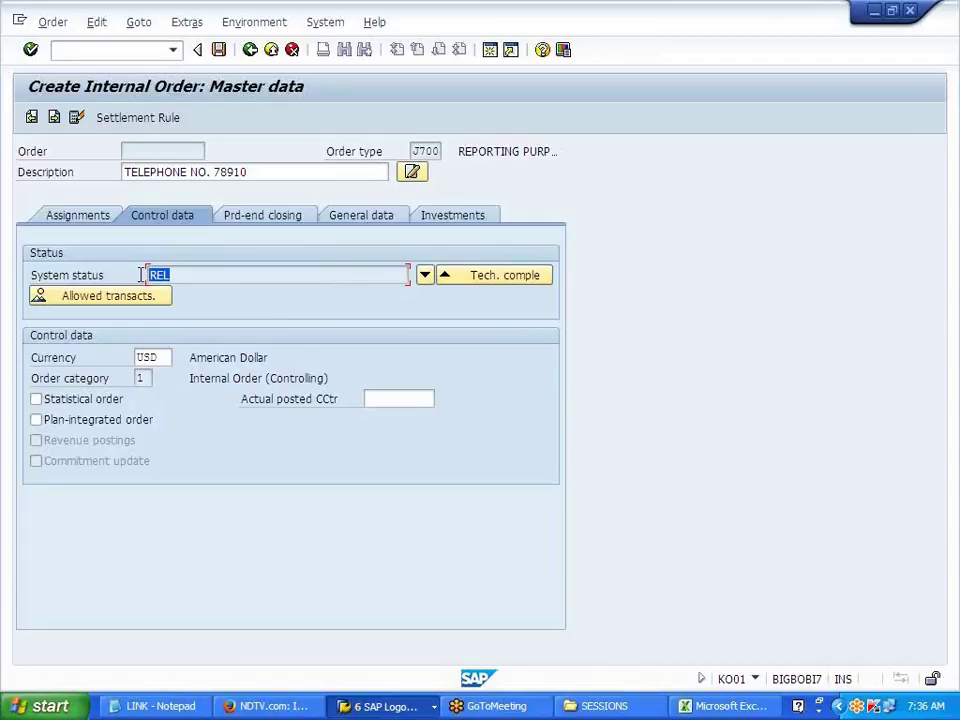
left_click(148, 275)
left_click(112, 419)
left_click(93, 420)
left_click(92, 400)
left_click(221, 52)
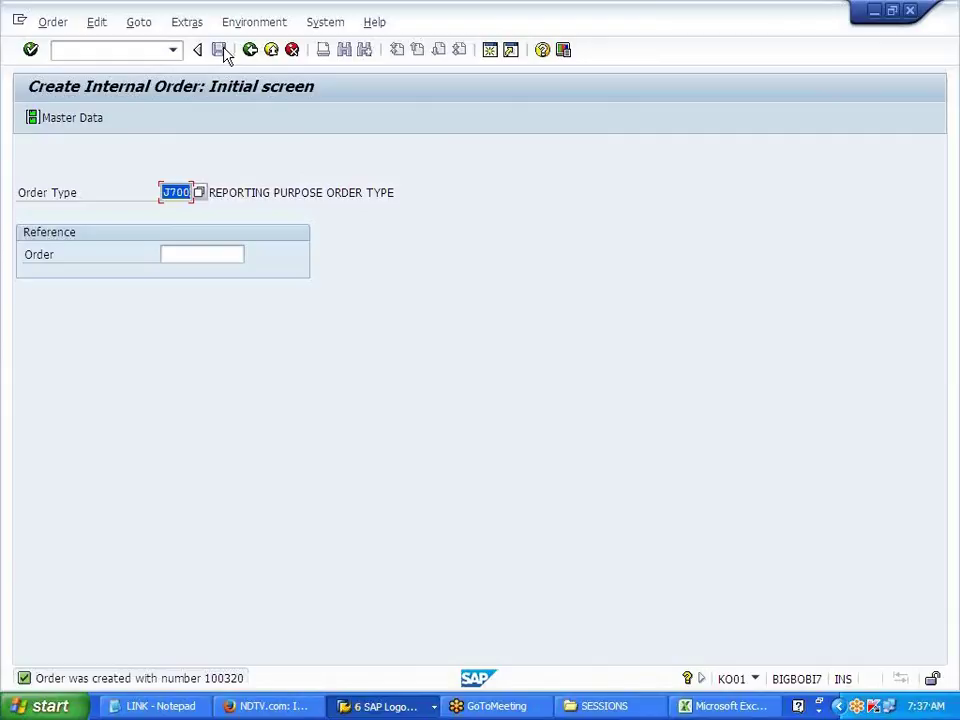
Step: Open central G/L account editing with FS00 and locate the TELEPHONE account among the expense accounts of company code J700
left_click(155, 51)
type("/NFS00")
key("Return")
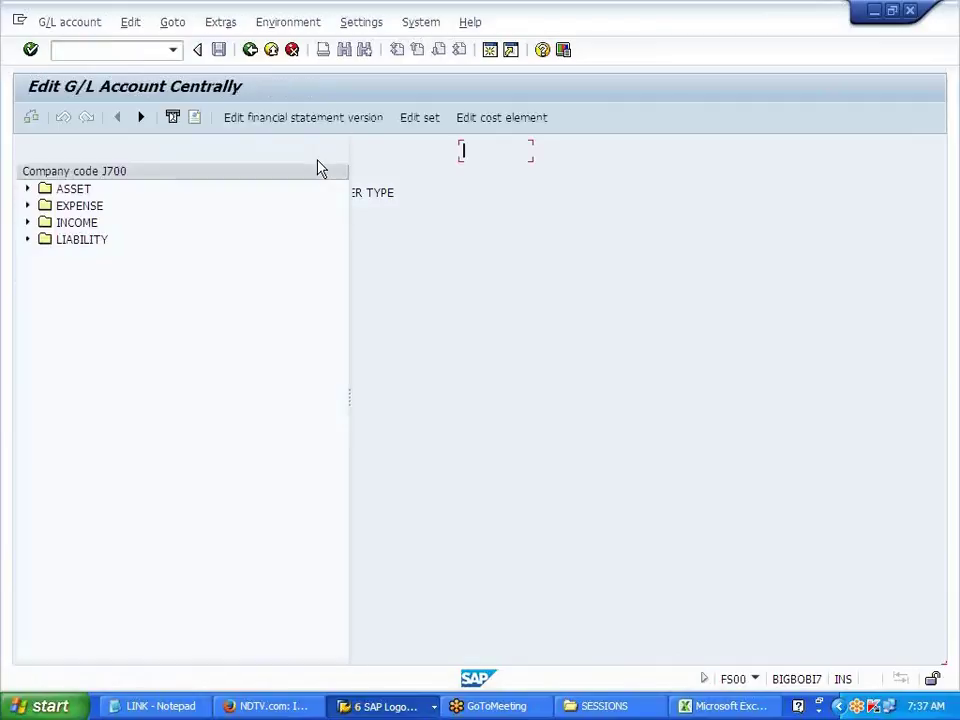
left_click(221, 150)
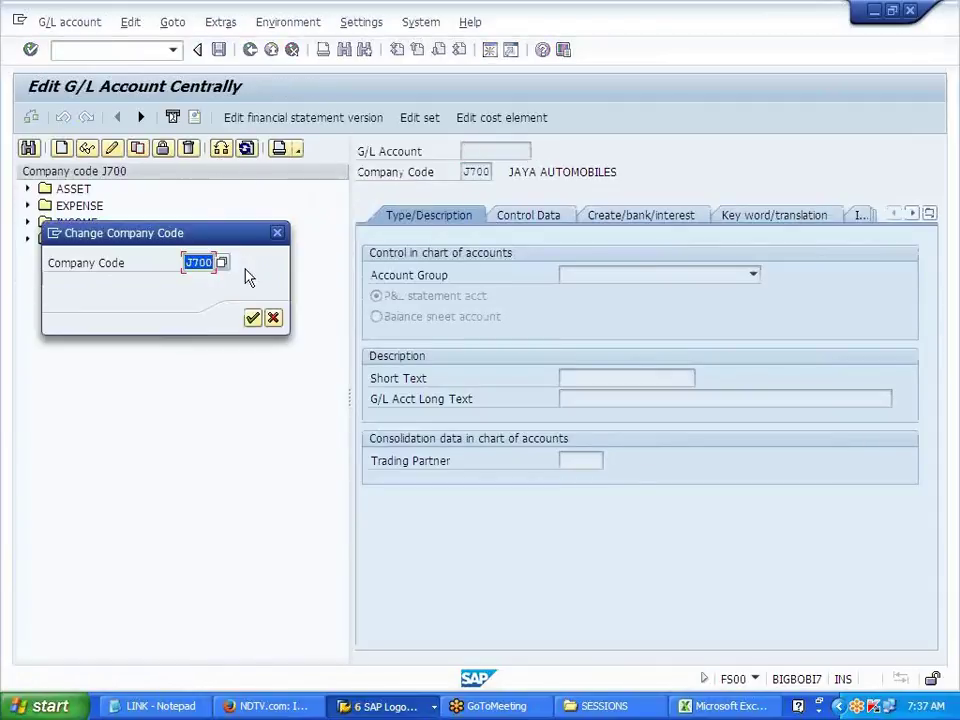
left_click(273, 318)
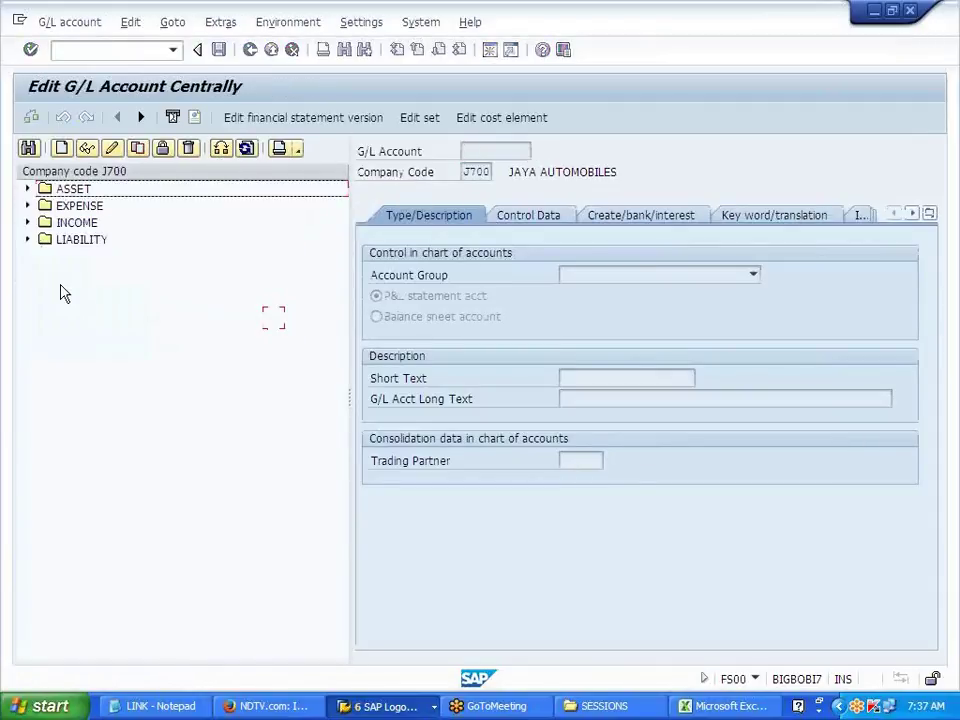
left_click(28, 206)
scroll(199, 443, "down", 2)
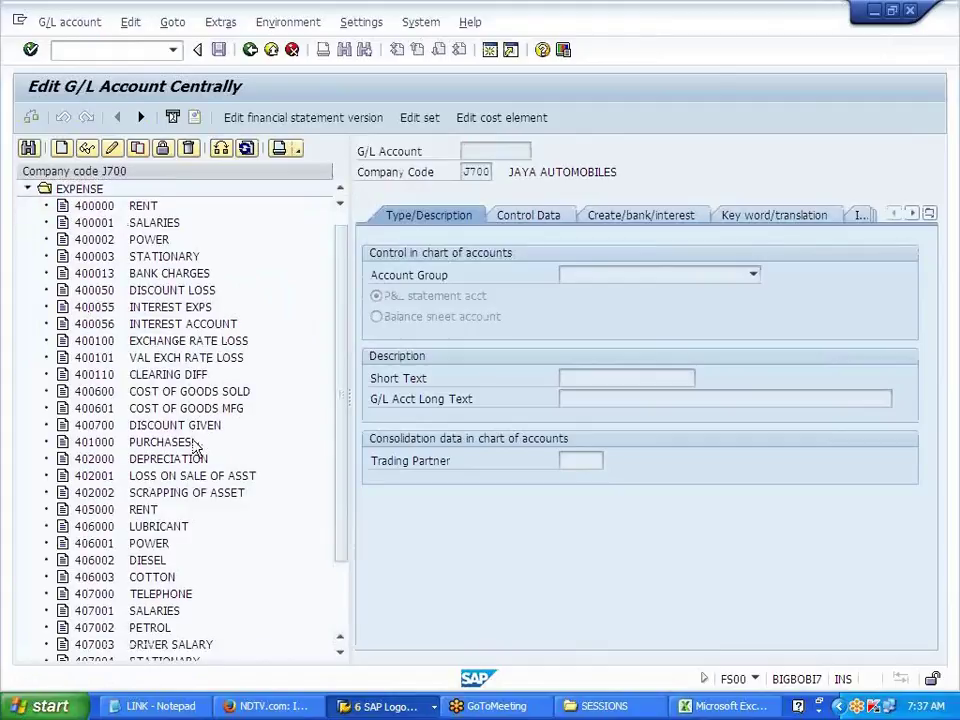
scroll(197, 451, "down", 1)
left_click(184, 492)
Step: Start a G/L account posting with F-02 and set both the document date and the posting date to 01.01.2014
left_click(117, 48)
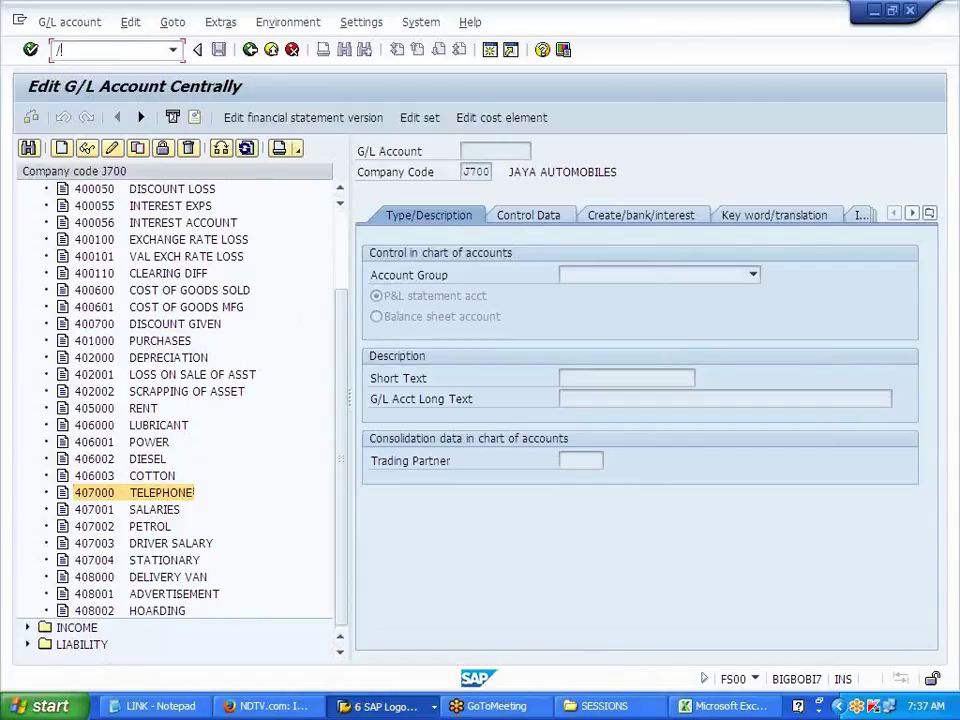
type("/NF-02")
key("Return")
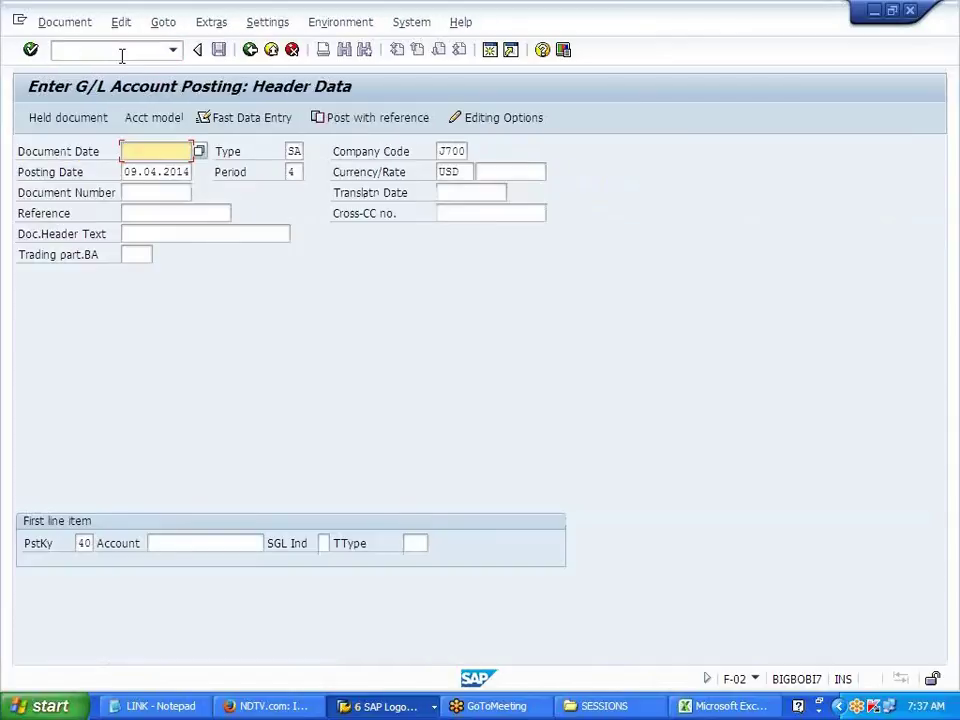
left_click(172, 152)
type("01012014")
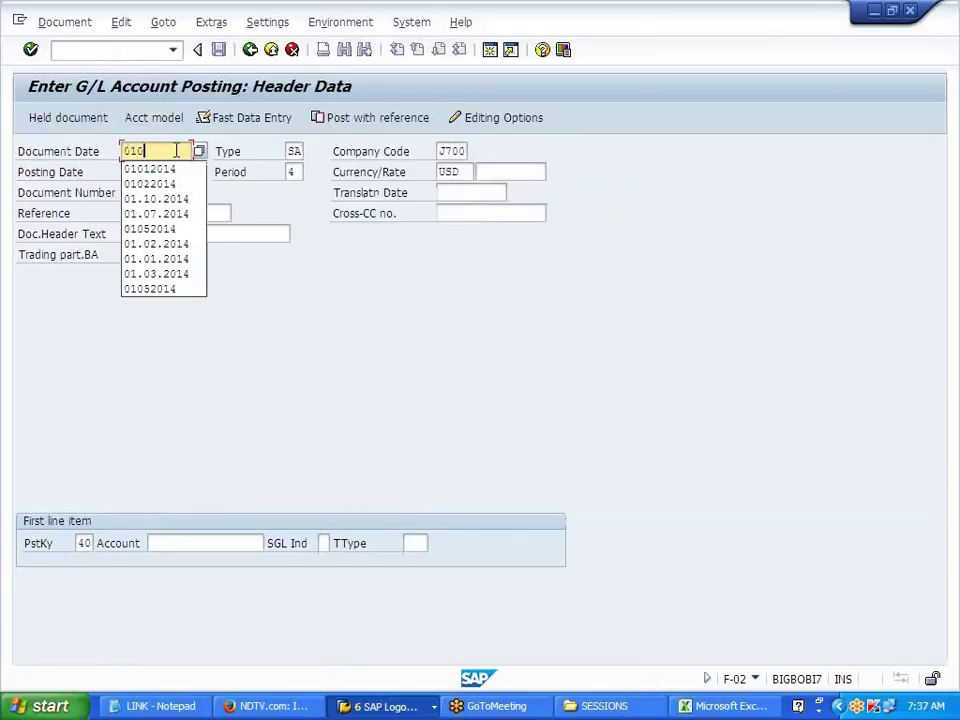
key("Tab")
key("Tab")
key("Tab")
type("010120")
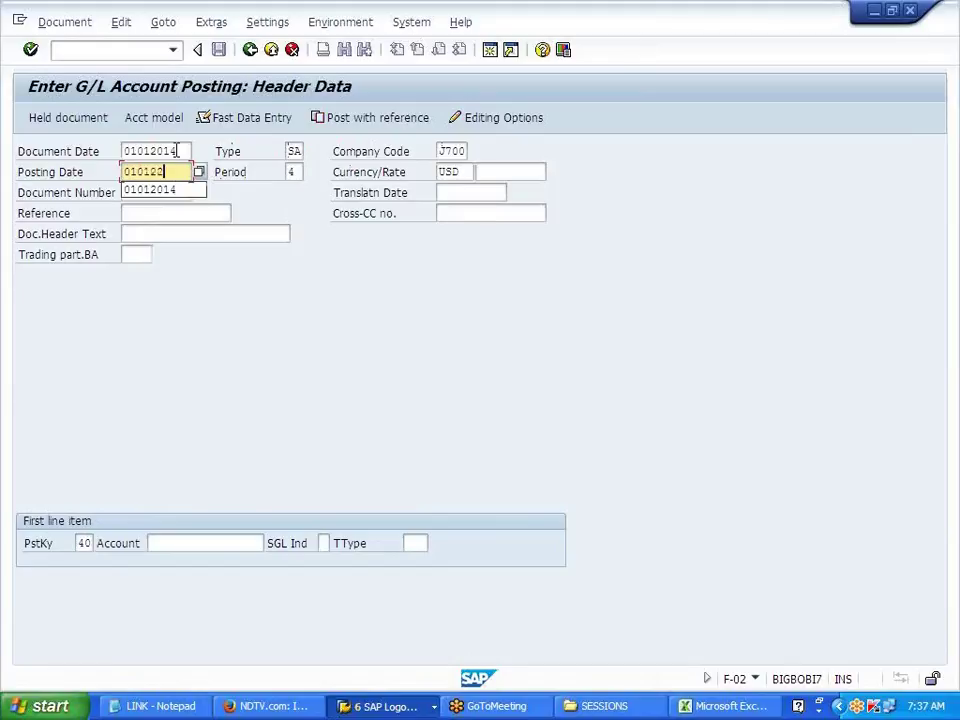
type("14")
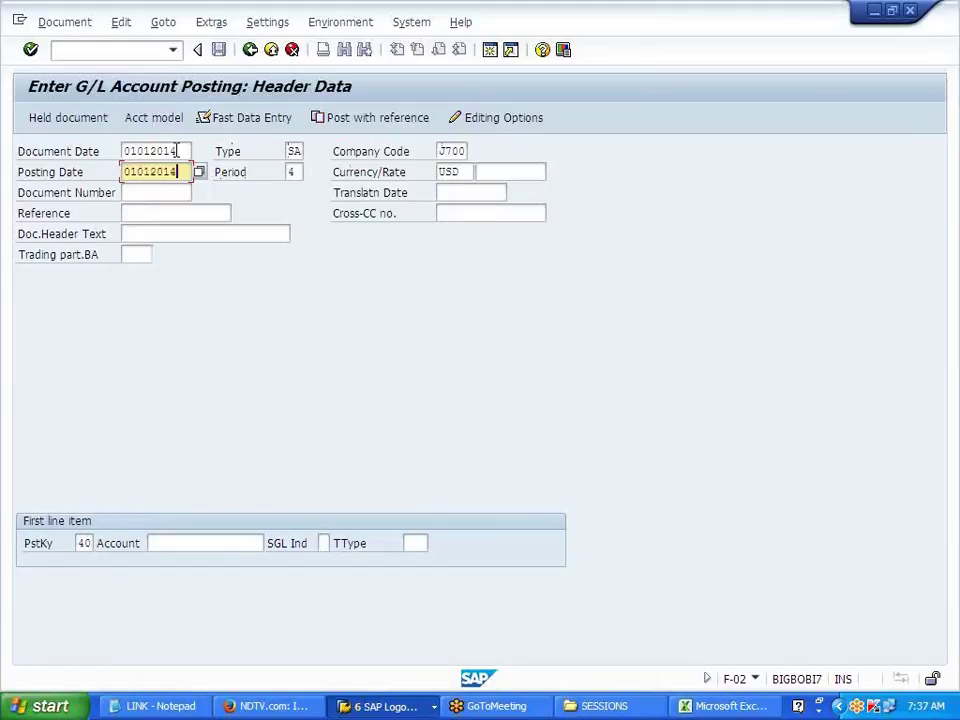
Step: Pick G/L account 407000 TELEPHONE from the account list for the first line item with posting key 40
left_click(176, 543)
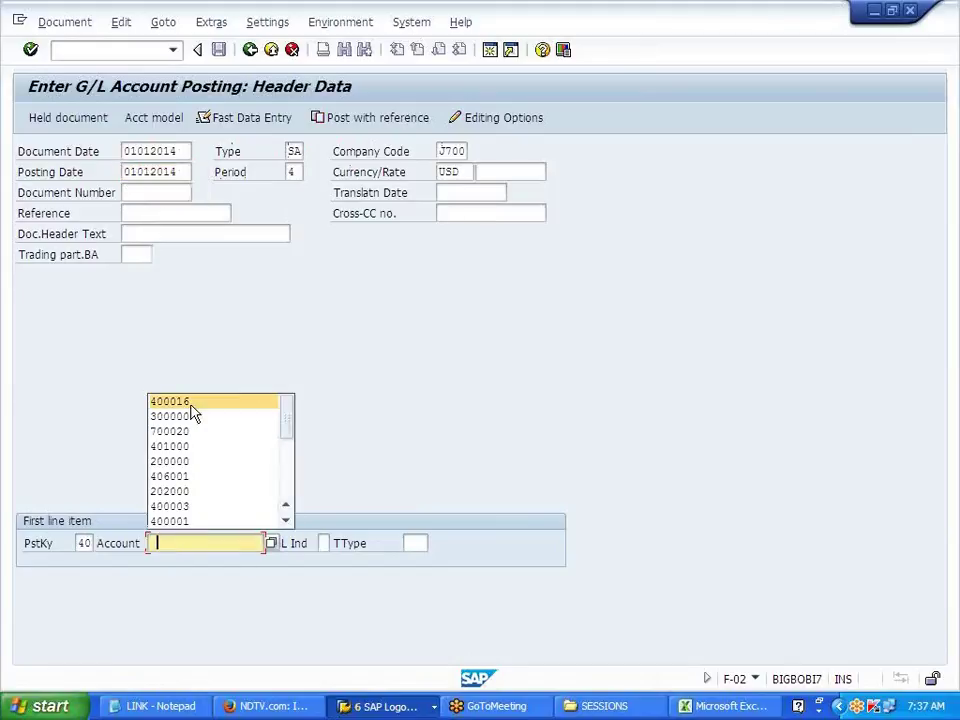
left_click(271, 543)
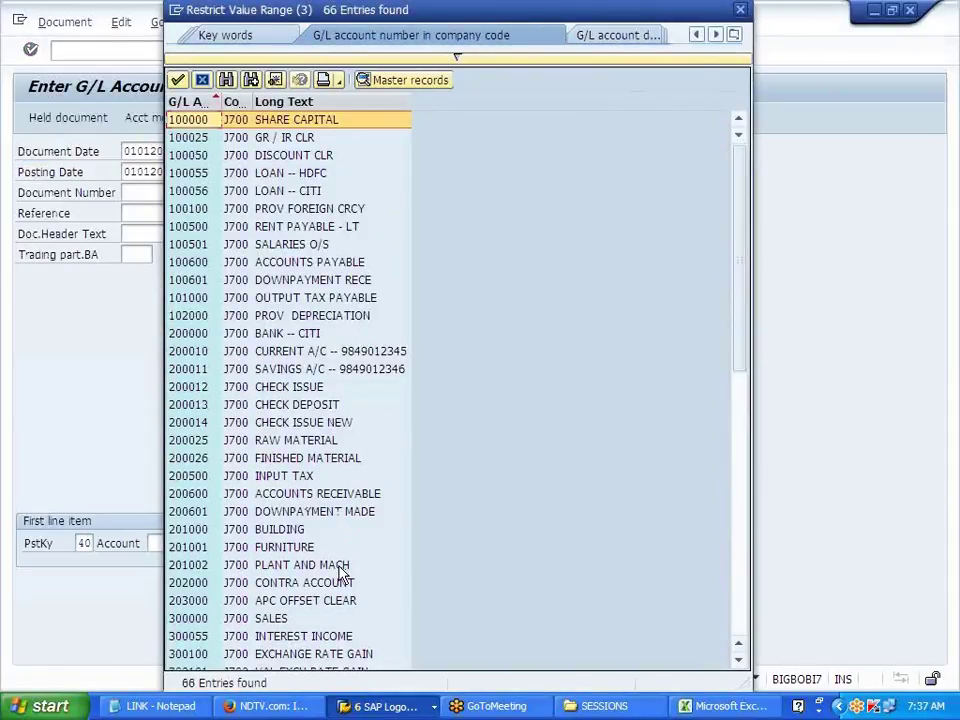
scroll(340, 570, "down", 11)
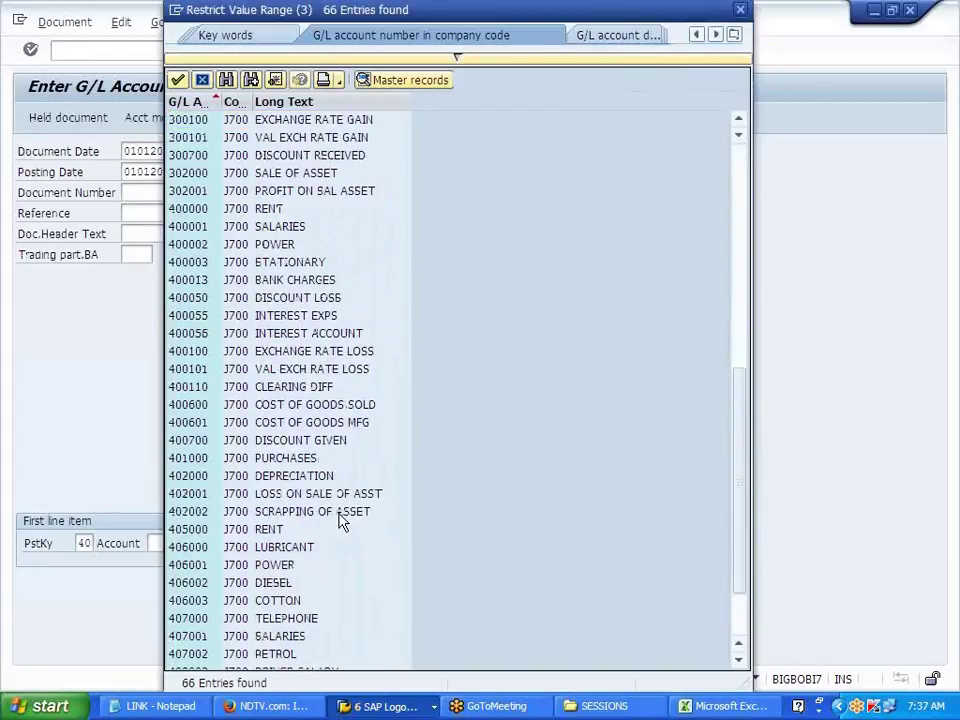
scroll(340, 531, "down", 1)
double_click(306, 530)
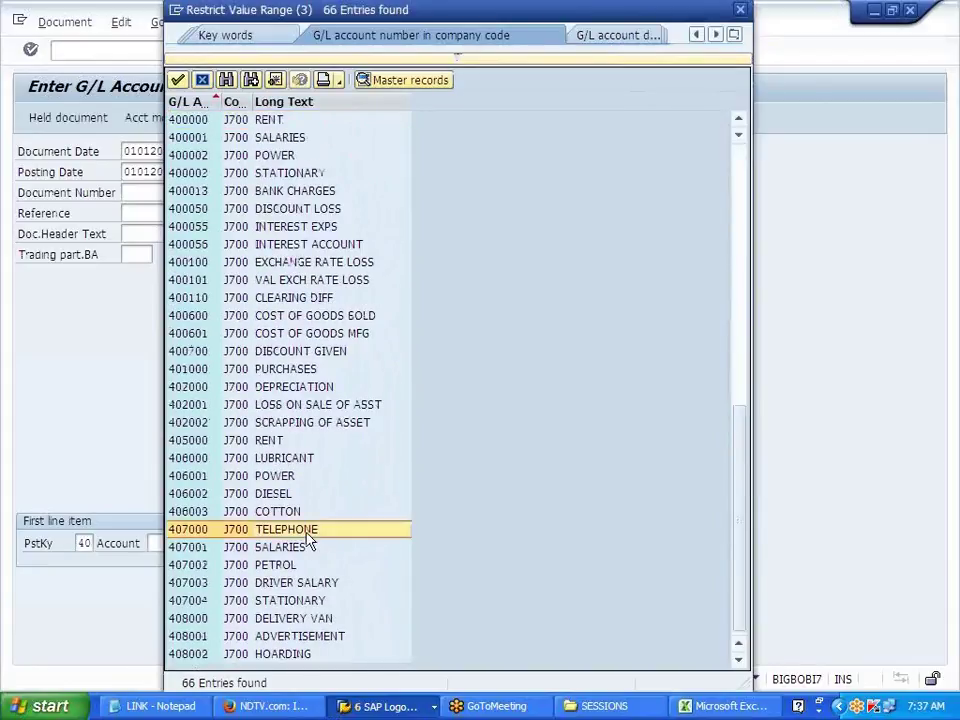
key("Return")
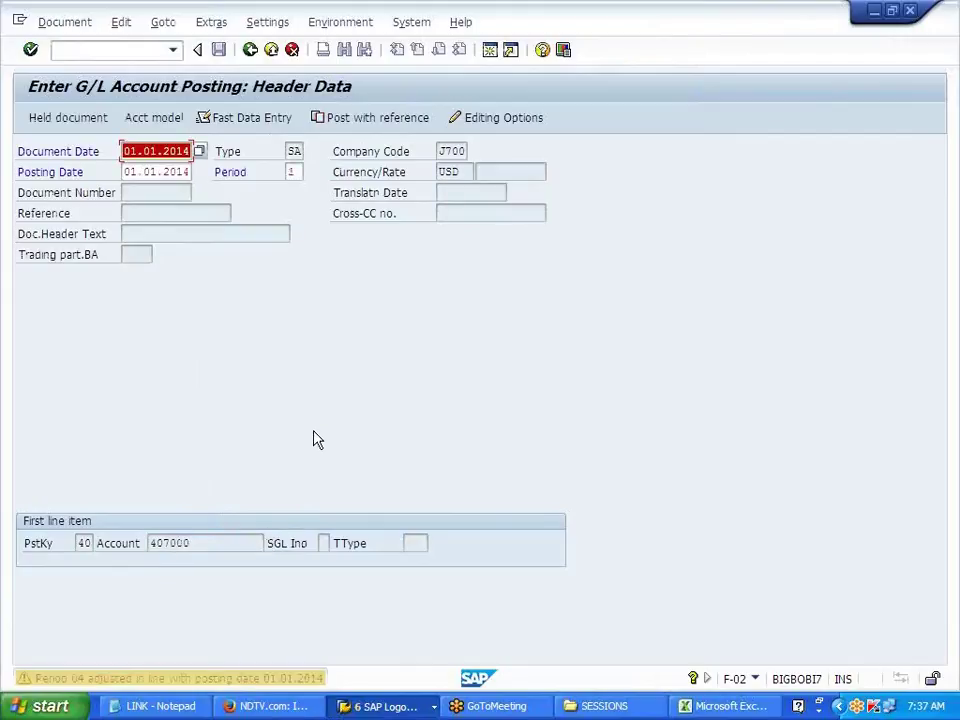
Step: Enter 6000 USD as the amount of the telephone debit line and assign cost center PRD DEPT1
key("Return")
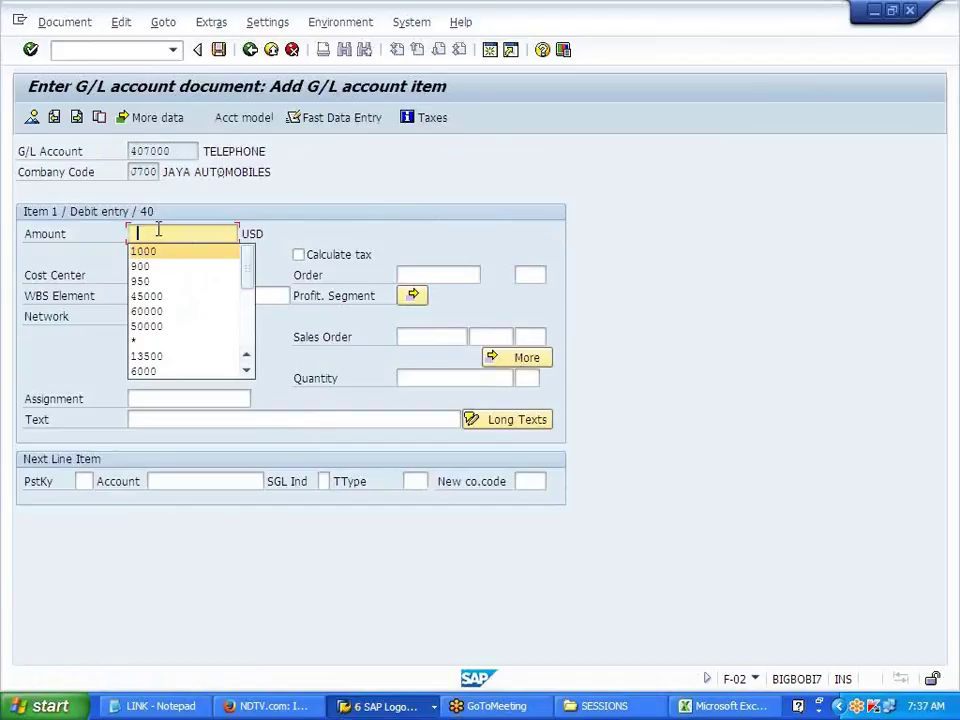
key("BackSpace")
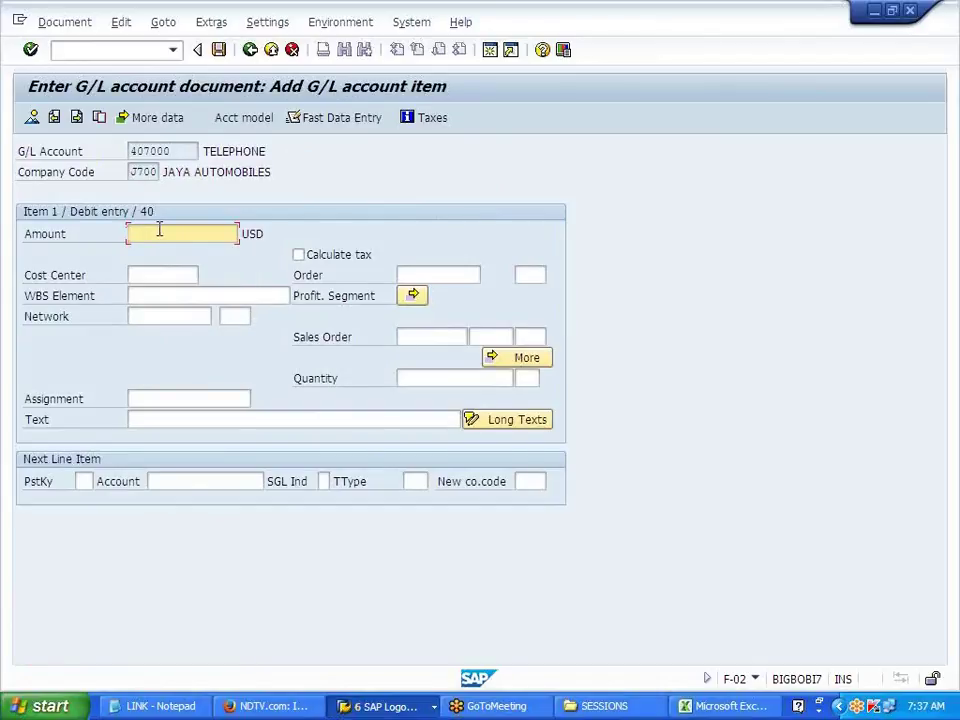
type("60")
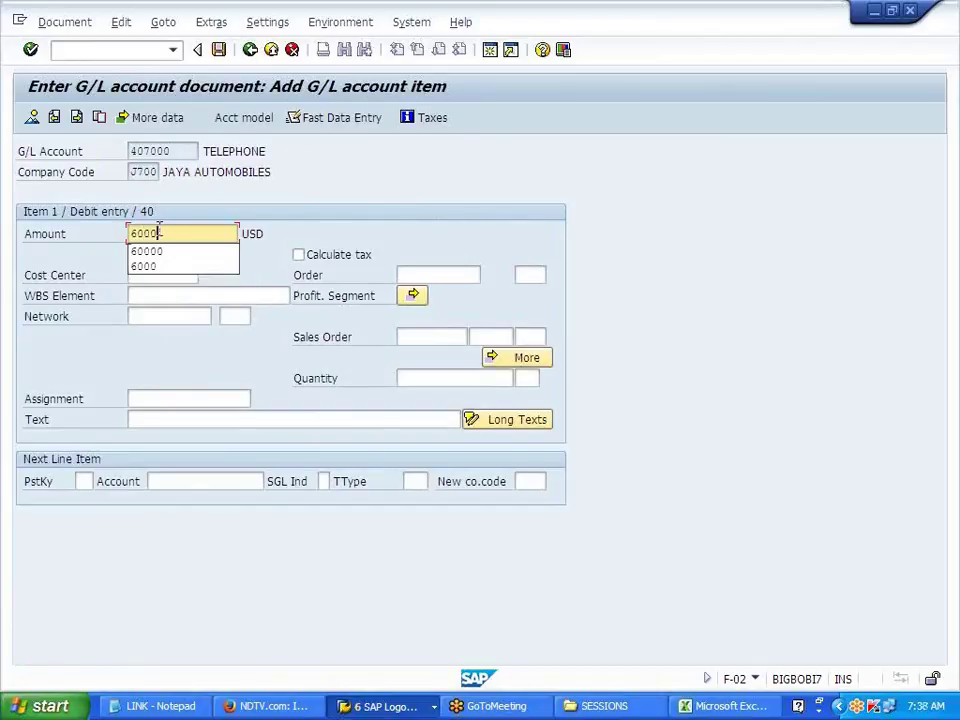
type("00")
key("Tab")
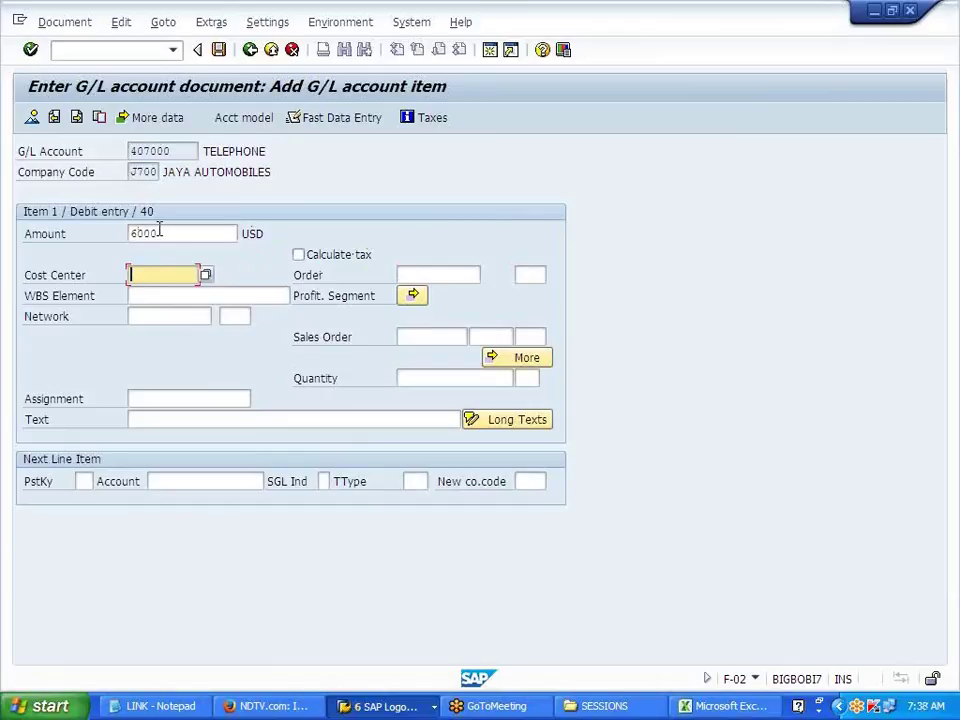
type("PR")
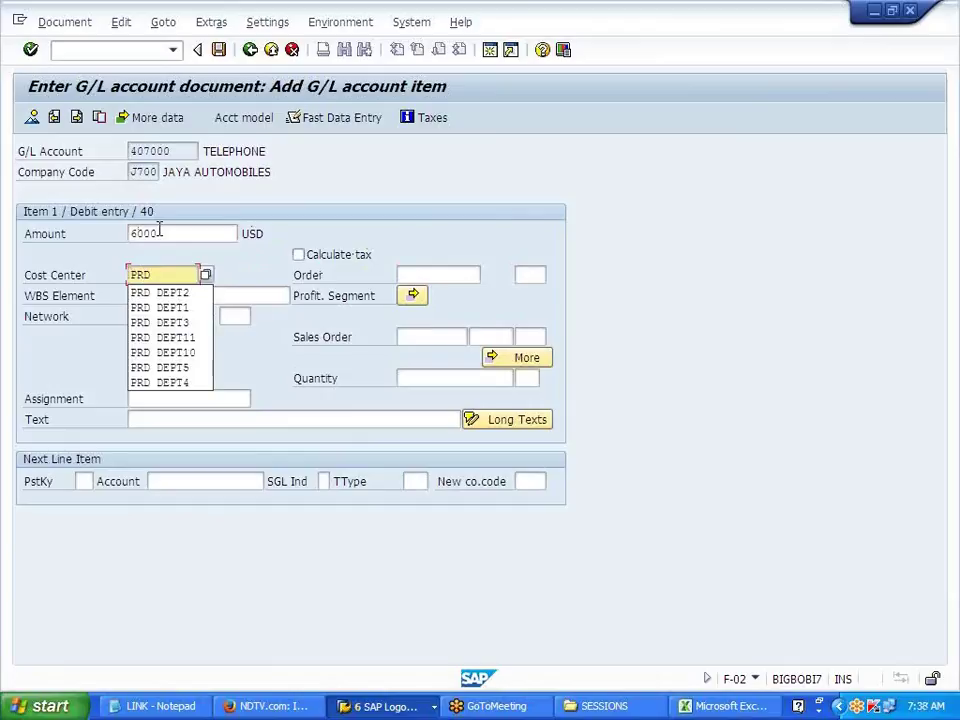
type("D")
key("Down")
key("Down")
key("Return")
key("Tab")
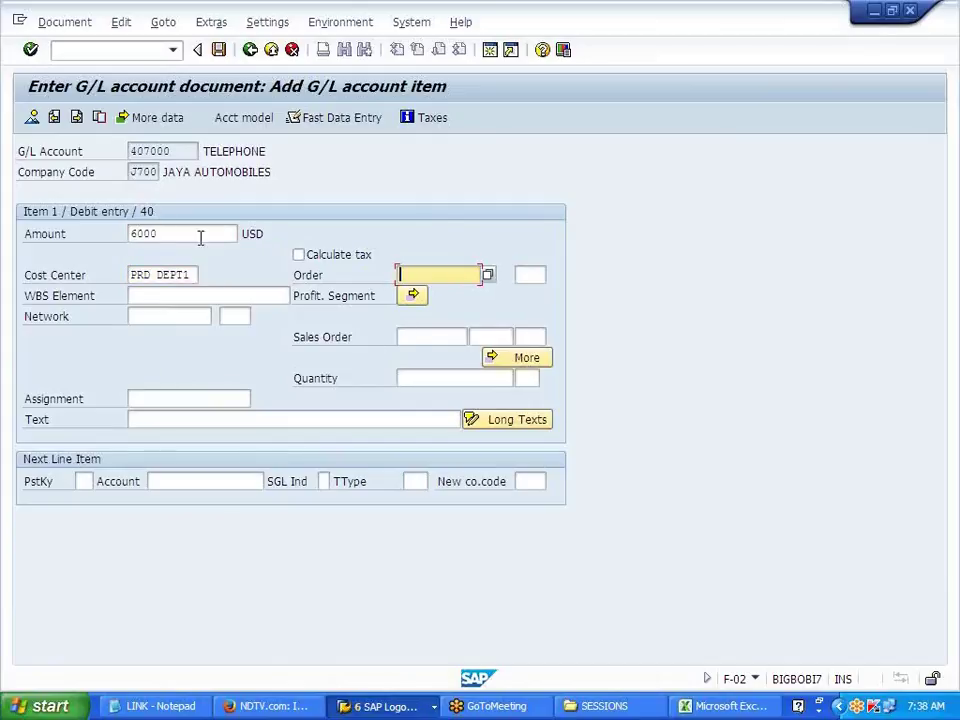
Step: Assign the first telephone internal order of type J700 to the debit line through the order search
left_click(488, 275)
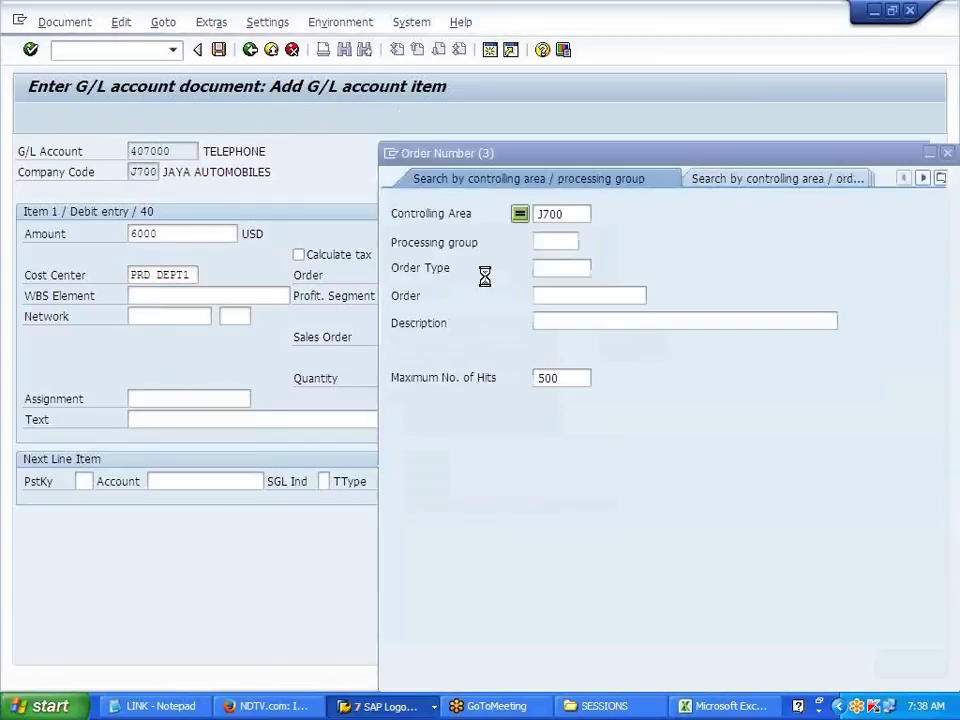
key("Return")
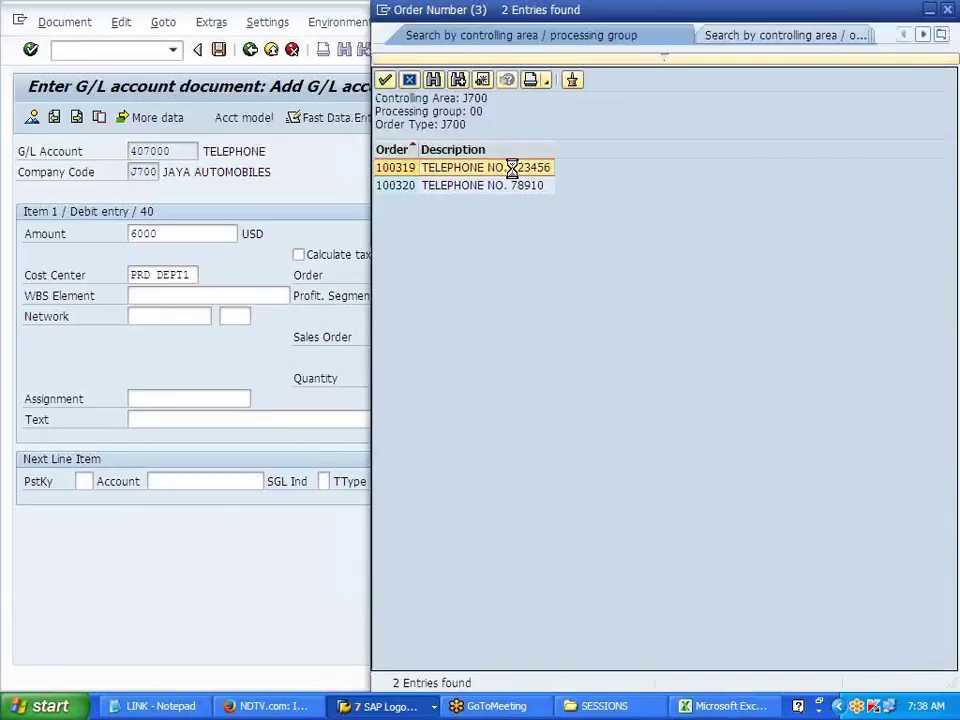
double_click(514, 175)
Step: Try to continue to a second line item with posting key 40 and account 407000
left_click(84, 483)
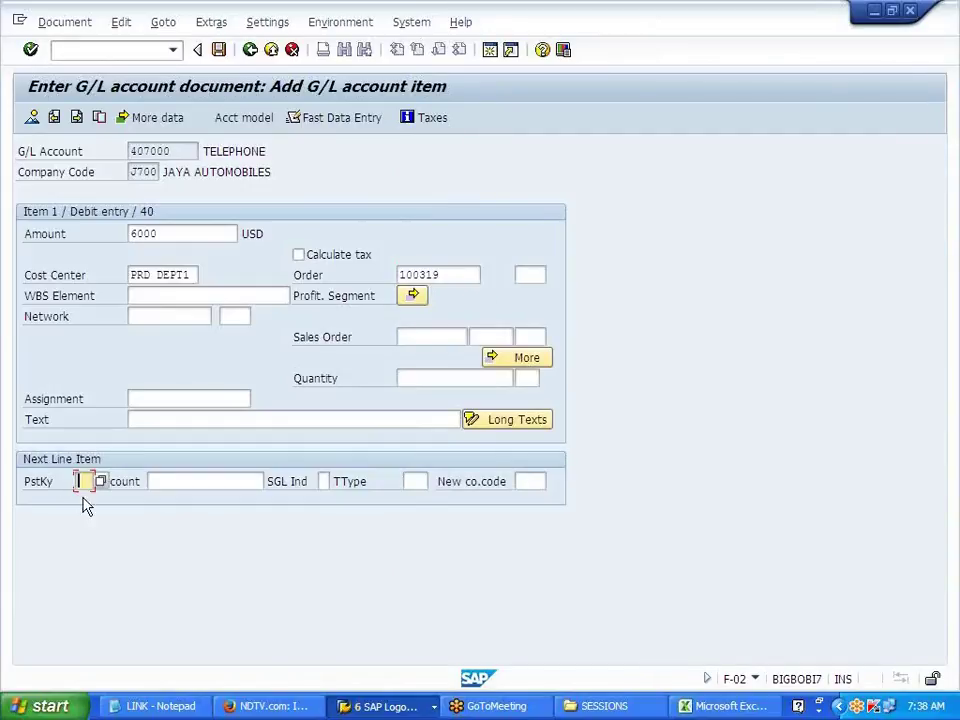
type("40")
key("Tab")
type("407000")
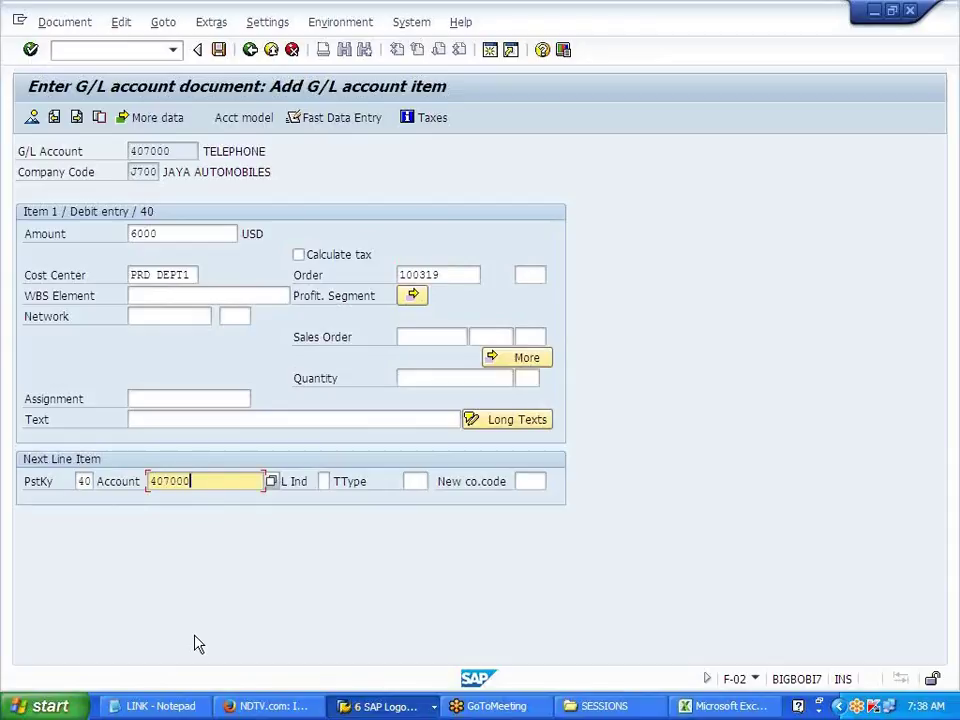
key("Return")
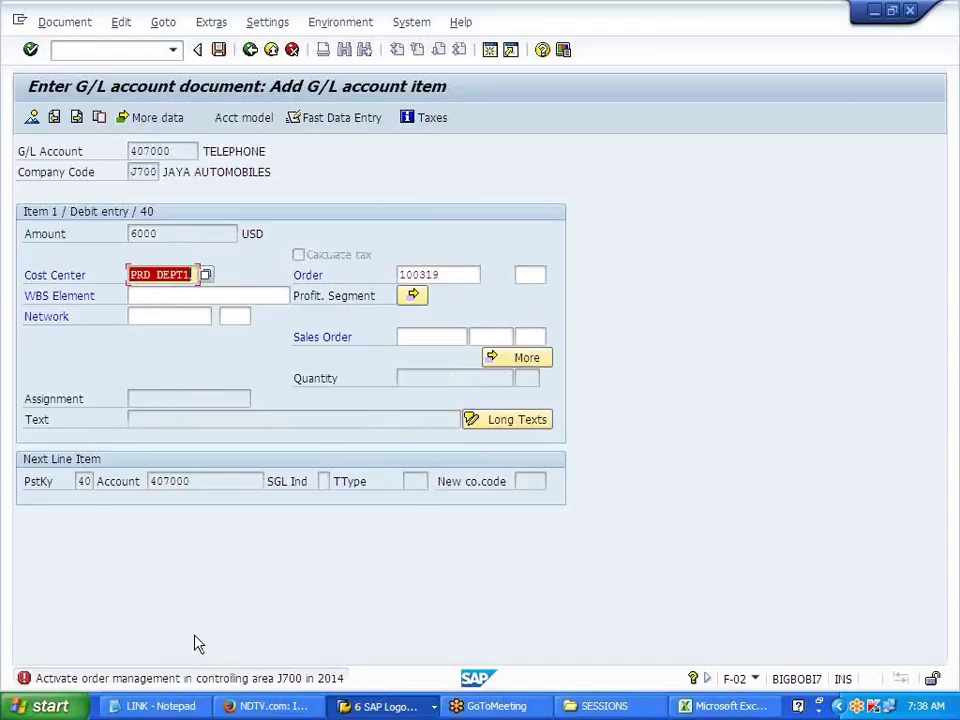
Step: Switch to the session showing the order types overview and open controlling area maintenance with OKKP
left_click(368, 707)
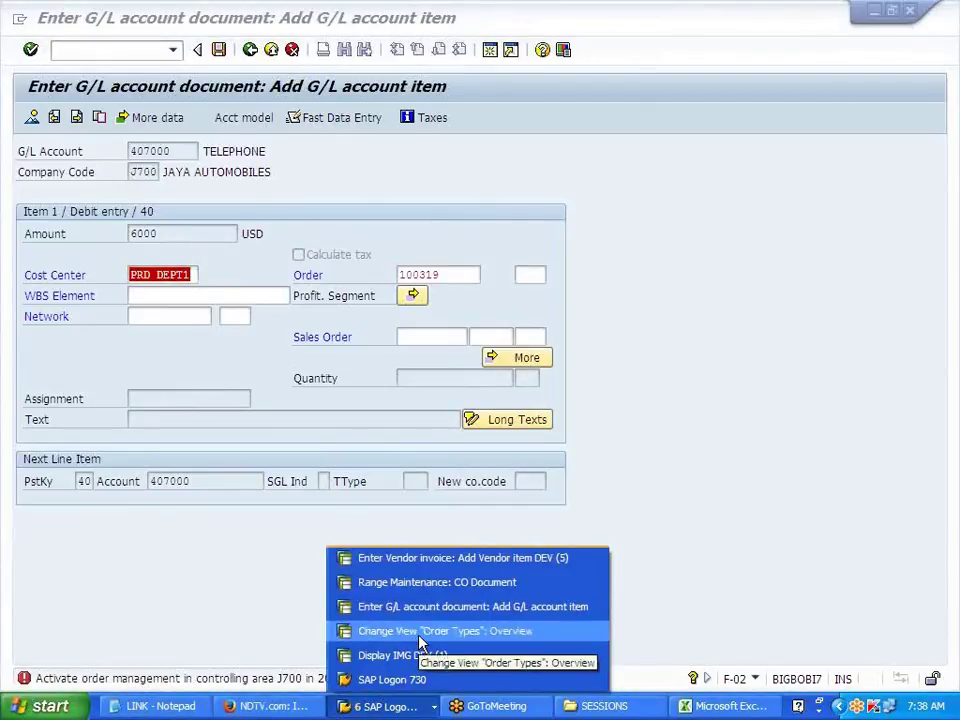
left_click(420, 641)
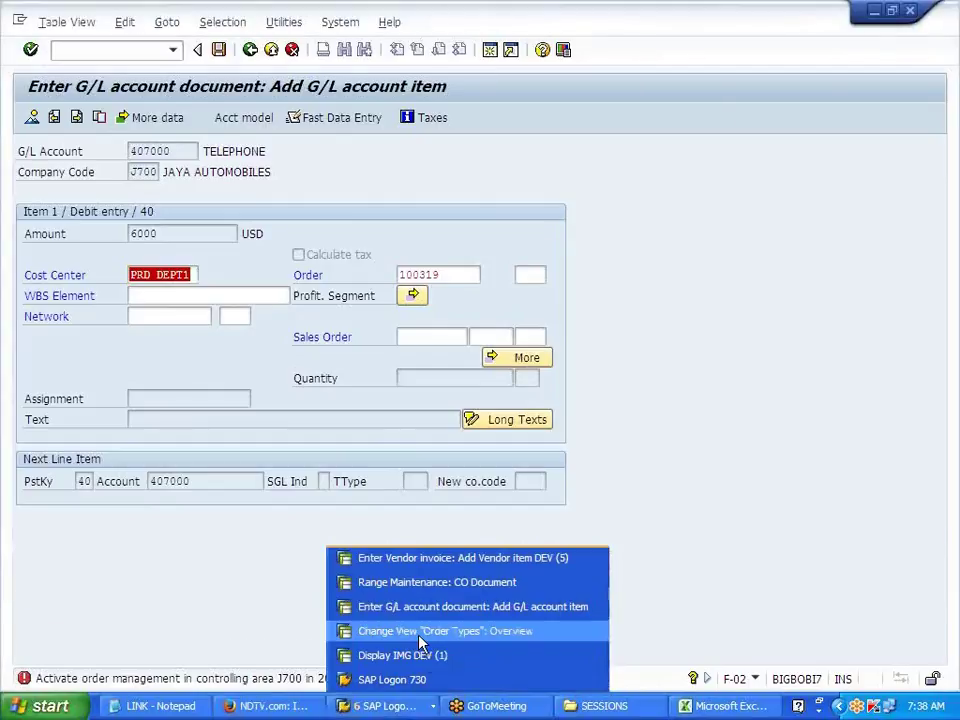
left_click(420, 710)
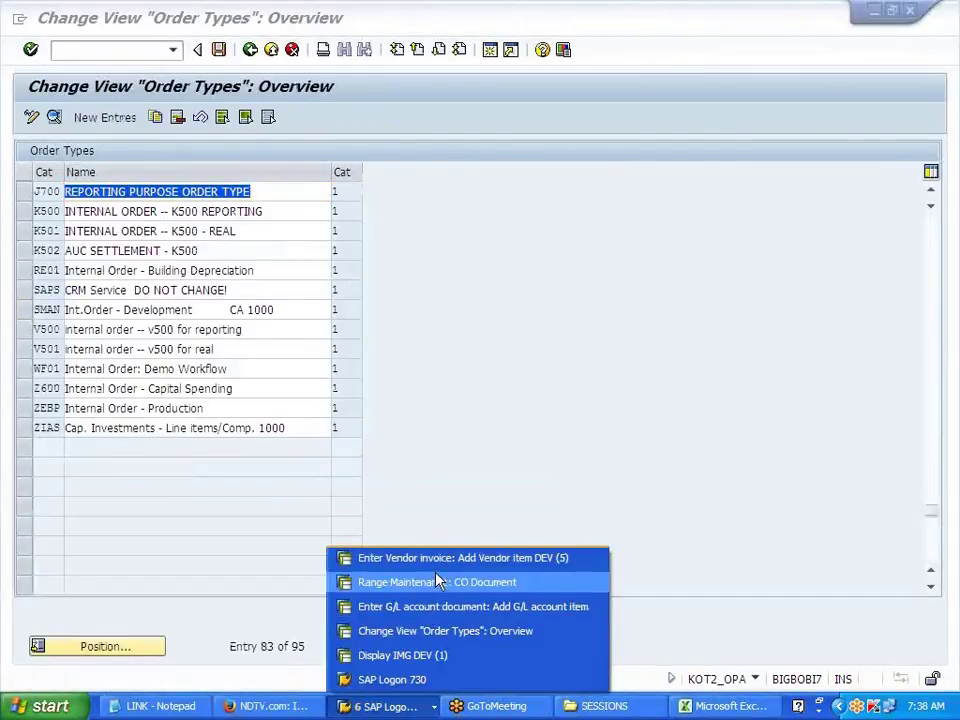
left_click(431, 560)
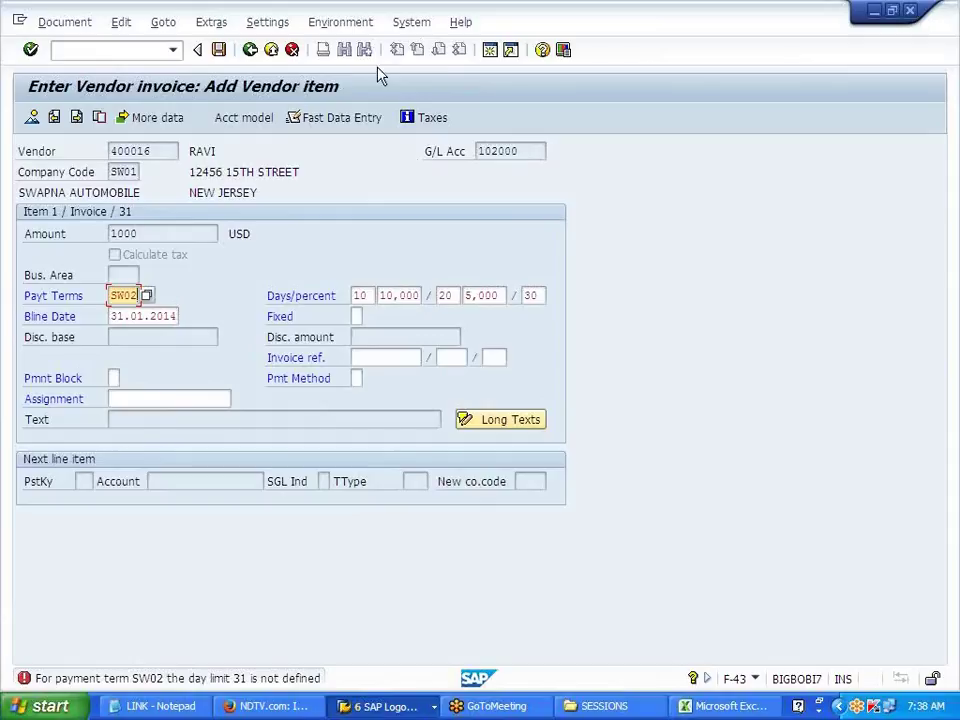
left_click(418, 708)
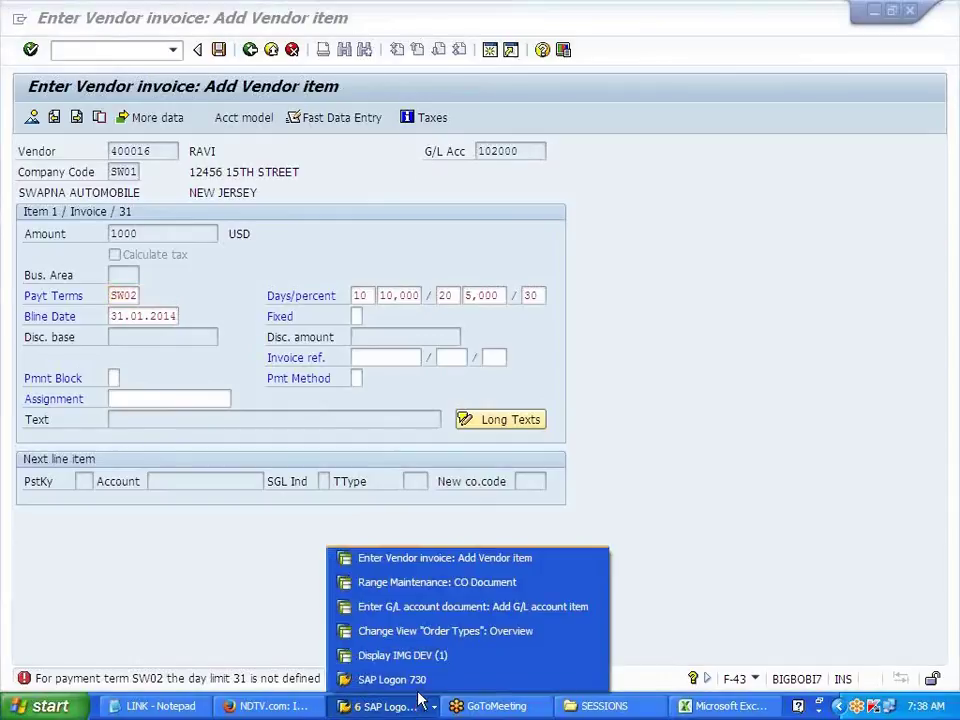
left_click(445, 631)
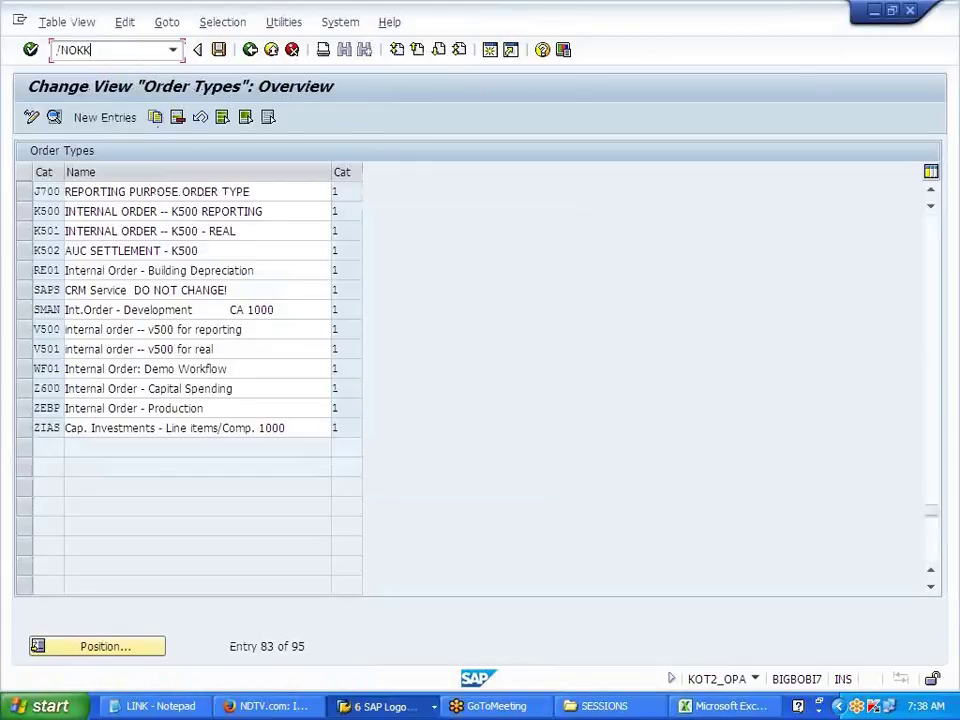
key("Return")
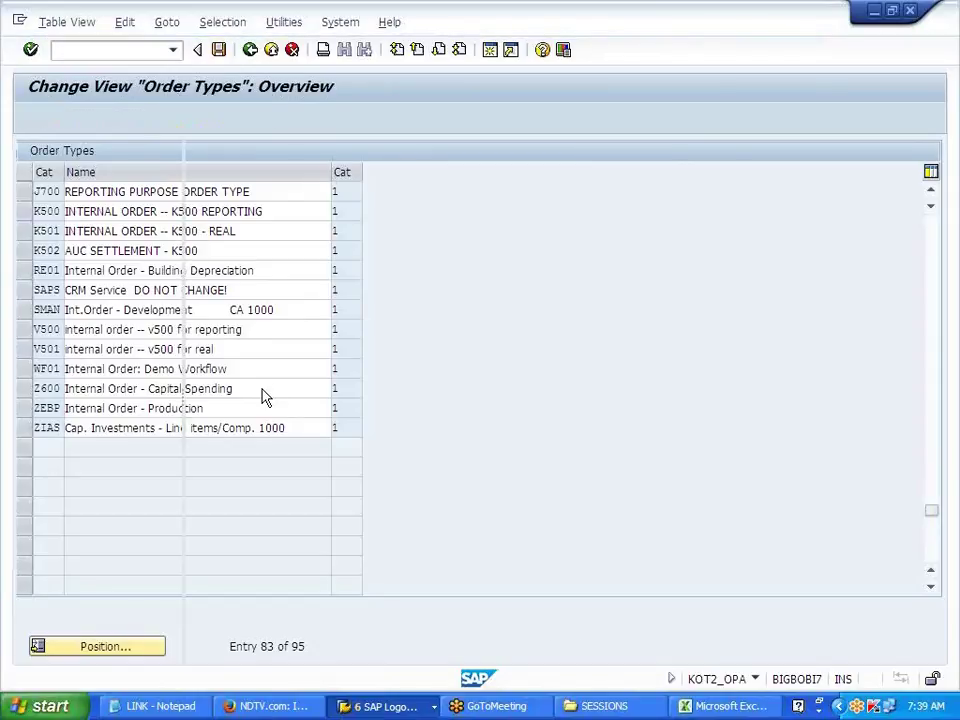
Step: Locate controlling area J700 and open its component activation settings for fiscal year 2014
left_click(390, 645)
left_click(199, 280)
left_click(252, 317)
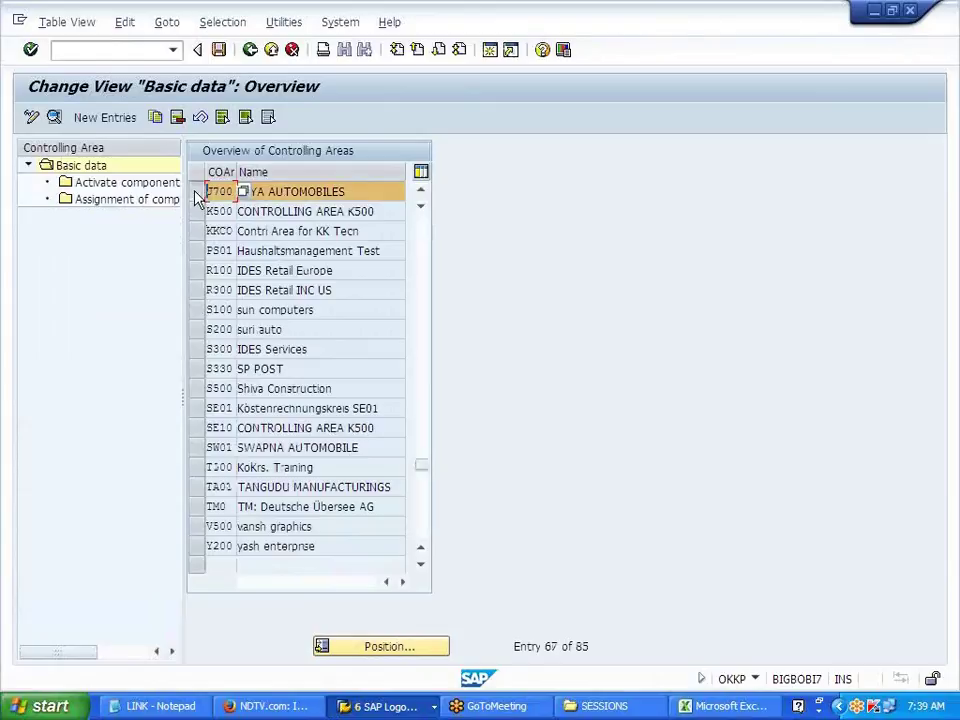
double_click(176, 185)
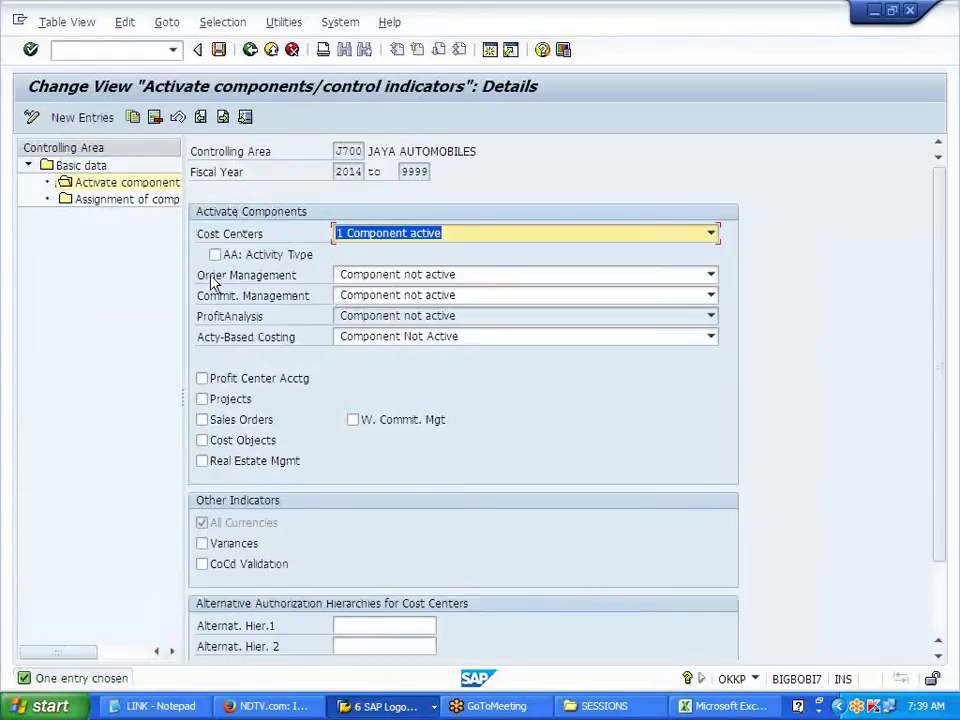
Step: Activate Order Management for controlling area J700, save it under customizing request DEVK900045, and leave the maintenance view
left_click(352, 276)
left_click(362, 293)
left_click(218, 49)
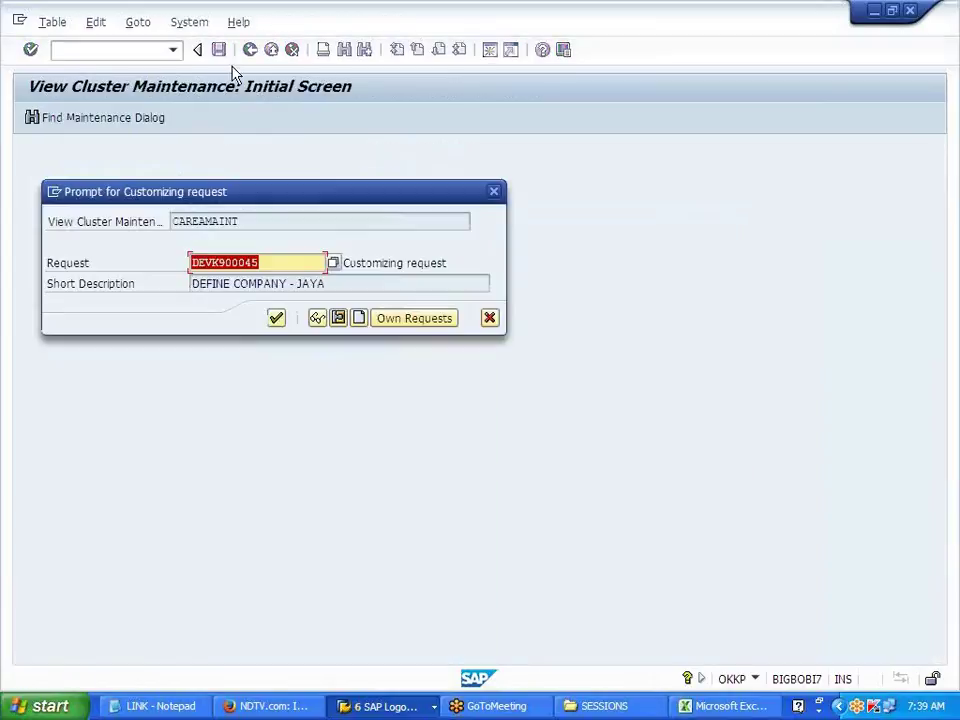
left_click(276, 317)
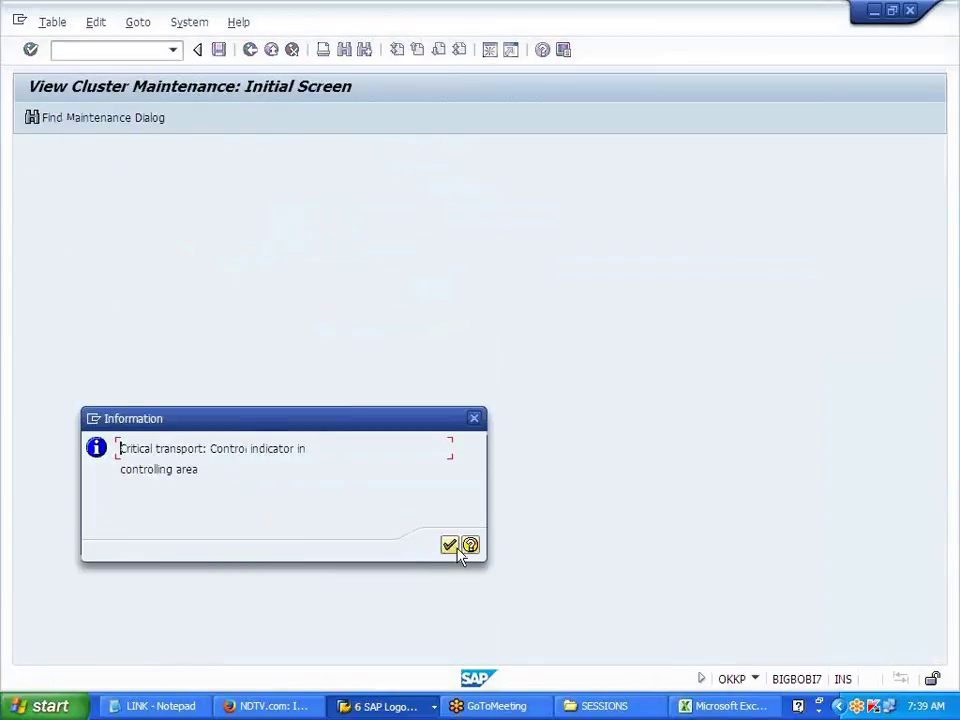
key("Return")
left_click(250, 49)
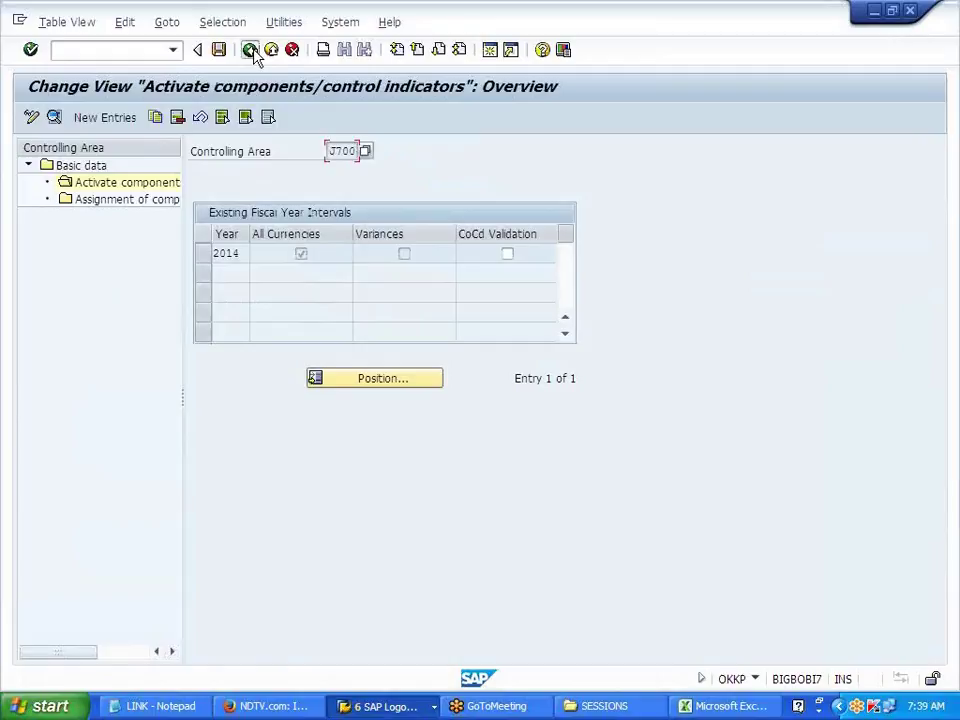
left_click(250, 49)
left_click(250, 49)
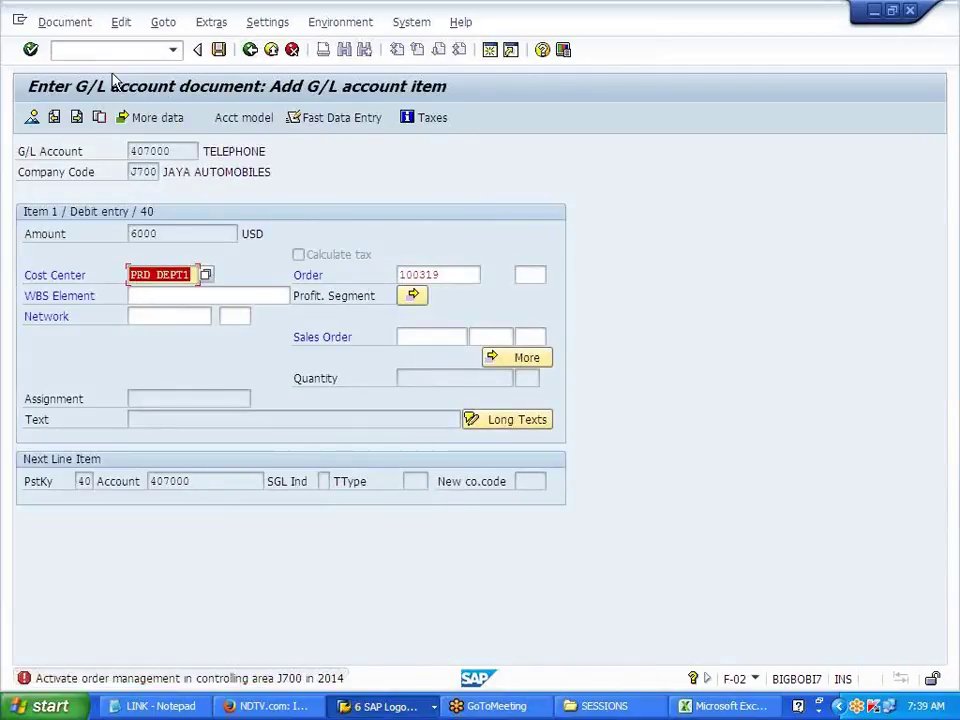
left_click(86, 50)
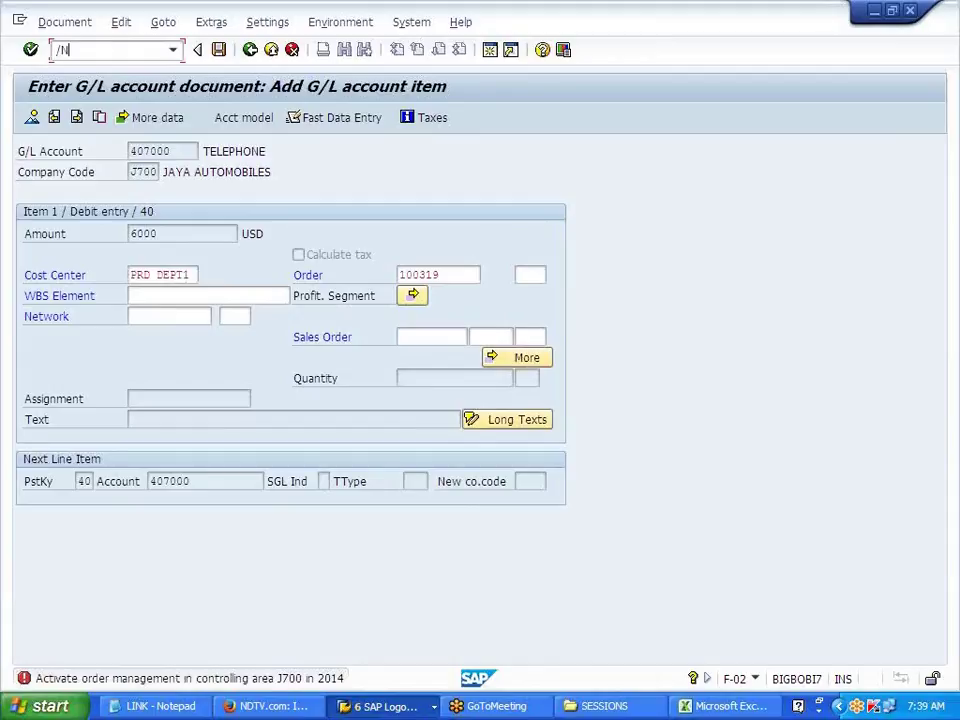
key("Return")
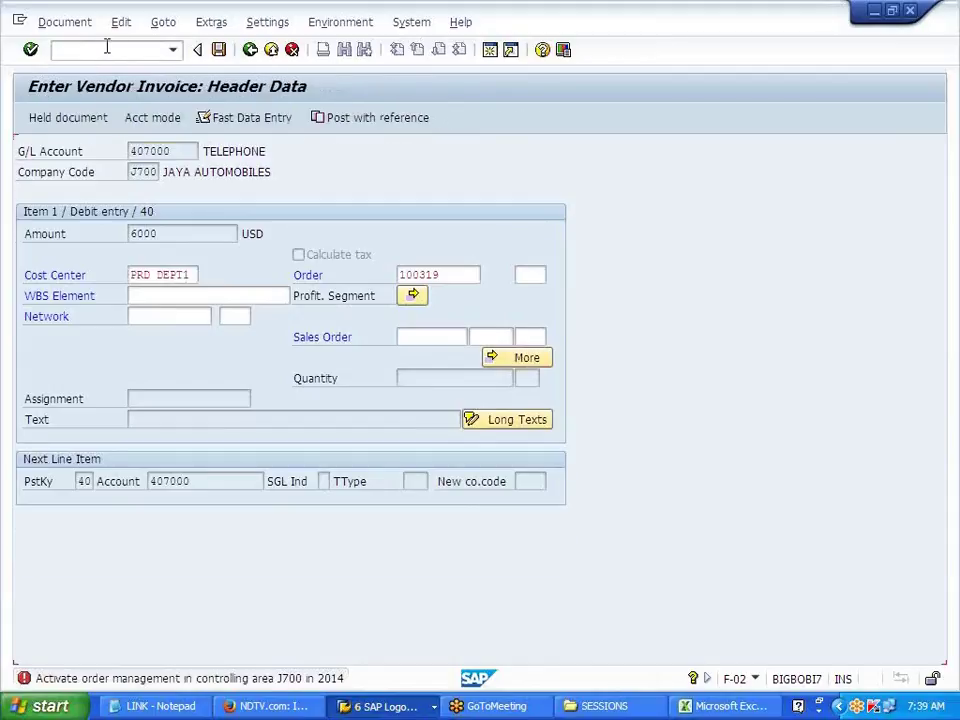
left_click(147, 172)
key("Tab")
key("Tab")
key("Tab")
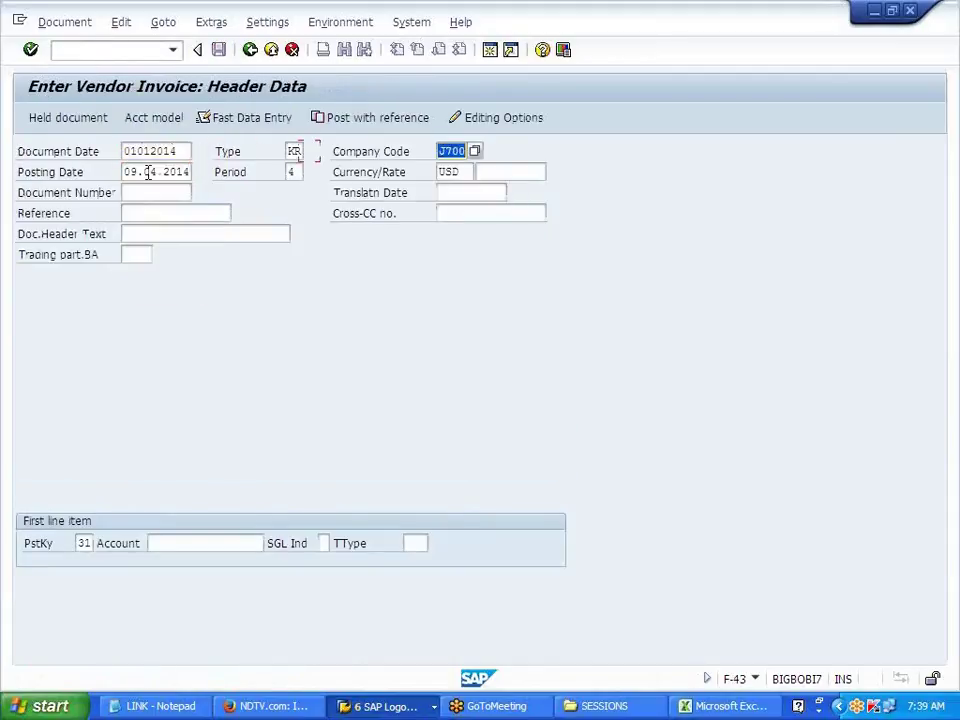
key("BackSpace")
left_click(147, 187)
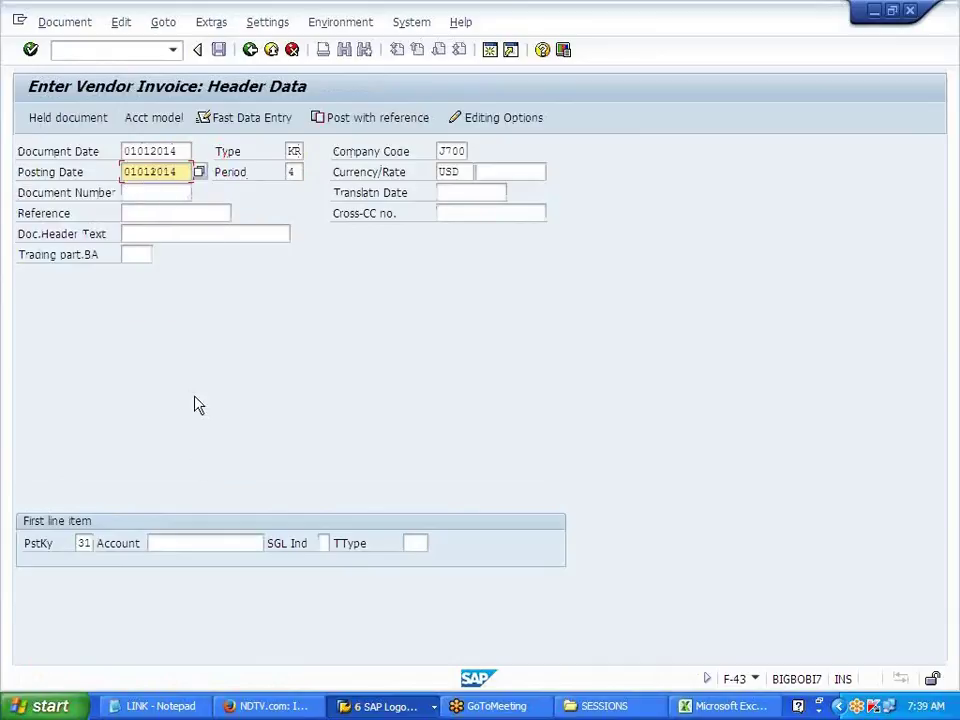
Step: Restart the G/L account posting with F-02 and set the document and posting dates to 01.01.2014
left_click(125, 50)
type("/N")
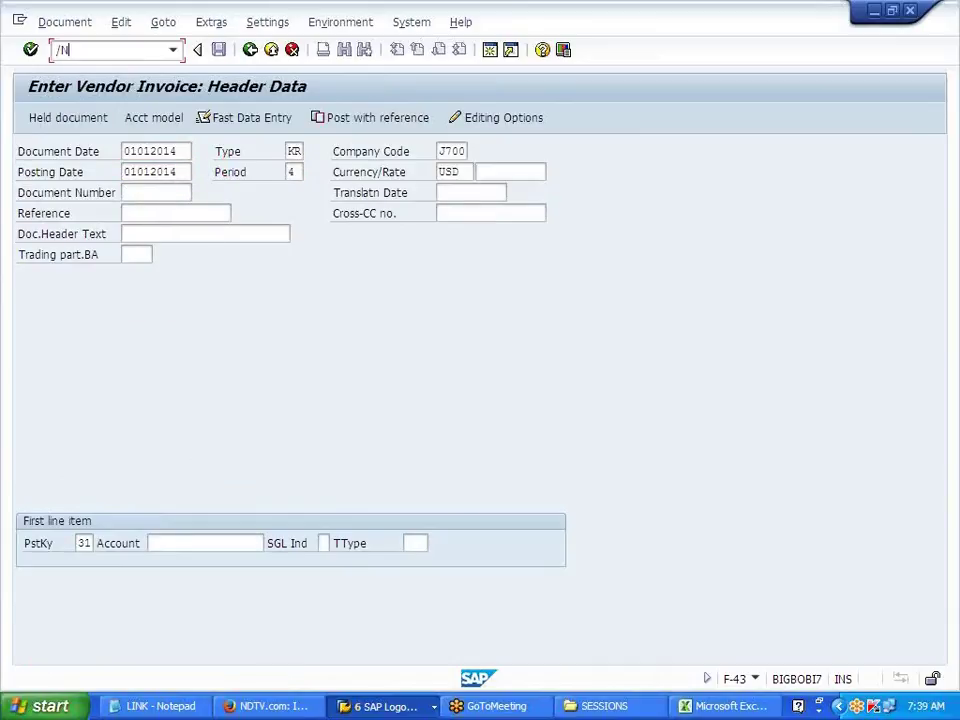
key("Return")
key("BackSpace")
left_click(182, 167)
key("Tab")
key("Tab")
key("BackSpace")
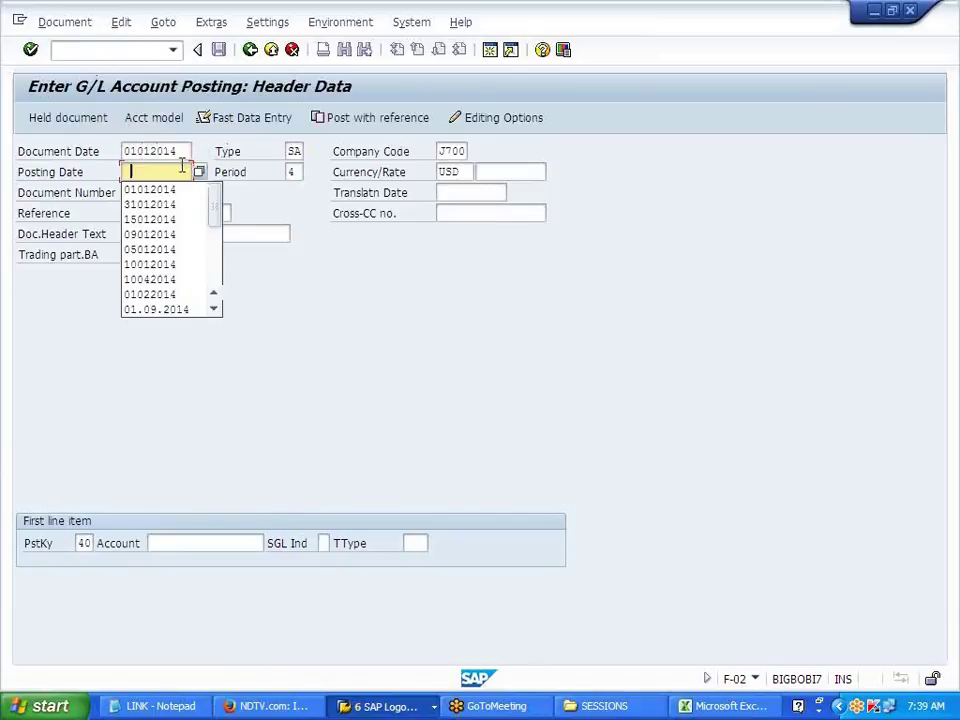
left_click(173, 189)
Step: Enter account 407000 for the first line item with posting key 40 and proceed to its item details
left_click(161, 551)
key("BackSpace")
left_click(195, 413)
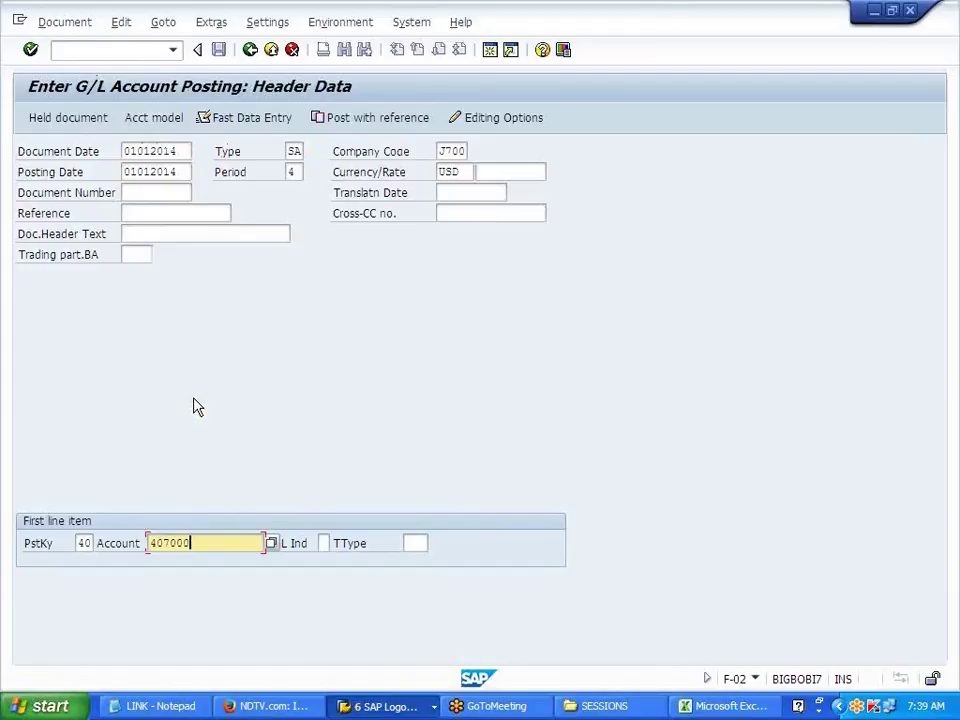
key("Return")
key("Return")
Step: Set the first debit item's amount to 6000 USD and its cost center to PRD DEPT1
key("BackSpace")
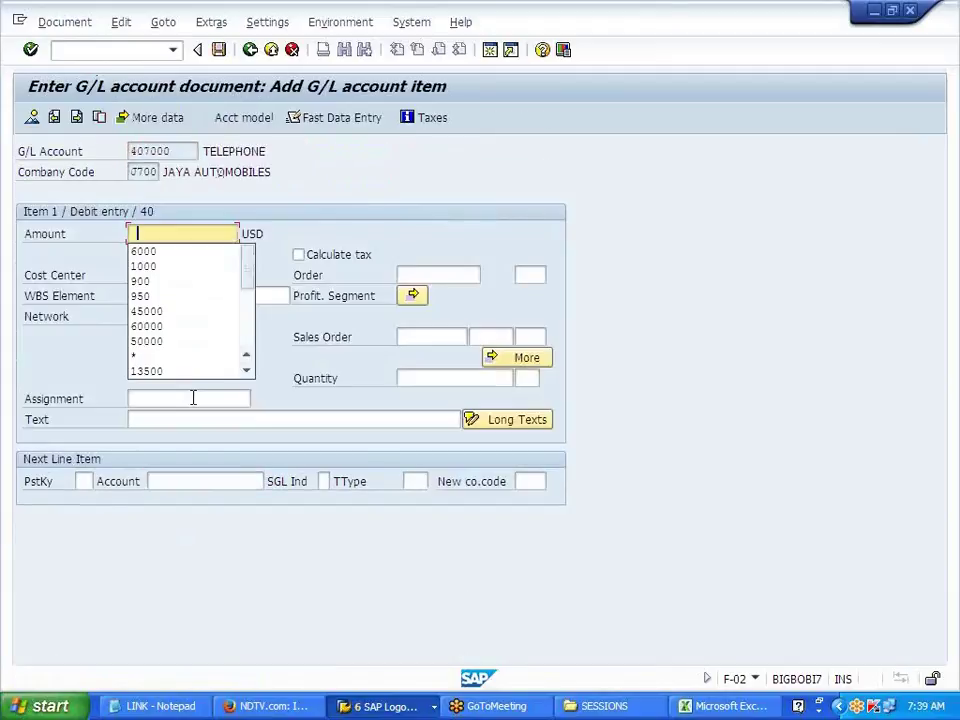
left_click(182, 252)
left_click(161, 275)
key("BackSpace")
left_click(163, 292)
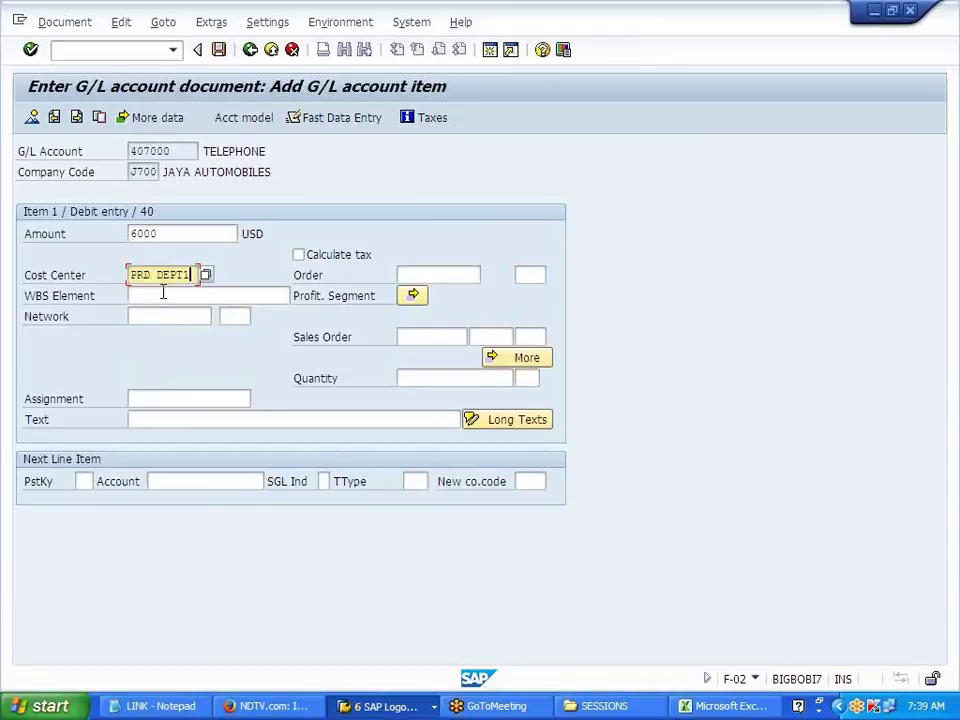
Step: Assign internal order 100319 to the first debit item
key("Tab")
key("BackSpace")
left_click(487, 277)
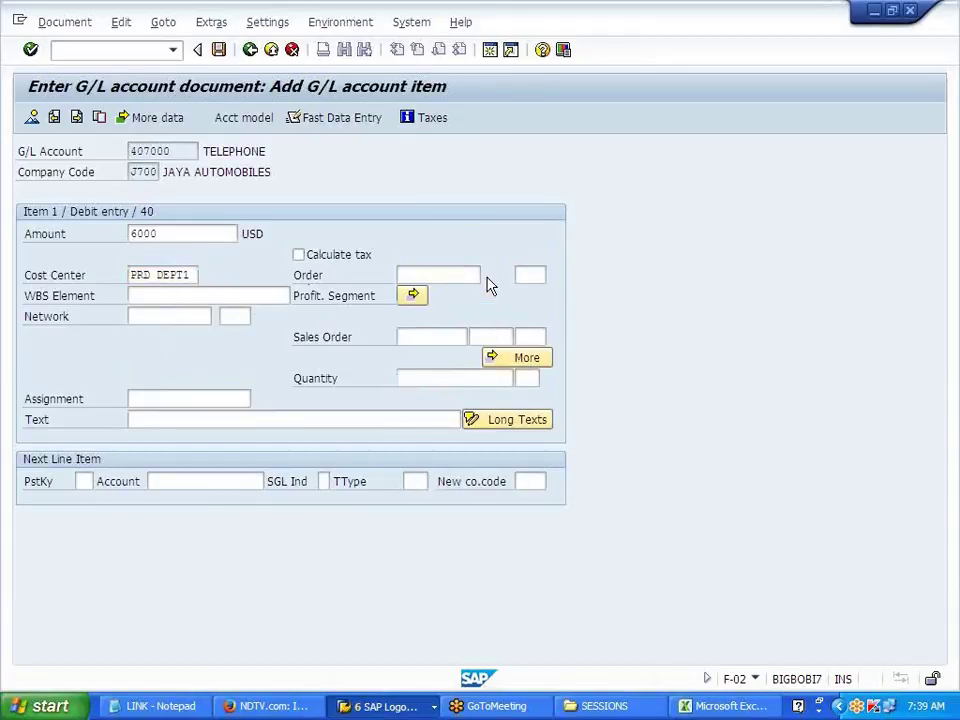
key("Return")
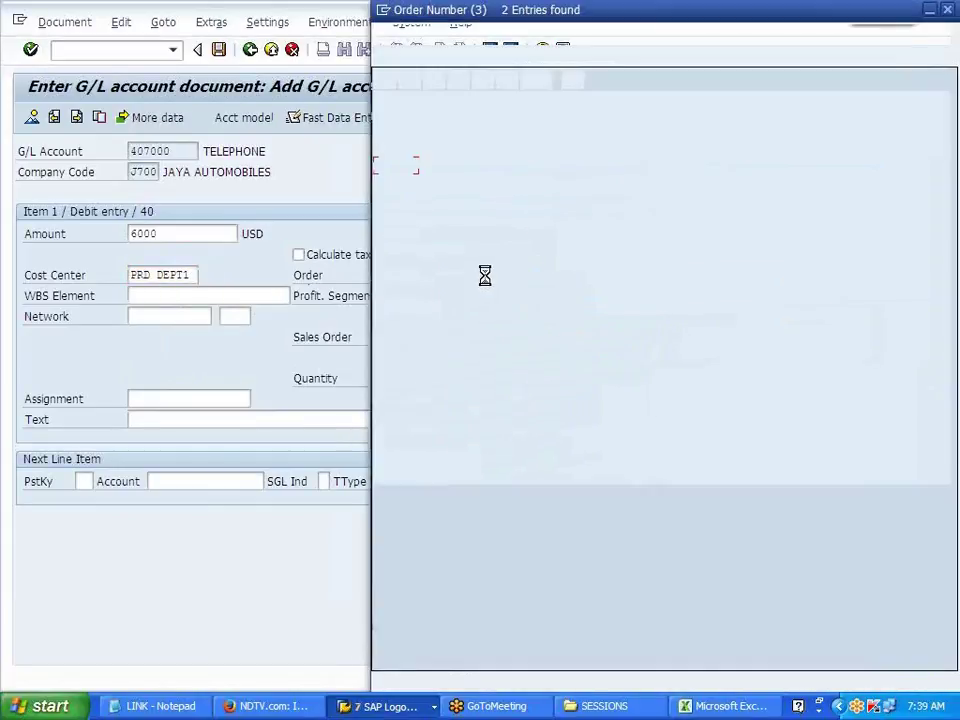
double_click(454, 167)
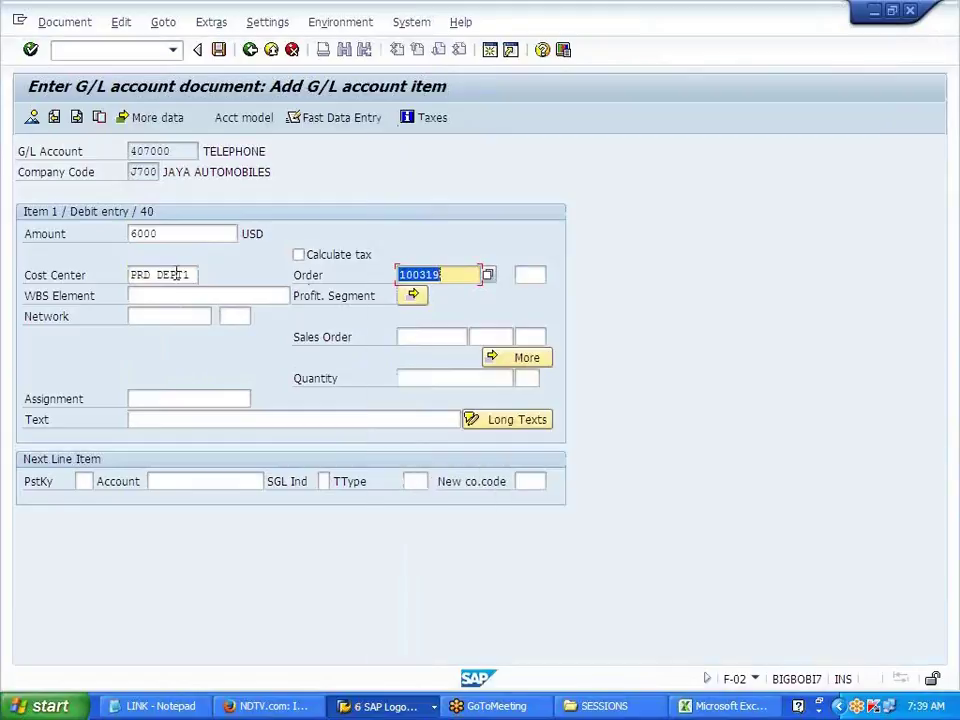
Step: Enter posting key 40 and account 407000 for the next line item and try to proceed to it
left_click(84, 481)
left_click(88, 499)
left_click(184, 478)
left_click(187, 499)
key("Return")
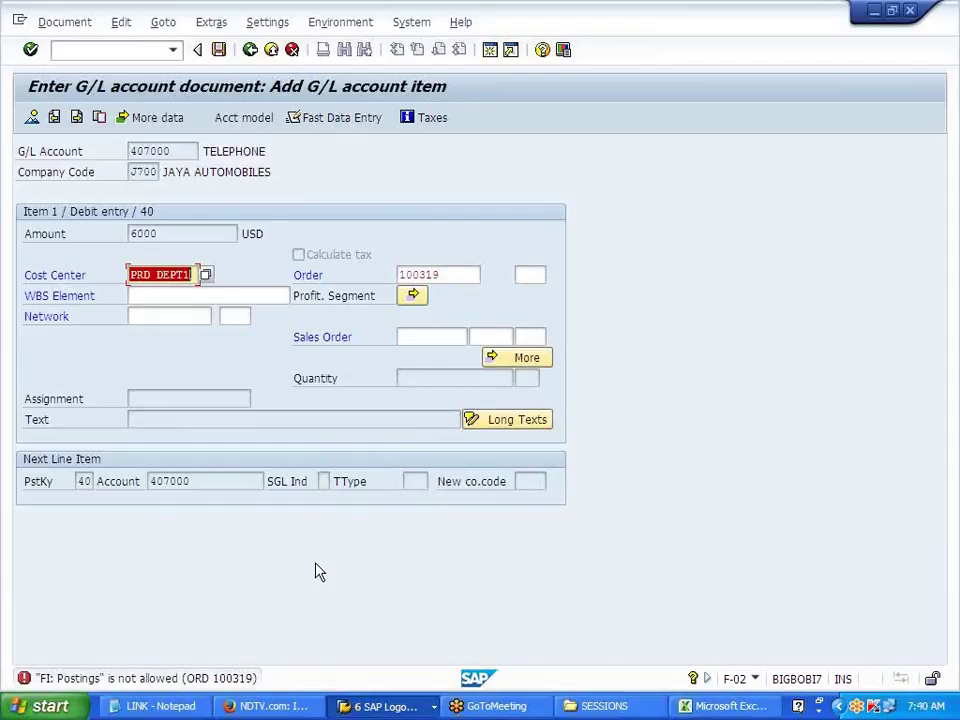
Step: Change the first debit item's order to 100320 and proceed to the second debit item
left_click(440, 274)
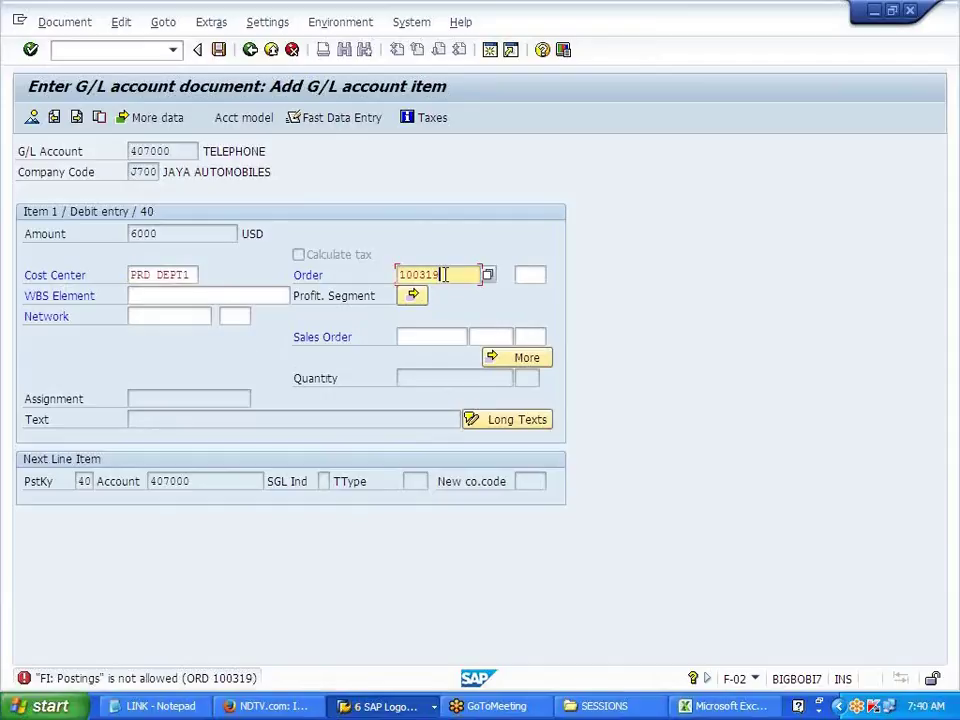
left_click_drag(437, 276, 401, 275)
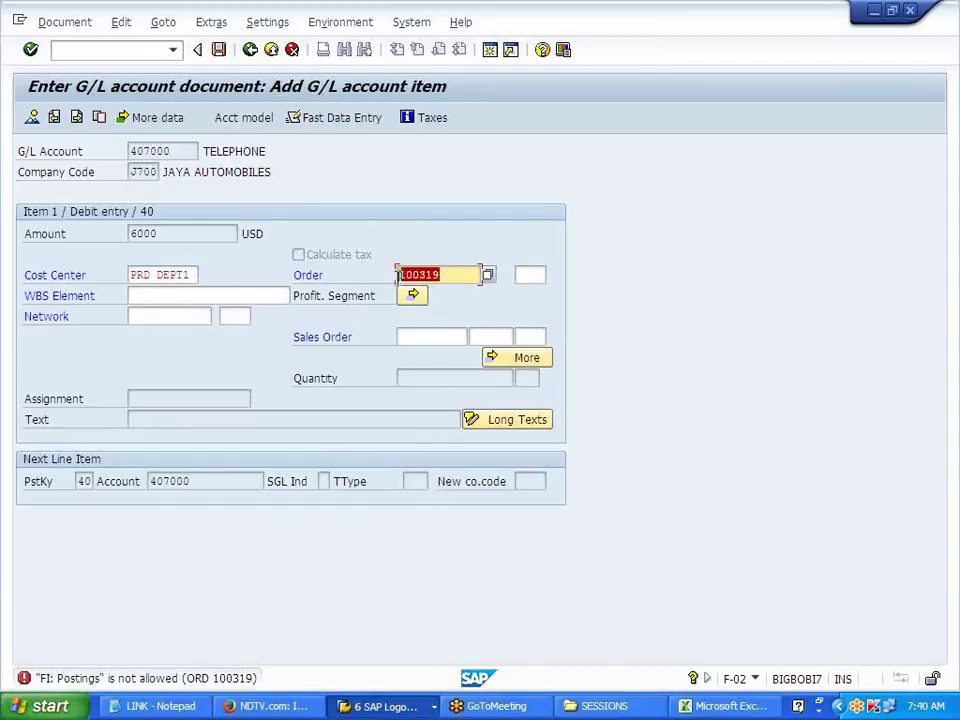
left_click(487, 275)
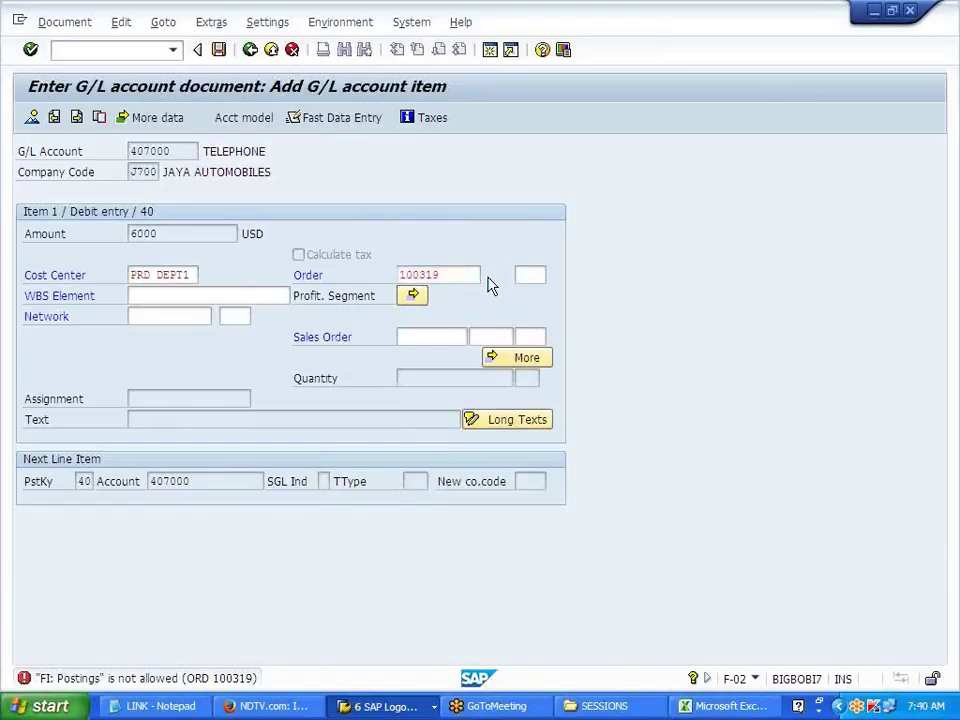
key("Return")
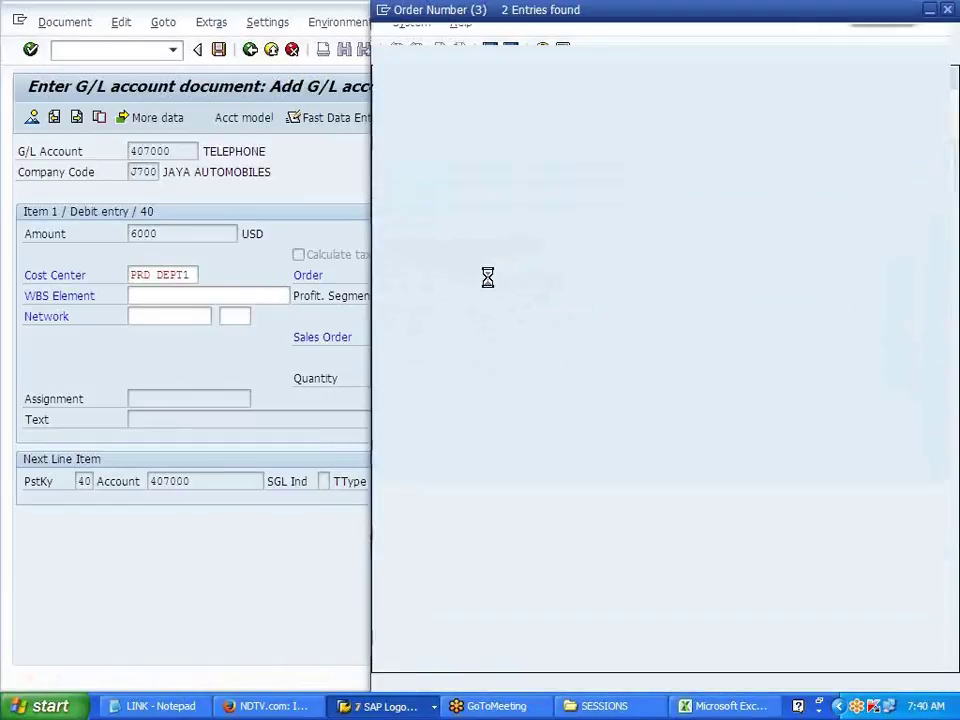
left_click(485, 188)
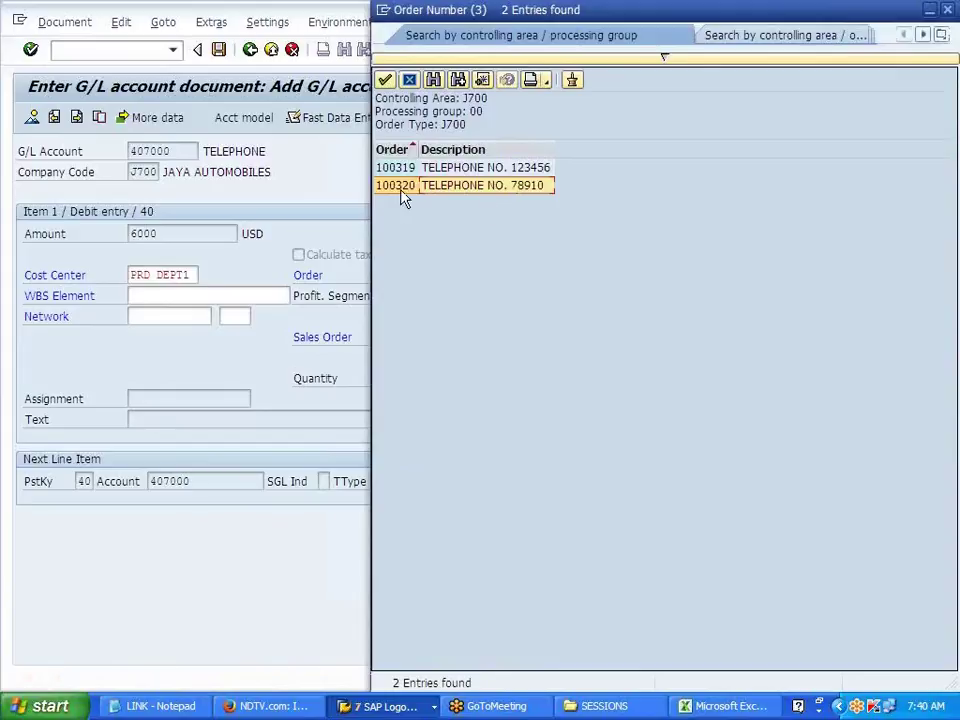
double_click(404, 191)
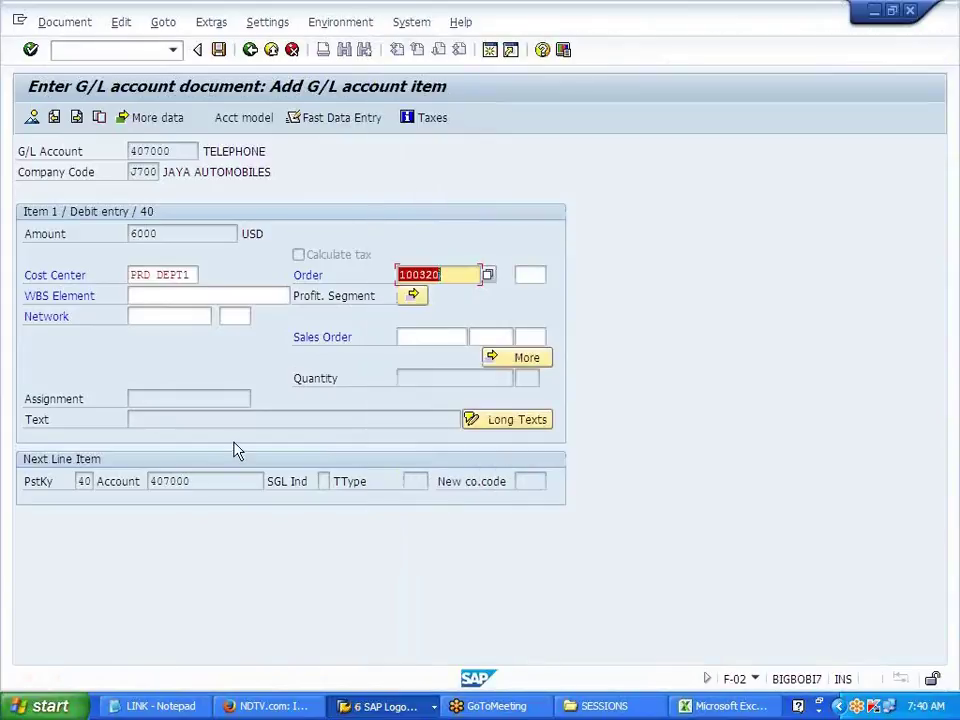
key("Return")
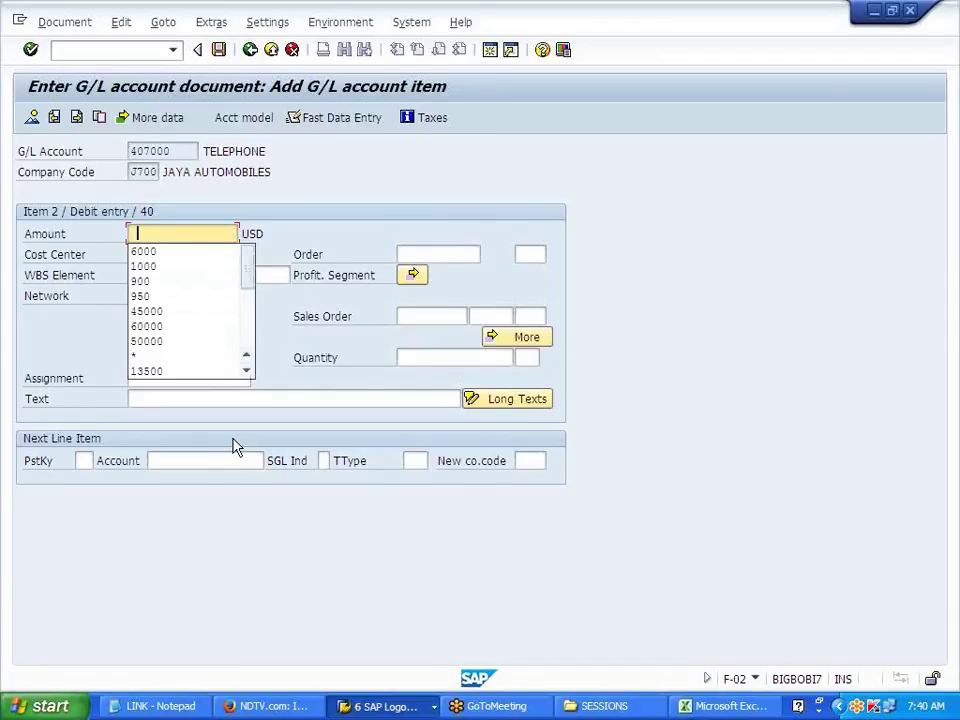
left_click(309, 388)
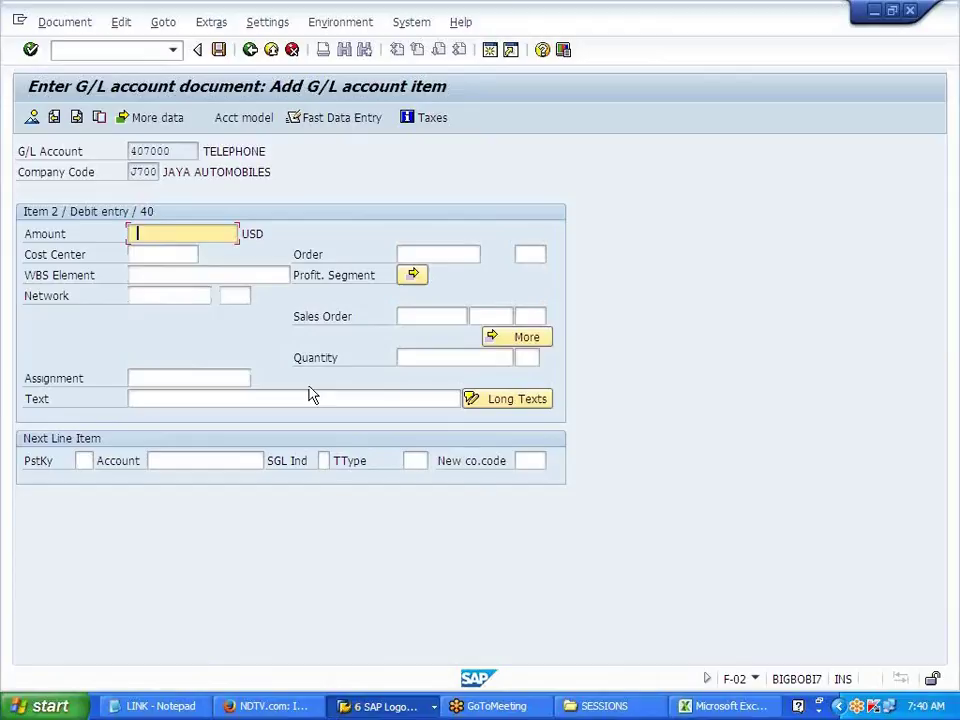
Step: Switch to the vendor invoice session, abandon its unposted invoice, and return to the SAP Easy Access screen
left_click(418, 706)
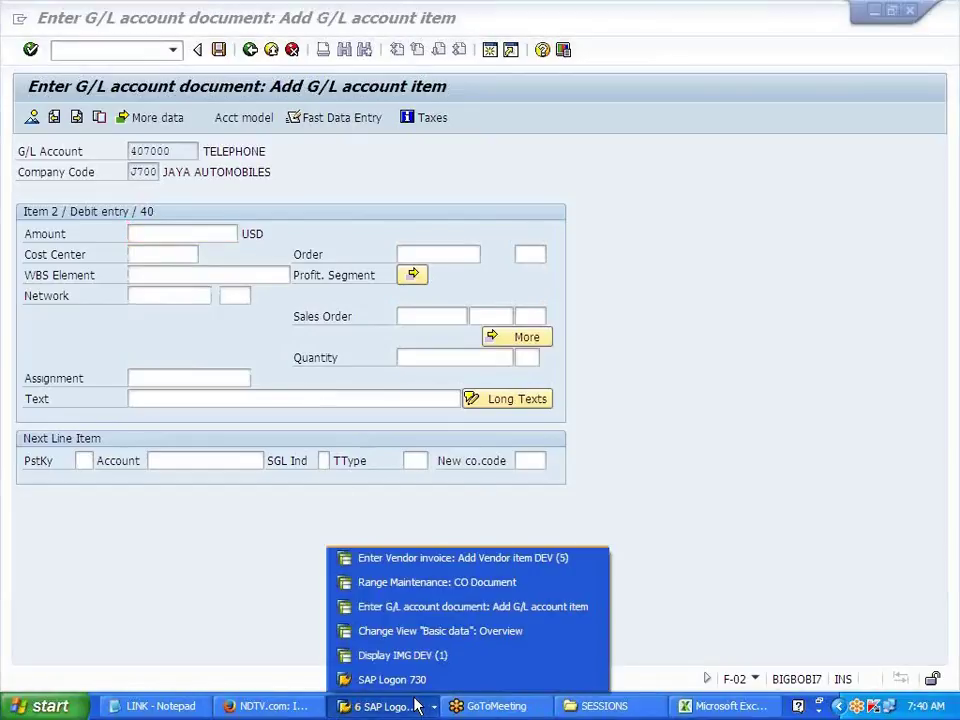
left_click(488, 558)
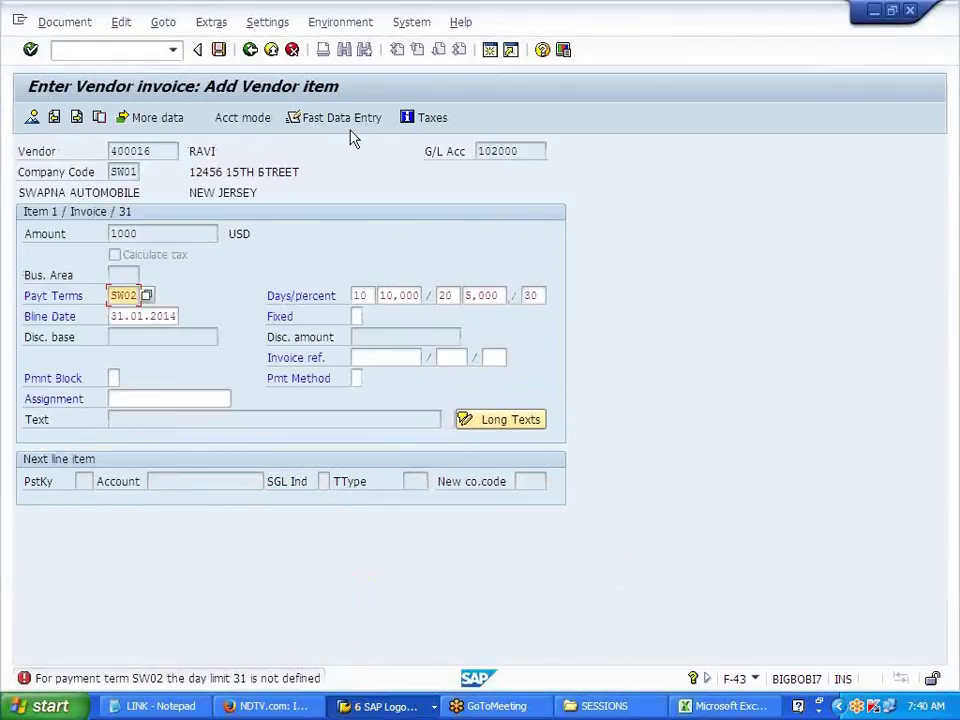
left_click(291, 50)
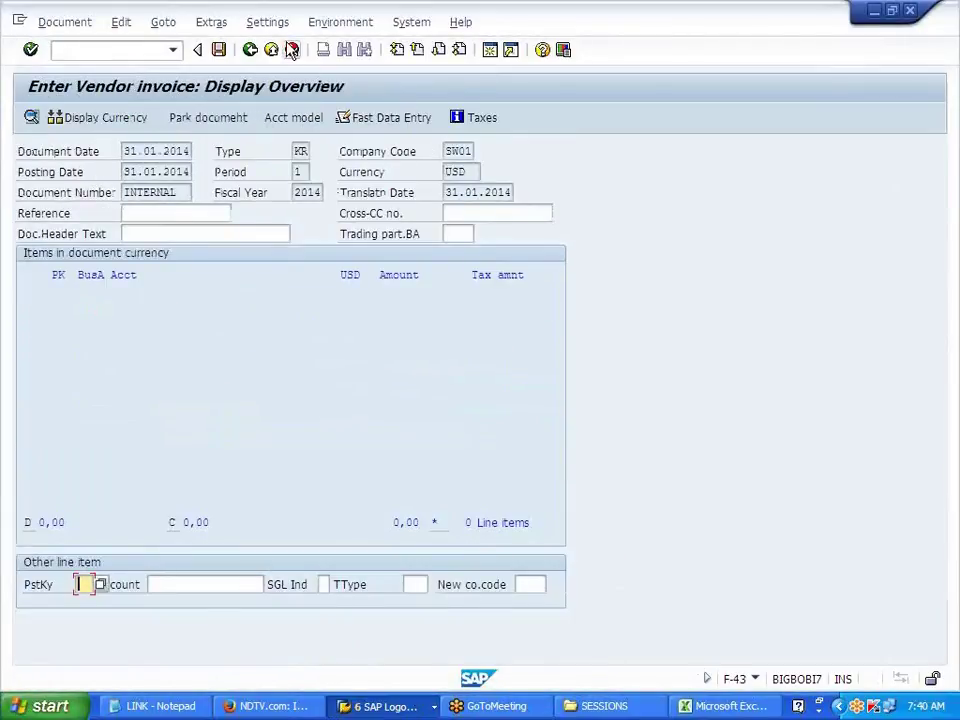
left_click(291, 50)
left_click(272, 388)
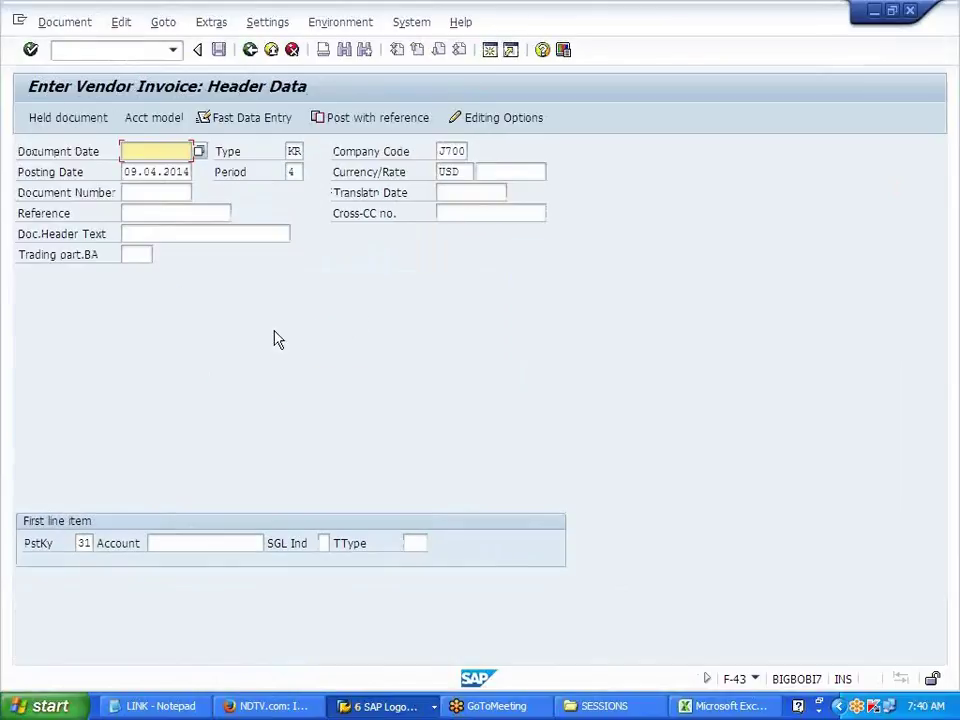
left_click(291, 50)
left_click(272, 390)
left_click(271, 50)
left_click(265, 387)
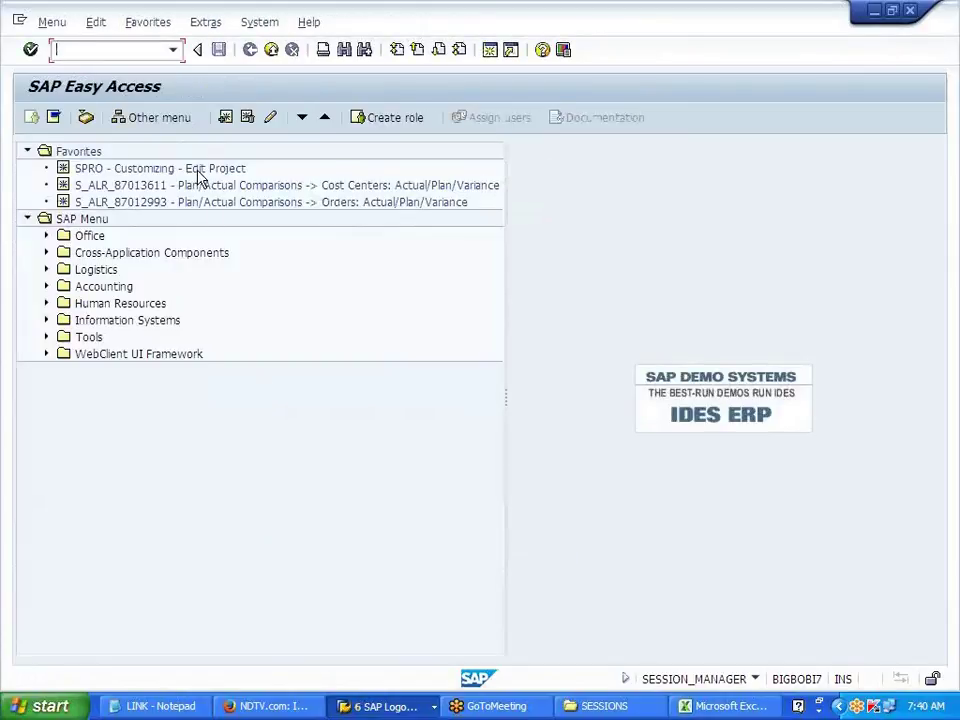
double_click(198, 170)
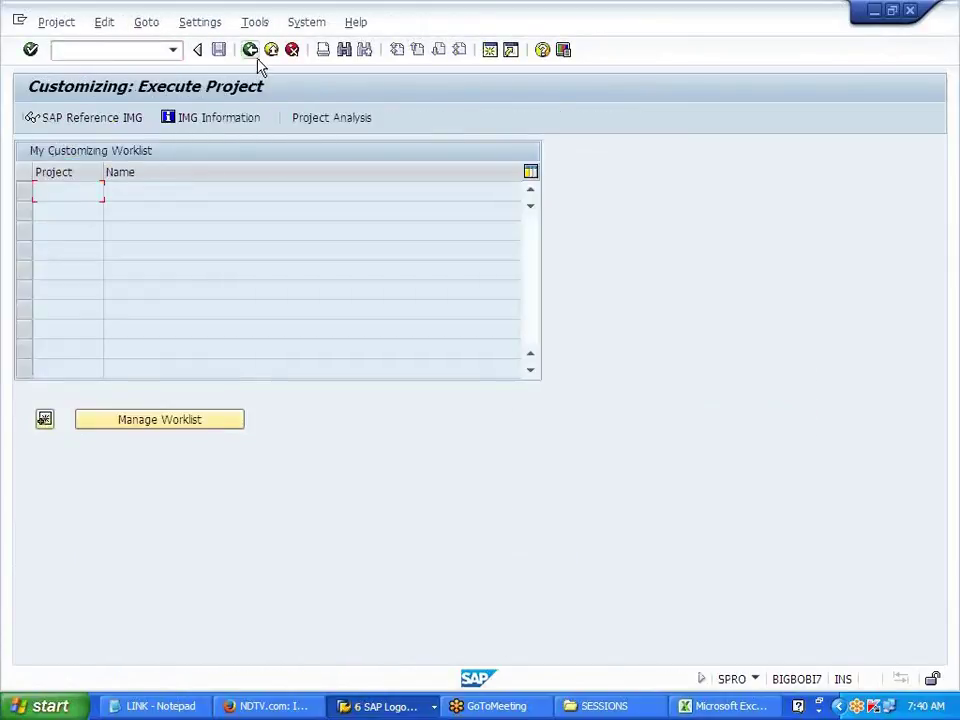
left_click(251, 50)
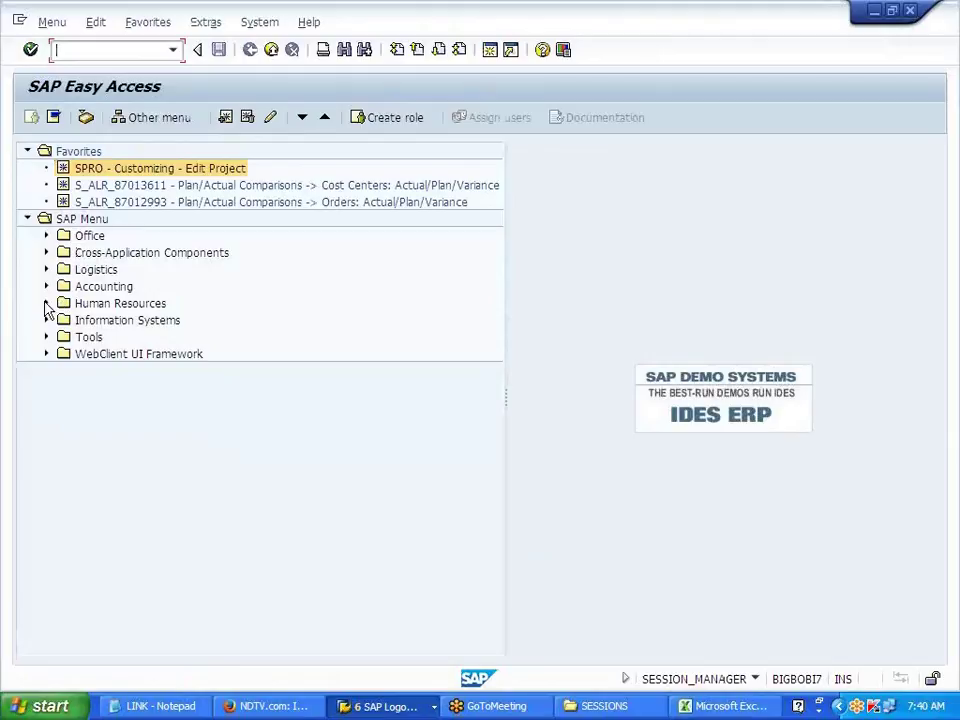
Step: Start transaction KO02 and open the master data of internal order 100319 for changing
type("KO0")
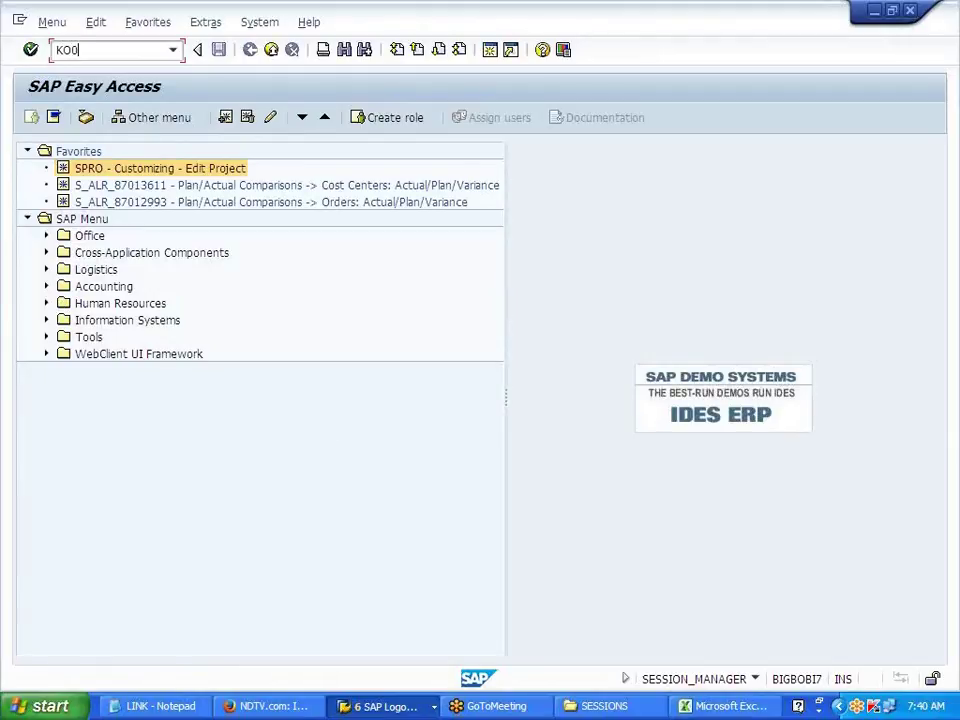
key("Return")
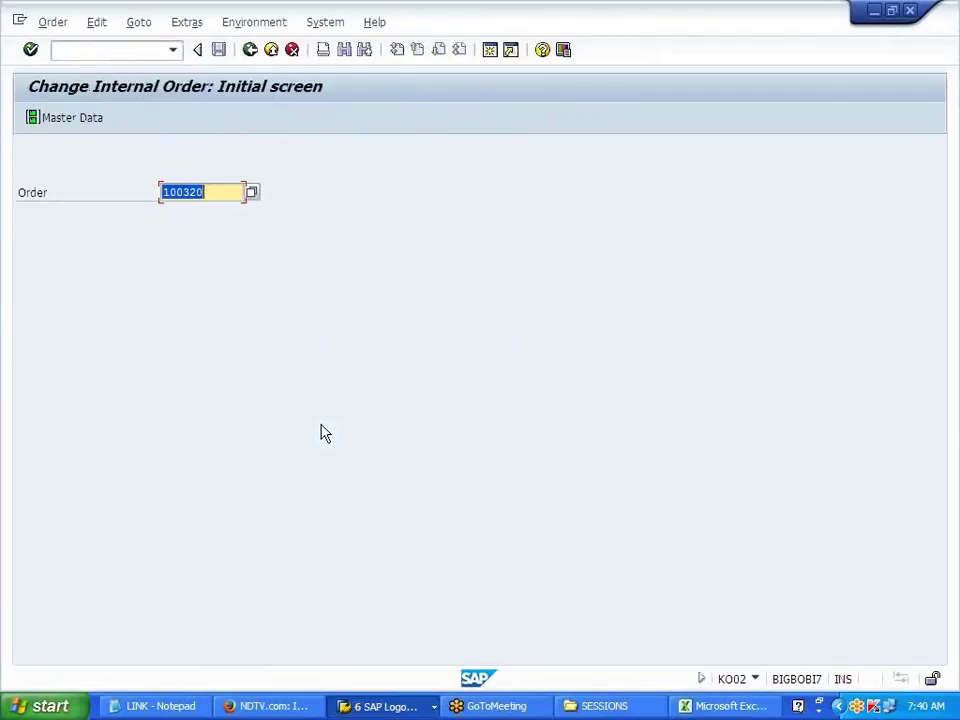
key("BackSpace")
key("Down")
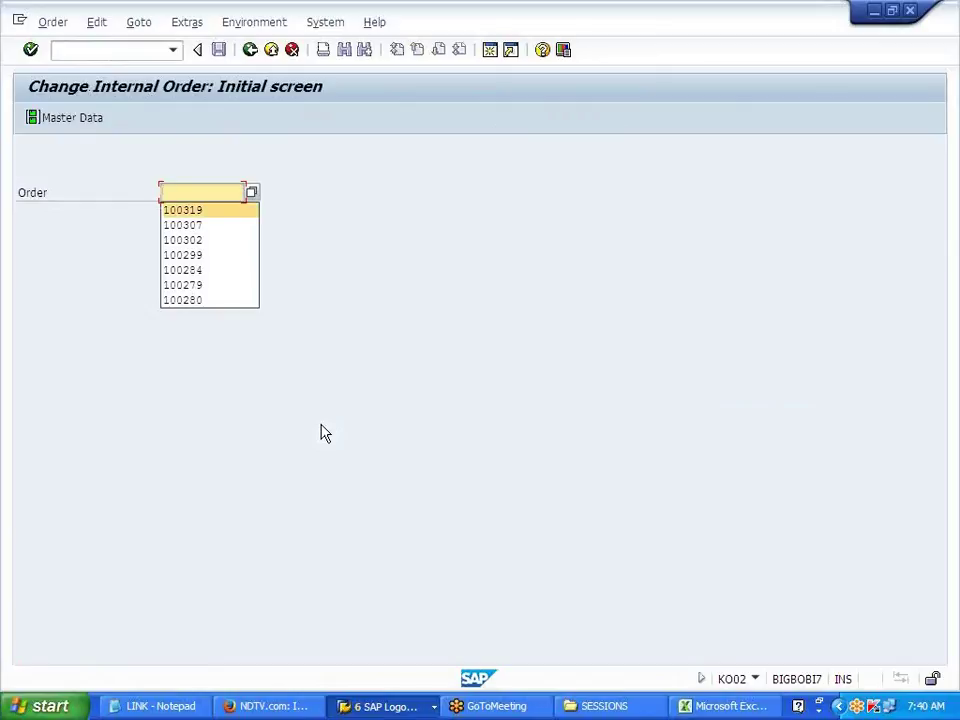
key("Return")
key("Return")
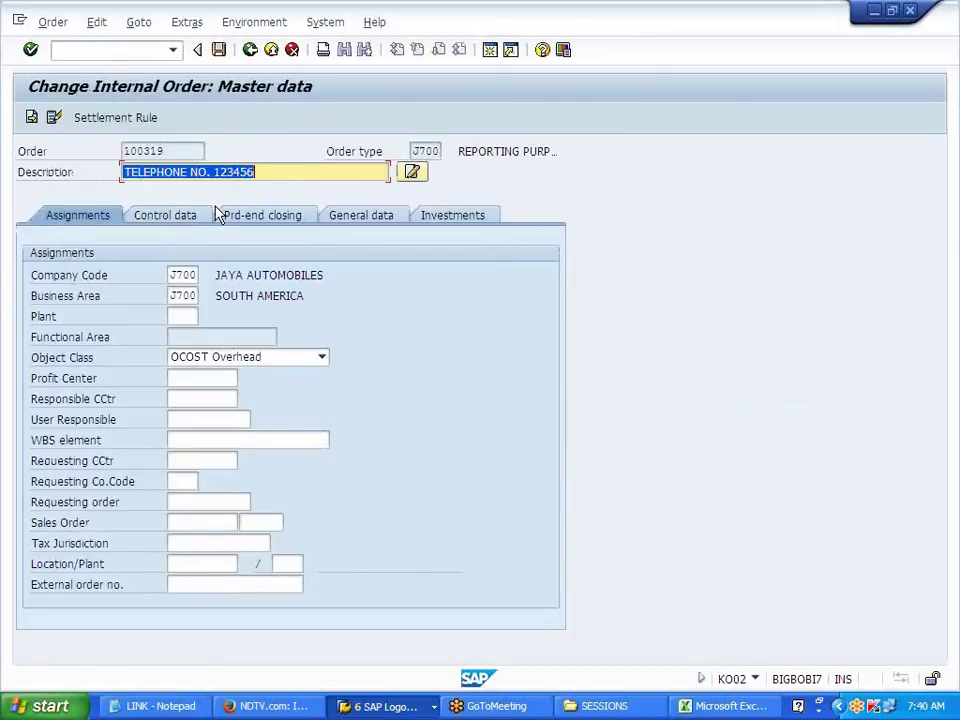
Step: Release internal order 100319 in its control data, try technical completion and reverse it, and save the order
left_click(178, 223)
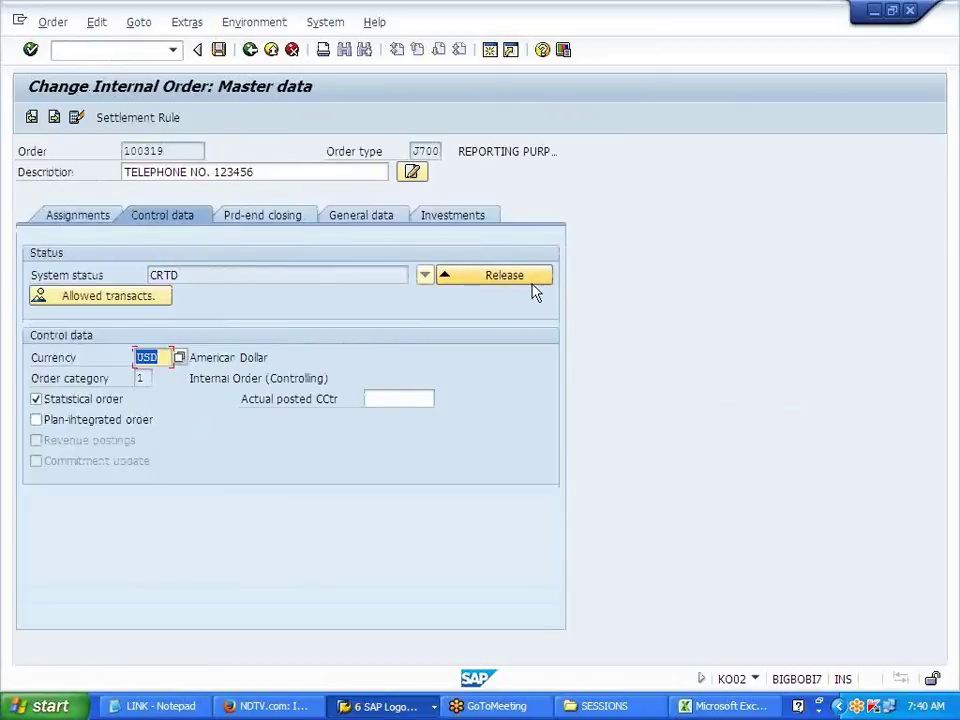
left_click(500, 280)
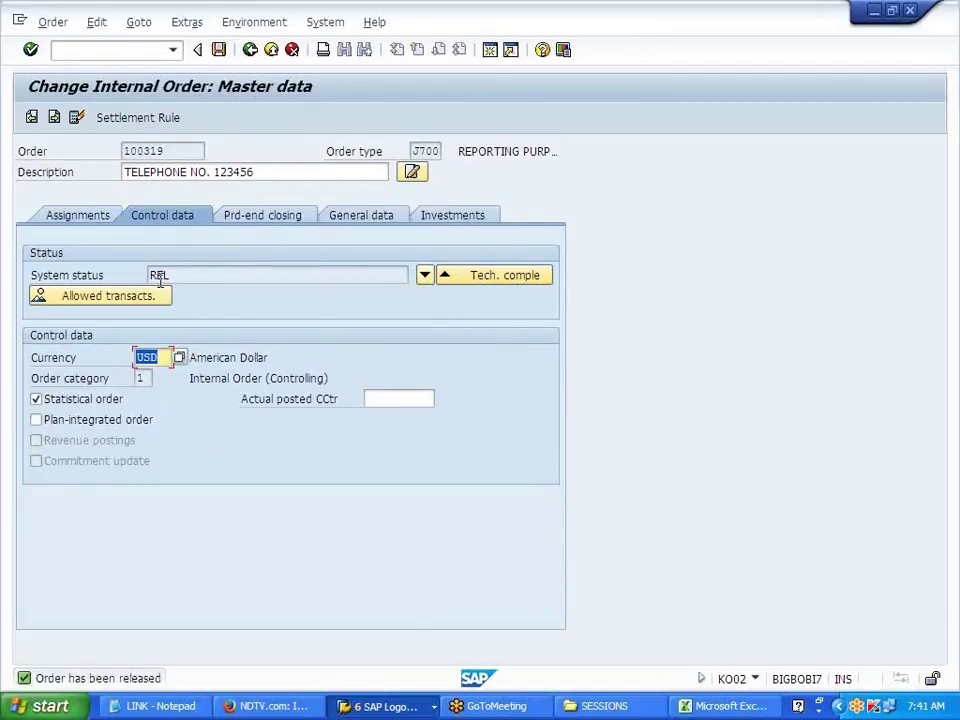
left_click(497, 283)
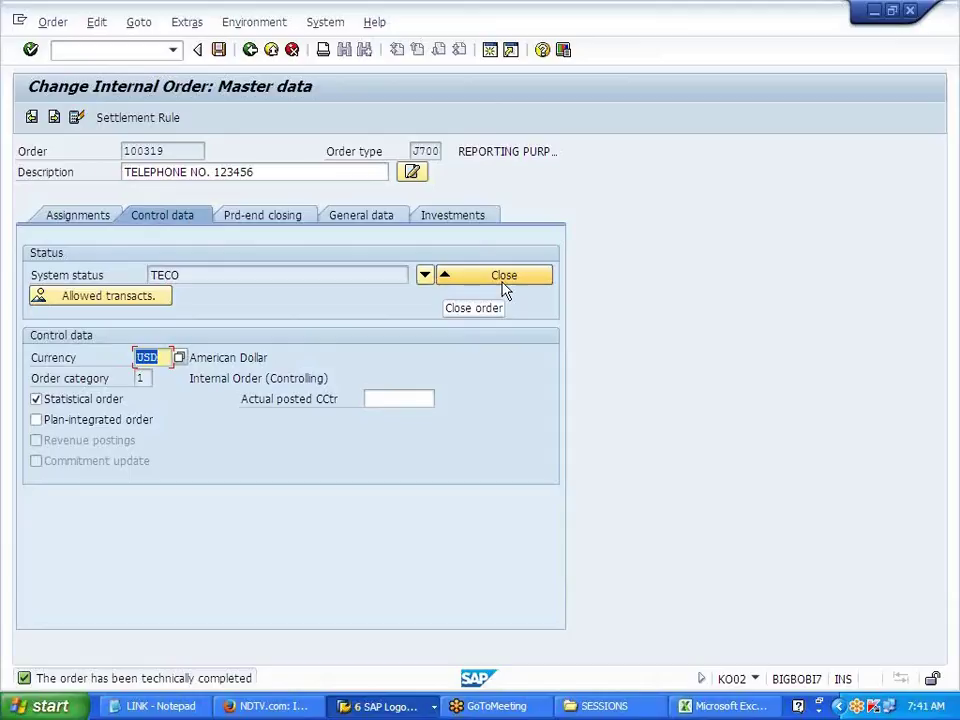
left_click(427, 283)
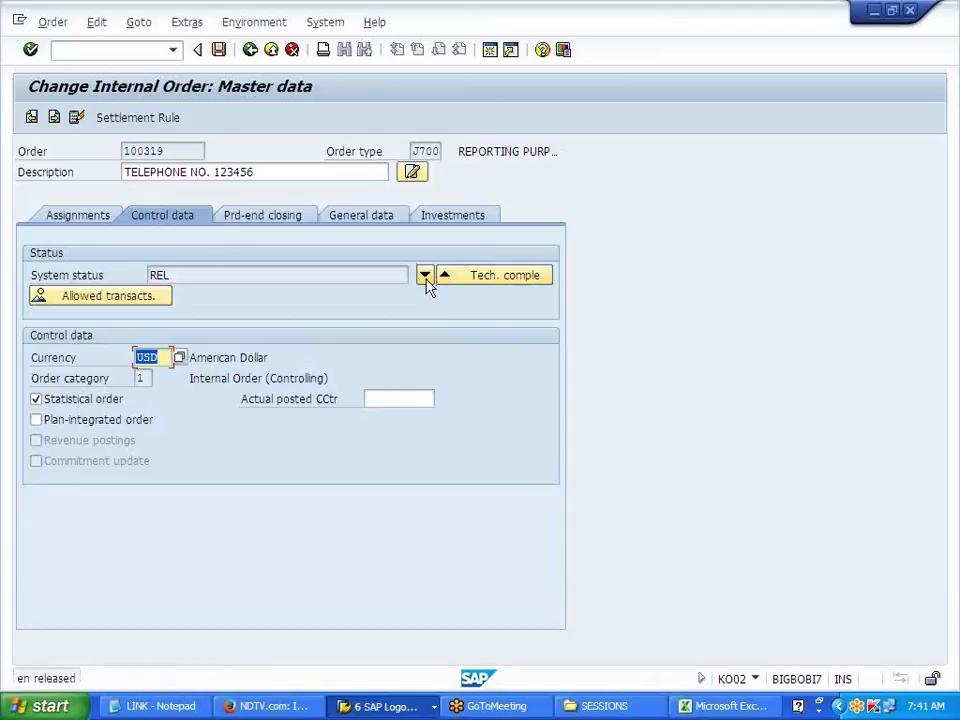
left_click(218, 50)
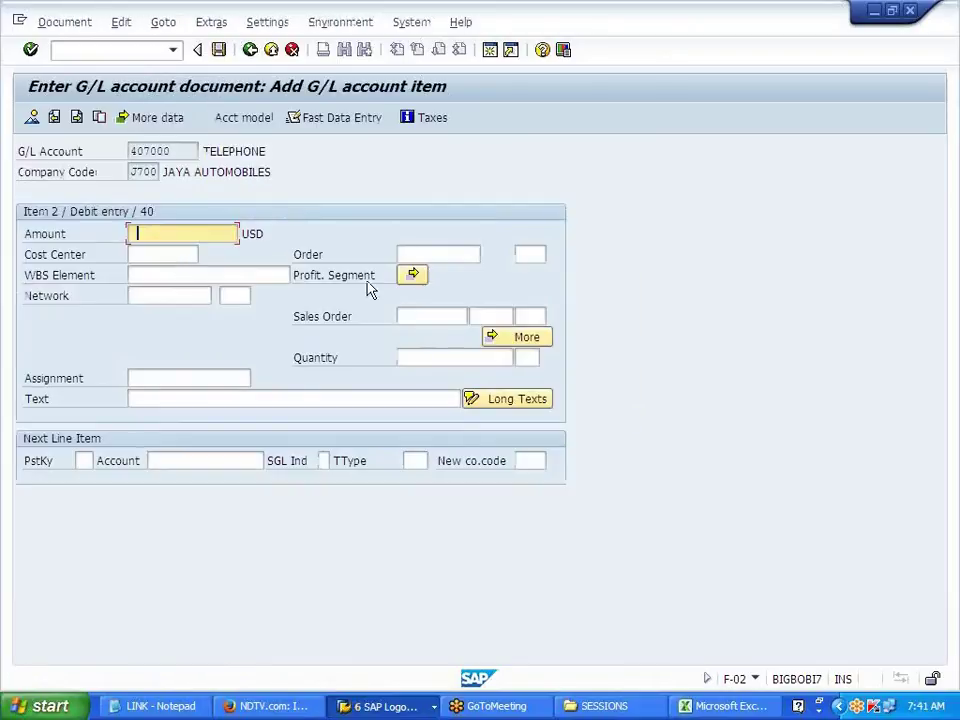
Step: In the G/L posting session, set the second debit item to 7000 USD, cost center PRD DEPT1 and order 100319
left_click(217, 235)
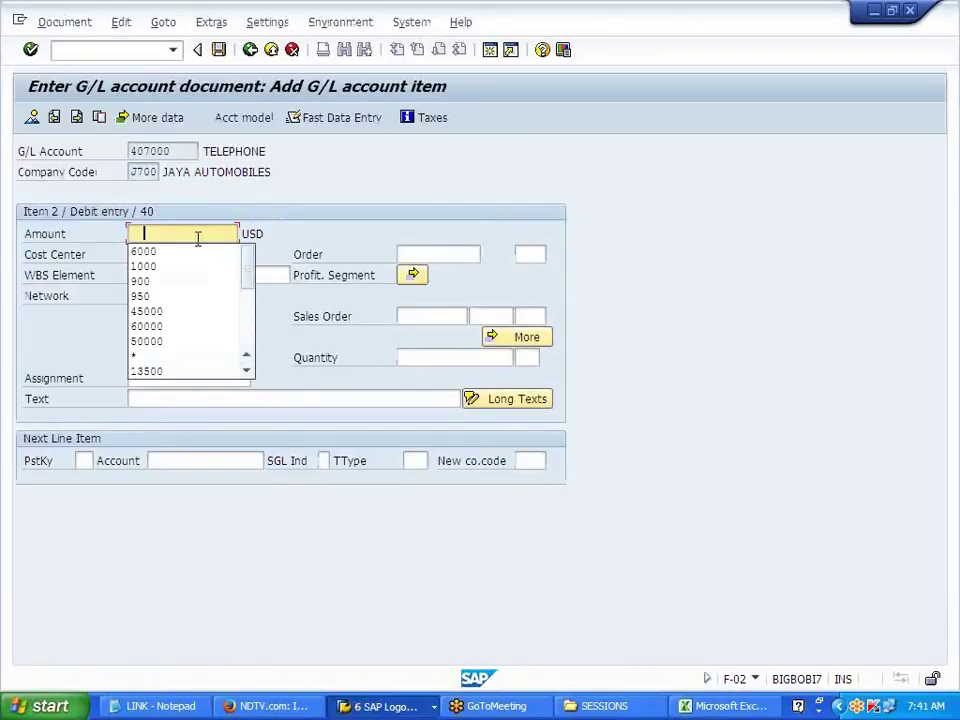
left_click(165, 232)
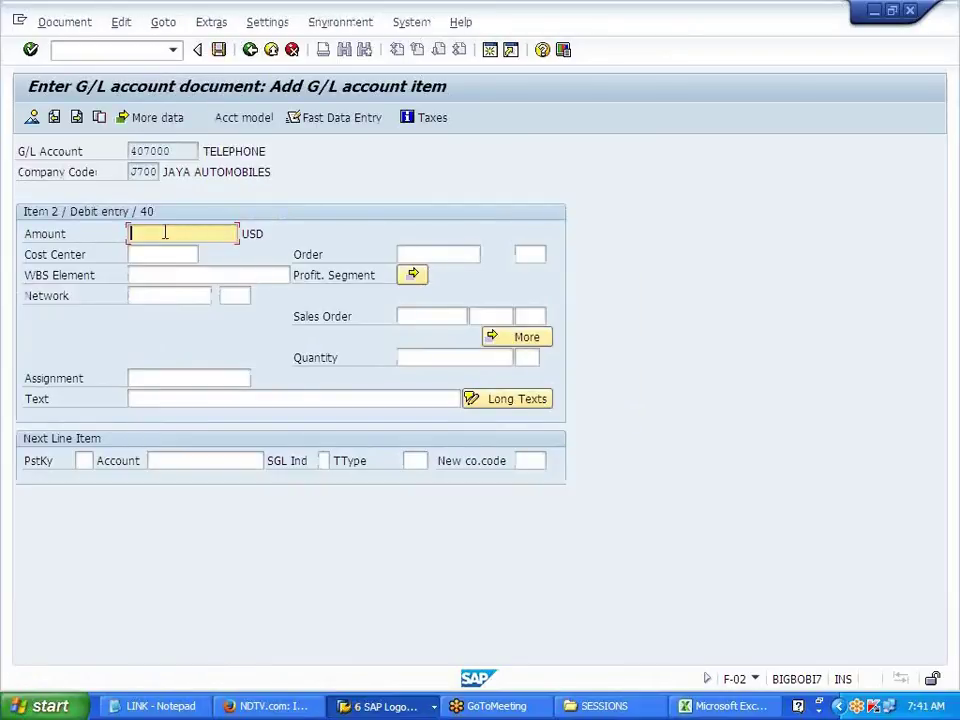
type("7000")
left_click(156, 255)
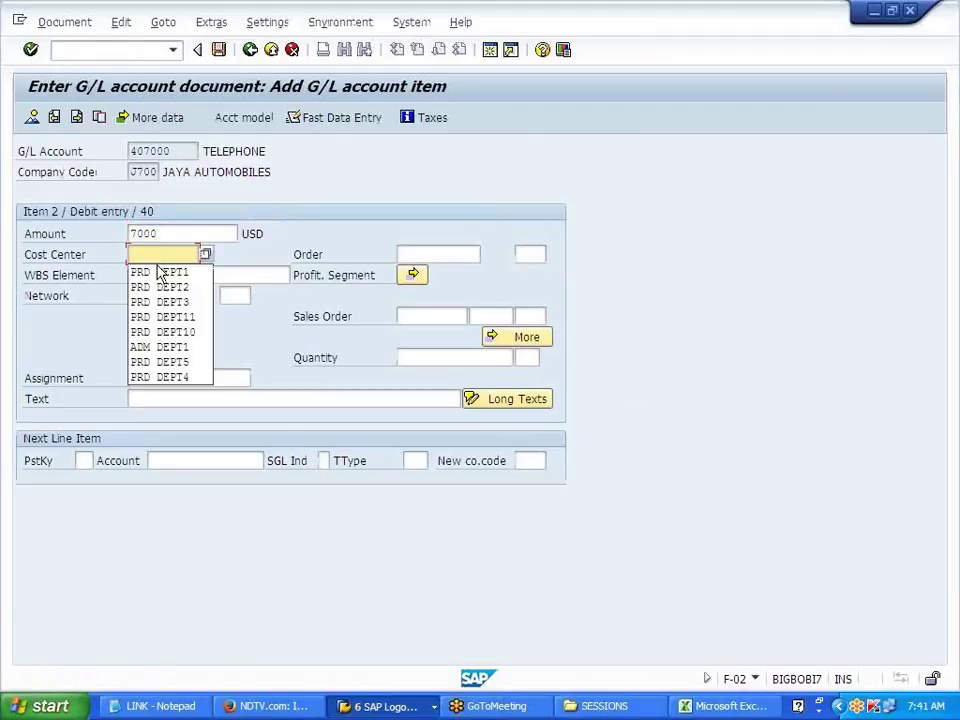
left_click(204, 270)
left_click(463, 255)
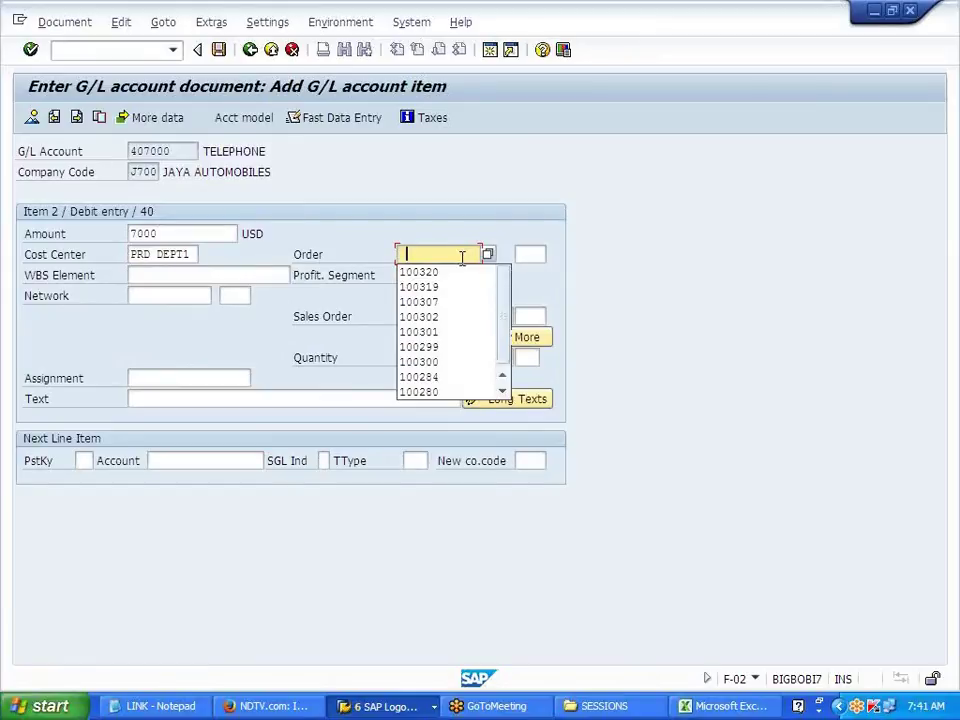
left_click(449, 288)
Step: Add a next line item with posting key 50 for G/L account 200000
left_click(82, 461)
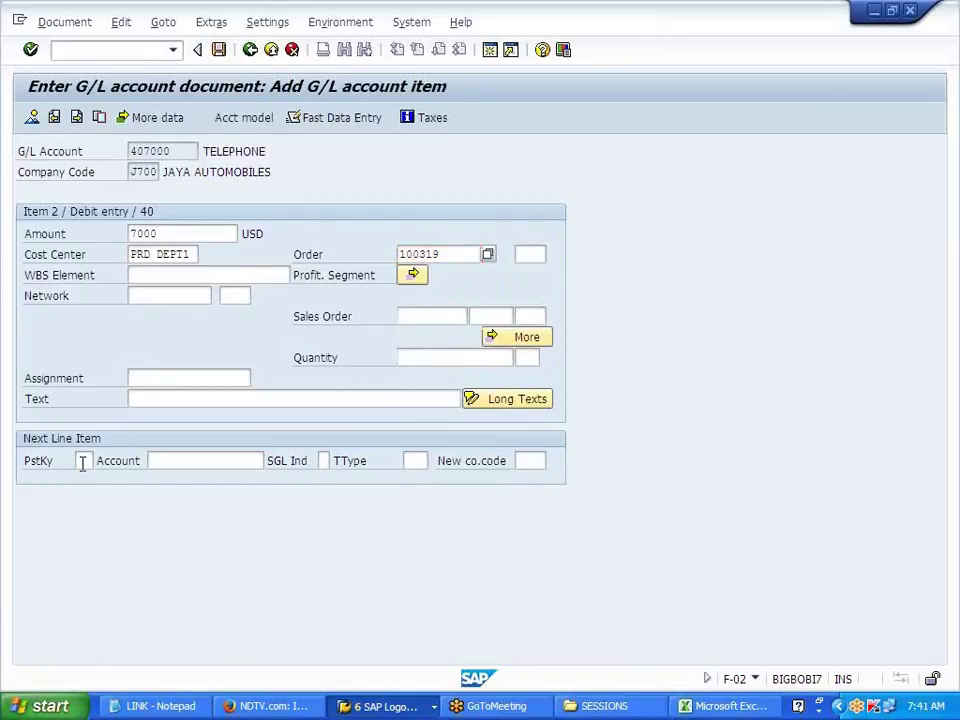
key("Tab")
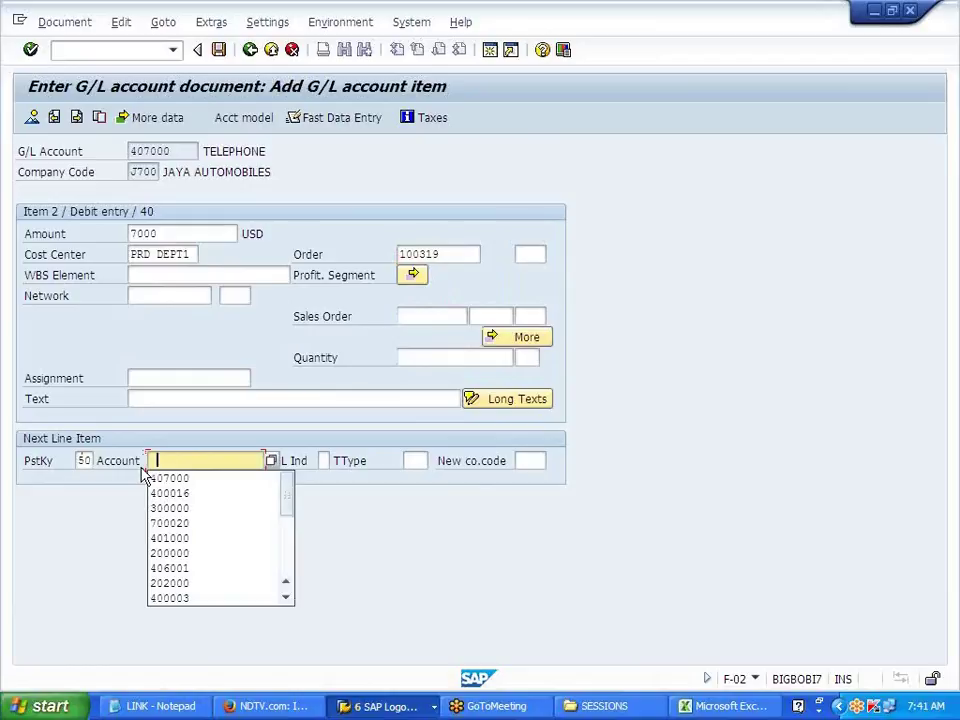
type("200000")
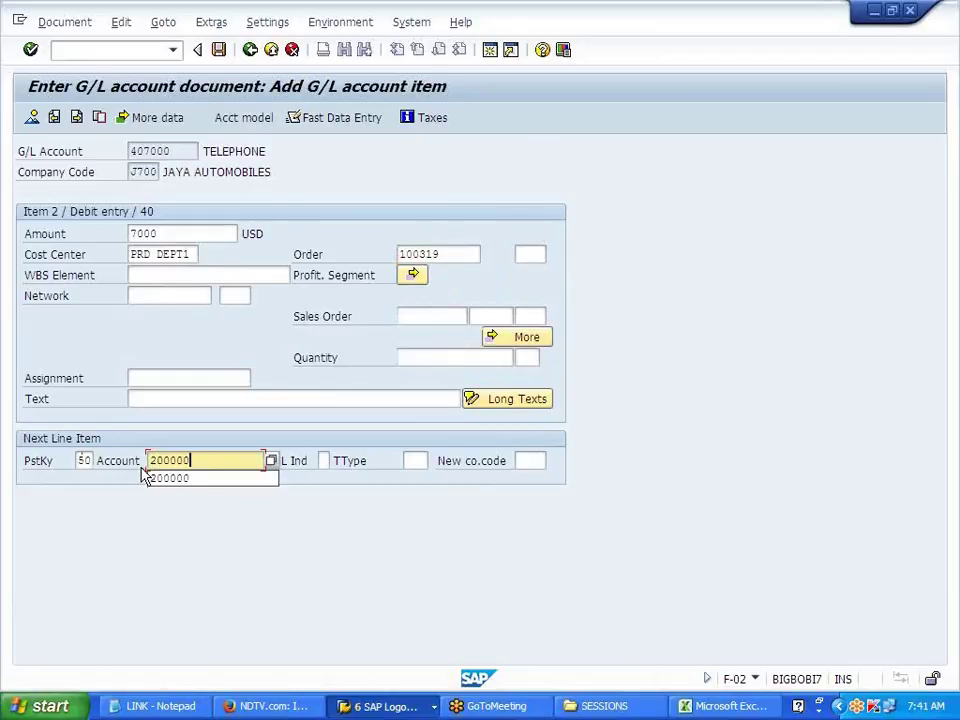
key("Return")
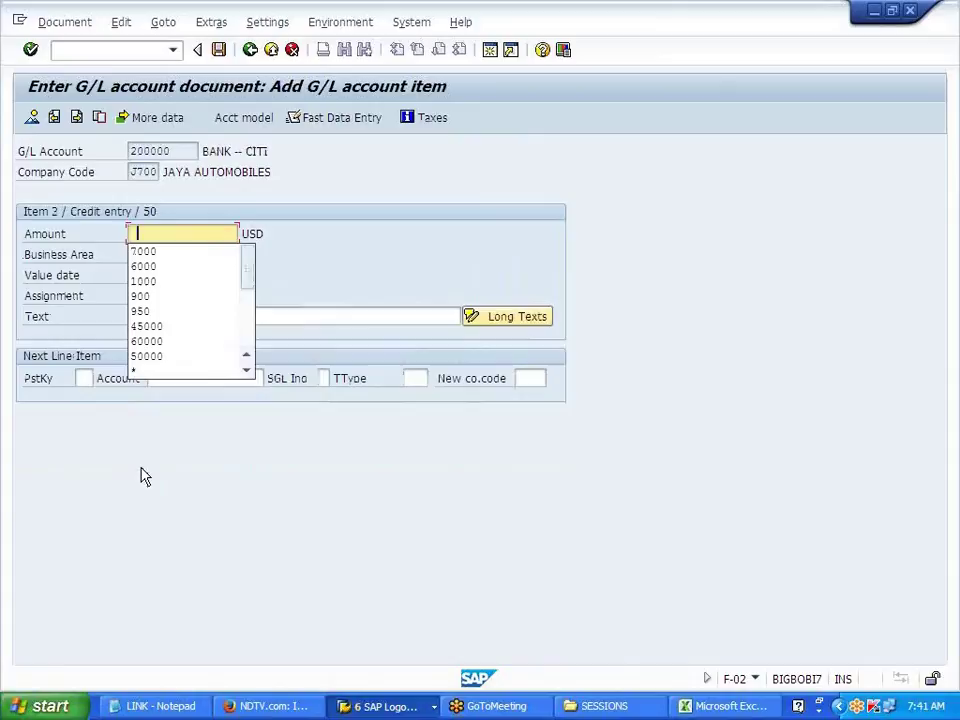
Step: Set the credit item's amount to * and its value date to 01.01.2014, and simulate the document
type("*")
key("Tab")
key("Tab")
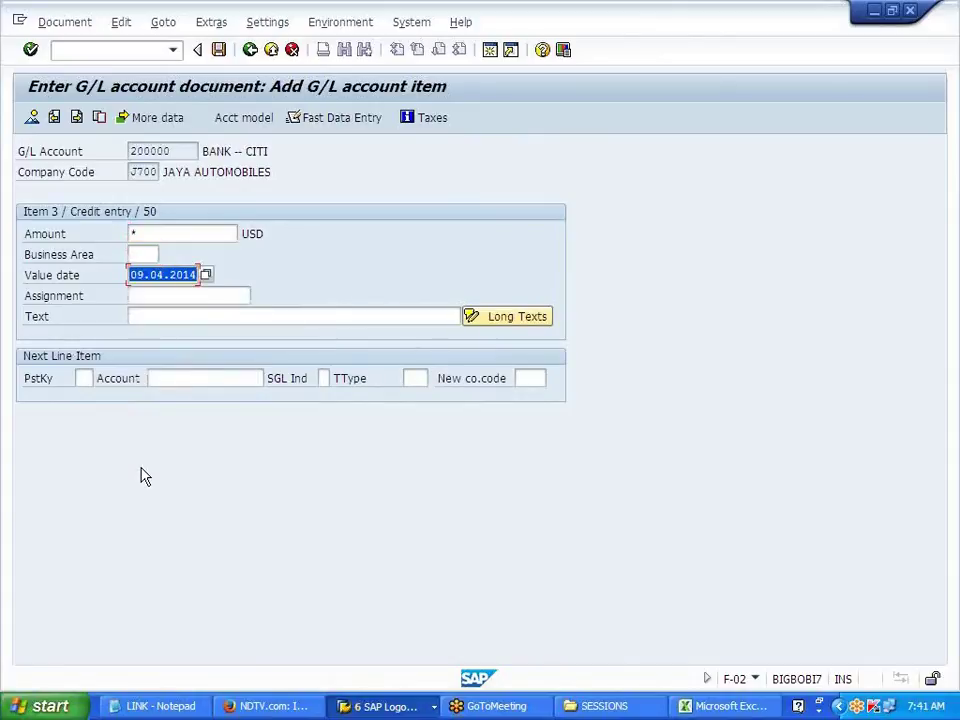
type("0101")
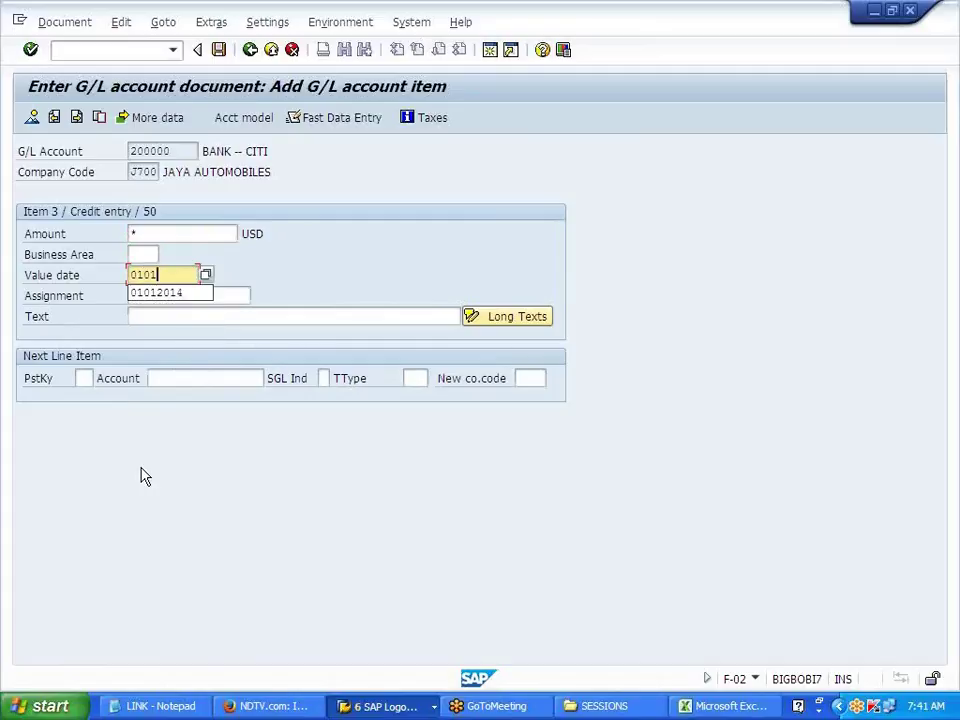
type("2014")
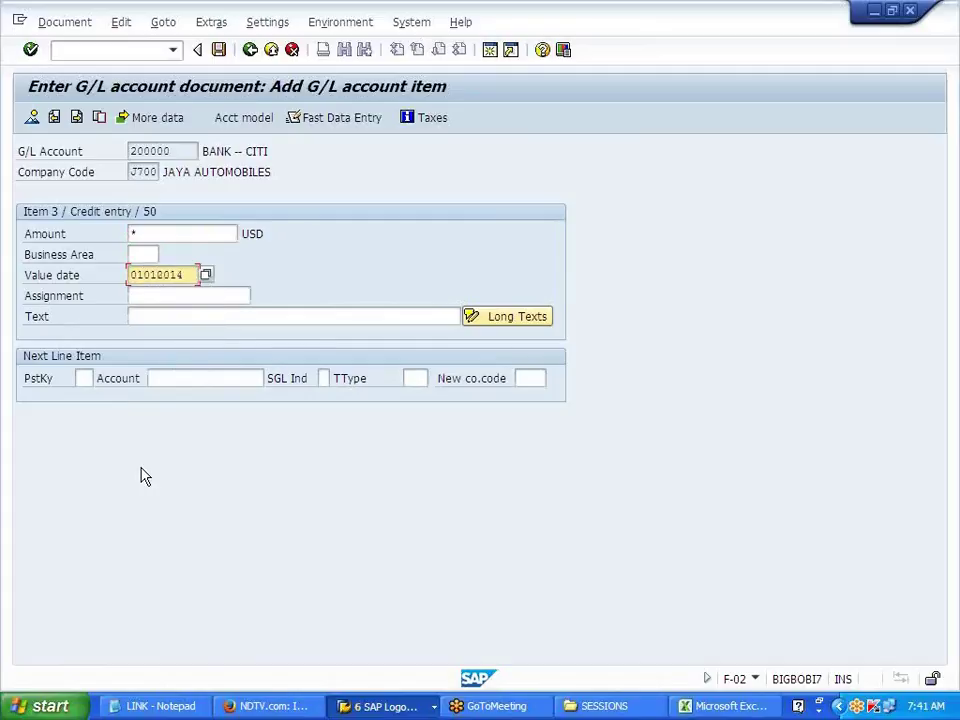
key("Return")
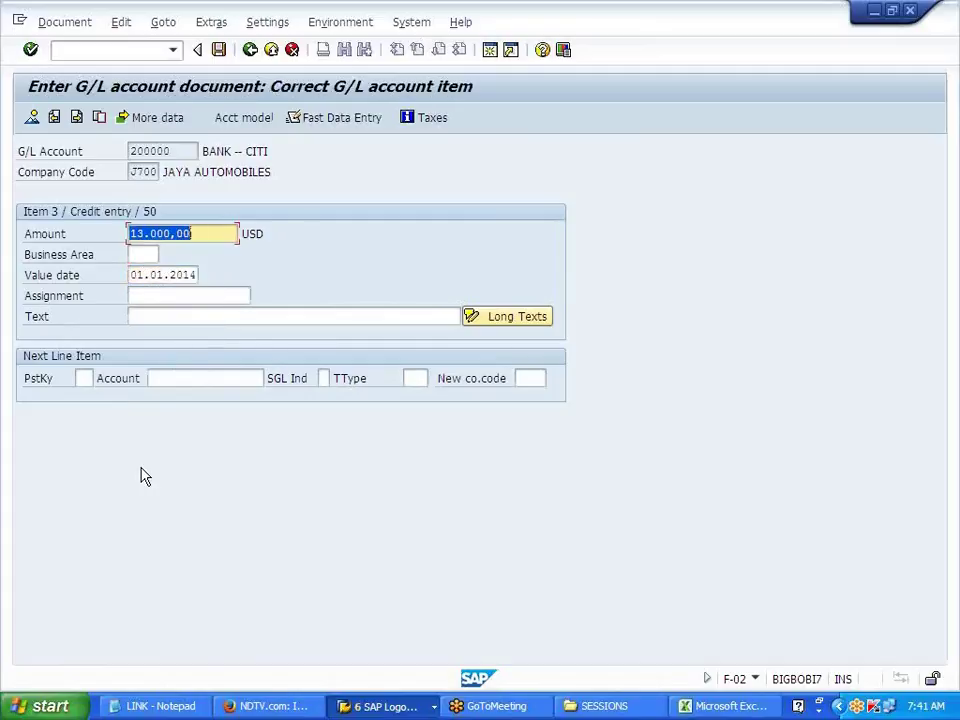
left_click(64, 22)
left_click(75, 105)
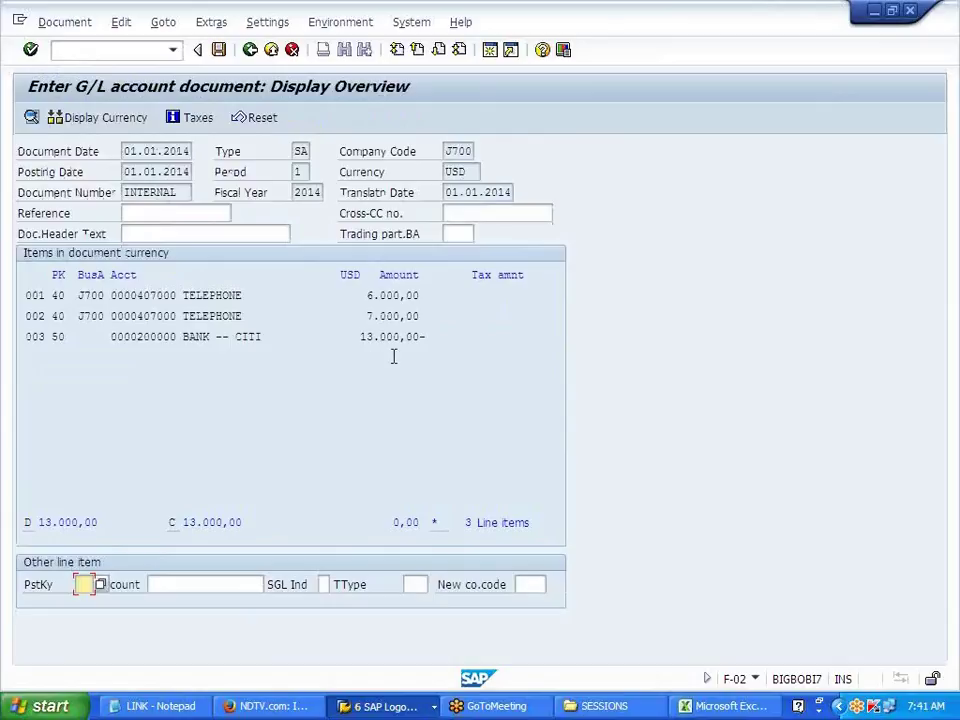
Step: Post the G/L document charging the telephone expenses to the bank and exit the posting transaction
left_click(219, 50)
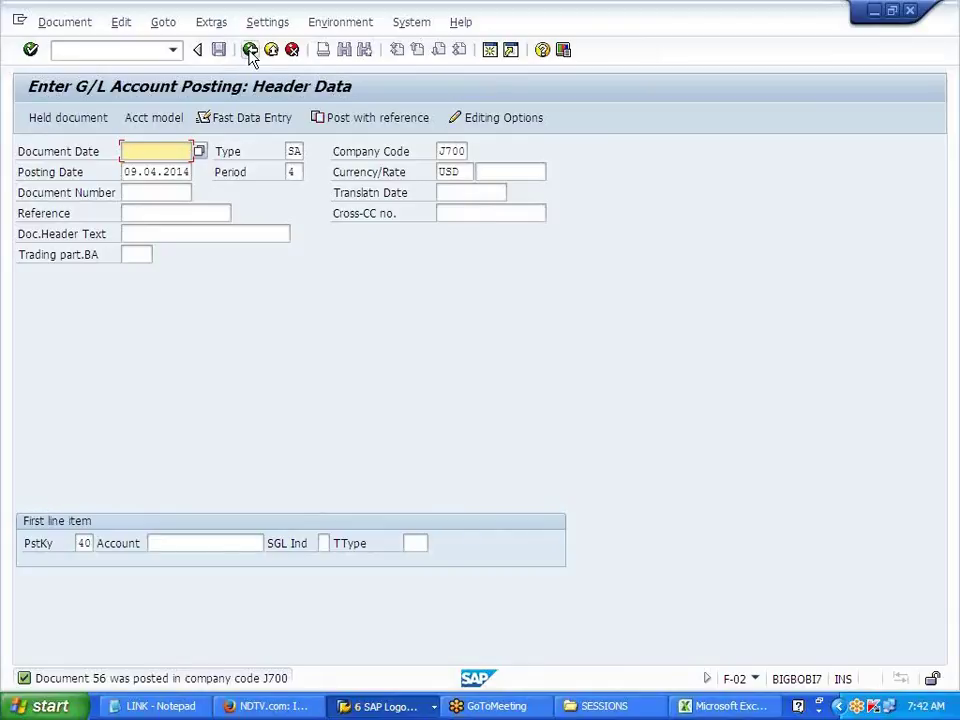
left_click(250, 50)
left_click(267, 388)
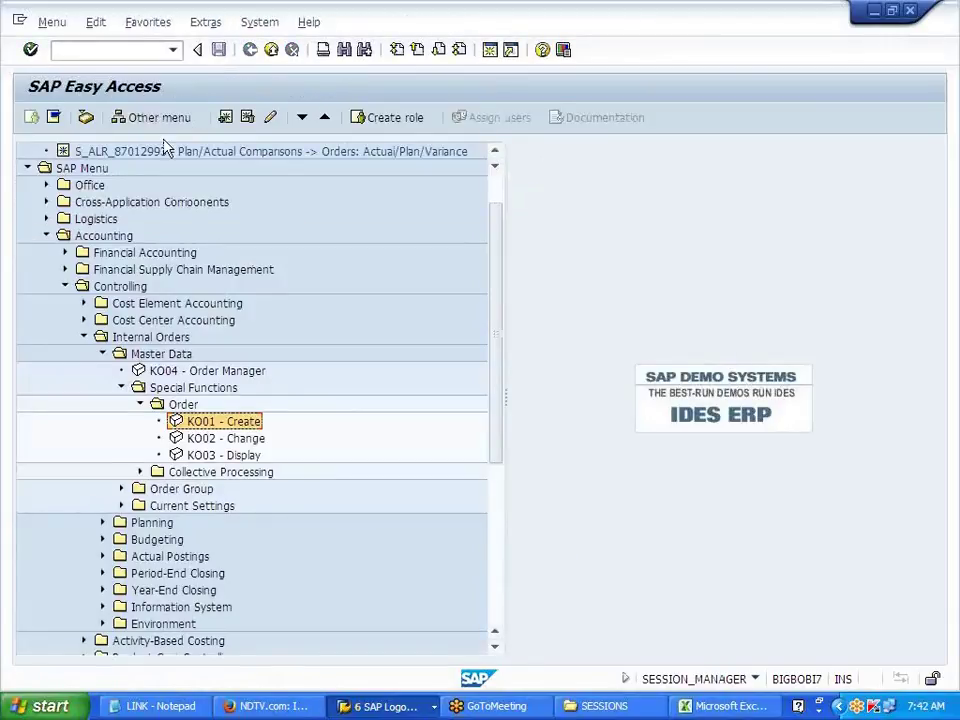
Step: Run the Cost Centers: Actual/Plan/Variance report from the favorites with the preset selection for controlling area J700
scroll(244, 254, "up", 1)
left_click(252, 188)
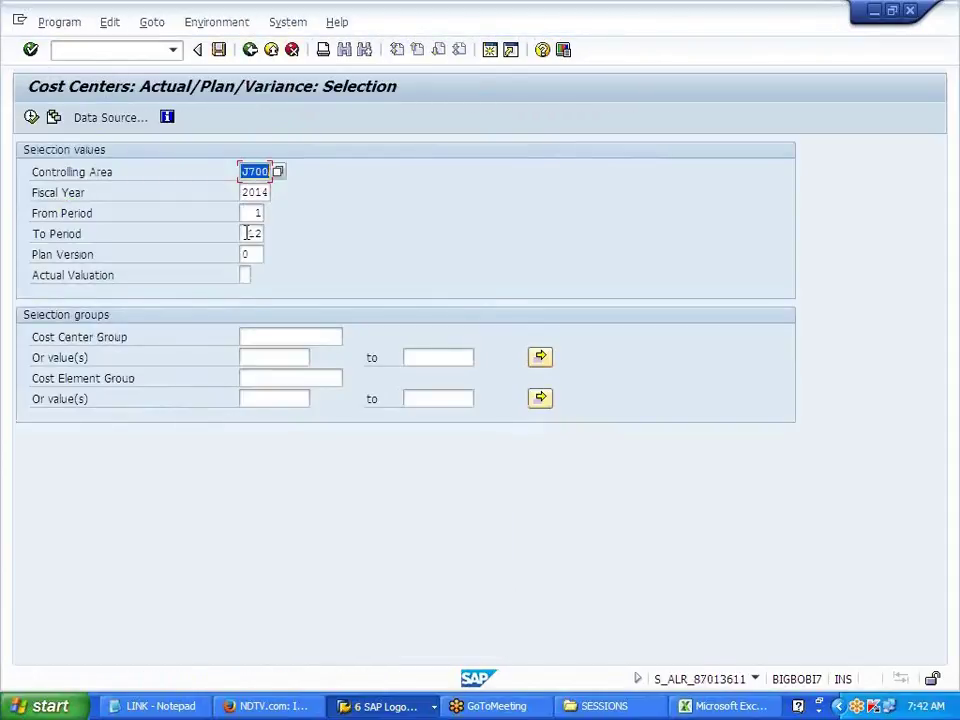
left_click(31, 117)
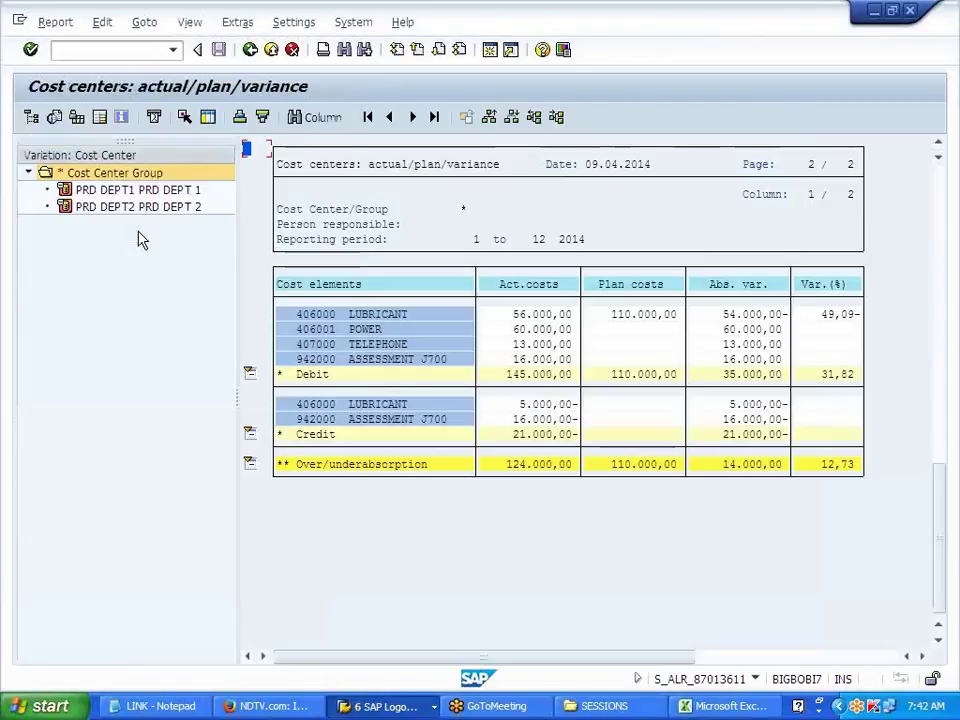
Step: Show cost center PRD DEPT1 in the variance report and examine the actual costs of its TELEPHONE cost element
left_click(138, 192)
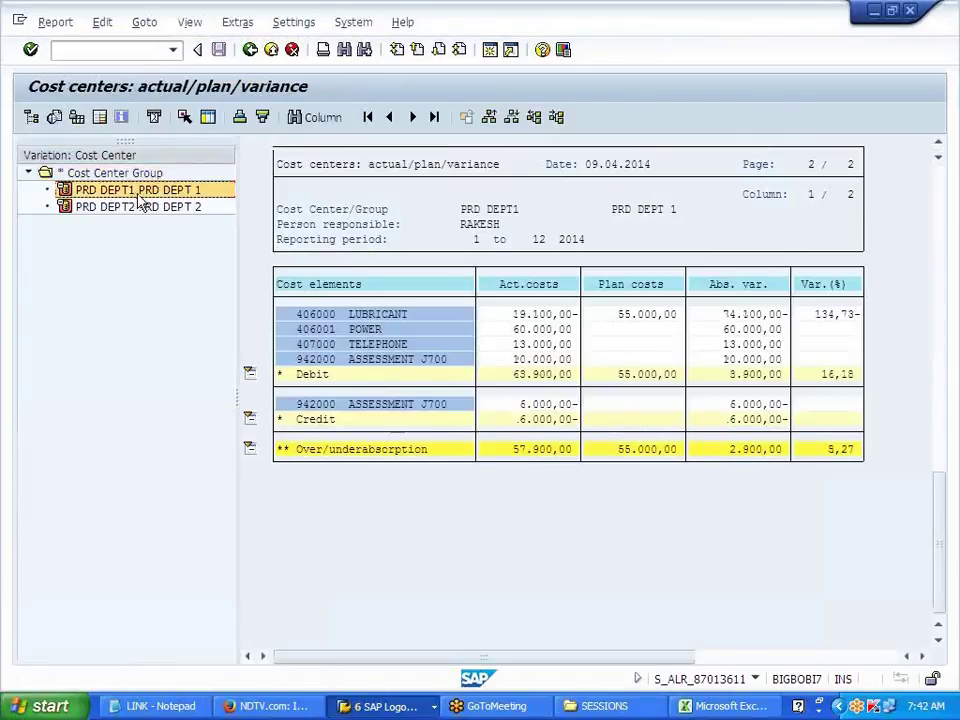
left_click_drag(300, 349, 591, 357)
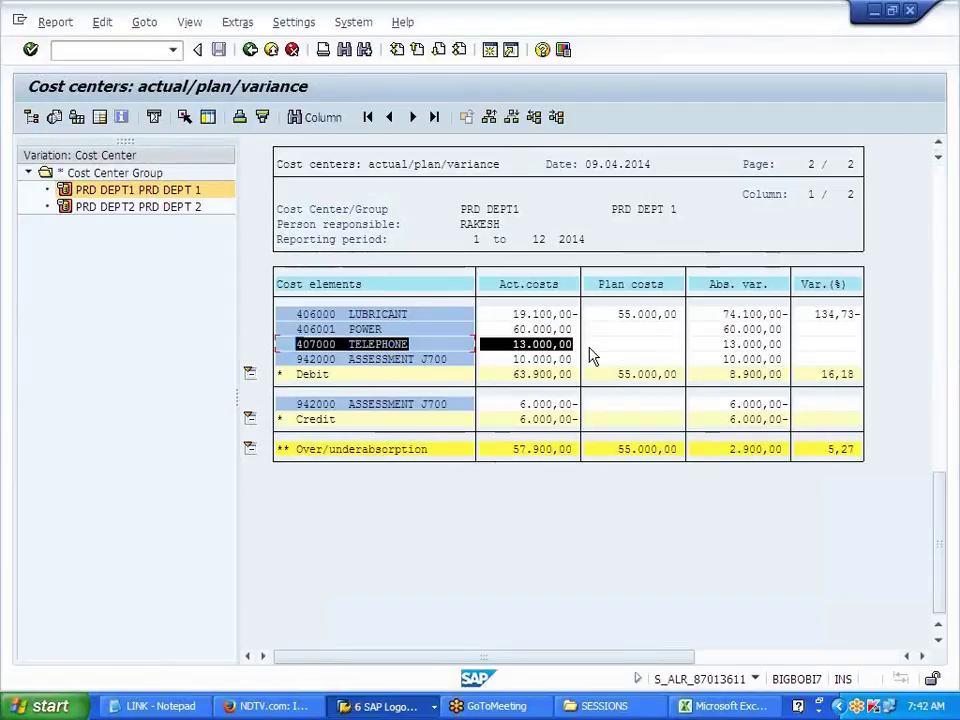
key("ctrl+c")
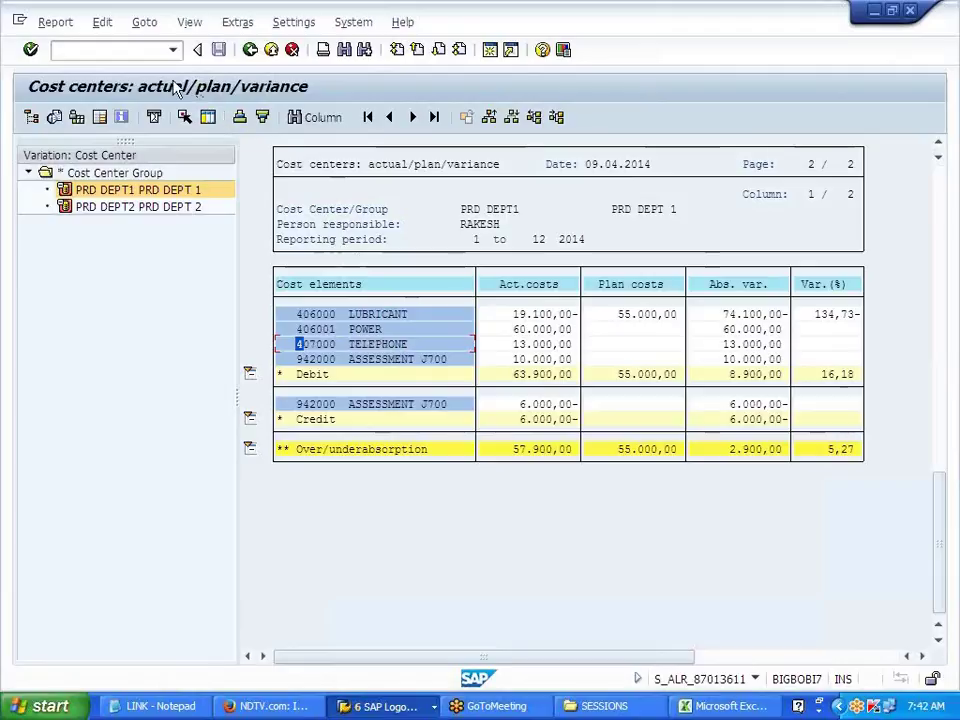
Step: Display the balance of the TELEPHONE G/L account in transaction FS10N and return to the SAP Easy Access menu
left_click(122, 49)
type("/NFS10N")
key("Return")
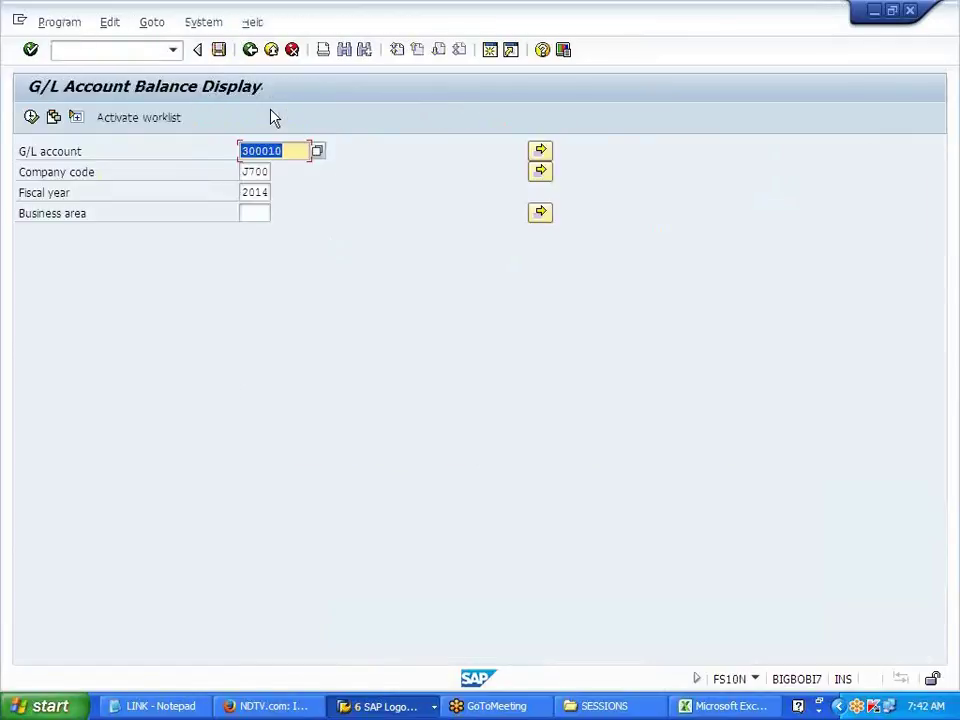
type("407000")
left_click(31, 120)
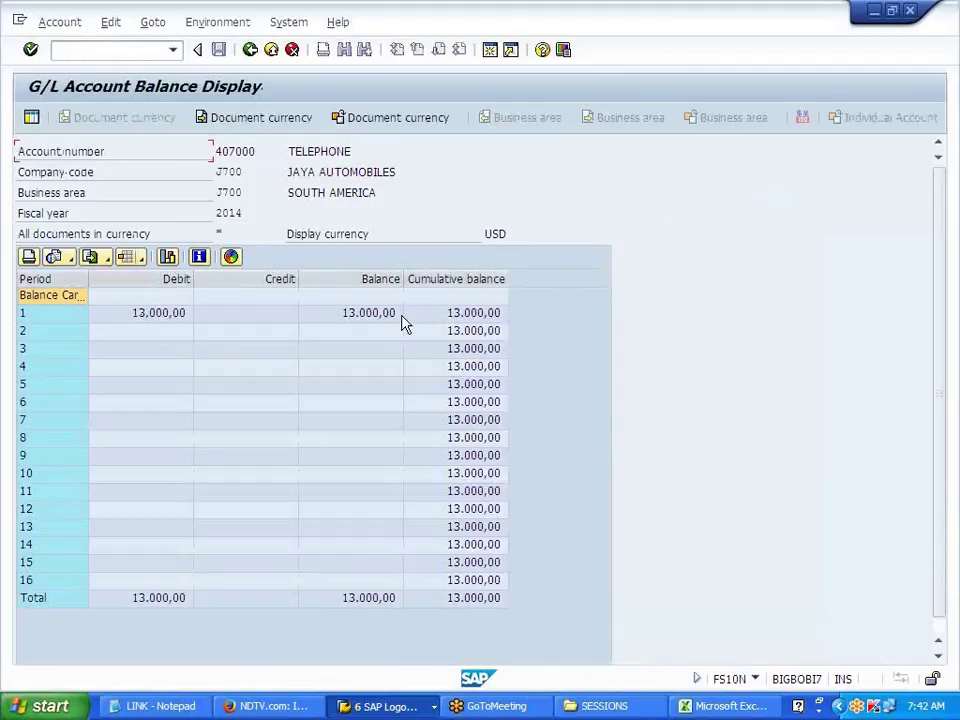
left_click(250, 50)
left_click(250, 50)
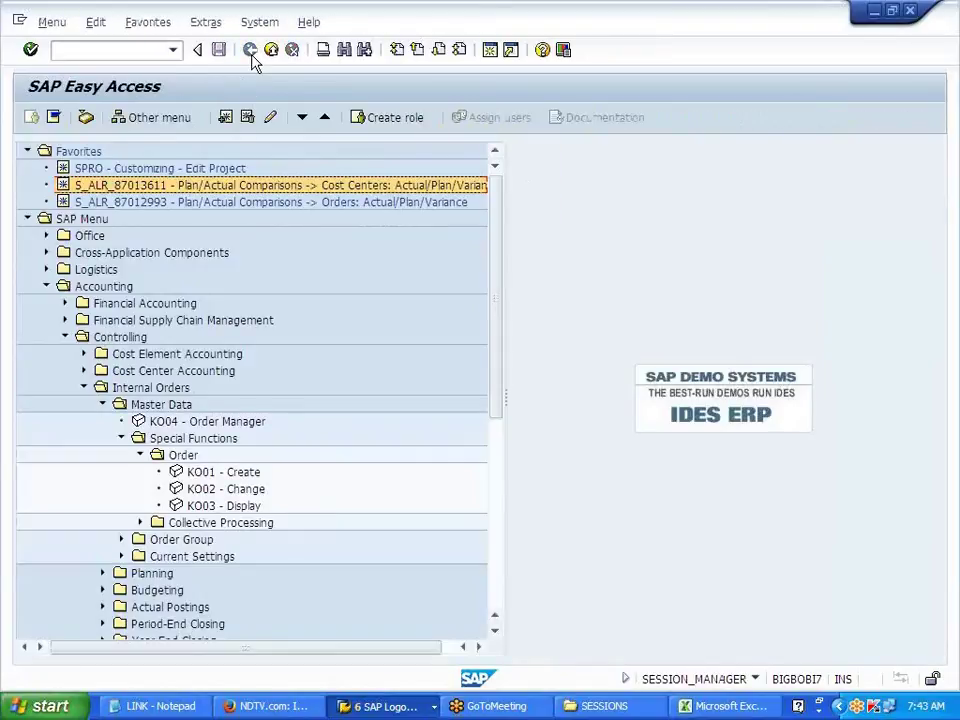
Step: Collapse the Internal Orders master data and locate the Orders: Actual/Plan/Variance report among the Plan/Actual Comparisons of the information system
left_click(139, 455)
left_click(121, 438)
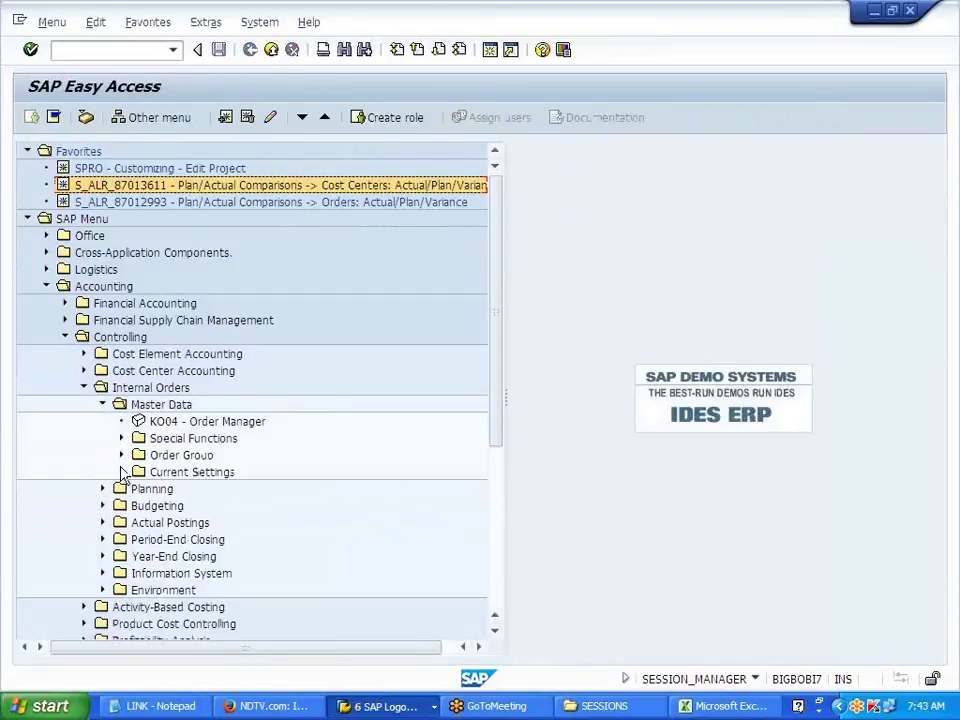
left_click(102, 404)
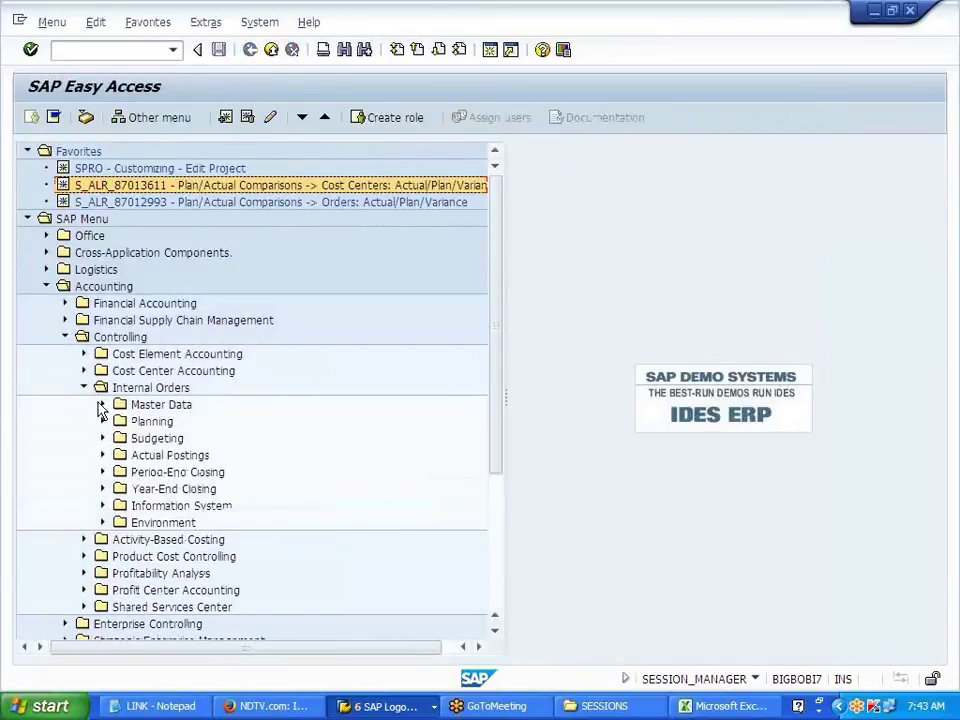
left_click(102, 506)
left_click(121, 523)
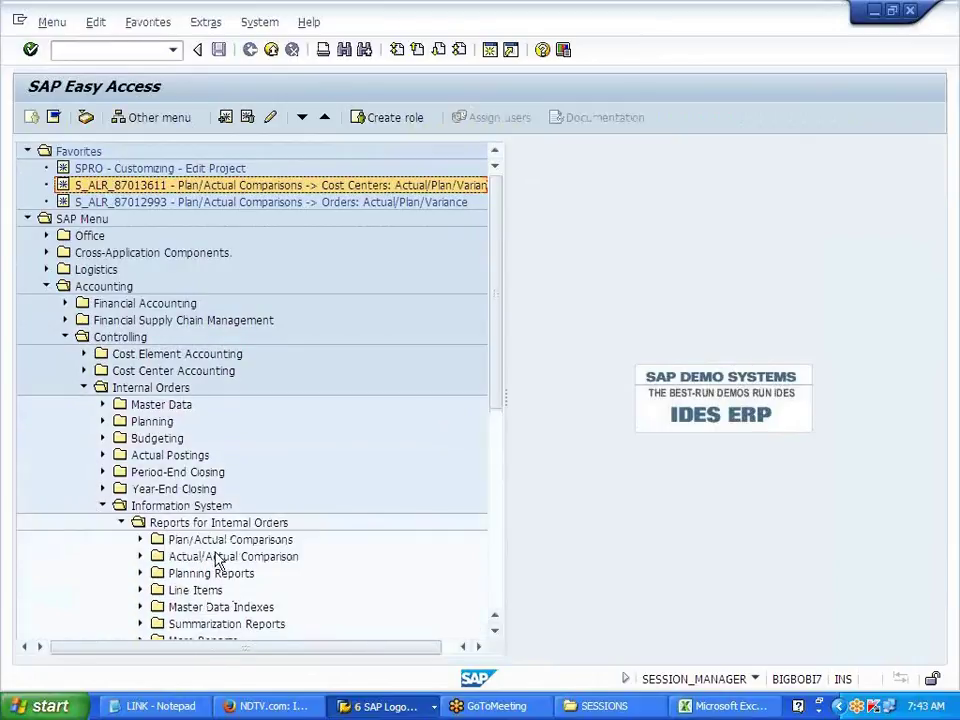
left_click(141, 540)
left_click(240, 522)
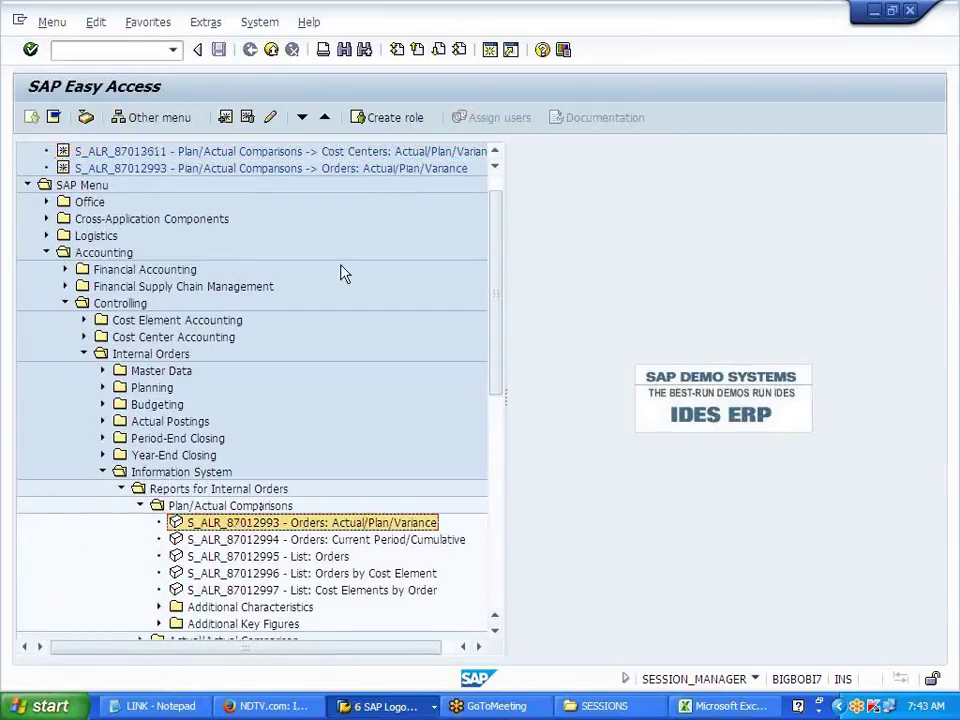
Step: Run the Orders: Actual/Plan/Variance report from the favorites for controlling area J700, periods 1 to 12 of 2014
double_click(371, 172)
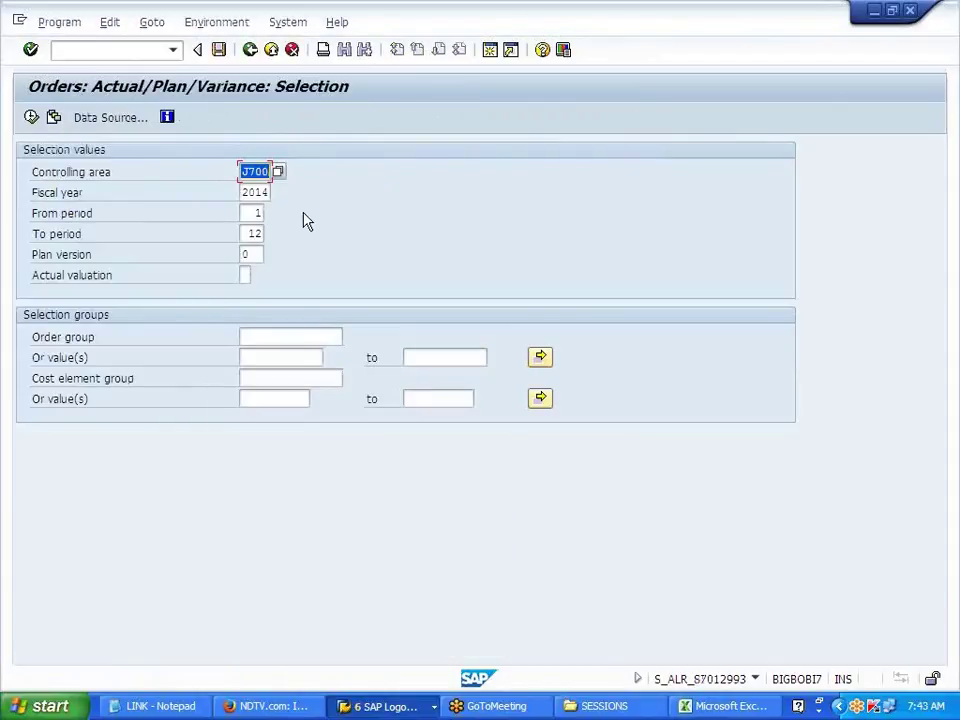
left_click(254, 233)
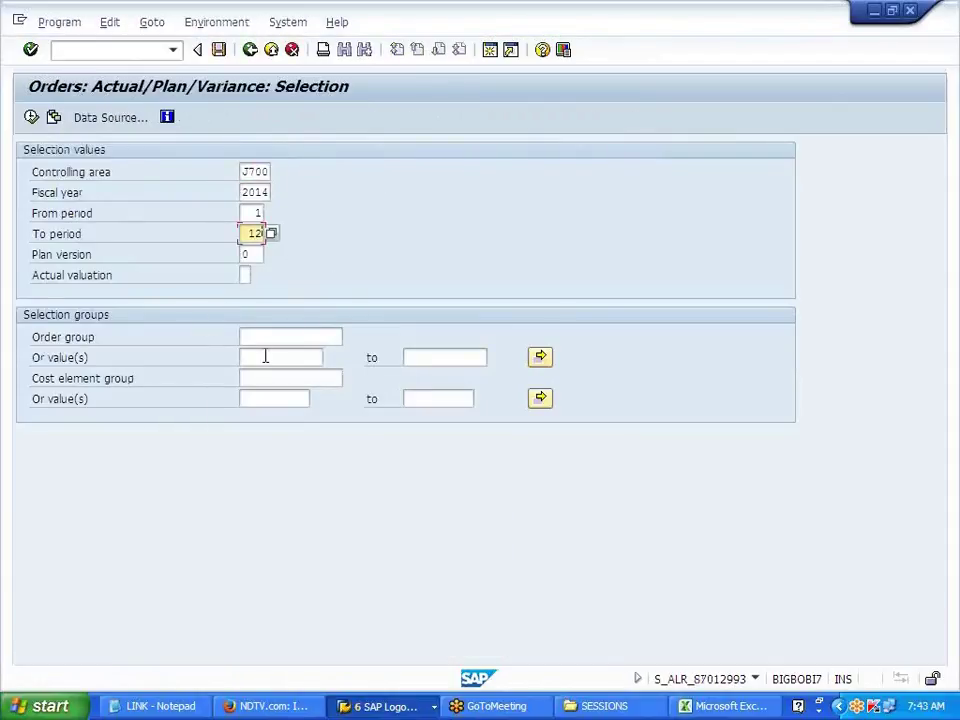
left_click(32, 118)
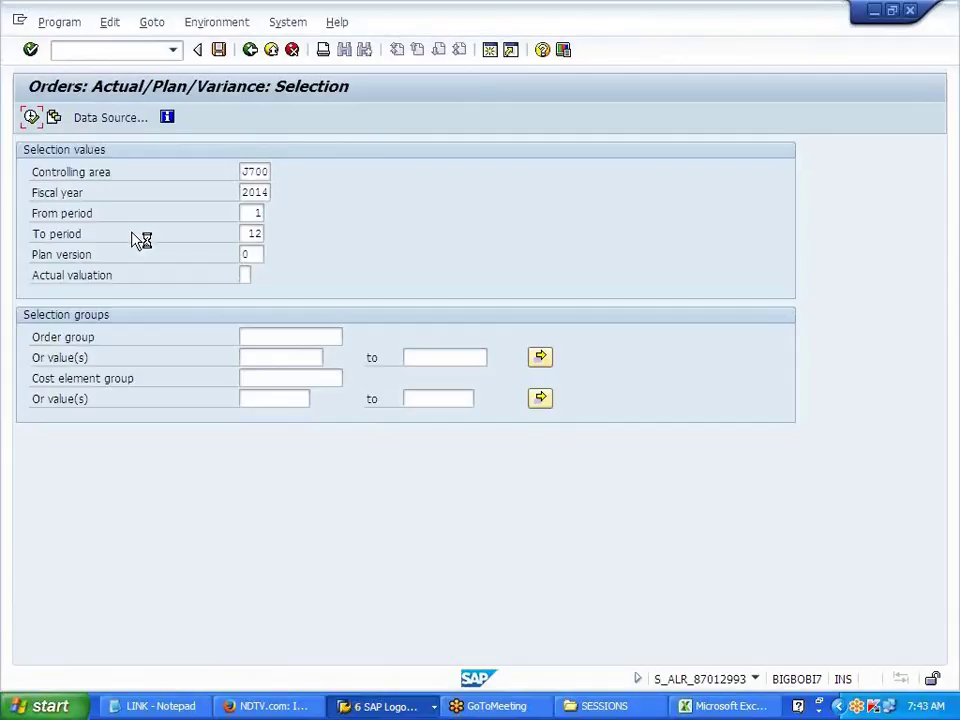
Step: In the Change View "Basic data" session, check the logged-on users with transaction SM04 and return to the Easy Access menu
left_click(395, 706)
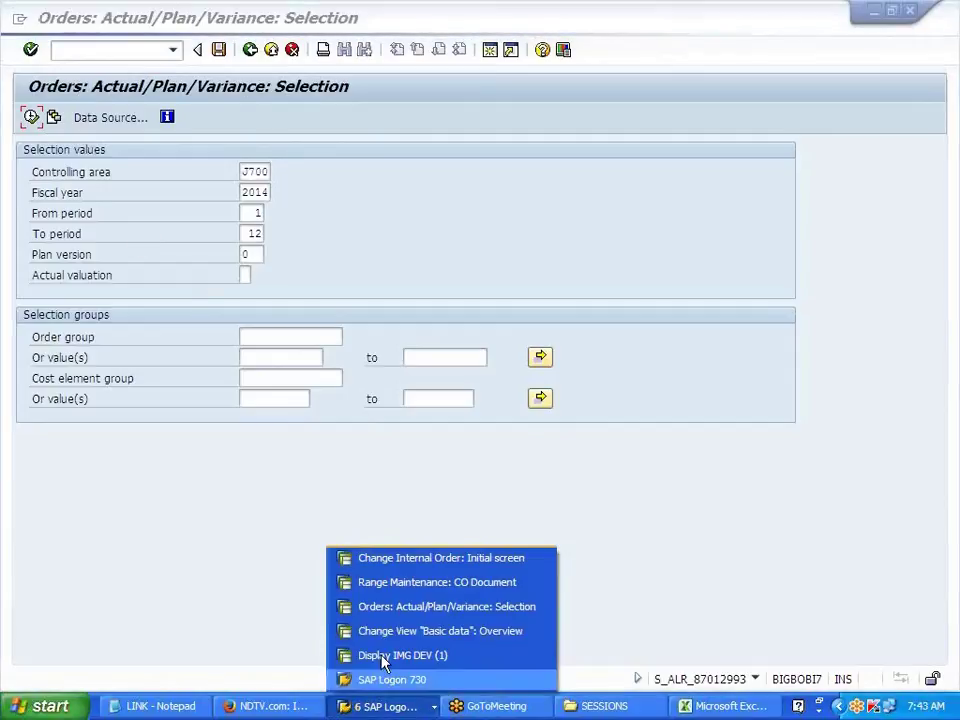
left_click(382, 631)
left_click(113, 49)
type("/NSM04")
key("Return")
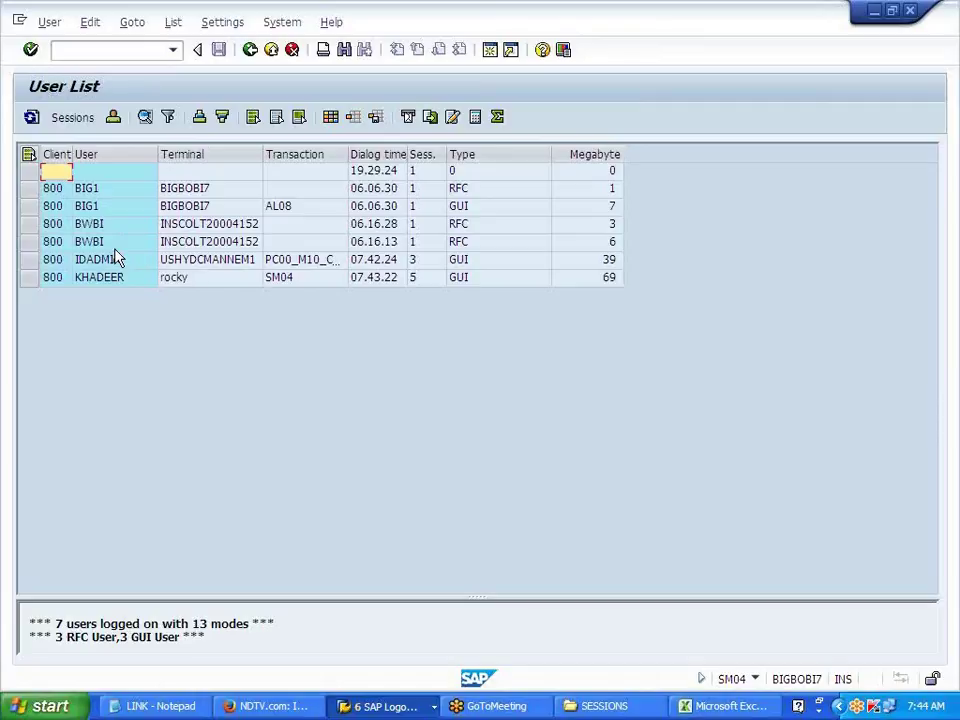
left_click(254, 56)
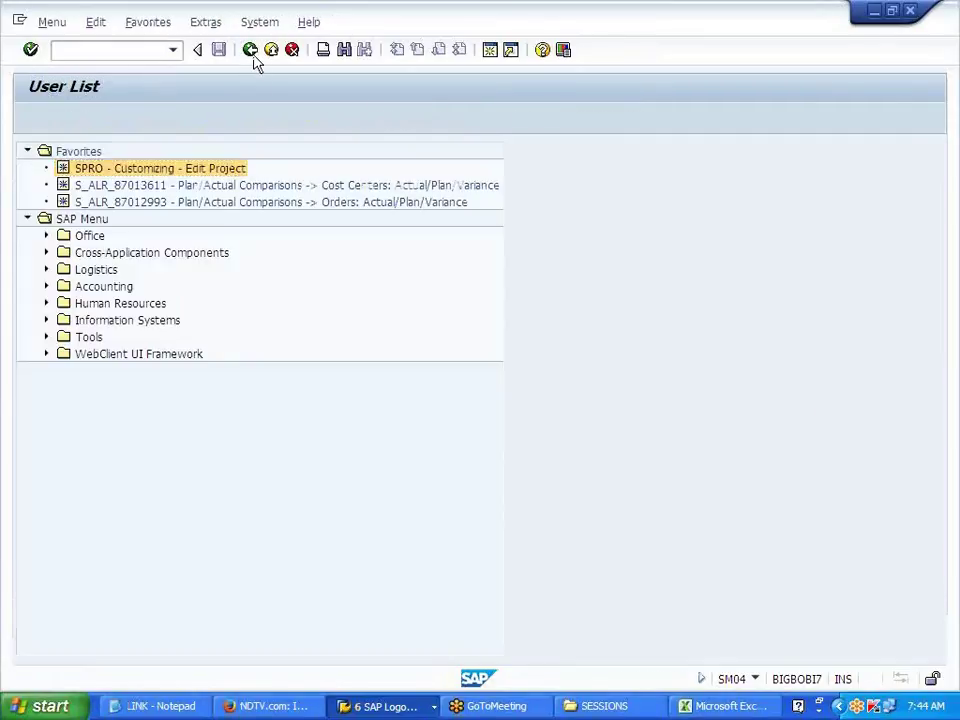
Step: Examine the orders variance report's actual costs for the whole order group and each telephone order, and exit the report
double_click(216, 201)
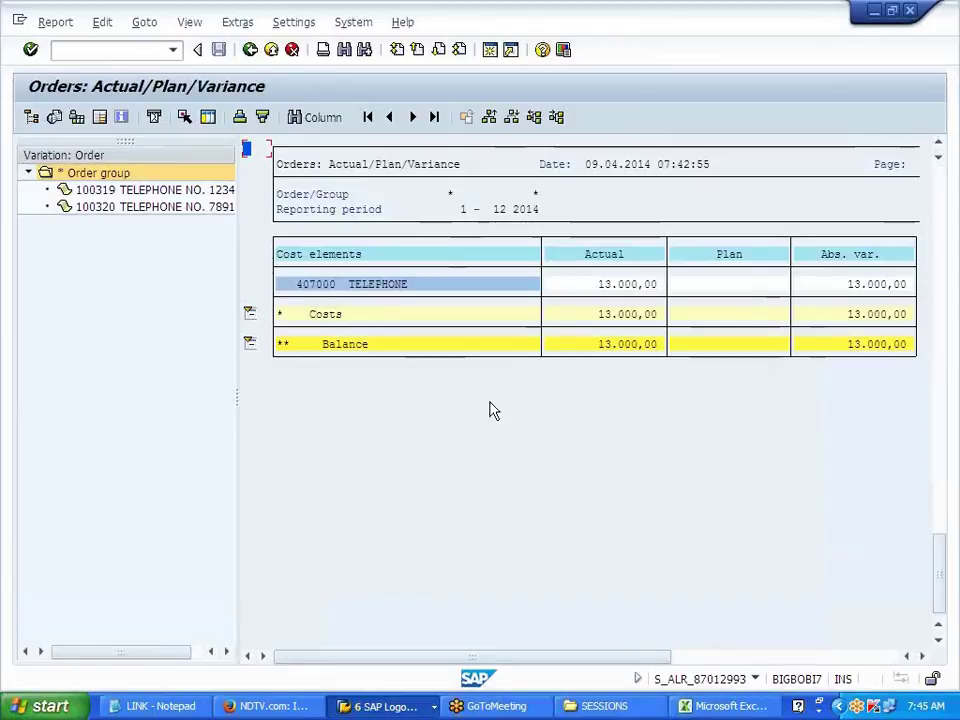
left_click_drag(599, 287, 662, 287)
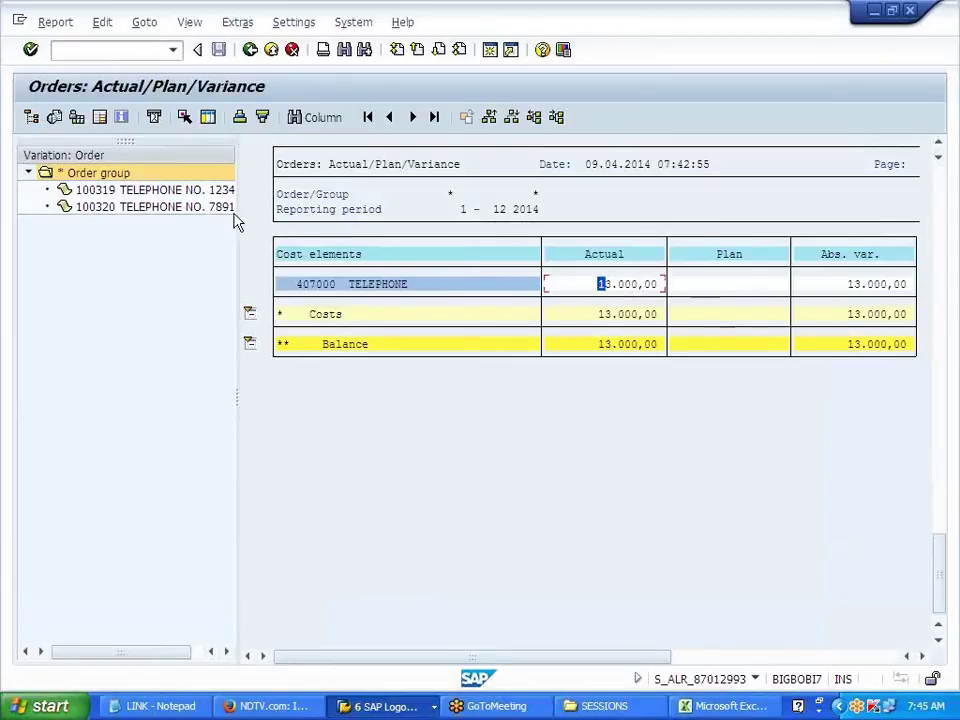
left_click(182, 189)
left_click_drag(602, 287, 661, 284)
left_click(222, 207)
left_click_drag(600, 288, 658, 286)
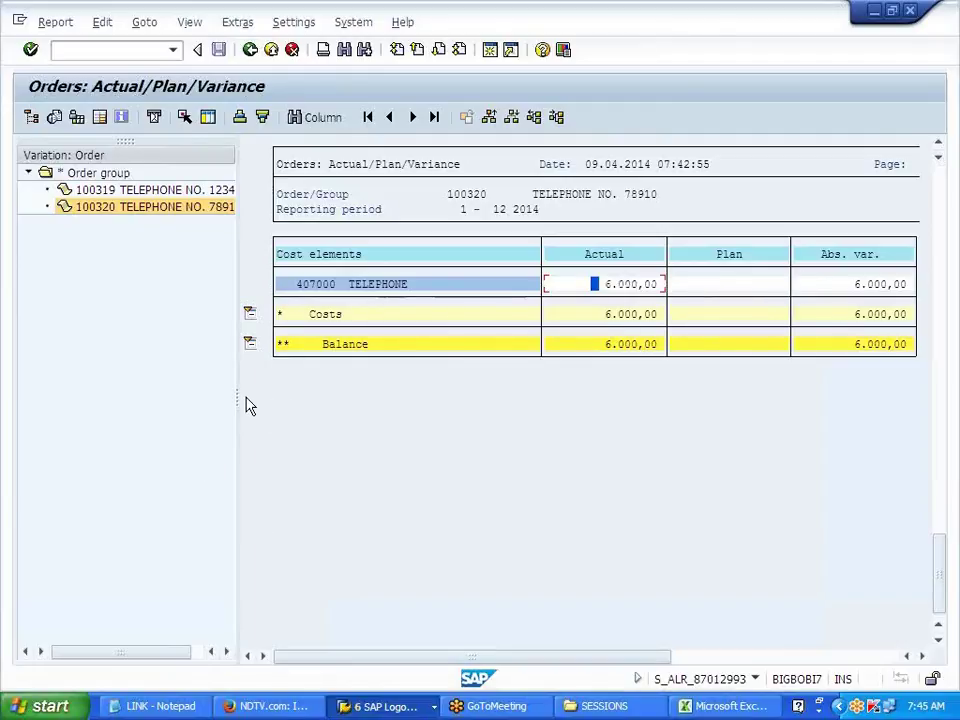
left_click_drag(237, 397, 265, 398)
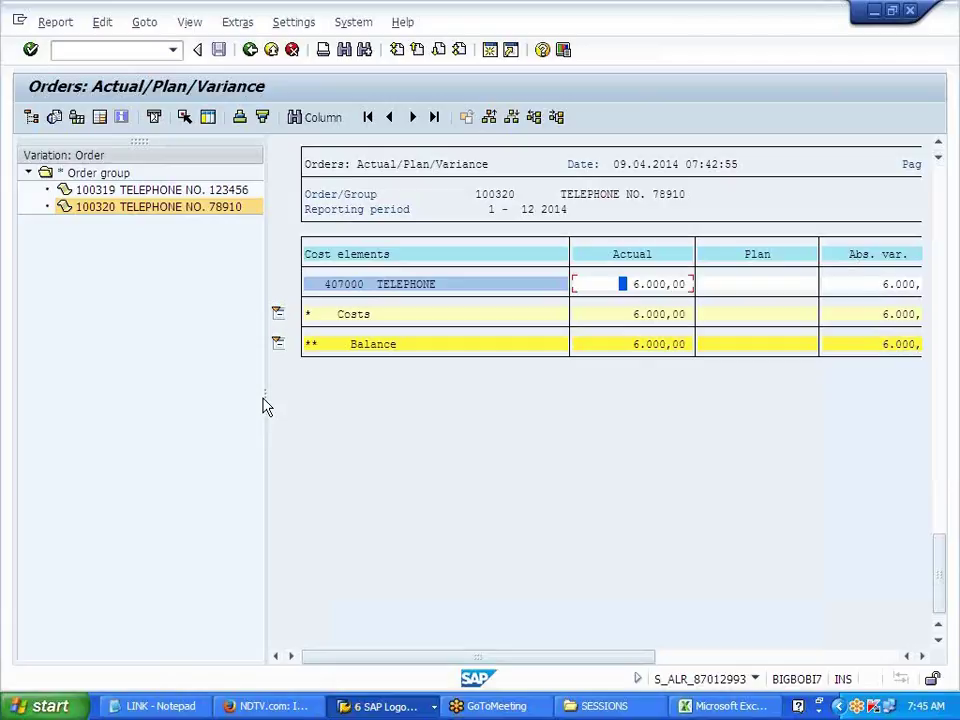
left_click(250, 50)
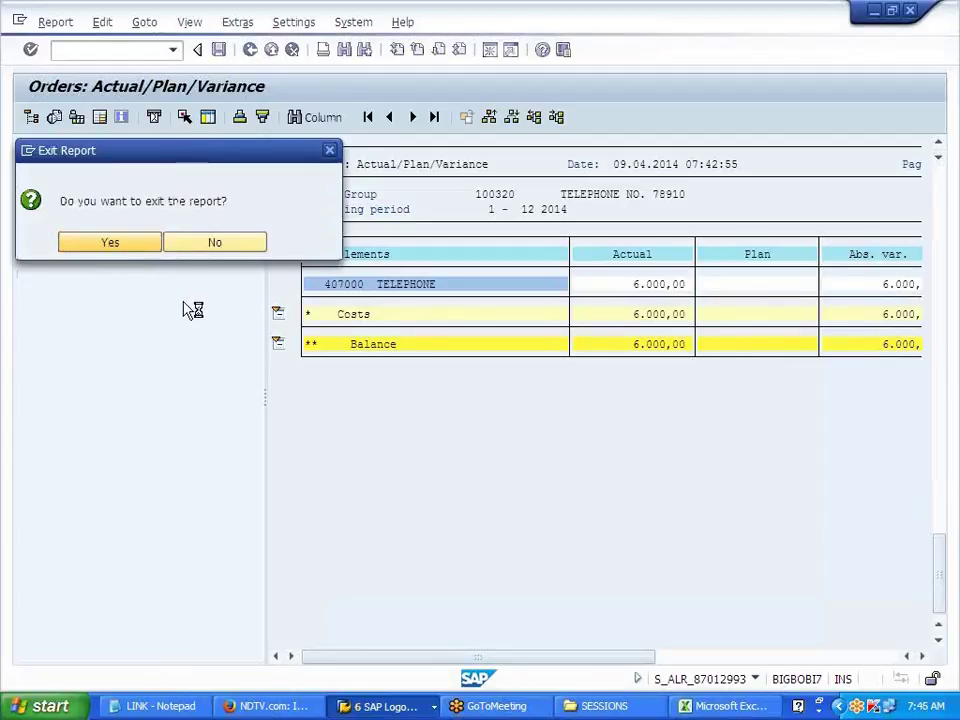
key("Return")
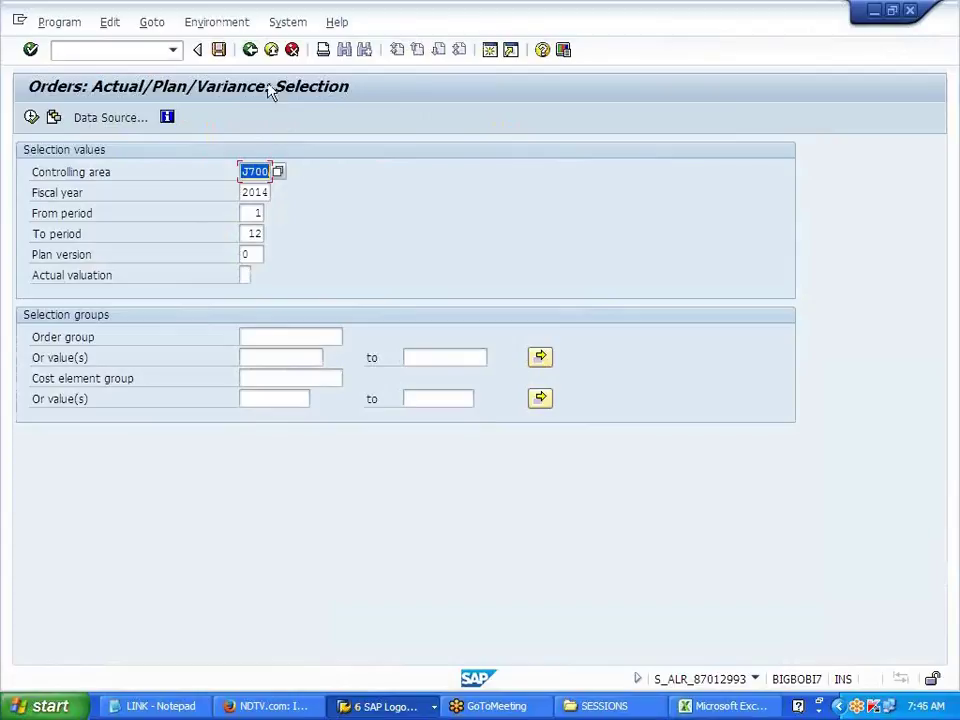
left_click(250, 50)
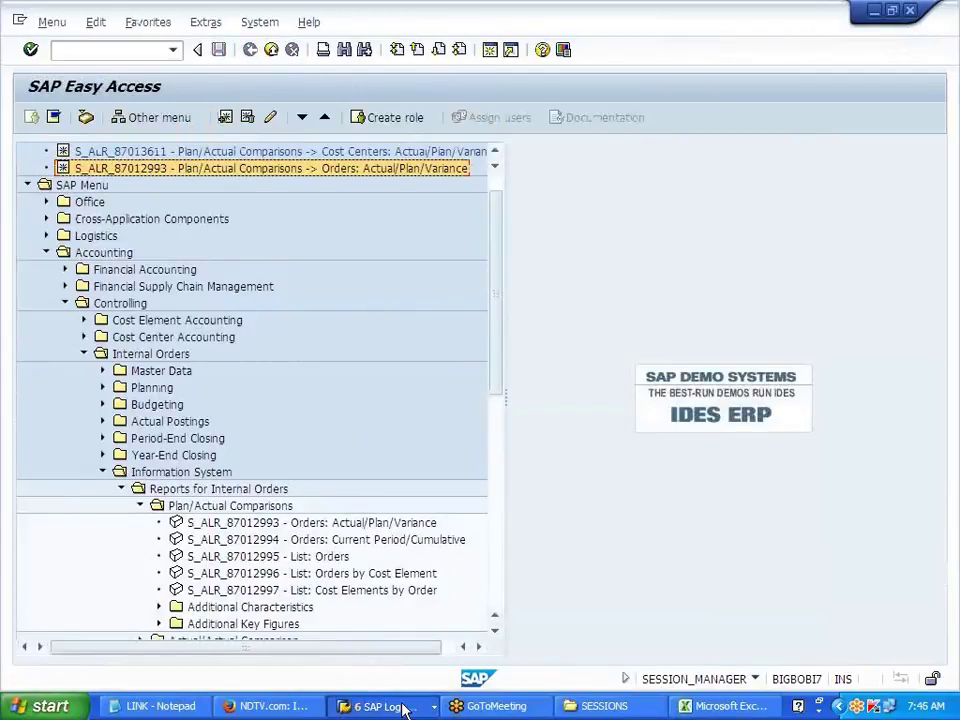
Step: Switch to the Display IMG session and collapse the Financial Accounting node with its Accounts Receivable and Payable subnodes
left_click(404, 708)
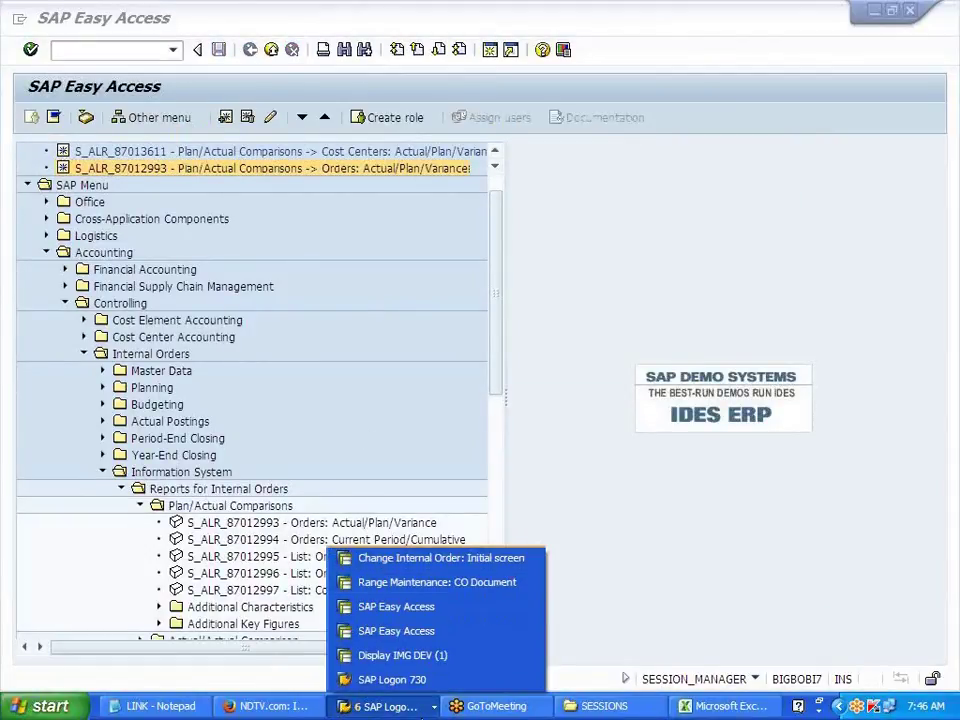
left_click(450, 657)
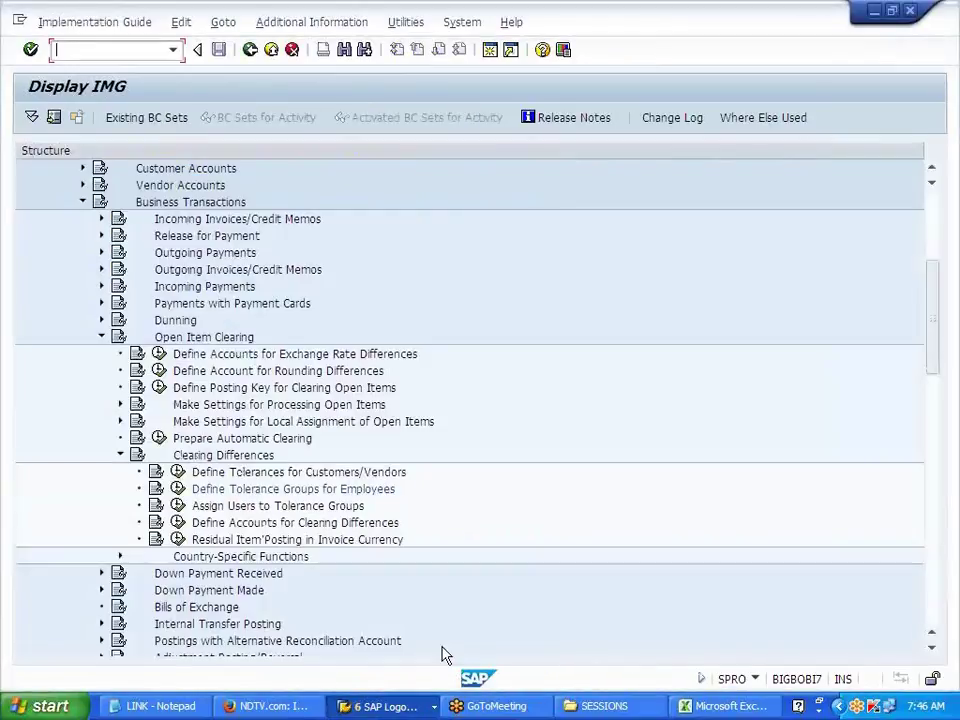
left_click(120, 455)
left_click(101, 337)
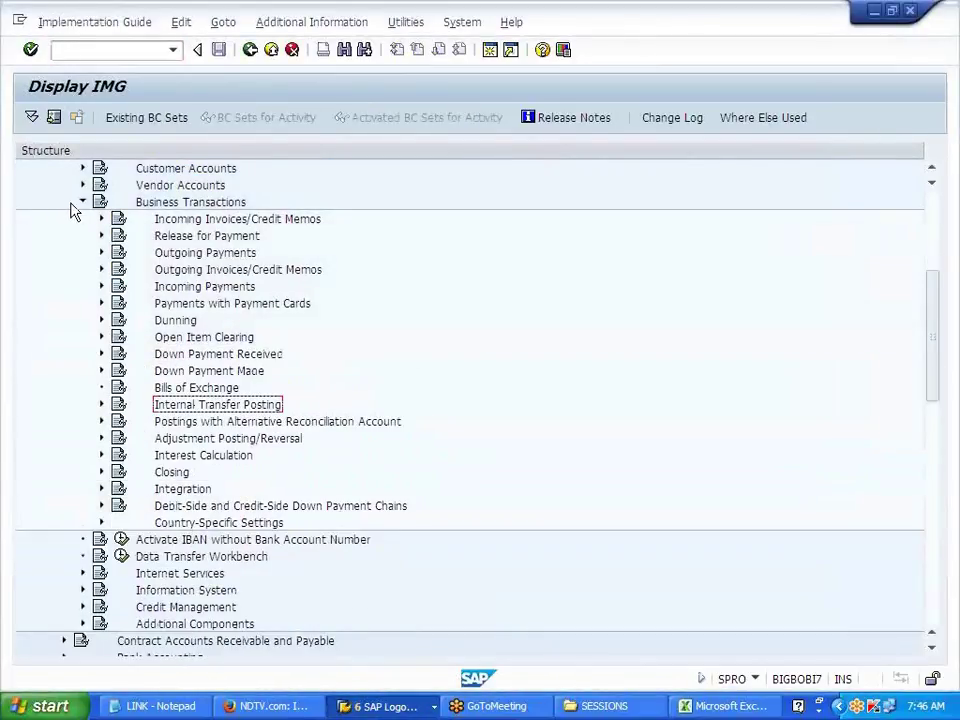
left_click(84, 204)
scroll(76, 320, "up", 3)
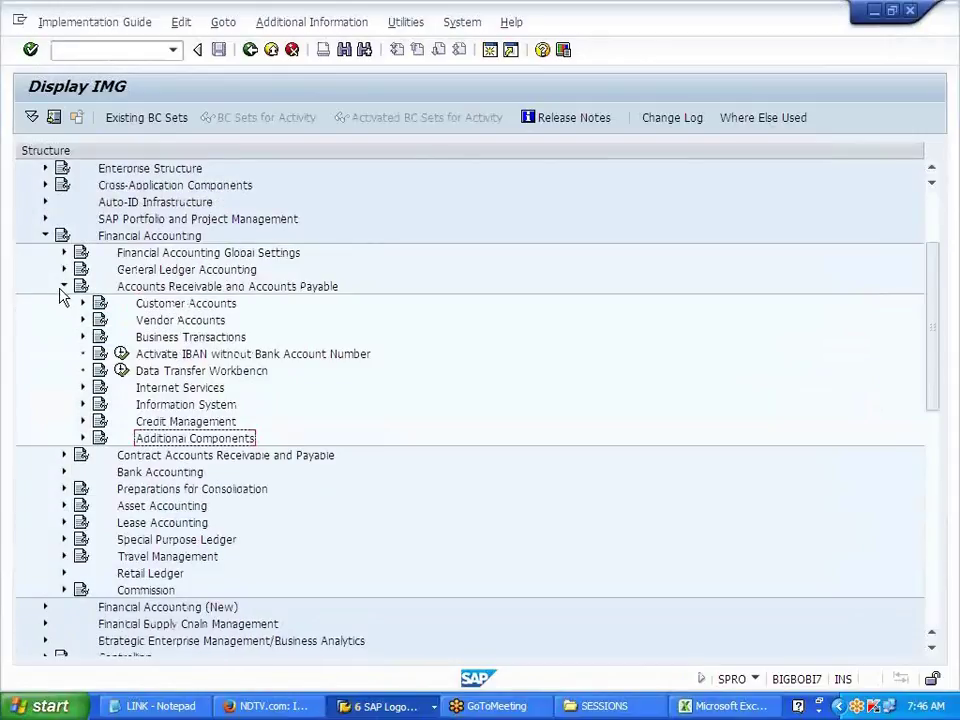
left_click(63, 286)
left_click(43, 236)
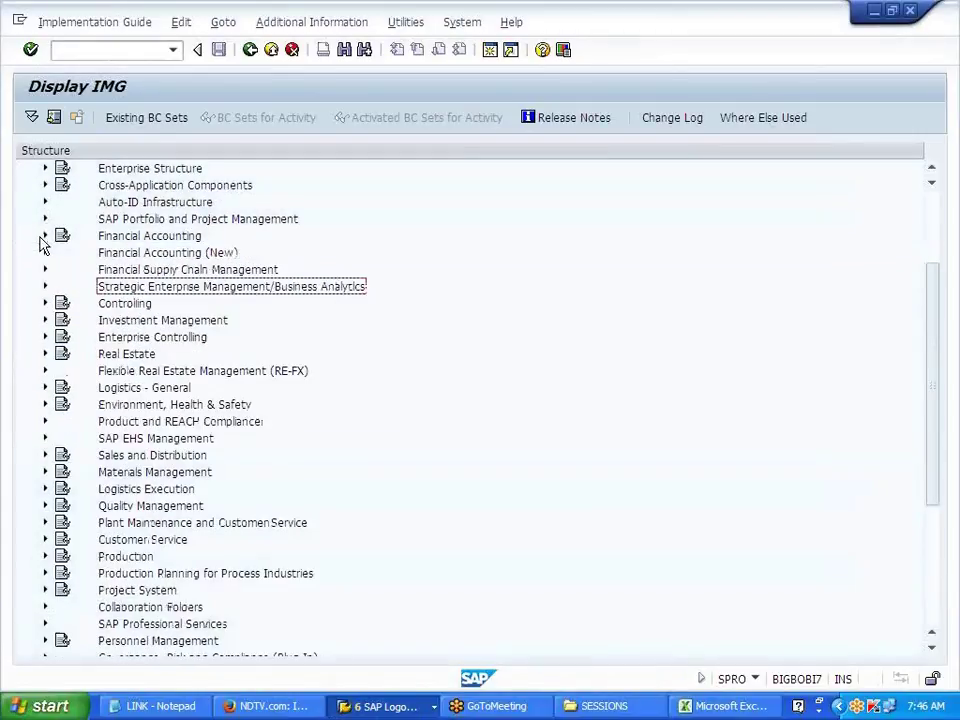
Step: Expand Controlling, Internal Orders and Order Master Data in the implementation guide
left_click(44, 304)
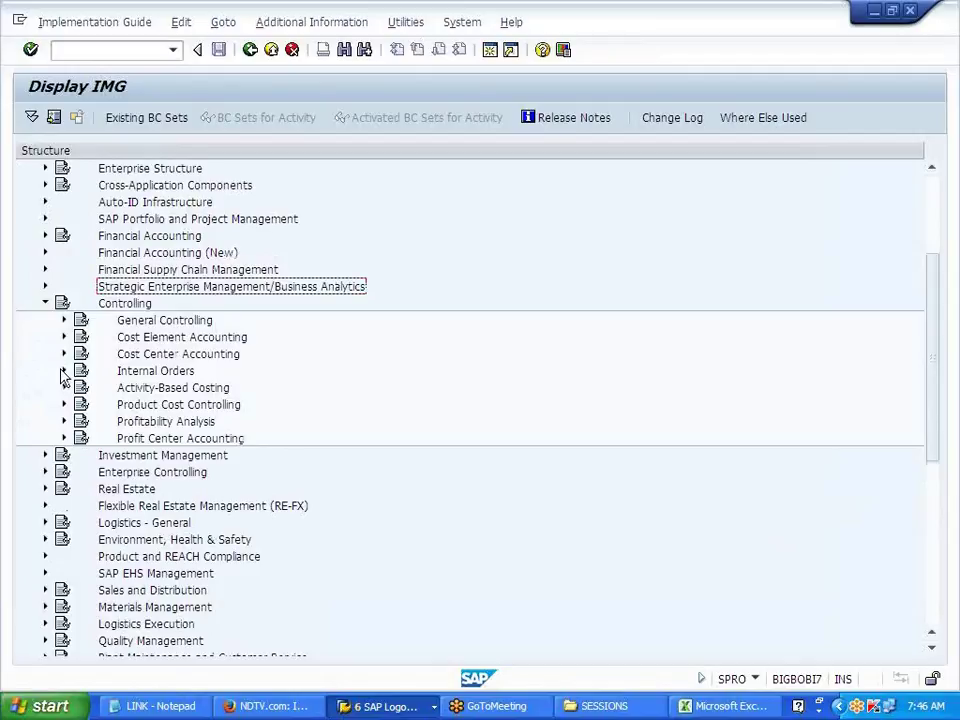
left_click(64, 371)
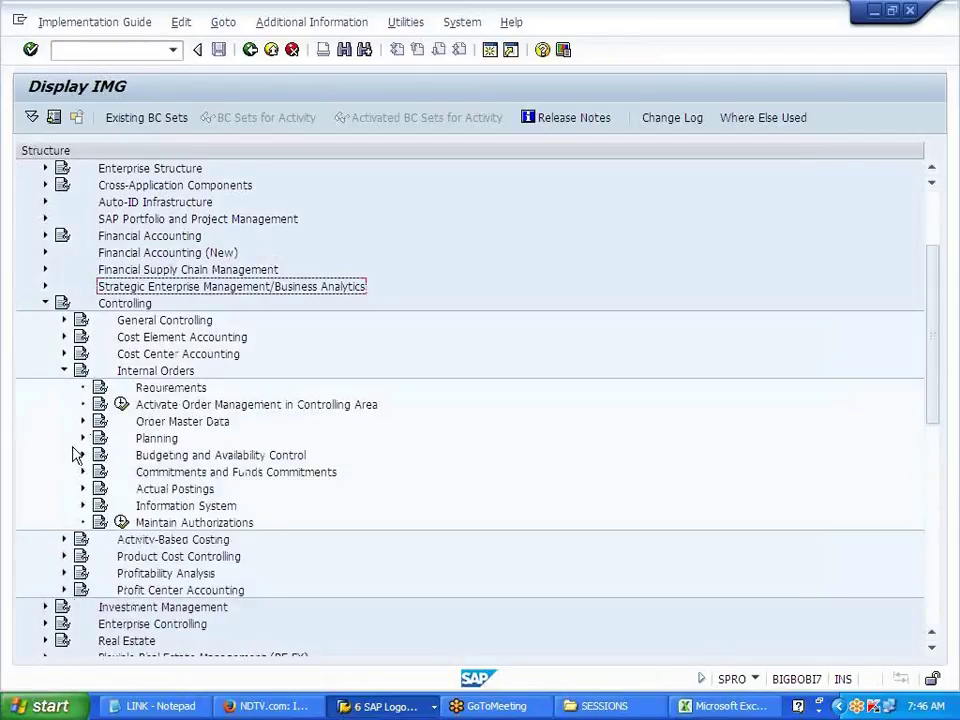
left_click(82, 422)
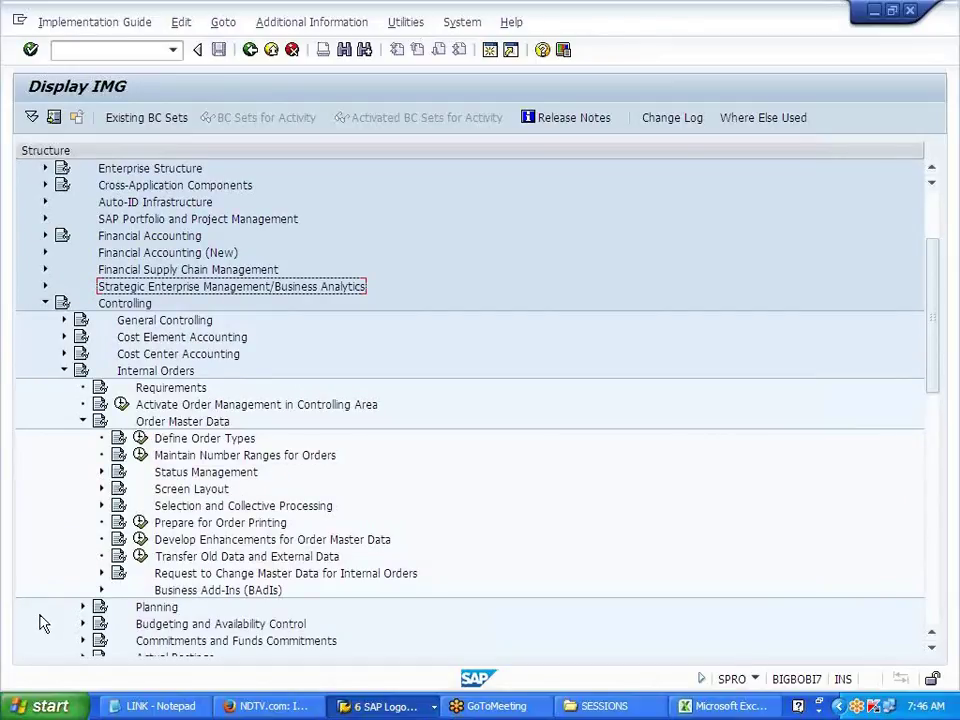
Step: Switch to the Easy Access session, collapse the Internal Orders information system, and open order group creation (KOH1) from the master data
key("alt+Tab")
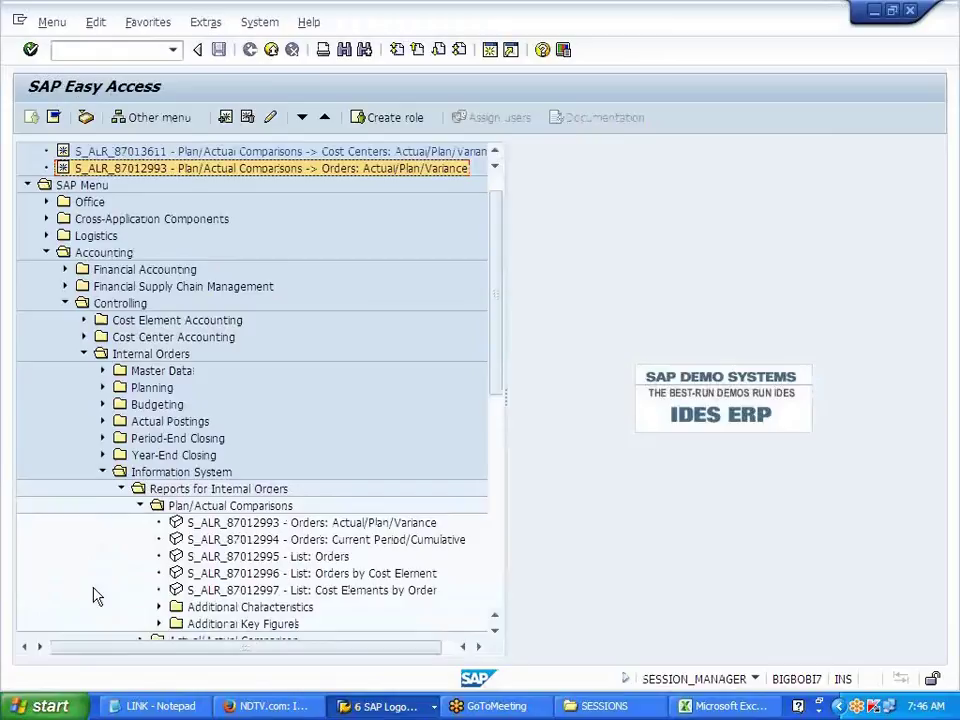
left_click(140, 506)
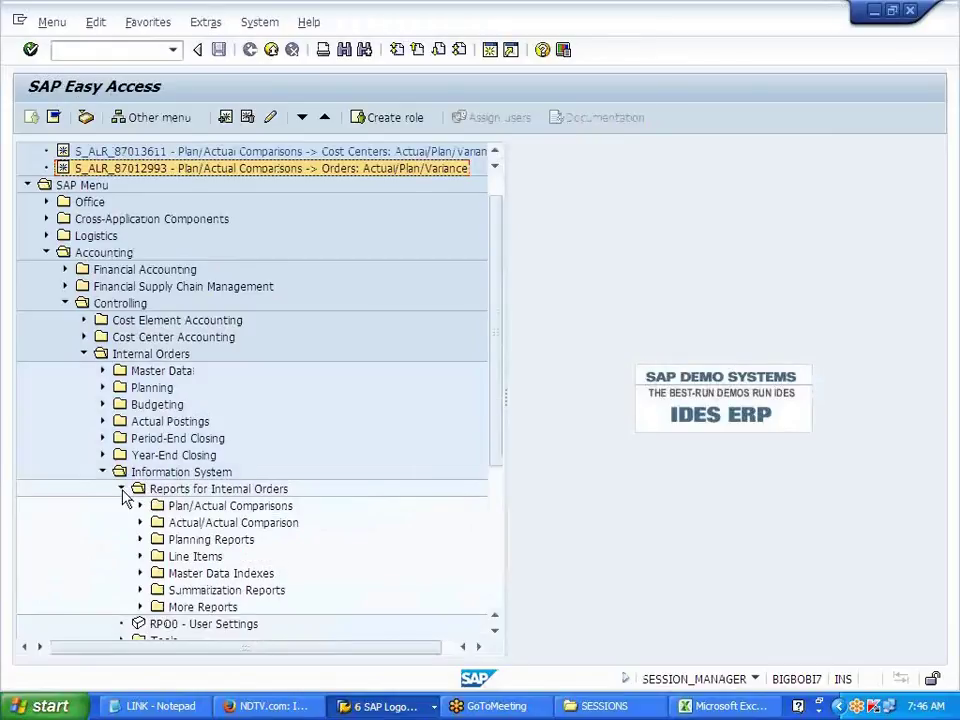
left_click(121, 489)
left_click(102, 472)
left_click(102, 372)
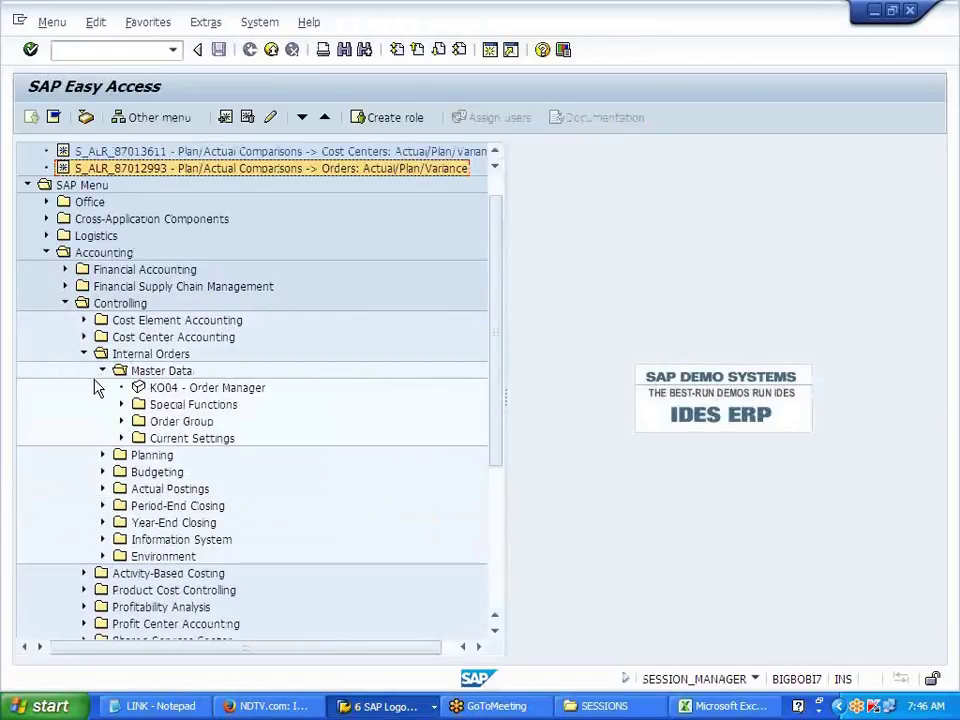
left_click(120, 421)
double_click(195, 439)
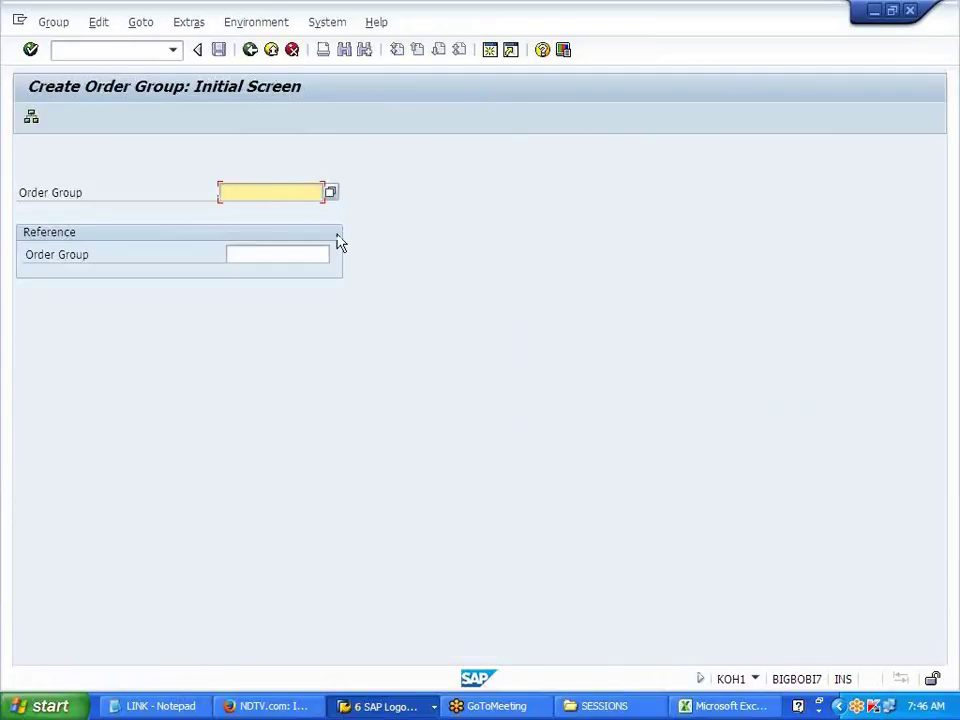
Step: Start a new order group J700_ORD with the description ORDER GROUP
type("J700_ORD")
key("Return")
type("cRDER")
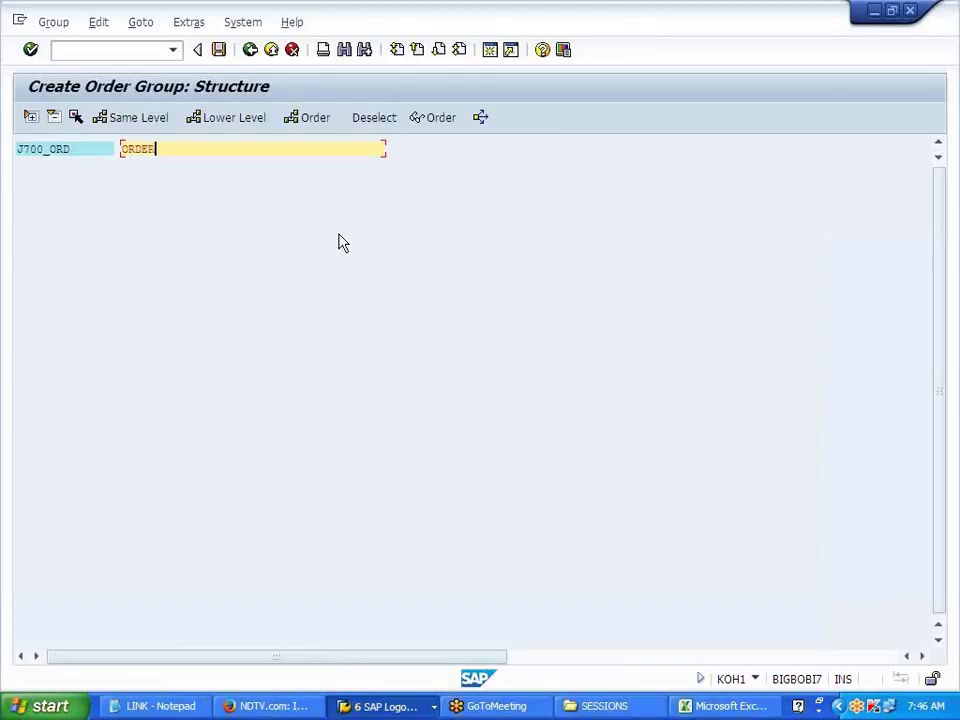
type(" GROUP")
Step: Insert a lower-level group TELEPHONE under J700_ORD with the description TELEPHONE GROUPING
left_click(84, 152)
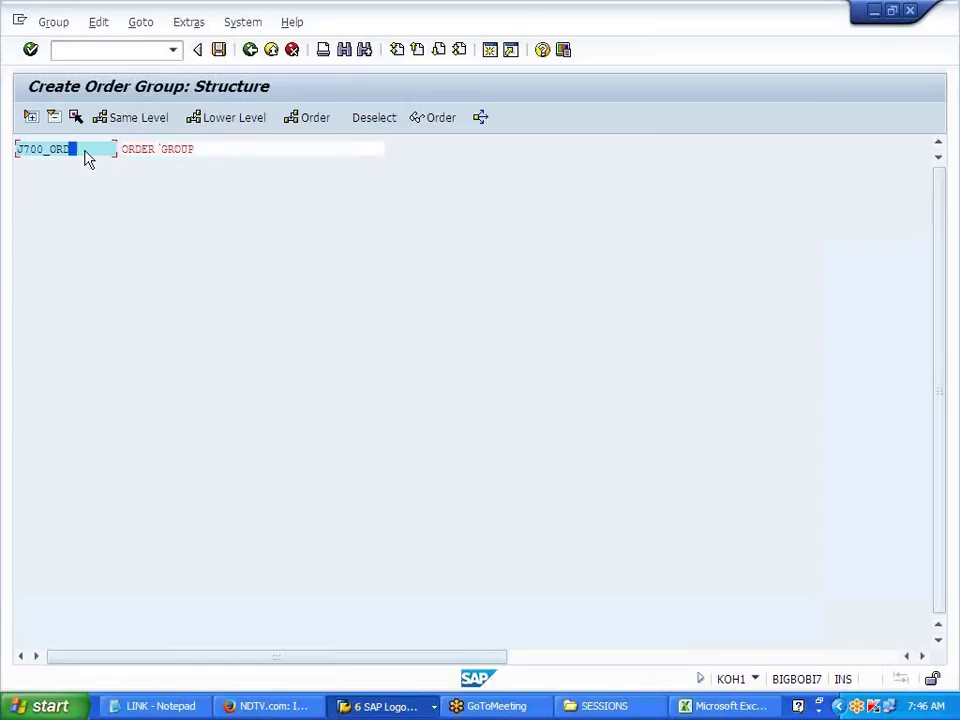
left_click(143, 123)
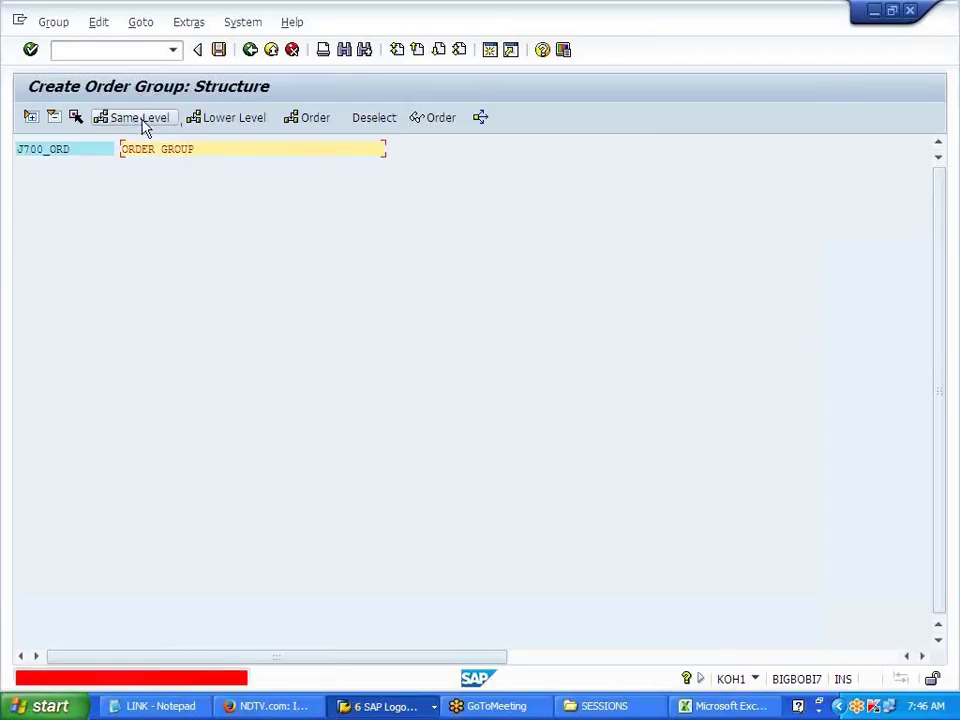
left_click(66, 152)
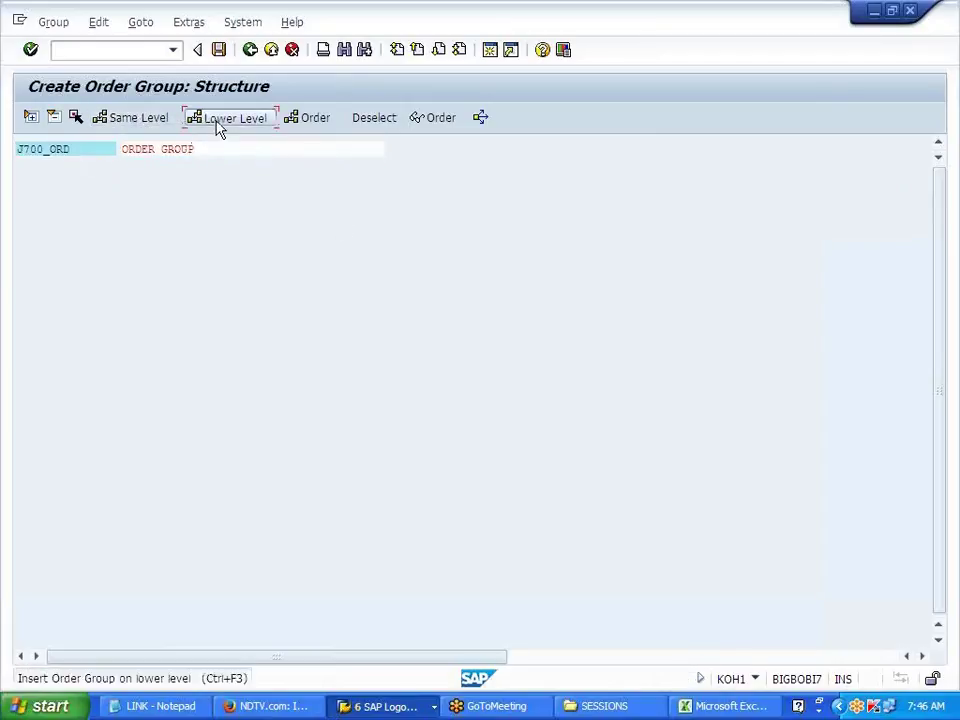
left_click(226, 117)
type("IE")
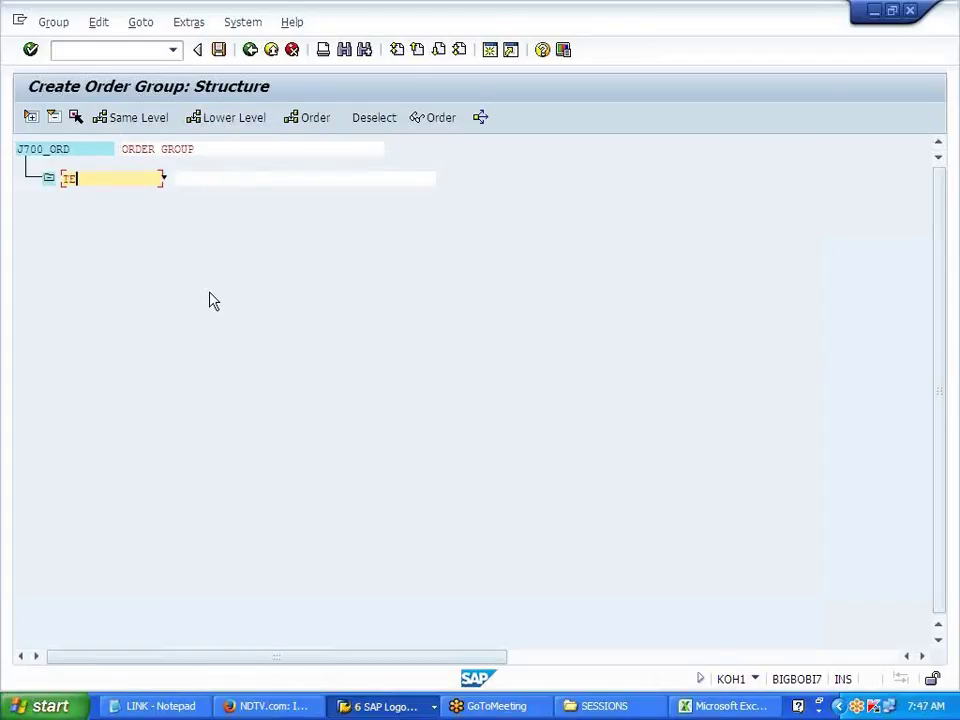
type("LEPHONE")
key("Tab")
type("TELEPHONE ")
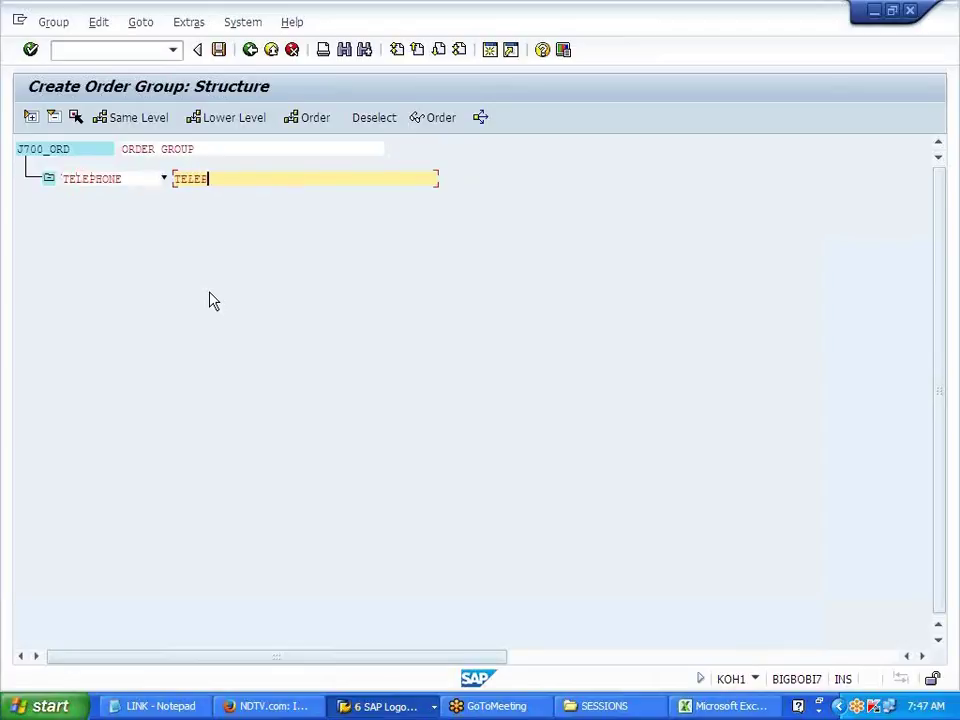
type("GROUPING")
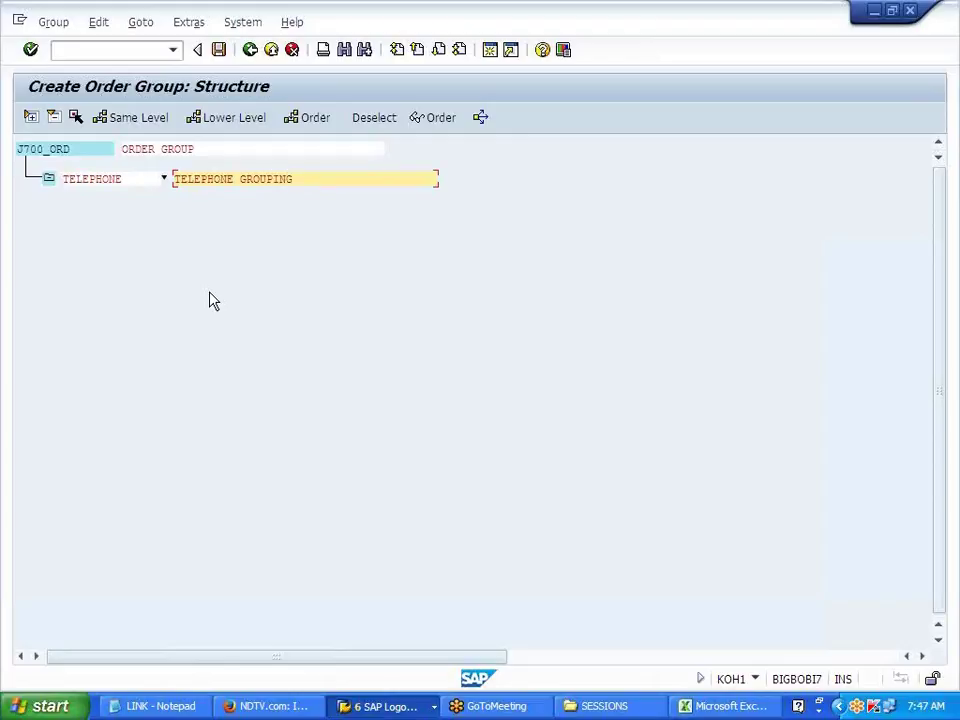
Step: Add the group MKT on the same level as TELEPHONE, described as MKT EXPS GROUP
left_click(128, 118)
type("MKT")
key("Tab")
type("MKT EXPS GROUP")
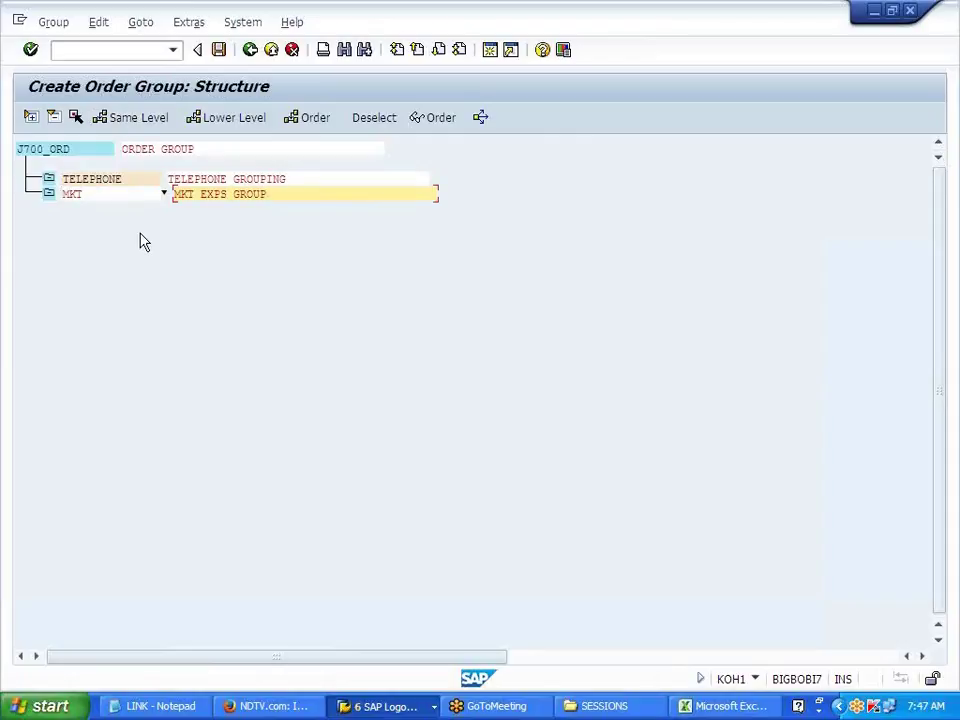
Step: Assign the two telephone internal orders of controlling area J700 to the TELEPHONE group
left_click(105, 181)
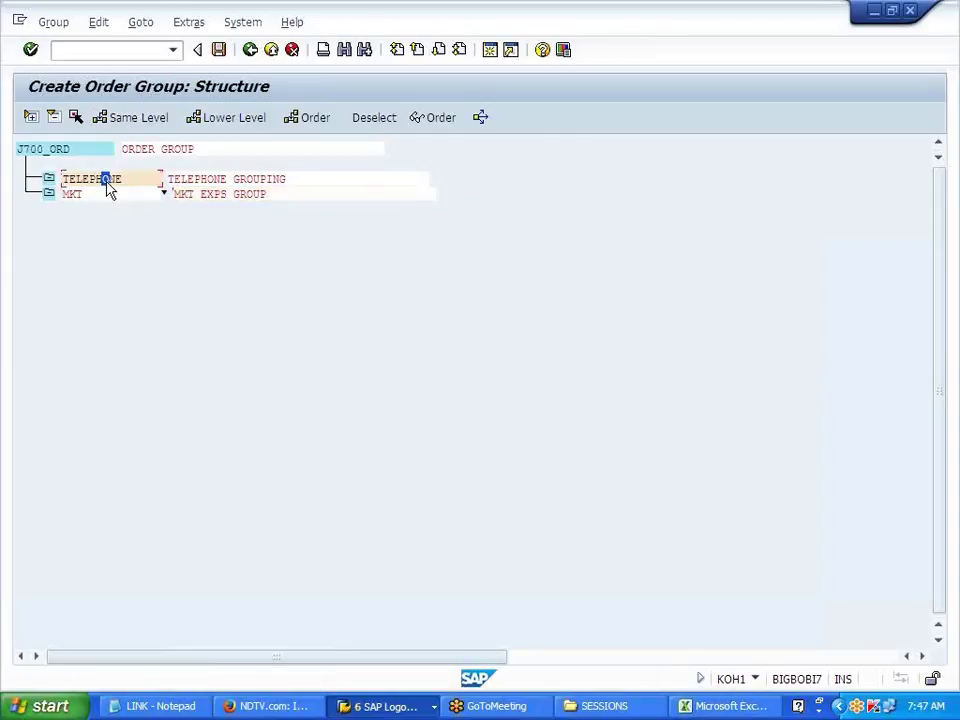
left_click(311, 118)
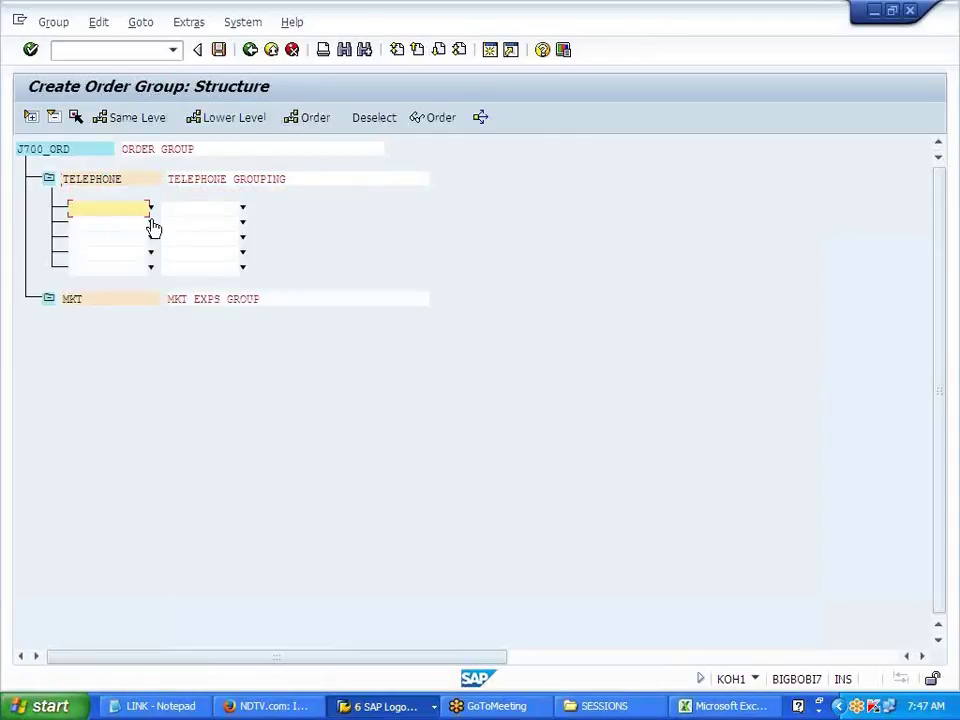
left_click(150, 210)
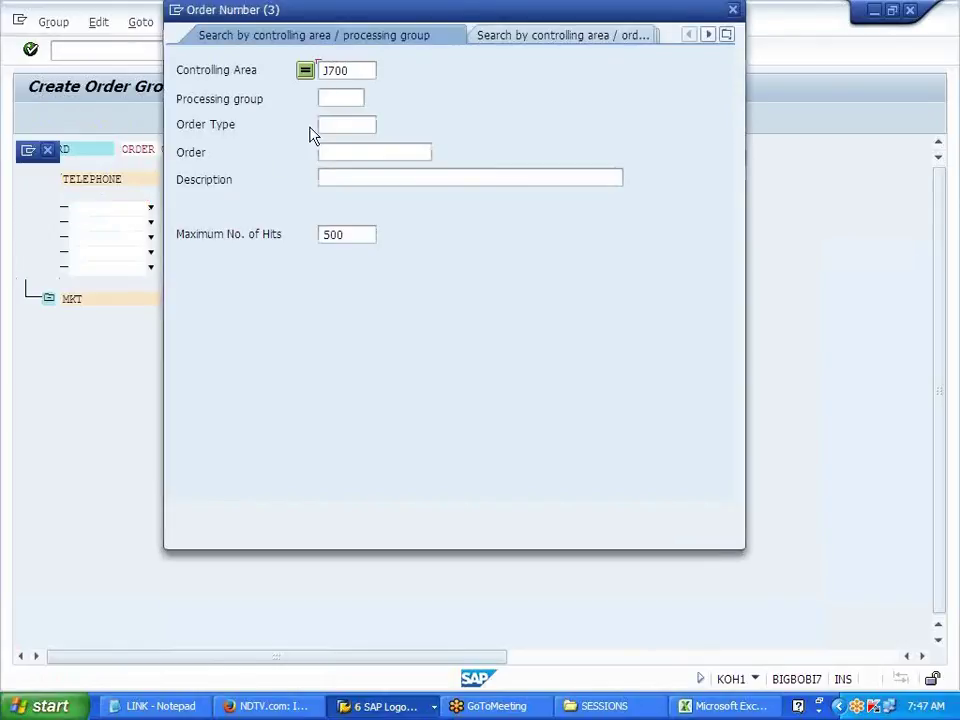
key("Return")
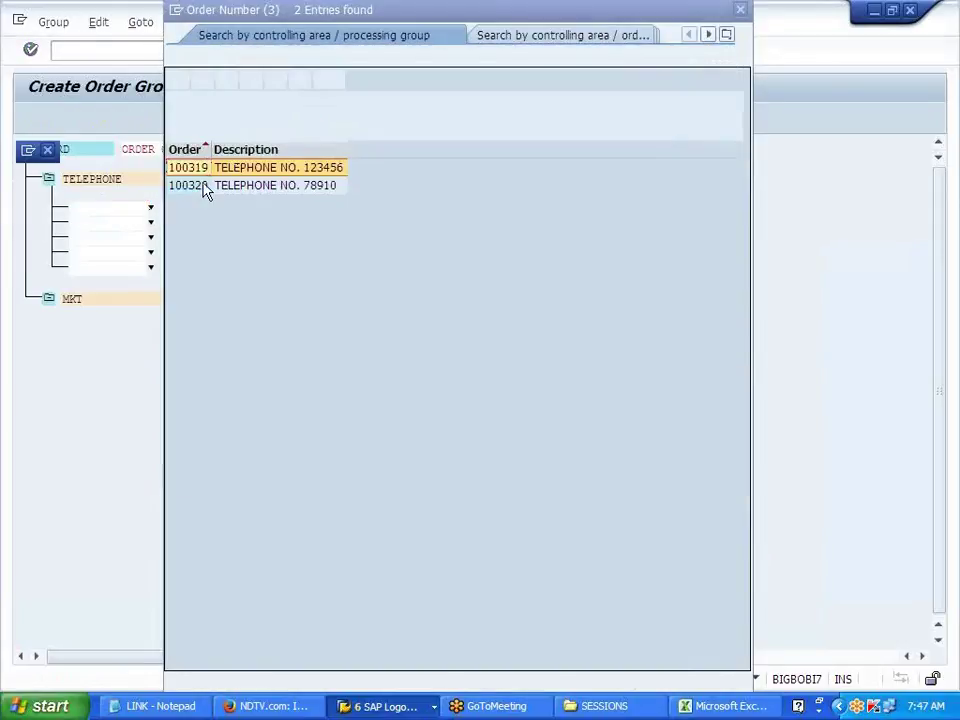
double_click(184, 167)
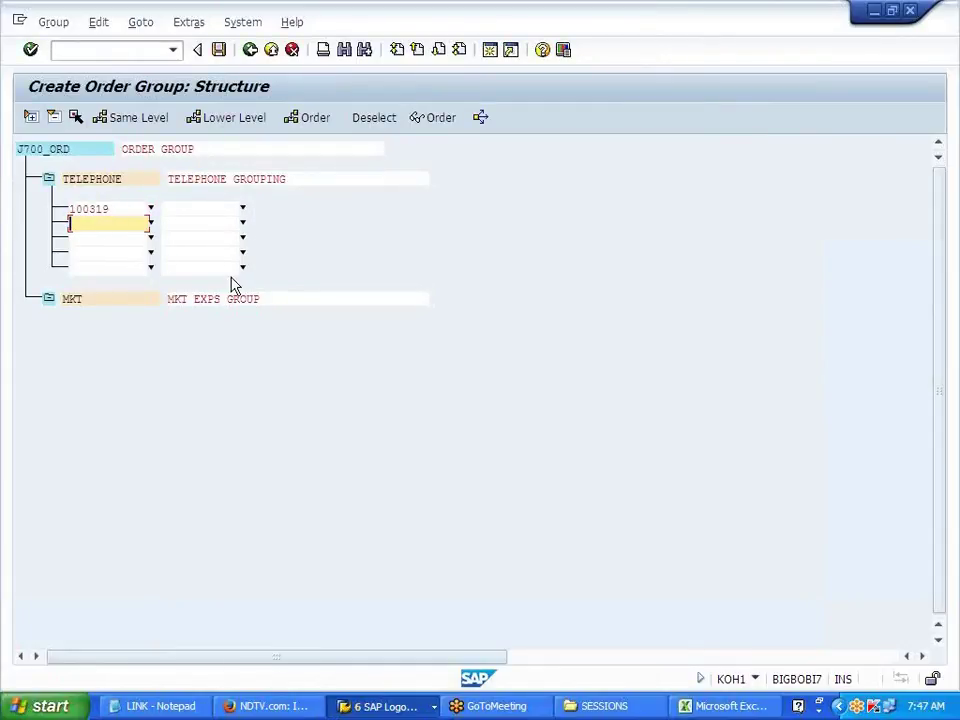
type("100320")
key("Return")
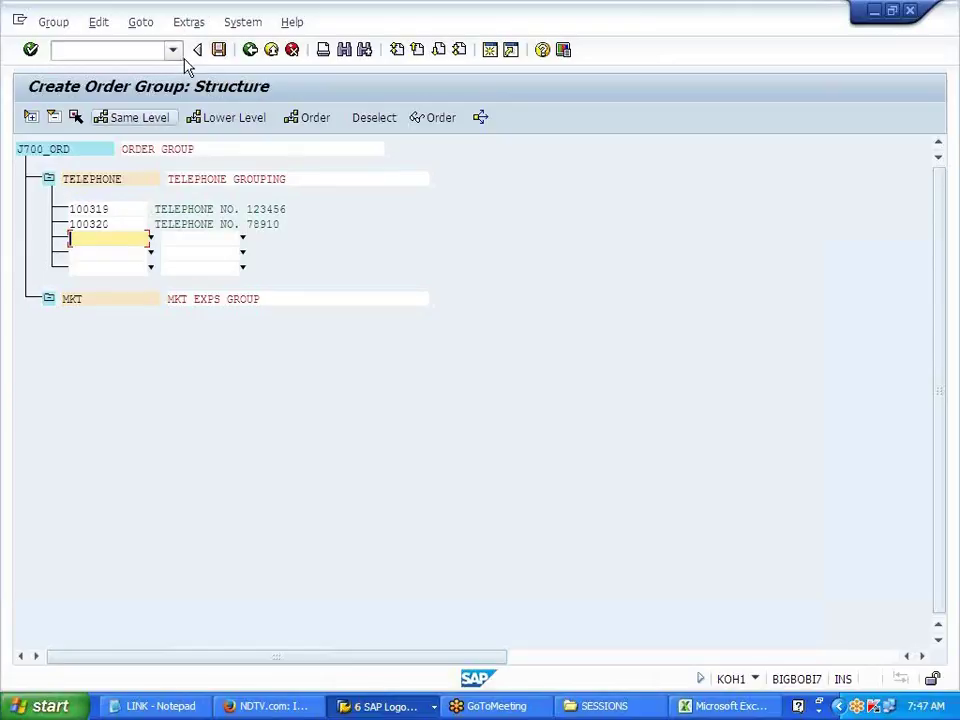
Step: Save the order group, return to the Easy Access menu and collapse the Order Group folder
left_click(218, 49)
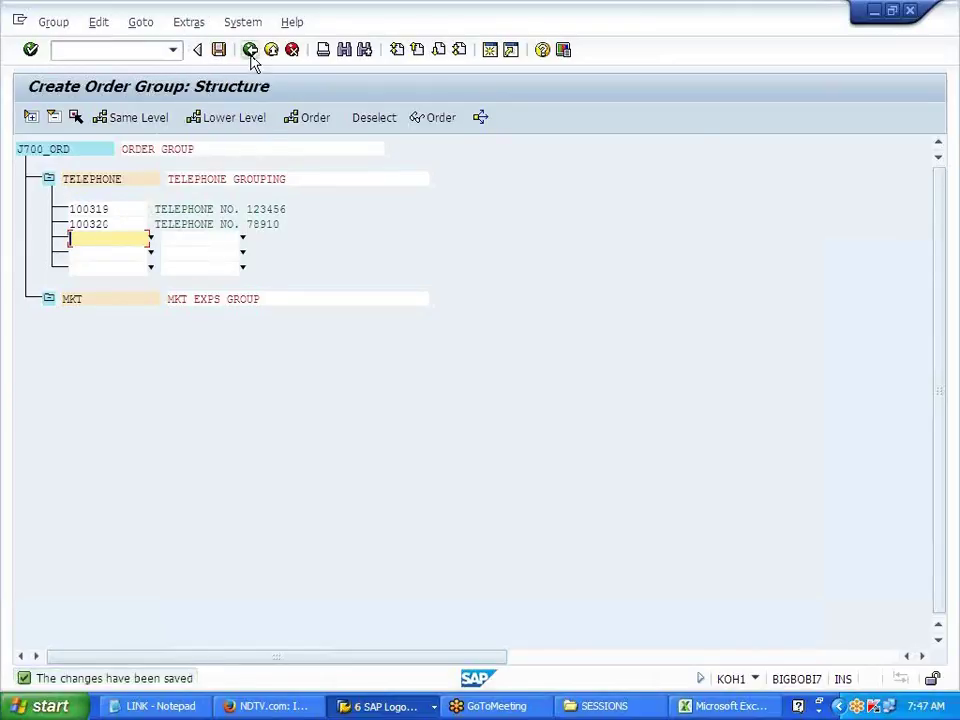
left_click(251, 55)
left_click(251, 50)
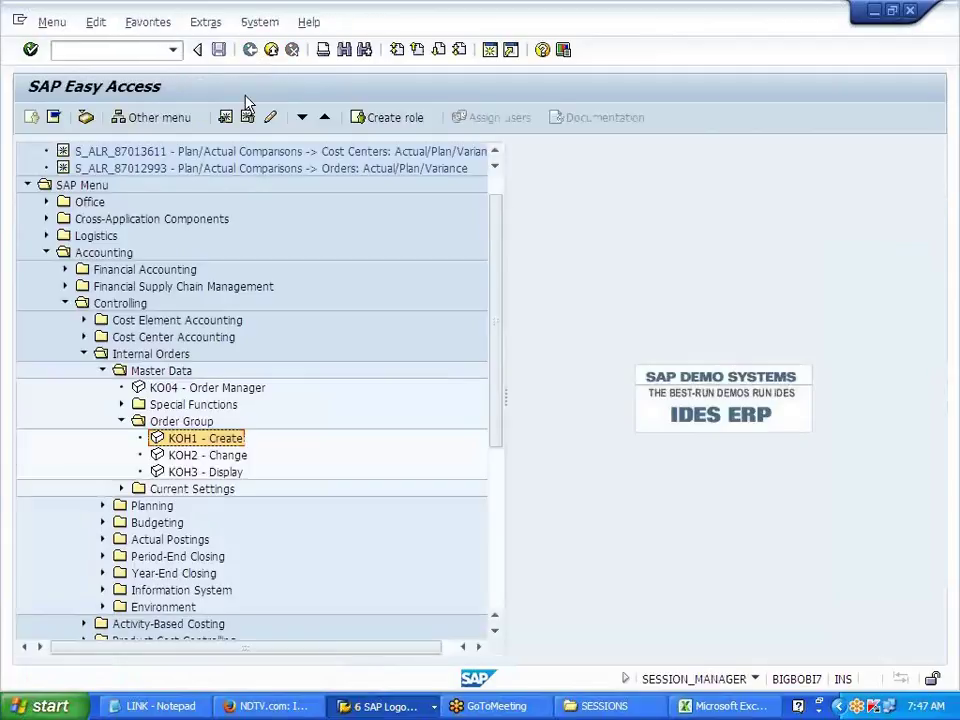
left_click(121, 421)
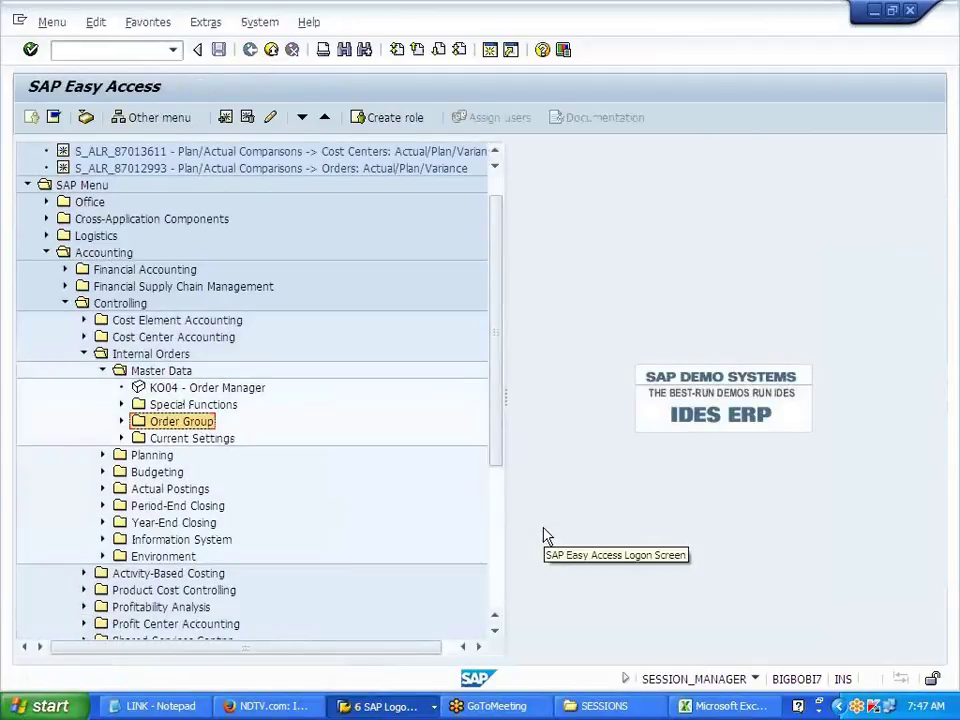
Step: Switch to the Excel workbook, look at the empty rows around cell E162 on the CONTROLLING sheet, and return to SAP
left_click(402, 708)
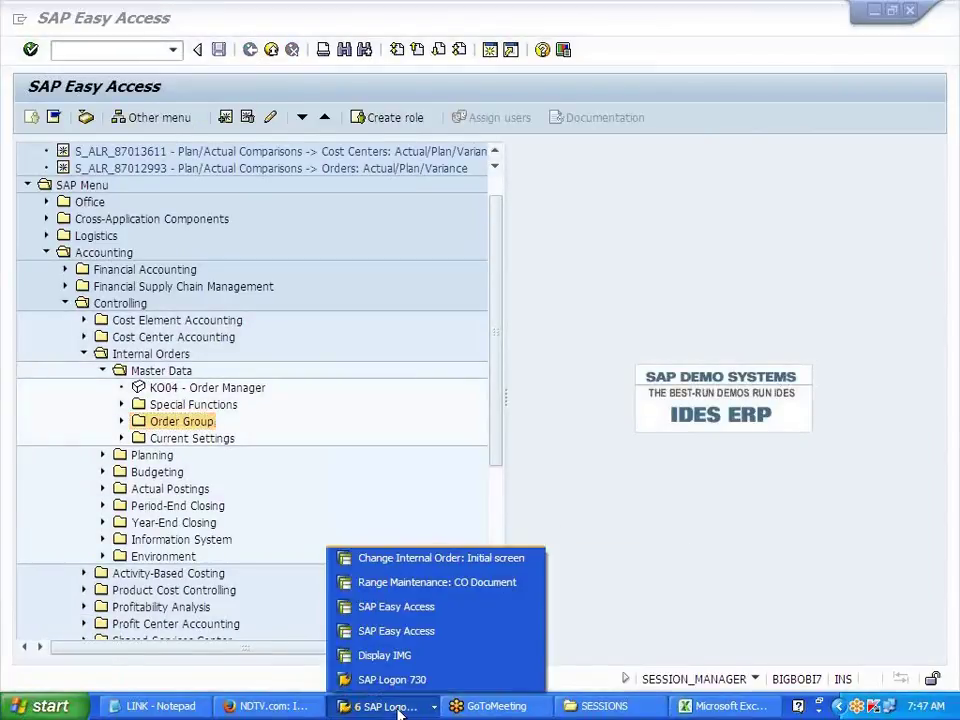
left_click(426, 607)
left_click(712, 708)
scroll(558, 540, "down", 10)
left_click(420, 224)
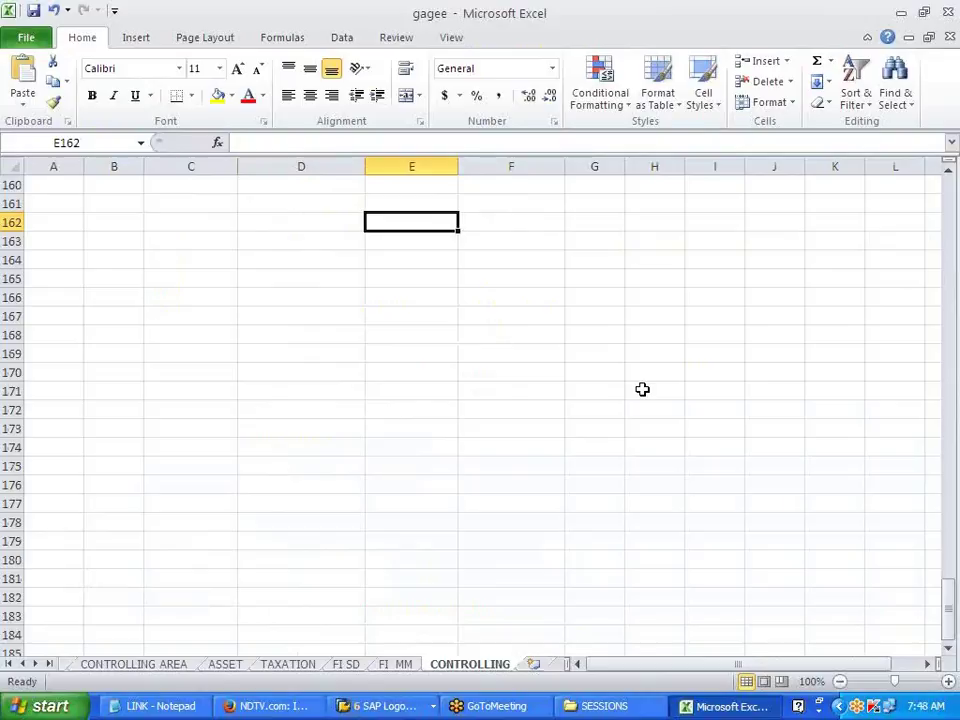
key("alt+Tab")
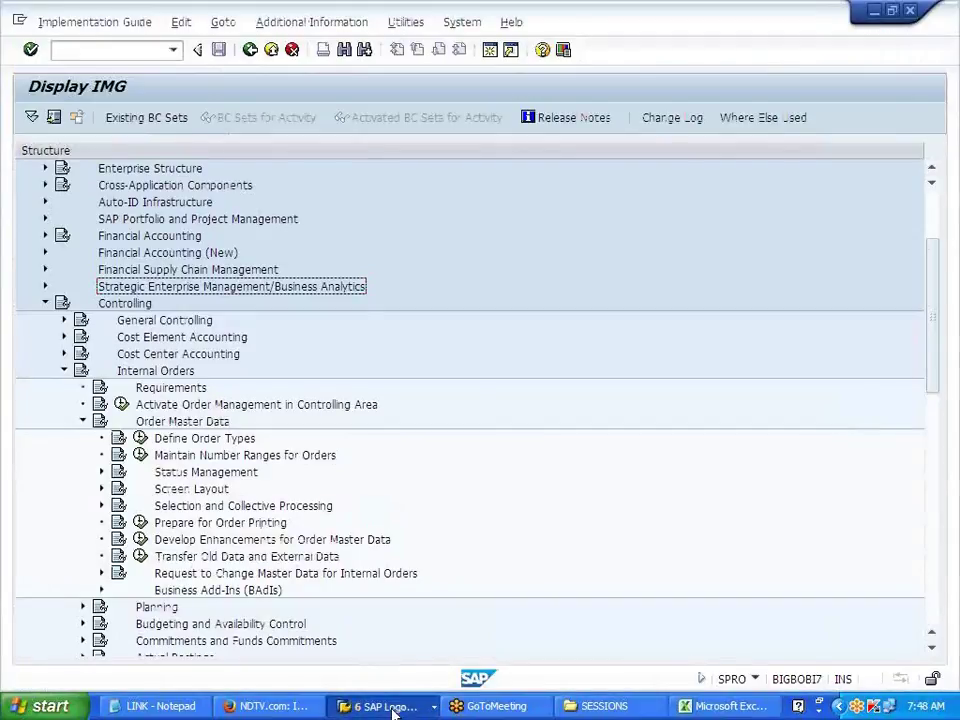
Step: From the favorites in the other Easy Access session, run the Orders: Actual/Plan/Variance report (S_ALR_87012993) with its default selection
left_click(394, 708)
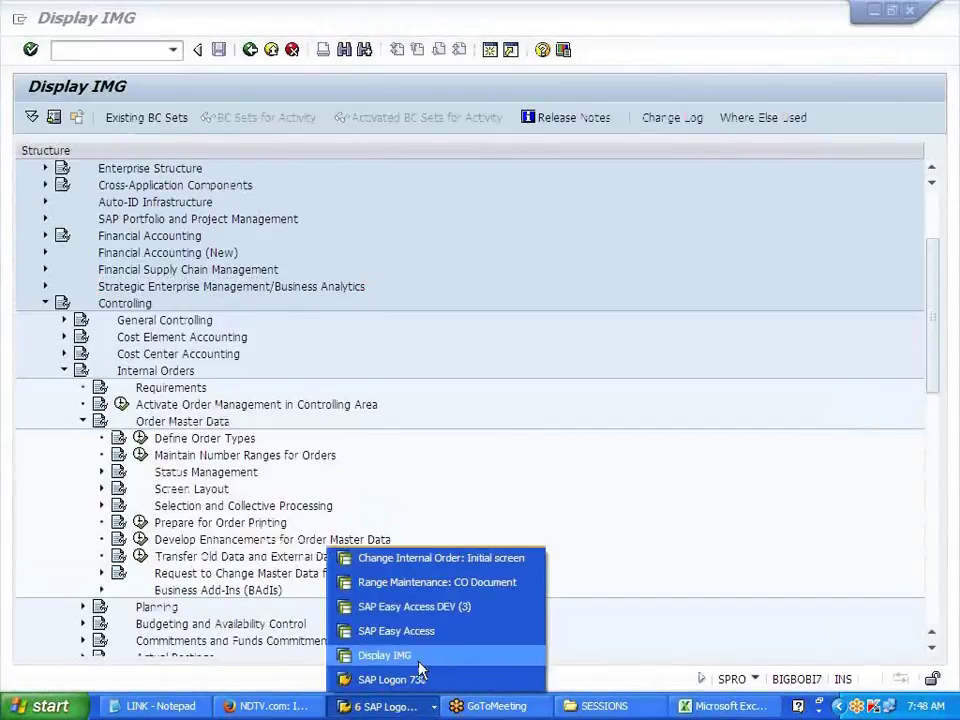
left_click(463, 582)
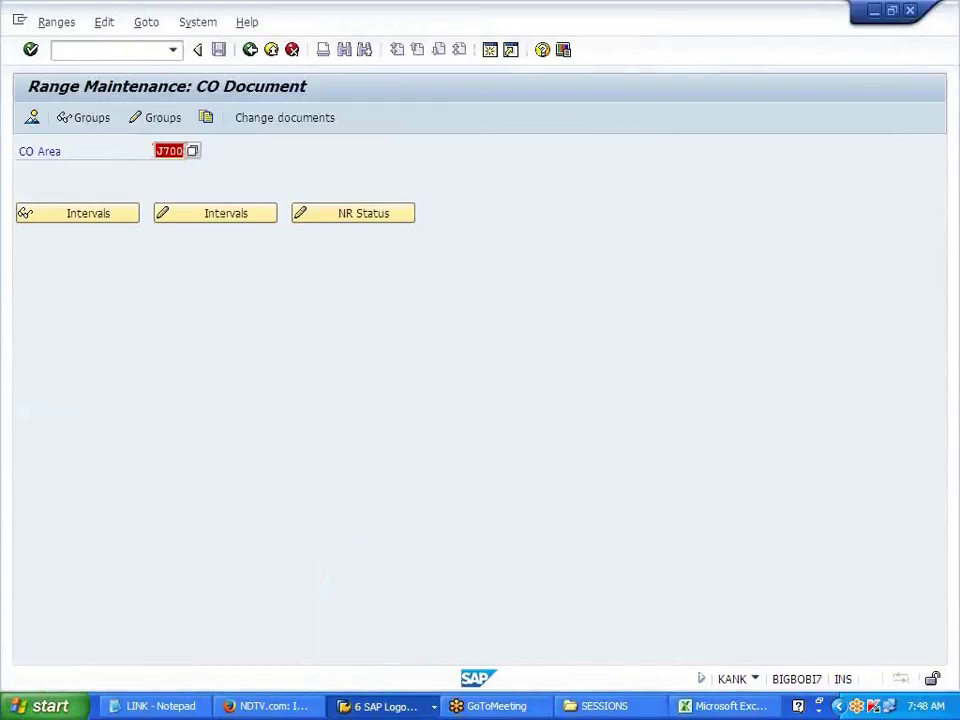
left_click(394, 706)
left_click(416, 634)
double_click(311, 204)
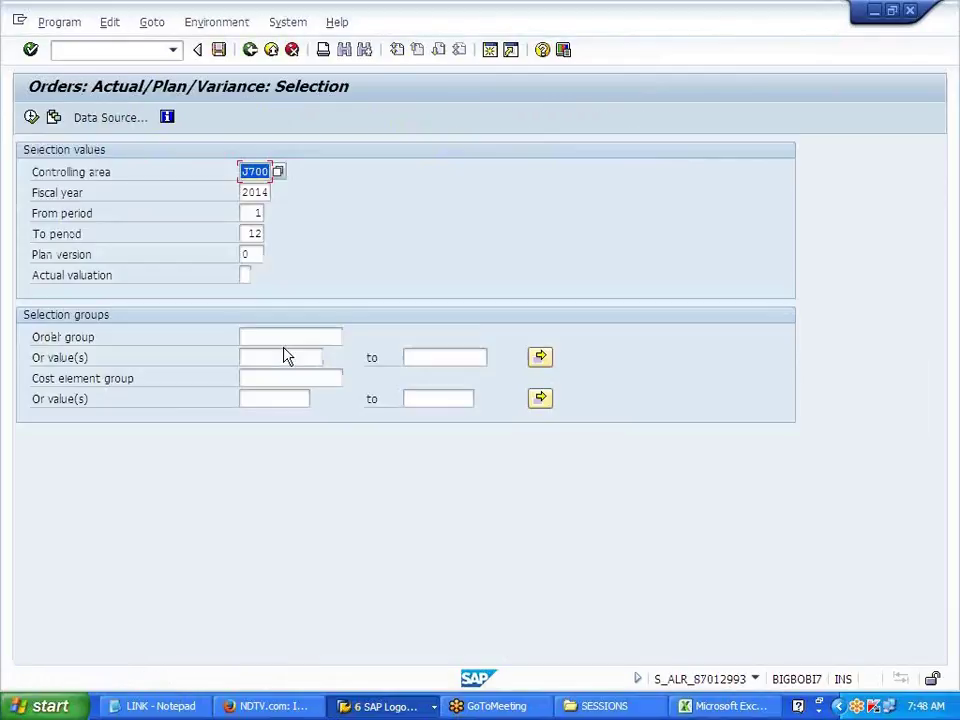
left_click(31, 117)
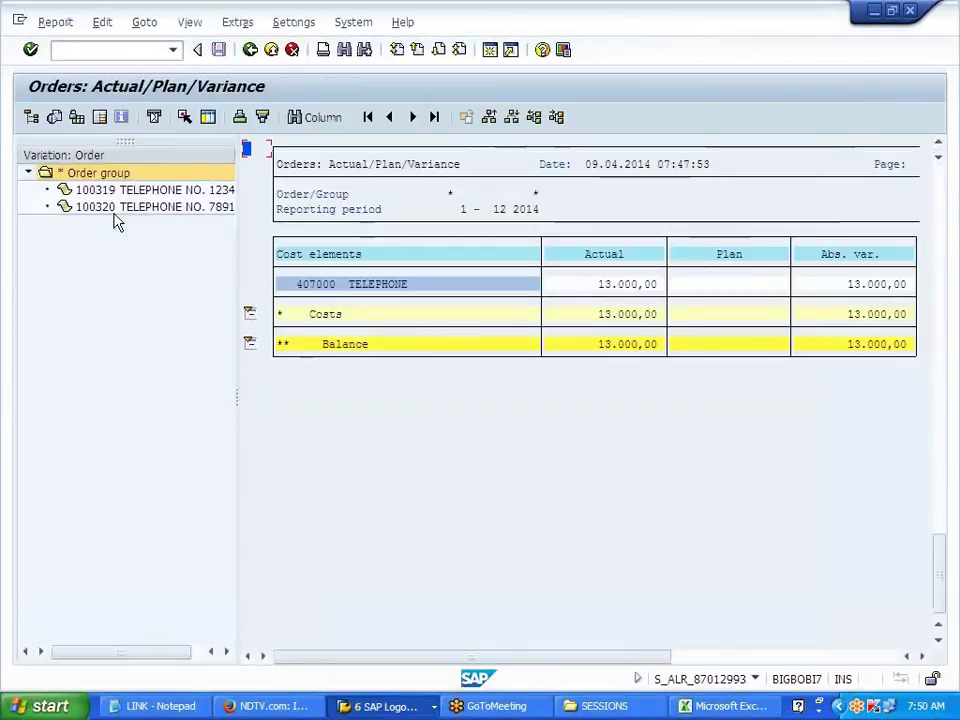
Step: Hide the order variation list in the variance report, and open its Send with Note form and leave it
left_click(32, 118)
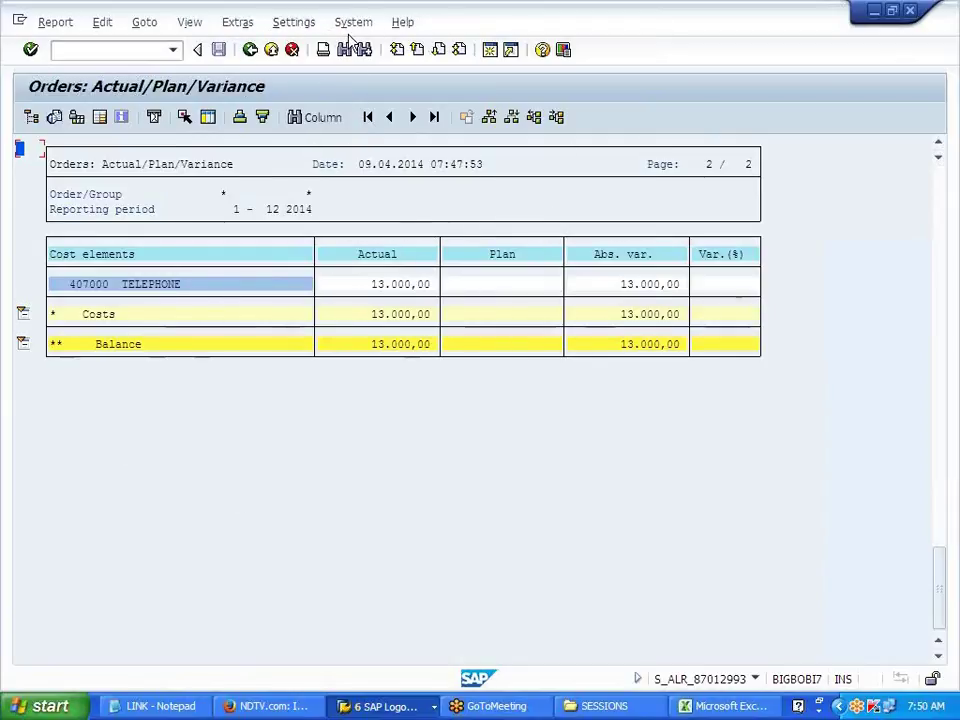
left_click(52, 22)
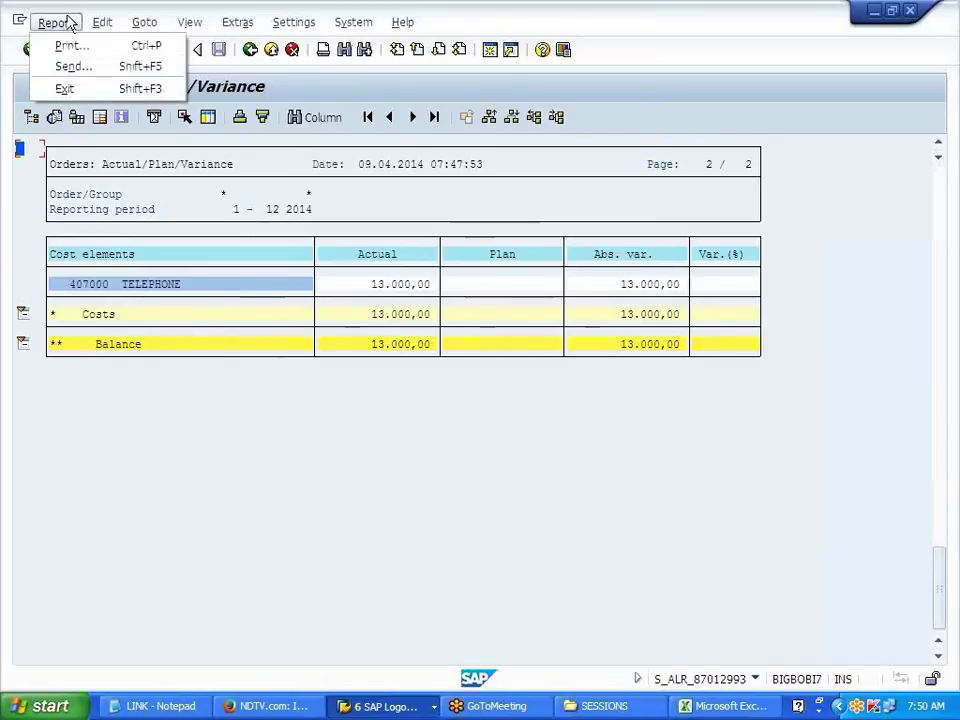
left_click(73, 66)
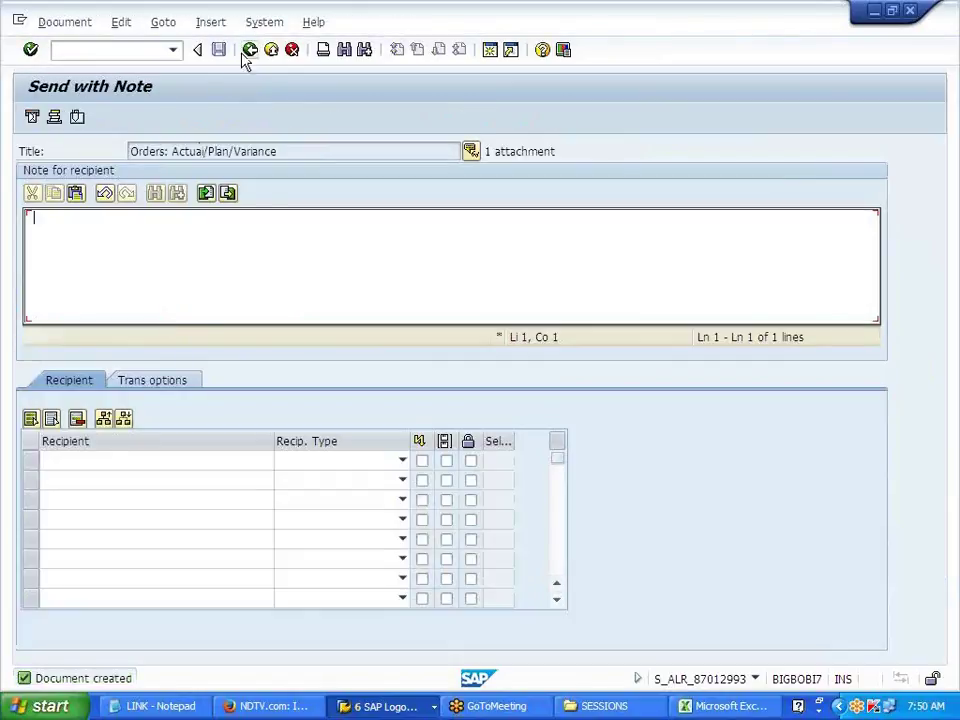
left_click(247, 52)
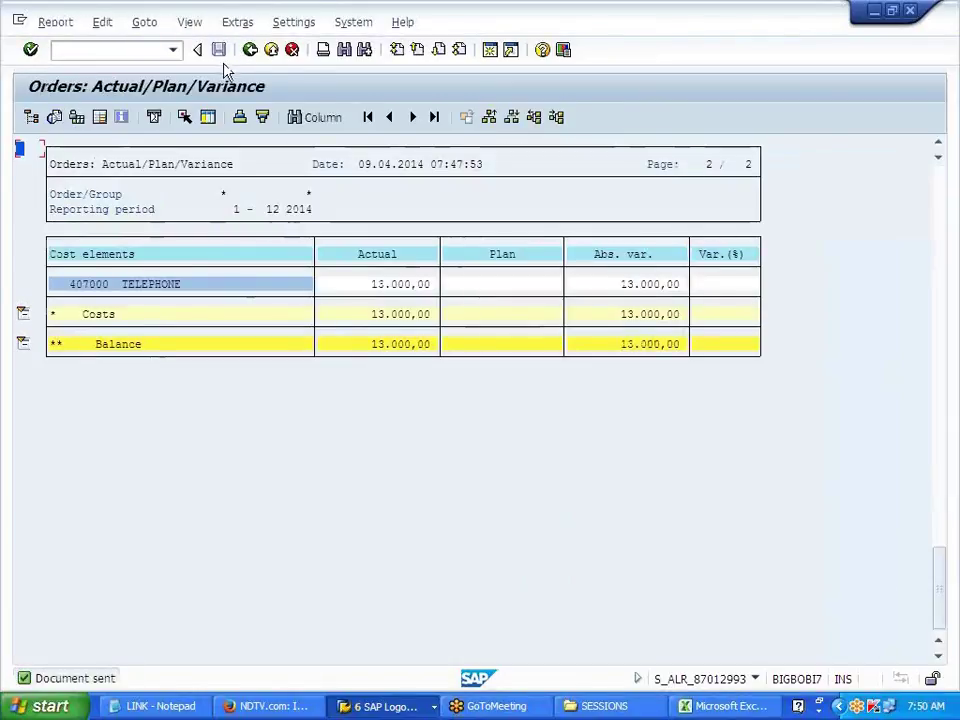
Step: Start saving the variance report list to a local file and confirm an output format for it
left_click(66, 24)
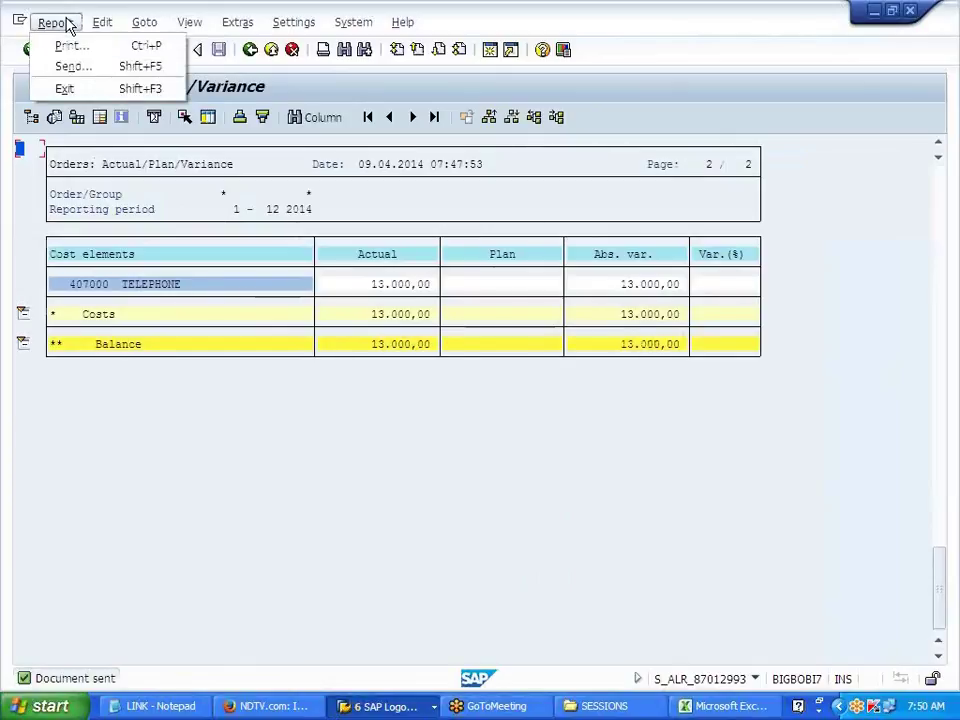
mouse_move(358, 22)
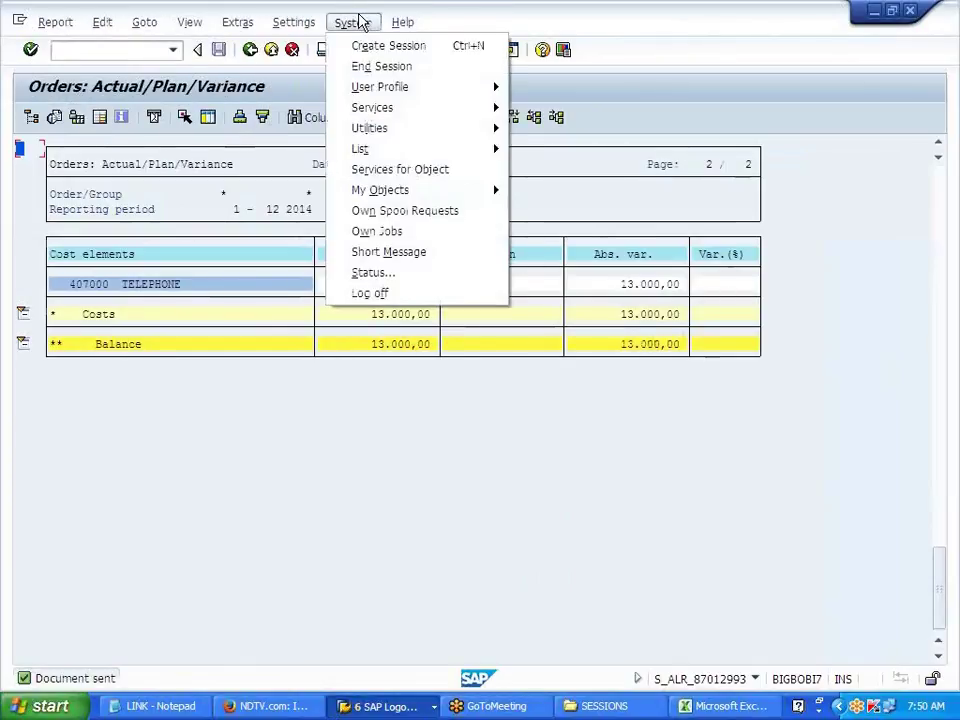
mouse_move(399, 113)
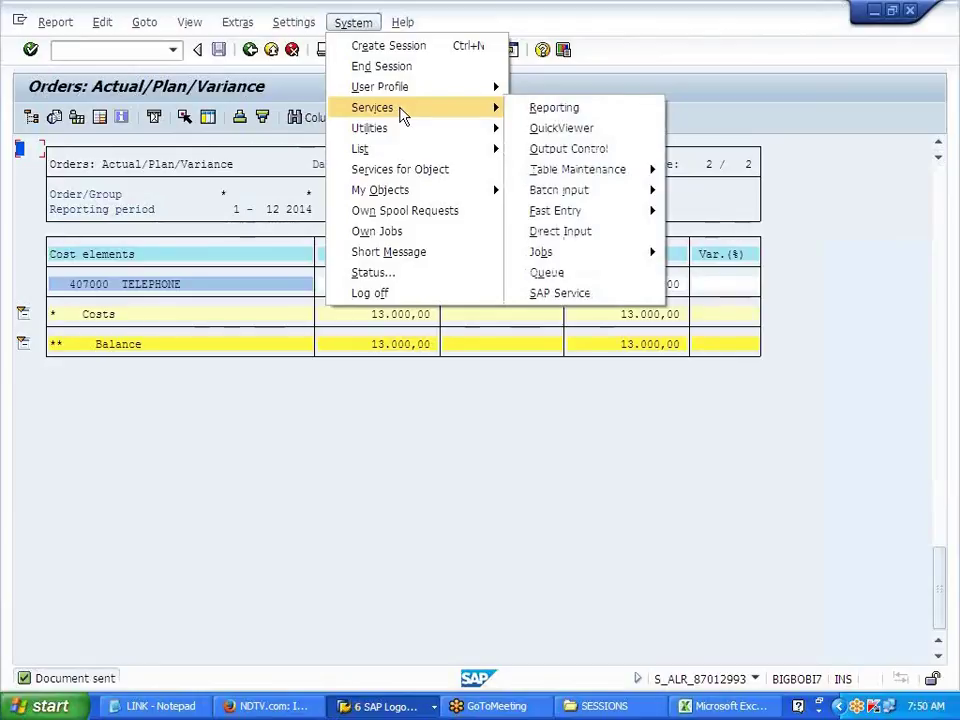
mouse_move(422, 150)
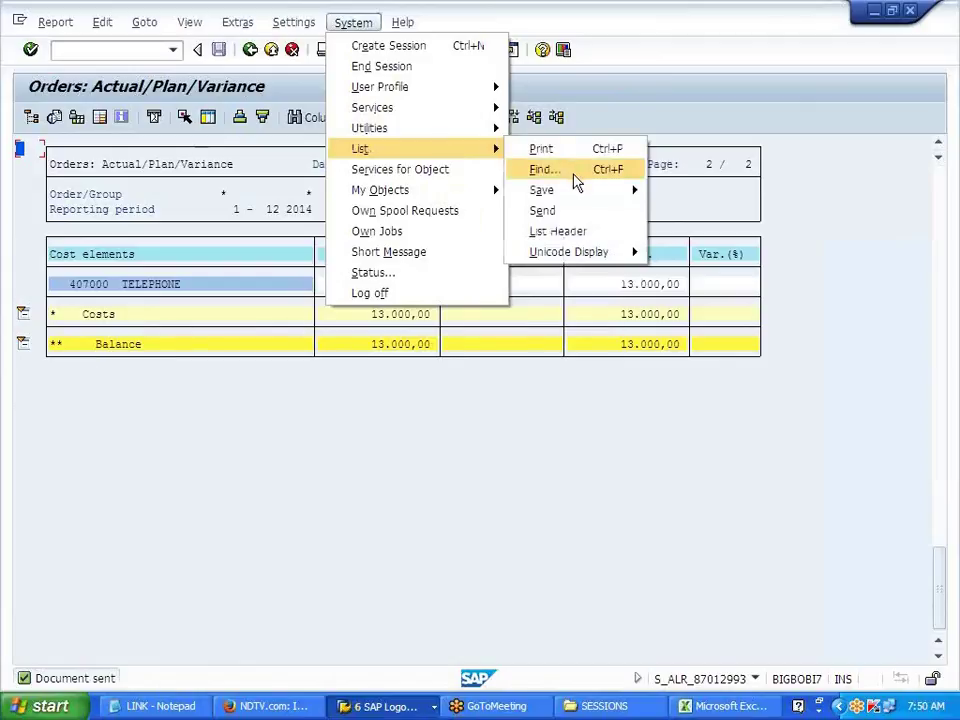
mouse_move(597, 193)
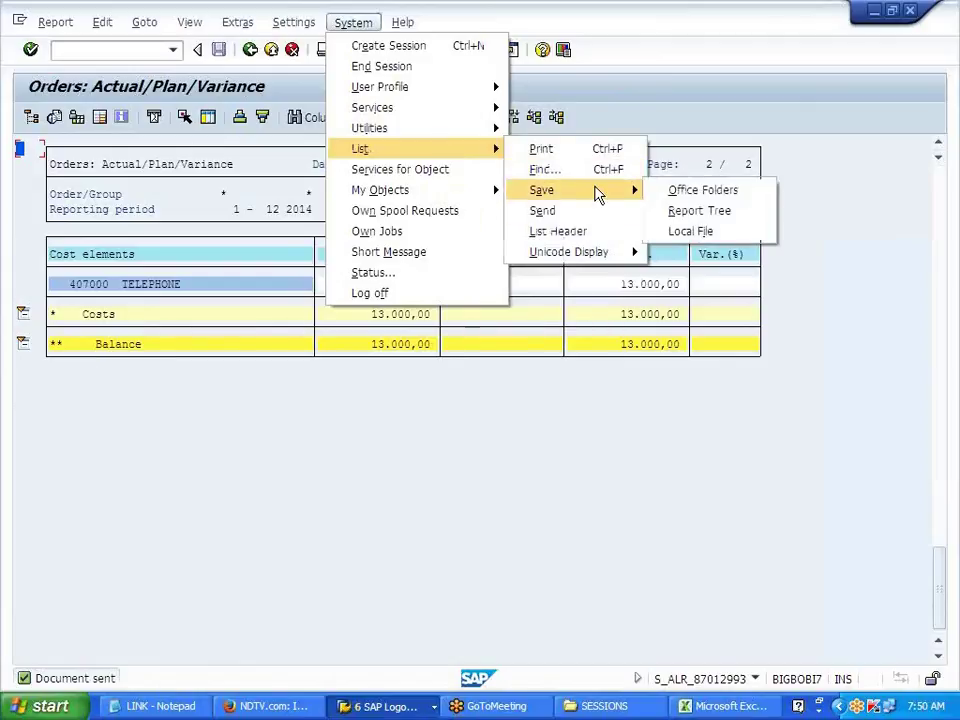
left_click(720, 233)
left_click(418, 450)
left_click(555, 545)
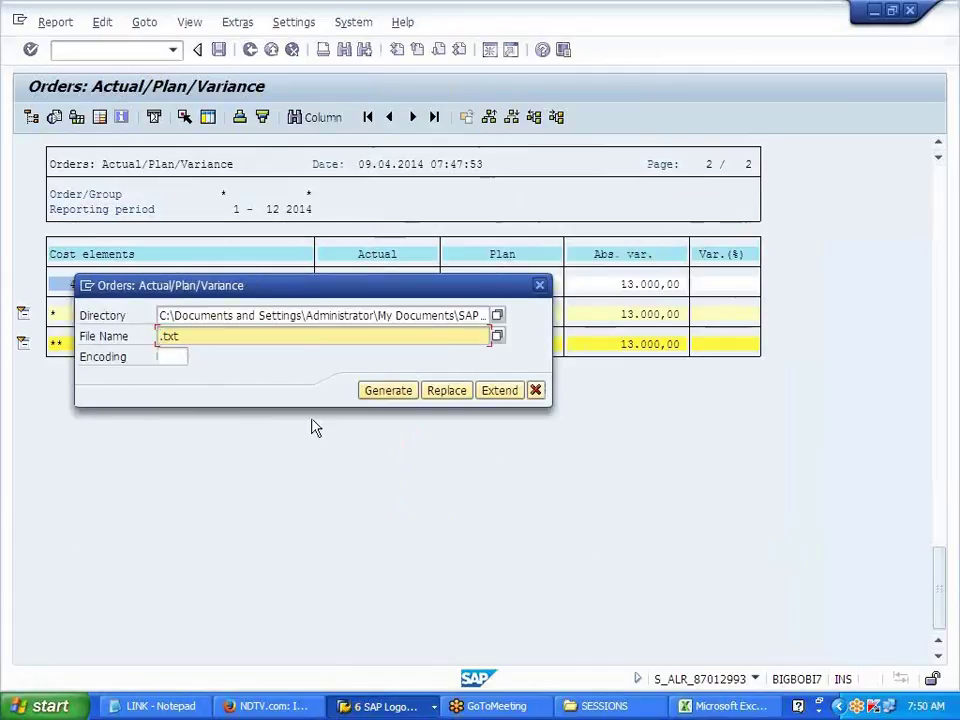
Step: Name the export JAYA.txt, set its directory to the Desktop, and try to generate it, allowing the file access
type("JAYA")
left_click(497, 317)
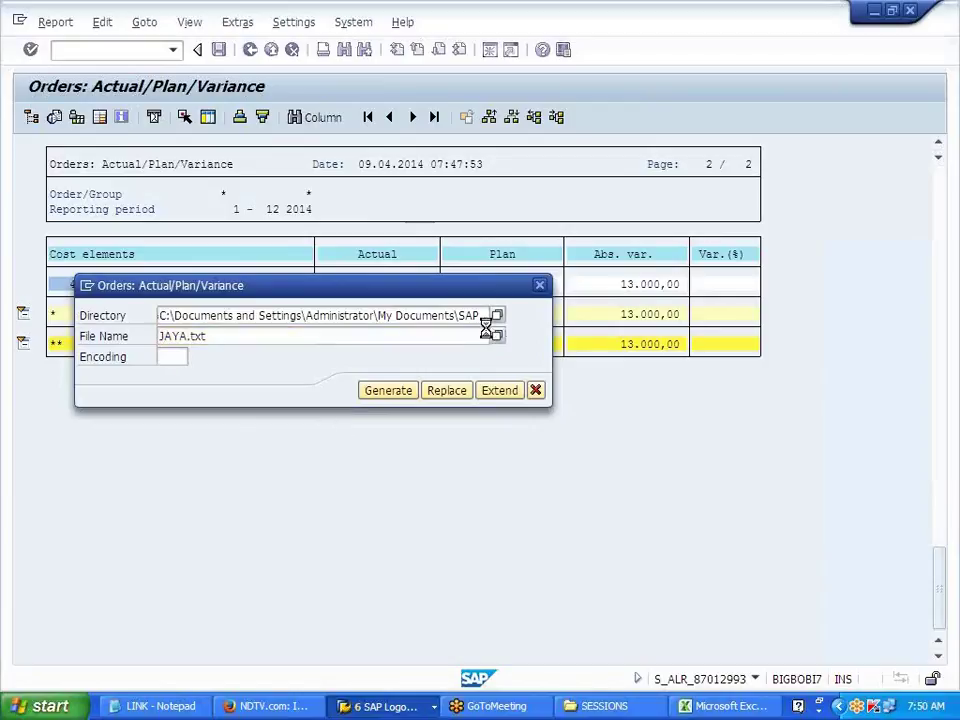
left_click(45, 152)
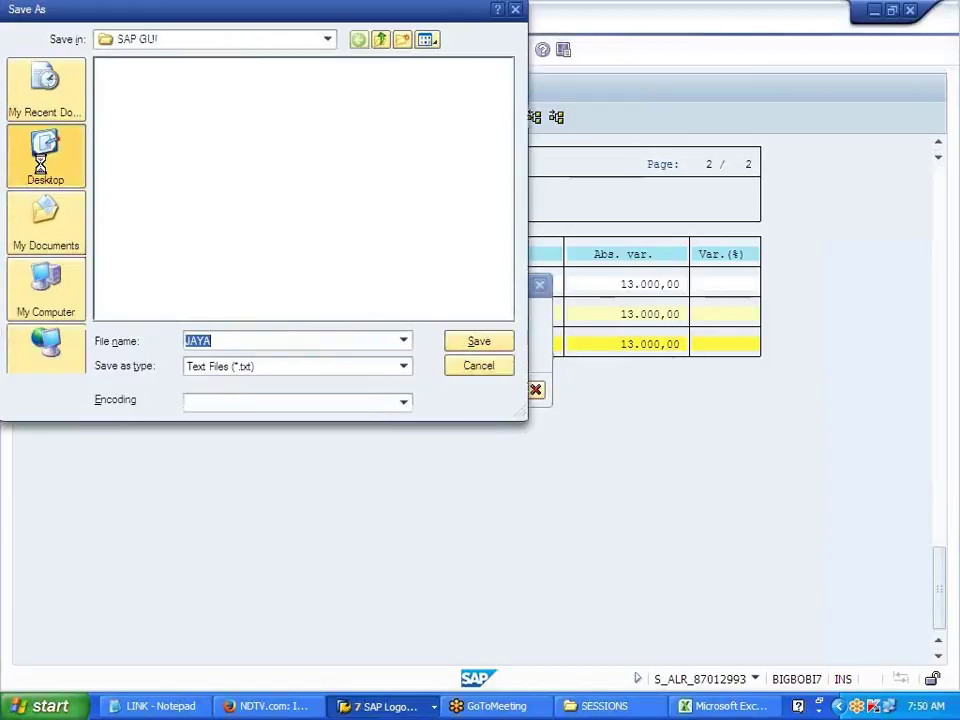
left_click(470, 342)
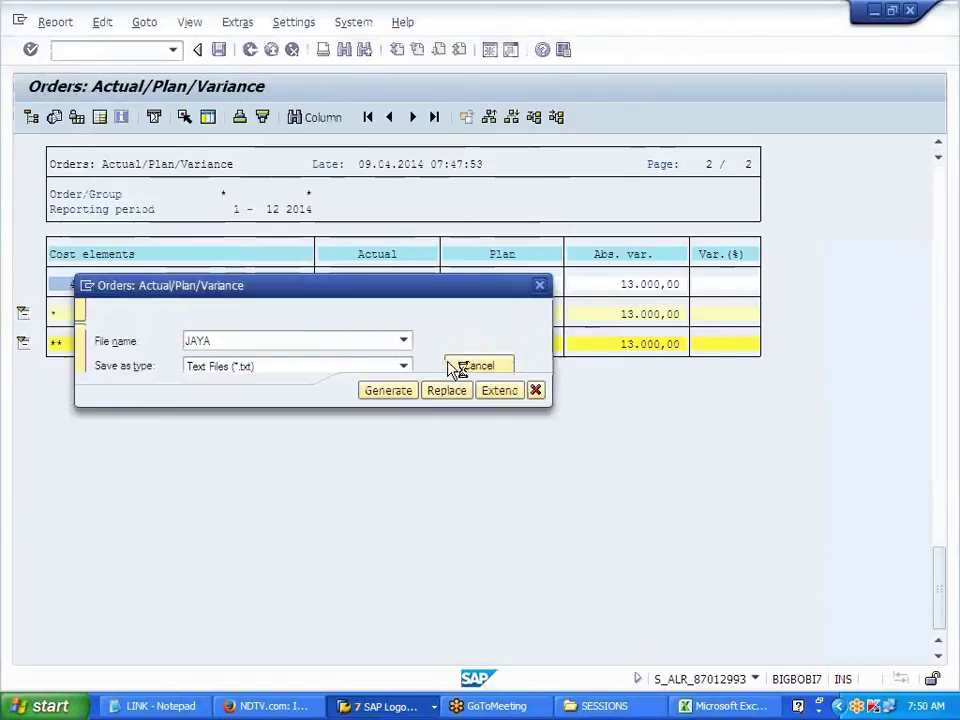
left_click(395, 392)
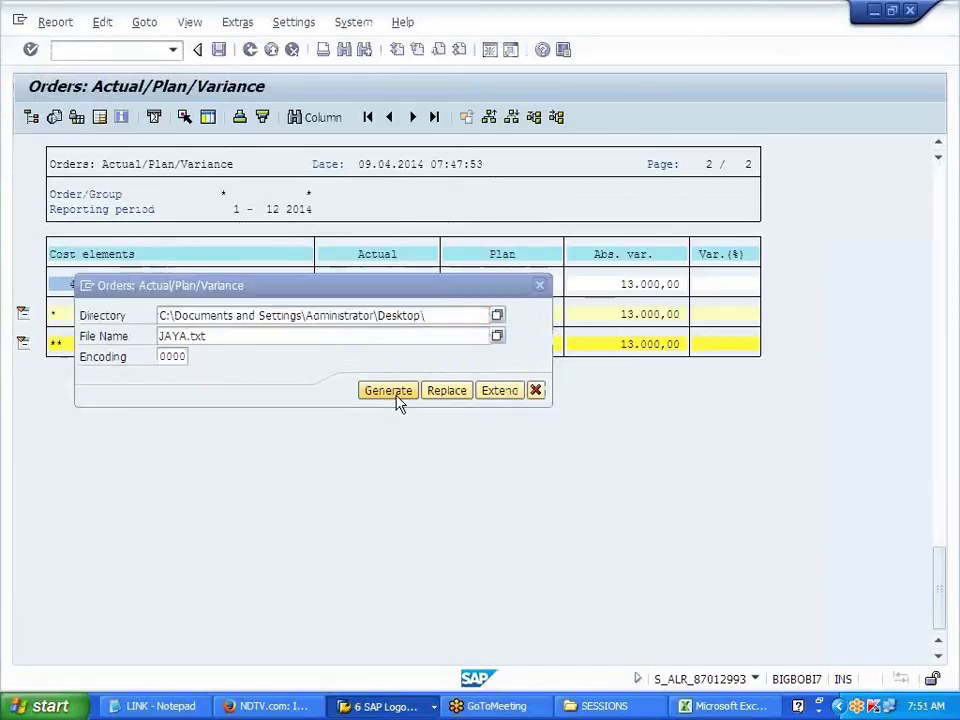
left_click(140, 386)
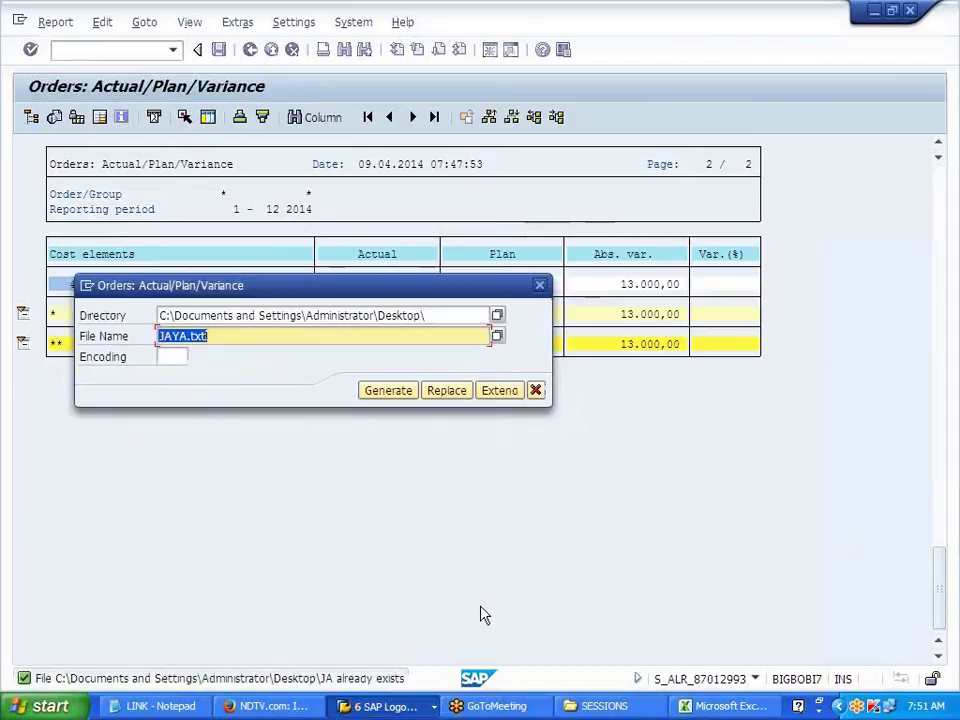
Step: Check the Windows desktop for a file named JAYA and return to the SAP export dialog
key("super+d")
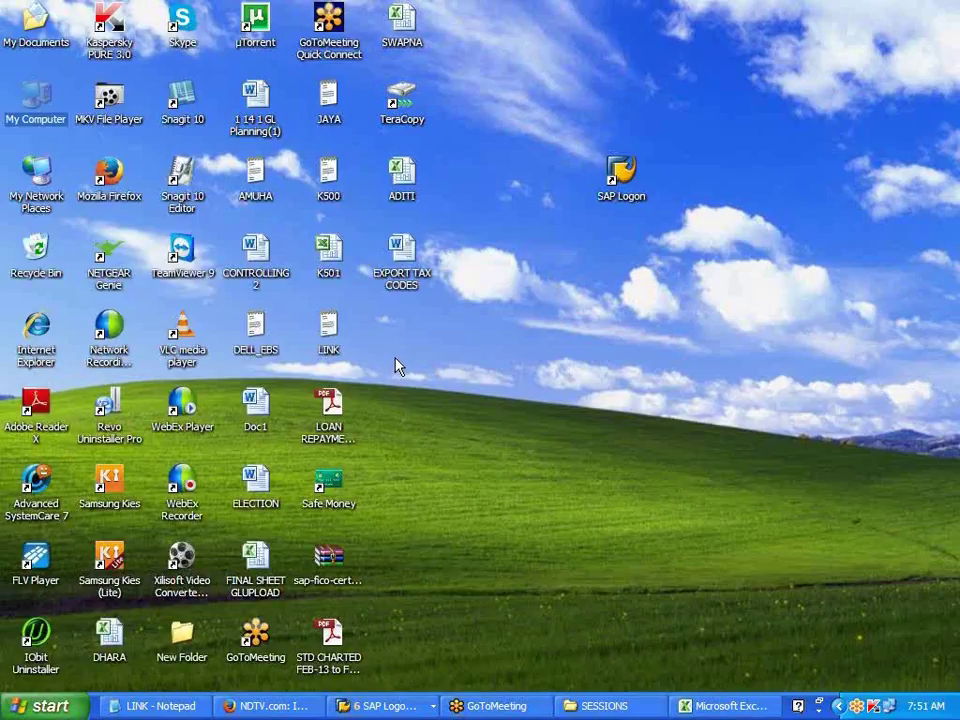
mouse_move(333, 107)
key("alt+Tab")
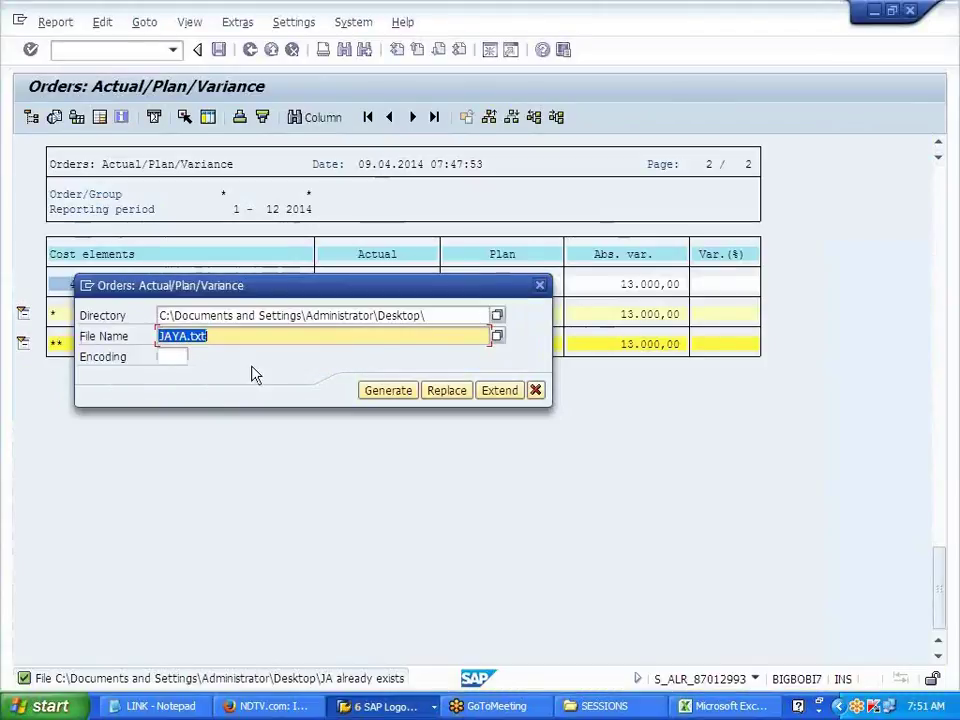
Step: Remove the .txt extension so the export is named JAYA, generate the file and allow its creation on the Desktop
left_click(221, 339)
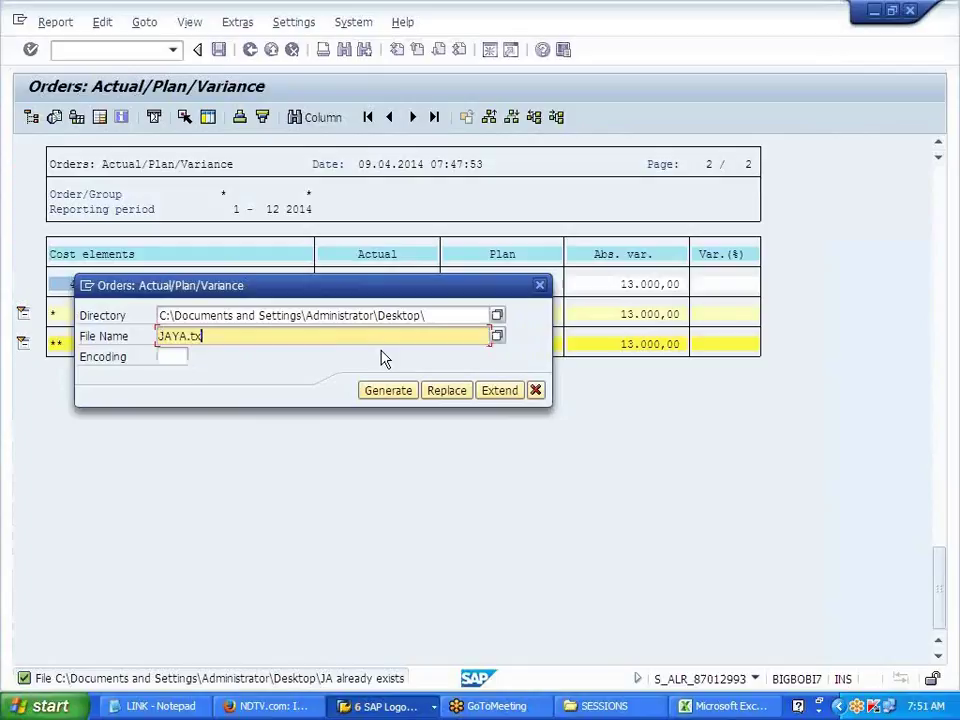
key("BackSpace")
key("BackSpace")
key("BackSpace")
key("BackSpace")
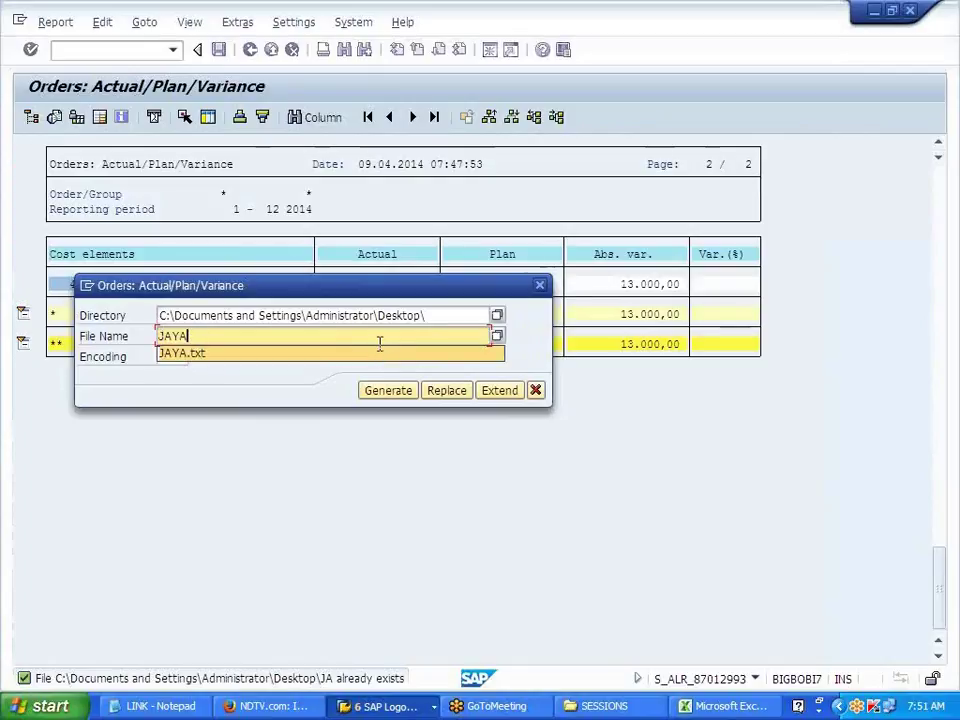
left_click(381, 340)
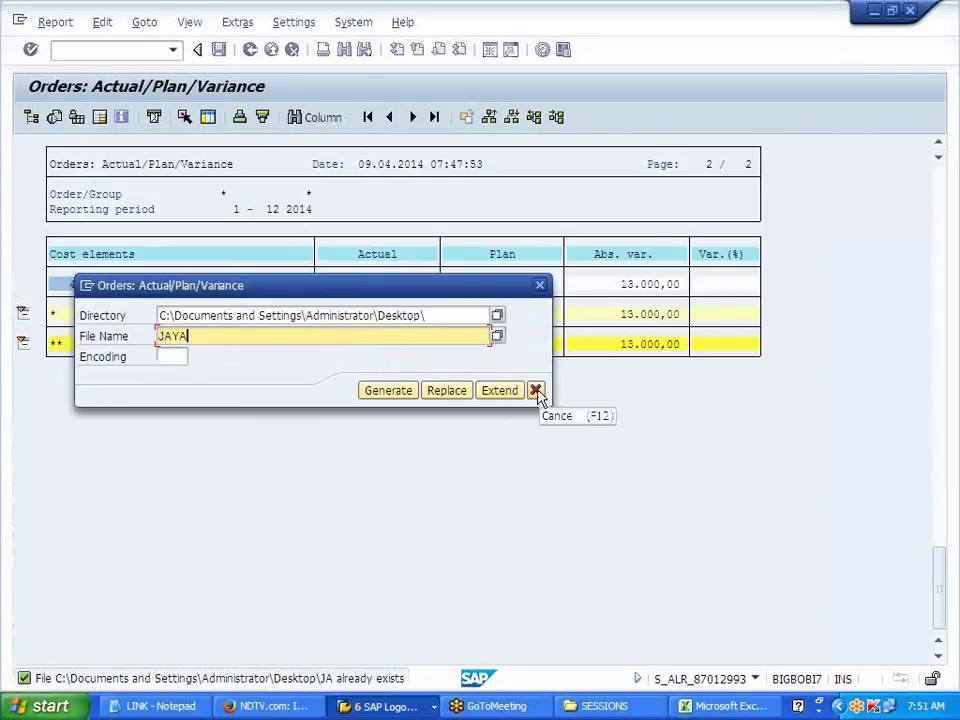
left_click(403, 395)
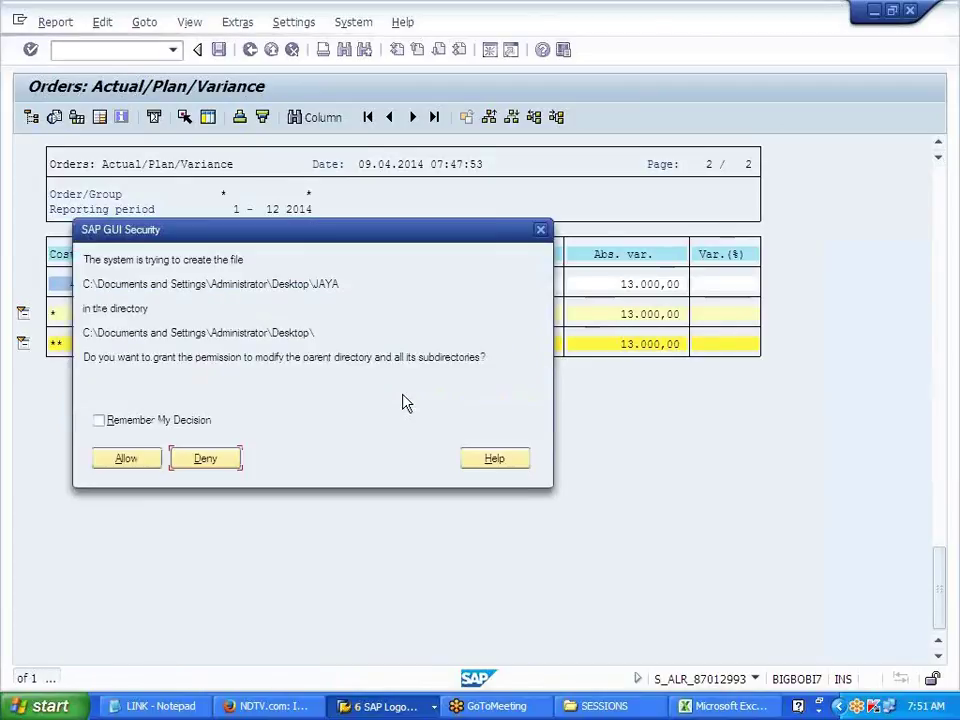
left_click(127, 460)
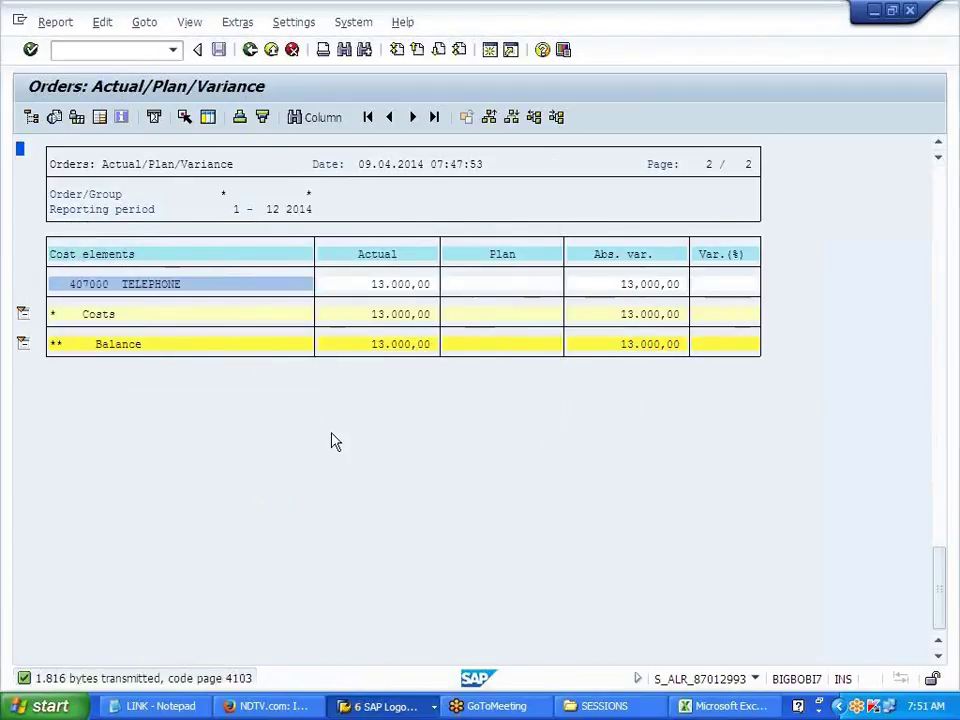
Step: Open the newly exported JAYA file from the Windows desktop with Microsoft Excel
key("super+d")
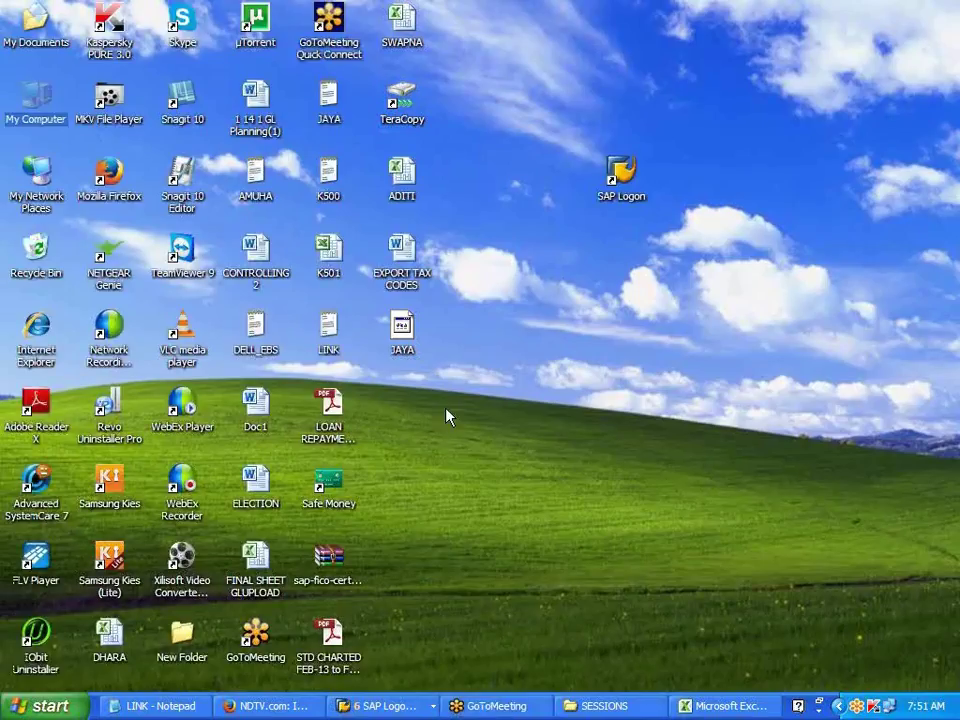
left_click(402, 354)
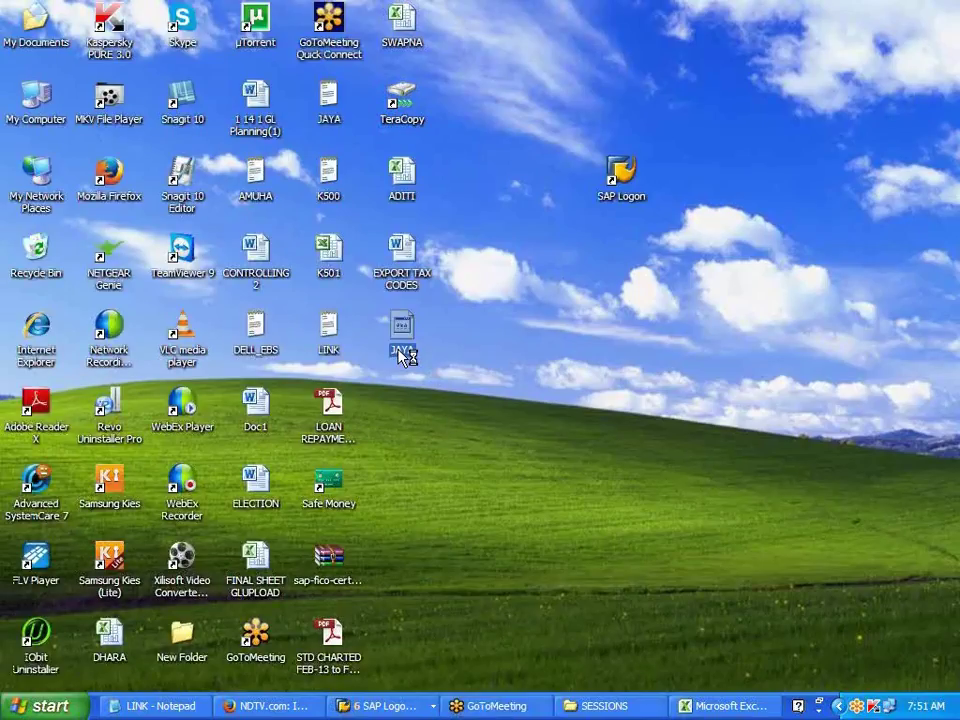
double_click(402, 354)
left_click(384, 324)
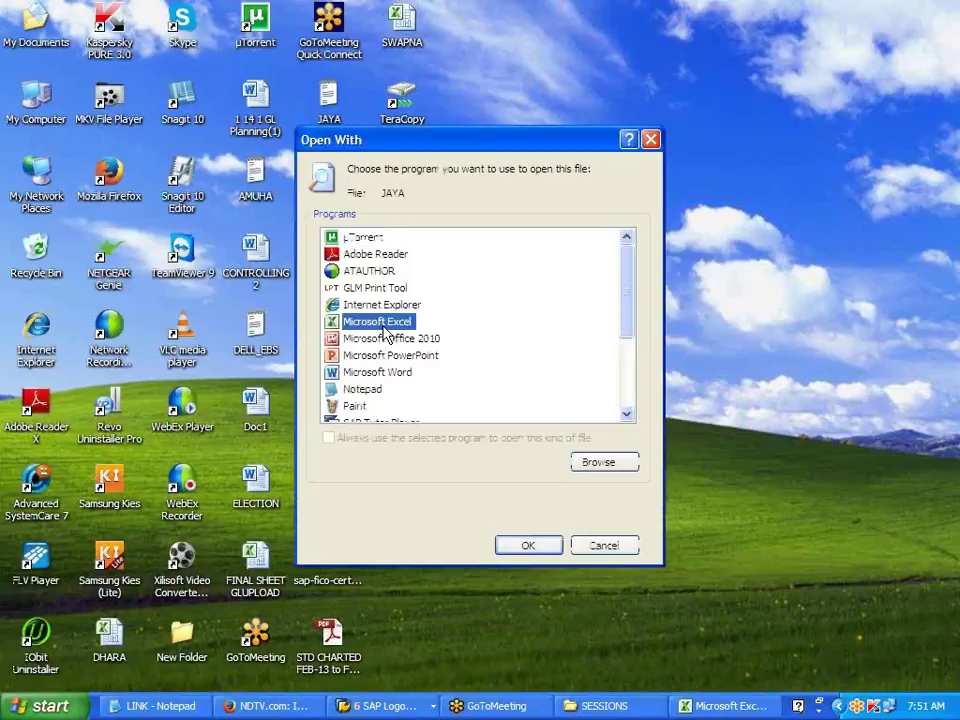
double_click(385, 324)
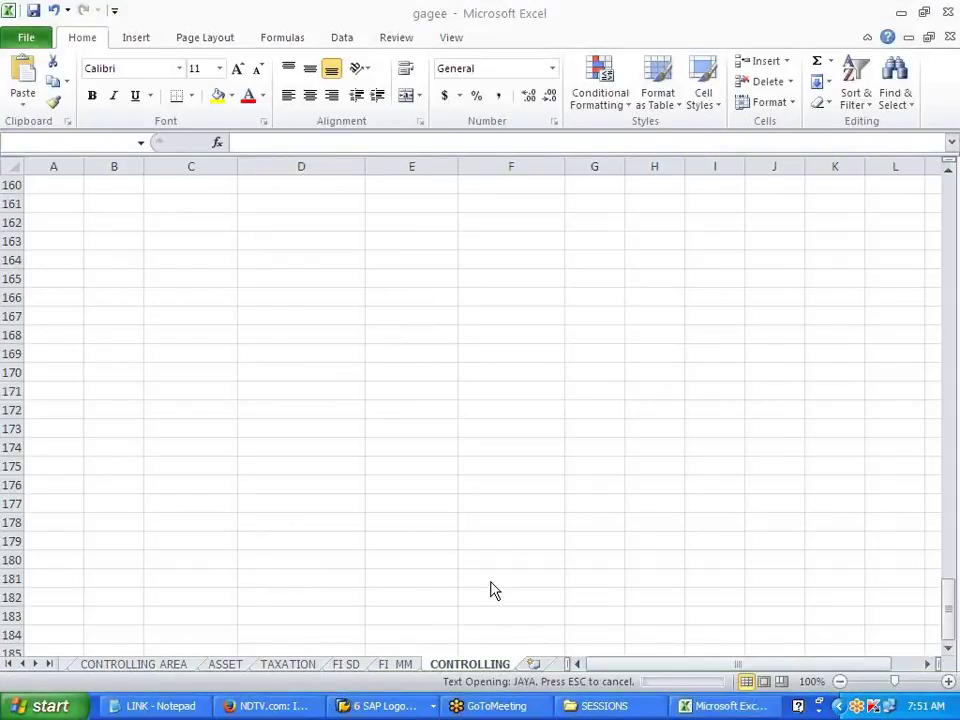
left_click(900, 13)
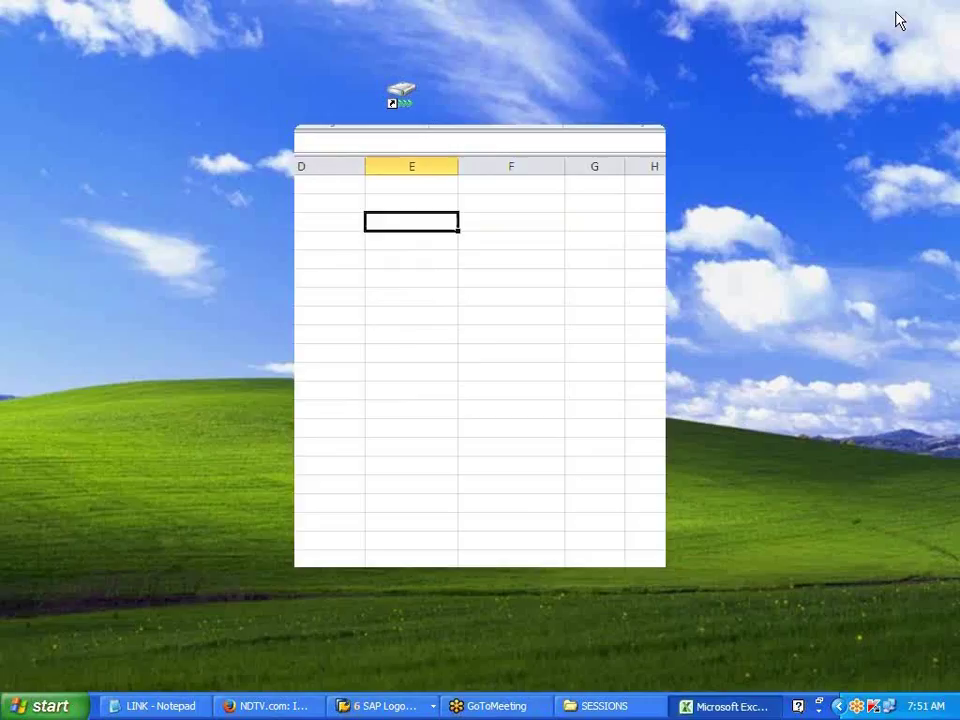
left_click(529, 548)
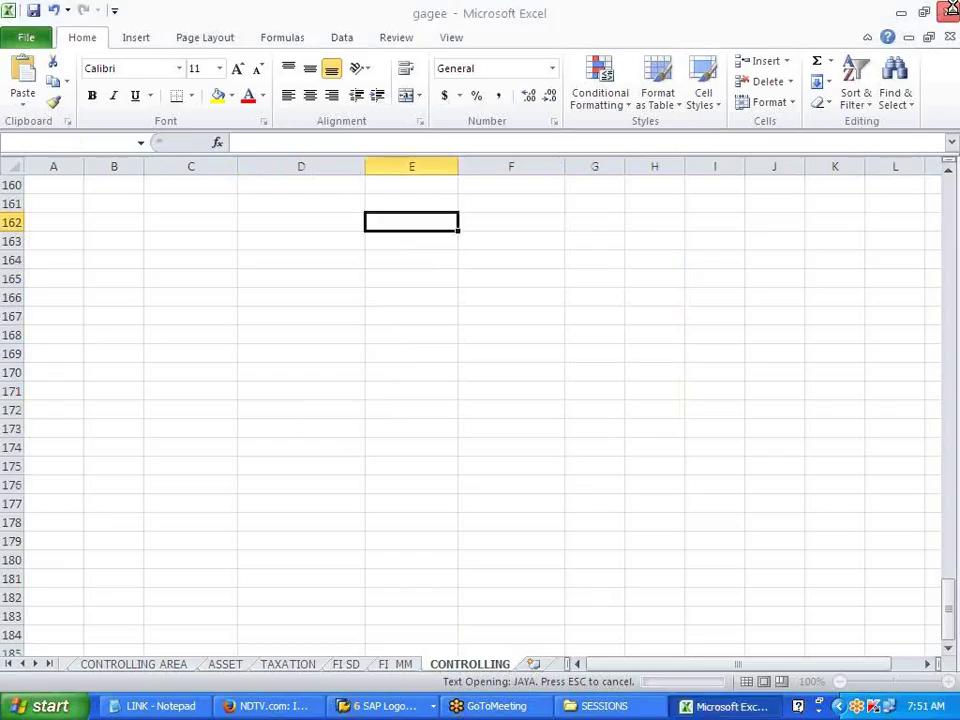
left_click(497, 437)
left_click(425, 407)
left_click(407, 407)
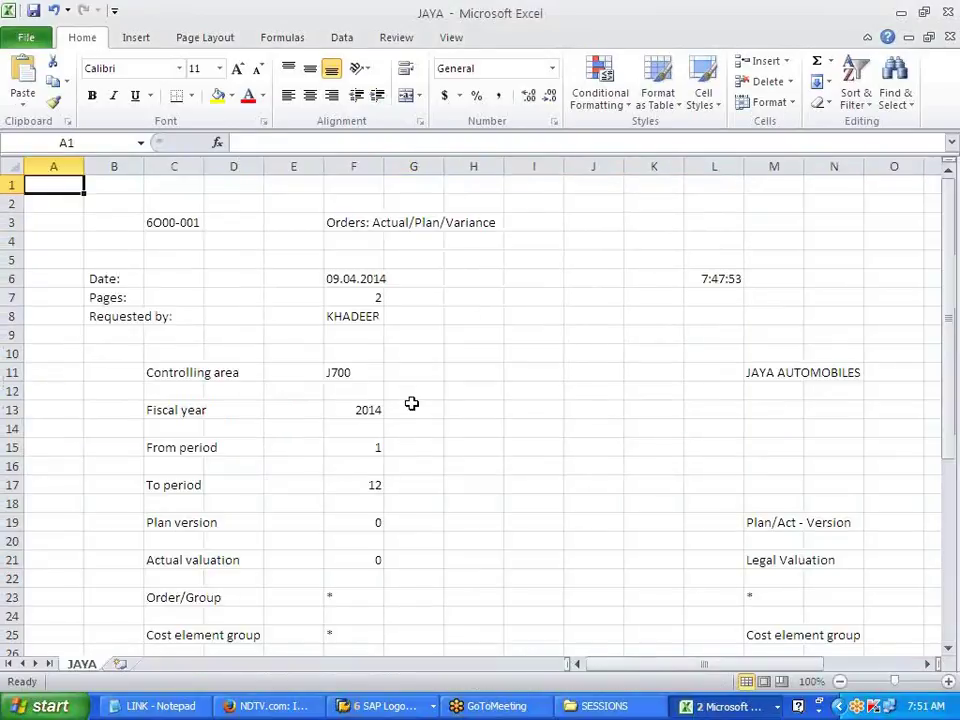
Step: Examine the exported Cost elements table in rows 35 to 41 of the JAYA sheet and its reporting period lines
scroll(484, 443, "down", 8)
left_click(157, 375)
left_click_drag(157, 375, 709, 491)
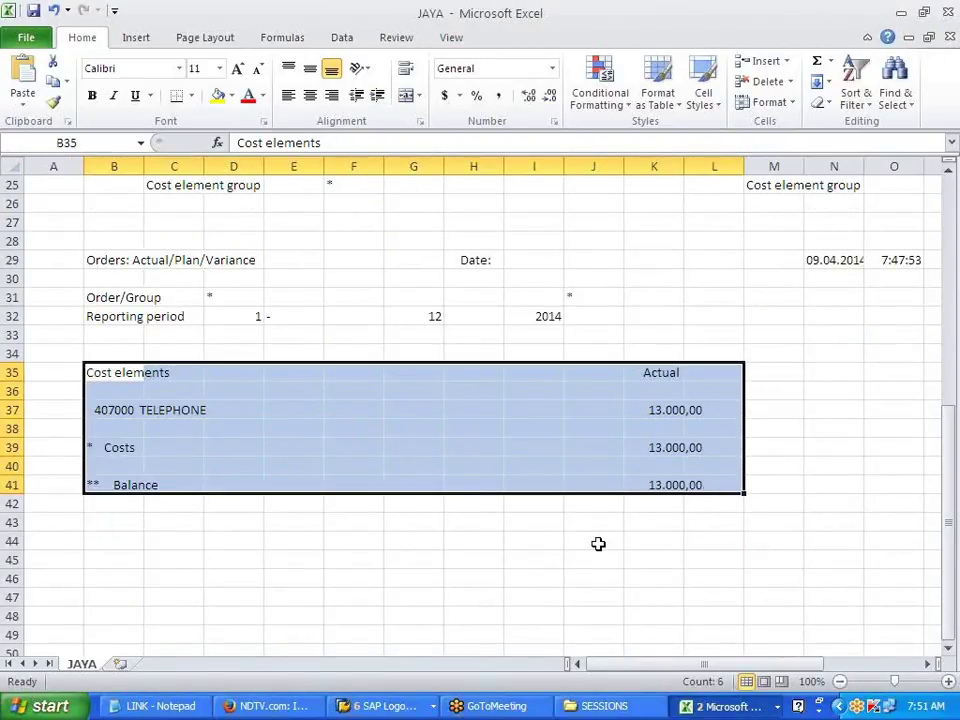
scroll(598, 543, "down", 2)
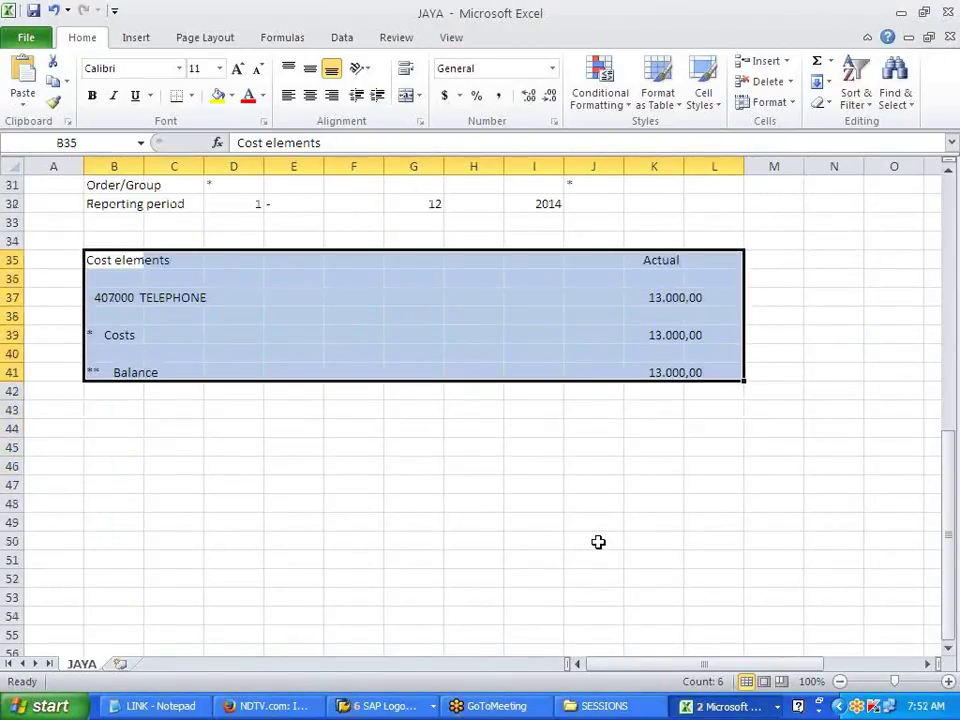
left_click(288, 443)
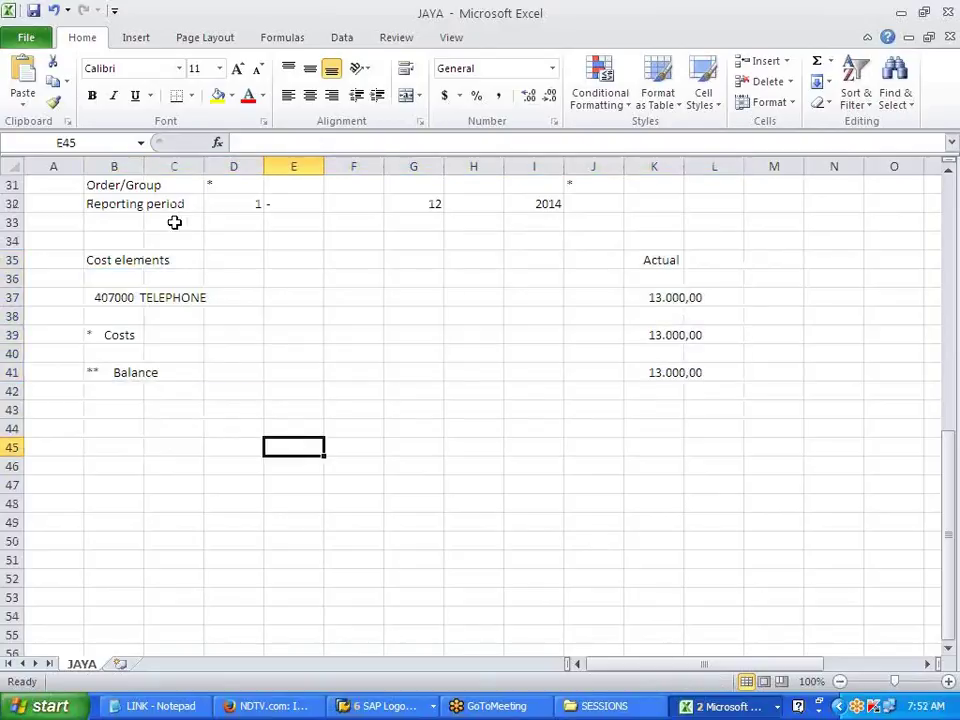
scroll(167, 264, "up", 3)
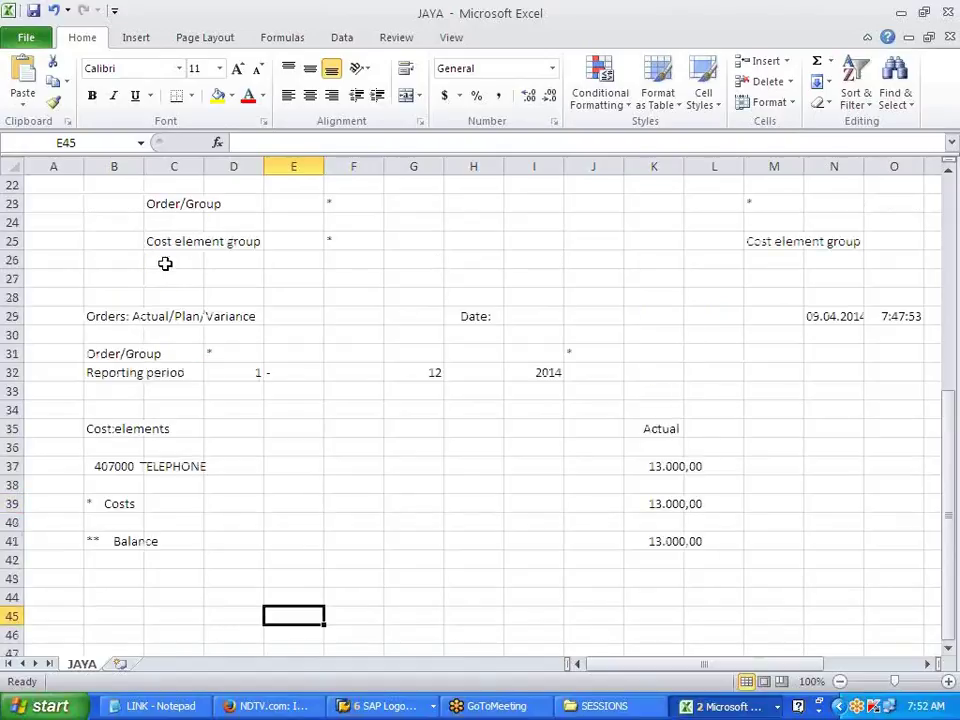
Step: Widen column B of the JAYA sheet and close the file without saving the changes
left_click_drag(145, 161, 202, 162)
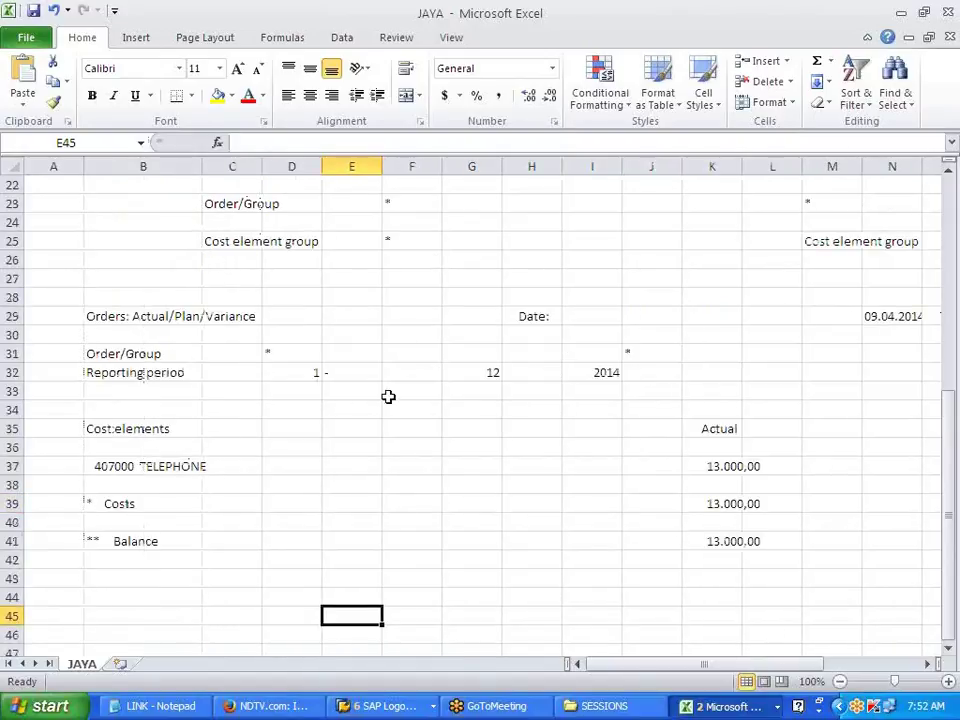
left_click(950, 14)
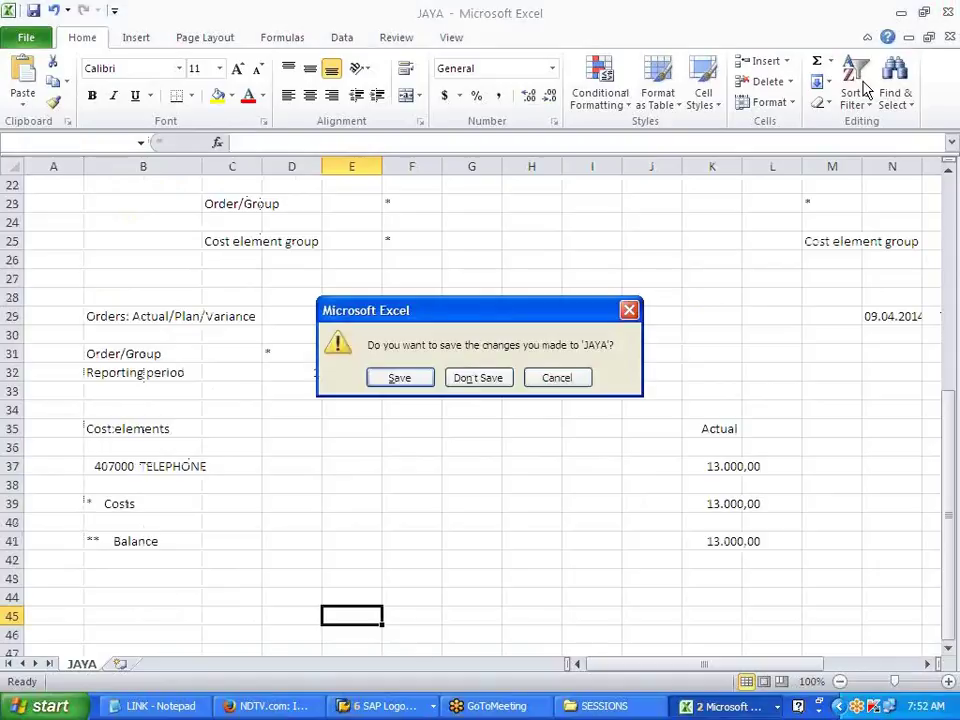
left_click(476, 377)
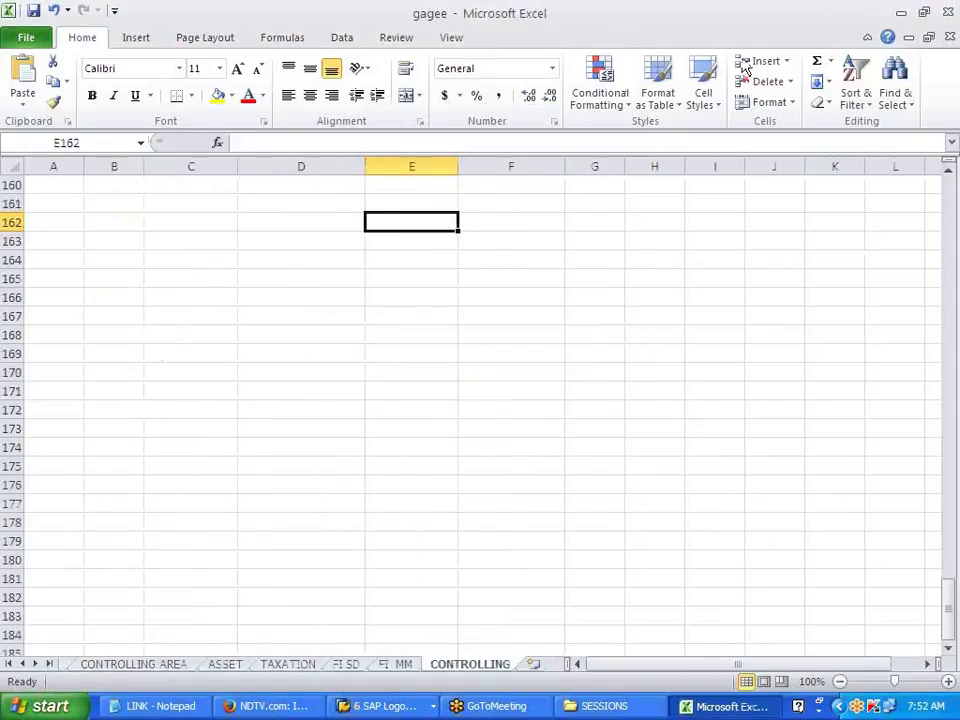
Step: Look over the order type and internal order notes on the CONTROLLING sheet and switch back to the SAP Orders: Actual/Plan/Variance session
scroll(410, 629, "up", 7)
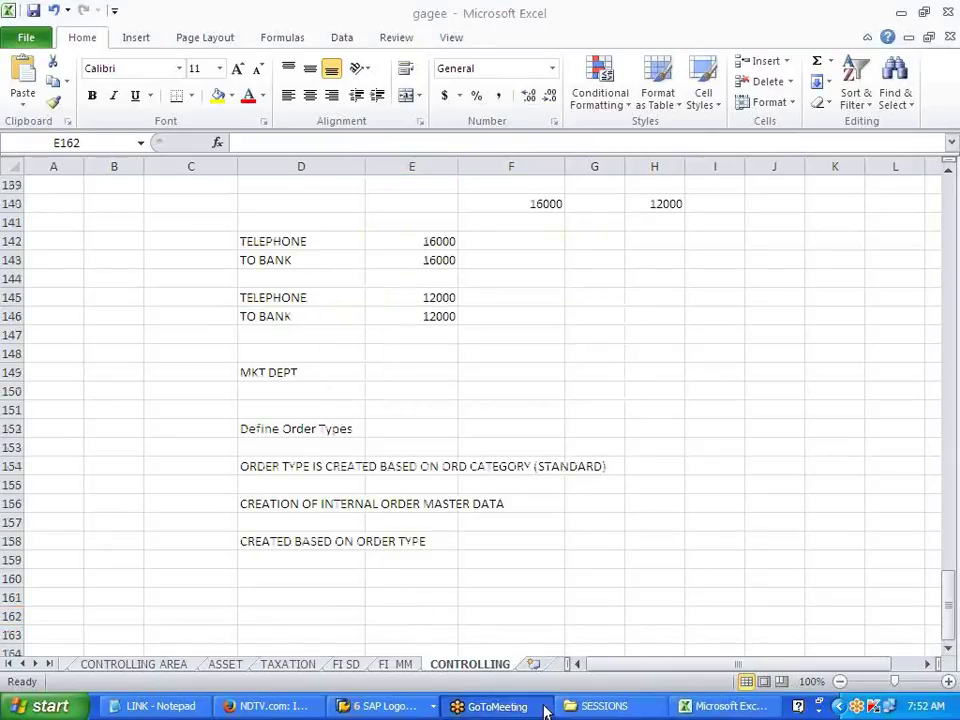
left_click(397, 708)
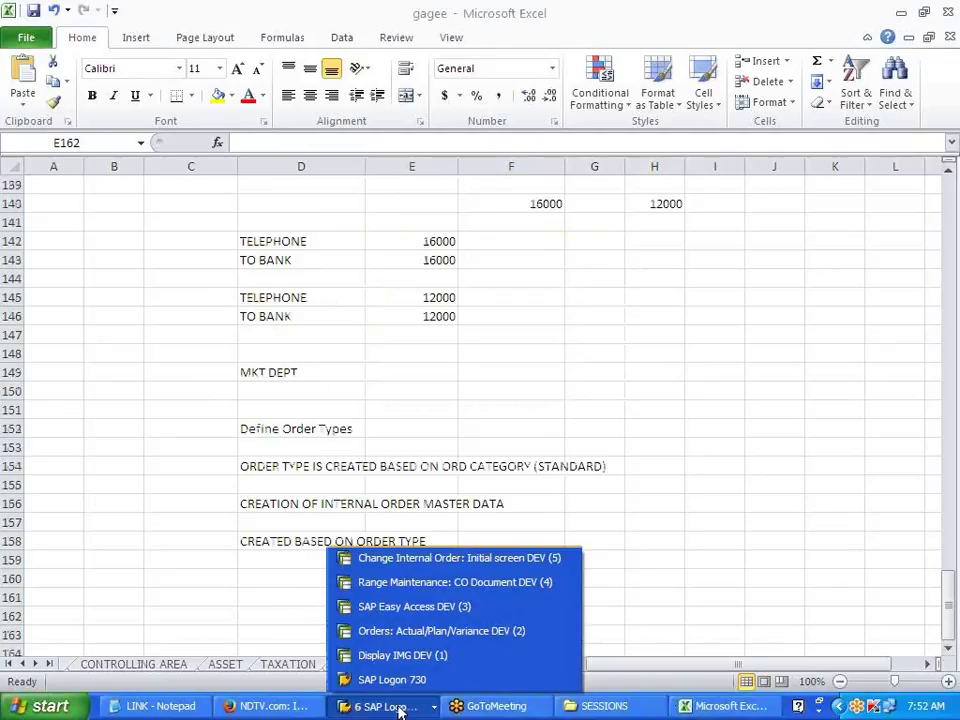
left_click(432, 631)
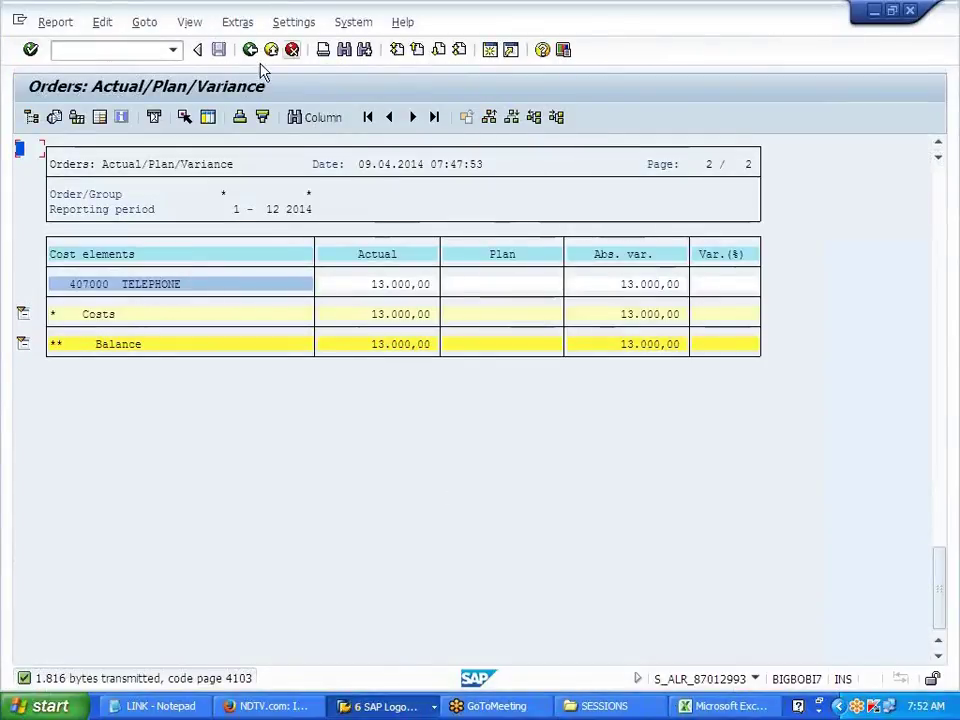
Step: Show the variation navigation for the Orders: Actual/Plan/Variance report and exit the report, confirming the exit
left_click(31, 117)
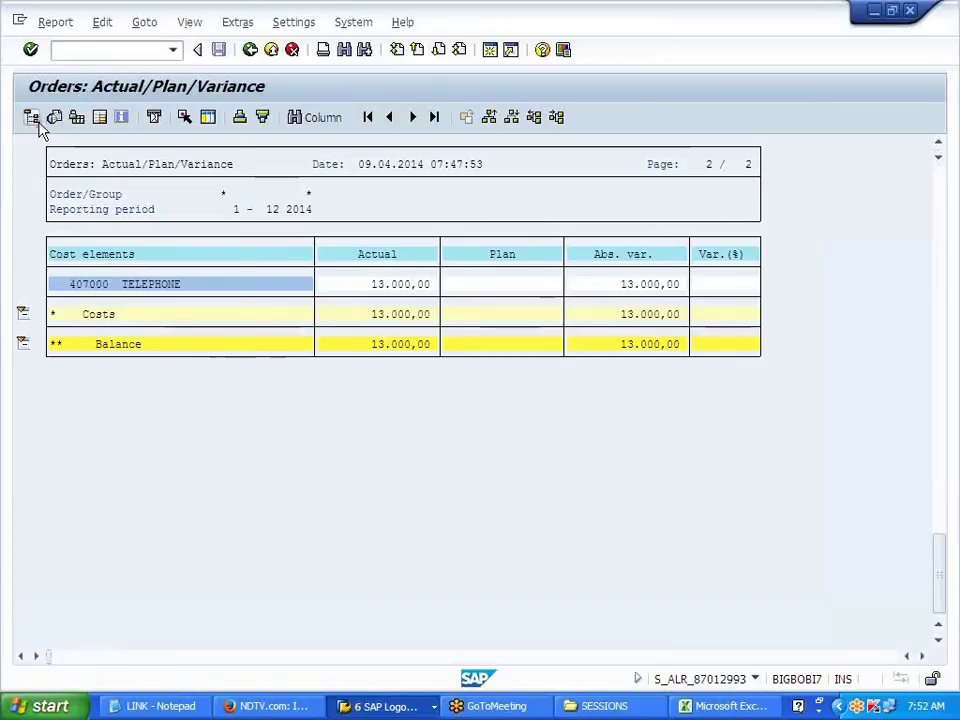
left_click(251, 52)
left_click(122, 246)
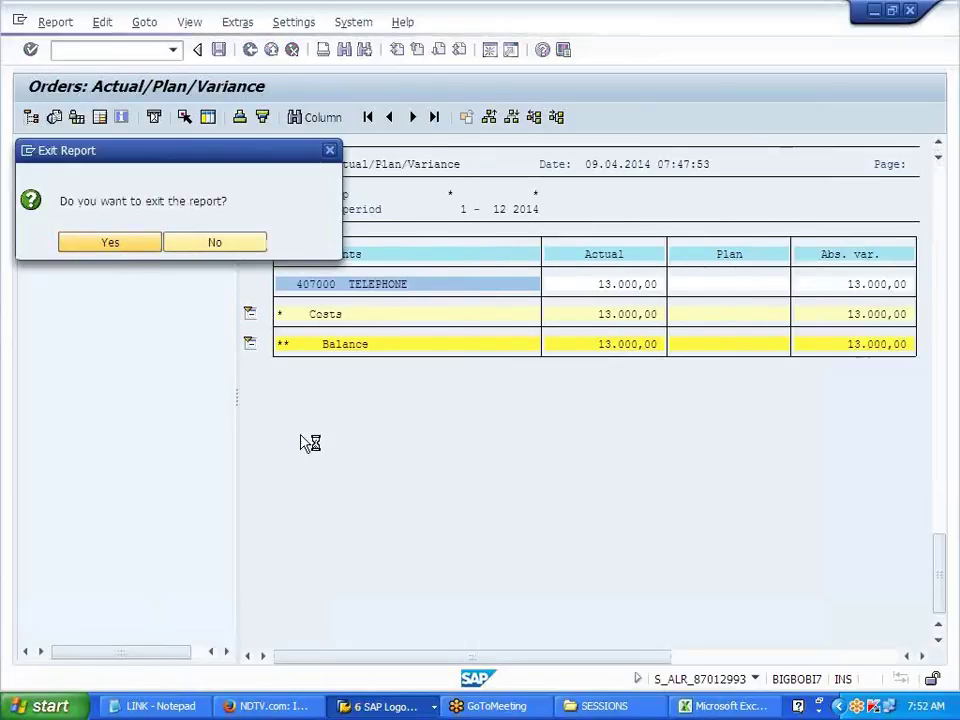
Step: Switch to the gagee workbook in Microsoft Excel and enter the heading VEHICLE in cell F162 of the CONTROLLING sheet
left_click(699, 707)
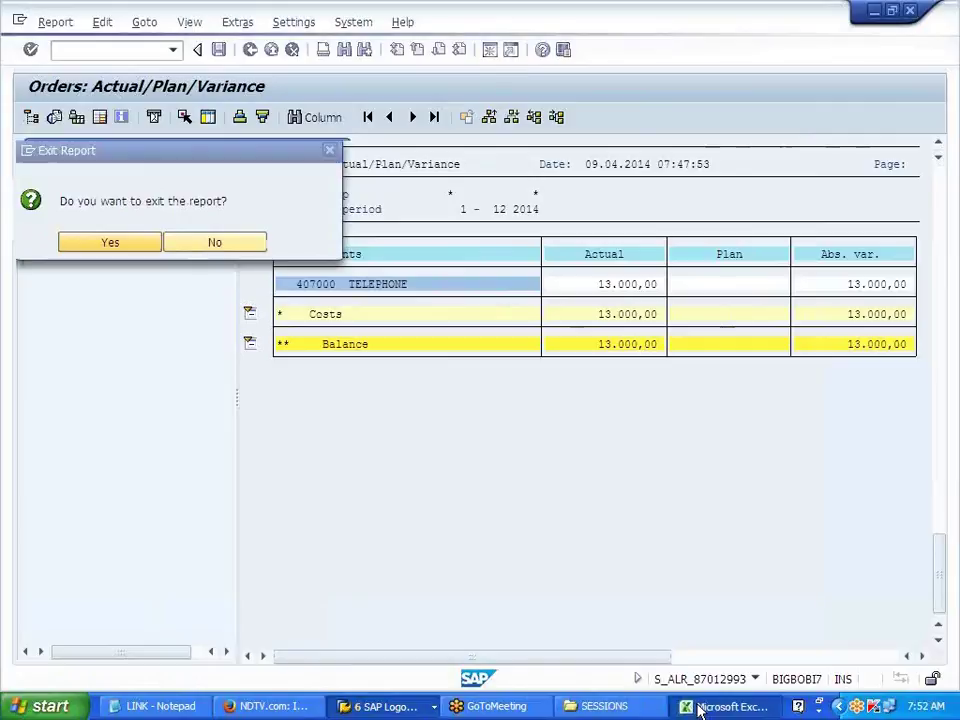
scroll(491, 594, "down", 5)
left_click(487, 331)
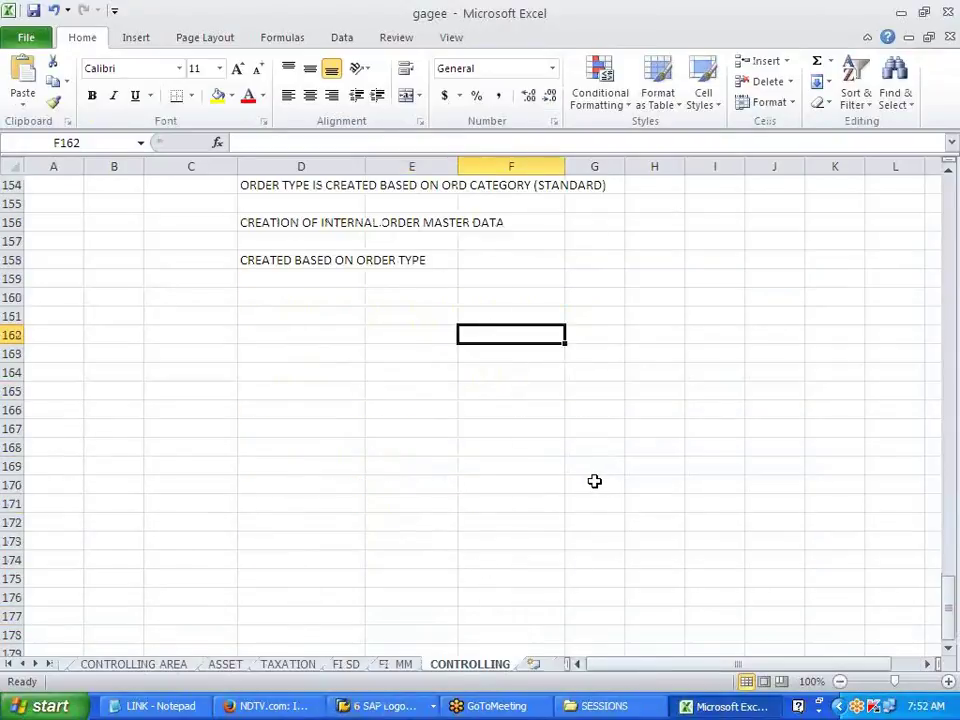
type("VE")
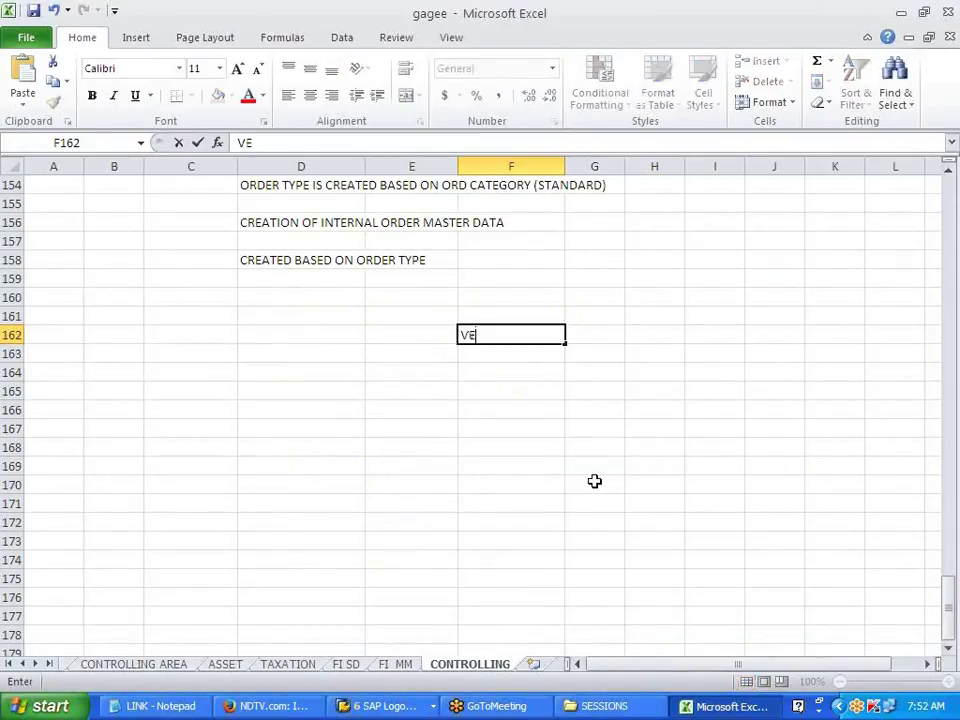
type("N")
type("IC")
key("BackSpace")
key("BackSpace")
key("BackSpace")
type("HICLE")
key("Return")
key("Return")
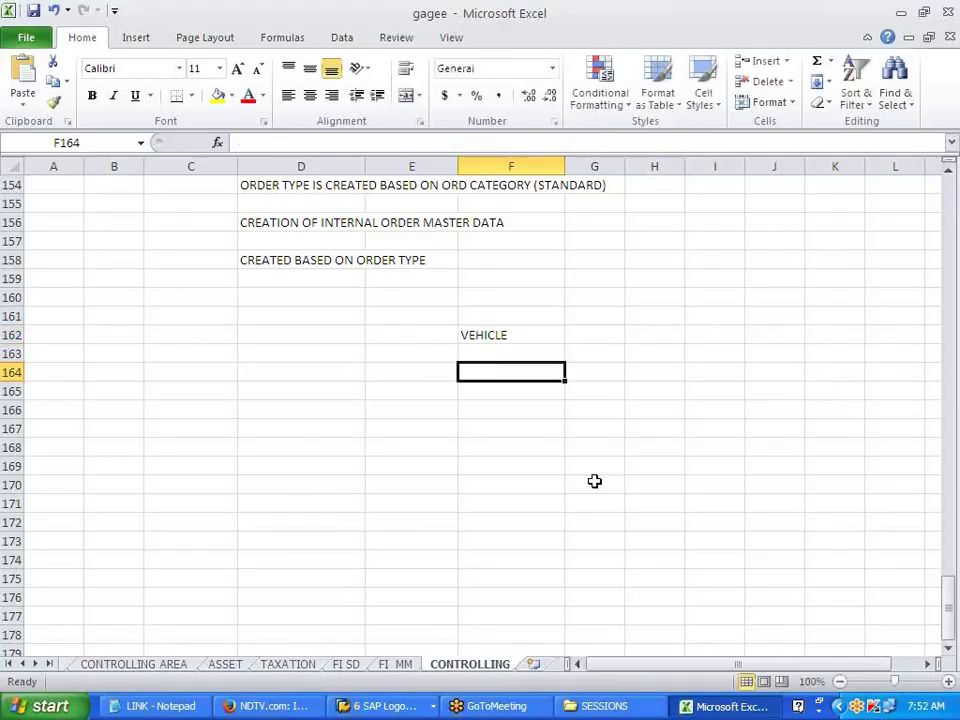
Step: List the first two vehicle expenses, DIESEL in F164 and REPAIR AND MAINT in F165
type("DI")
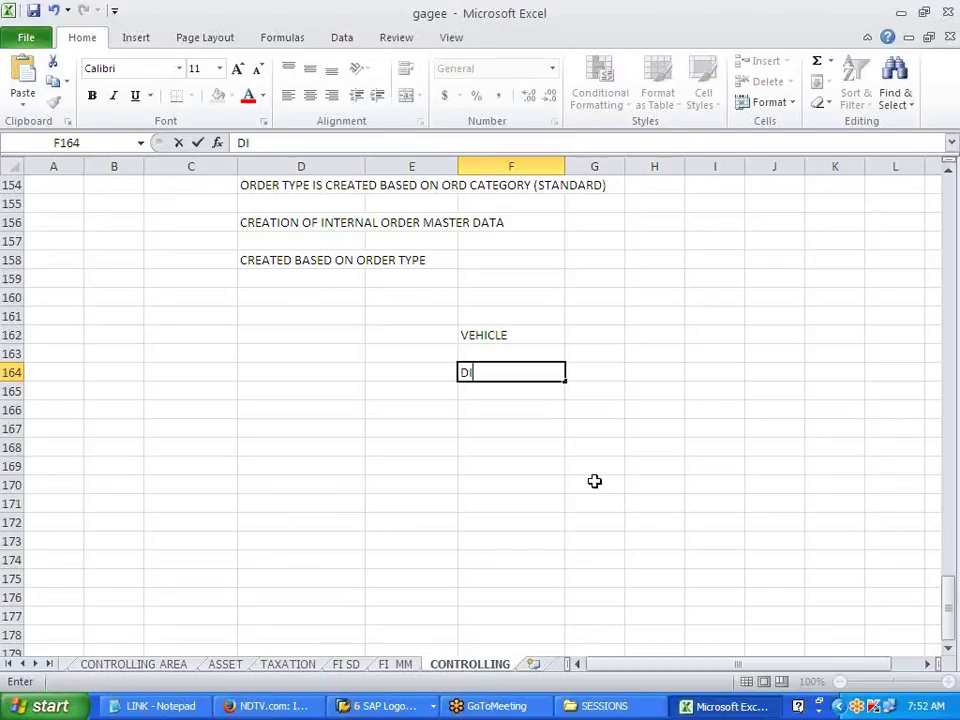
type("SE")
key("BackSpace")
key("BackSpace")
key("BackSpace")
type("ESEL")
key("Return")
type("REPA")
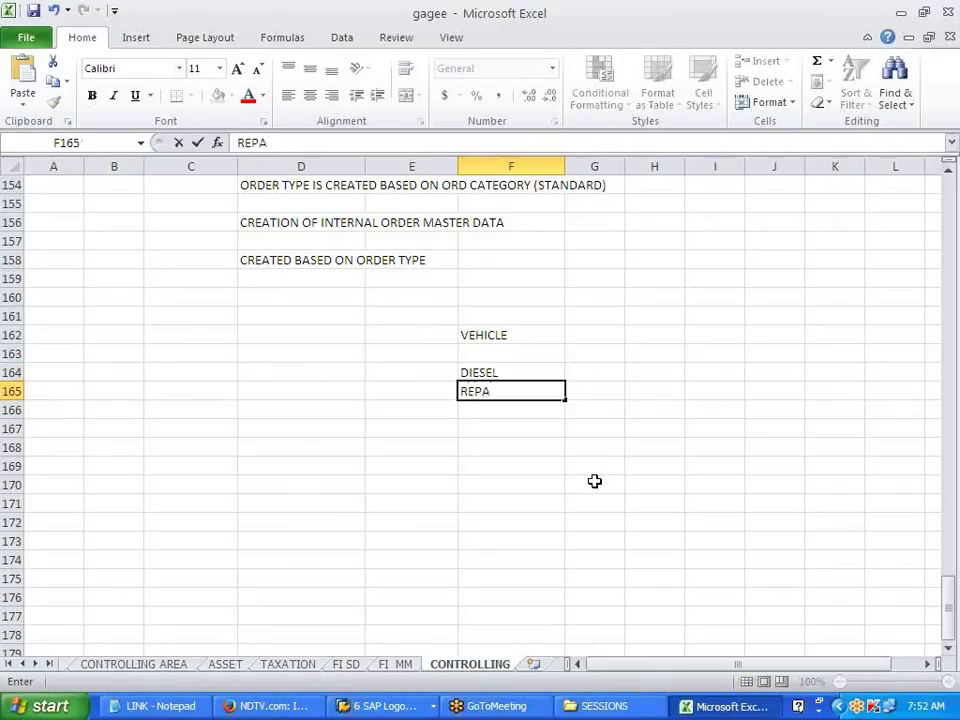
type("IR AND MAINT")
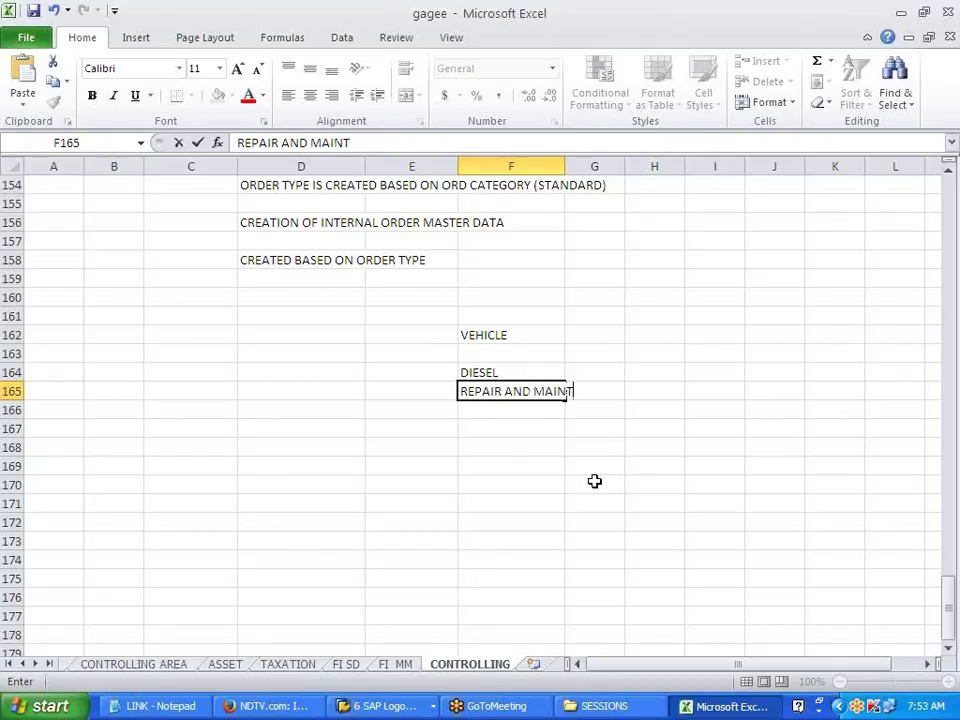
key("Return")
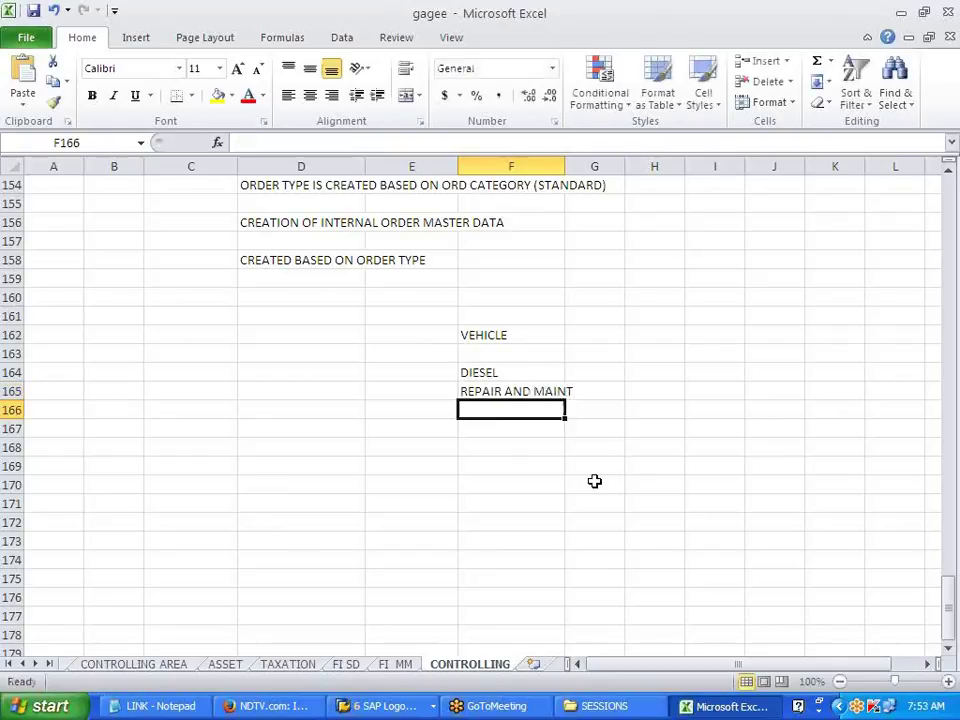
Step: Add DRIVER SALARY in F166 and INSURANCE in F167, and widen column F to fit the expense names
type("DRIVE")
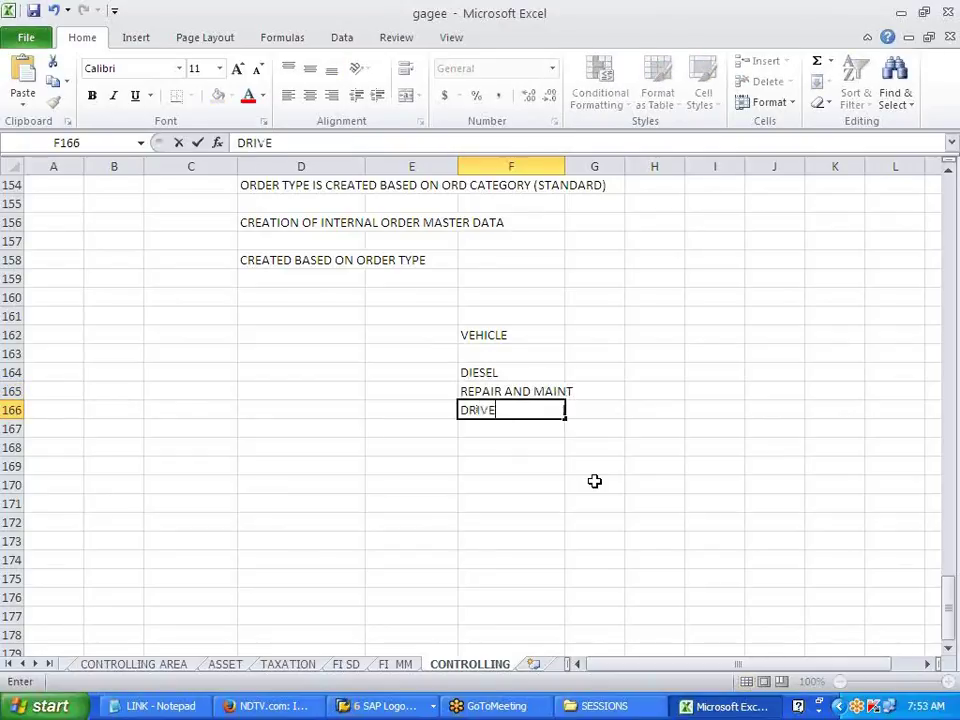
type("R SALARY")
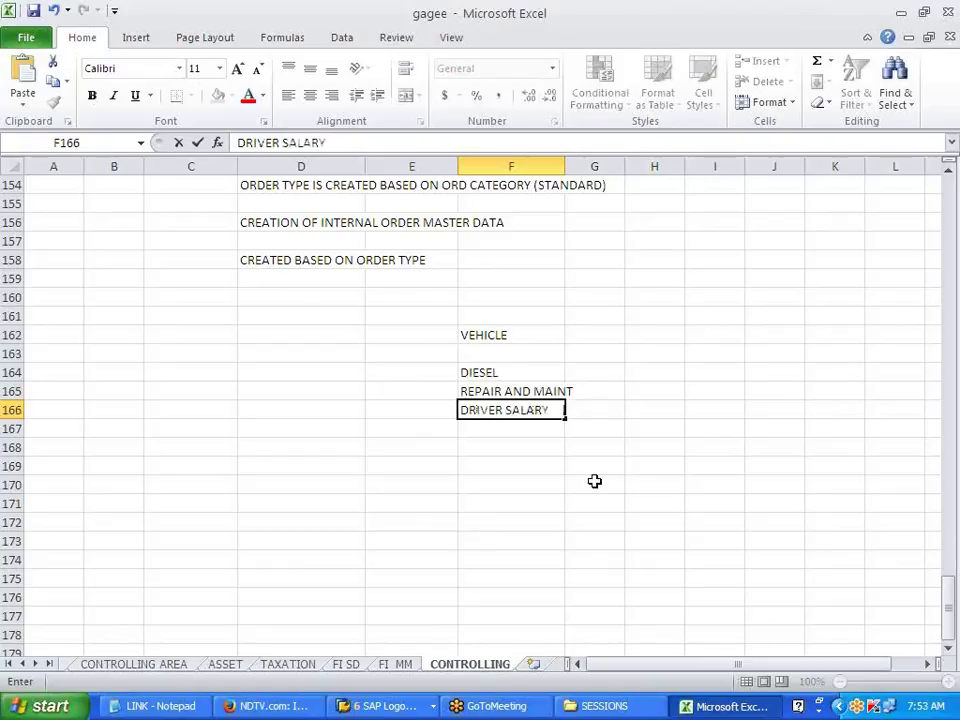
key("Return")
type("I")
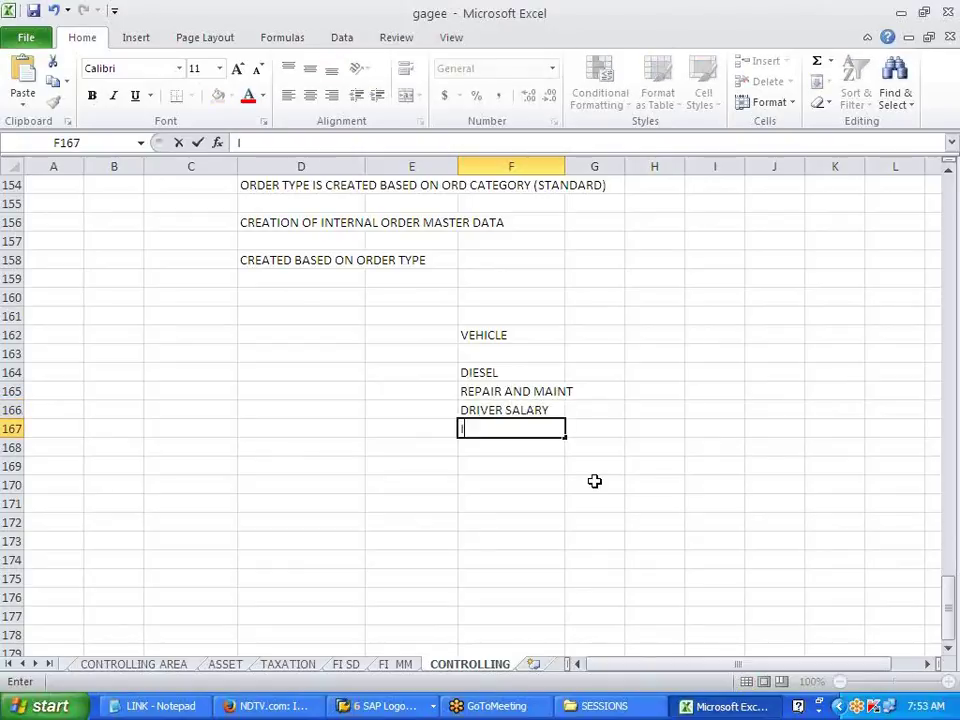
type("NSURANCE")
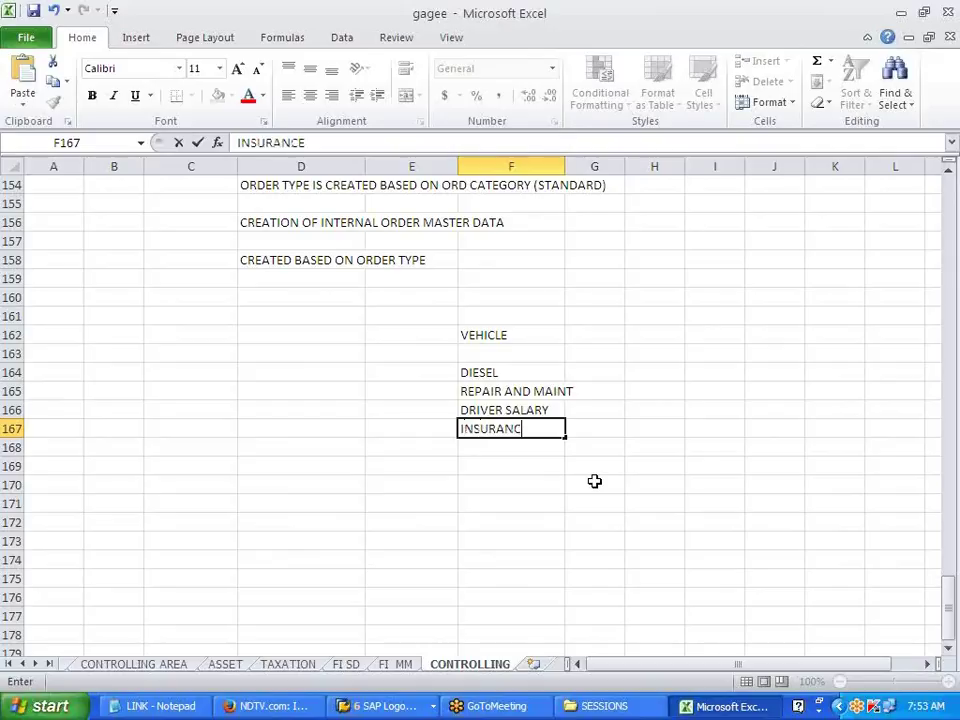
left_click(594, 481)
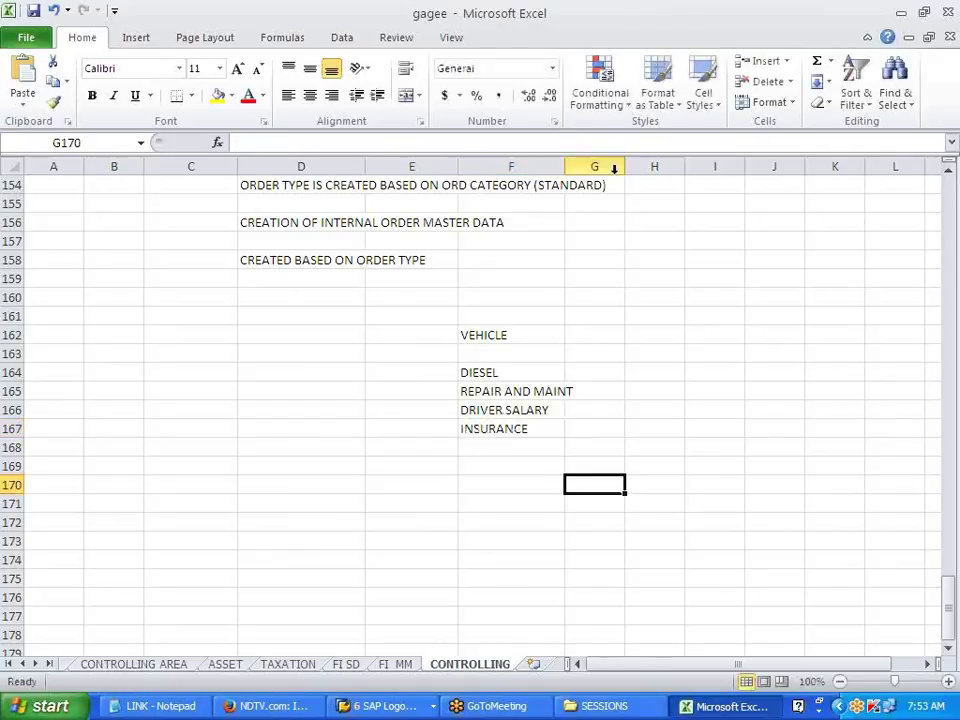
left_click_drag(567, 167, 586, 168)
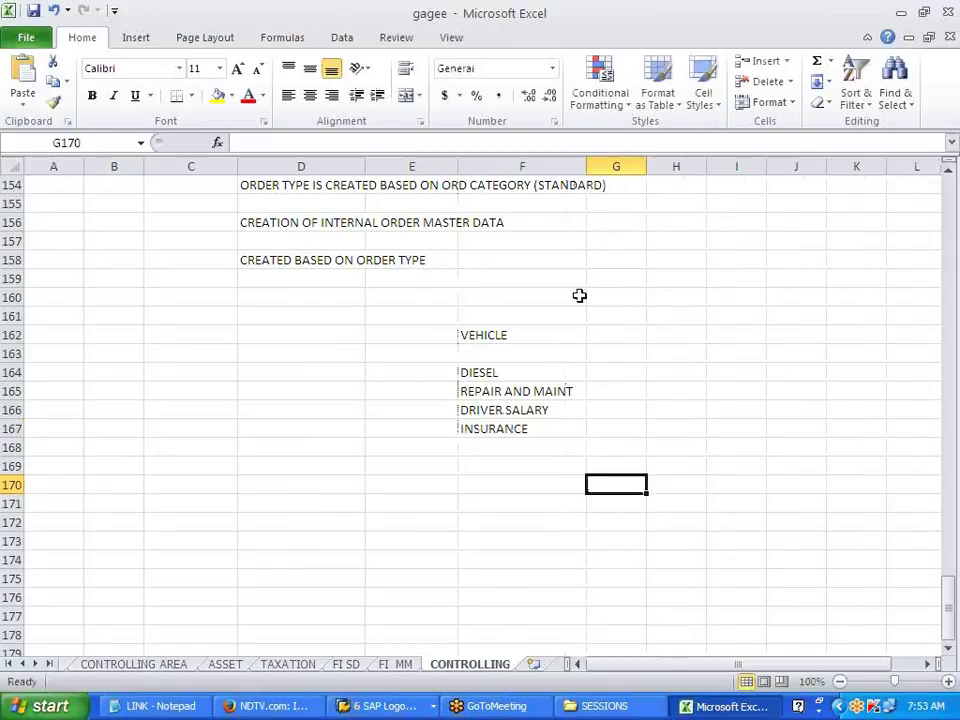
Step: Enter the expense amounts 5000, 2000, 6000 and 2000 in cells G164 to G167
left_click(607, 370)
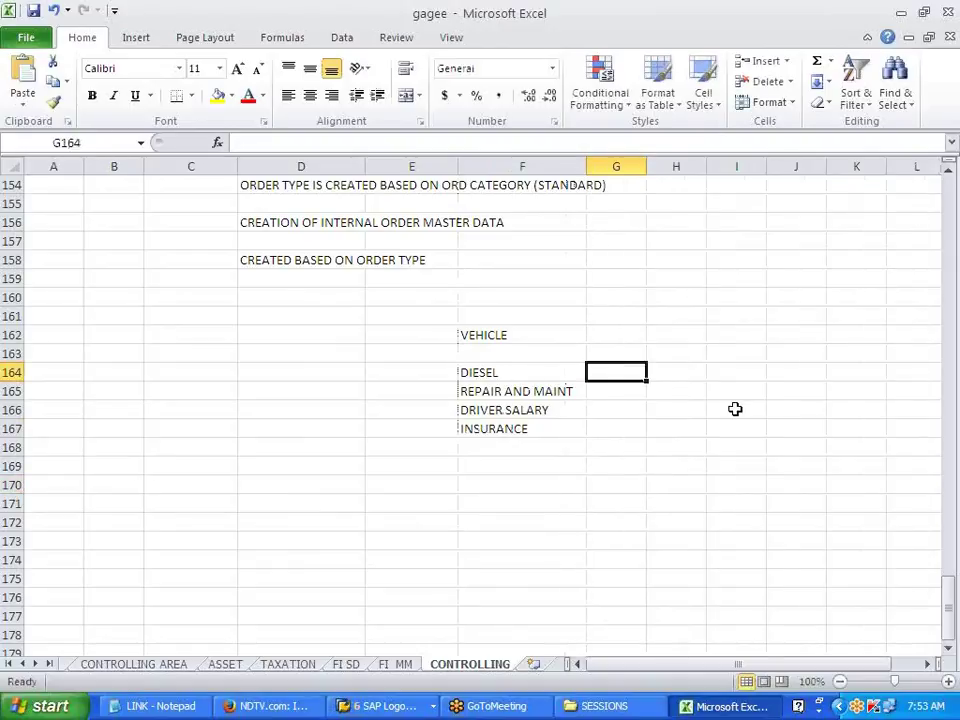
type("5000")
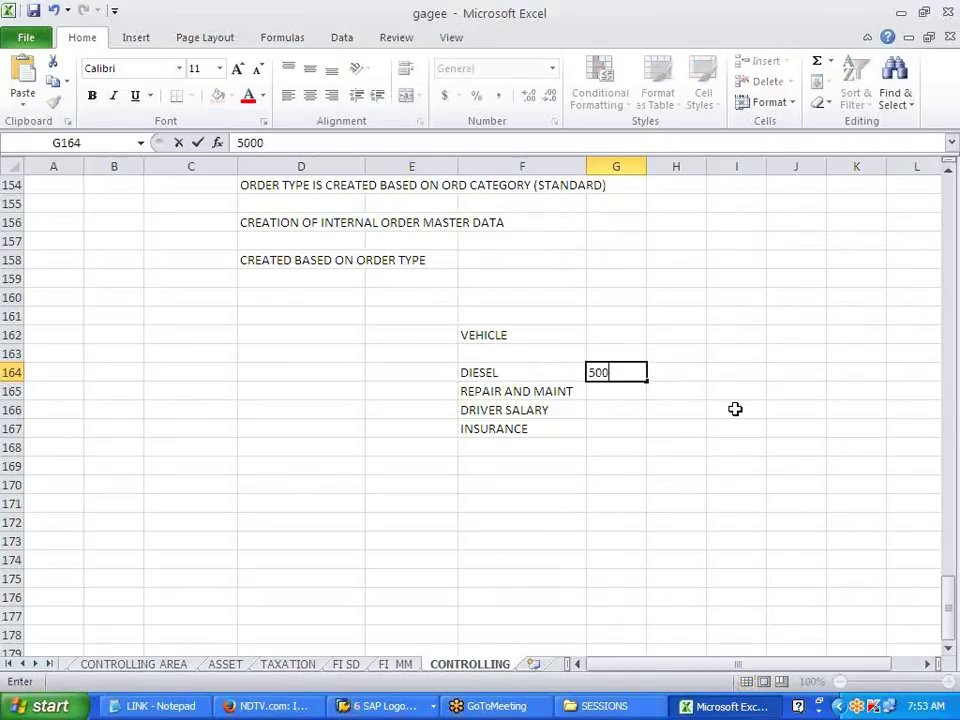
key("Return")
type("2000")
key("Return")
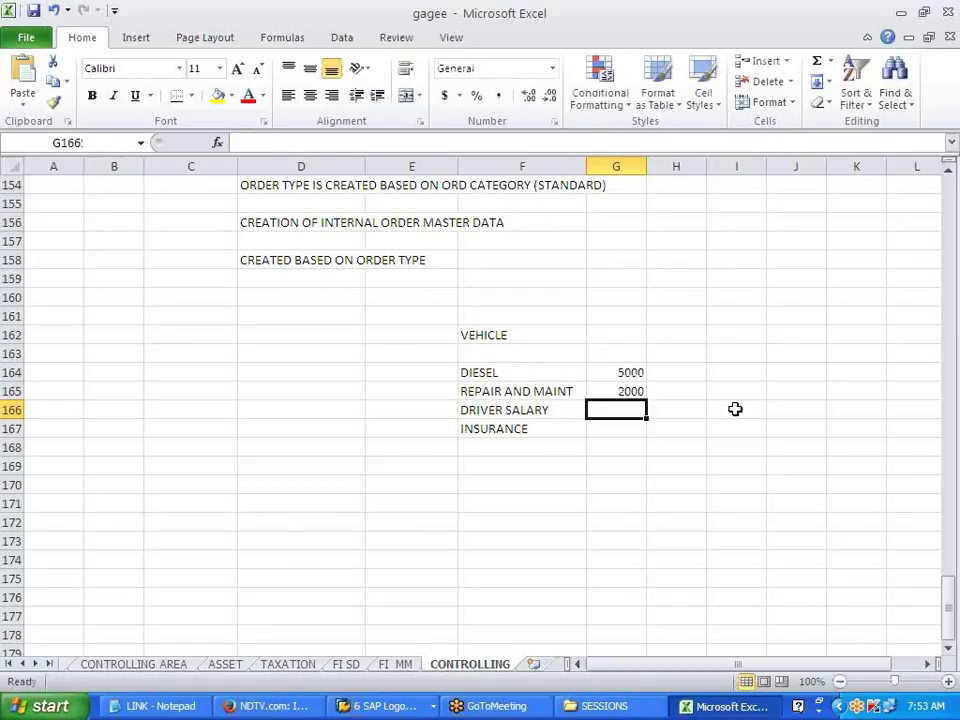
type("6000")
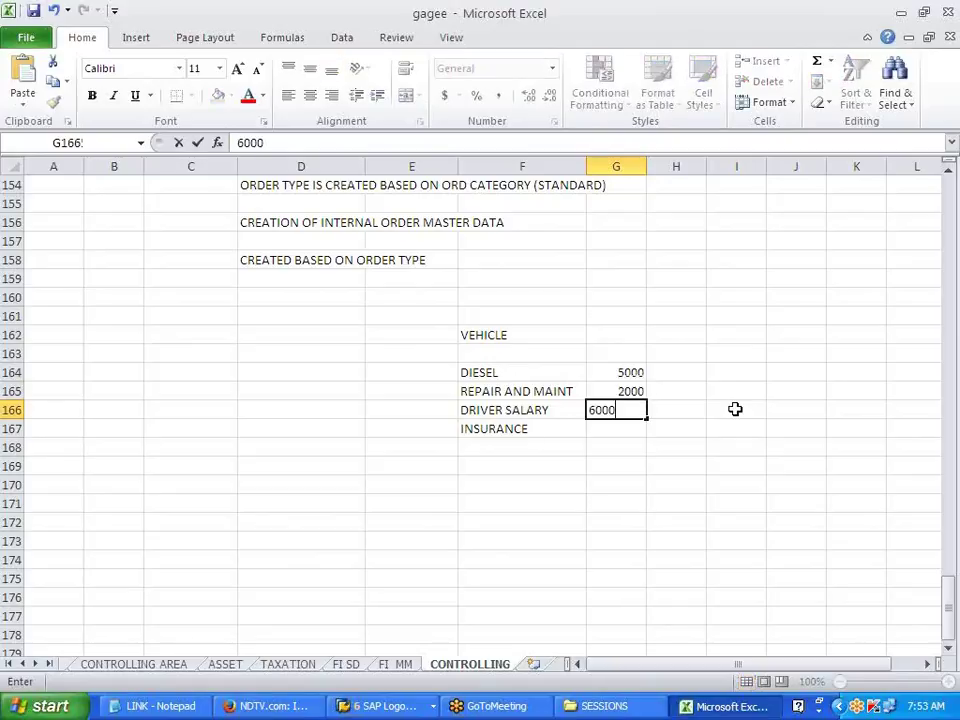
key("Return")
type("2000")
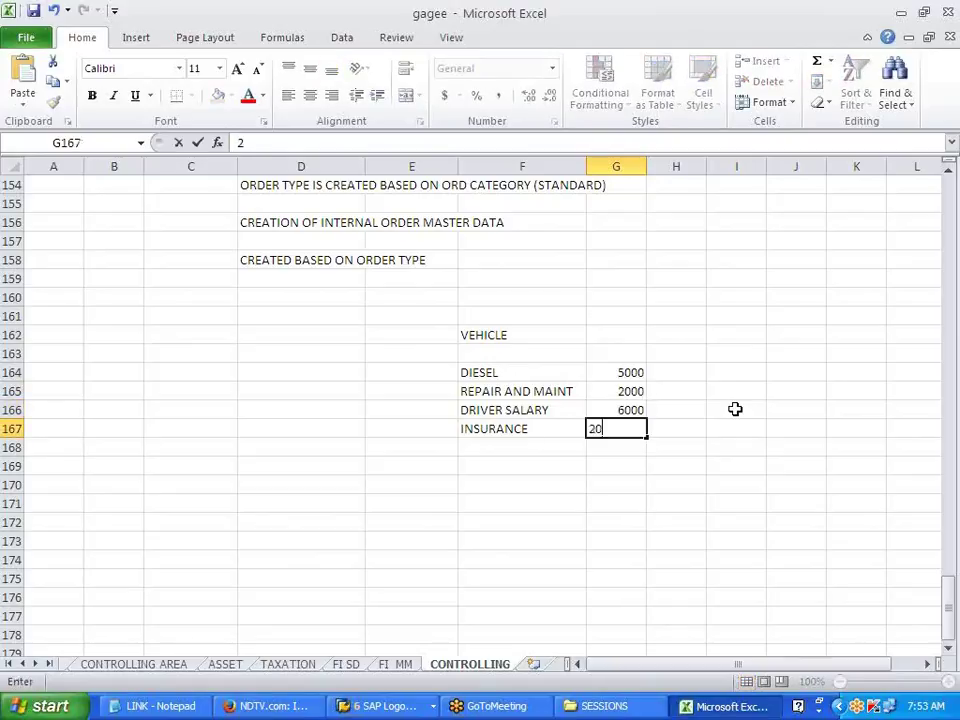
key("Return")
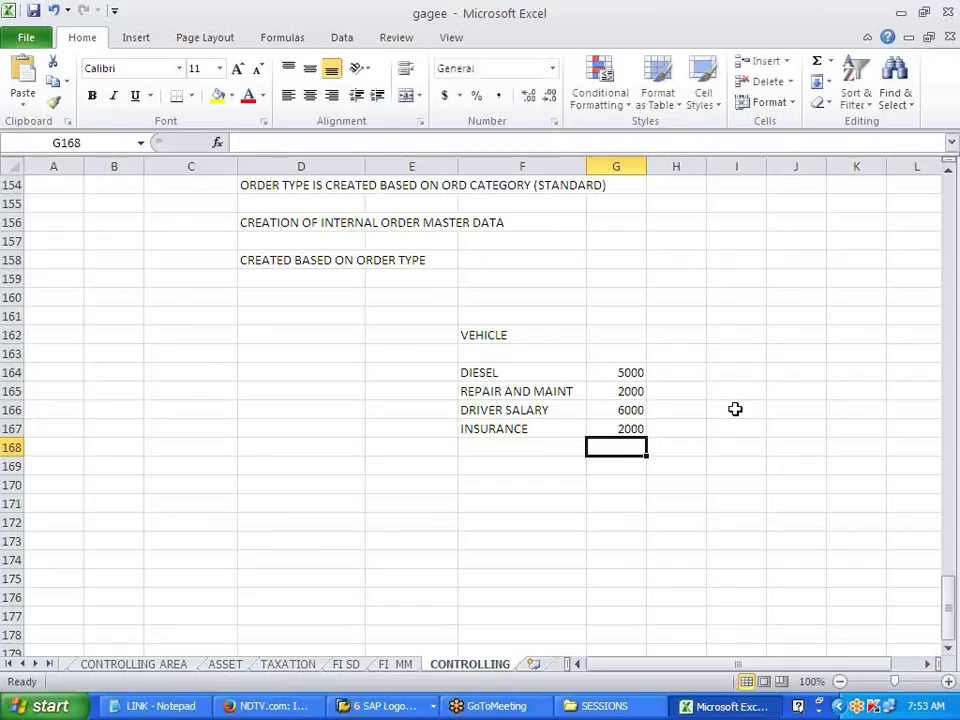
Step: Total the four vehicle expense amounts with AutoSum in cell G168
left_click(816, 65)
key("Return")
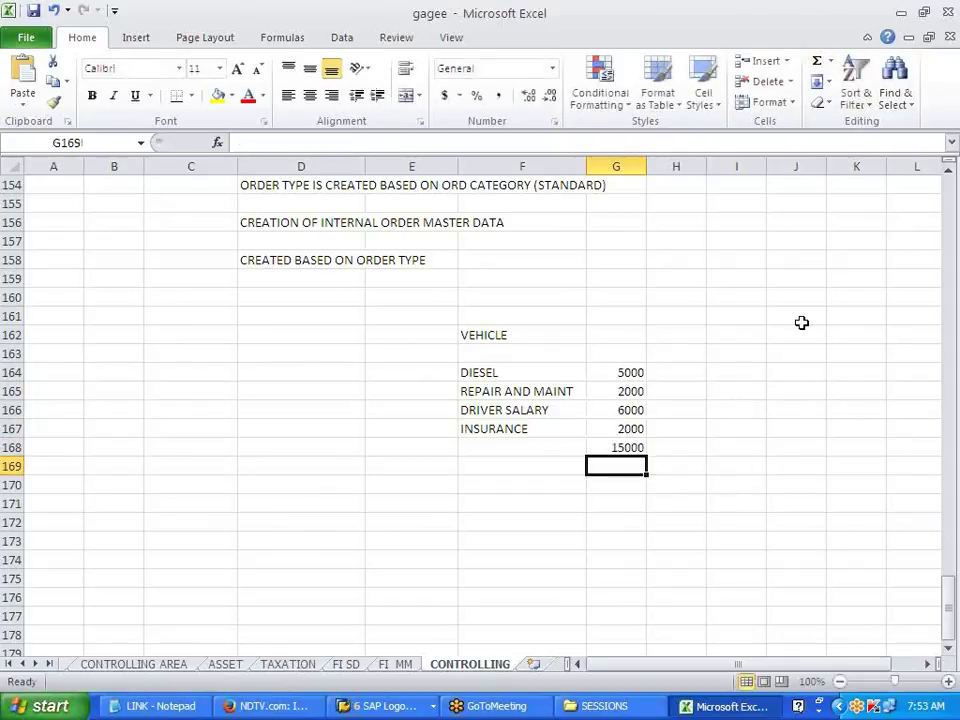
left_click(715, 542)
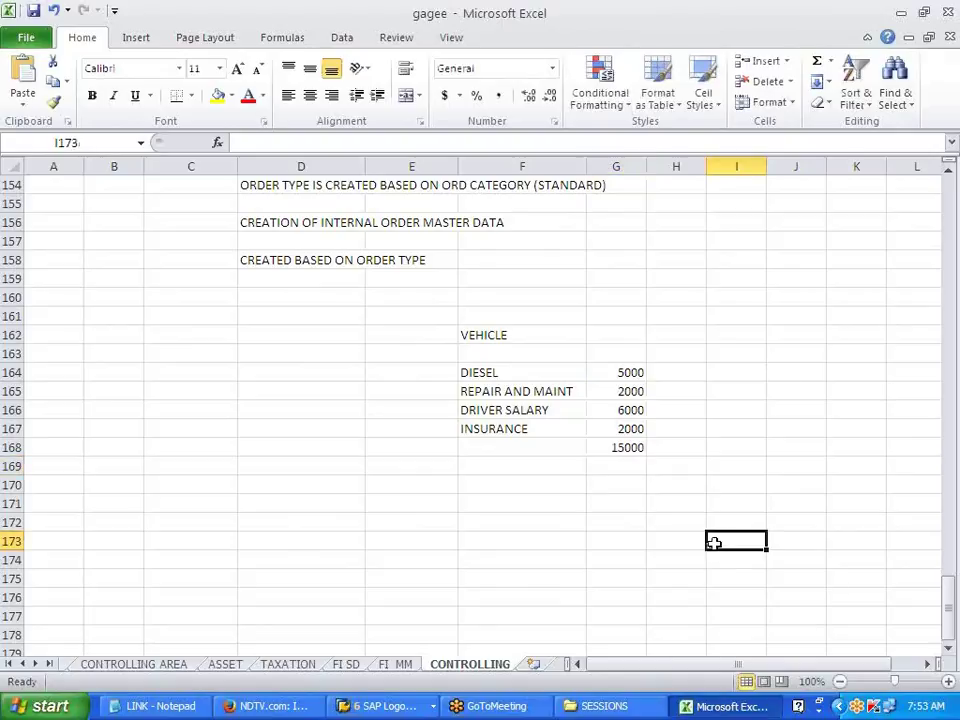
Step: Enter the department label PRD DEPT 1 in cell D161, beside the VEHICLE heading
left_click(497, 336)
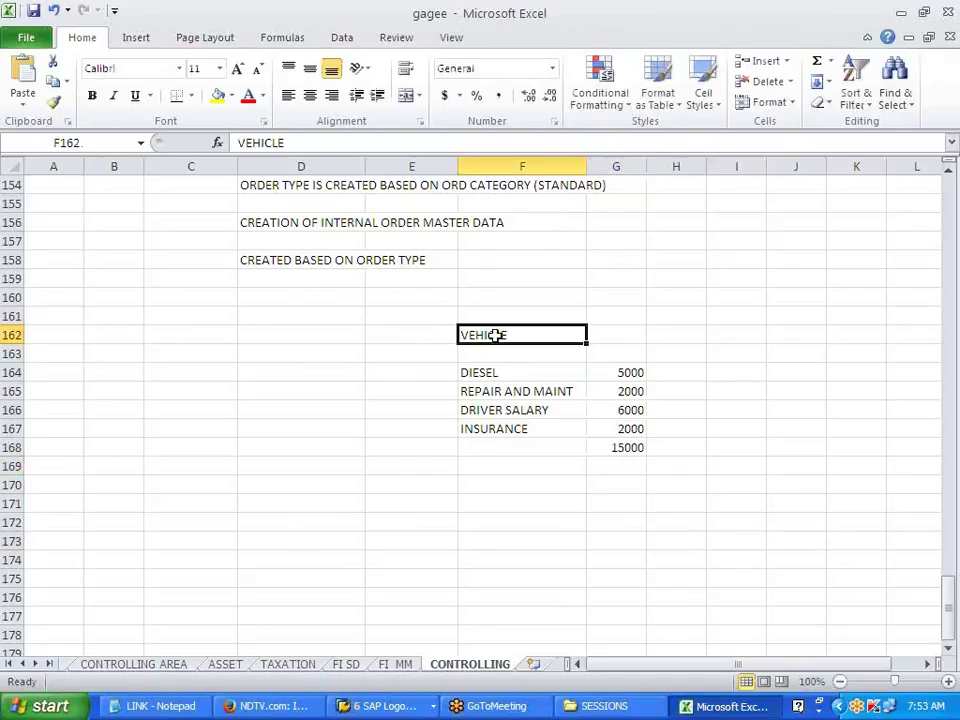
left_click(312, 313)
type("PRD DEPT")
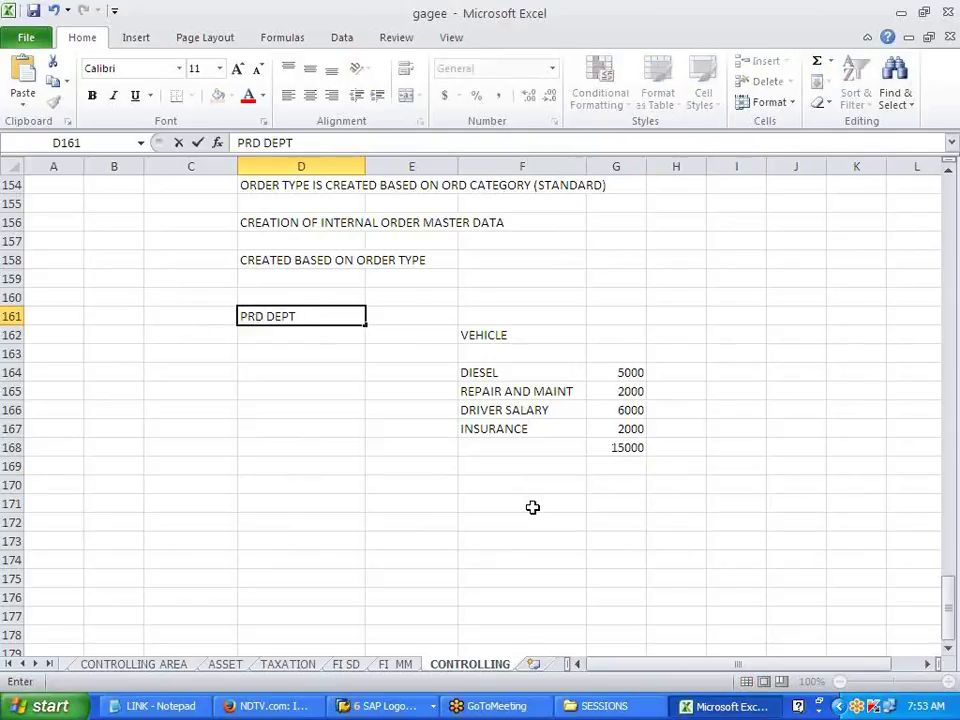
type(" 1")
Step: Enter the department label PRD DEPT 2 in cell I161 and widen column I to fit it
key("Right")
key("Right")
key("Right")
key("Right")
key("Right")
type("PRD")
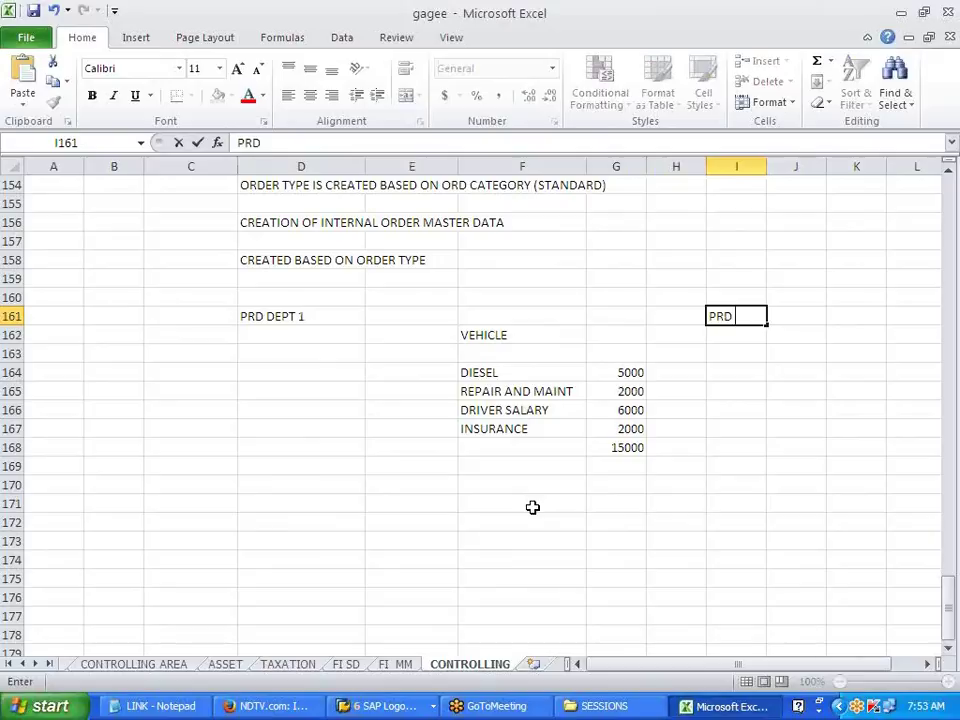
type(" DEPT 2")
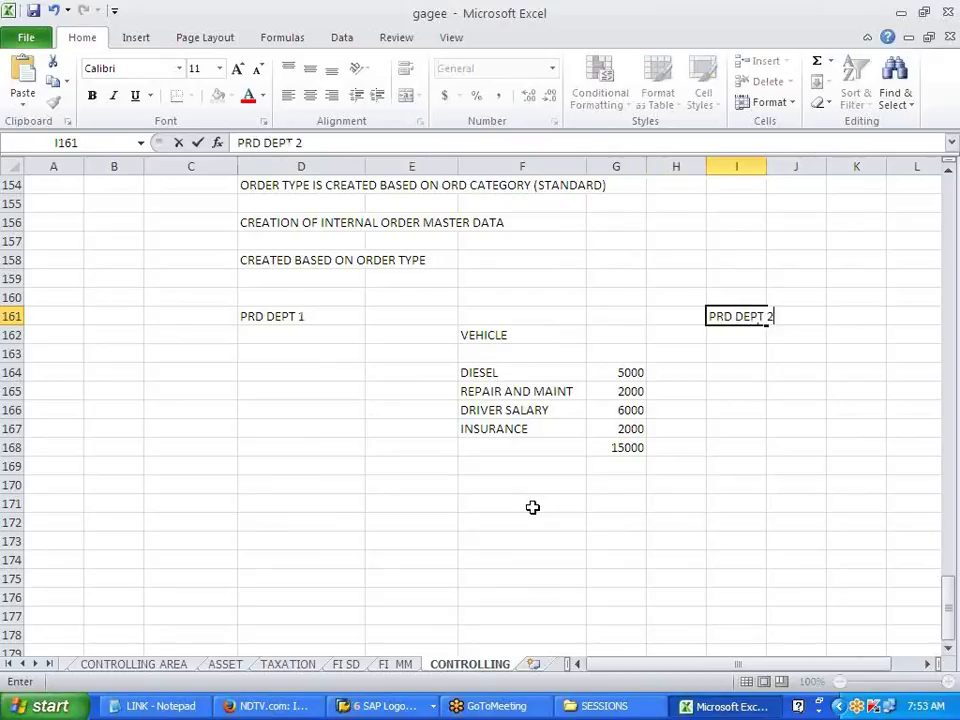
left_click(866, 534)
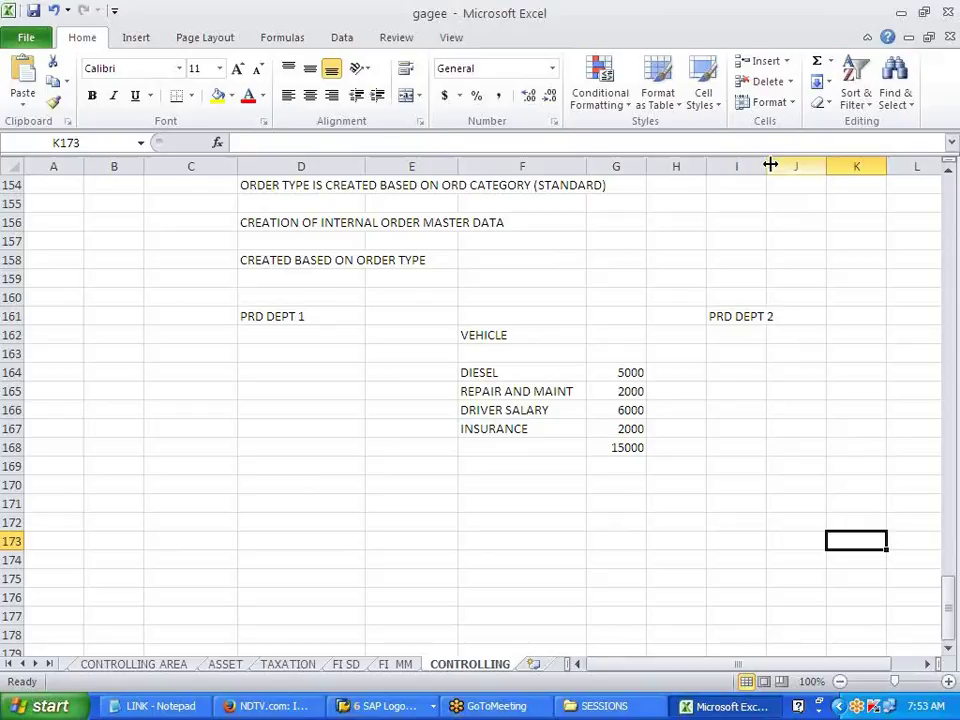
left_click_drag(765, 165, 810, 174)
left_click(690, 612)
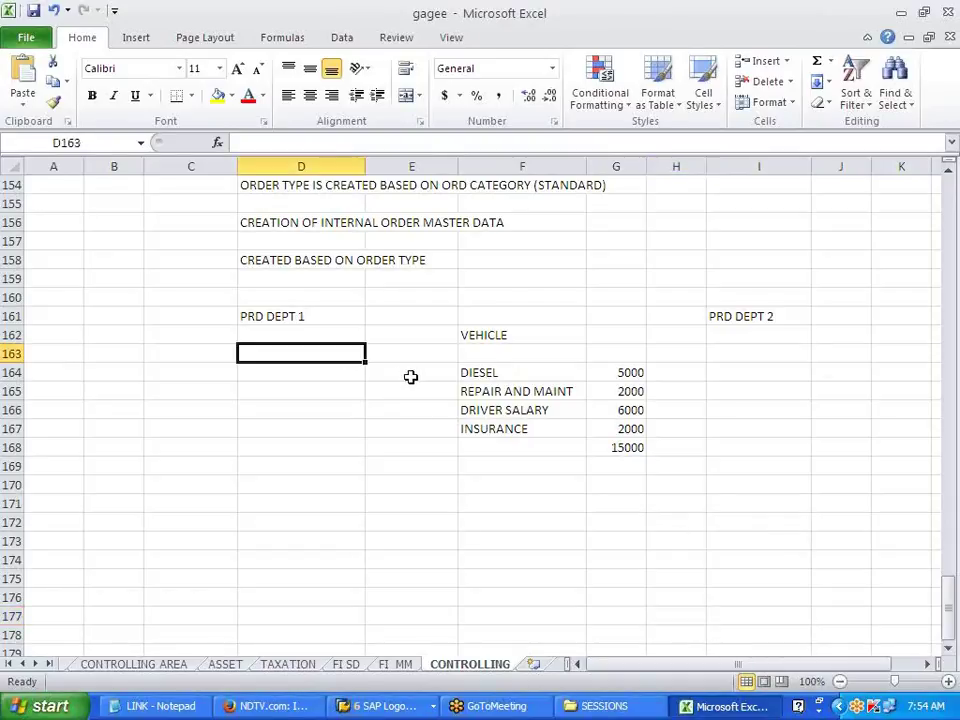
Step: Enter a 50% share for PRD DEPT 1 in D163 and a 50% share for PRD DEPT 2 in I163
type("50%")
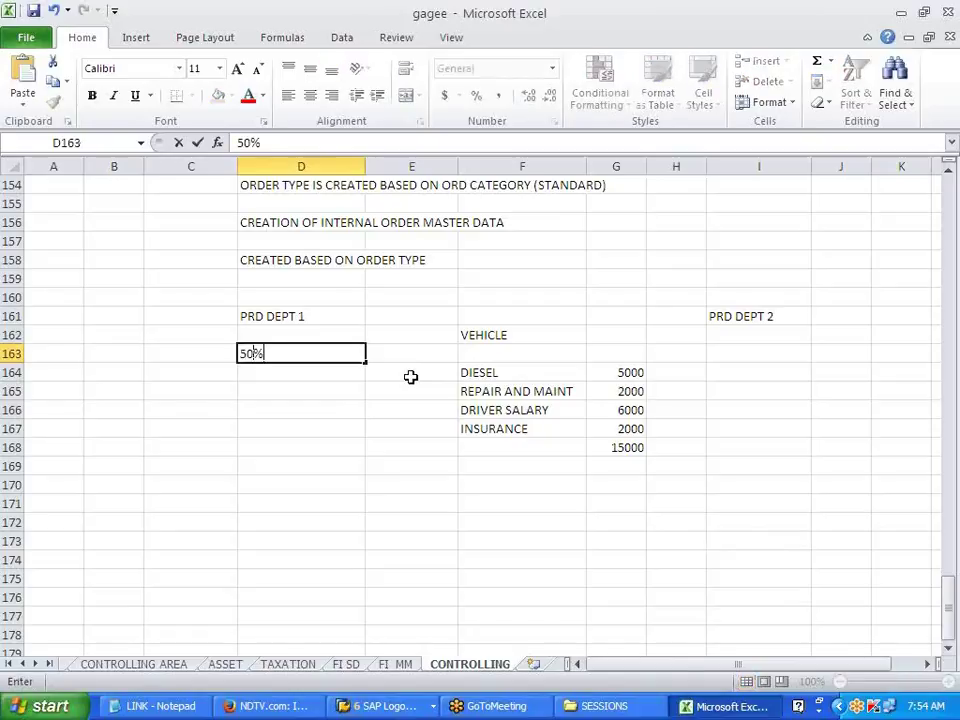
key("Tab")
key("Tab")
key("Tab")
key("Tab")
key("Tab")
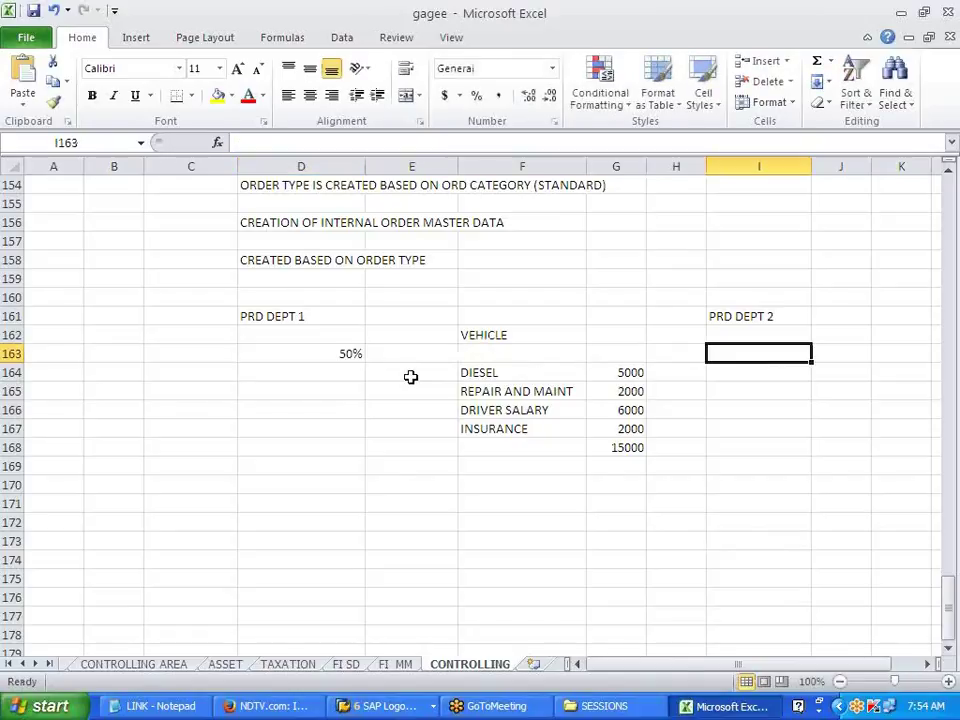
type("50%")
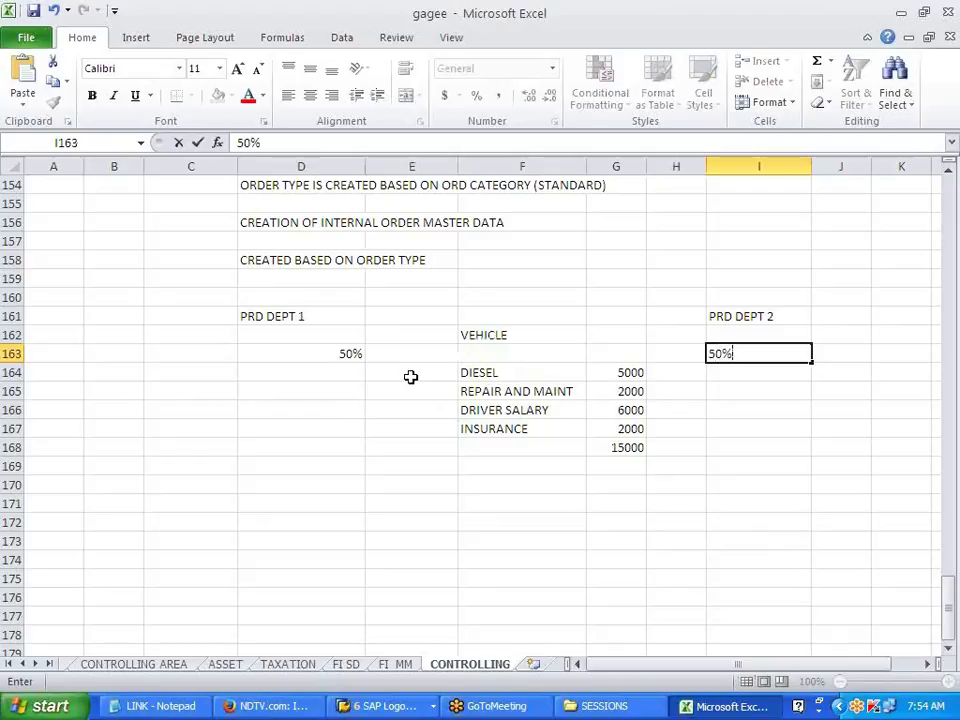
key("Return")
Step: Enter 7500 as PRD DEPT 1's share of the vehicle expenses in D168, on the total row
key("Return")
key("Return")
key("Return")
key("Return")
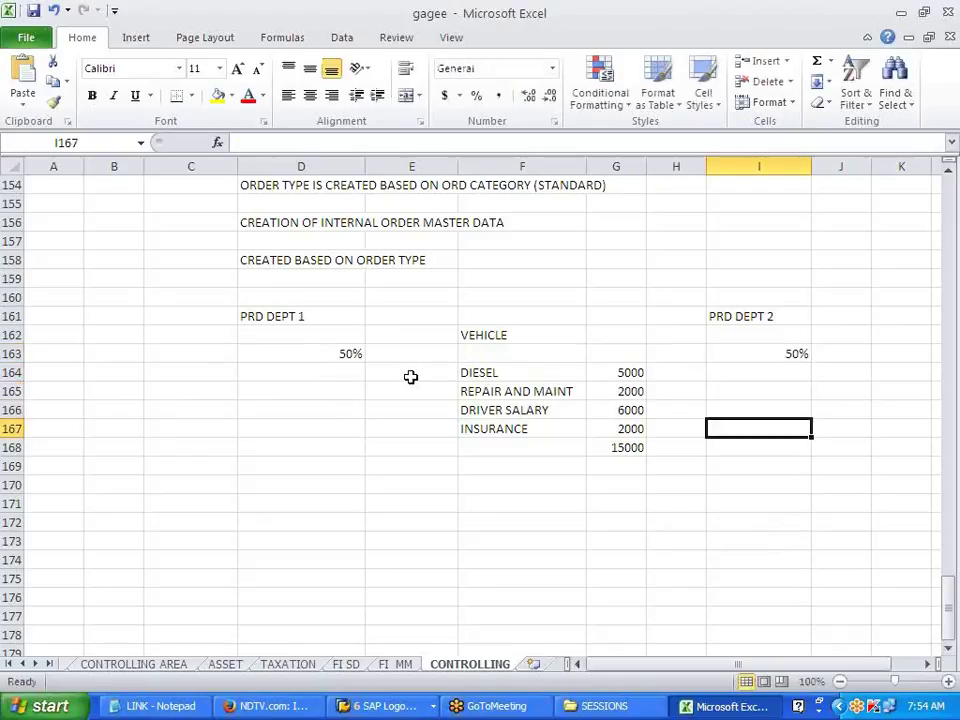
key("Down")
key("Left")
key("Left")
key("Left")
key("Left")
key("Left")
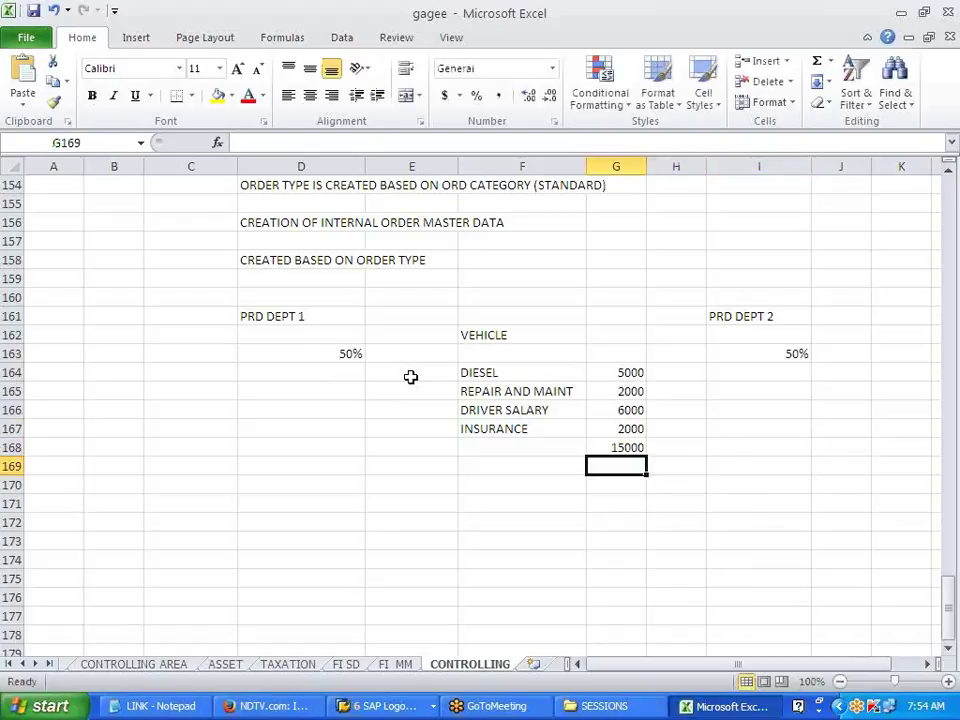
key("Up")
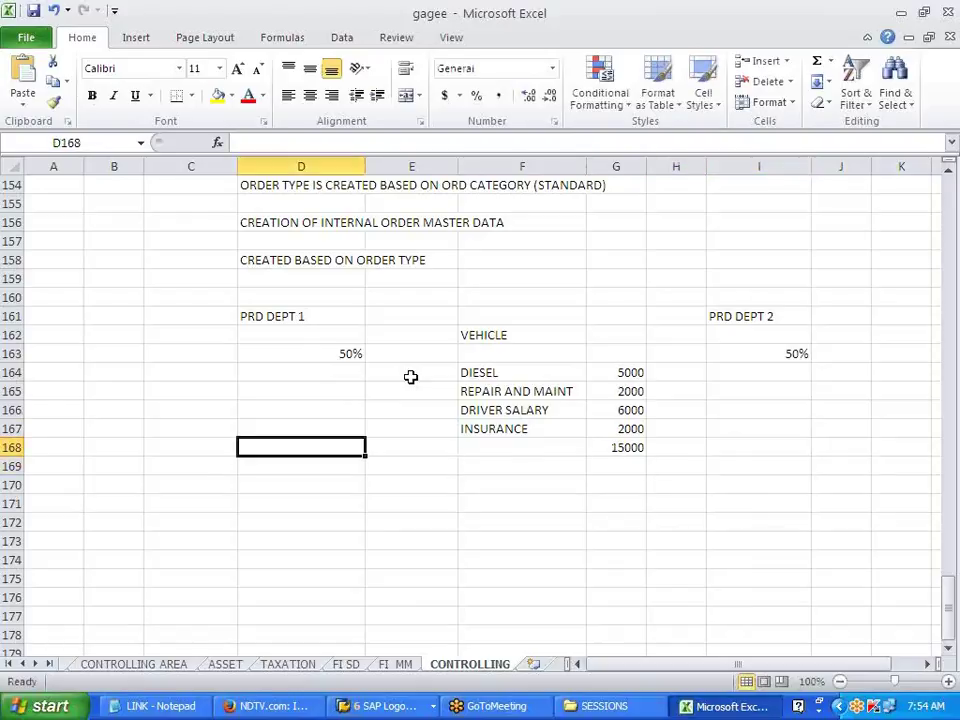
type("7500")
Step: Enter 7500 as PRD DEPT 2's share of the vehicle expenses in I168
key("Right")
key("Right")
key("Right")
key("Right")
key("Right")
type("7500")
key("Return")
key("Down")
key("Down")
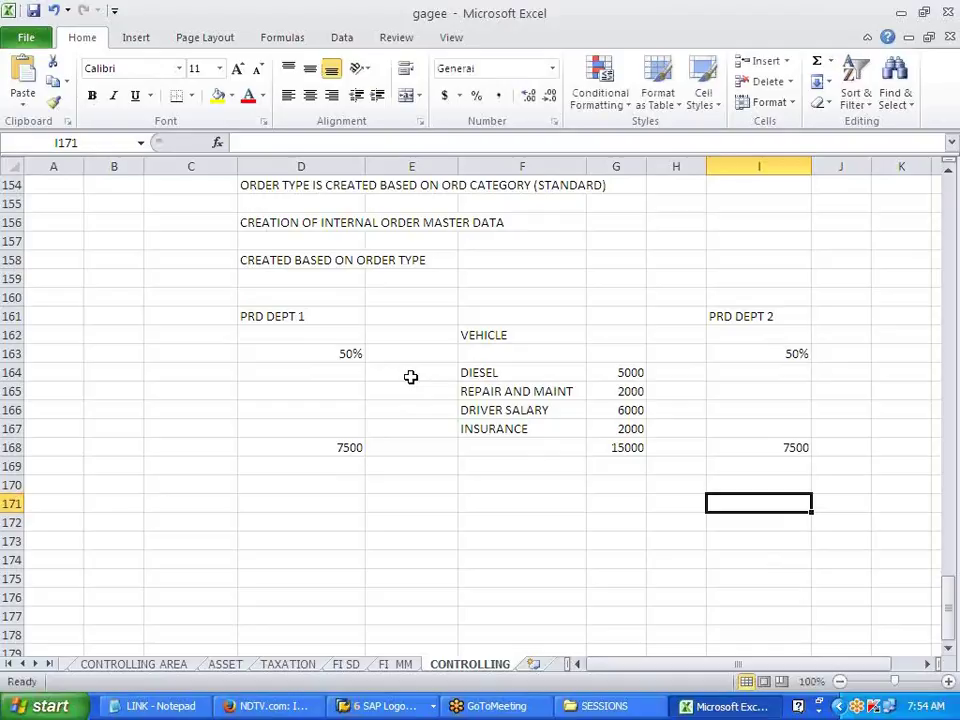
Step: Add the note ONLY IN THE MONTH END in D169, below PRD DEPT 1's share
key("Up")
key("Up")
key("Left")
key("Left")
key("Left")
key("Left")
key("Left")
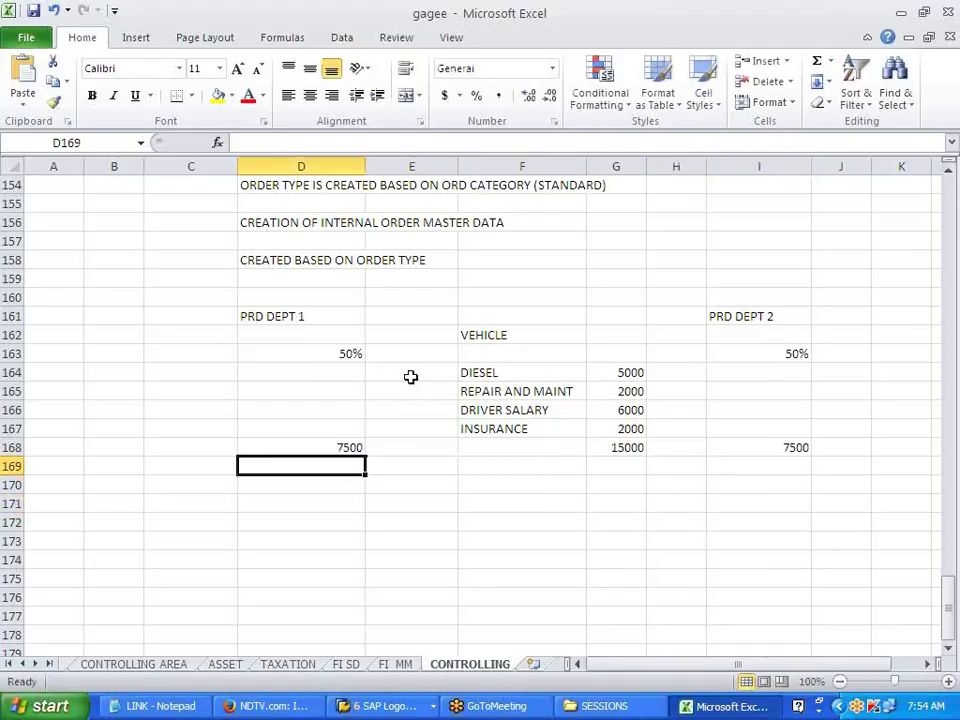
type("ONLY IN THE MONTH END")
Step: Add the note ONLY INT THE MONTH END in I169, below PRD DEPT 2's share
key("Right")
key("Right")
key("Right")
key("Right")
key("Right")
type("ONLY")
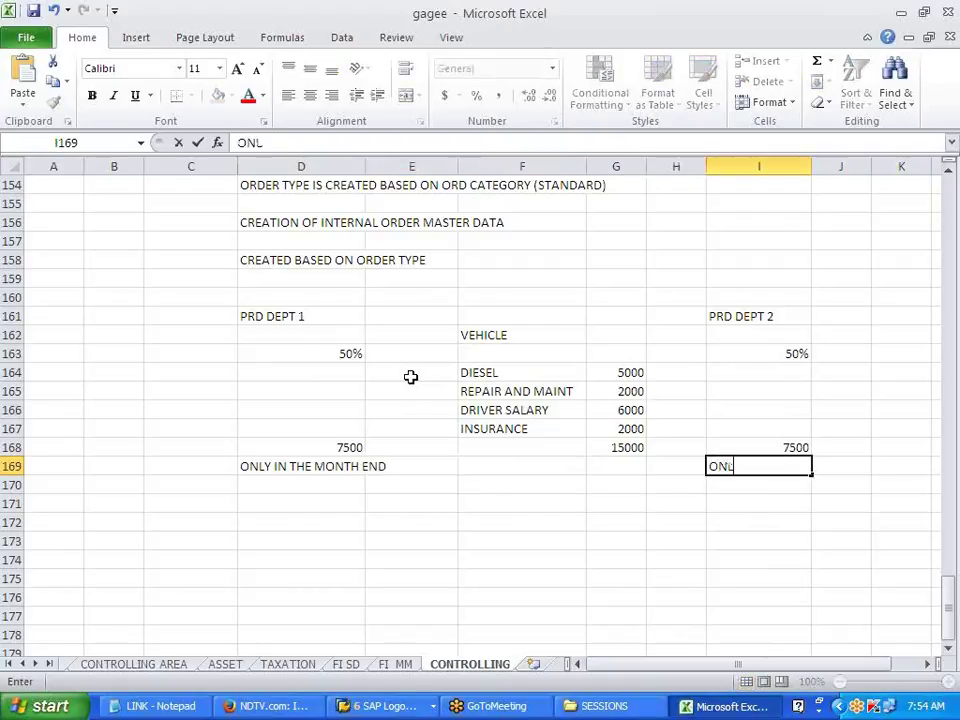
type(" INT THE MONTH")
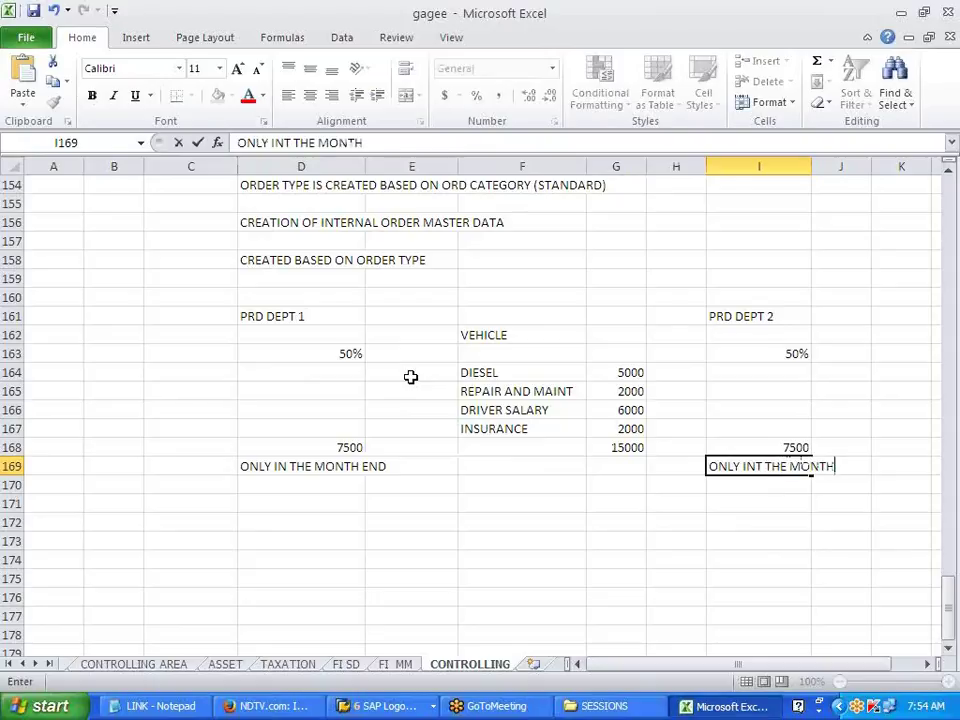
type(" END")
left_click(486, 330)
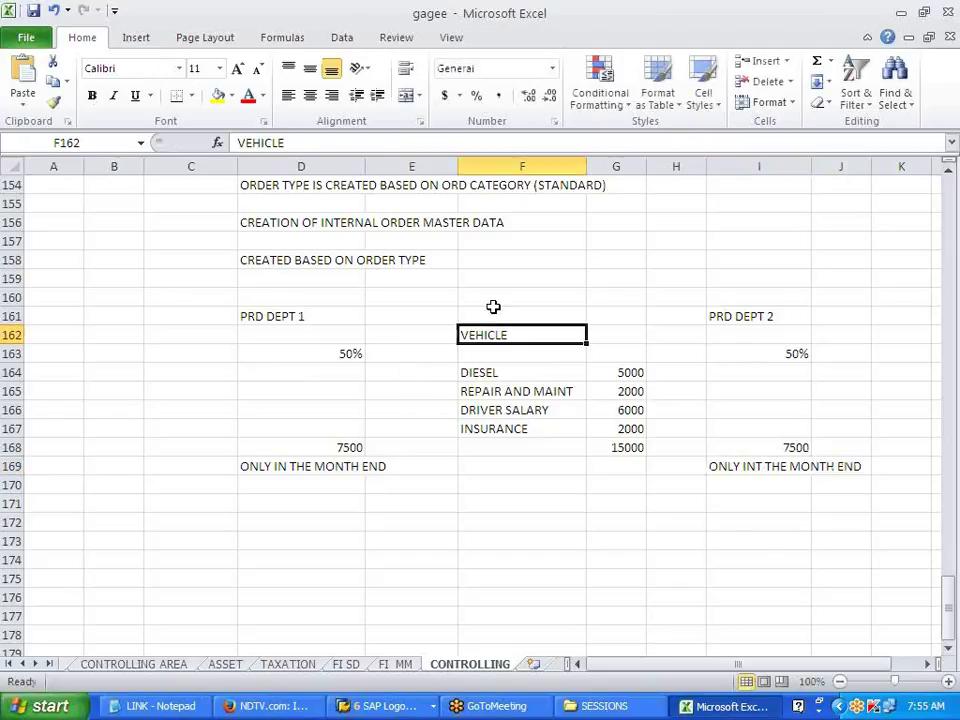
Step: Enter the label ORDER - REAL in F161, above the VEHICLE heading
left_click(495, 314)
type("ORD")
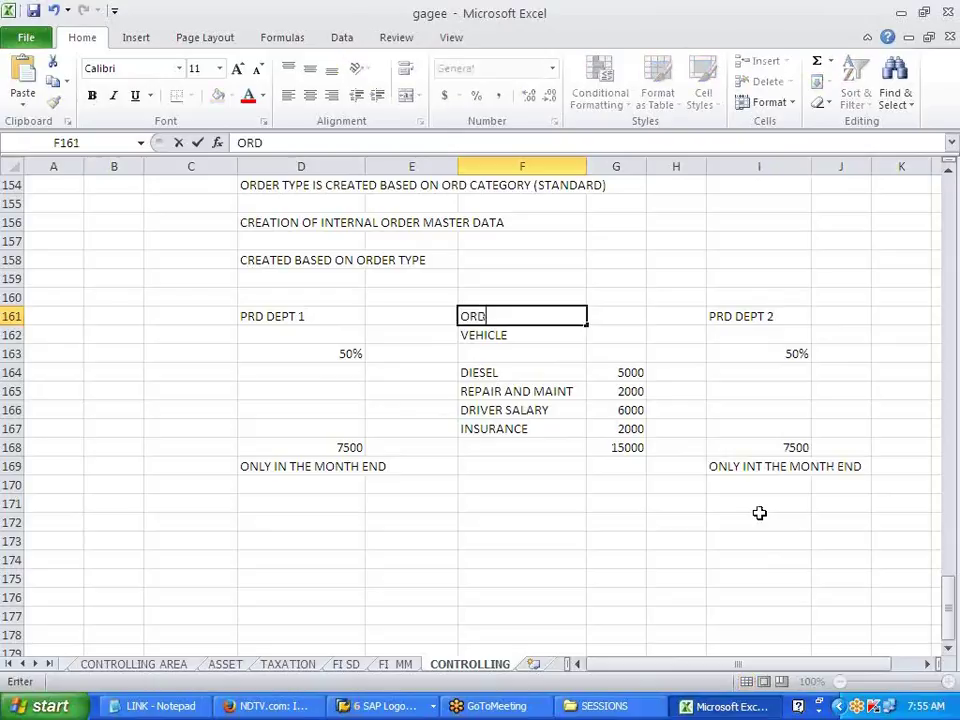
type("ER - REAL")
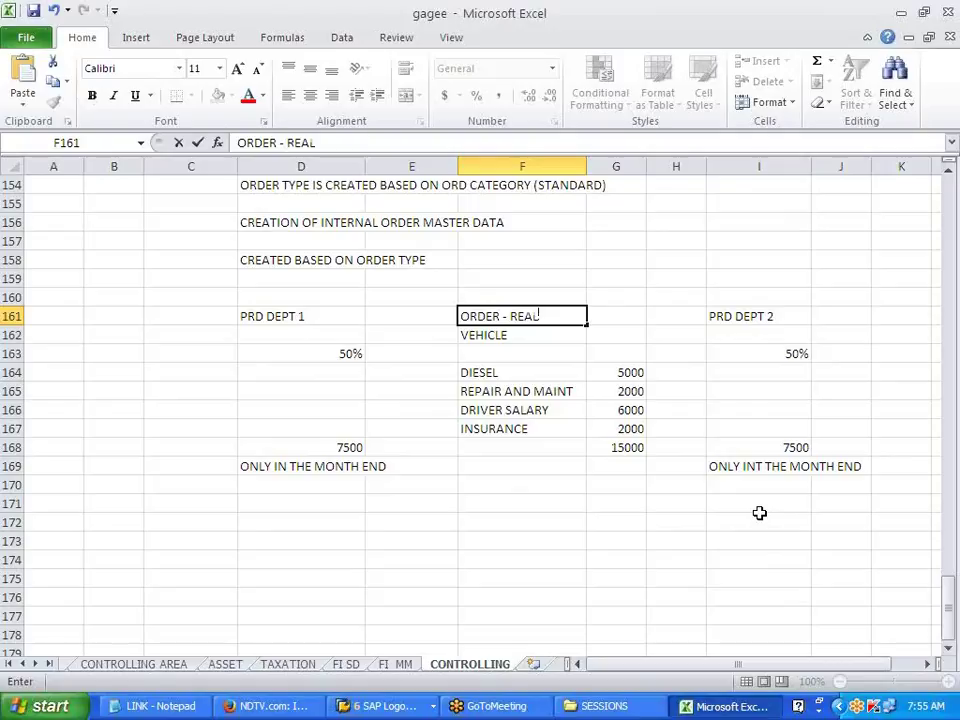
key("Return")
Step: Step through the vehicle expense amounts in column G to the total and return to the order label in F161
key("Down")
key("Down")
key("Right")
key("Down")
key("Down")
key("Down")
key("Down")
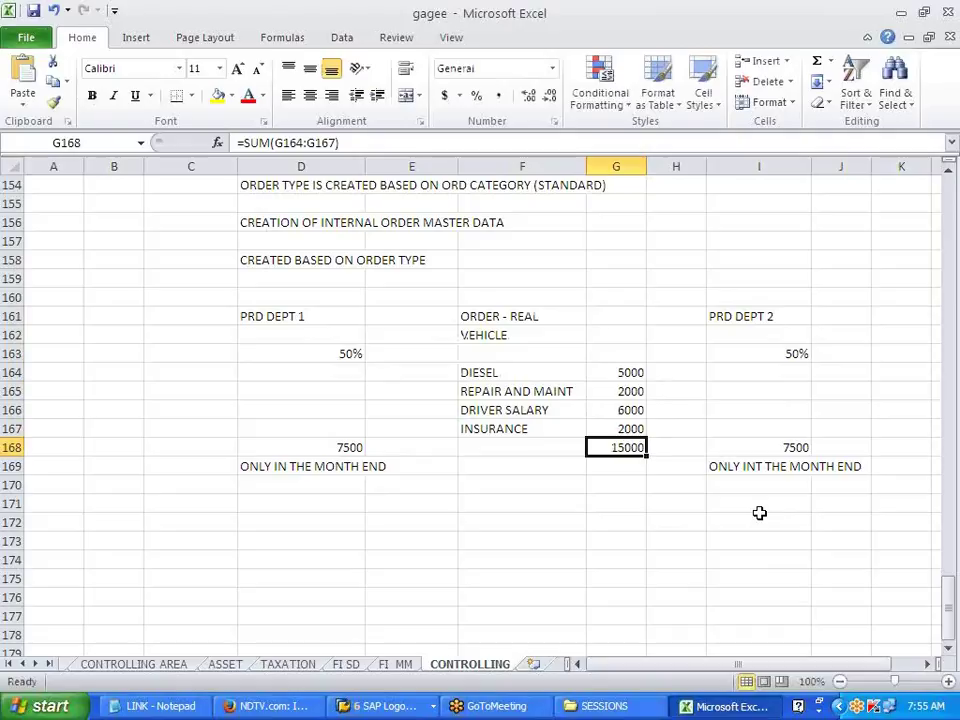
key("Up")
key("Up")
key("Up")
key("Up")
key("Up")
key("Up")
key("Up")
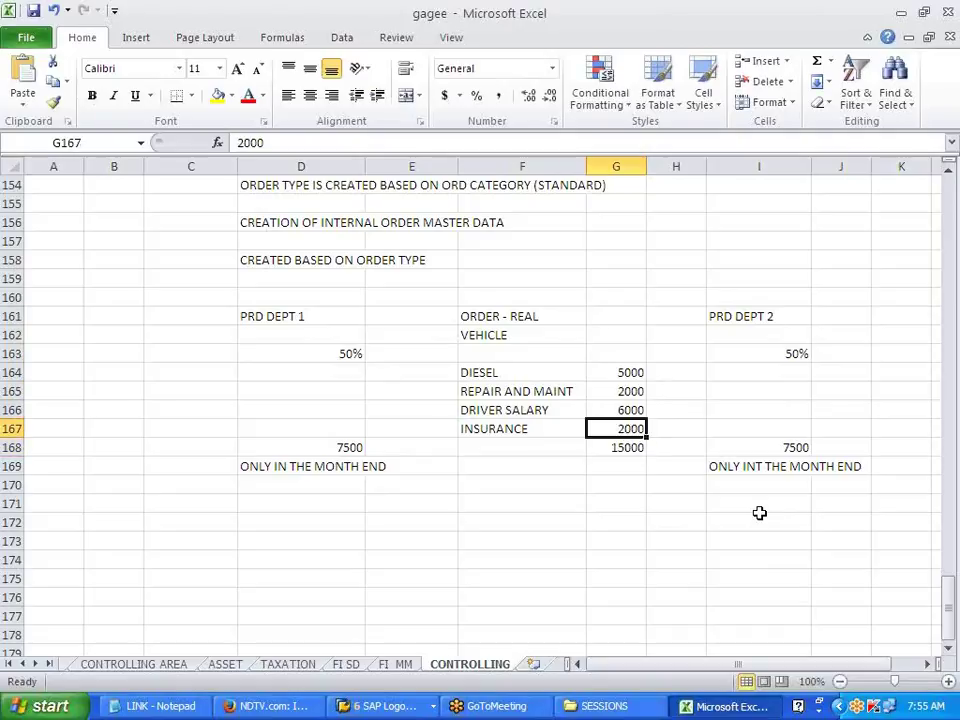
key("Left")
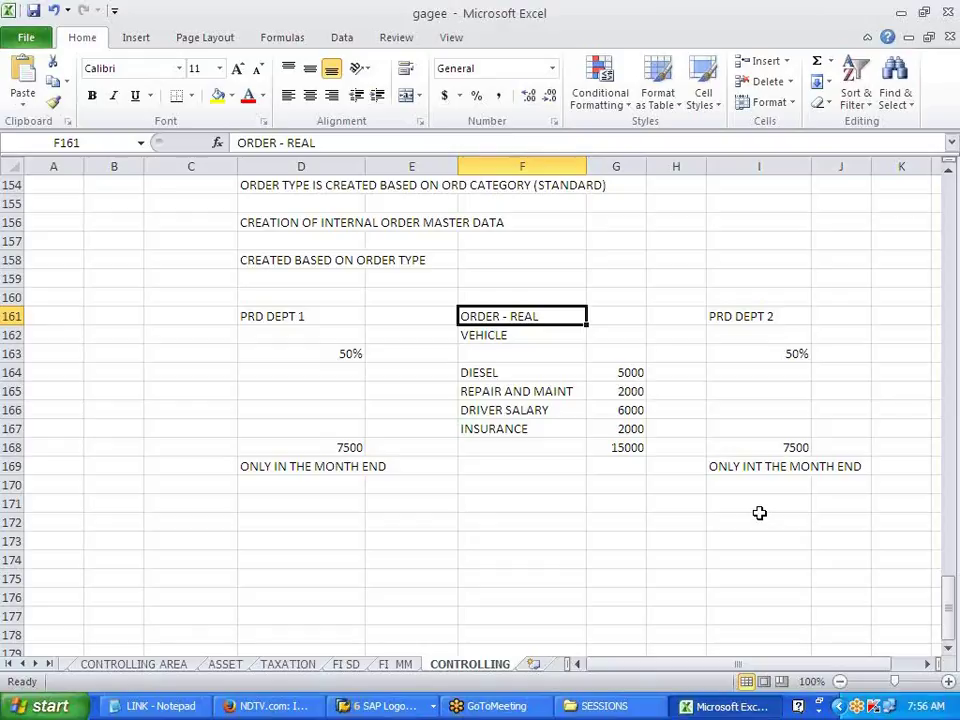
Step: Enter the assignment case CCTR, ORD - STAT, POSSIBLE across E174, F174 and G174
left_click(429, 524)
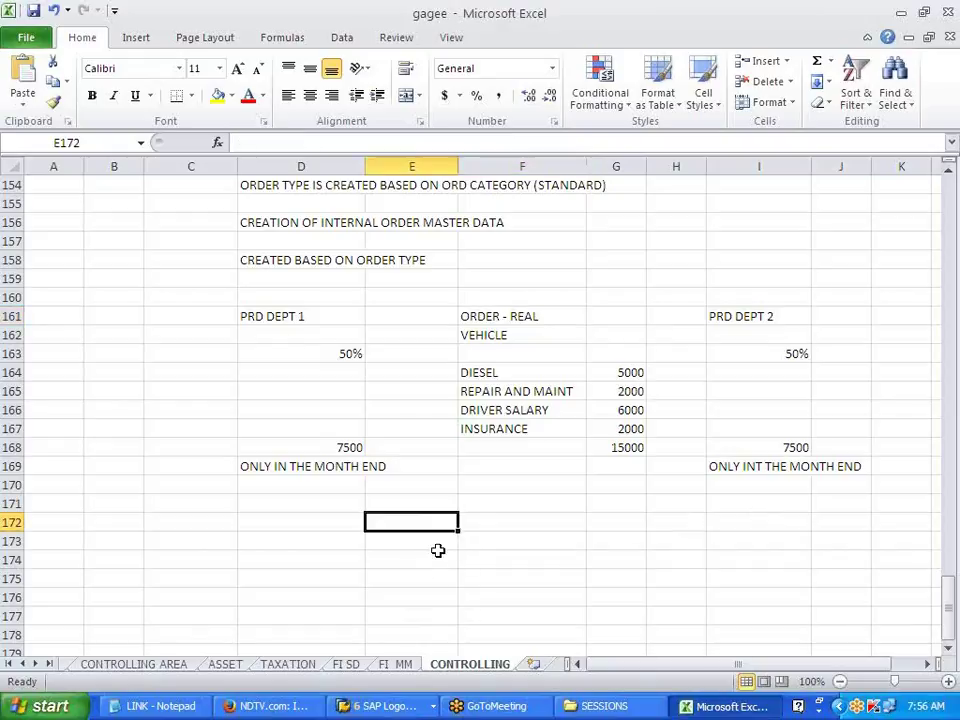
left_click(450, 558)
type("CCTR")
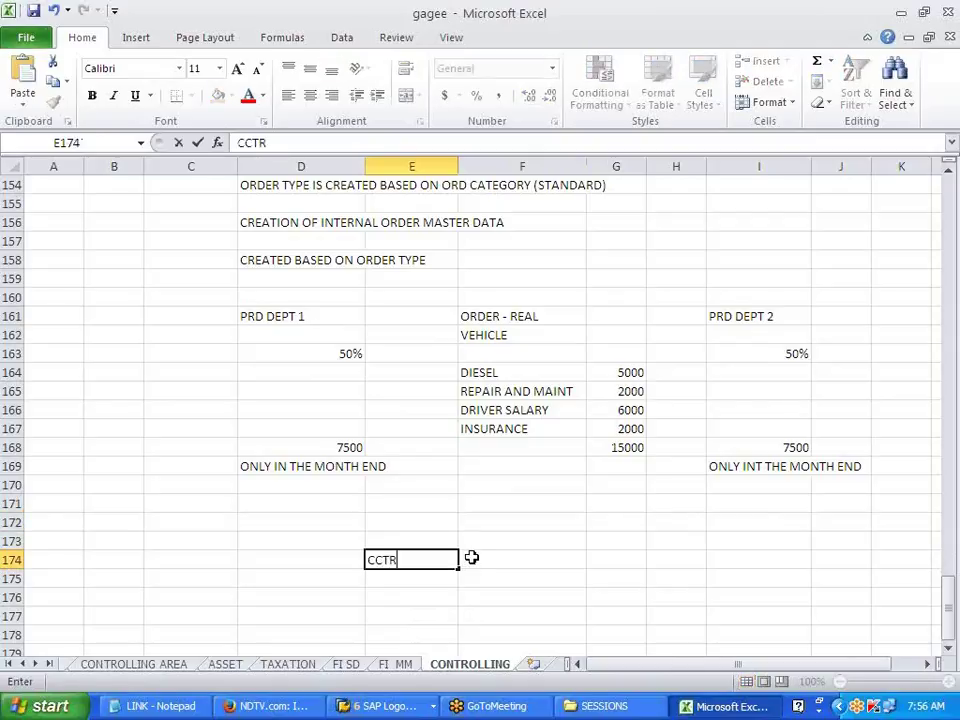
left_click(470, 557)
type("ORD")
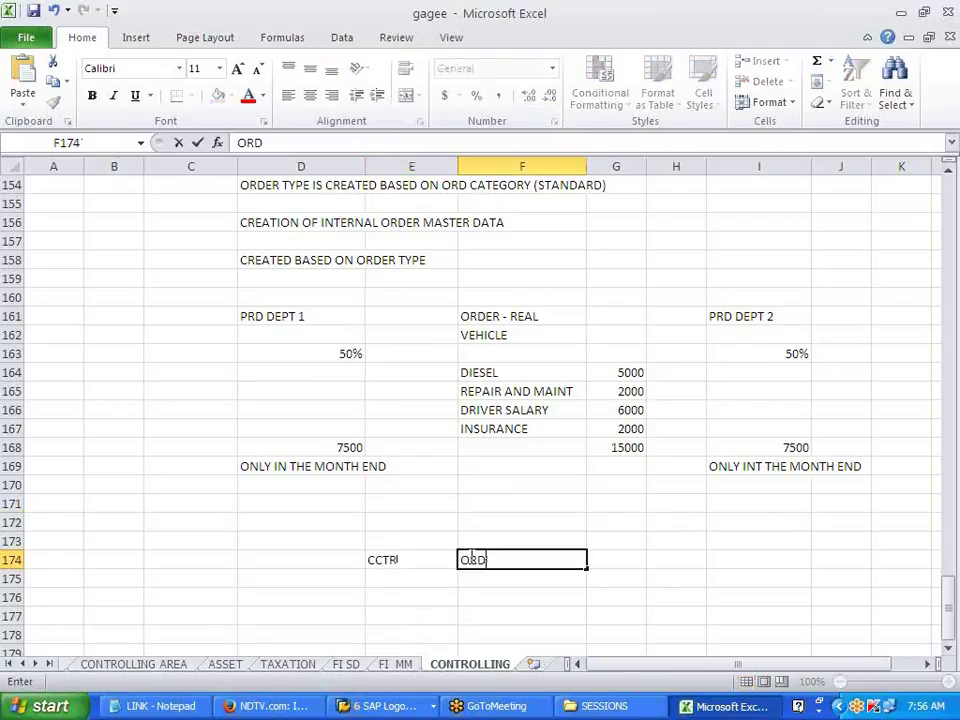
type(" - STS")
key("BackSpace")
type("AT")
key("Tab")
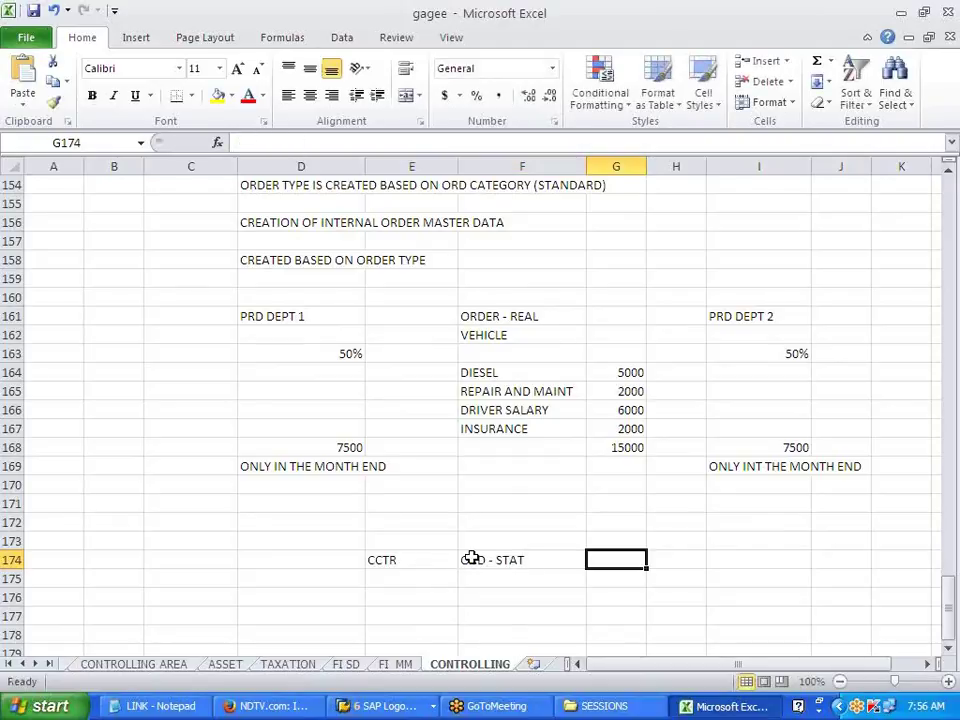
type("POSSIBLE")
key("Return")
Step: Enter the assignment case CCTR, ORD - REAL, NOT POSSIBLE across E176, F176 and G176
key("Left")
key("Left")
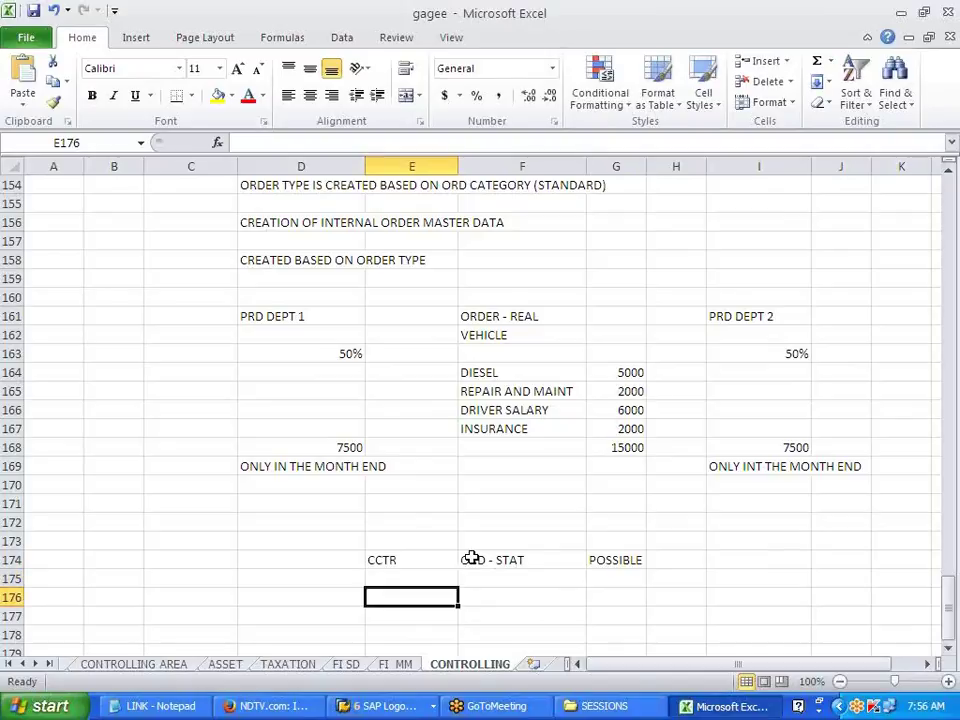
type("CCTR")
key("Tab")
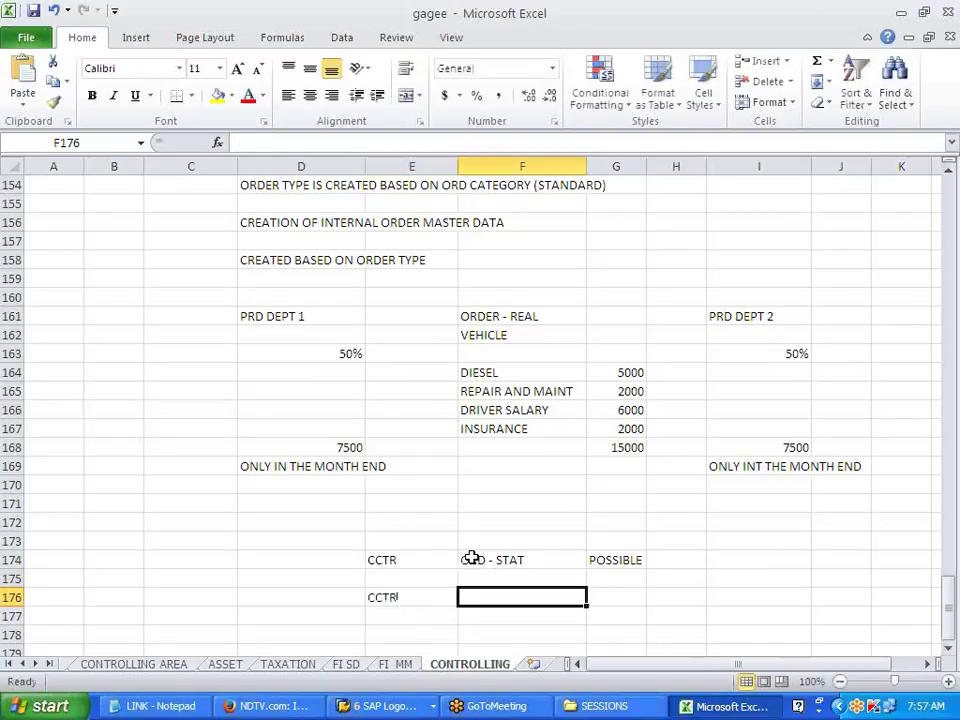
type("ORD")
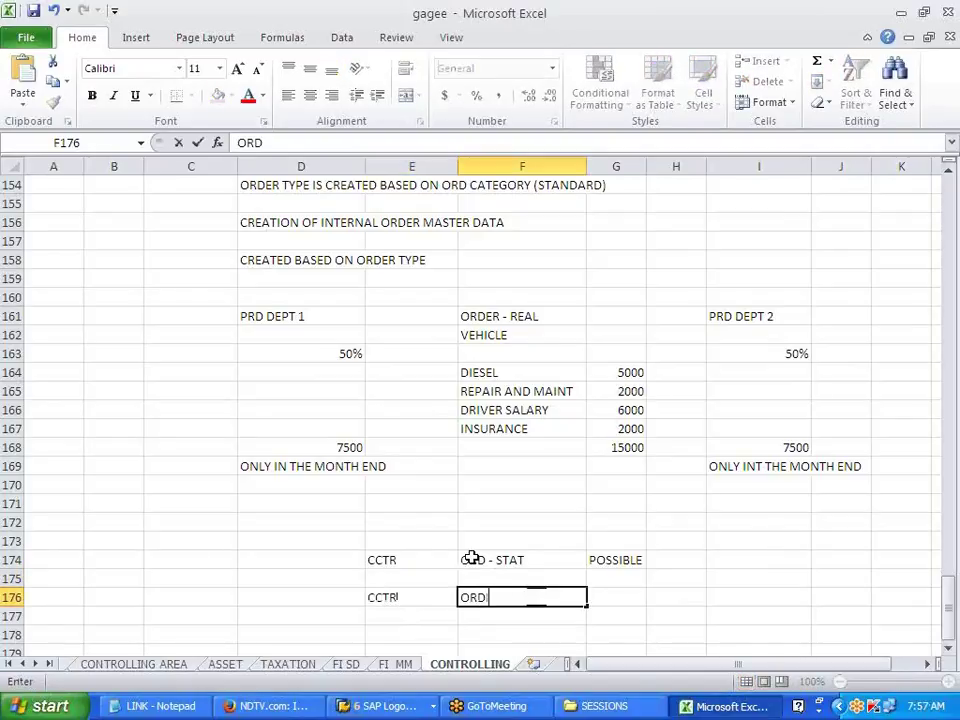
type(" - REAL")
key("Tab")
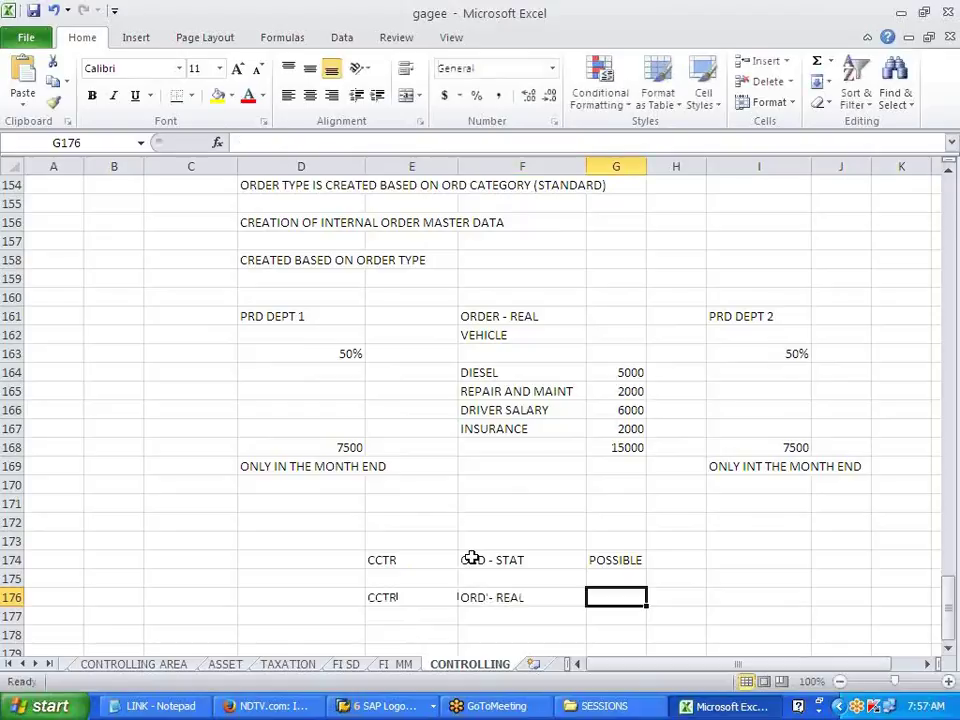
type("NOT ")
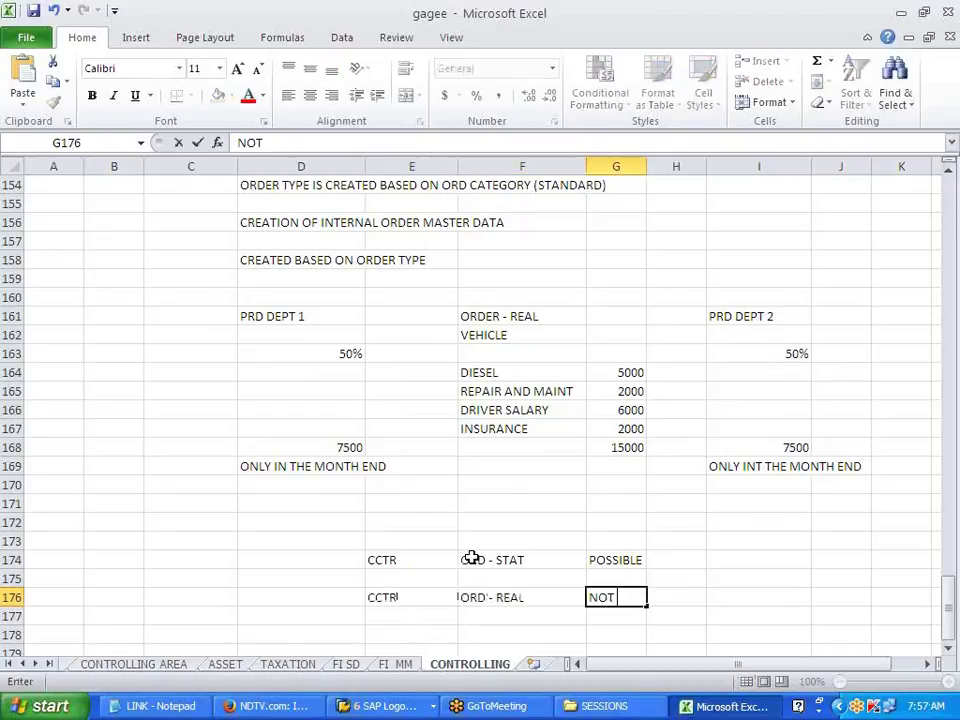
type("POSSIBLE")
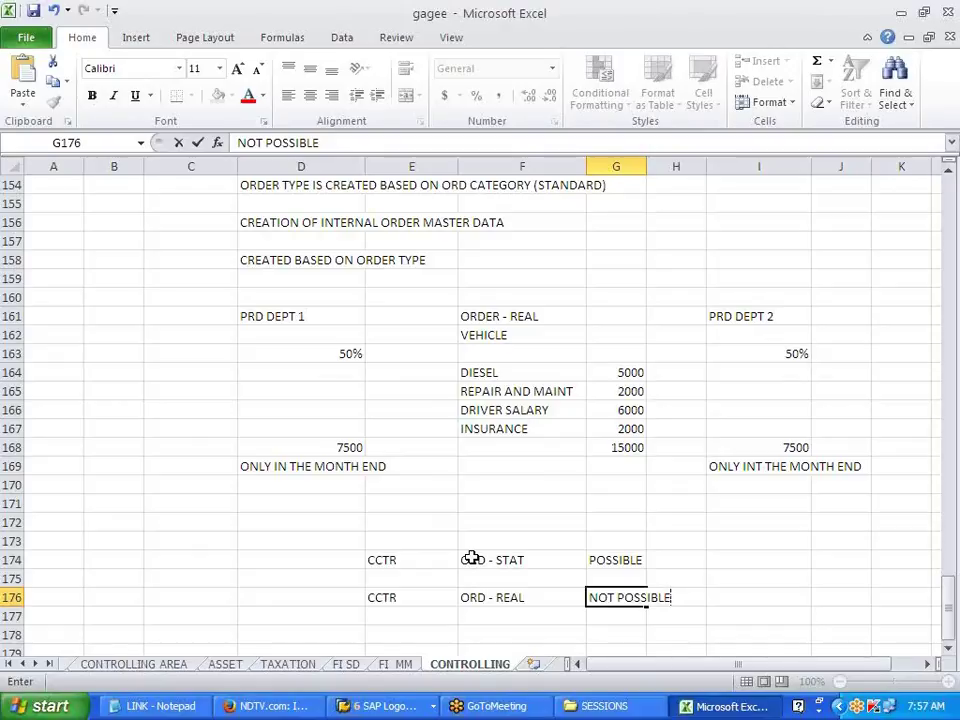
key("Return")
key("Left")
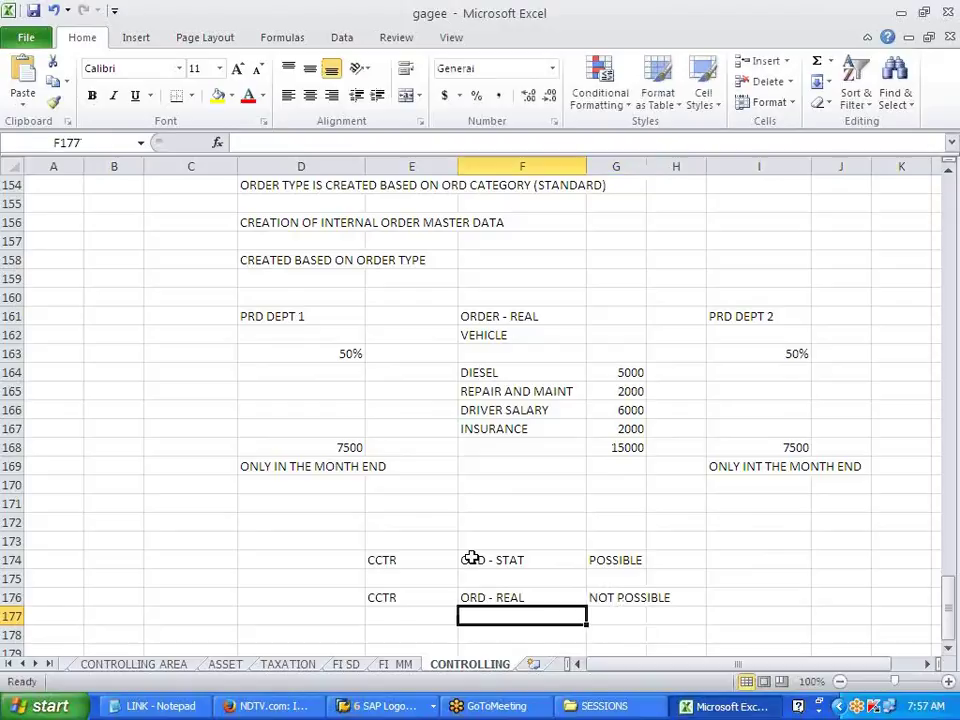
Step: Try to copy the vehicle expense total from G168 into F178
scroll(495, 565, "down", 1)
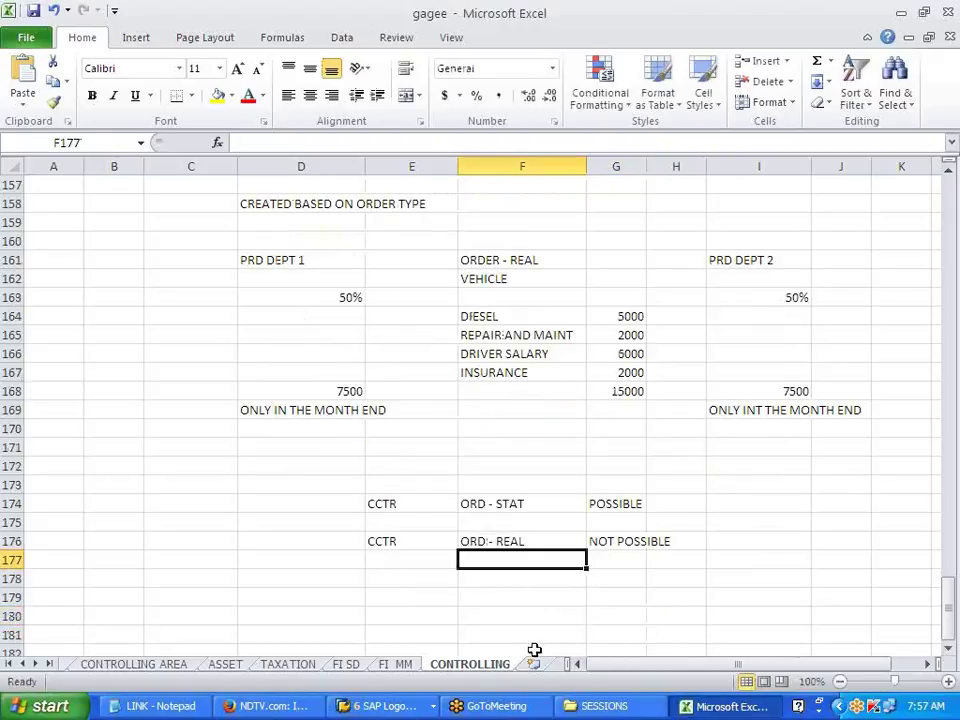
left_click(514, 582)
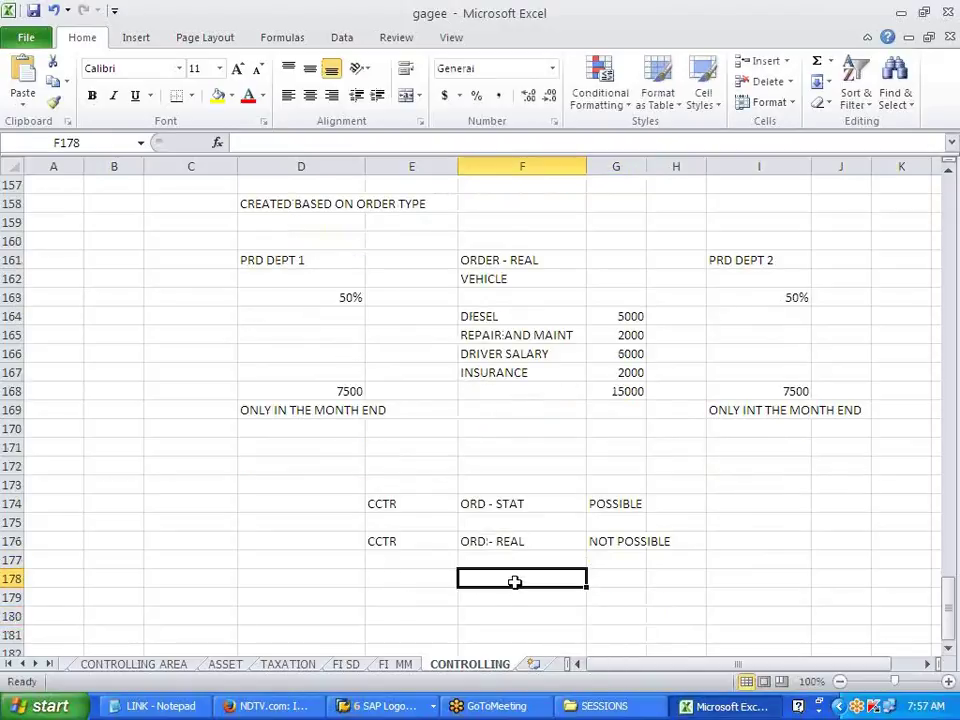
left_click_drag(626, 316, 630, 393)
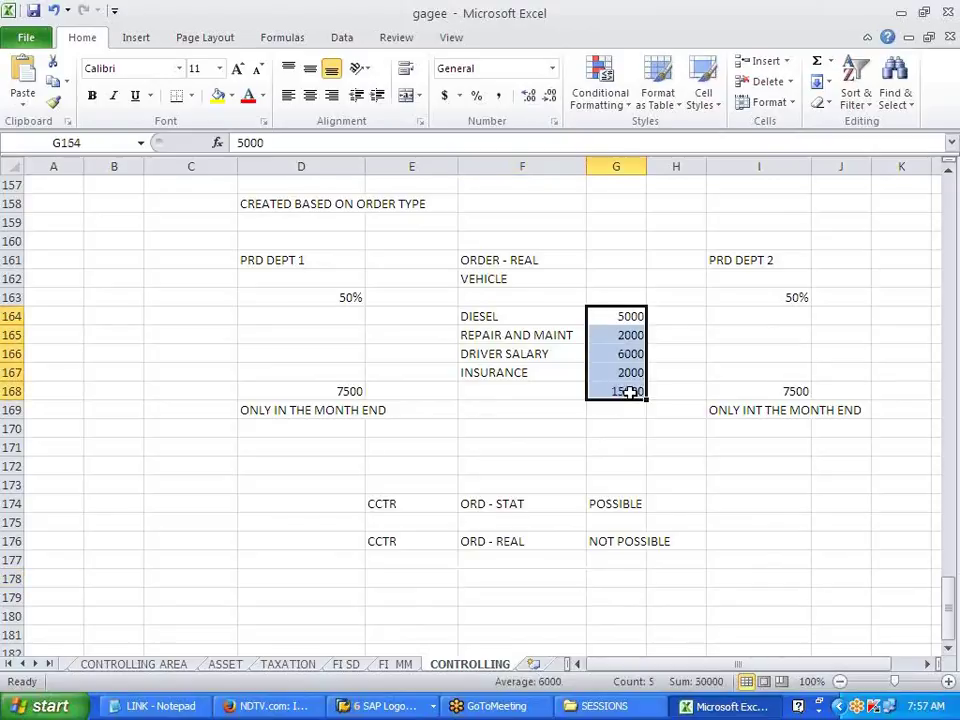
left_click(626, 393)
key("ctrl+c")
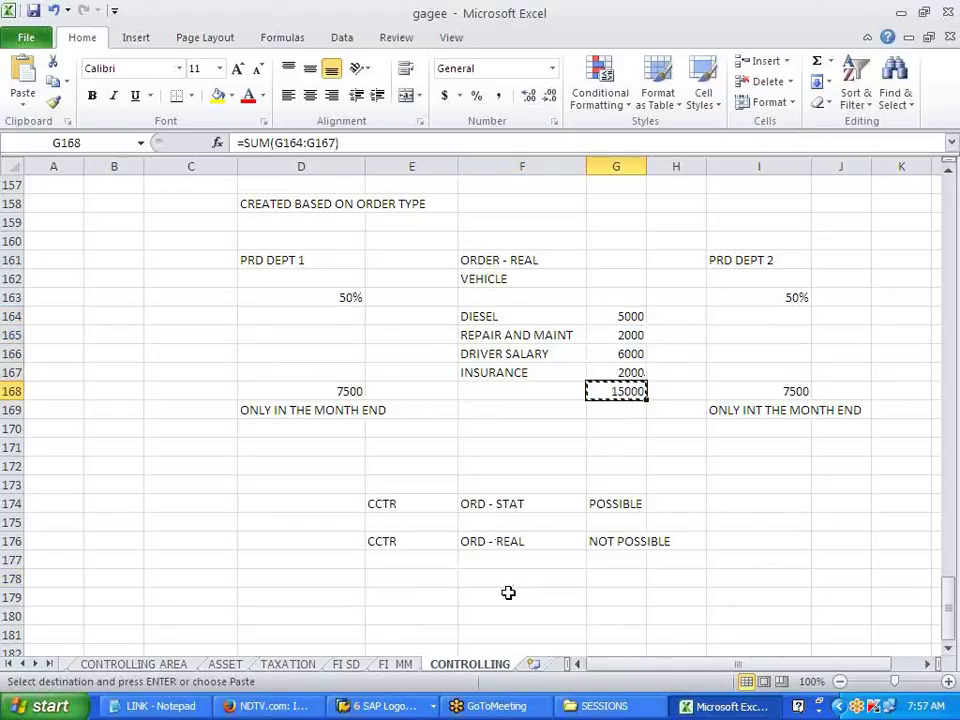
left_click(506, 581)
key("ctrl+v")
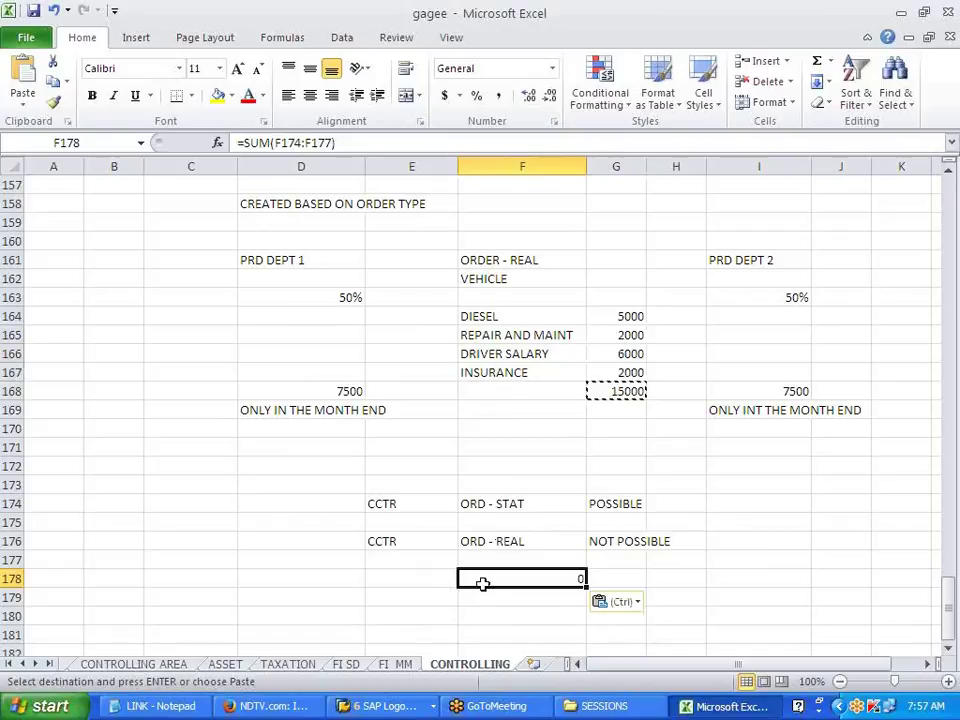
key("ctrl")
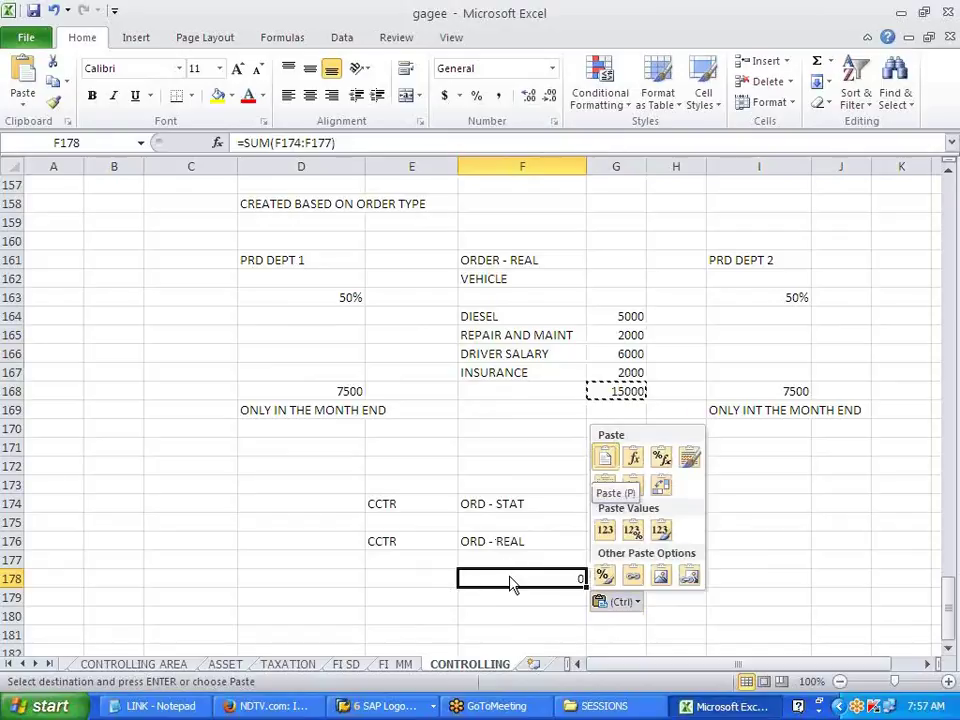
key("Escape")
left_click(628, 424)
key("Escape")
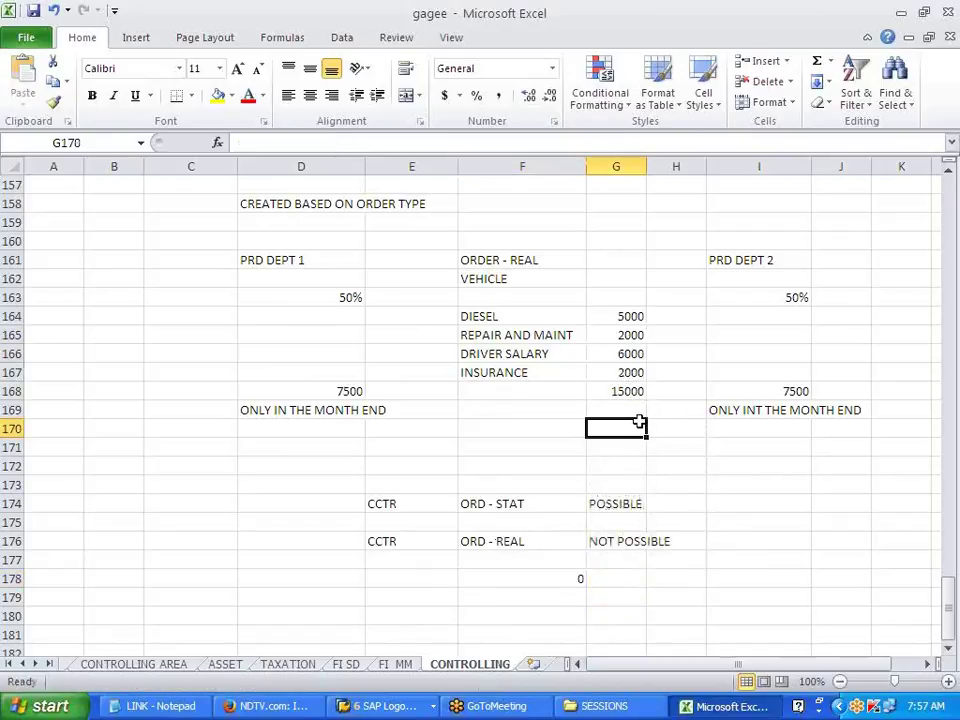
Step: Delete the pasted total from F178
left_click(634, 404)
left_click(706, 481)
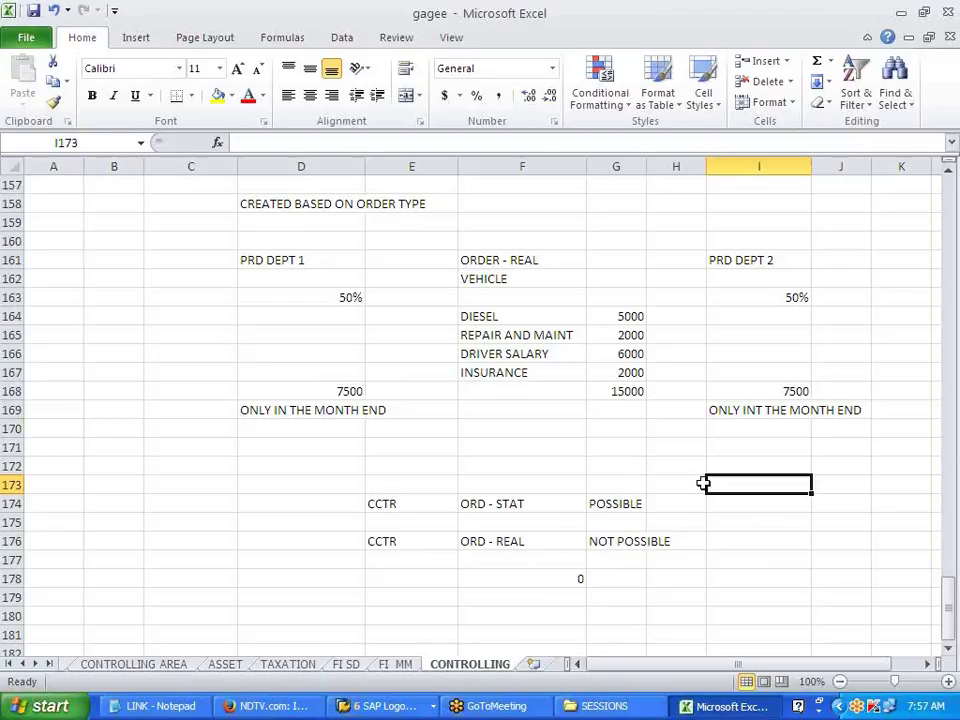
left_click(555, 579)
key("Delete")
left_click(656, 614)
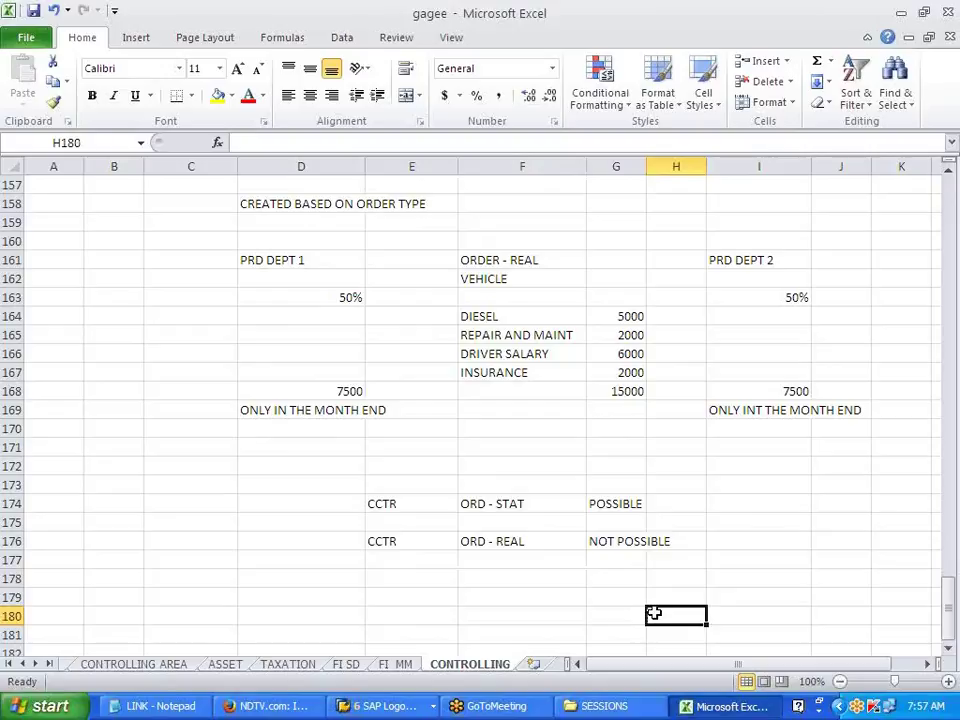
Step: Enter the note INFO (REPORTING) in F173 above the ORD - STAT case
left_click(491, 499)
left_click(489, 486)
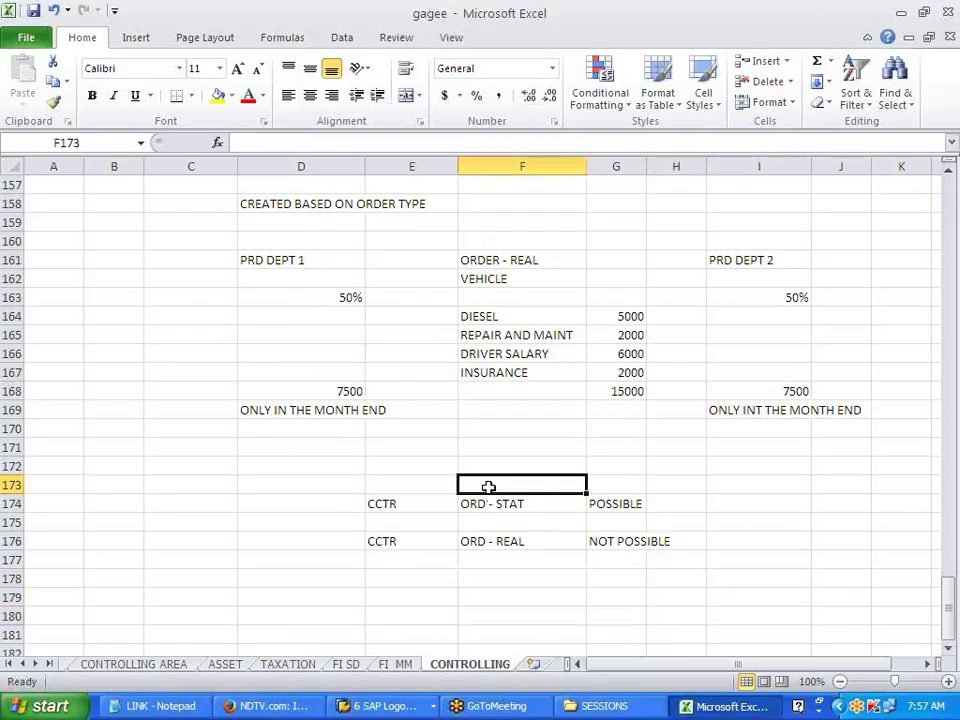
type("INFO")
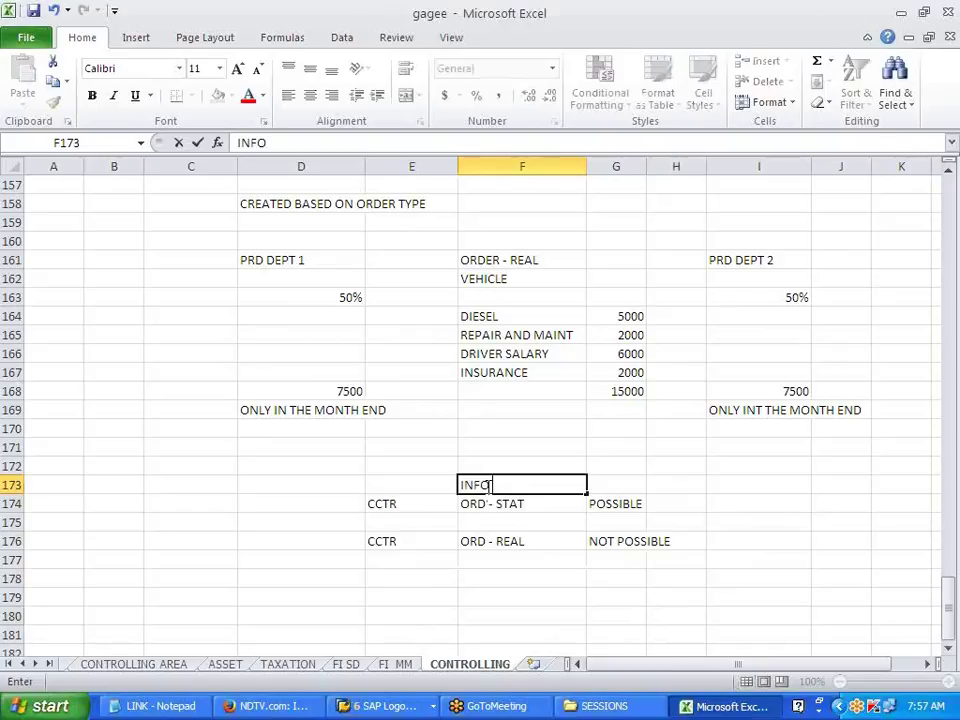
type(" (REPOR")
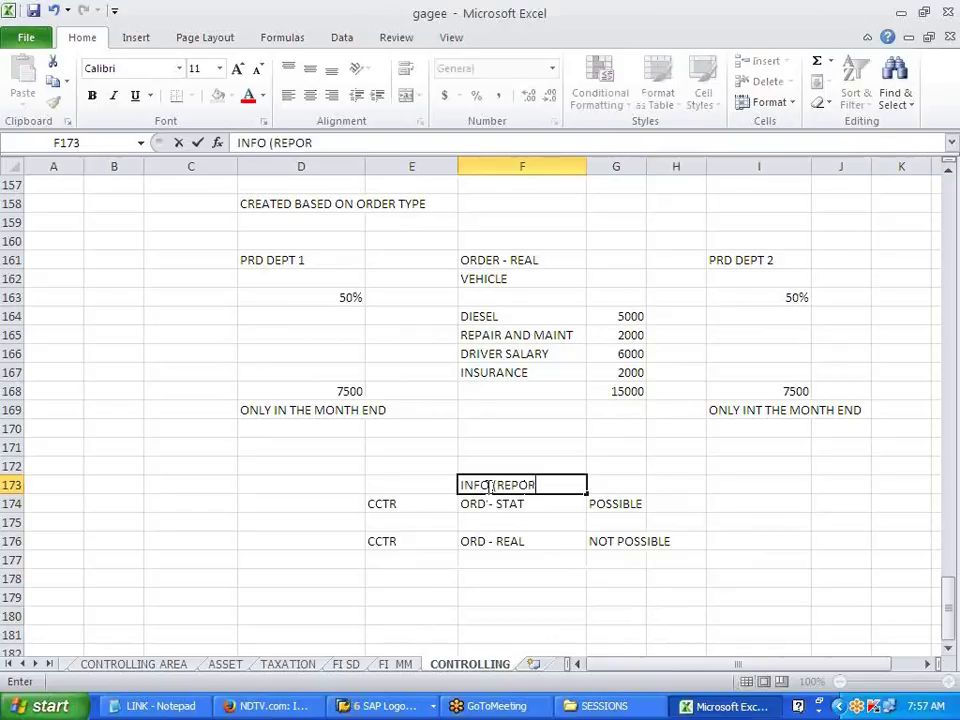
type("TING)")
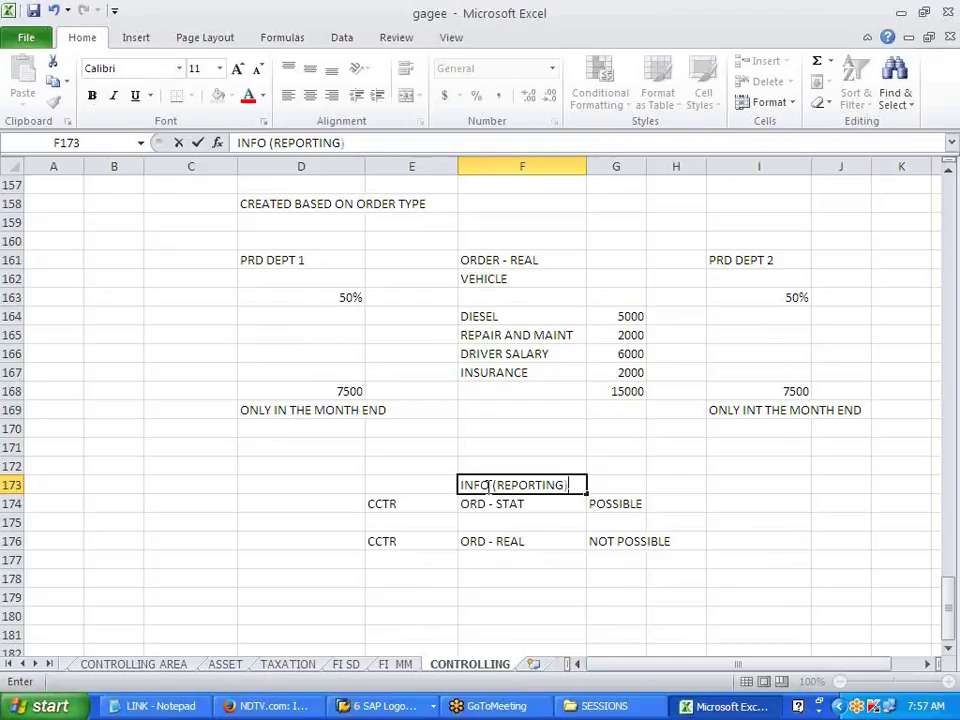
Step: Enter the note SETTLEMENT in F177 below the ORD - REAL case
left_click(519, 560)
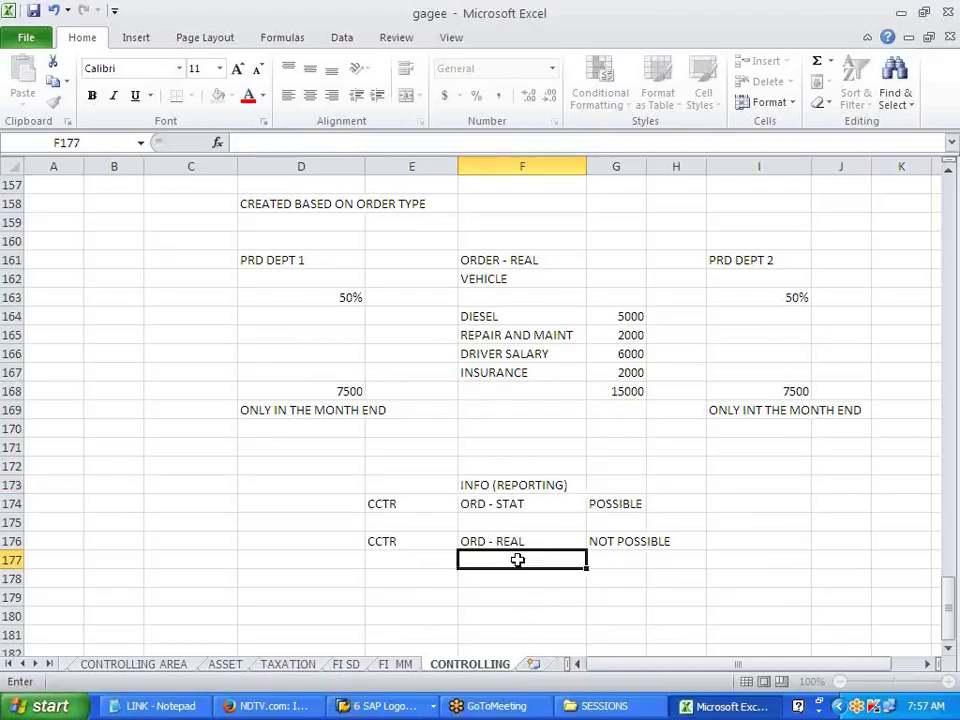
type("SETTLEMENT")
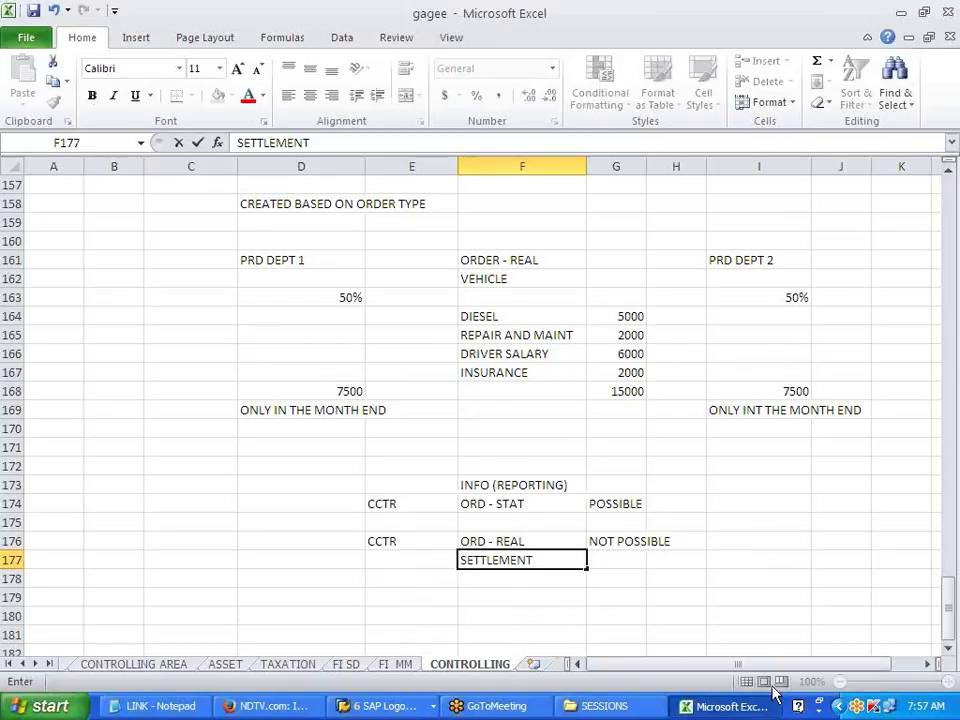
left_click(578, 630)
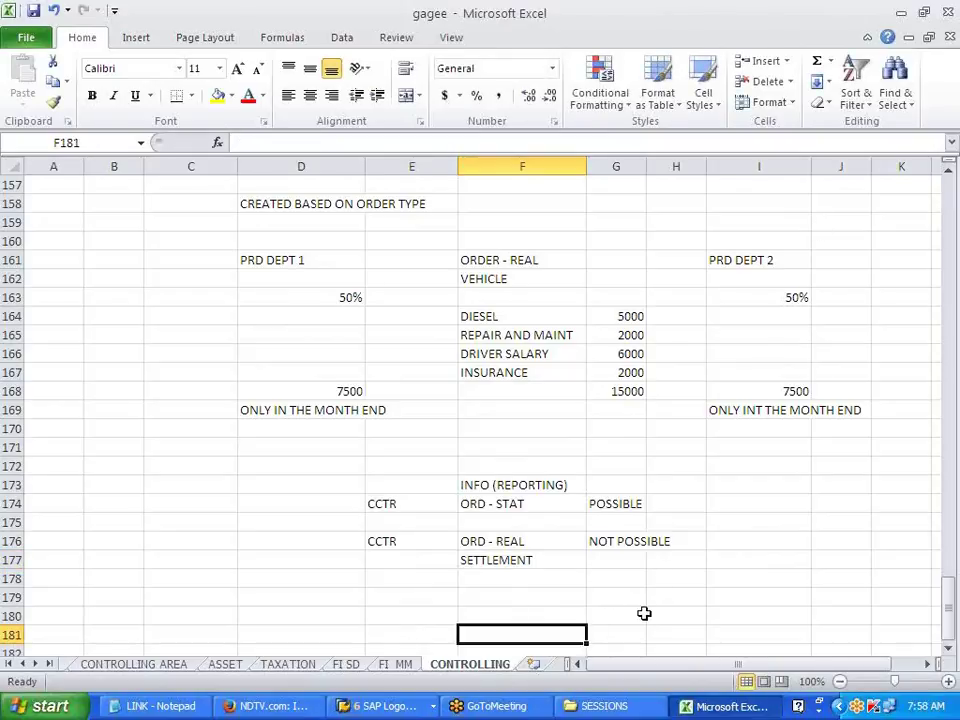
Step: Enter MESSAGE in I176, in the row of the NOT POSSIBLE case
left_click(755, 546)
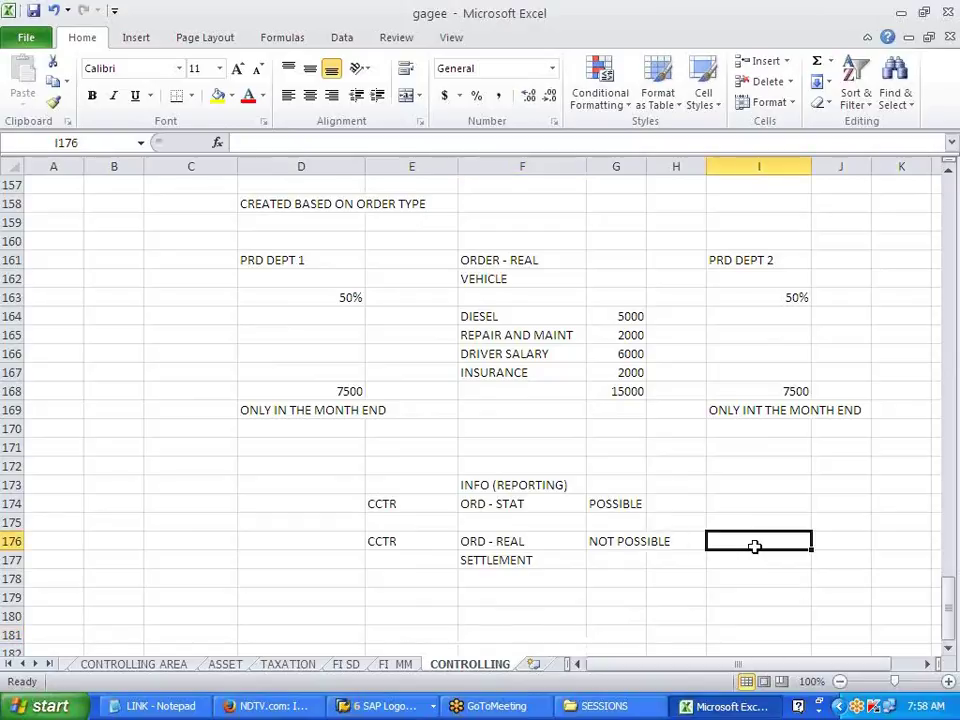
type("MES")
type("SSAG")
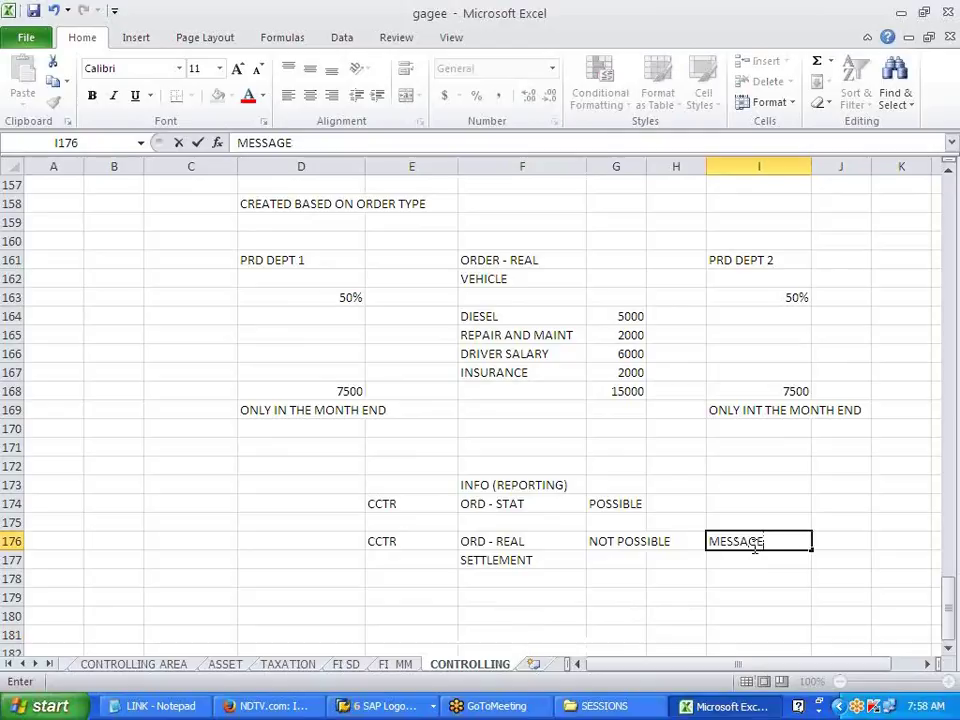
left_click(729, 595)
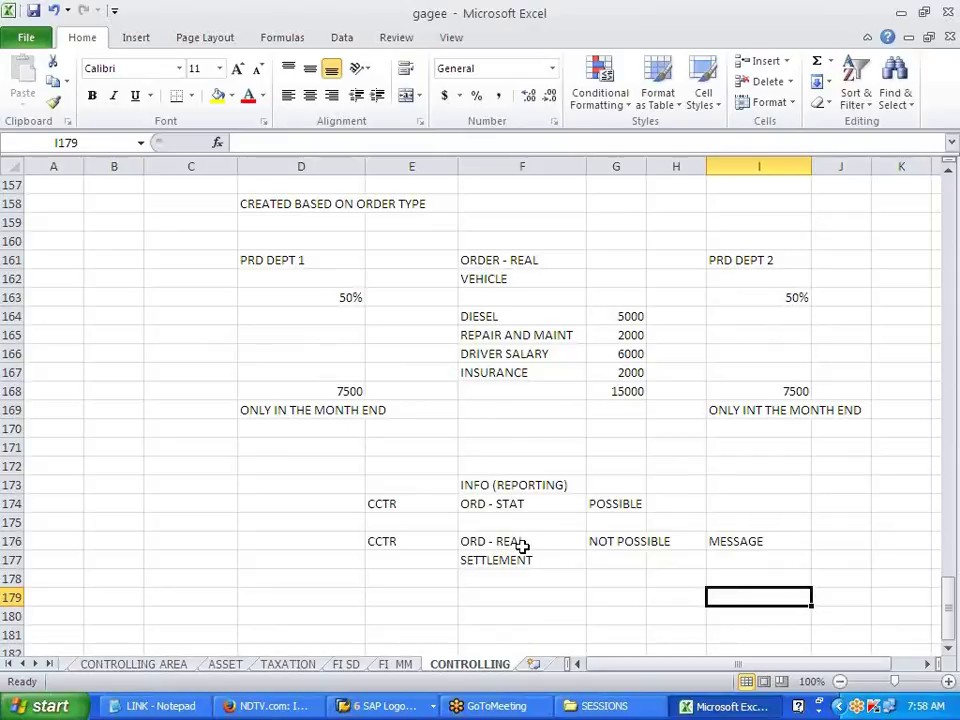
Step: Review the real order's vehicle expense block and the percentage share of PRD DEPT 1
left_click(497, 279)
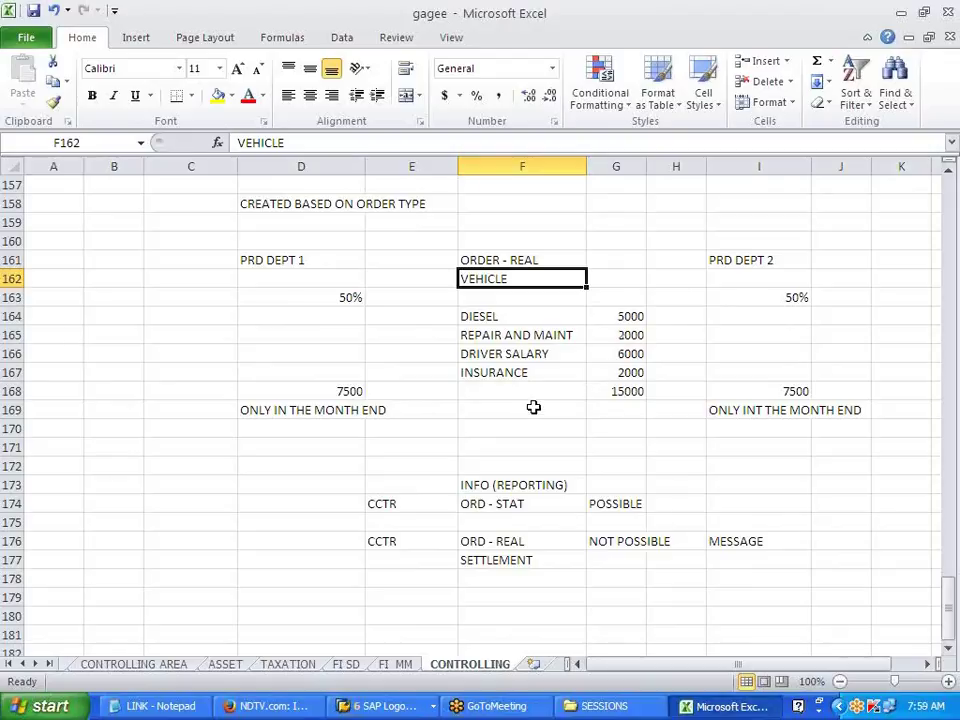
left_click(350, 297)
left_click_drag(506, 262, 503, 388)
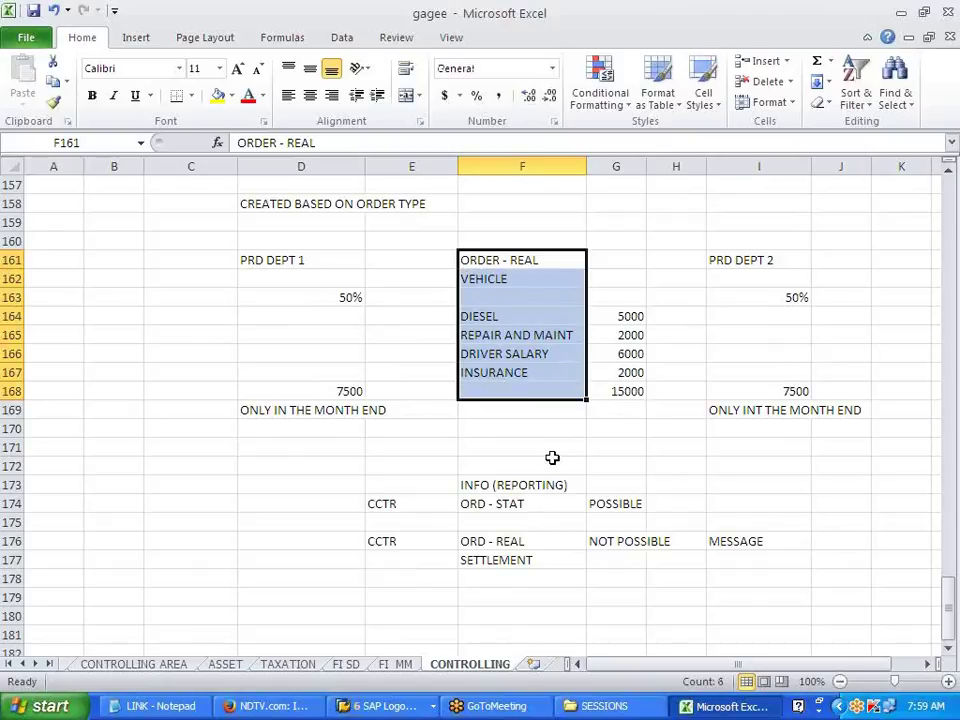
left_click(552, 458)
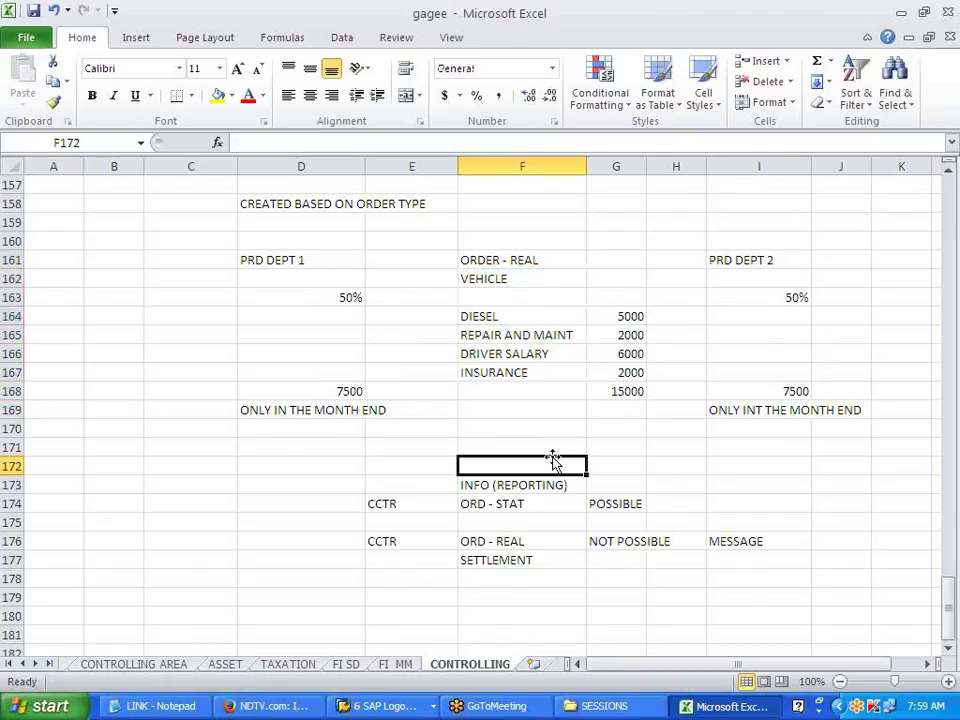
left_click(352, 298)
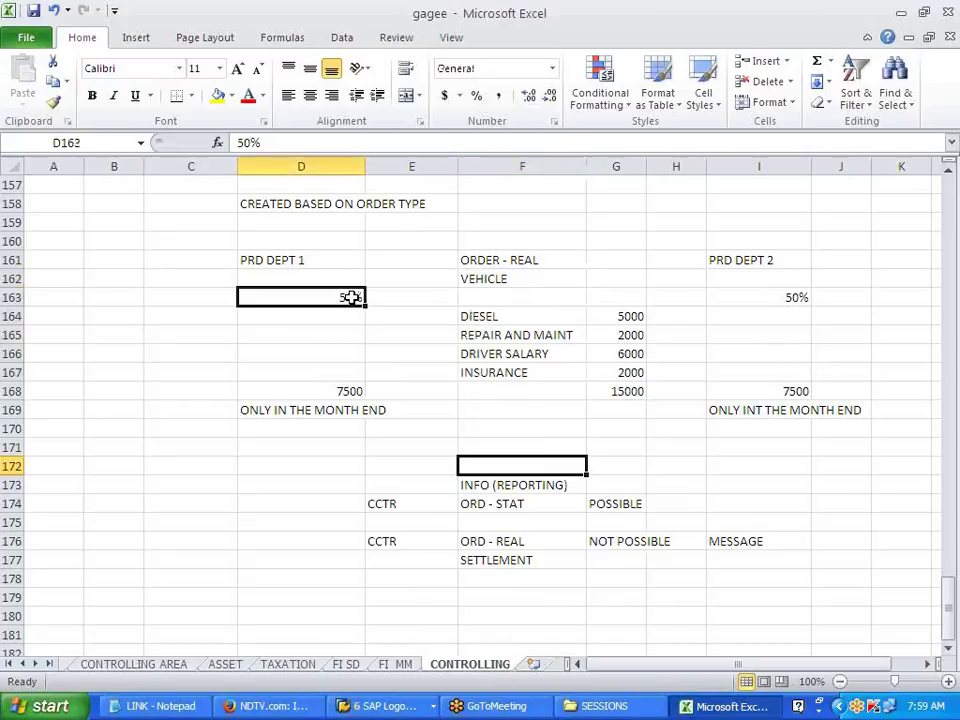
left_click(502, 421)
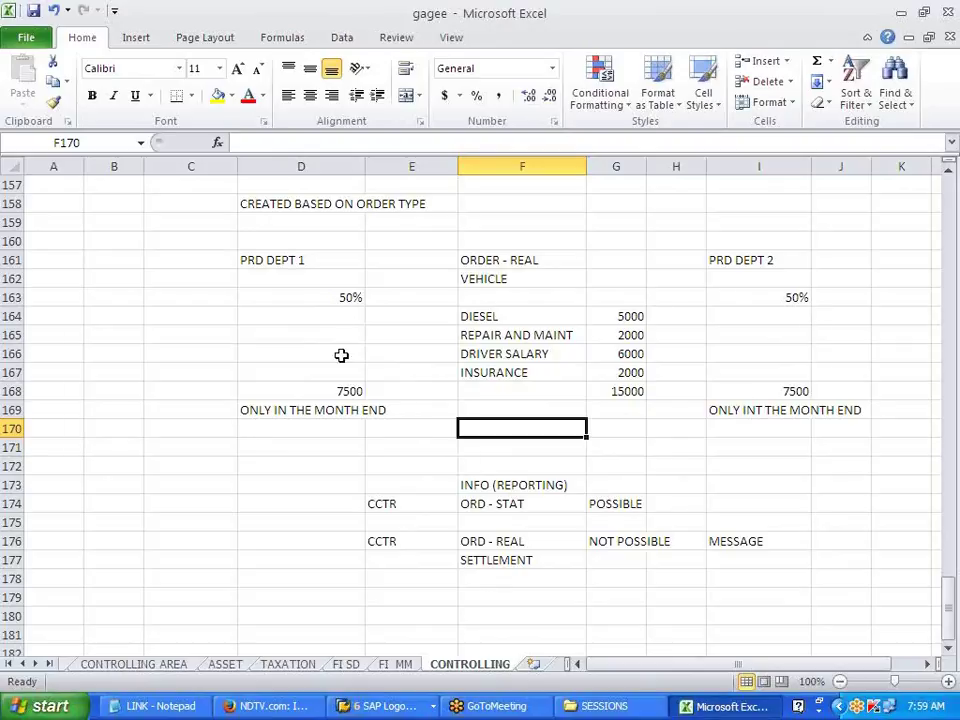
Step: Examine the two assignment cases, comparing the cost center with the statistical order in row 174 and with the real order in row 176
scroll(404, 599, "down", 1)
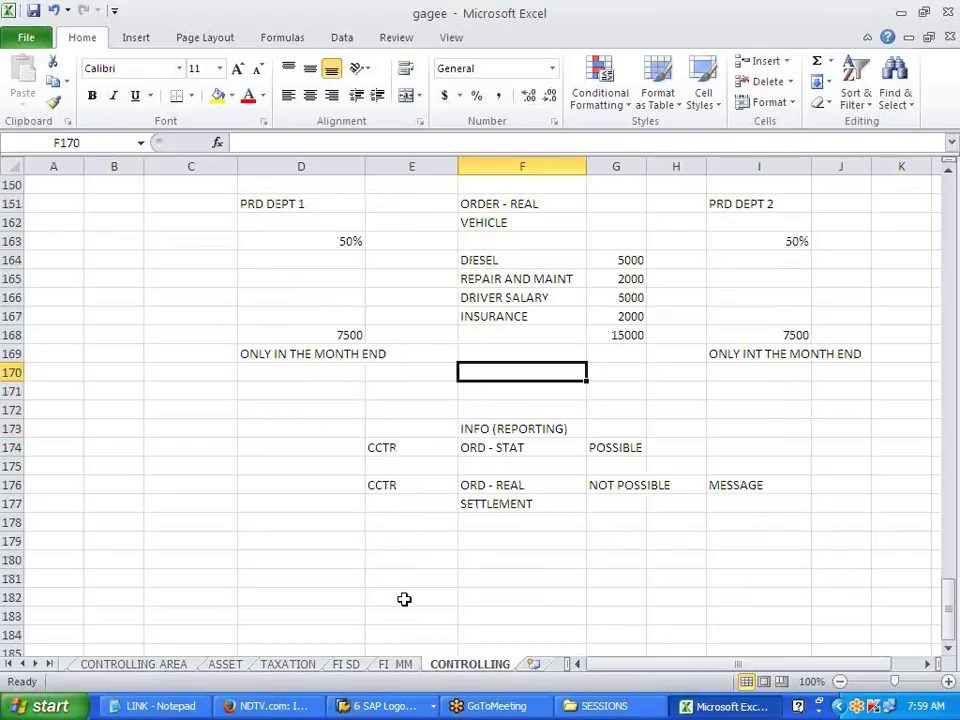
left_click_drag(388, 448, 603, 450)
left_click(546, 556)
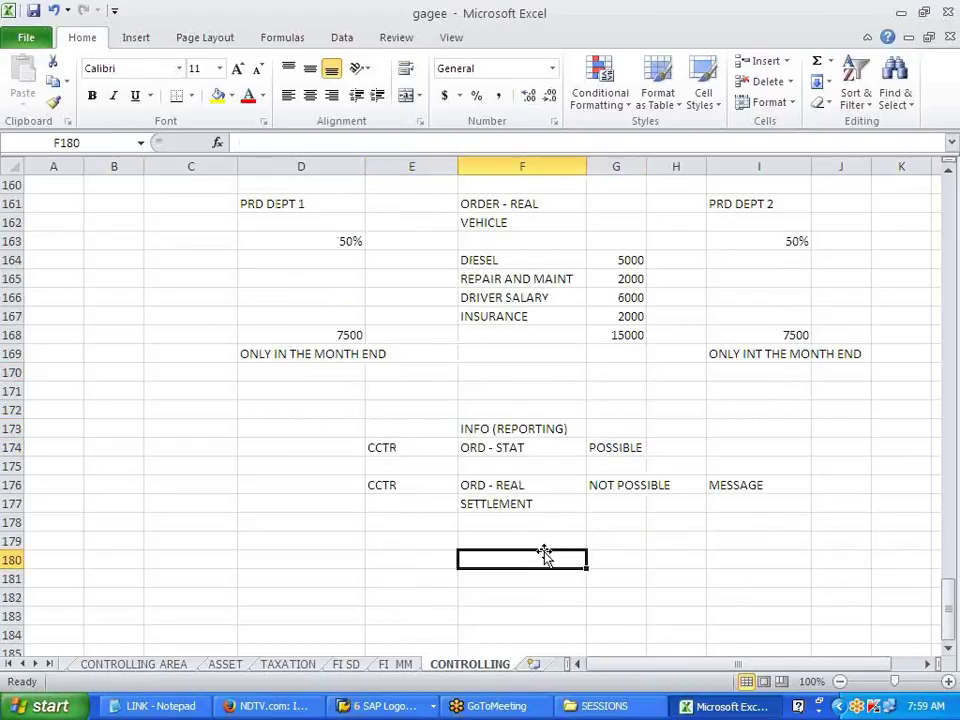
left_click(395, 485)
left_click(506, 484)
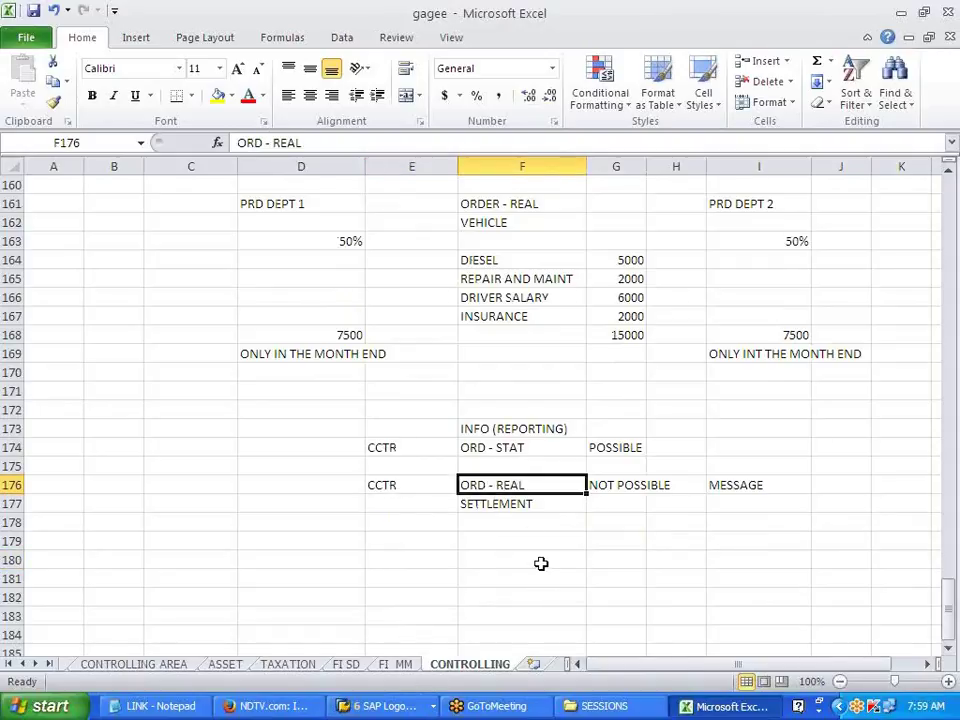
left_click(405, 487)
left_click(500, 487)
left_click(448, 490)
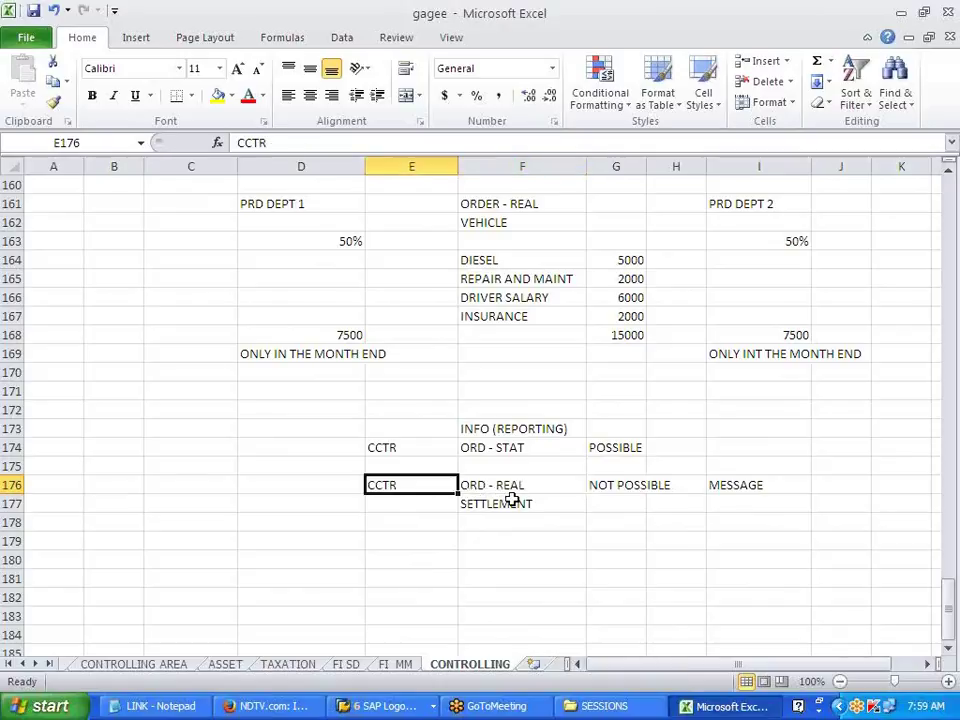
left_click(508, 491)
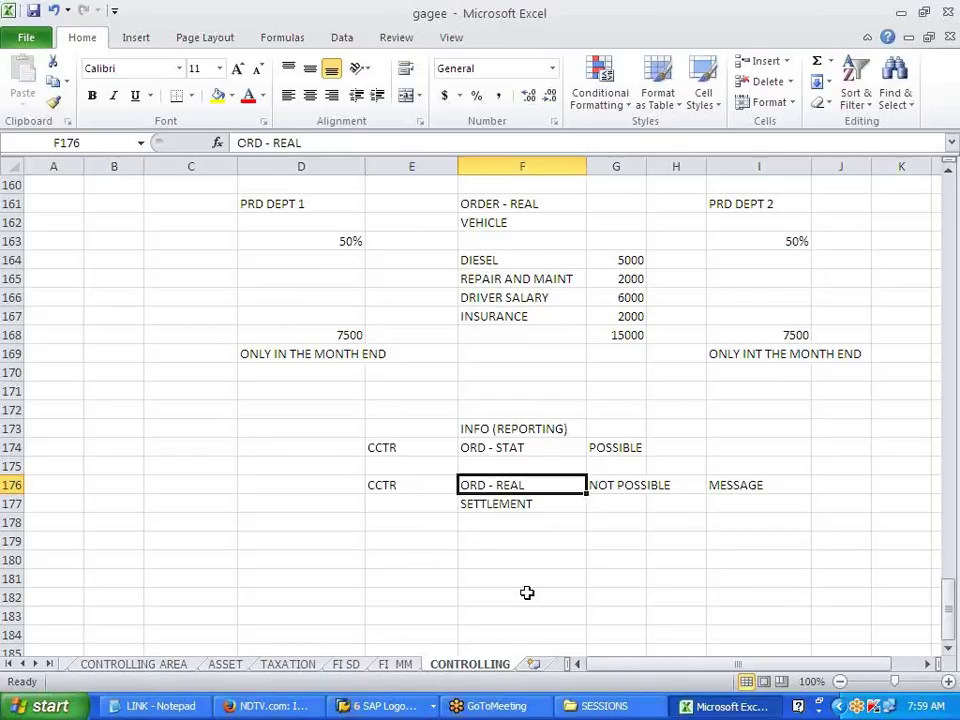
left_click(527, 593)
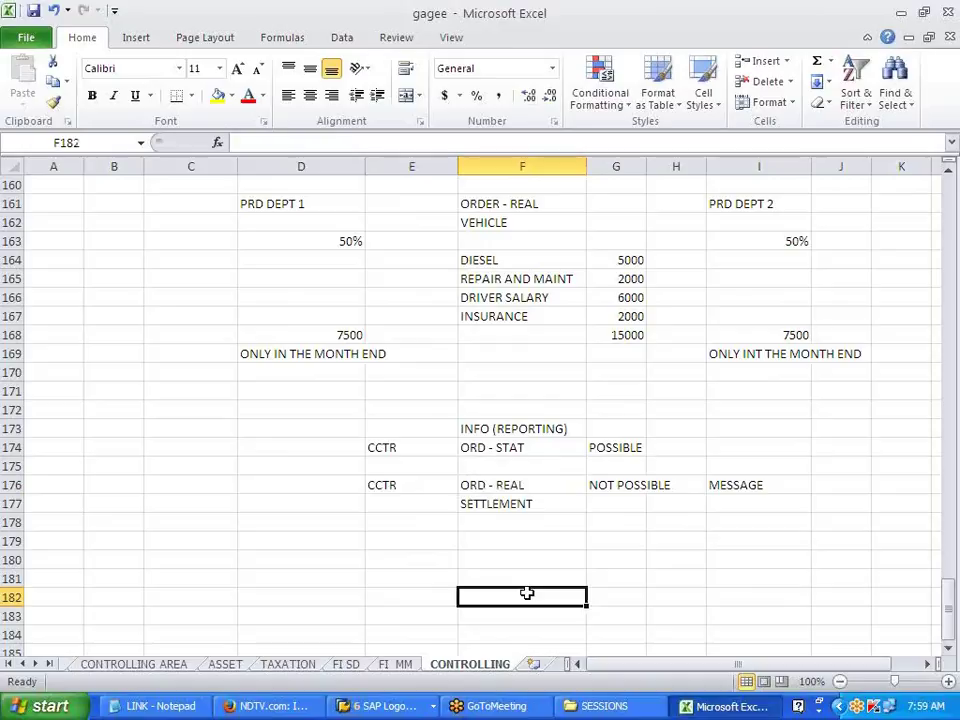
Step: Enter 15000 in F178 under the real order and in E178 under the cost center
left_click(493, 523)
type("15000")
left_click(426, 521)
type("150000")
key("BackSpace")
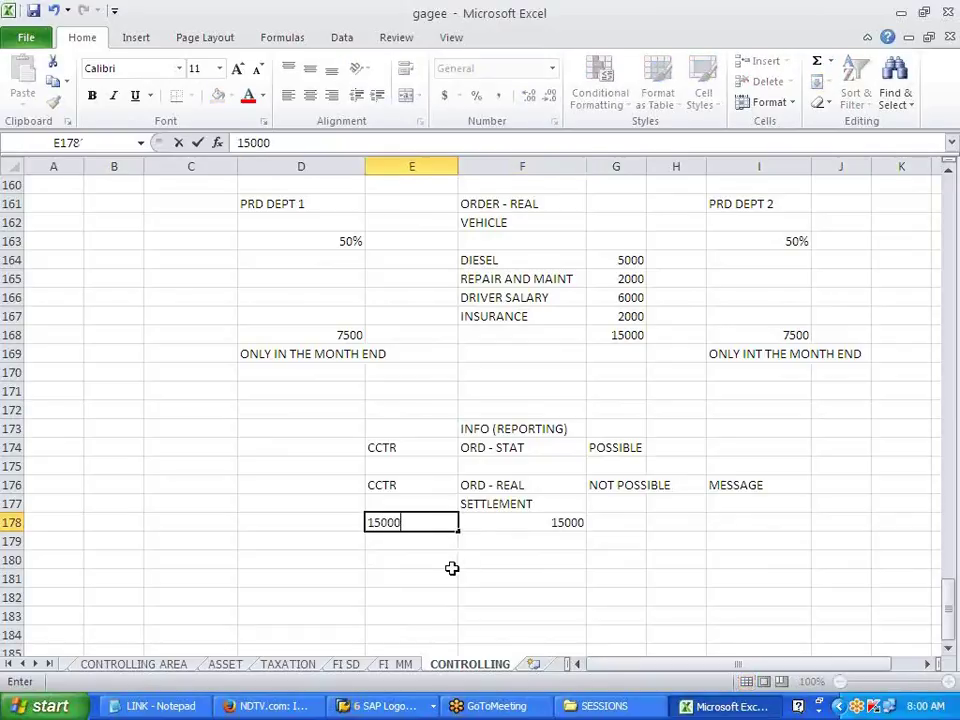
left_click(453, 566)
Step: Enter the transaction code F-02 in D176, beside the CCTR and ORD - REAL case
left_click(308, 490)
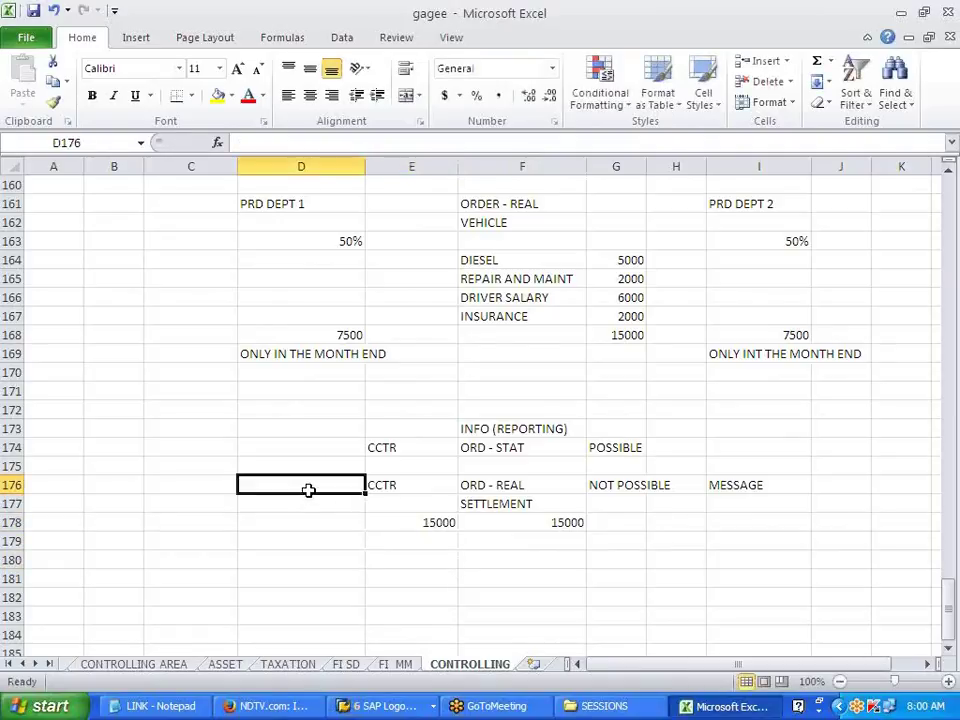
type("F-02")
left_click(354, 559)
Step: Compare the CCTR and ORD - REAL entries in row 176 and their amounts in row 178
left_click(379, 486)
left_click(474, 485)
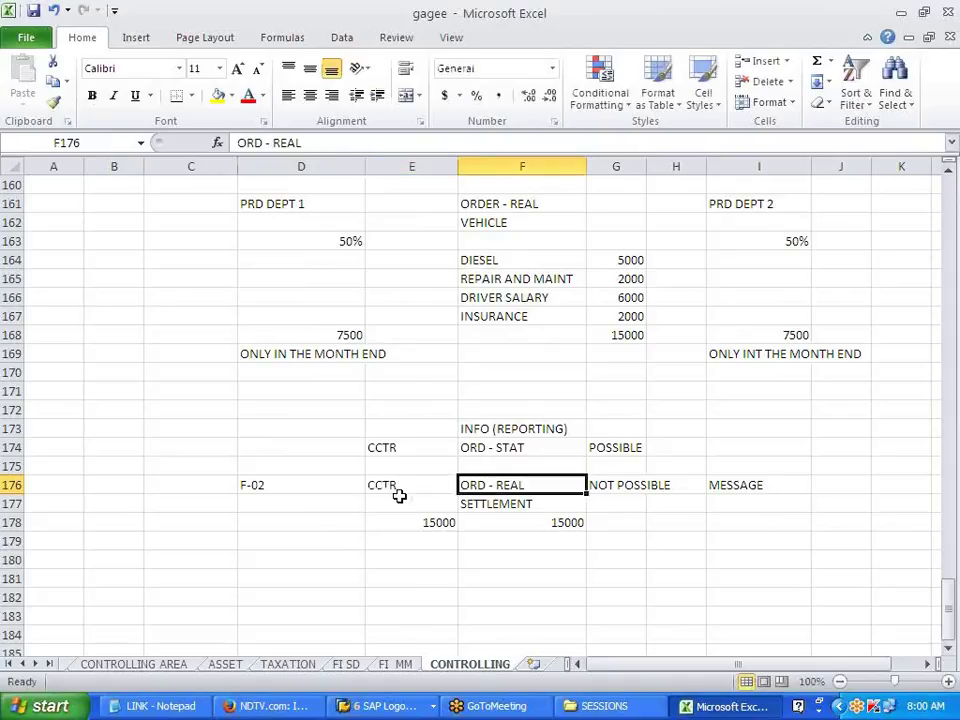
left_click(453, 524)
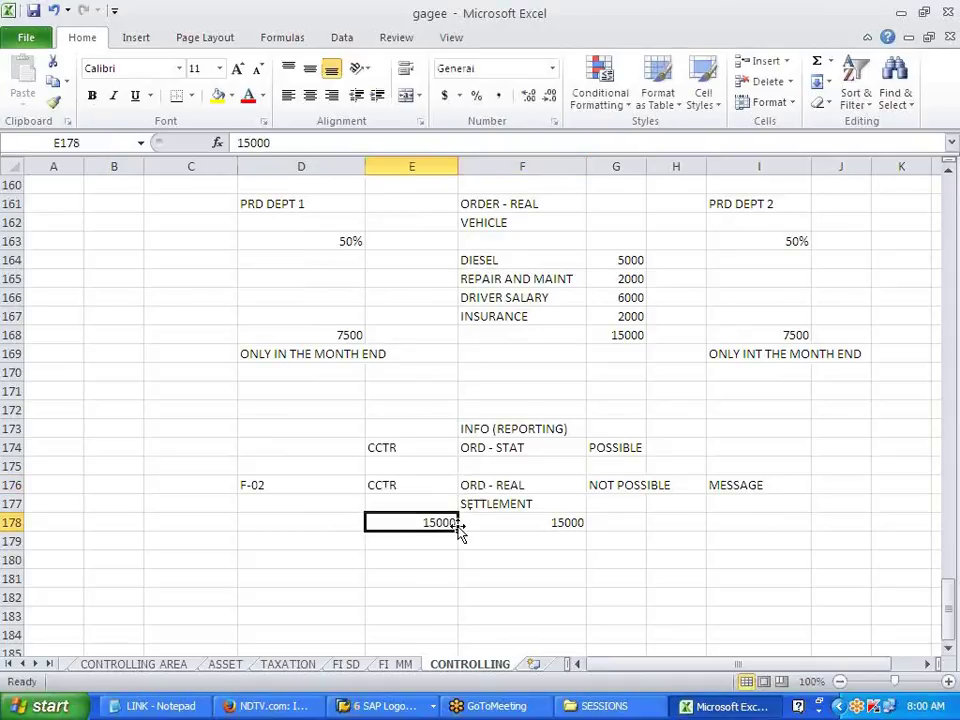
left_click(529, 531)
left_click(440, 525)
left_click(527, 533)
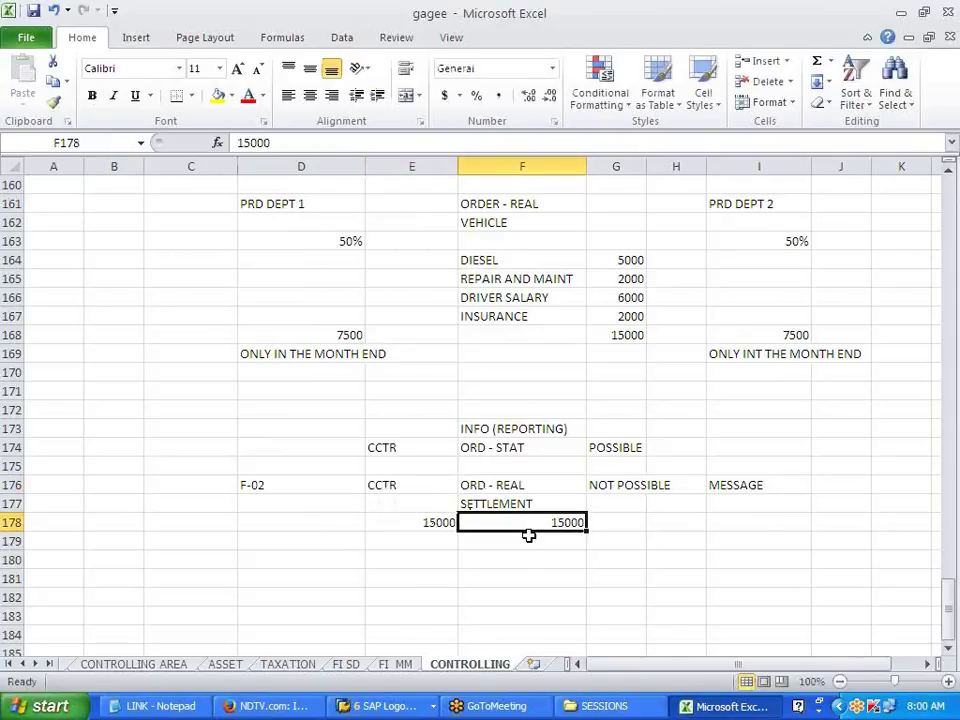
Step: Enter a second amount of 15000 in E179 and check it together with the cost center amount in E178
left_click(431, 540)
type("15000")
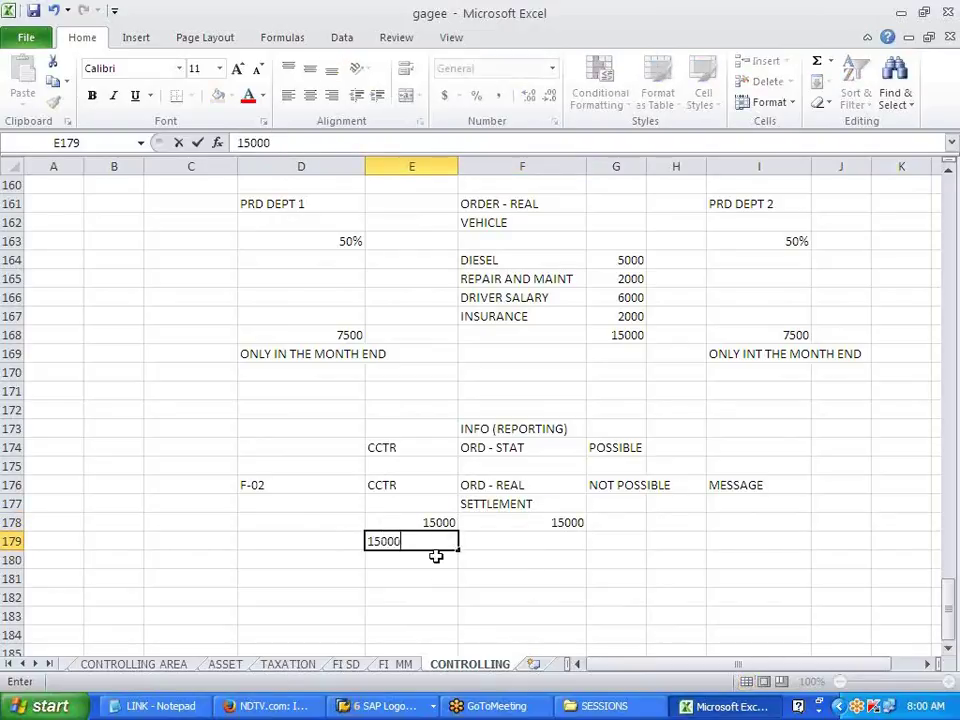
left_click(439, 579)
left_click_drag(424, 525, 421, 537)
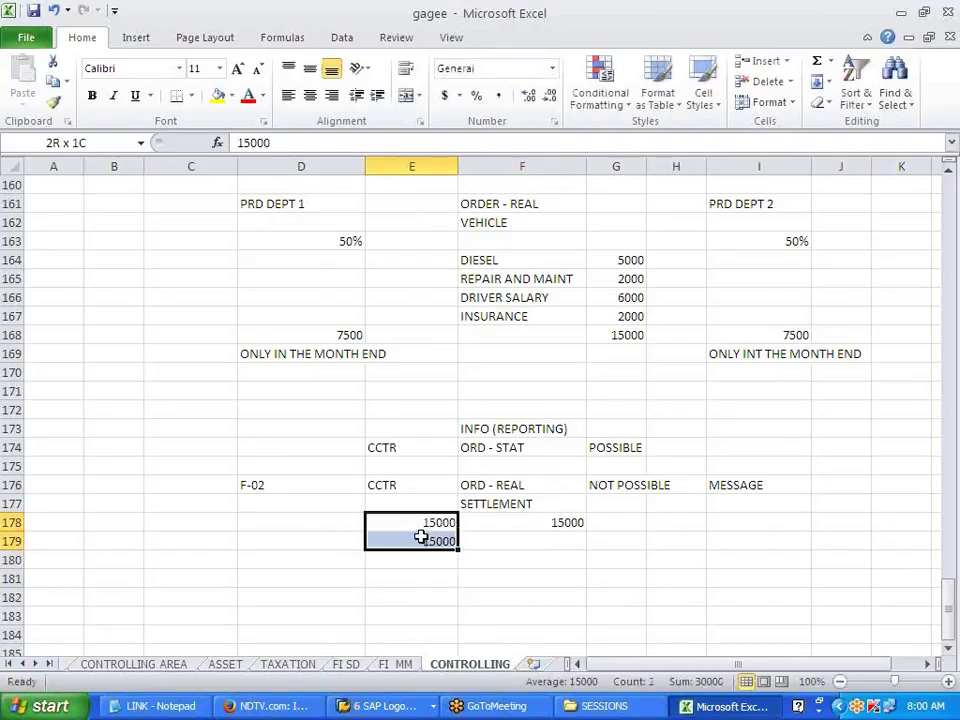
left_click(552, 629)
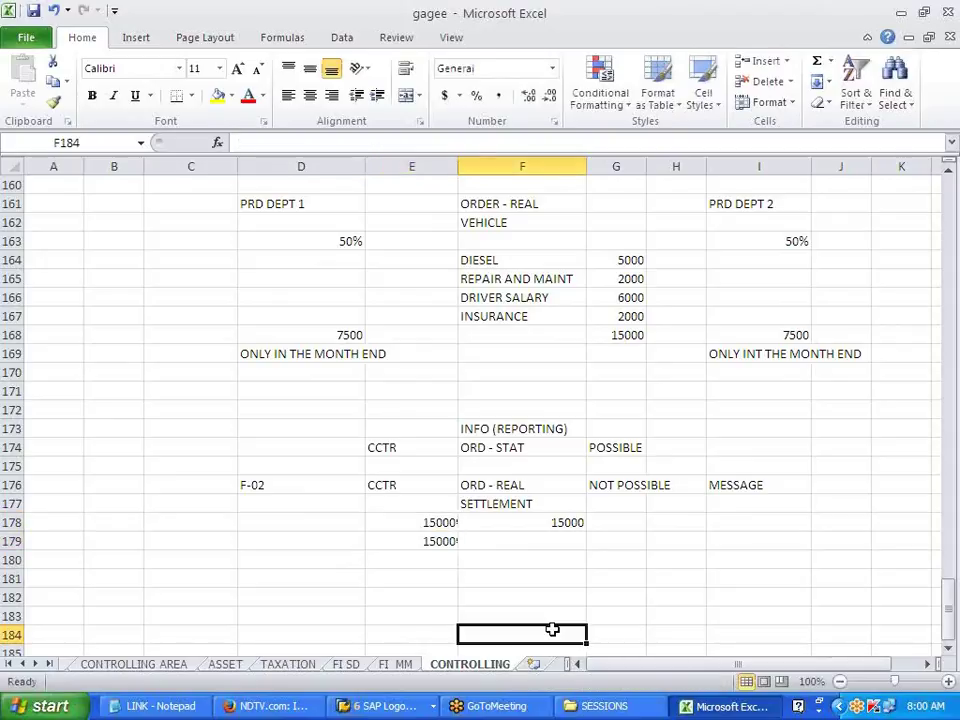
Step: Clear the example amounts from E178:F179
left_click_drag(419, 528, 546, 534)
key("Delete")
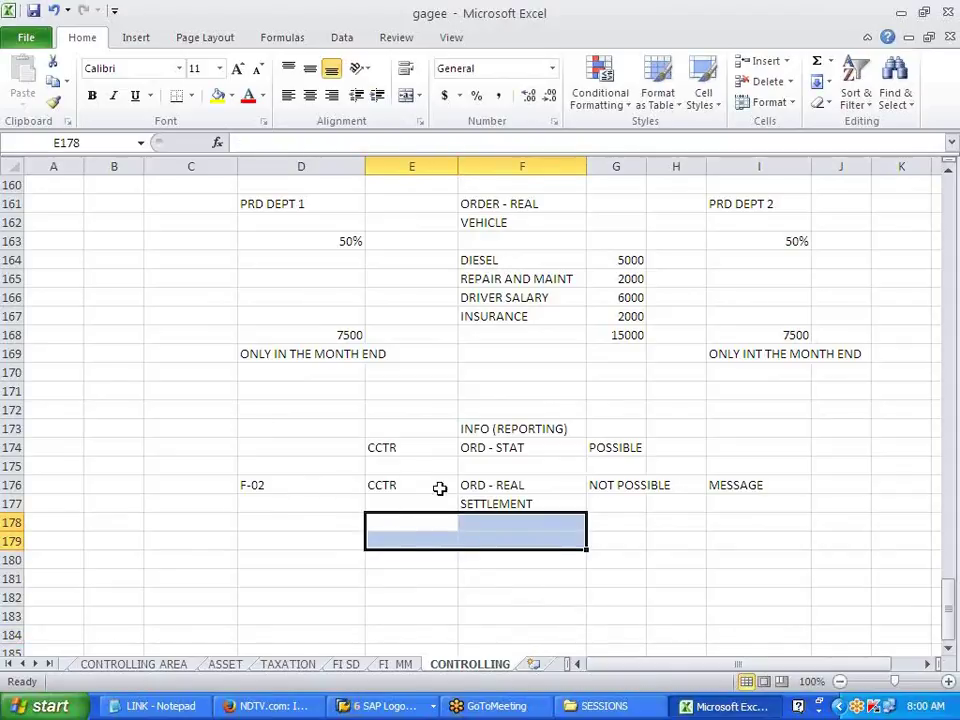
left_click(636, 615)
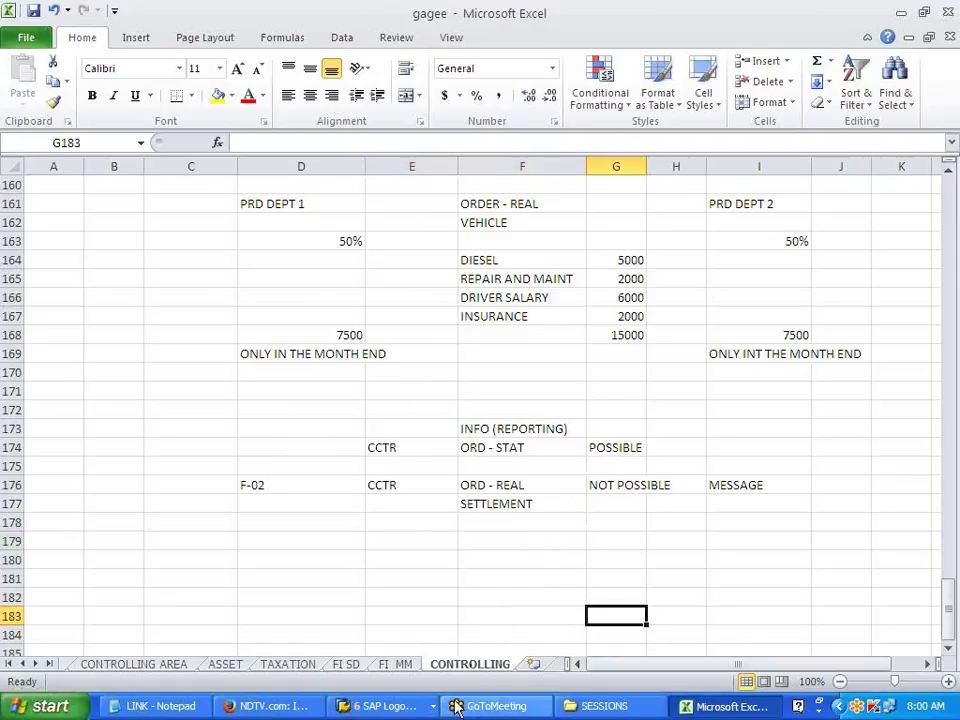
Step: Switch to the SAP Display IMG session, open the Order Types overview, and start a new order type with order category 01
left_click(396, 707)
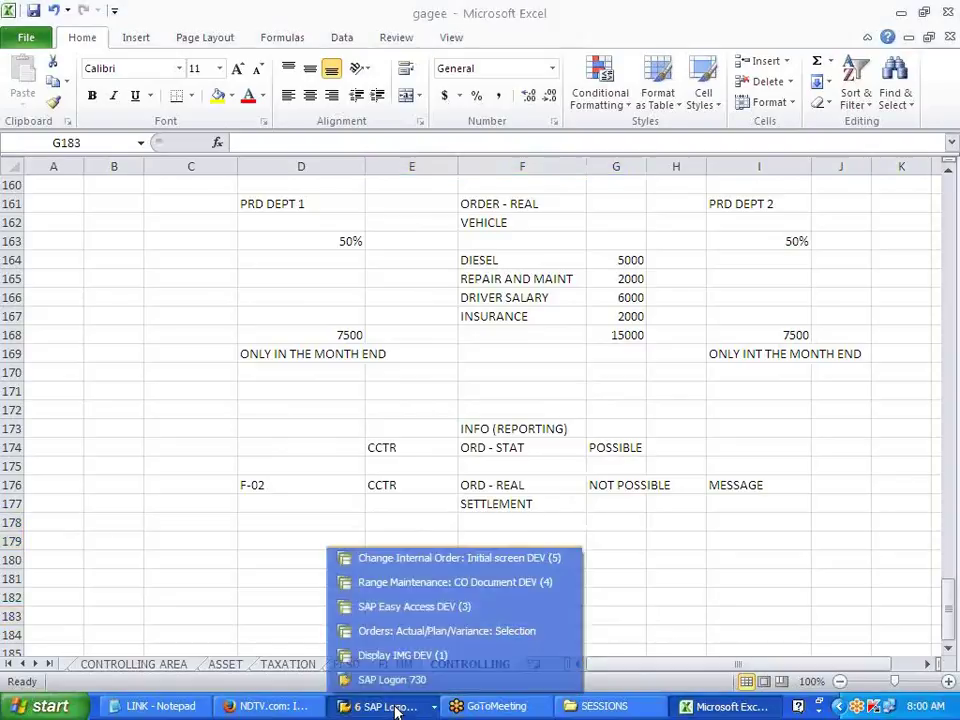
left_click(455, 656)
left_click(140, 440)
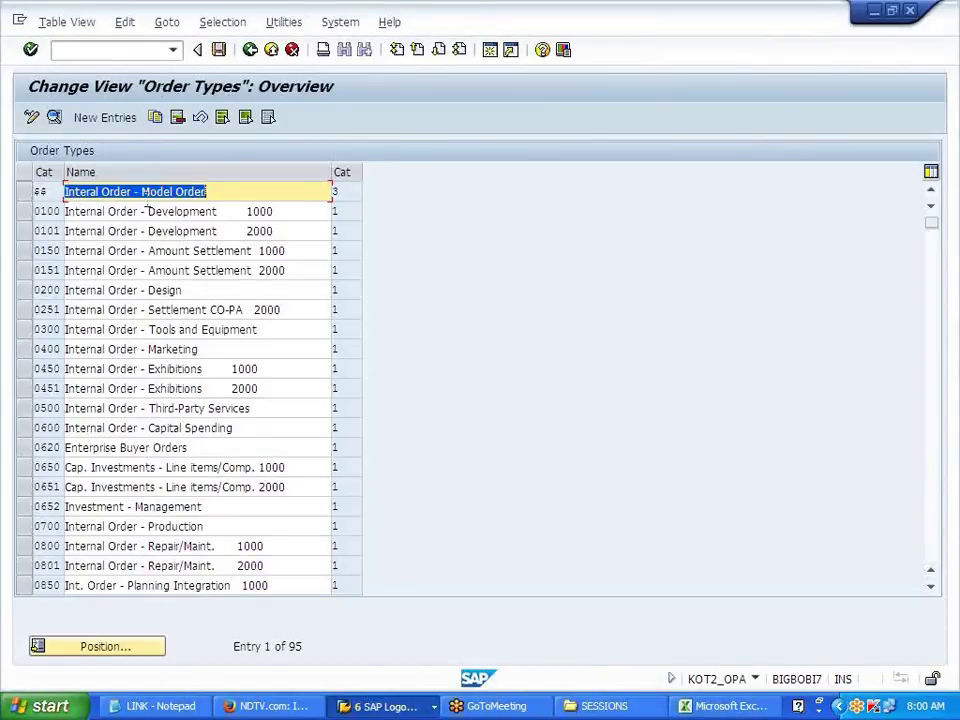
left_click(110, 117)
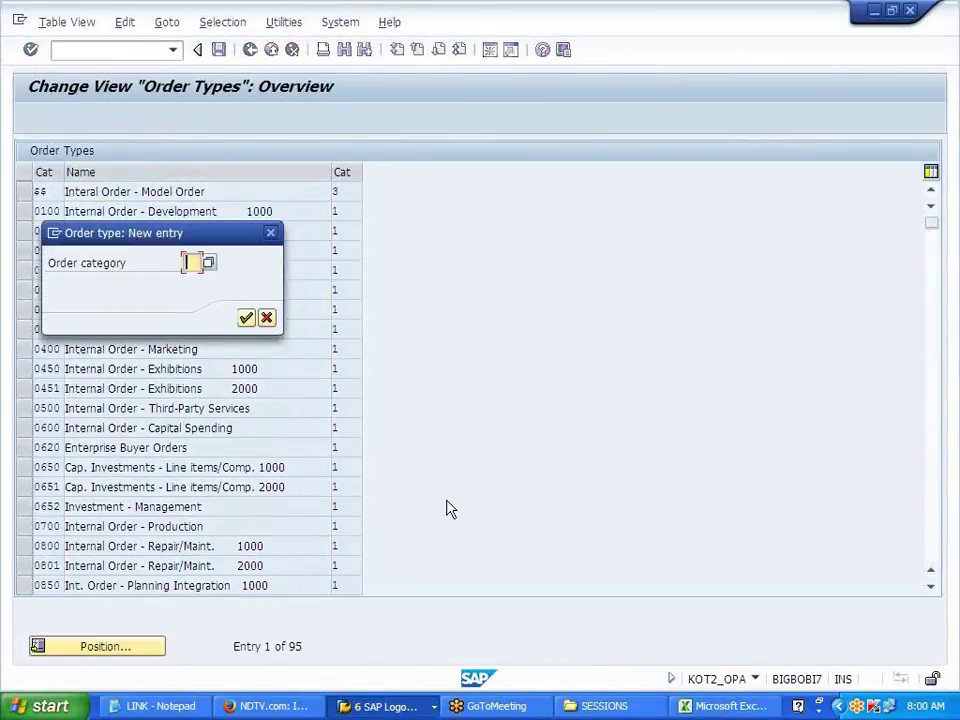
type("01")
key("Return")
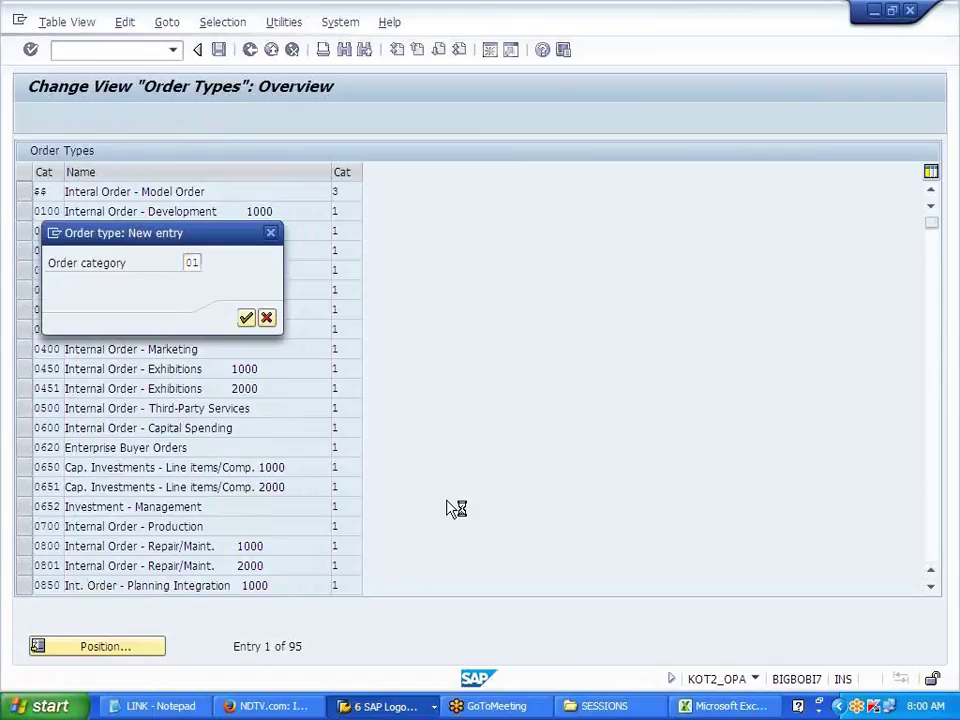
Step: Enter order type J701 with the name ORDER TYPE -- VEHICLE SETTLEMENT
type("J7")
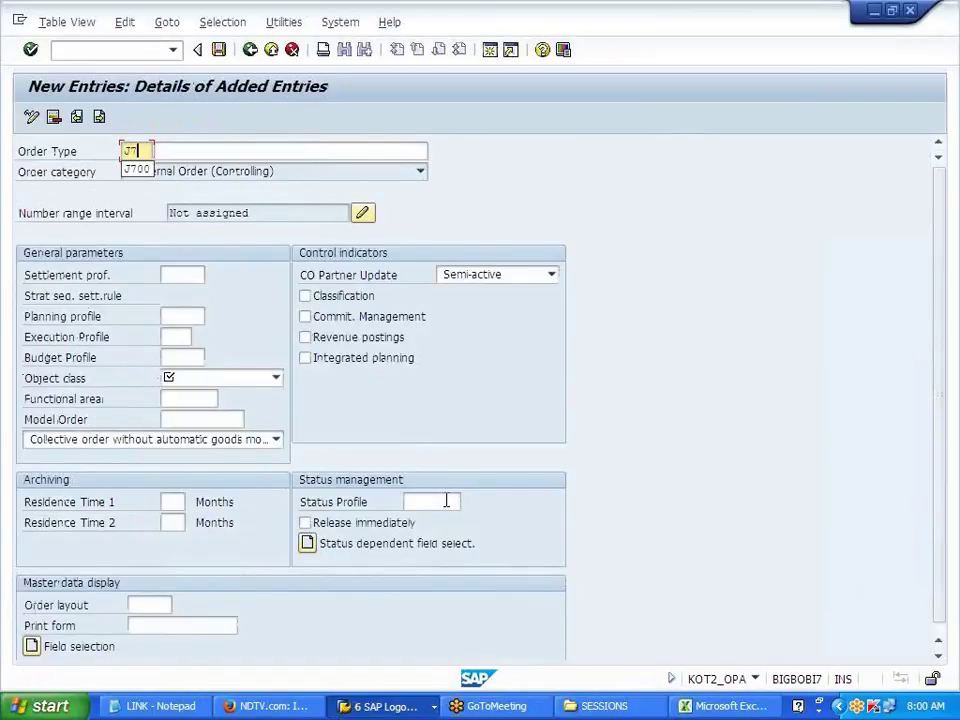
type("01")
key("Tab")
type("O")
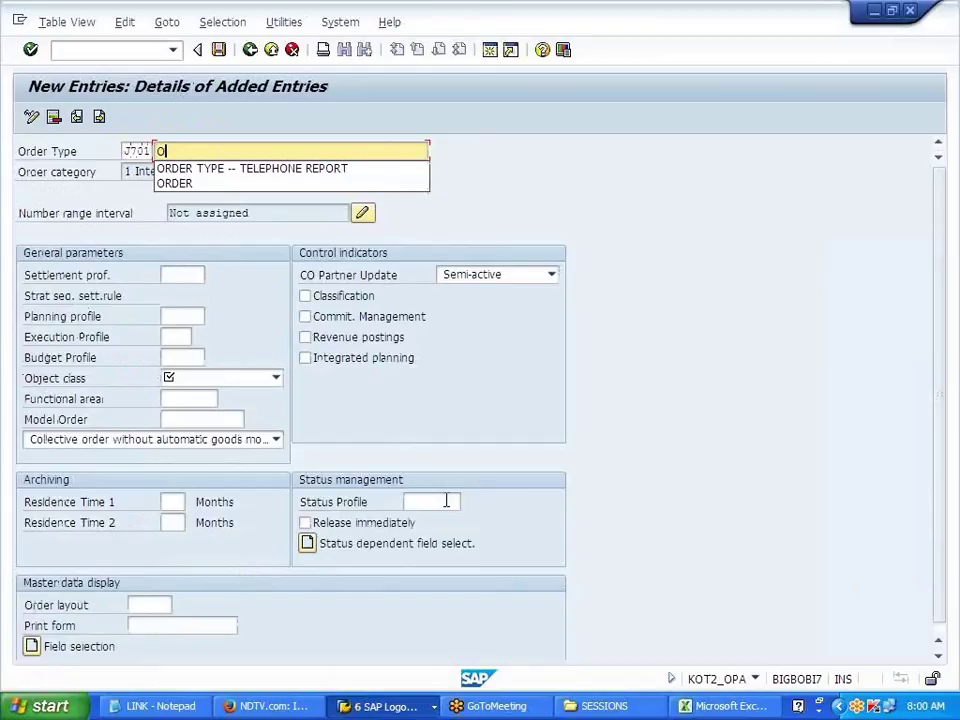
type("RDE")
key("Down")
key("BackSpace")
key("BackSpace")
key("BackSpace")
key("BackSpace")
key("BackSpace")
key("BackSpace")
key("BackSpace")
key("BackSpace")
key("BackSpace")
key("BackSpace")
key("BackSpace")
key("BackSpace")
key("BackSpace")
key("BackSpace")
key("BackSpace")
key("BackSpace")
type("V")
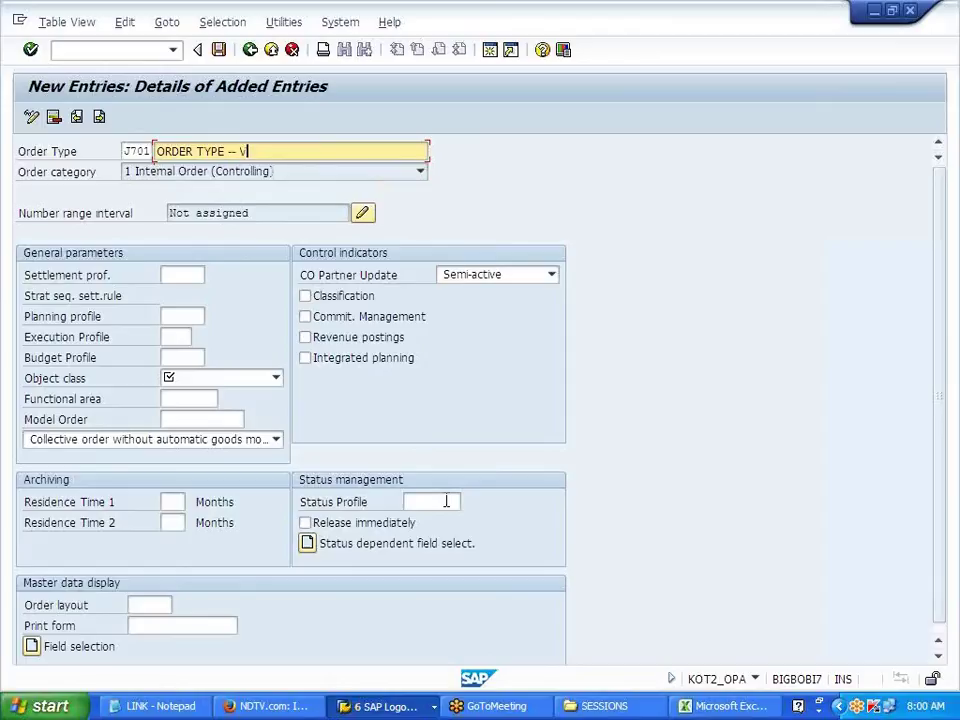
type("EHICLE SETTLEMENT")
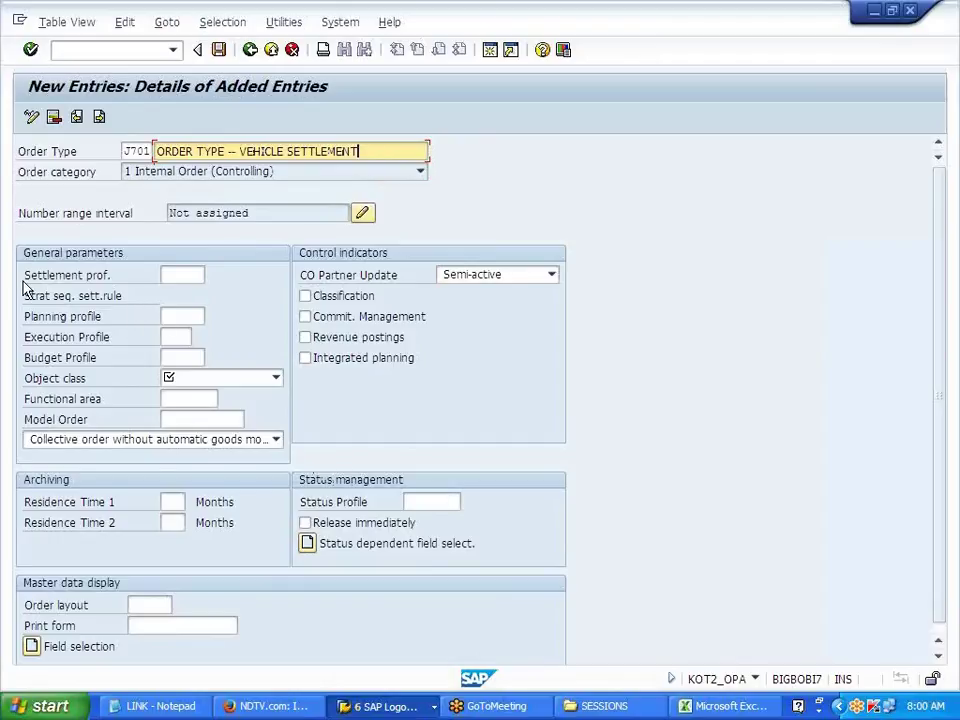
Step: Set object class OCOST Overhead, both residence times to 3 months, and activate immediate release for order type J701
left_click(120, 281)
left_click(121, 276)
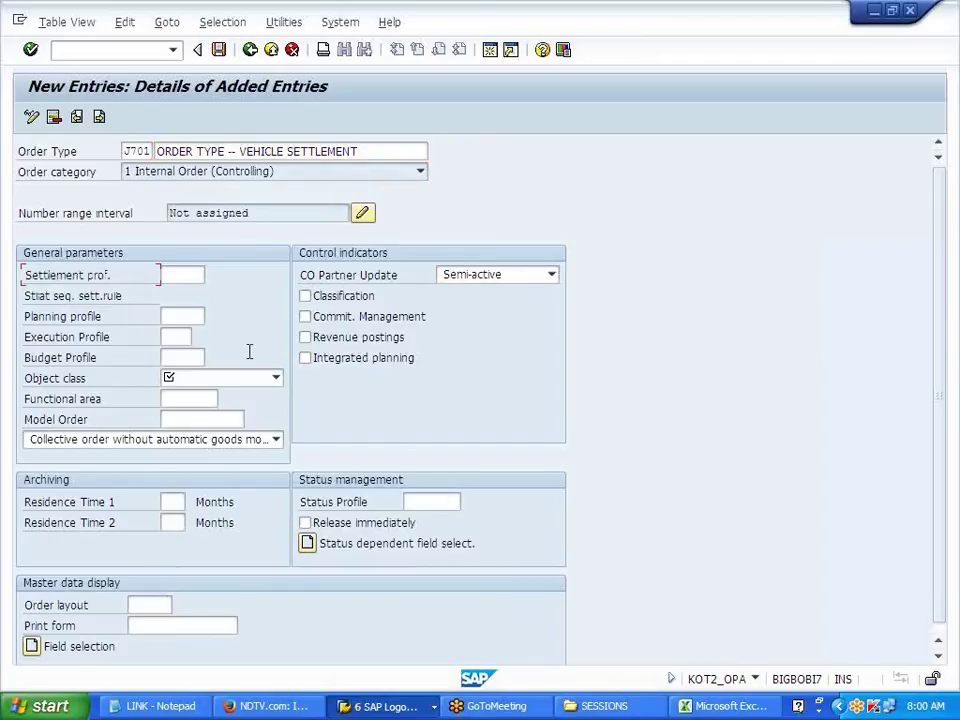
left_click(274, 381)
left_click(240, 409)
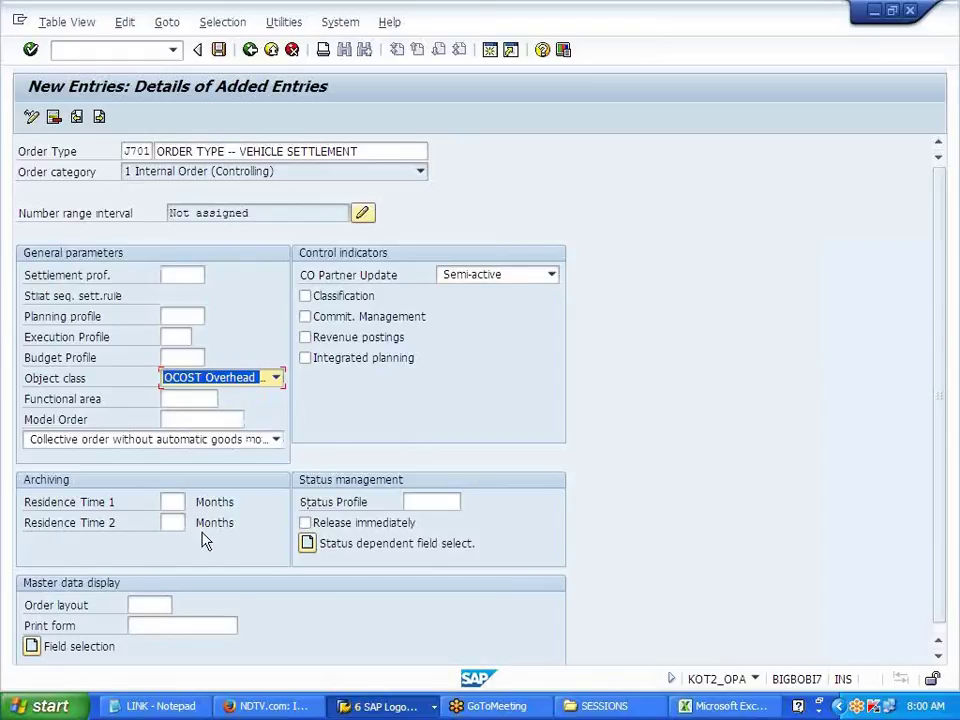
left_click(170, 502)
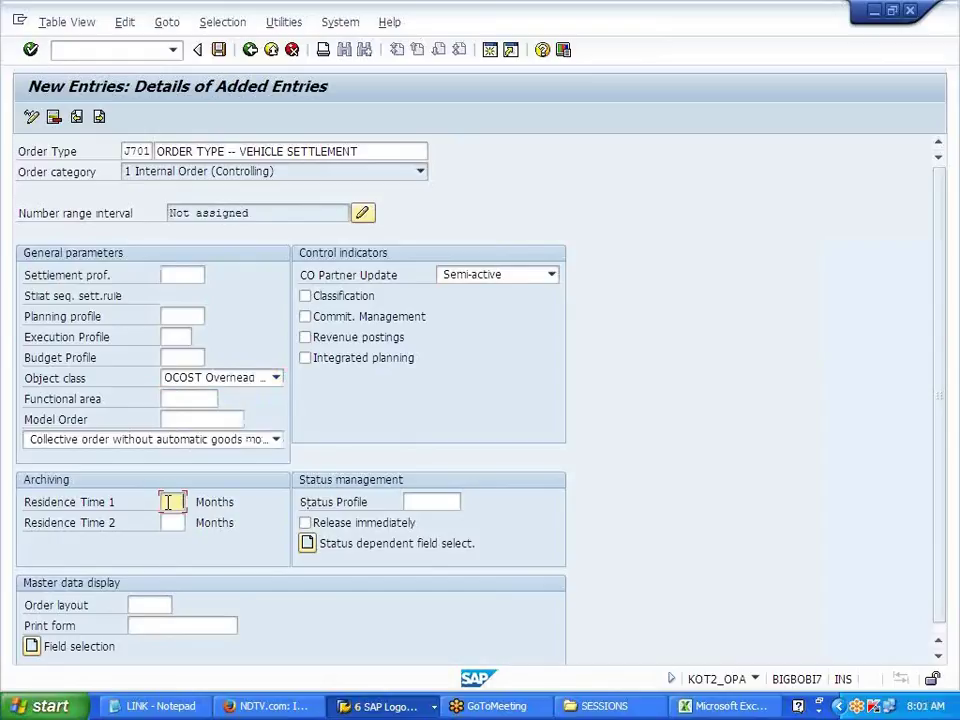
type("3")
left_click(169, 522)
left_click(407, 502)
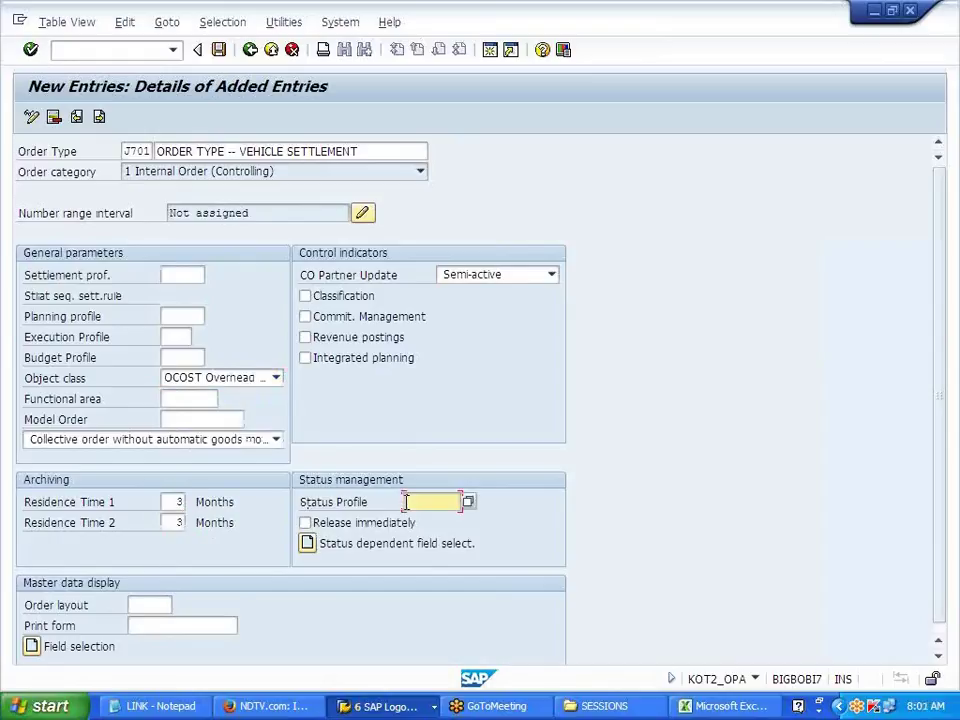
left_click(370, 522)
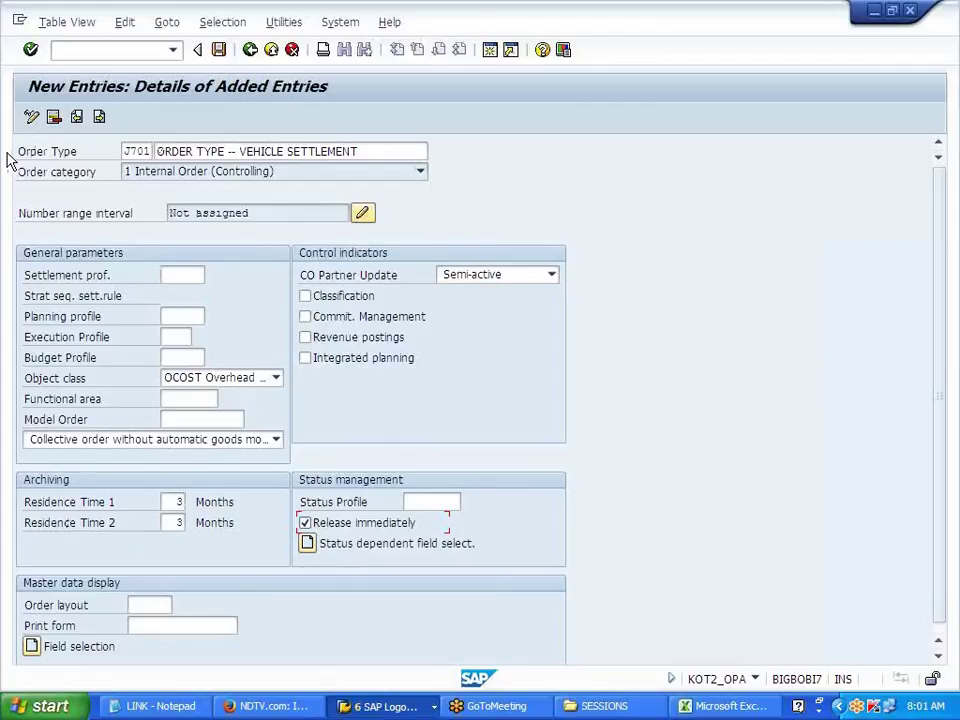
Step: Save order type J701 under customizing request DEVK900045, accepting the number range notice
left_click_drag(25, 152, 455, 156)
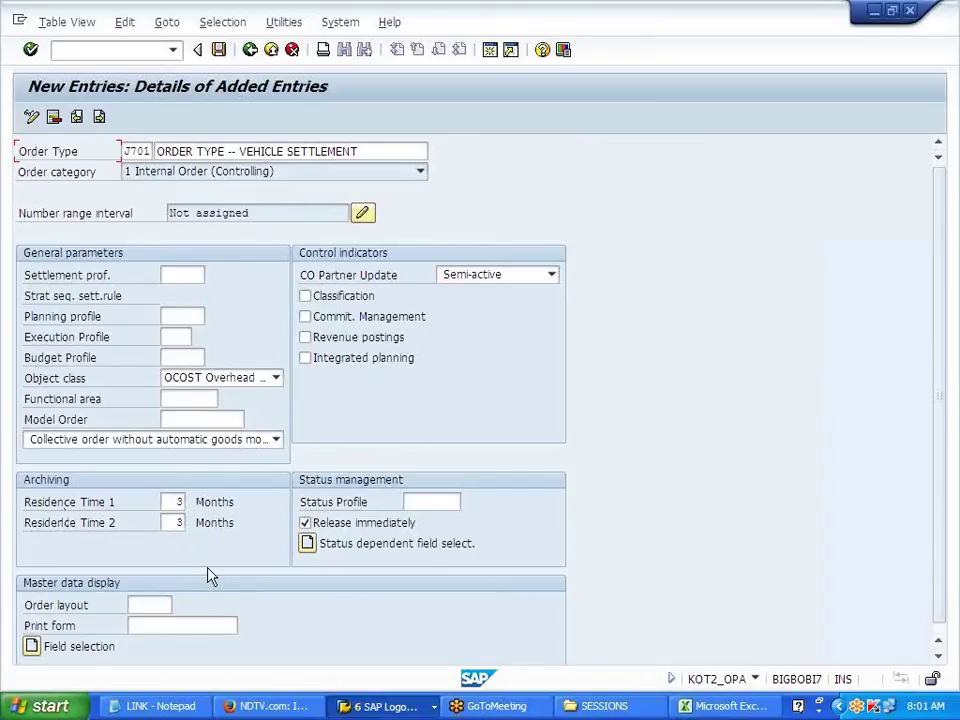
left_click(221, 55)
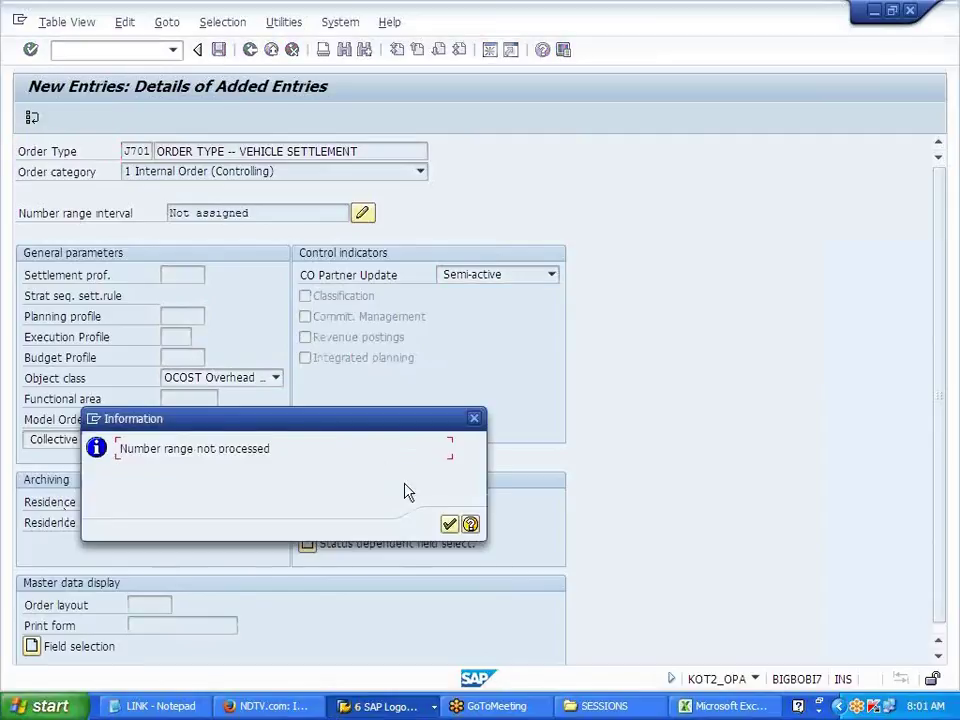
left_click(449, 526)
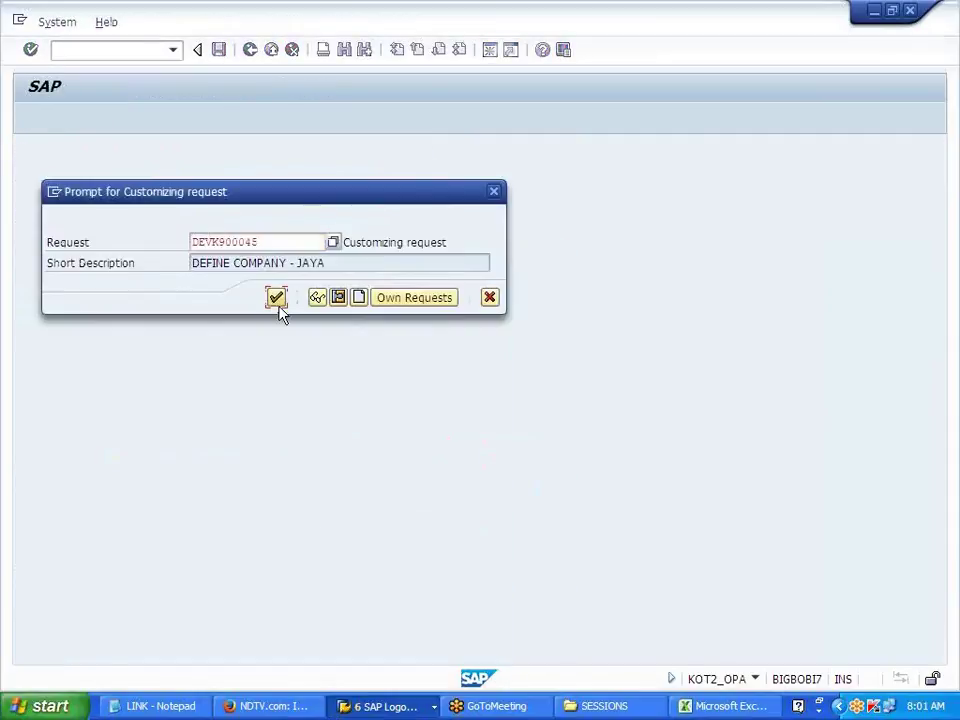
left_click(277, 299)
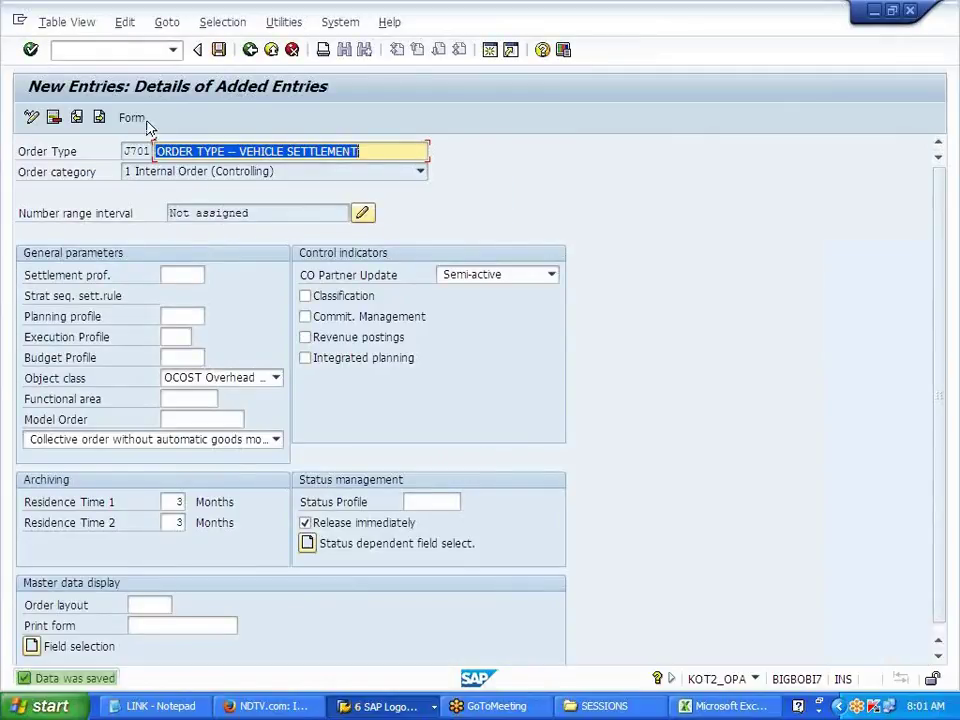
Step: Assign order type J701 to the number range group Design 200000 - 299999, save, and return to the Display IMG structure
left_click(363, 219)
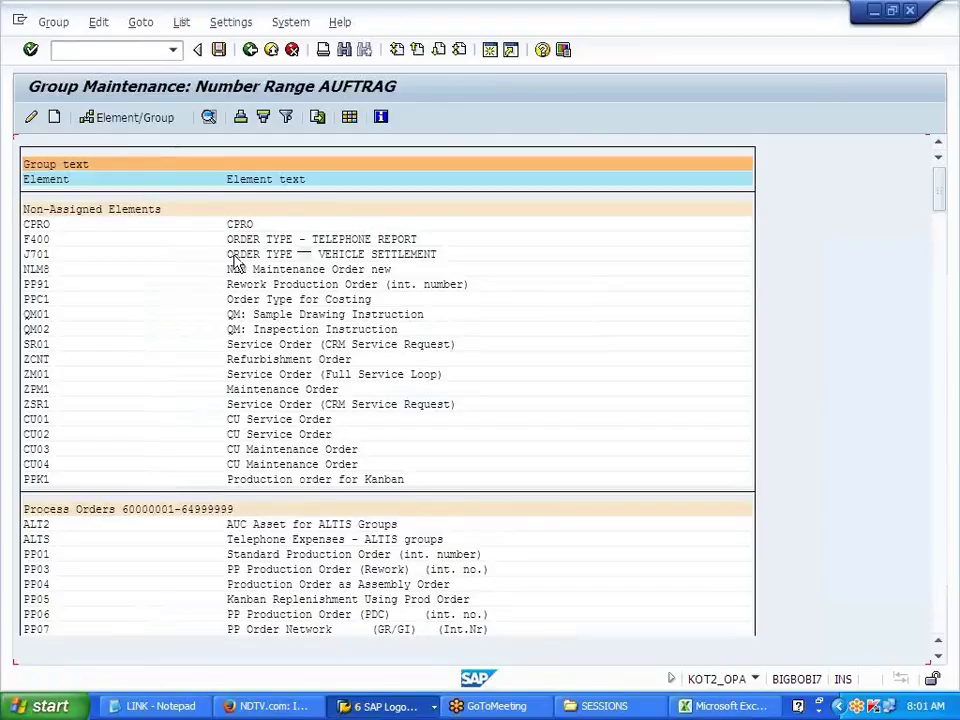
left_click(256, 256)
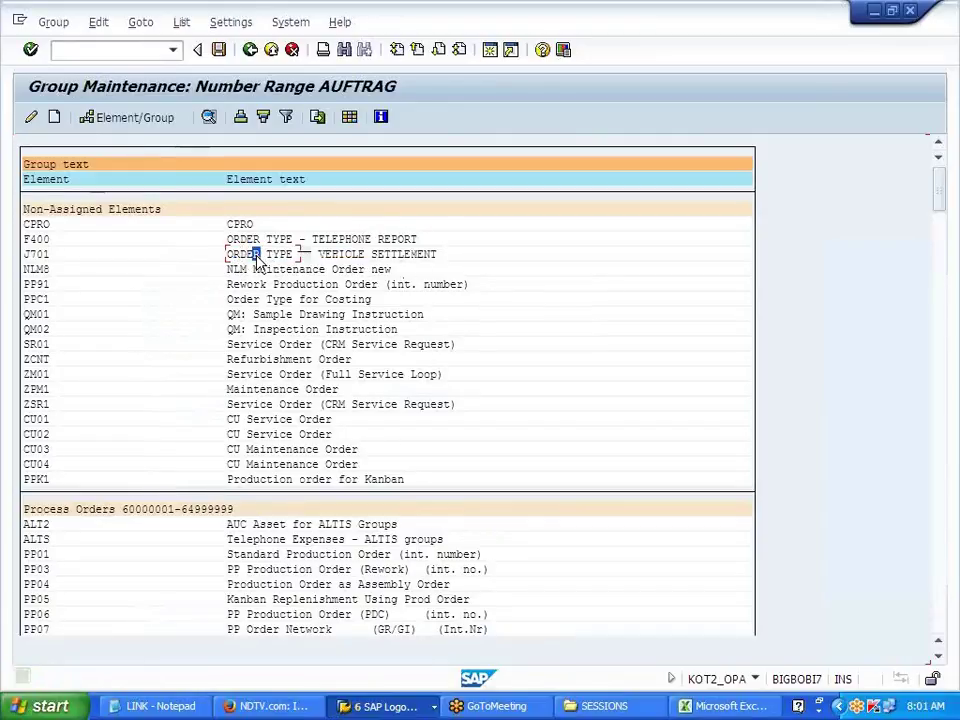
left_click(146, 120)
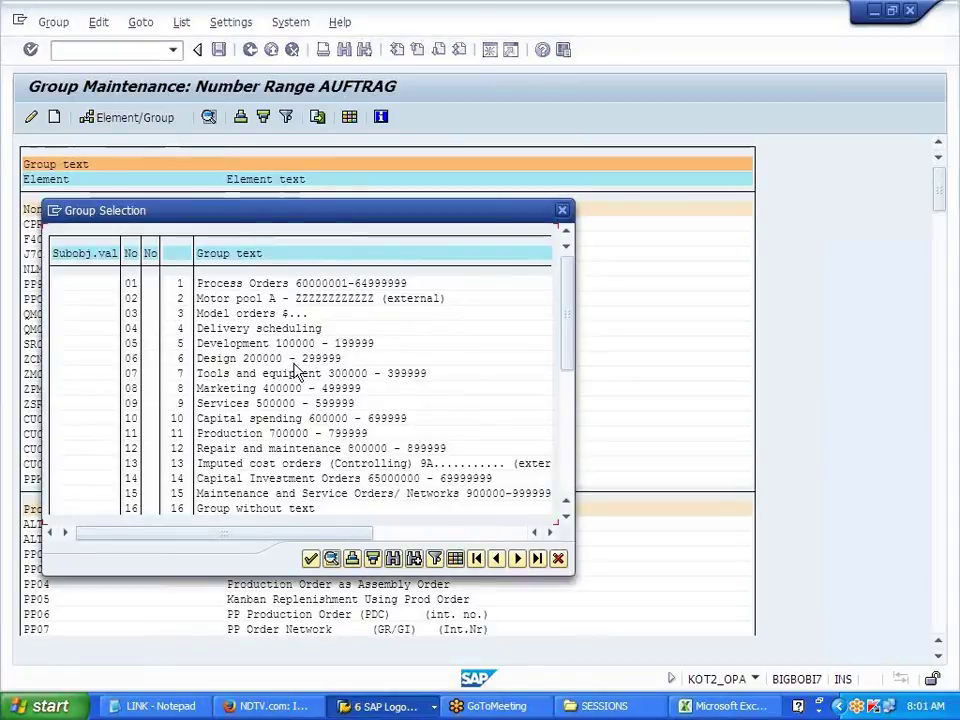
double_click(319, 357)
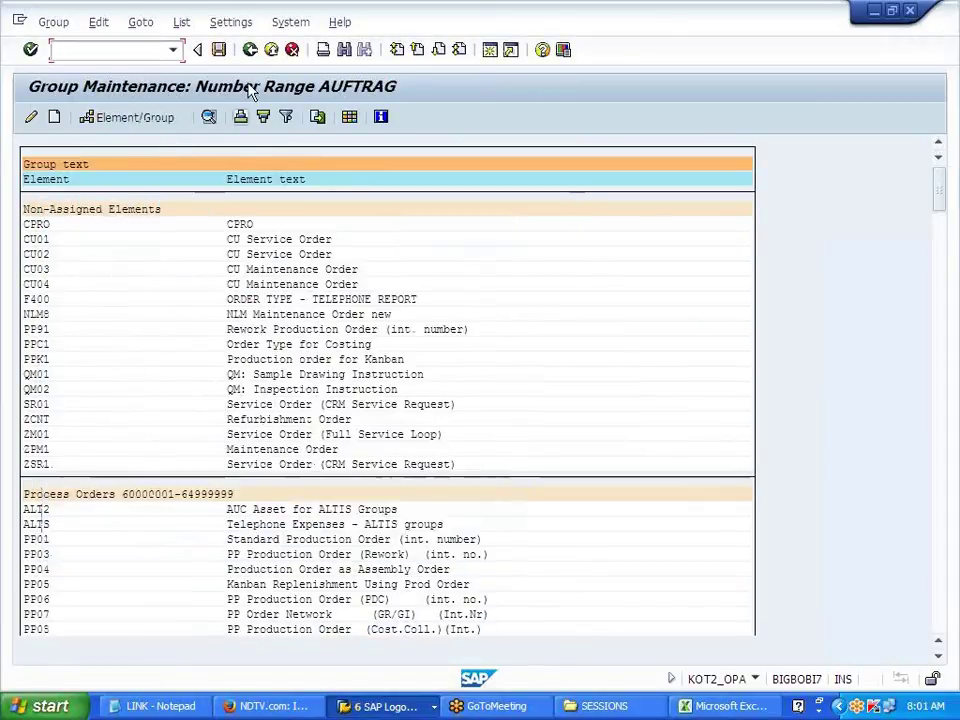
left_click(219, 50)
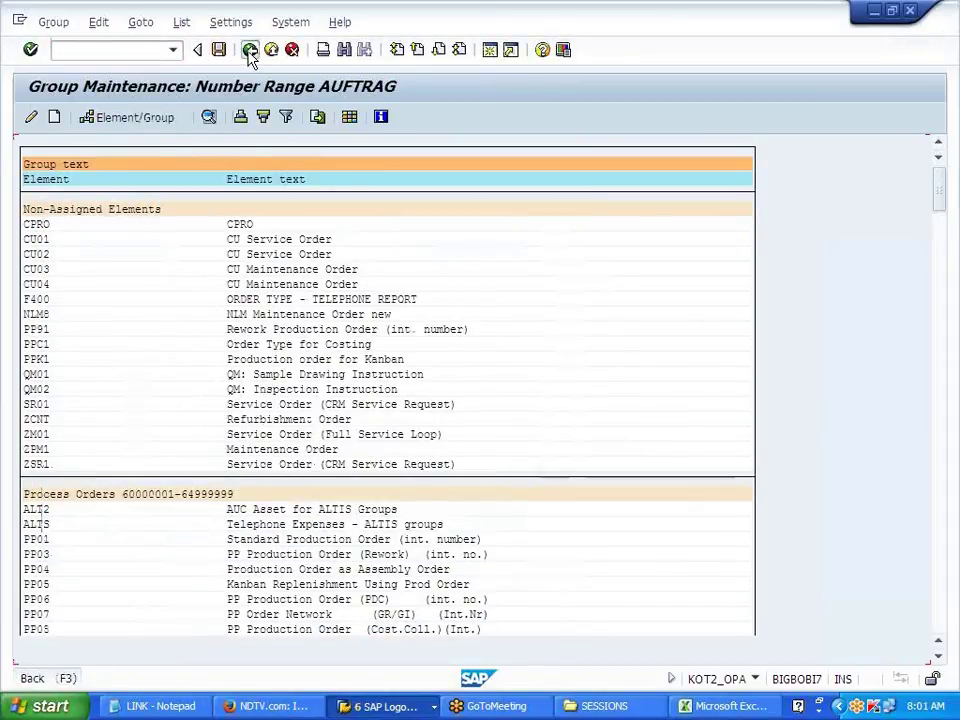
left_click(249, 53)
left_click(249, 51)
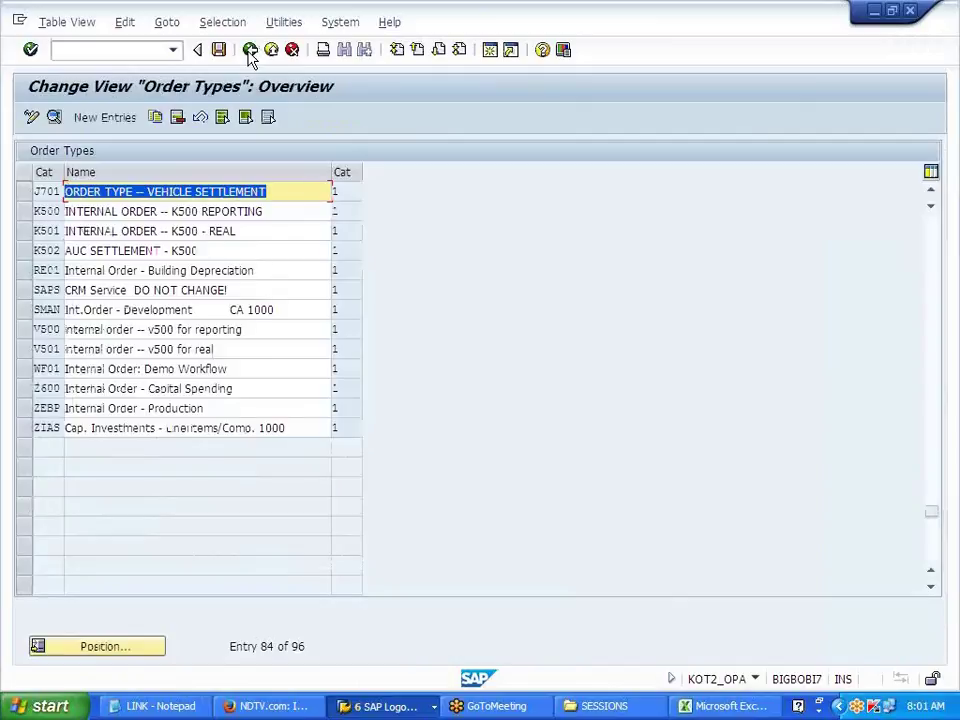
left_click(249, 51)
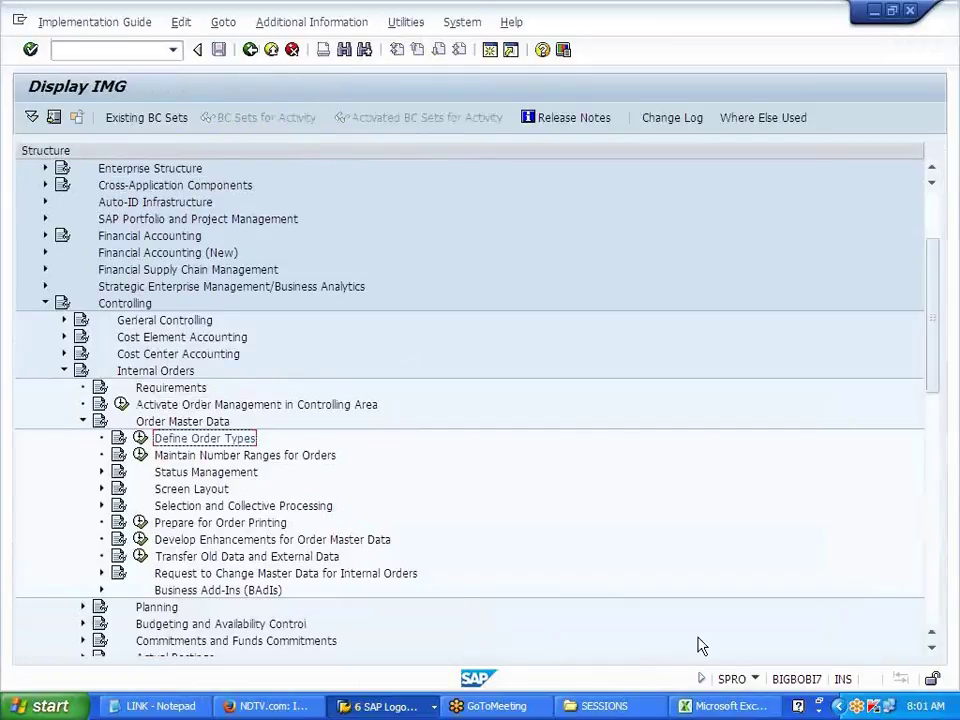
Step: Switch to the SAP Easy Access session and open central G/L account maintenance with transaction FS00
scroll(468, 607, "down", 1)
scroll(466, 605, "down", 3)
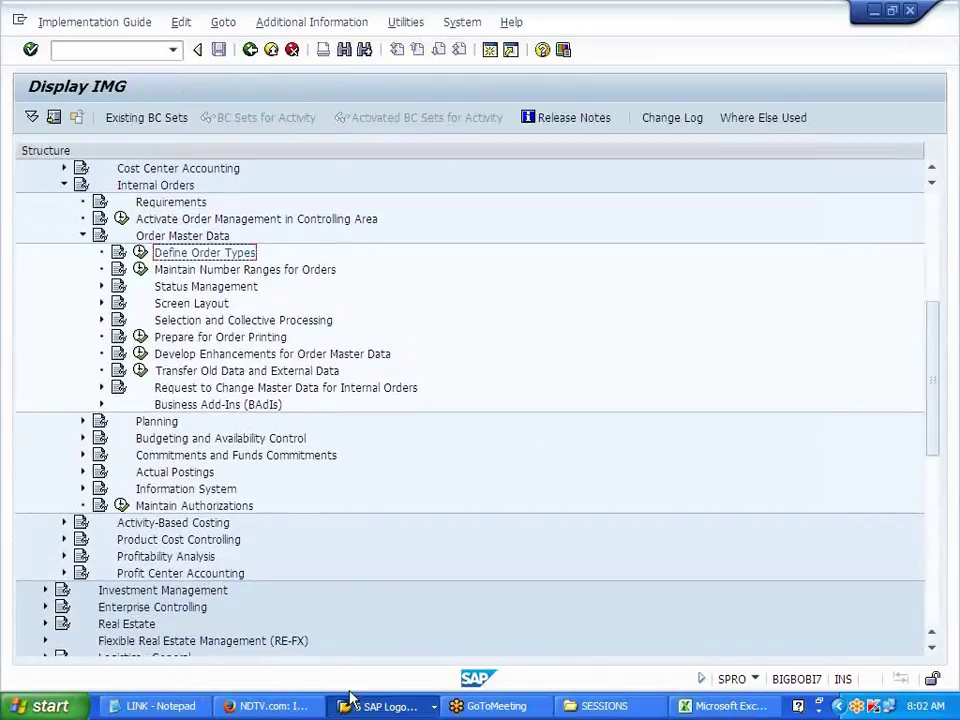
left_click(360, 708)
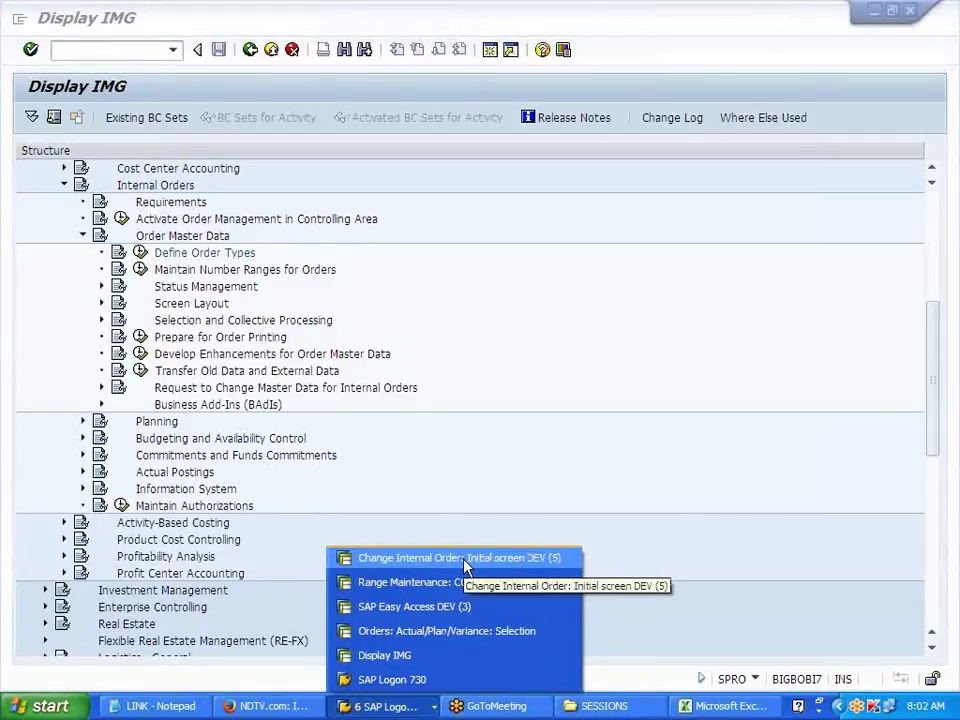
left_click(437, 620)
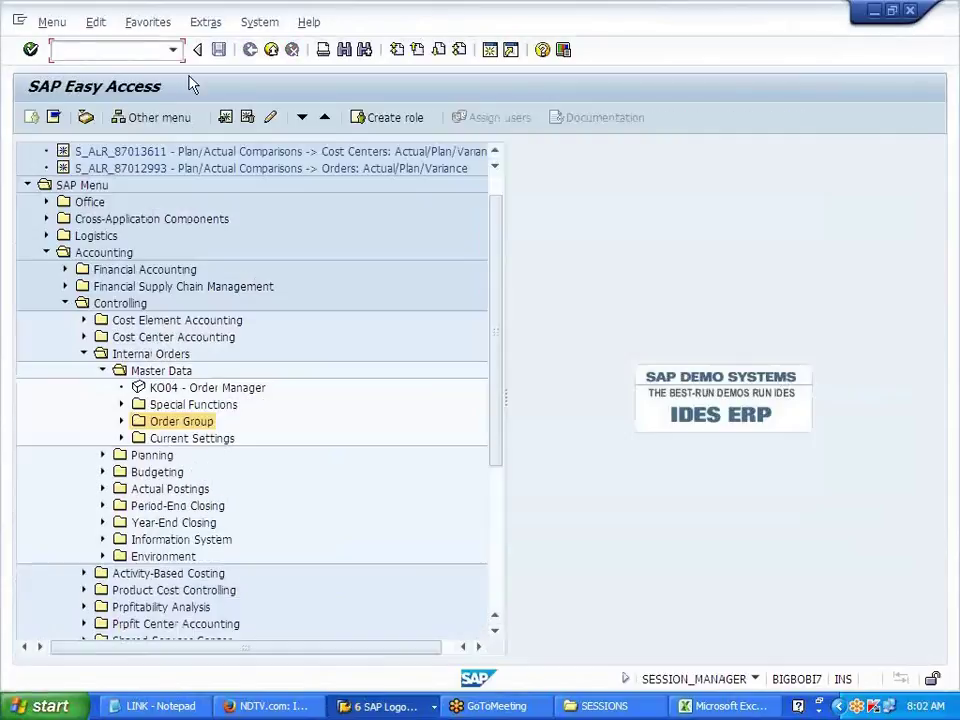
type("FS00")
key("Return")
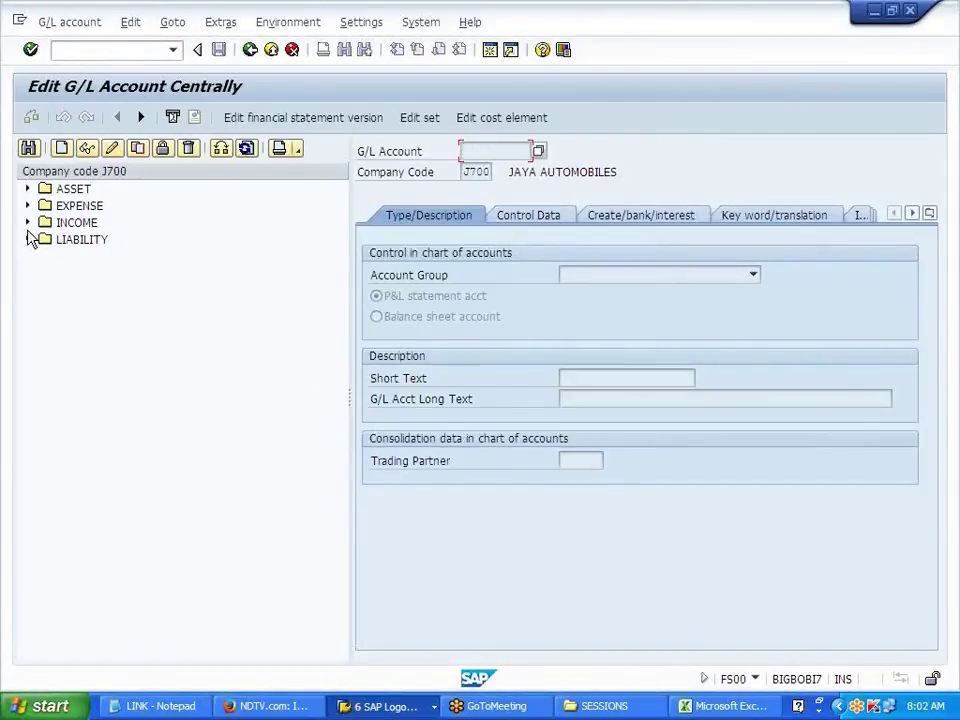
Step: Expand the expense accounts of company code J700 and copy account 406002 DIESEL to new G/L account 406004
left_click(27, 206)
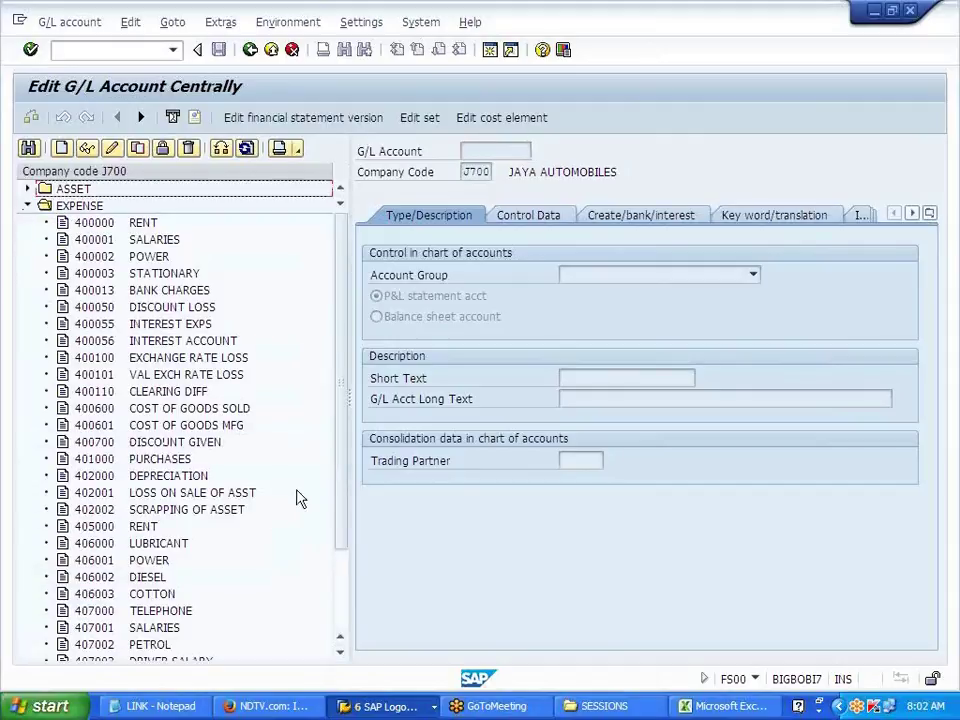
scroll(334, 514, "down", 3)
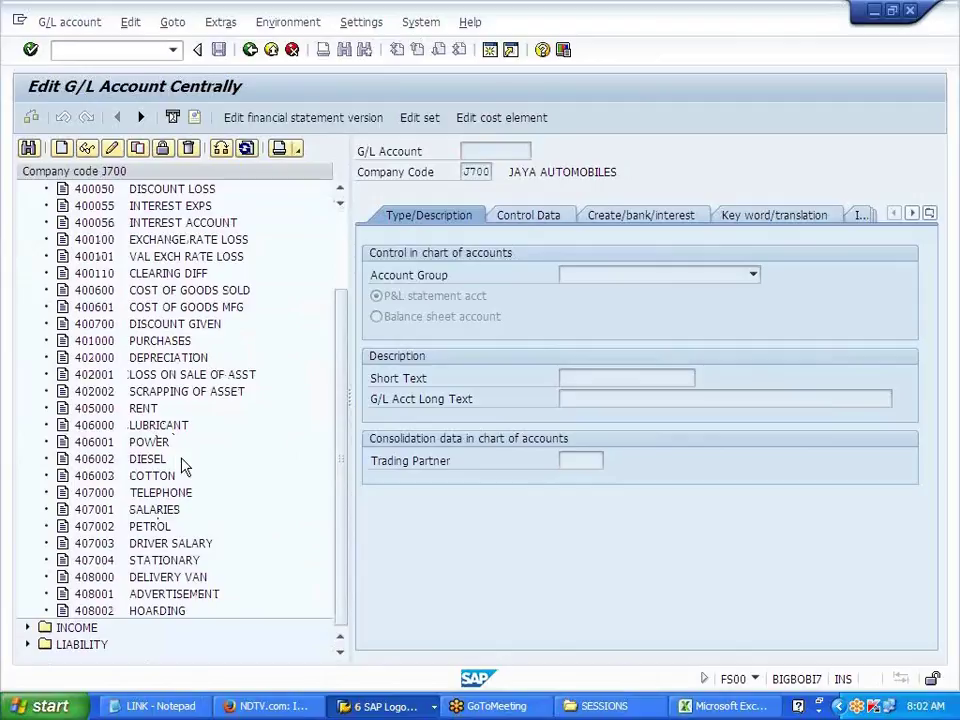
left_click(148, 461)
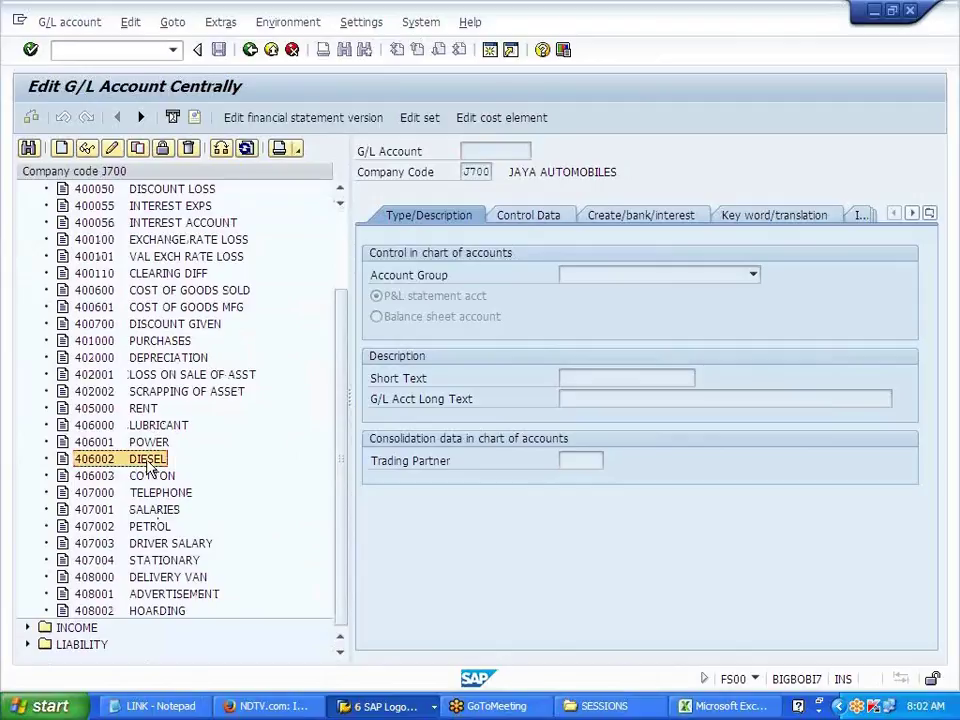
left_click(160, 510)
left_click(168, 541)
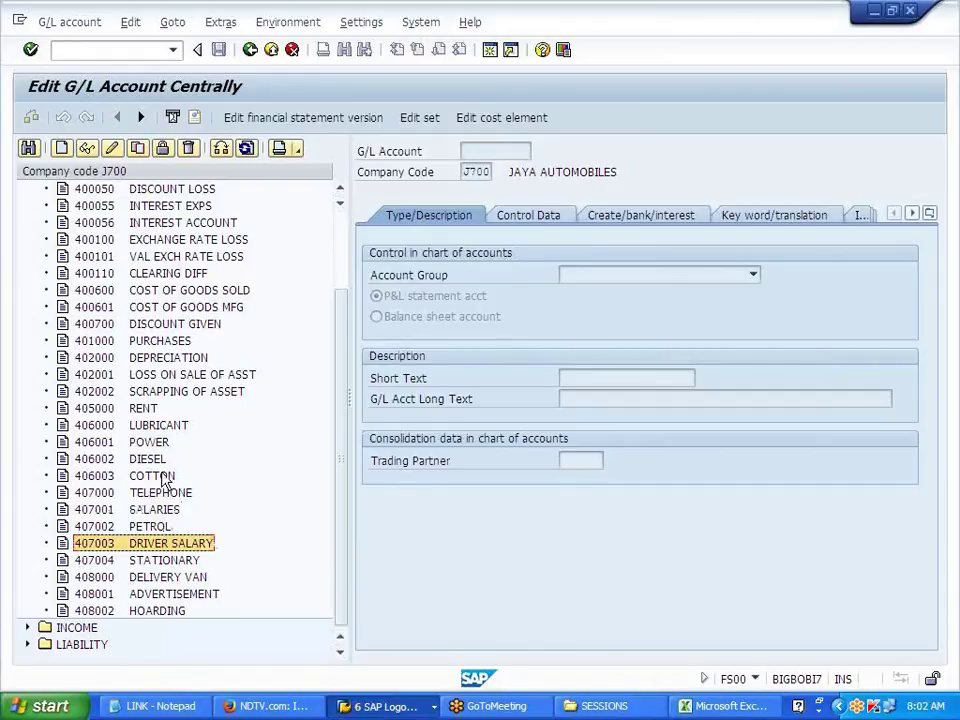
left_click(158, 462)
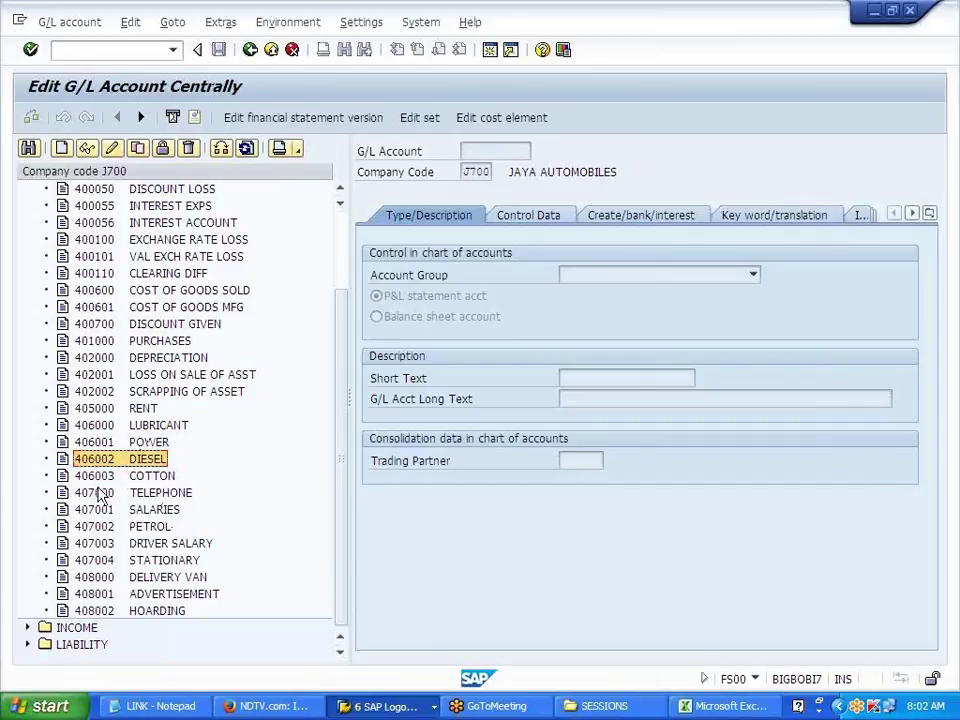
left_click(137, 149)
left_click(246, 297)
key("BackSpace")
type("406004")
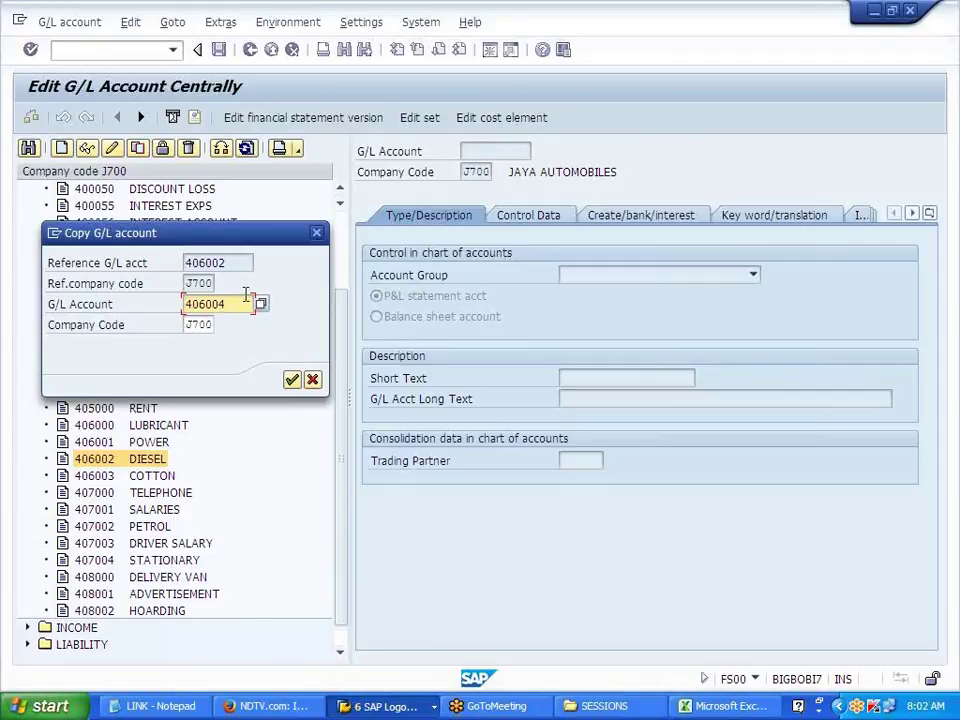
key("Return")
Step: Set the short text of G/L account 406004 to REPAIR AND MAINT, clear the long text, and save the account
left_click(656, 396)
key("BackSpace")
key("BackSpace")
key("BackSpace")
key("BackSpace")
key("BackSpace")
type("REPA")
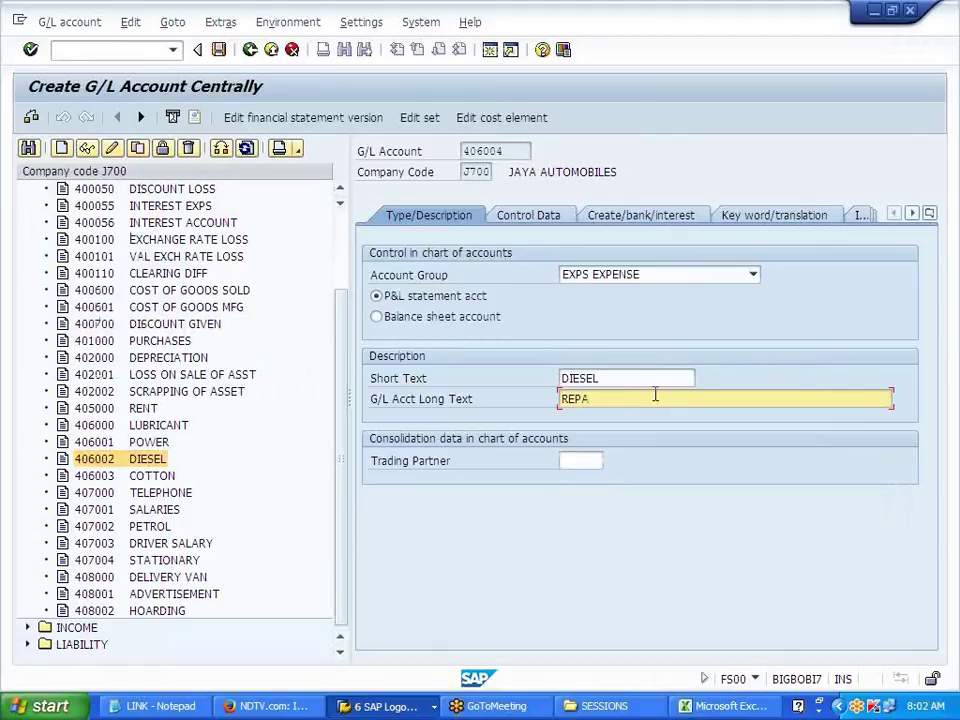
key("shift+Tab")
key("BackSpace")
key("BackSpace")
key("BackSpace")
key("BackSpace")
key("BackSpace")
key("BackSpace")
type("REPAIR AND MAINT")
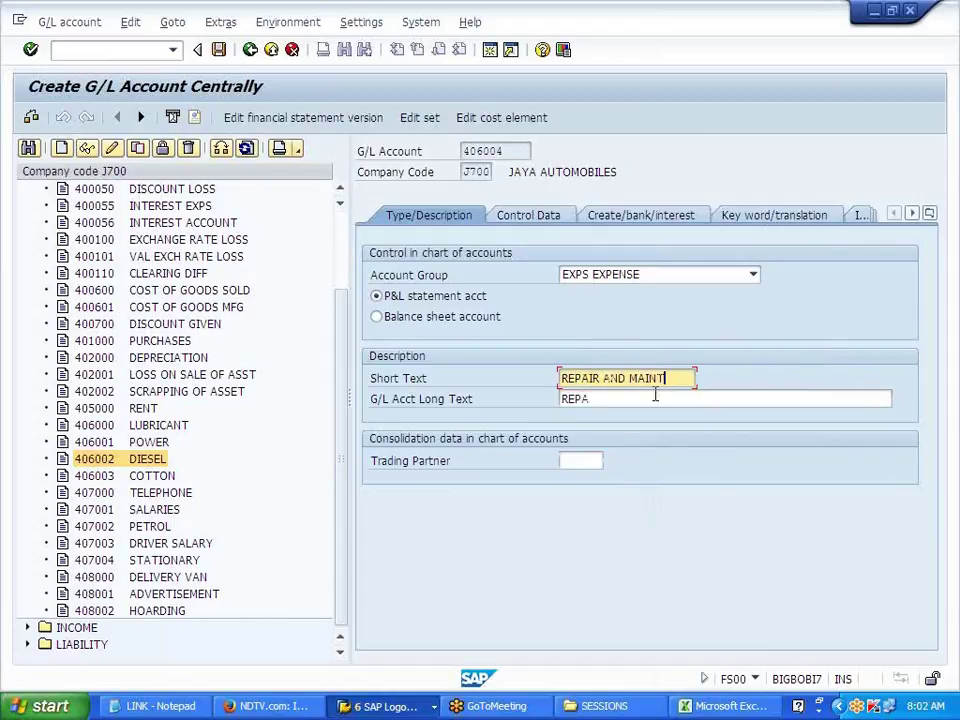
key("Tab")
key("BackSpace")
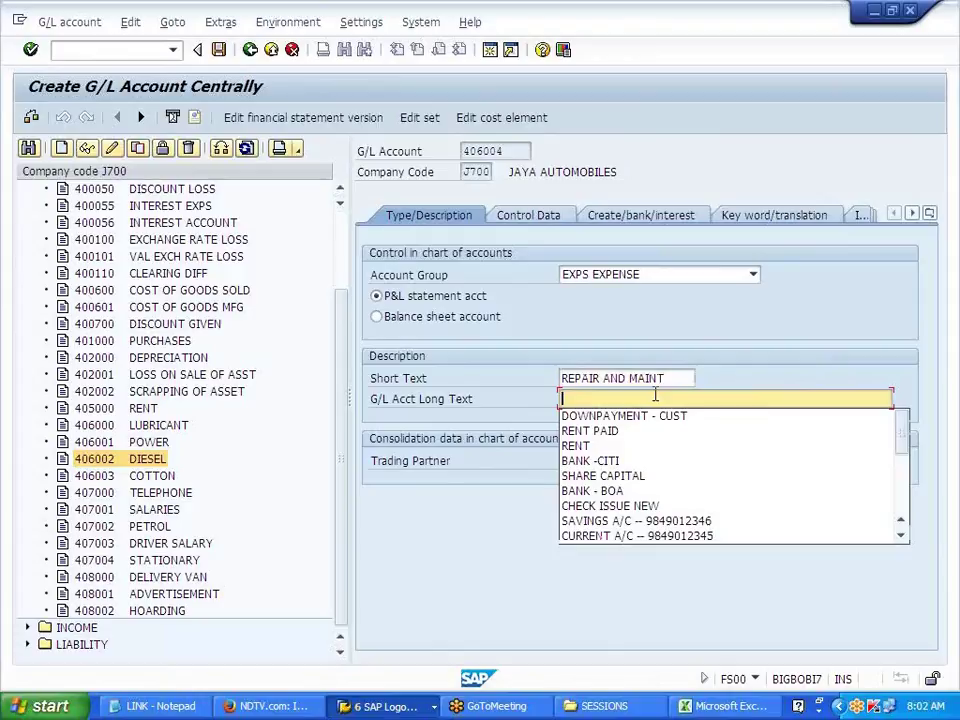
left_click(655, 394)
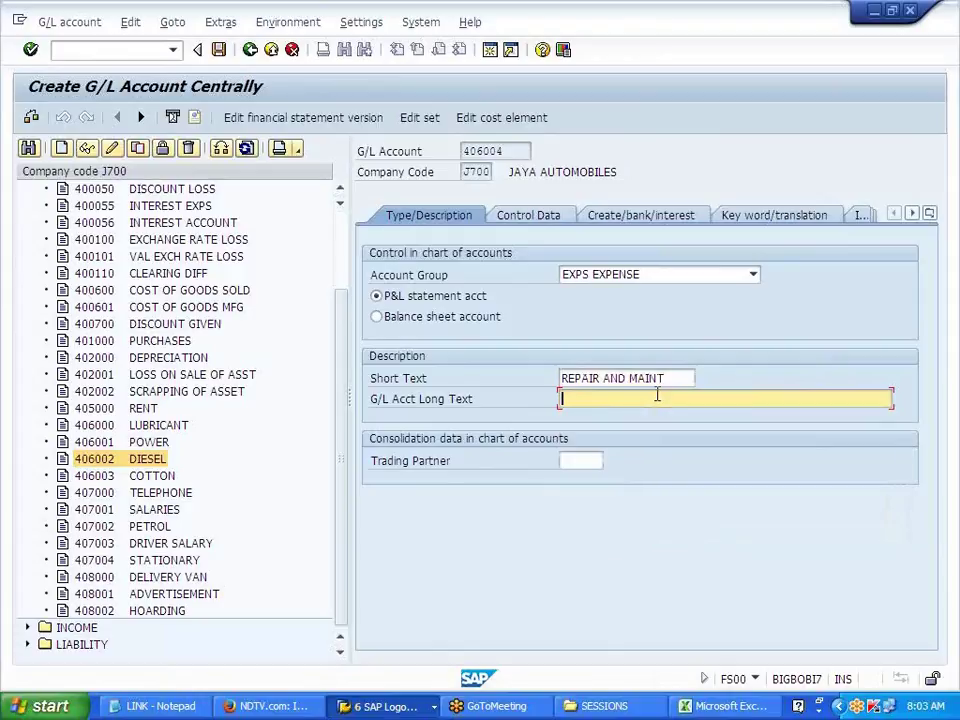
left_click(219, 50)
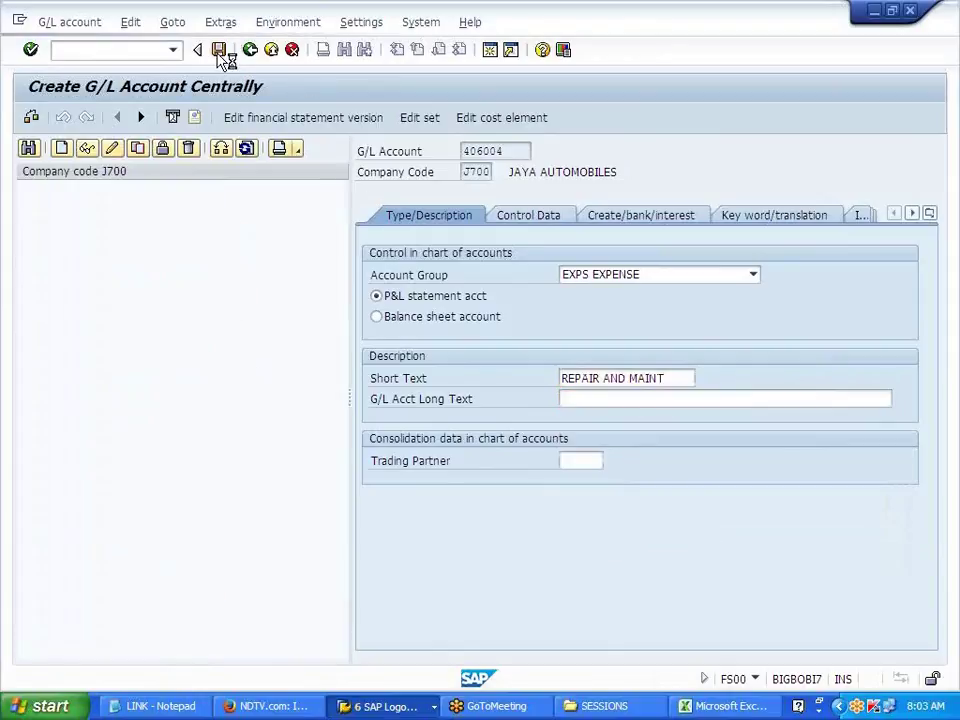
Step: Create a cost element for G/L account 406004 valid from 01.01.2014 with cost element category 1, and save it
left_click(502, 118)
left_click(200, 213)
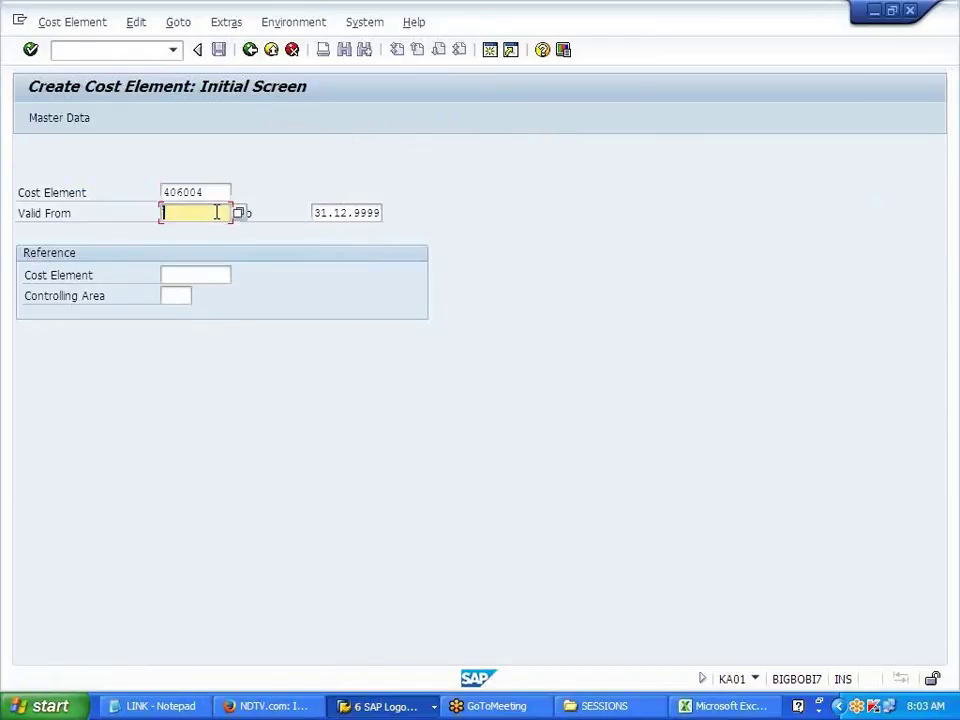
left_click(202, 234)
key("Return")
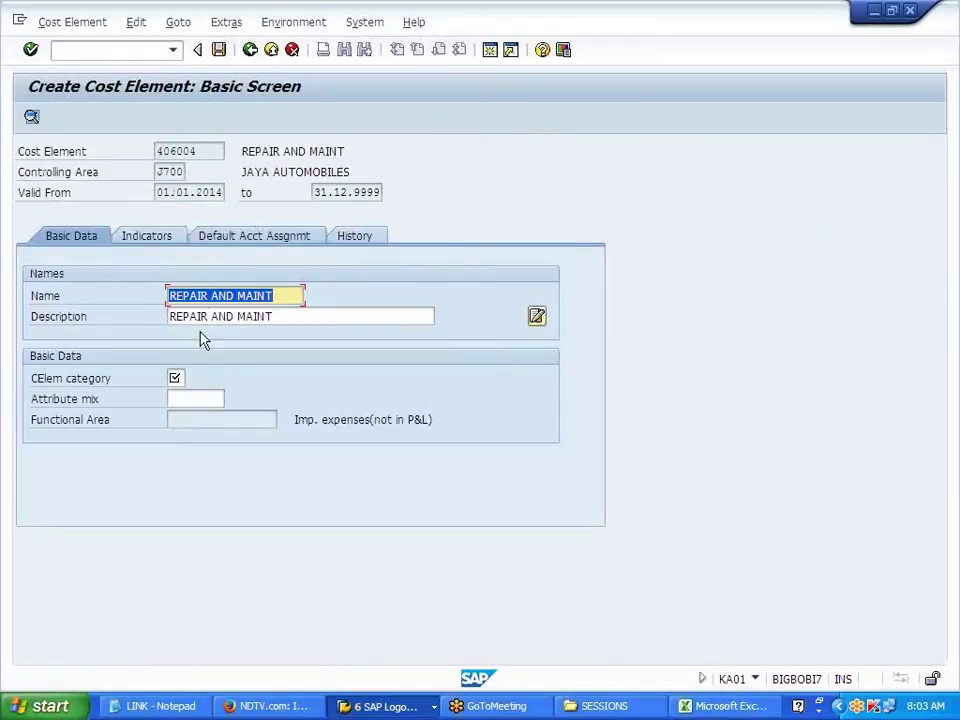
left_click(174, 377)
type("1")
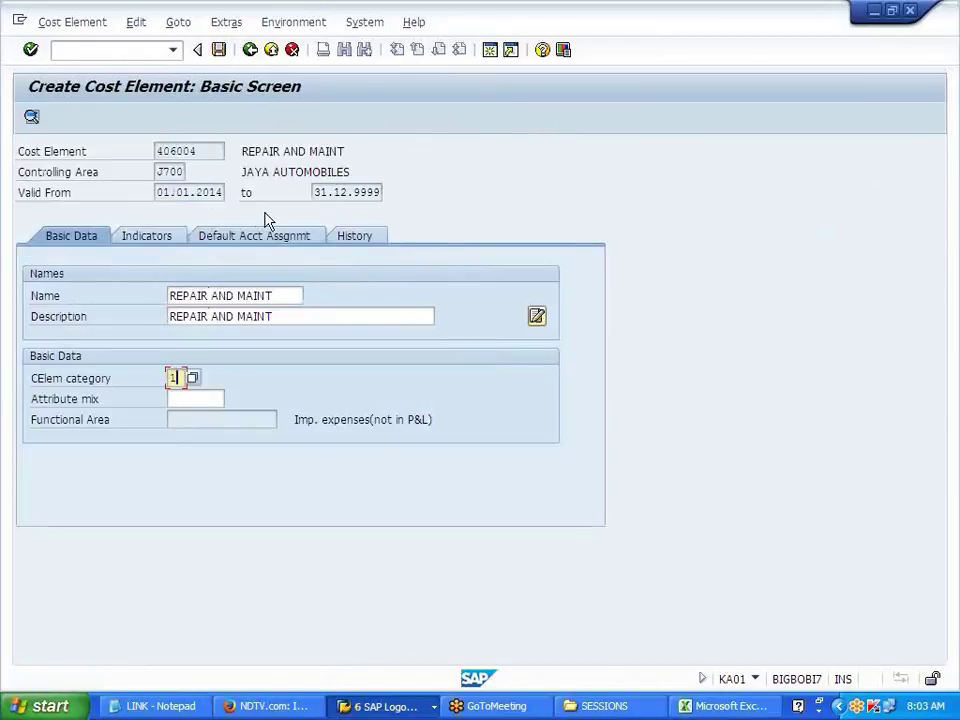
left_click(220, 49)
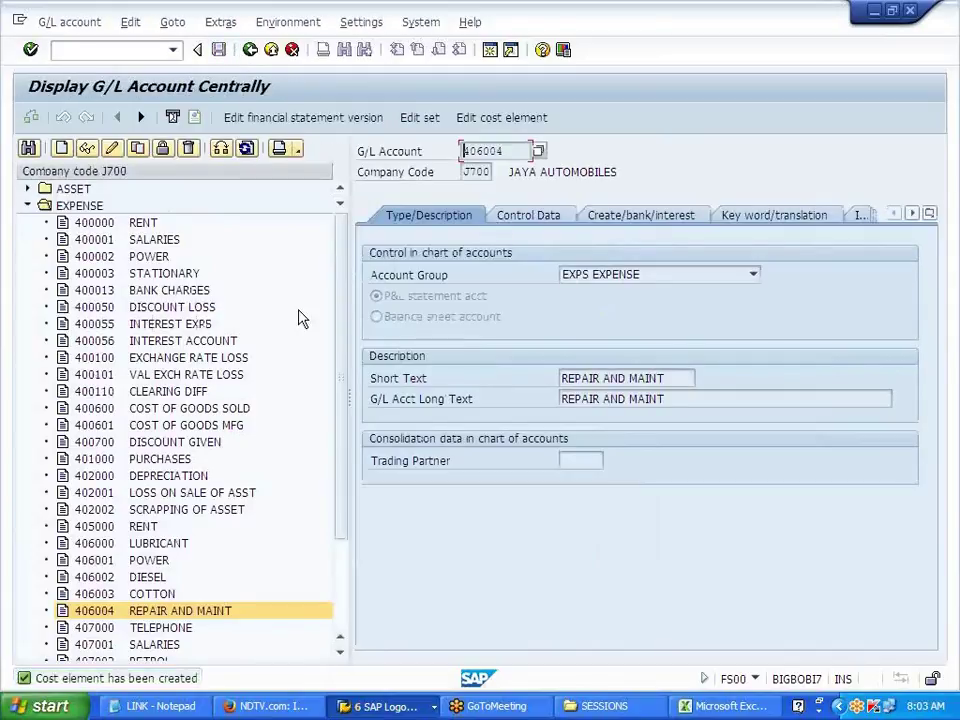
Step: Check the vehicle expense list in the Excel sheet, return to SAP, and copy G/L account 407003 DRIVER SALARY to new account 407005
left_click(730, 706)
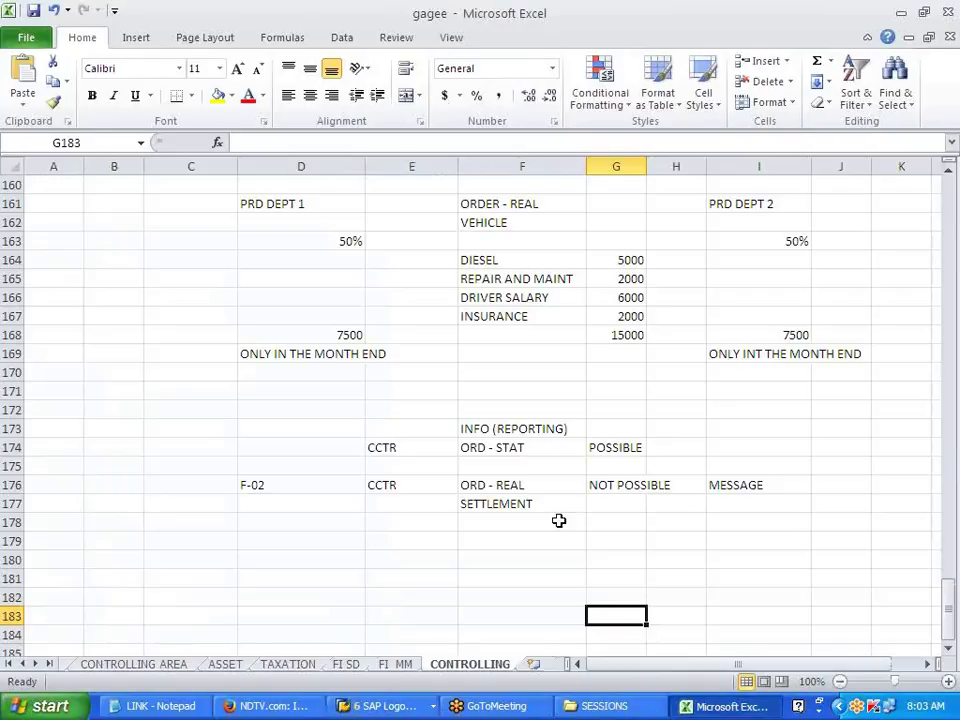
key("alt+Tab")
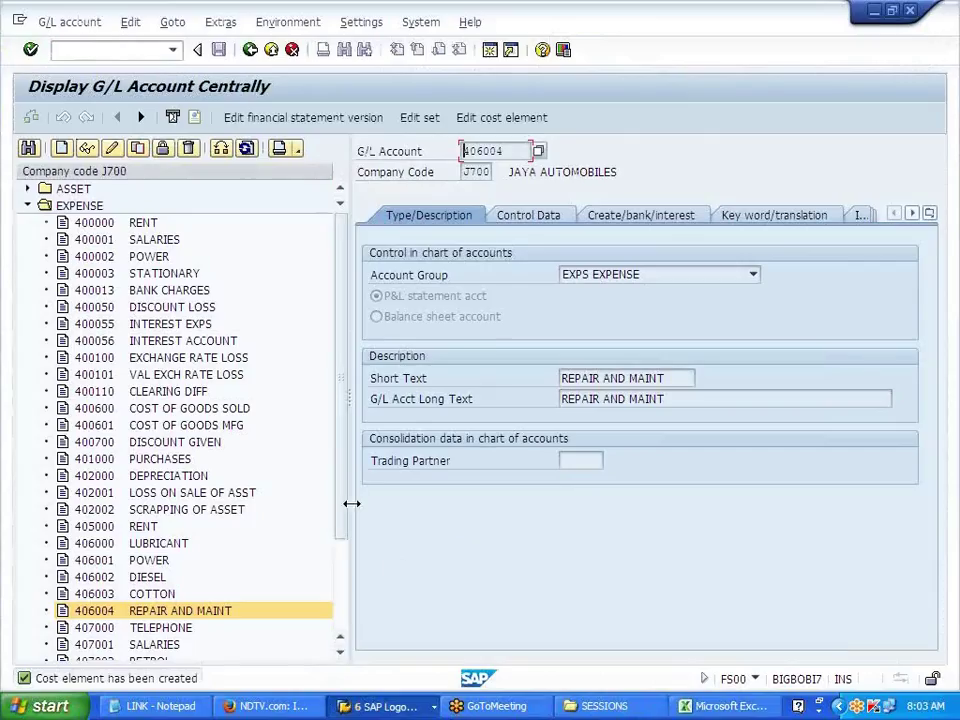
left_click_drag(343, 480, 338, 622)
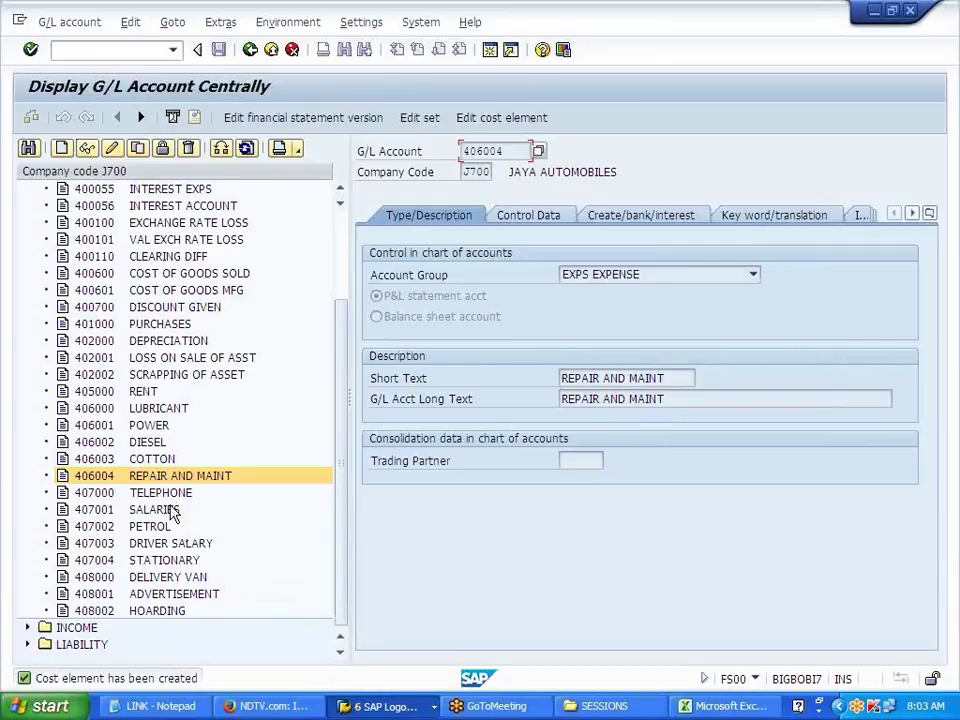
left_click(170, 545)
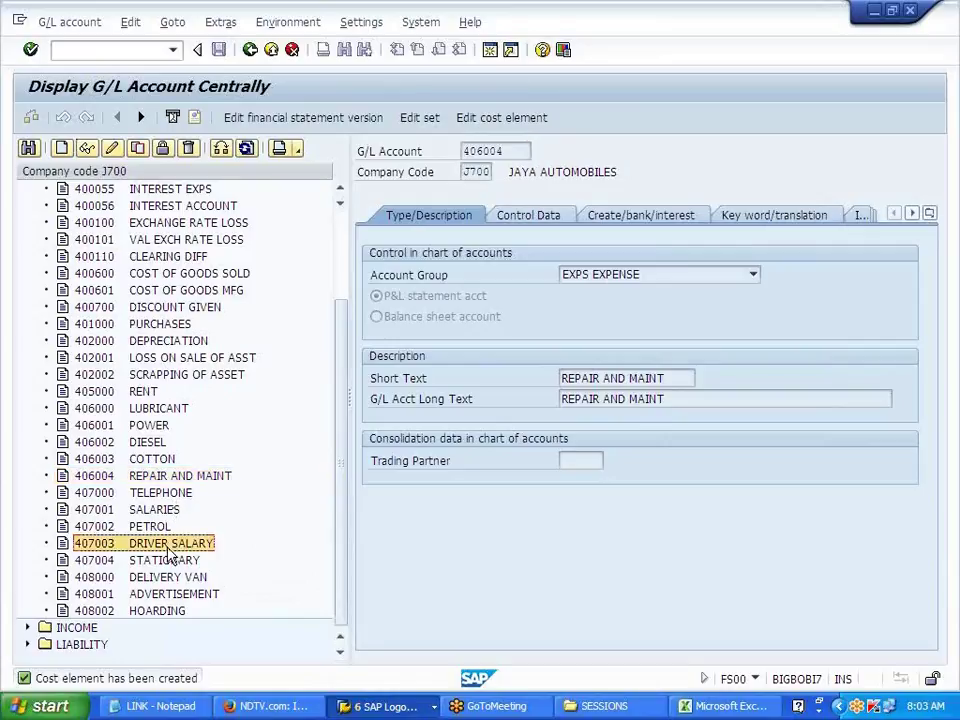
left_click(137, 149)
left_click(238, 304)
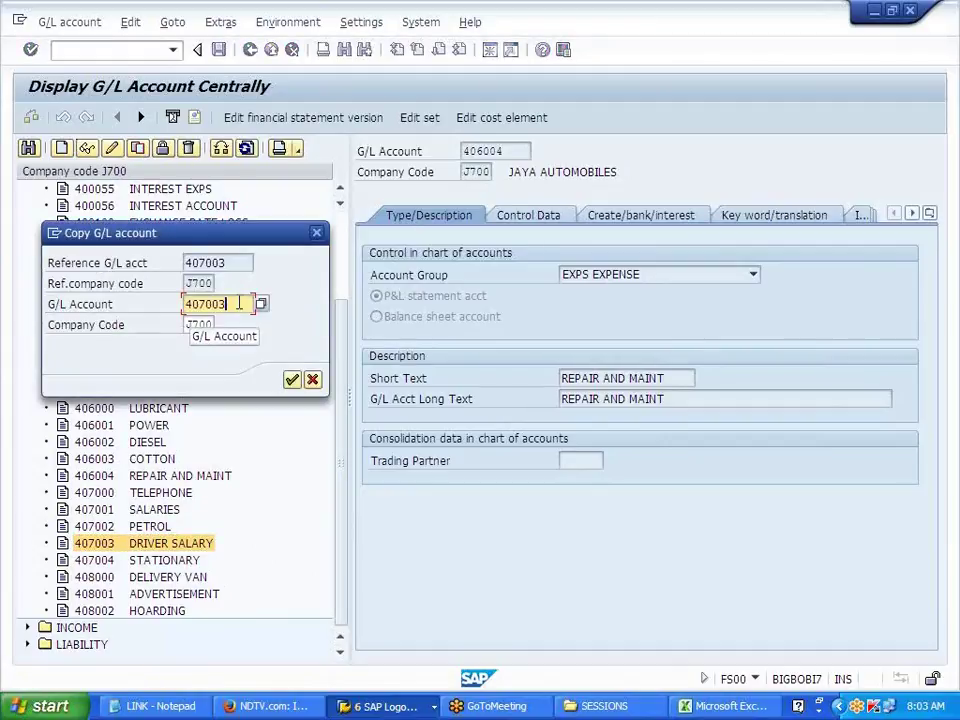
key("BackSpace")
type("5")
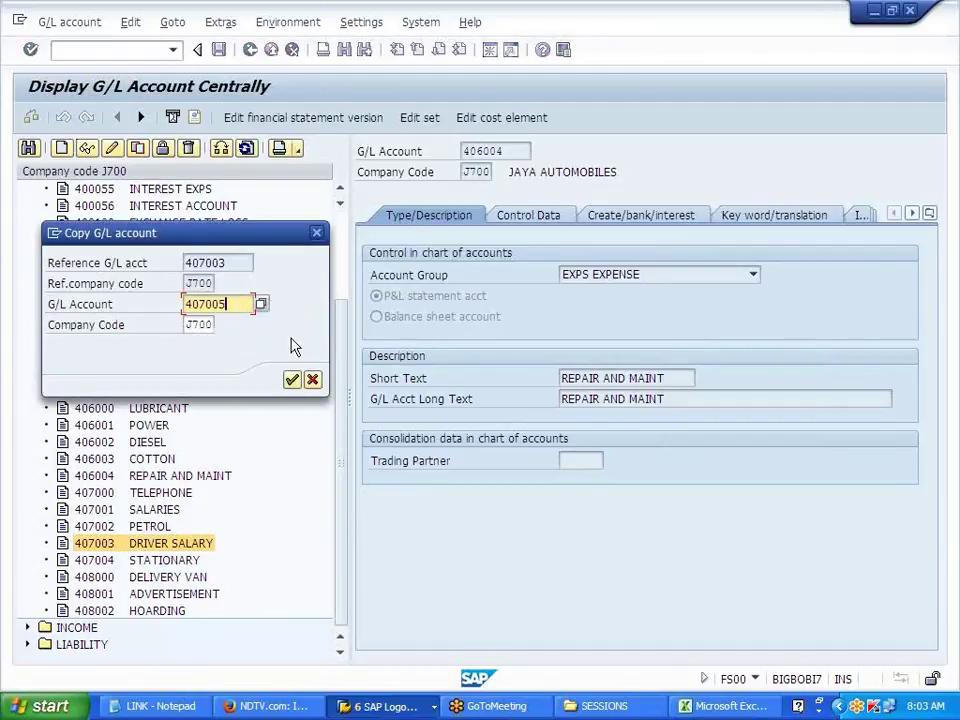
left_click(292, 379)
Step: Clear the long text of G/L account 407005, set its short text to INSURANCE, and save the account
left_click(652, 397)
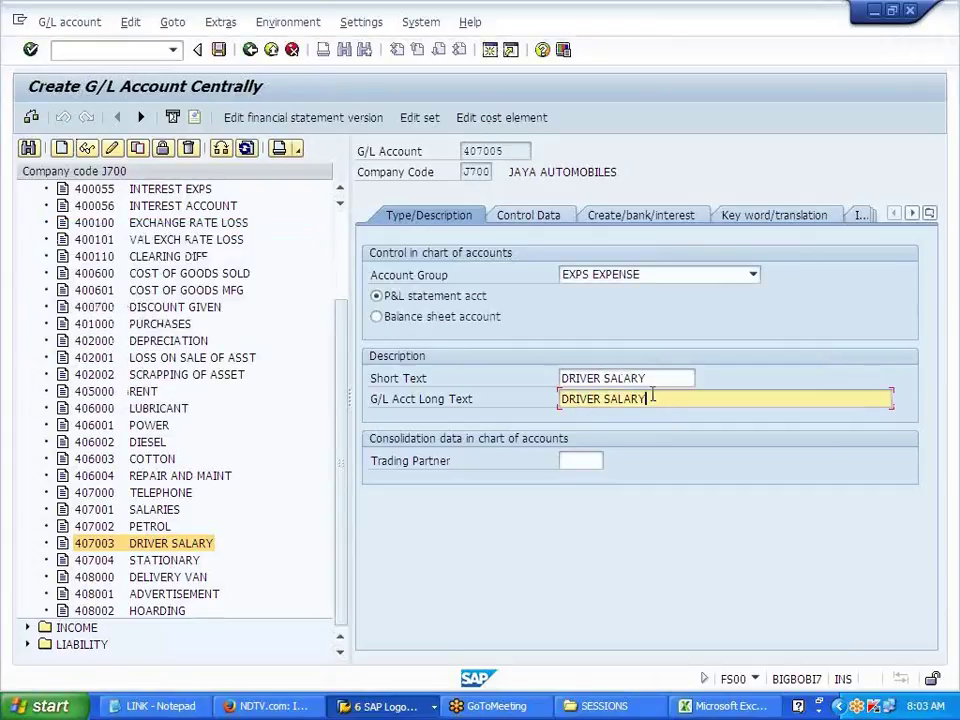
key("BackSpace")
key("BackSpace")
key("BackSpace")
key("BackSpace")
key("BackSpace")
key("BackSpace")
key("BackSpace")
key("BackSpace")
key("BackSpace")
key("BackSpace")
key("BackSpace")
key("BackSpace")
key("BackSpace")
key("shift+Tab")
key("BackSpace")
type("INSURA")
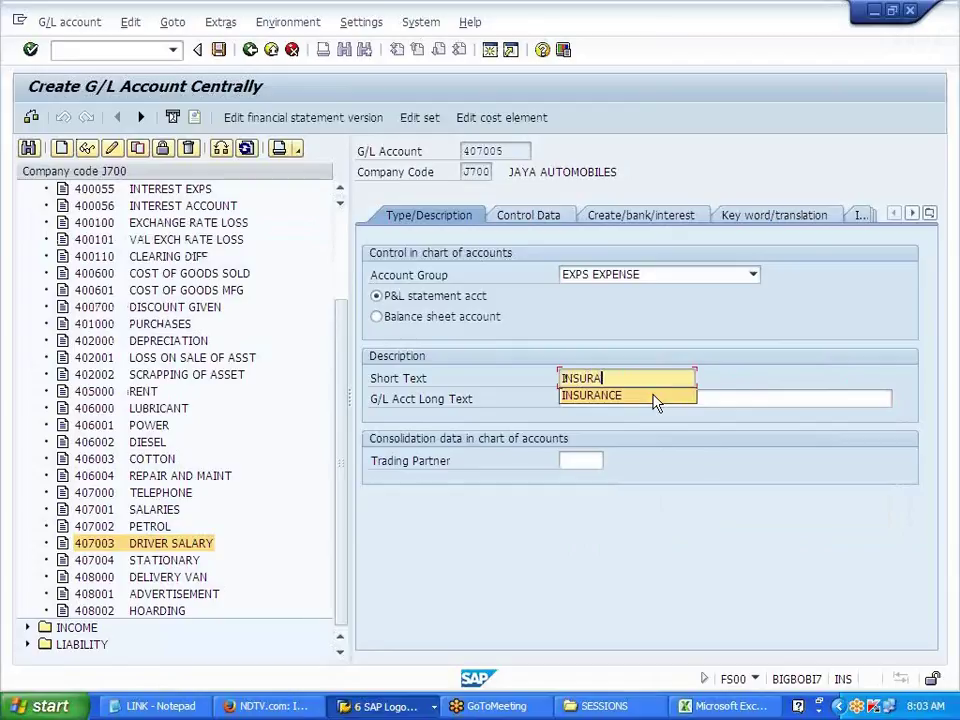
type("N")
left_click(653, 396)
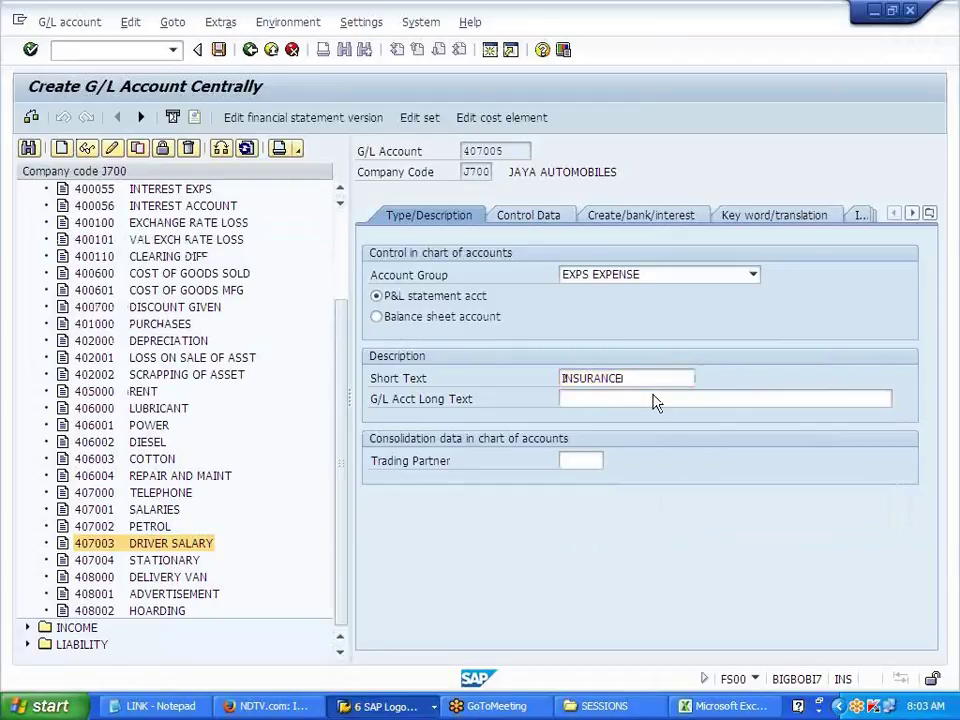
key("ctrl+s")
Step: Create a cost element for G/L account 407005 valid from 01.01.2014 with category 01, and save it
left_click(502, 118)
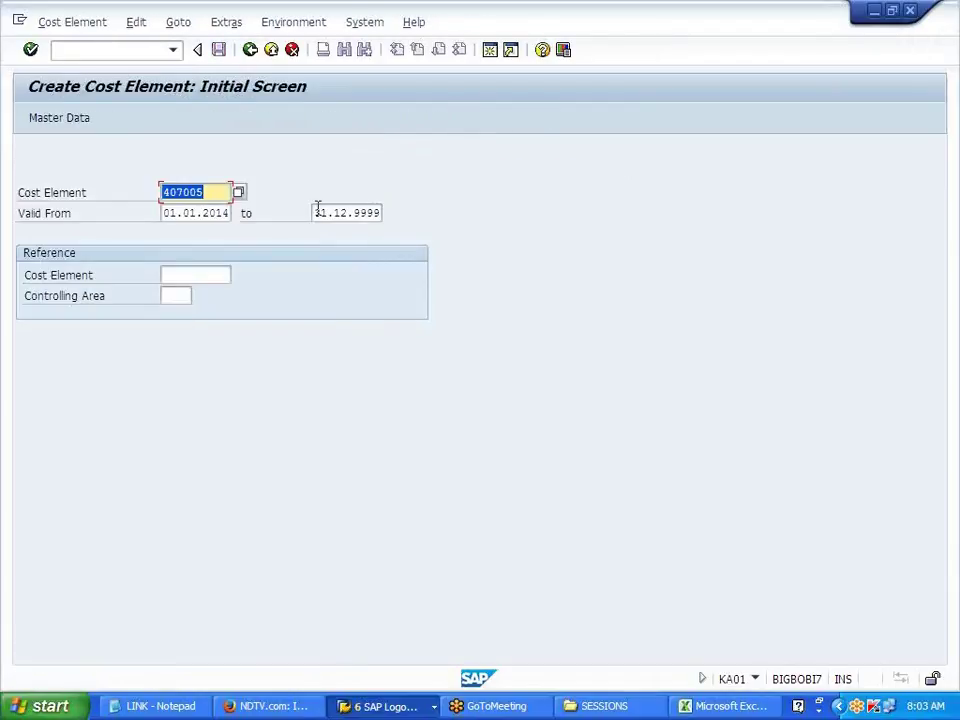
key("Return")
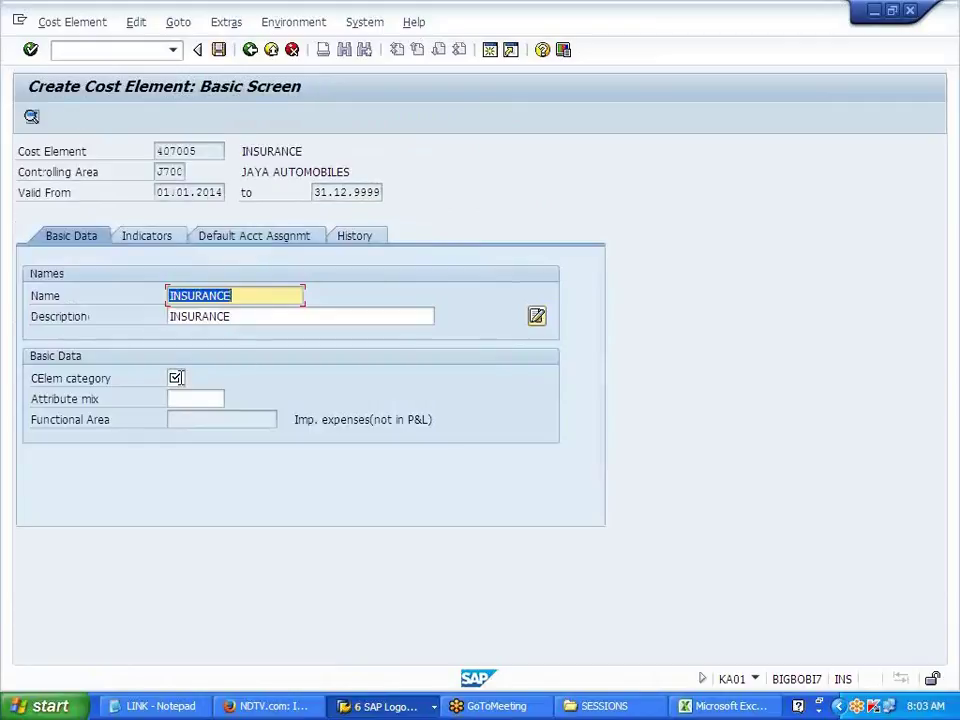
left_click(180, 378)
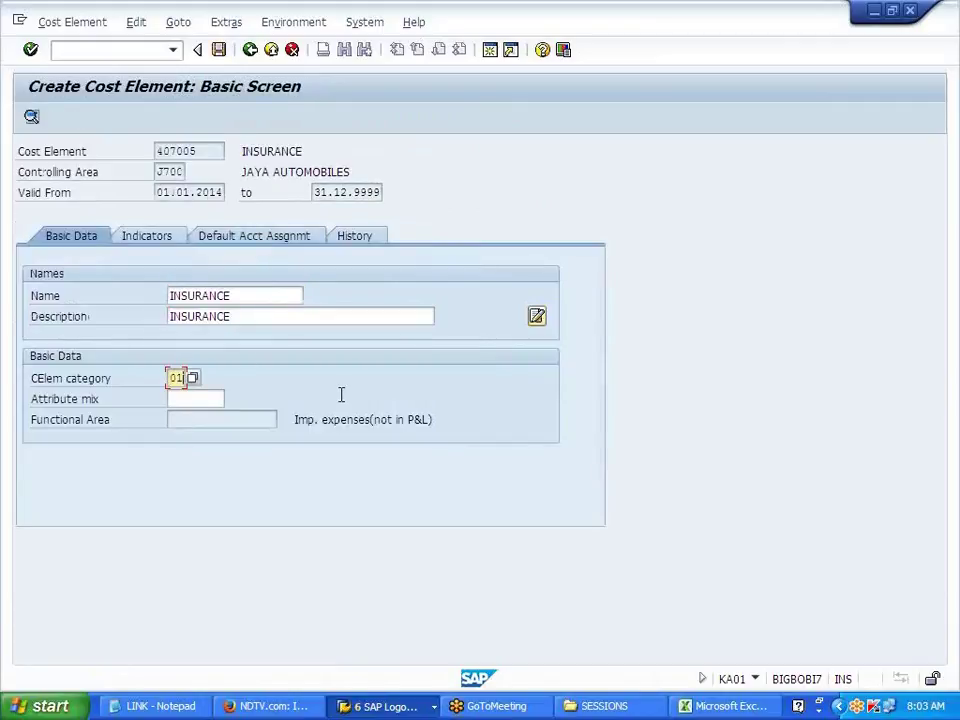
left_click(220, 51)
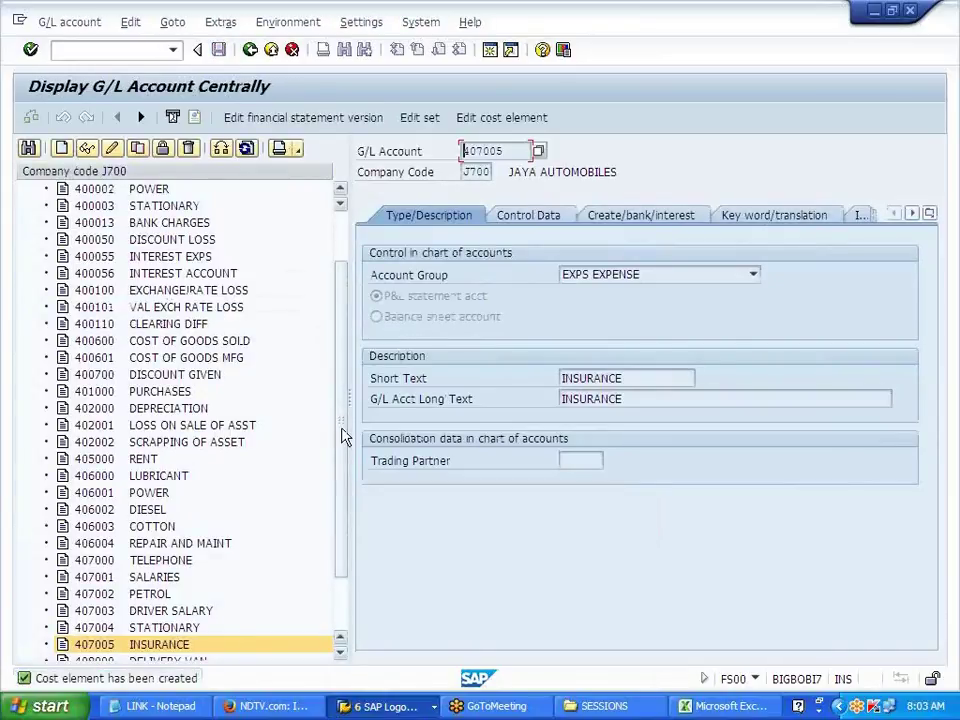
Step: Start transaction KAH1, switch to changing cost element groups, and open group CELGRPJ700
left_click_drag(342, 437, 366, 317)
left_click(99, 46)
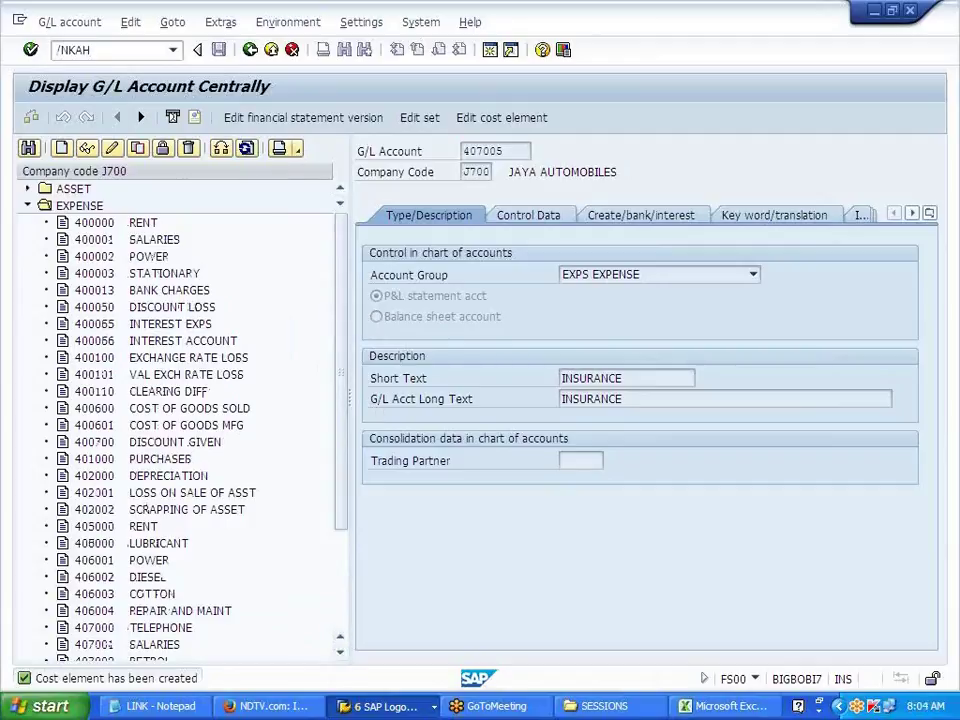
key("Return")
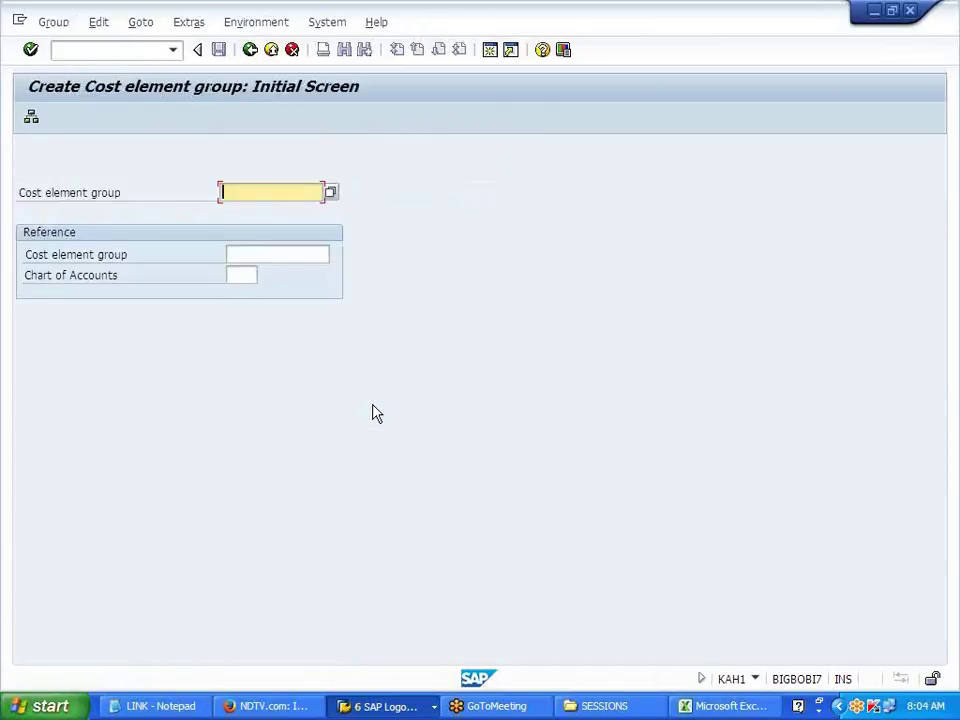
left_click(56, 24)
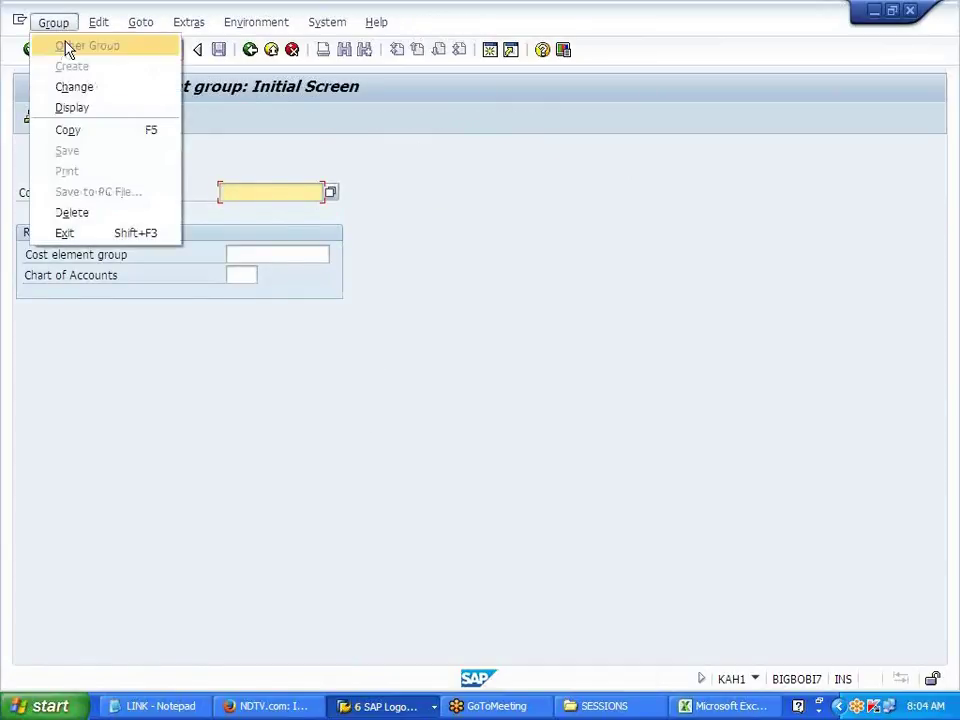
left_click(79, 92)
left_click(263, 193)
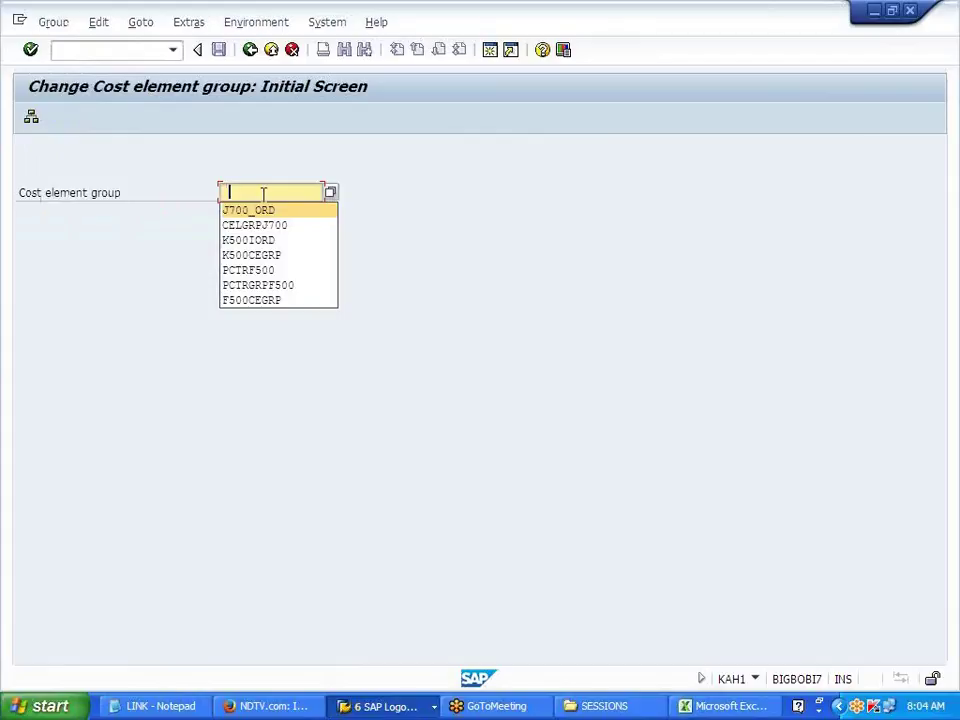
left_click(331, 196)
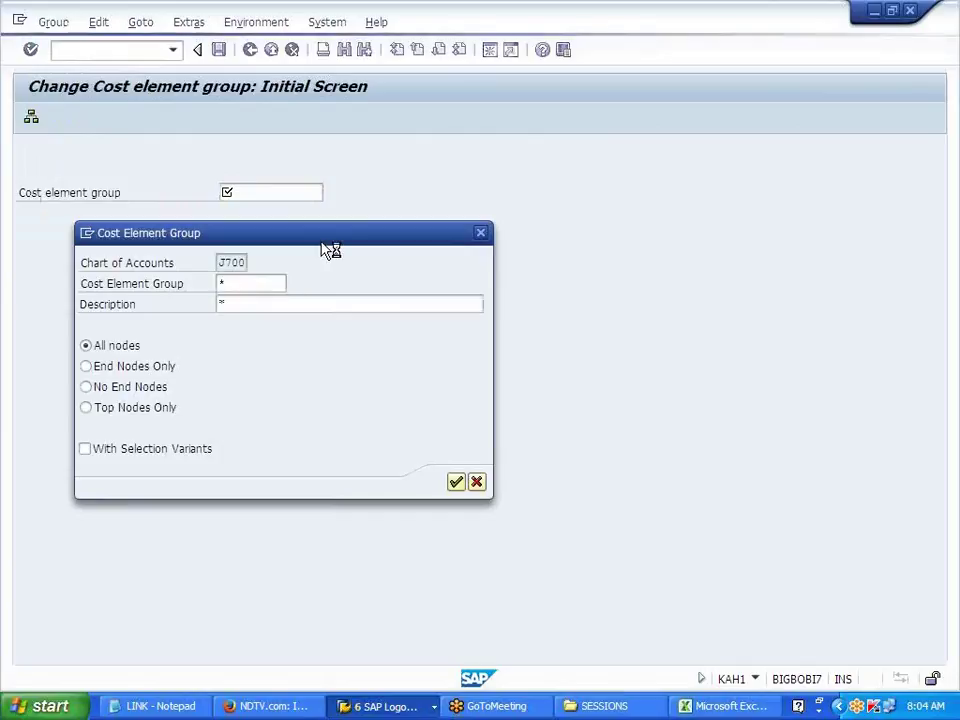
key("Return")
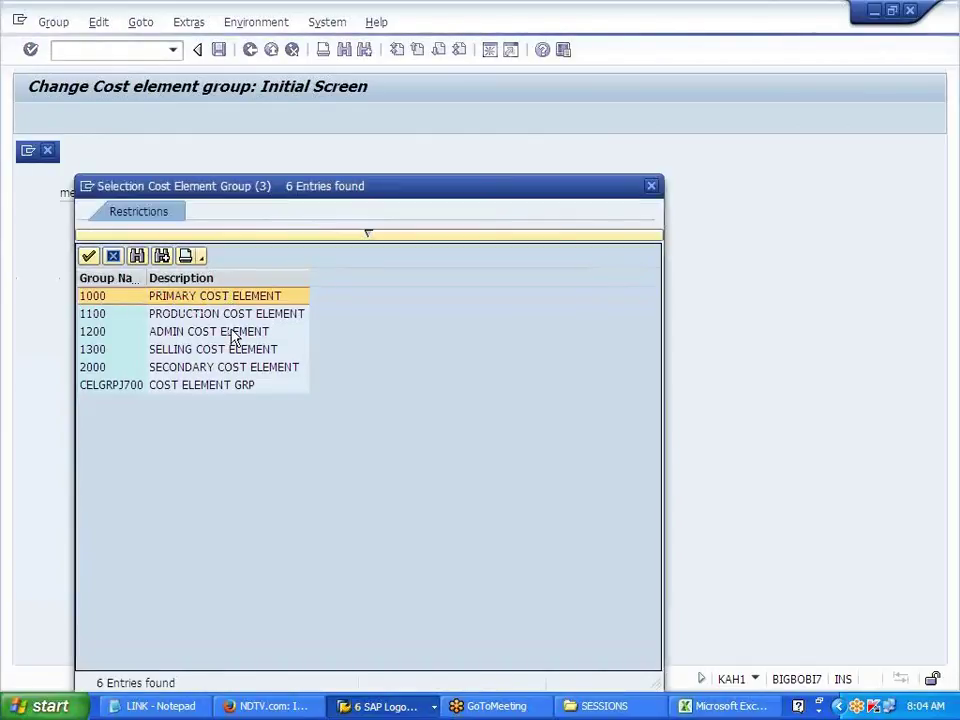
double_click(225, 390)
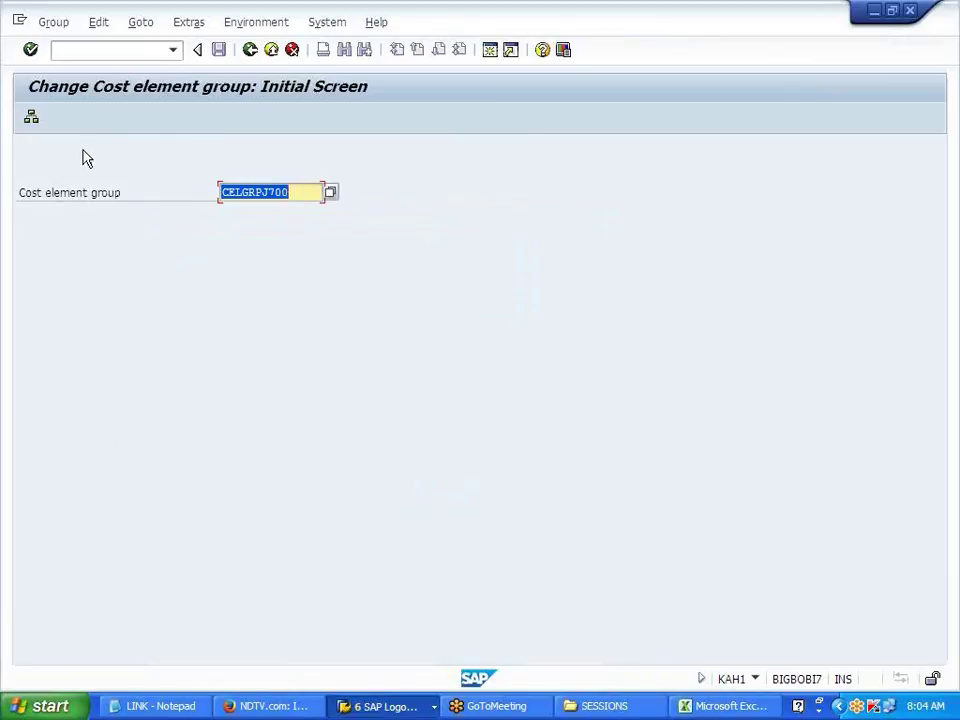
key("Return")
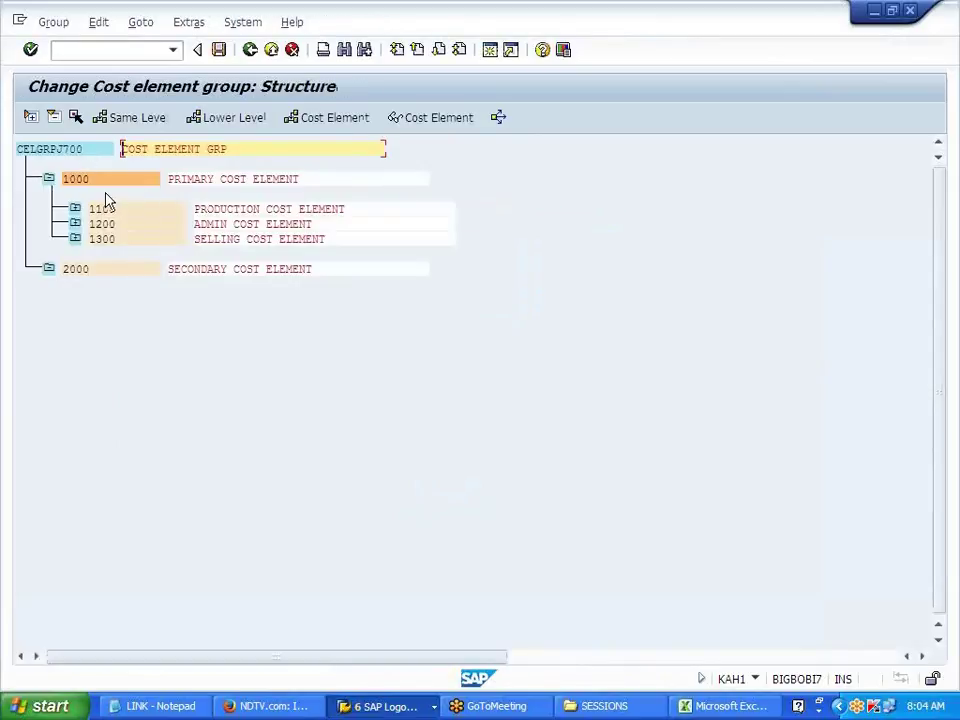
Step: Examine the primary and secondary nodes of cost element group CELGRPJ700, and leave group maintenance without changes
left_click(49, 181)
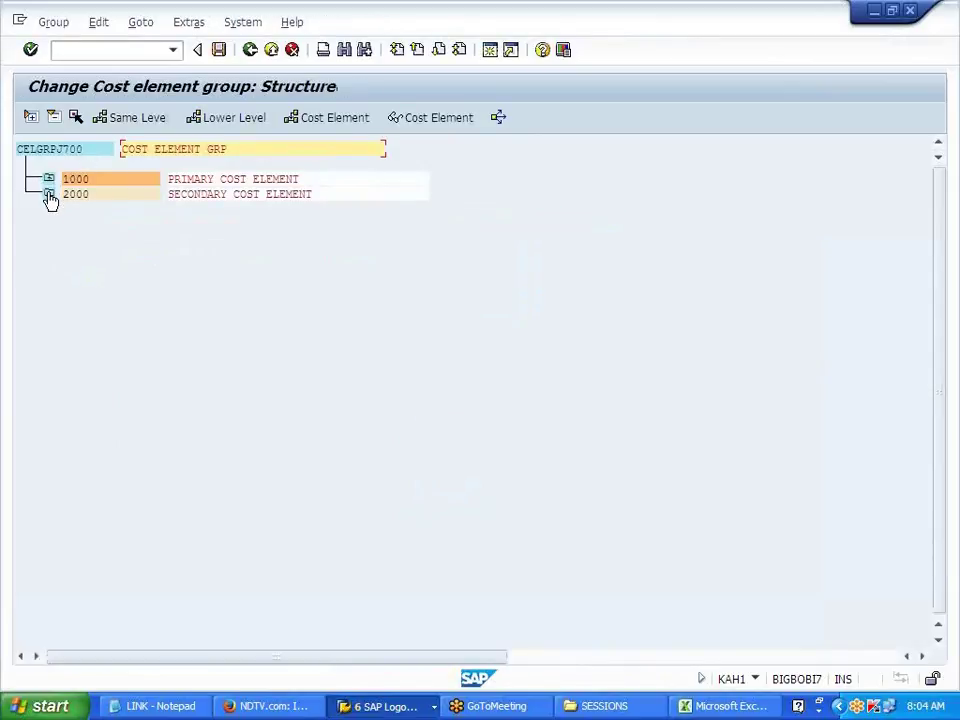
left_click(71, 150)
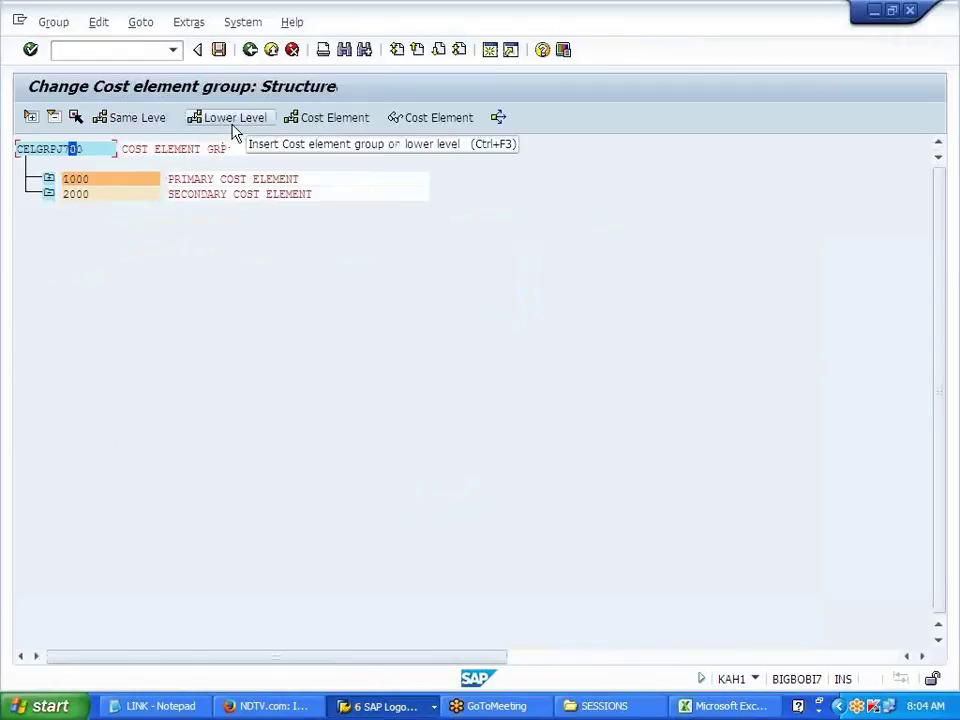
left_click(48, 181)
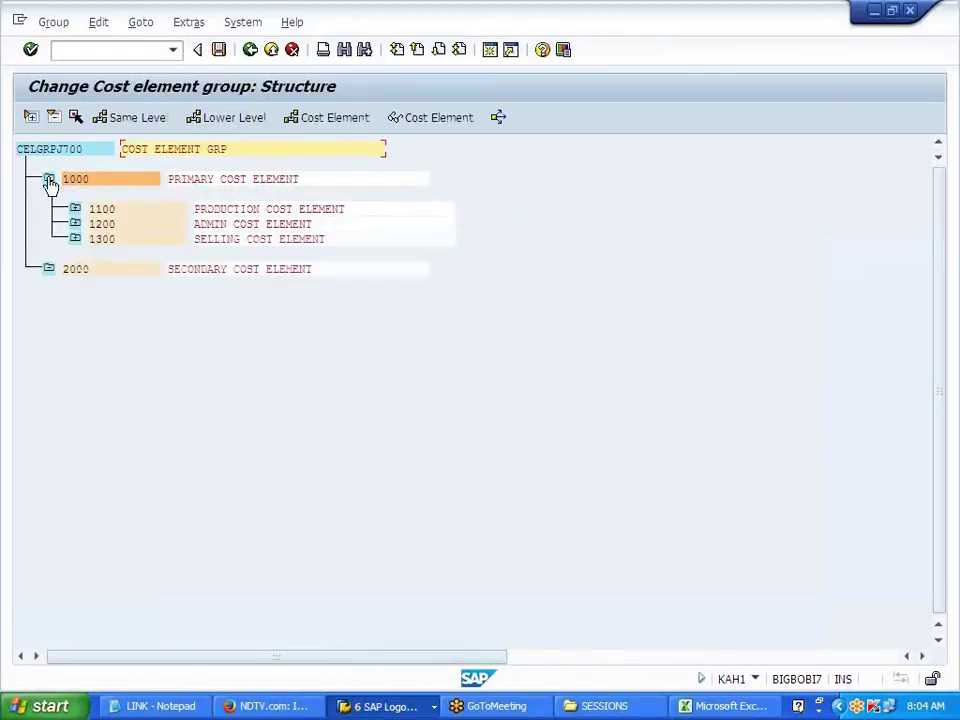
left_click(48, 181)
left_click(65, 150)
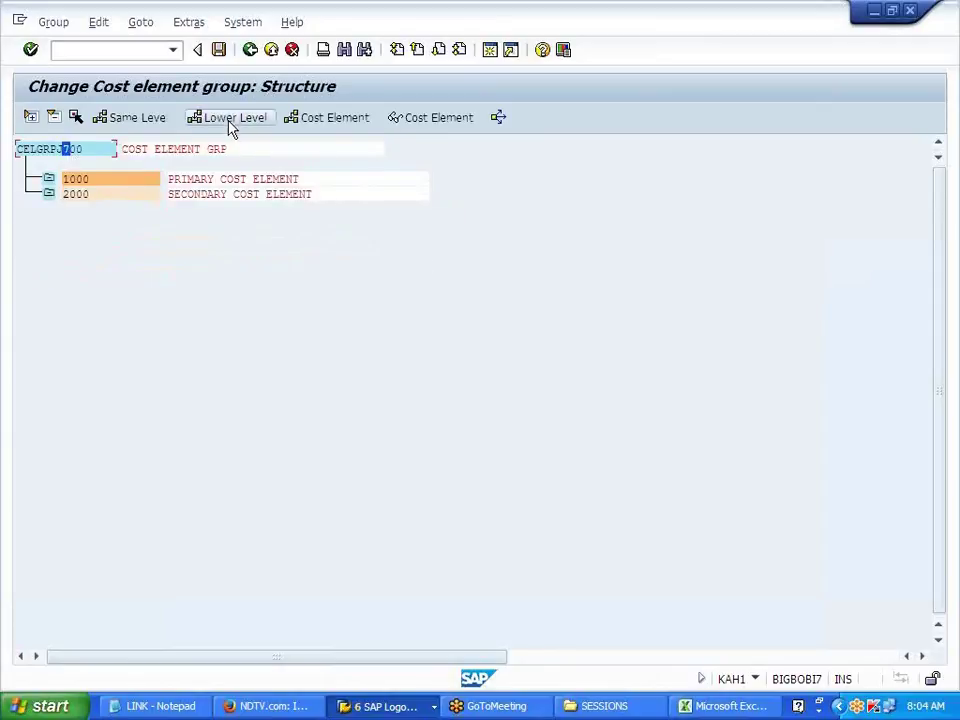
left_click(248, 52)
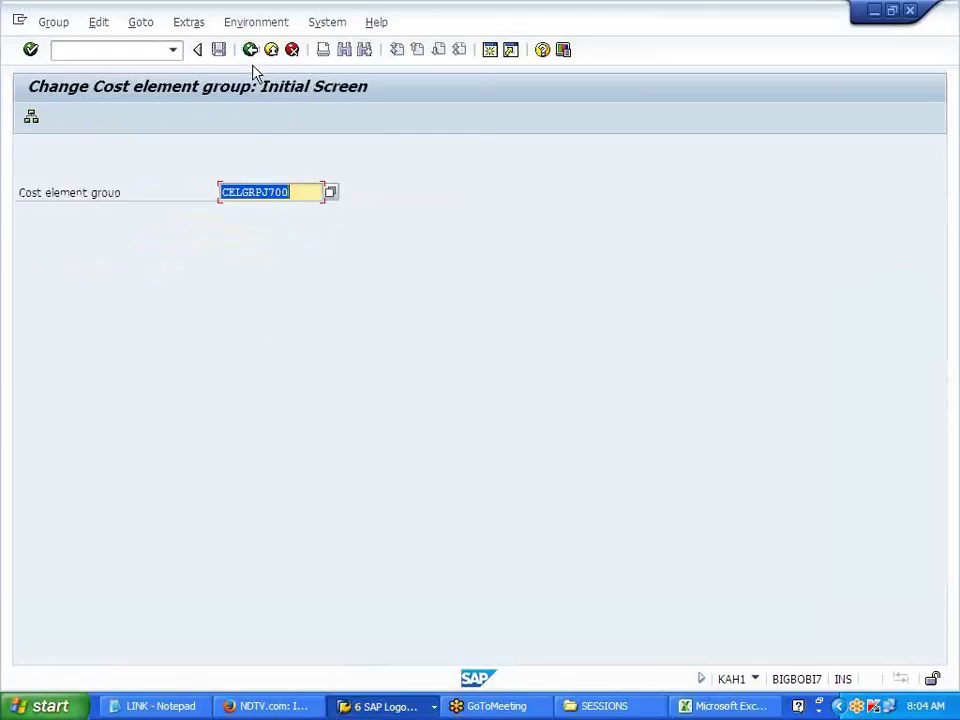
left_click(250, 52)
Step: Switch to the Display IMG session, collapse Order Master Data, and expand Actual Postings under Internal Orders
key("alt+Tab")
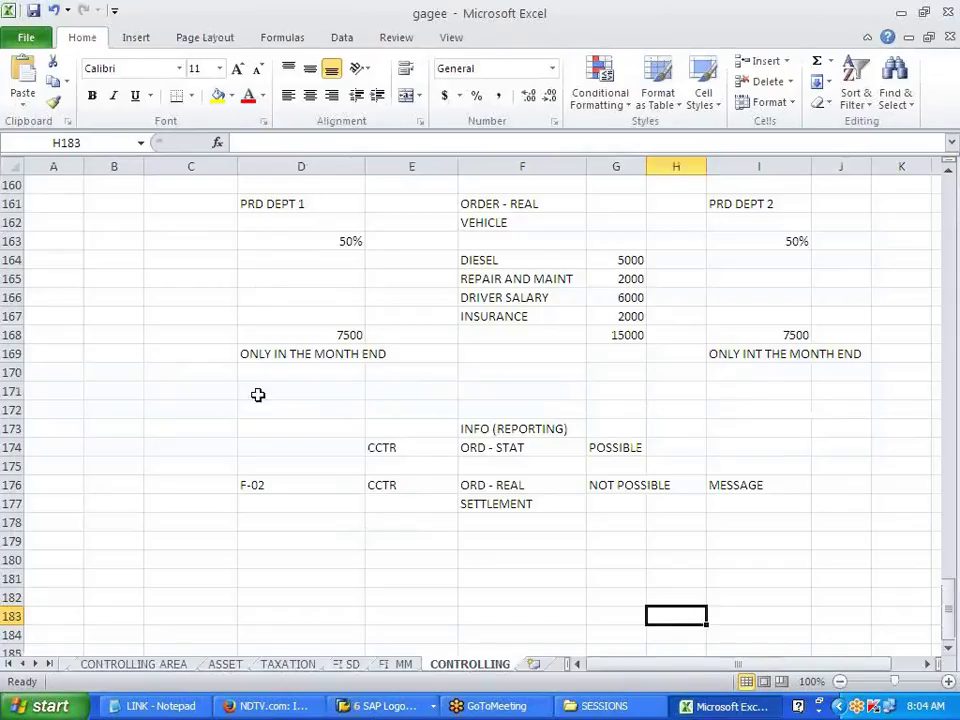
left_click(386, 706)
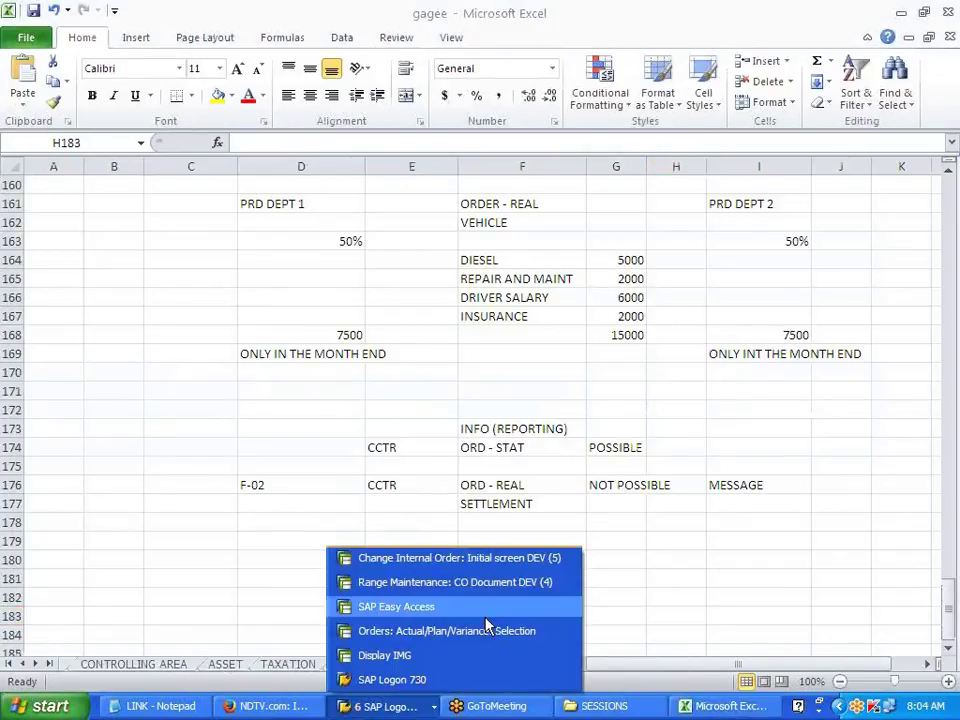
left_click(434, 659)
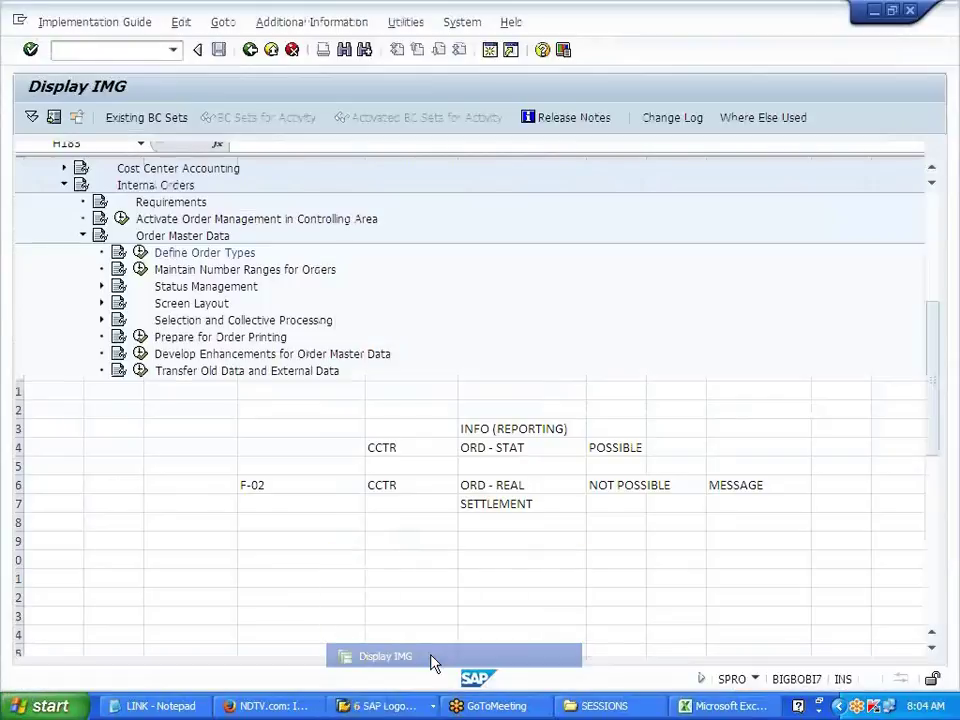
left_click(83, 236)
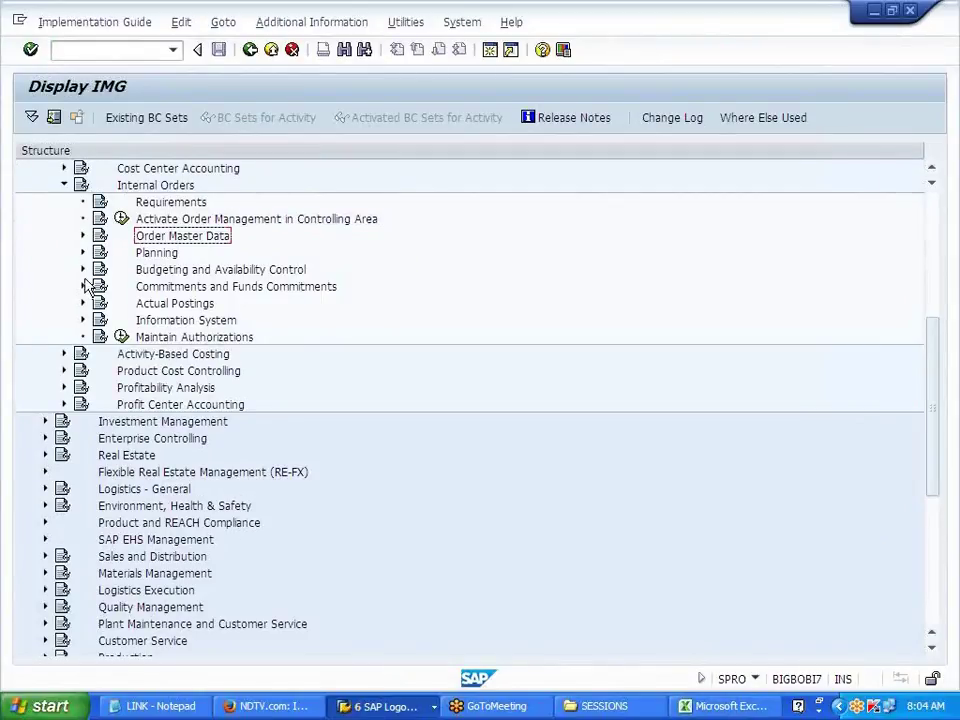
left_click(84, 303)
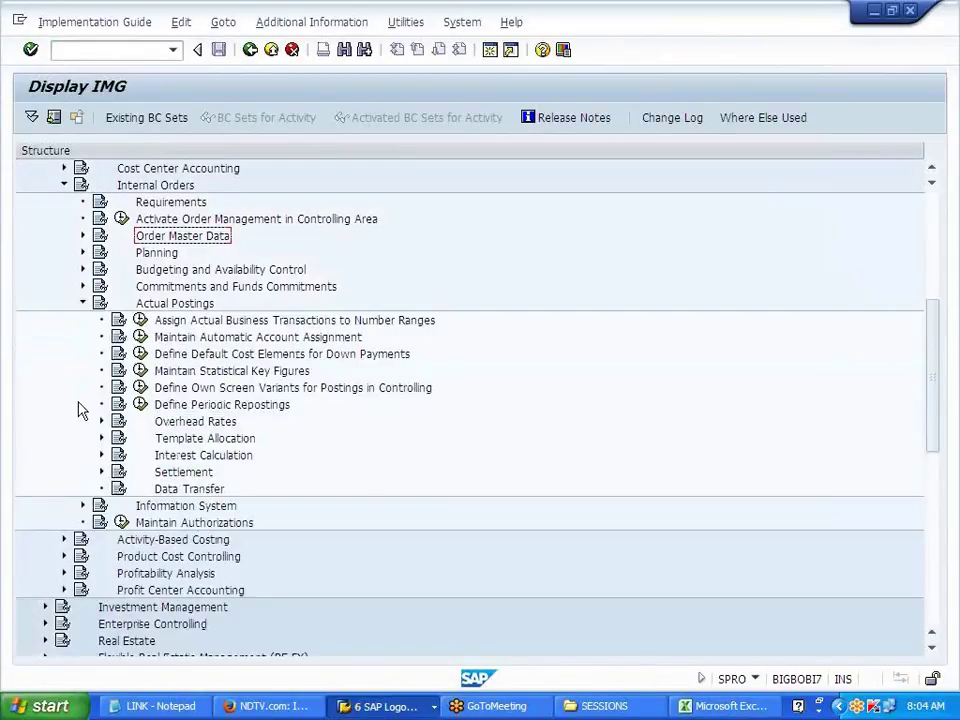
Step: Expand Settlement under Actual Postings and open Maintain Allocation Structures
left_click(101, 471)
scroll(257, 518, "down", 3)
left_click(262, 358)
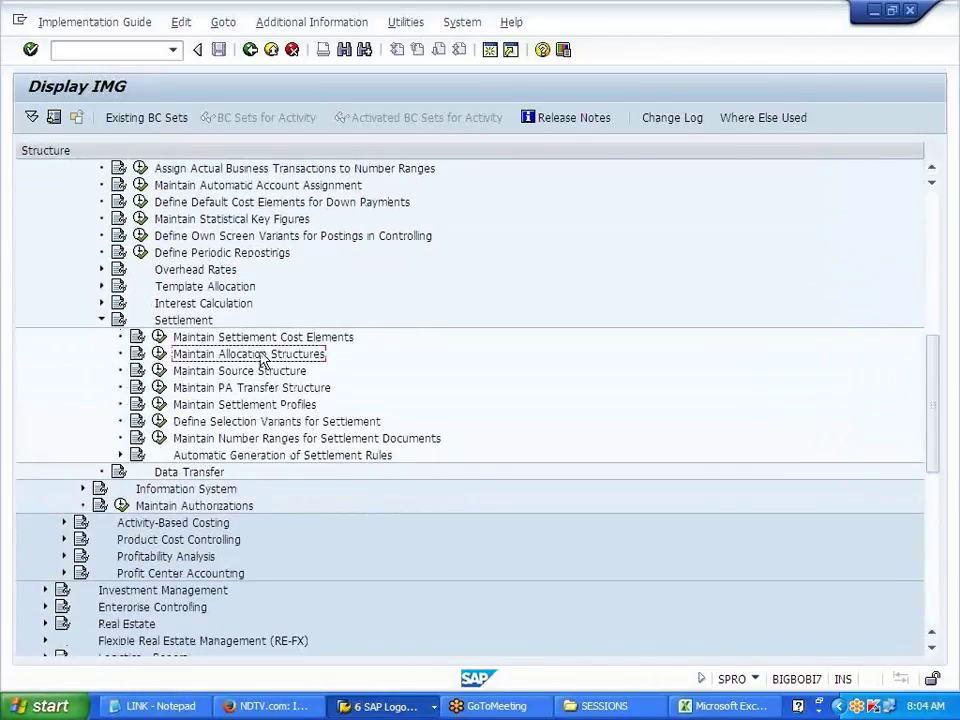
left_click(159, 354)
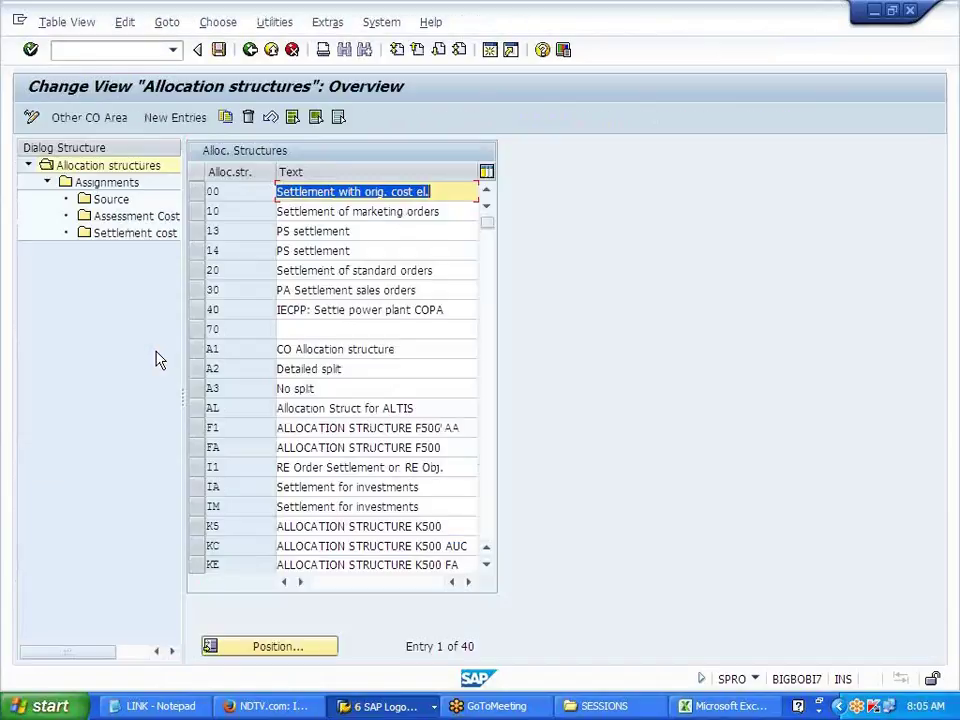
Step: Add allocation structure J7 with the text ALLOCATION STRUCTURE J700 and save it
left_click(160, 119)
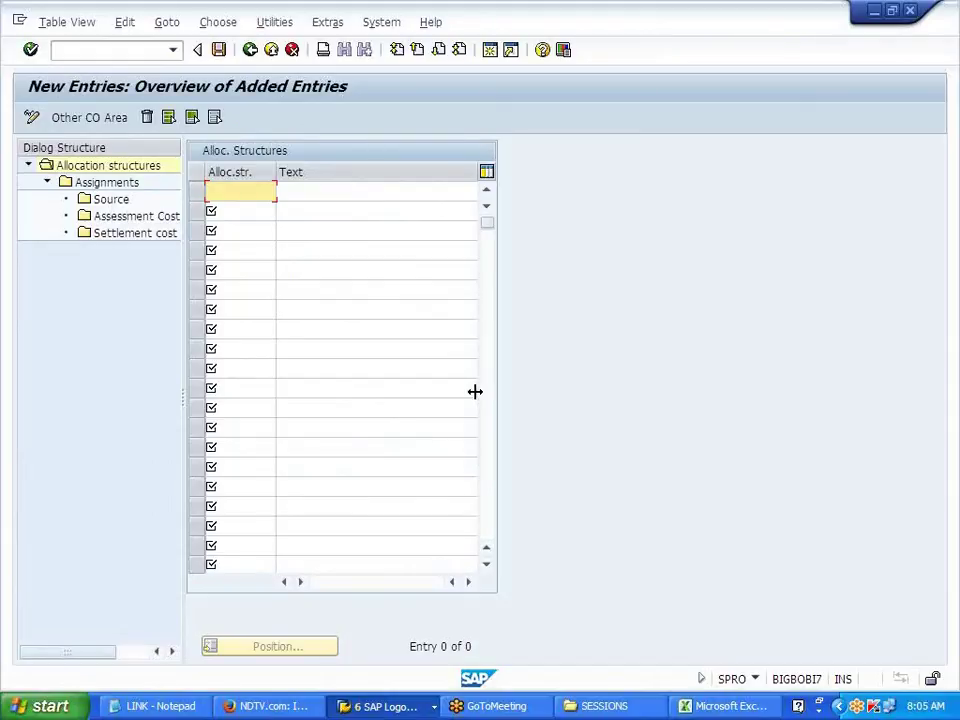
type("J7")
key("Tab")
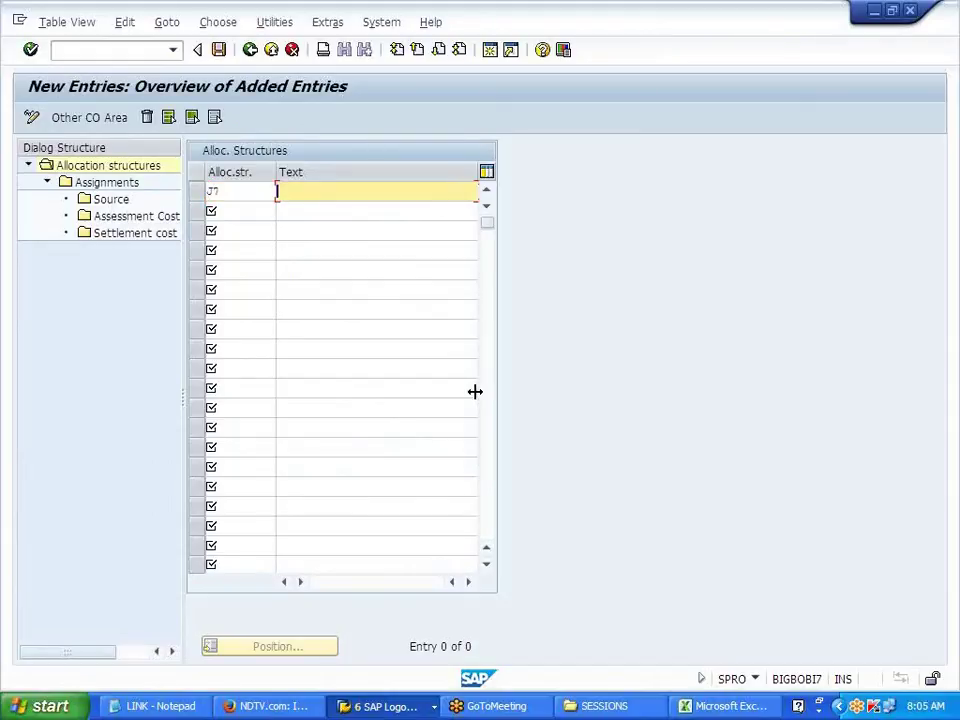
type("ALLO")
key("Down")
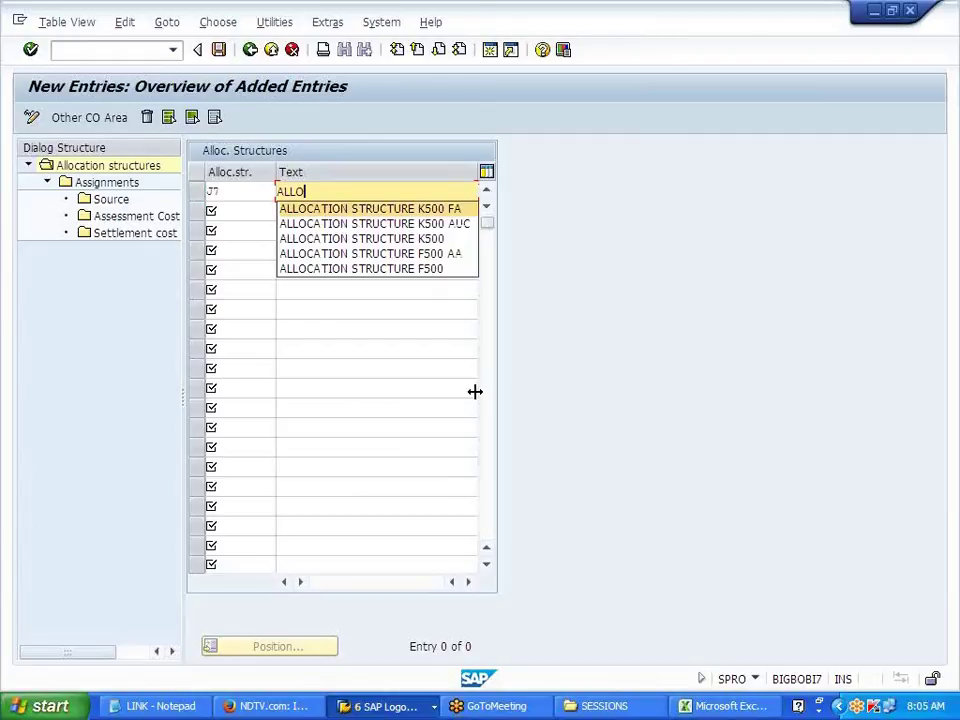
key("BackSpace")
key("BackSpace")
key("BackSpace")
key("BackSpace")
key("BackSpace")
key("BackSpace")
key("BackSpace")
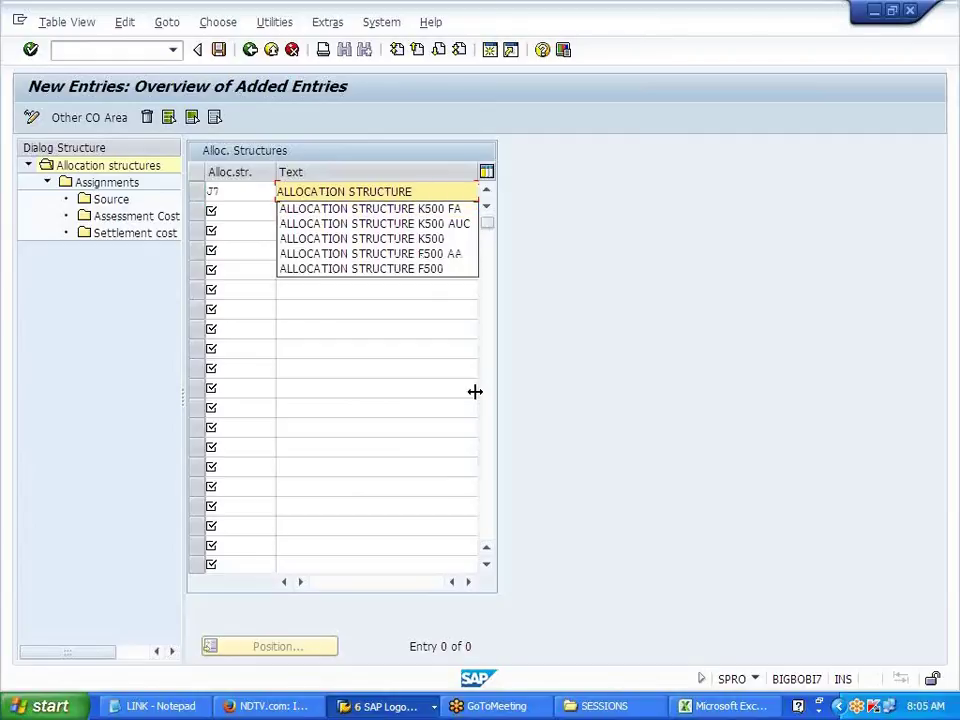
type("J700")
key("Return")
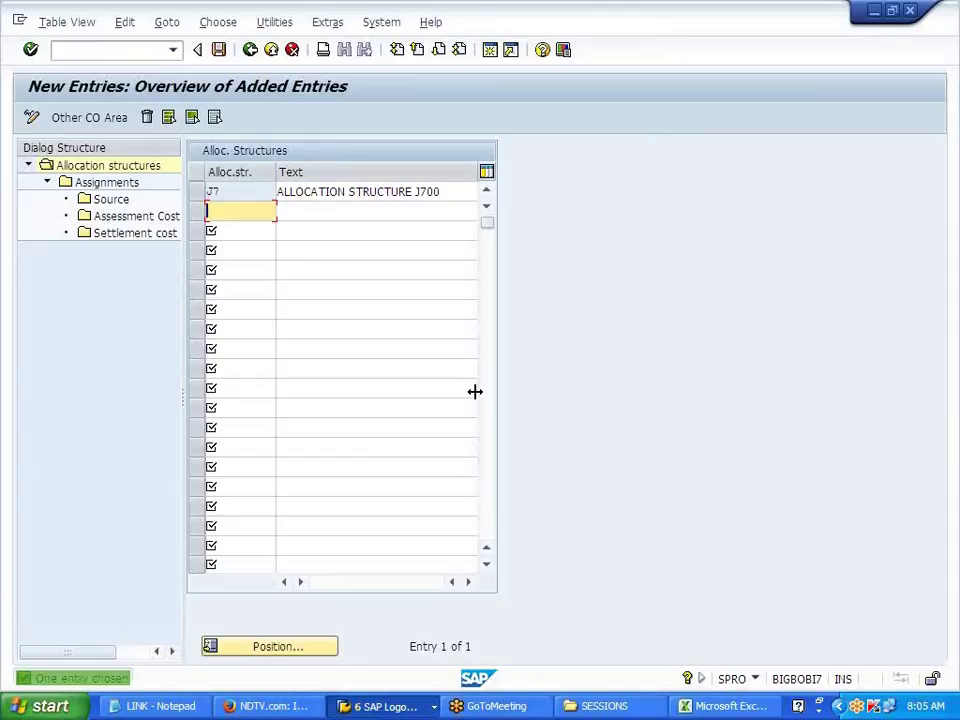
key("ctrl+s")
key("Return")
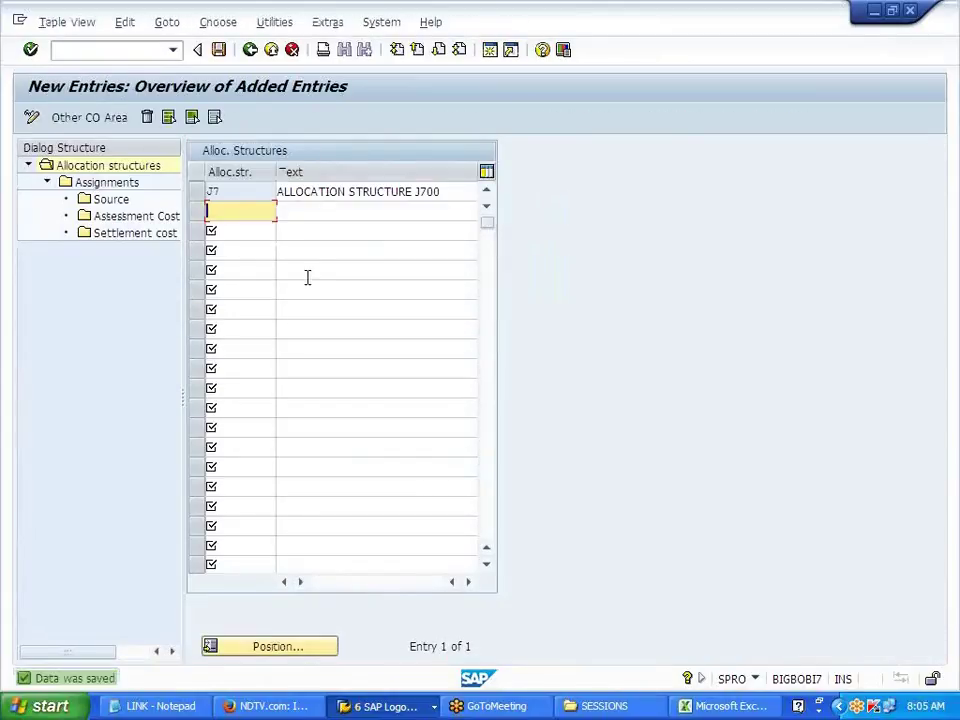
Step: Open the assignments of allocation structure J7 and start creating new entries
left_click(194, 192)
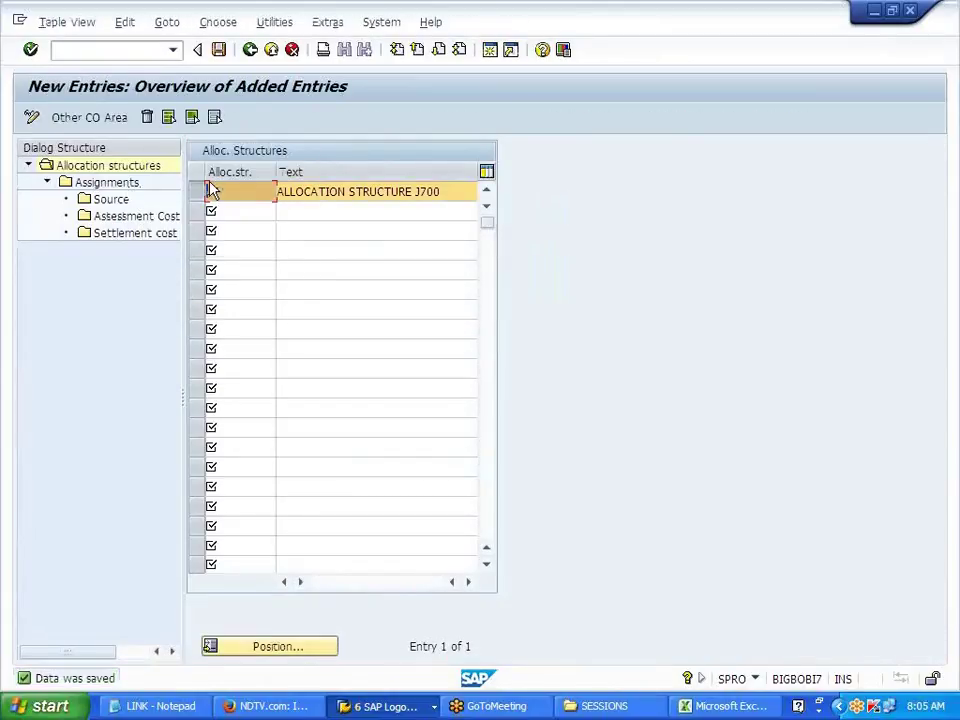
double_click(111, 182)
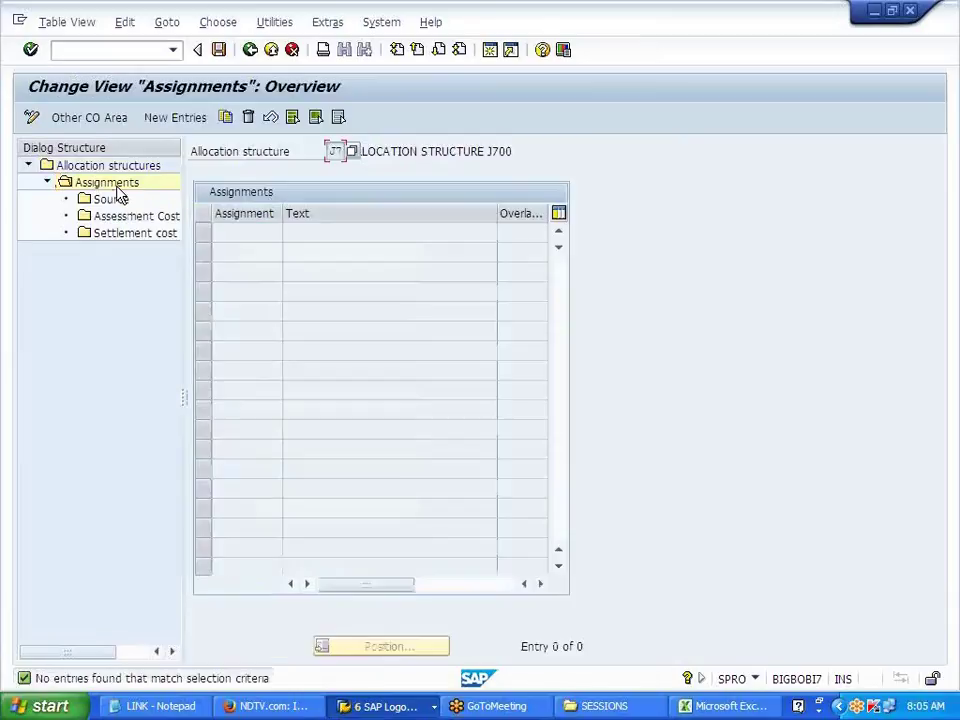
left_click(160, 118)
Step: Enter assignment 01 and copy the texts DIESEL, REPAIR AND MAINT, DRIVER SALARY and INSURANCE from the Excel sheet into the assignment rows
type("01")
key("Tab")
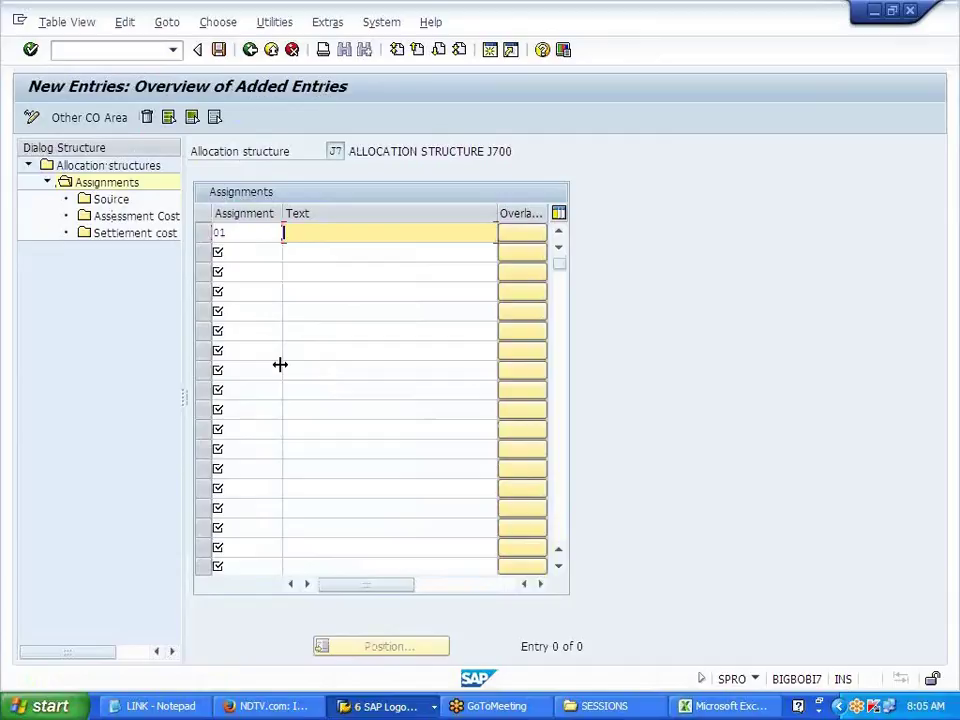
key("alt+Tab")
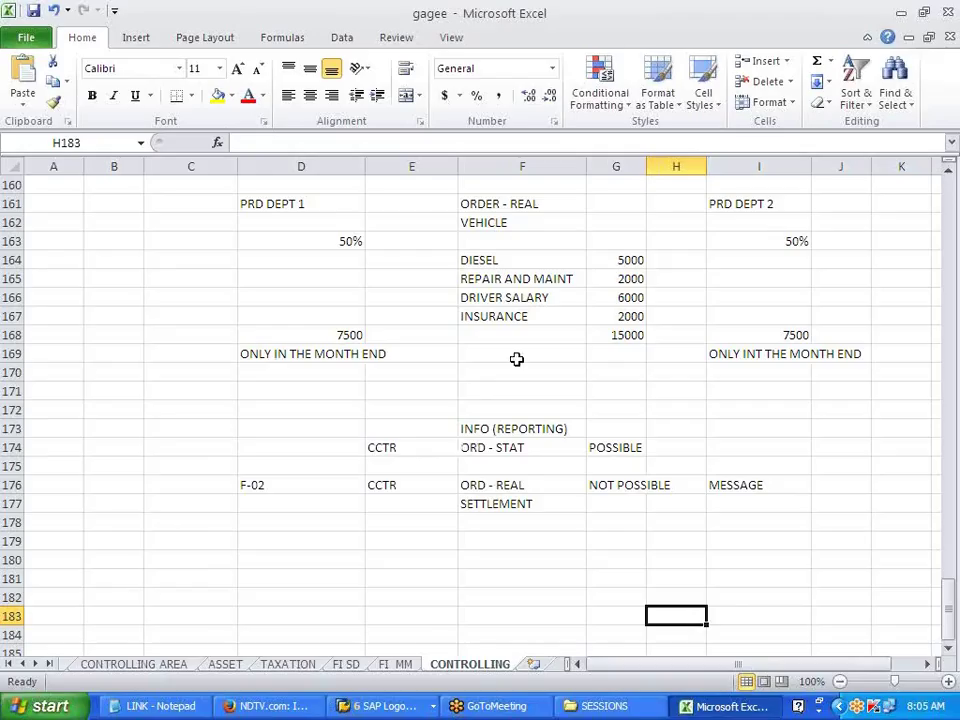
left_click_drag(482, 260, 502, 308)
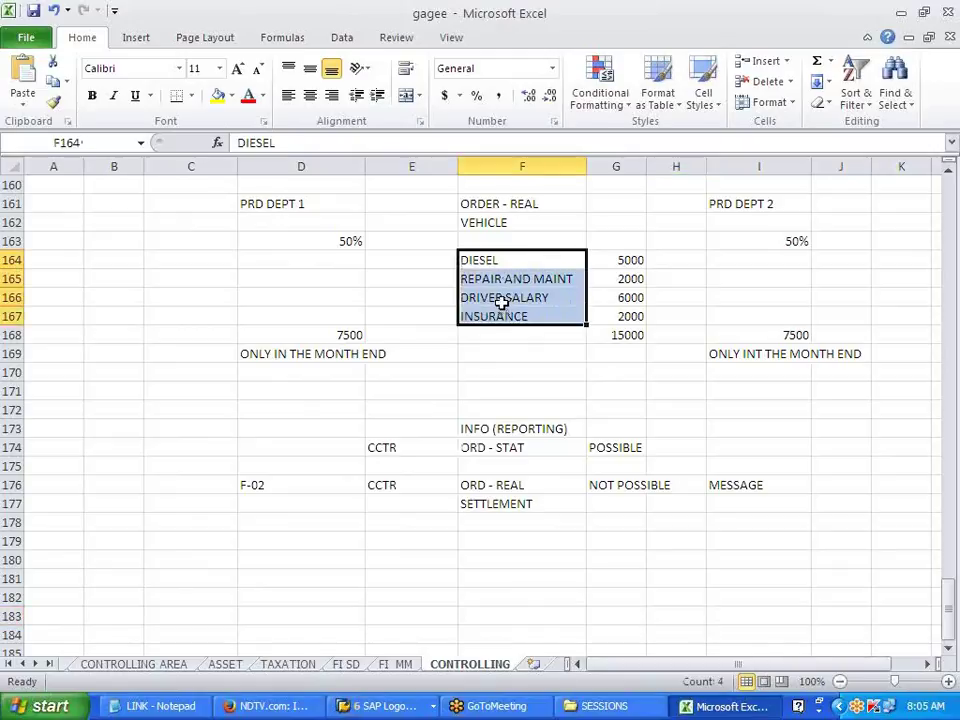
key("ctrl+c")
key("alt+Tab")
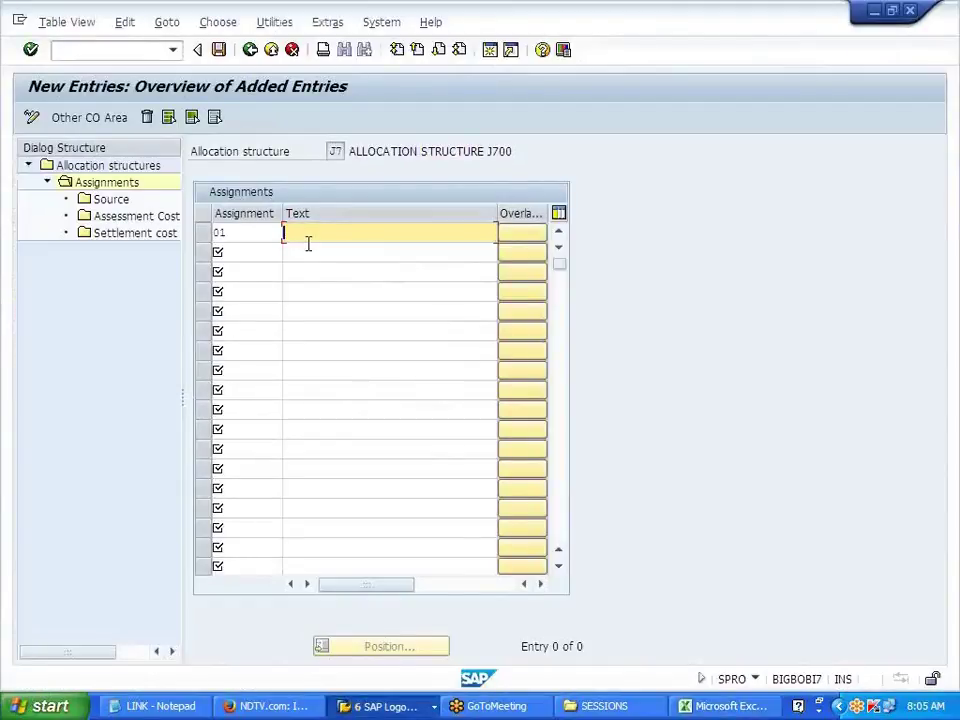
key("ctrl+v")
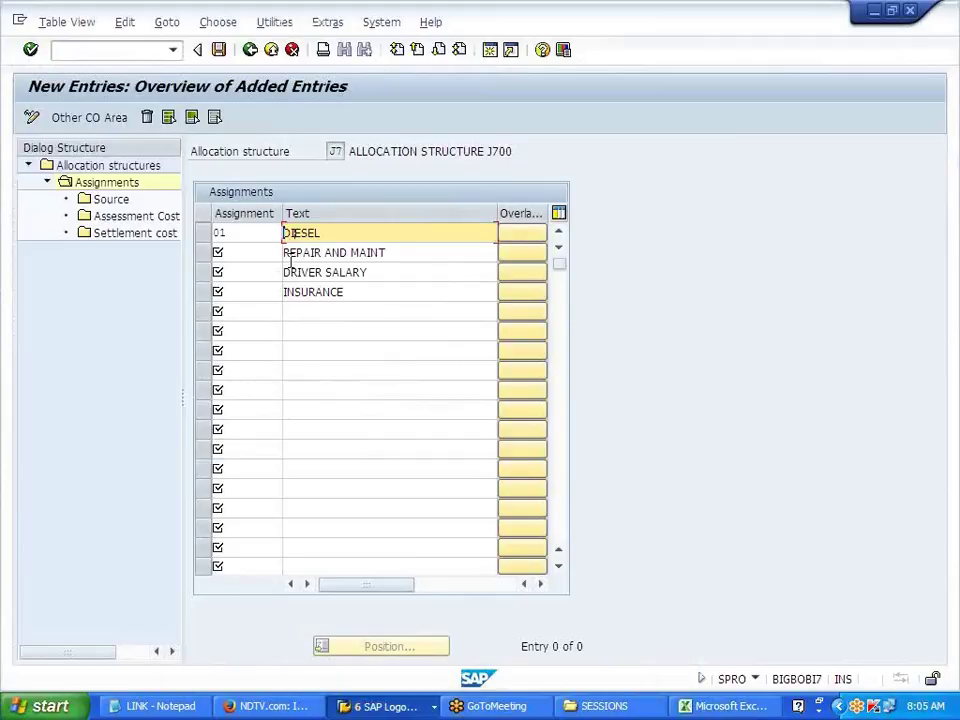
left_click(254, 231)
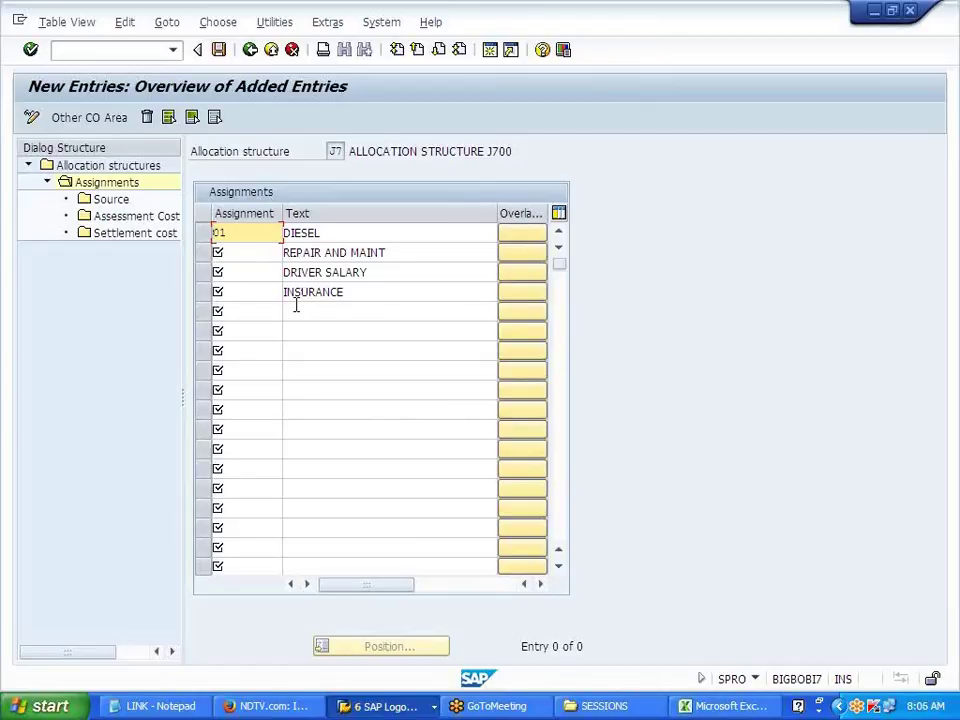
left_click(340, 234)
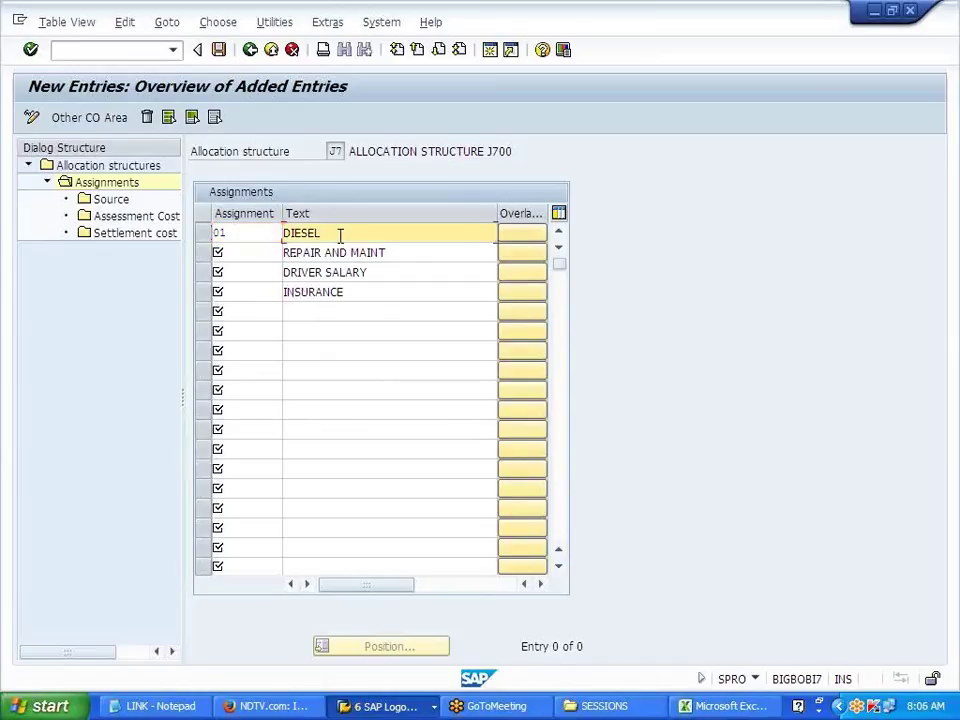
key("BackSpace")
key("BackSpace")
key("BackSpace")
key("BackSpace")
key("BackSpace")
key("BackSpace")
type("VE")
key("BackSpace")
key("BackSpace")
key("BackSpace")
key("BackSpace")
key("BackSpace")
key("BackSpace")
key("BackSpace")
key("BackSpace")
key("BackSpace")
key("BackSpace")
key("BackSpace")
type("DIESL")
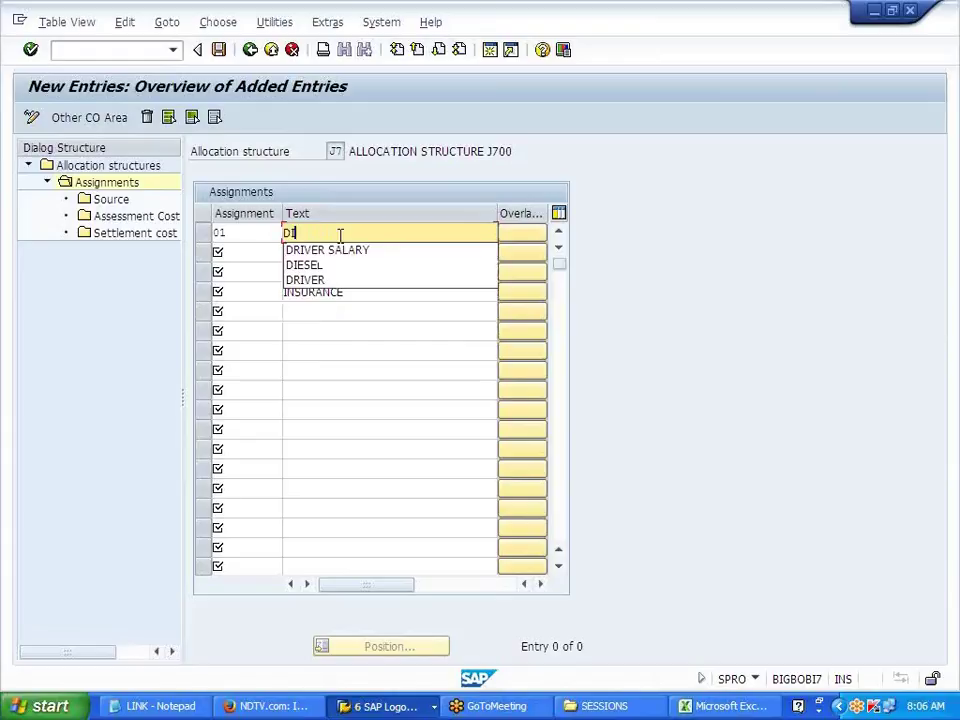
key("BackSpace")
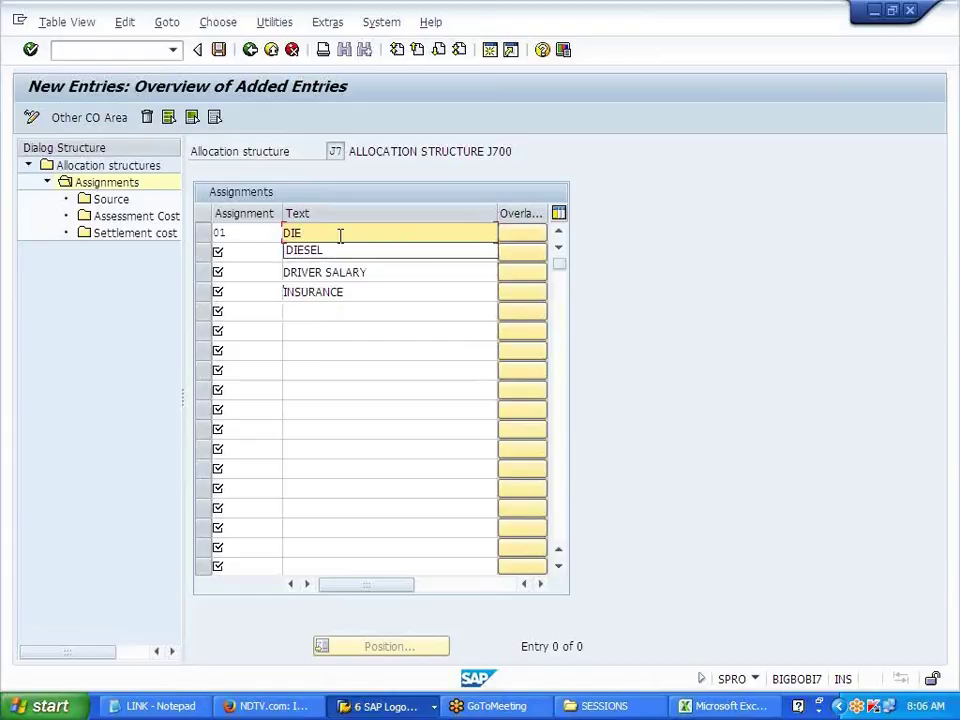
type("SEL")
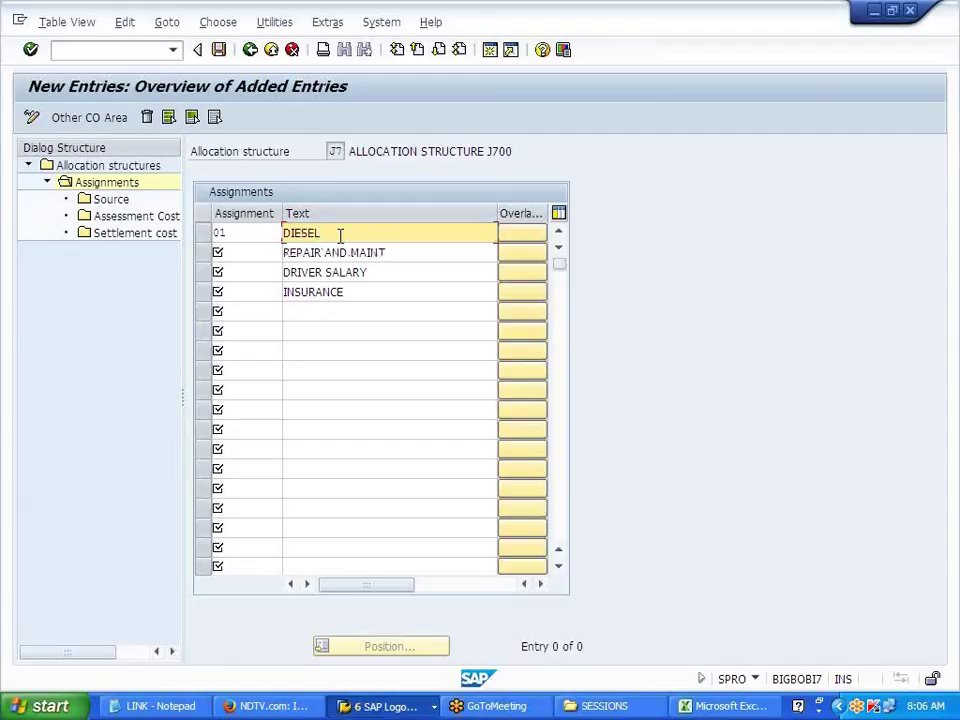
Step: Number the assignments REPAIR AND MAINT, DRIVER SALARY and INSURANCE as 02, 03 and 04, and confirm the entries
key("Tab")
key("Tab")
type("02")
key("Down")
type("0")
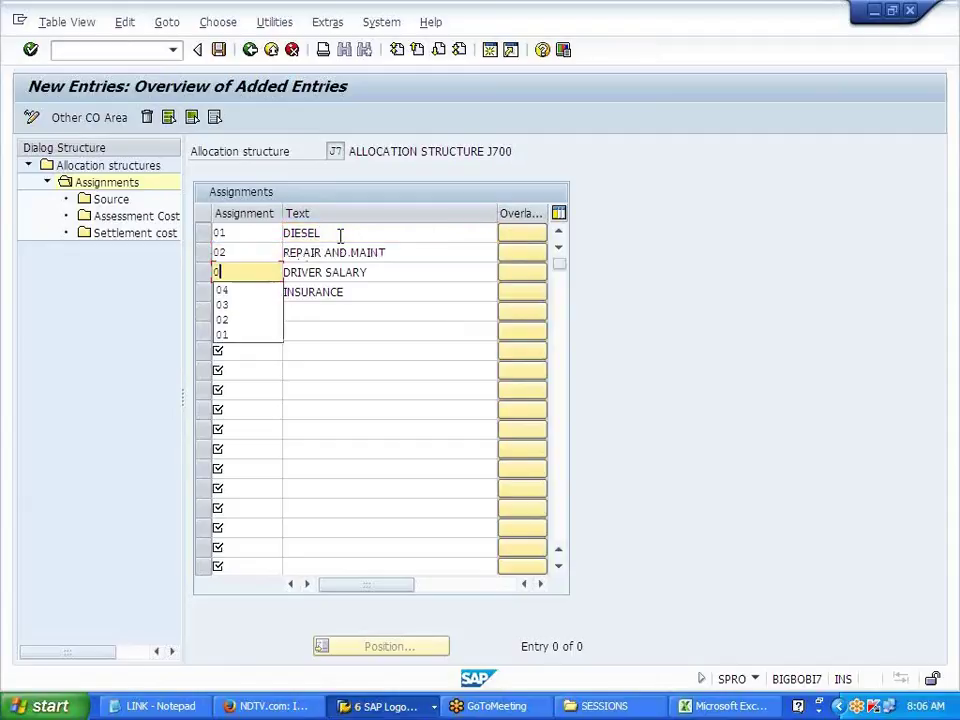
type("3")
key("Down")
type("04")
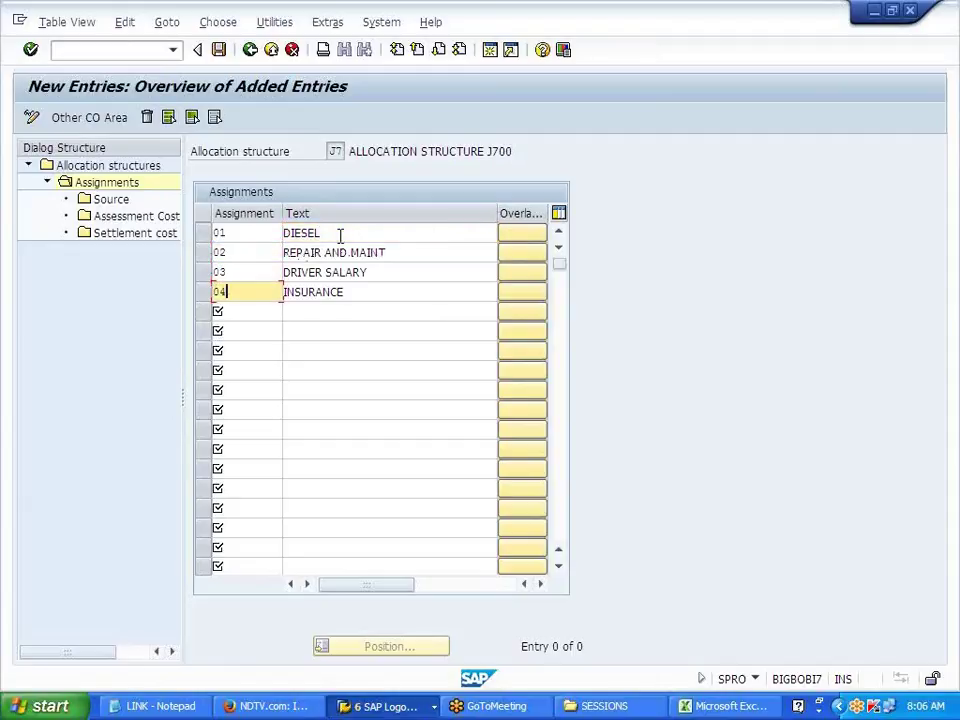
key("Return")
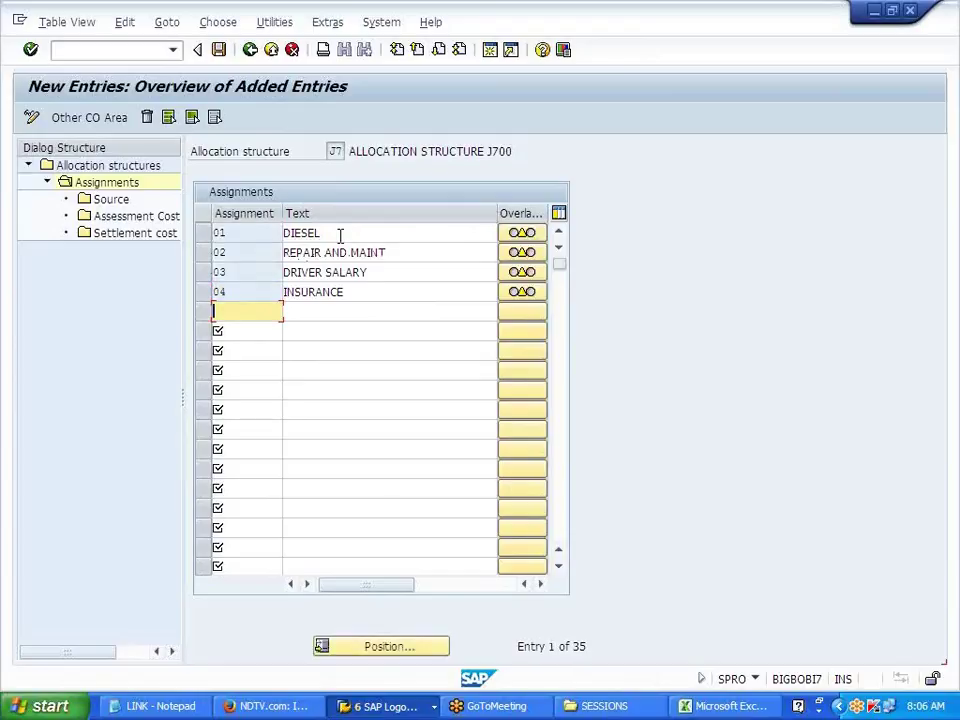
Step: View the source details of assignment 01 DIESEL, and return to the assignment list
left_click(206, 242)
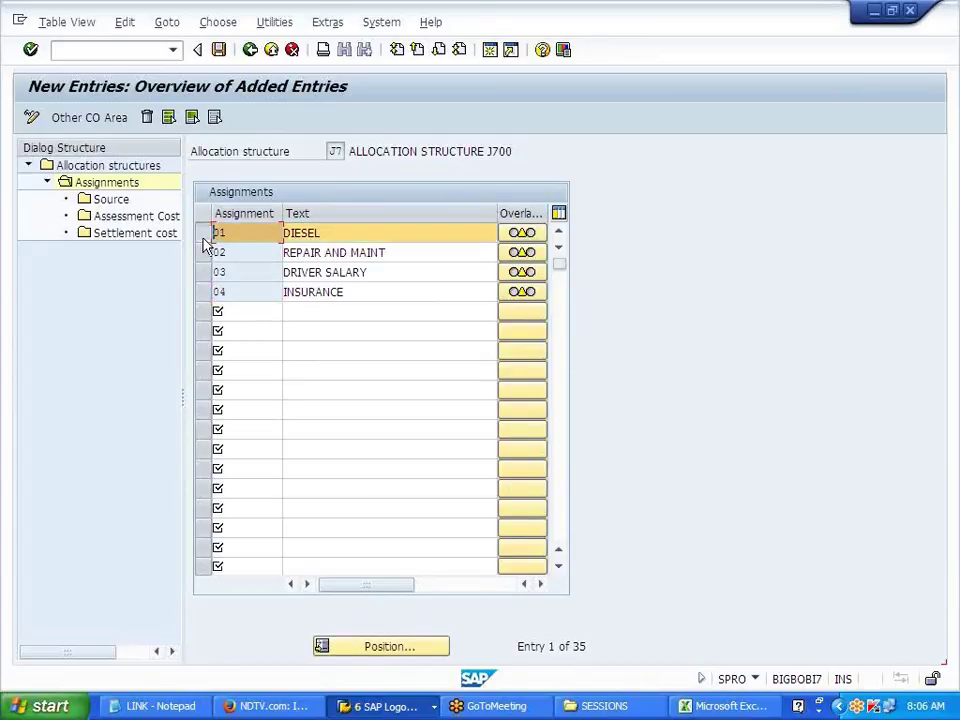
double_click(111, 200)
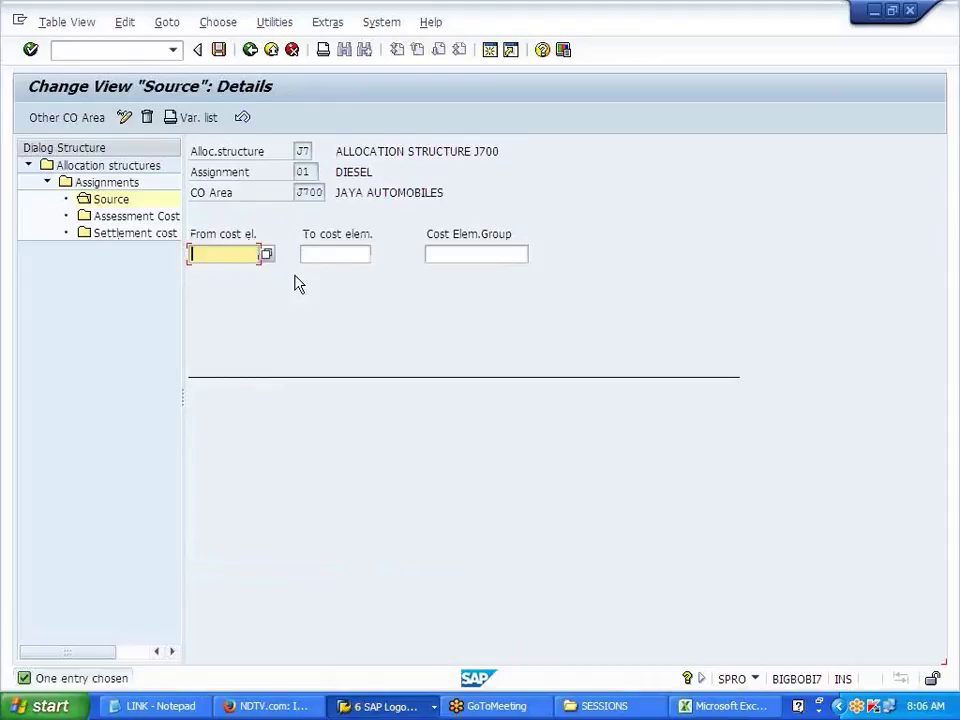
left_click(251, 58)
left_click(292, 51)
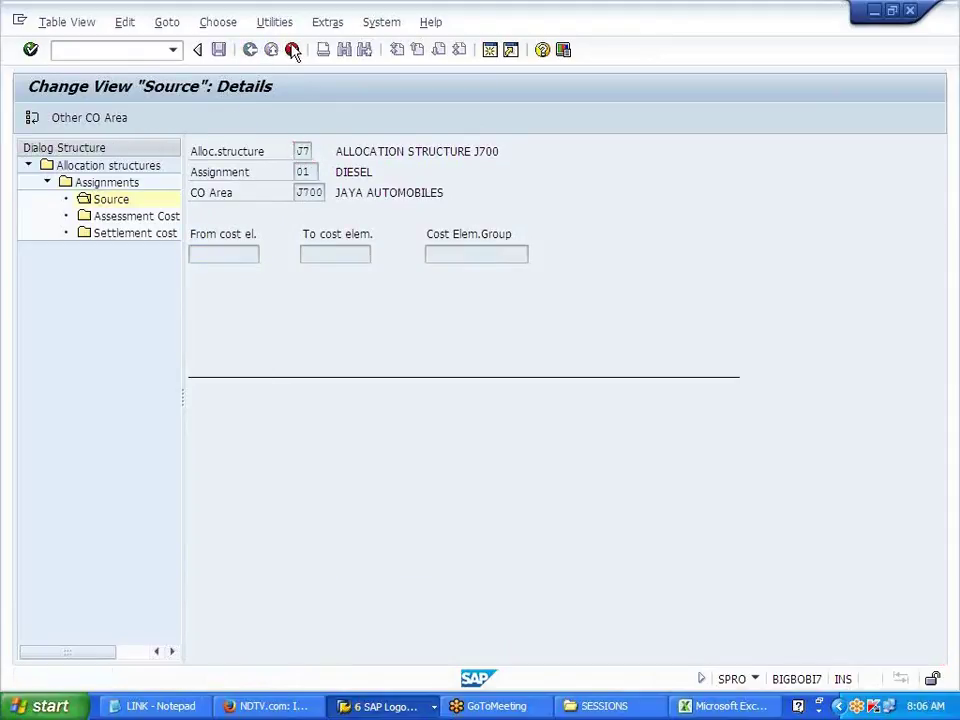
left_click(252, 53)
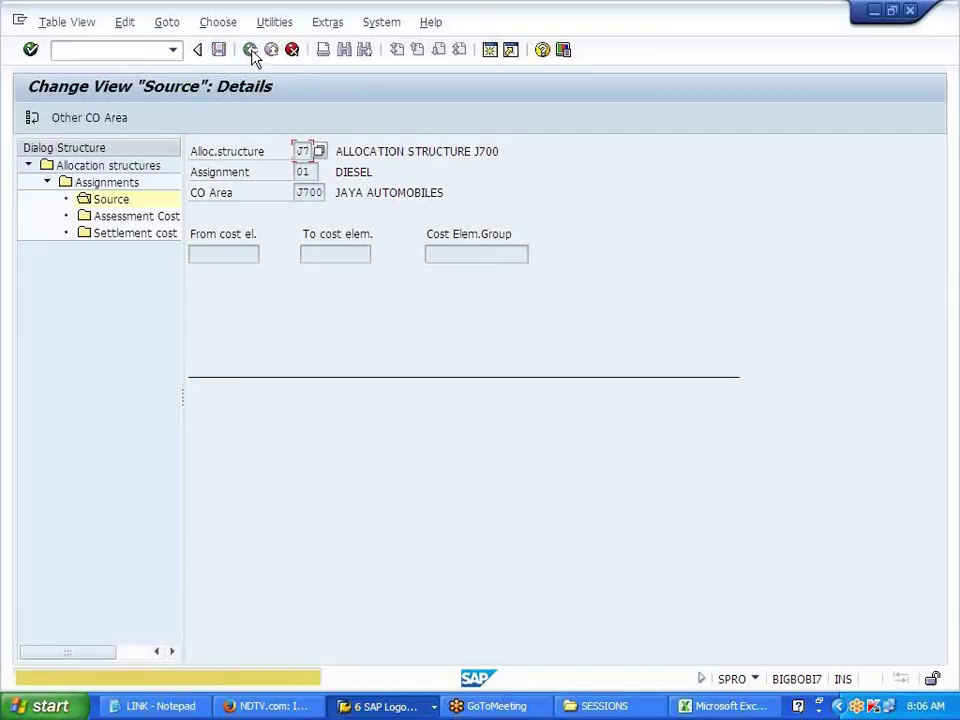
left_click(251, 51)
Step: Delete assignments 01 to 04 from allocation structure J7
left_click_drag(208, 236, 204, 290)
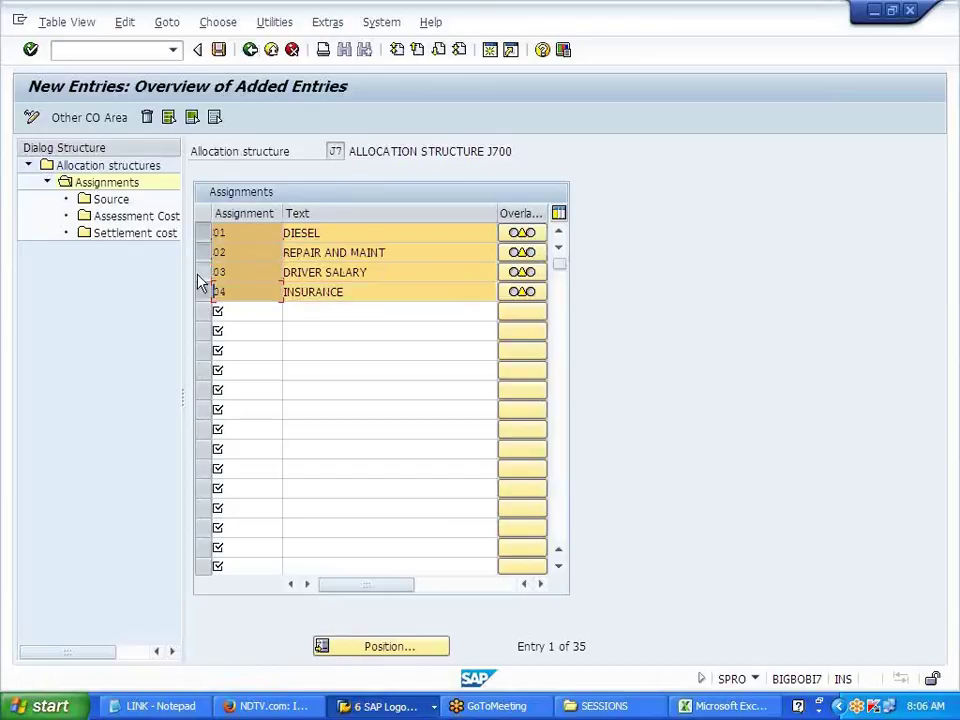
left_click(146, 118)
Step: Try to add assignment 01 with the text VEHICLE EXPS, and discard the entry
left_click(259, 233)
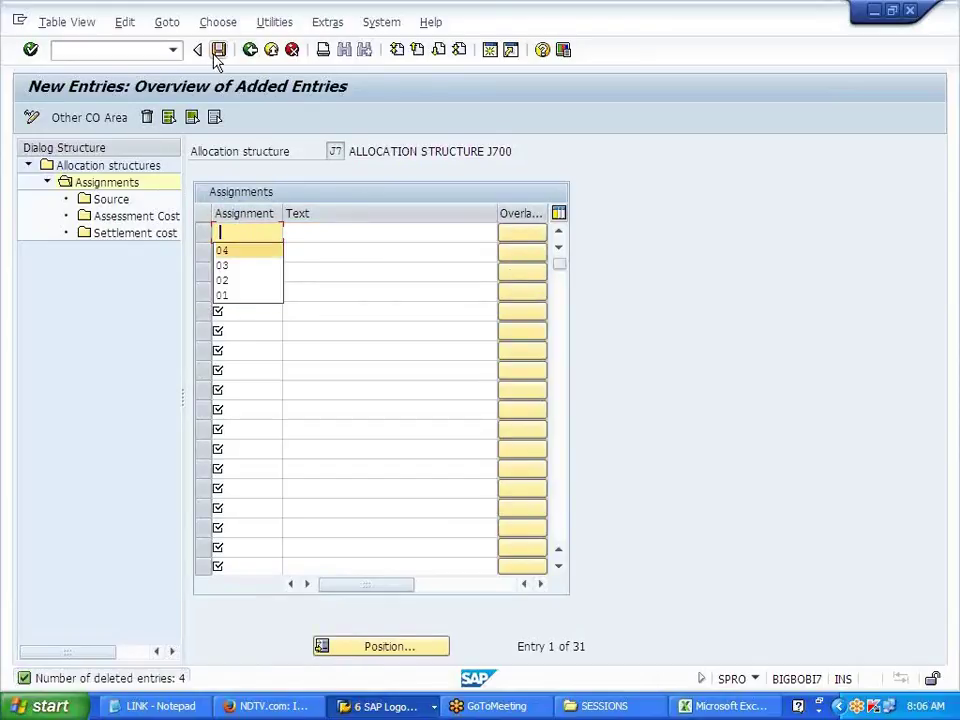
left_click(232, 296)
left_click(293, 234)
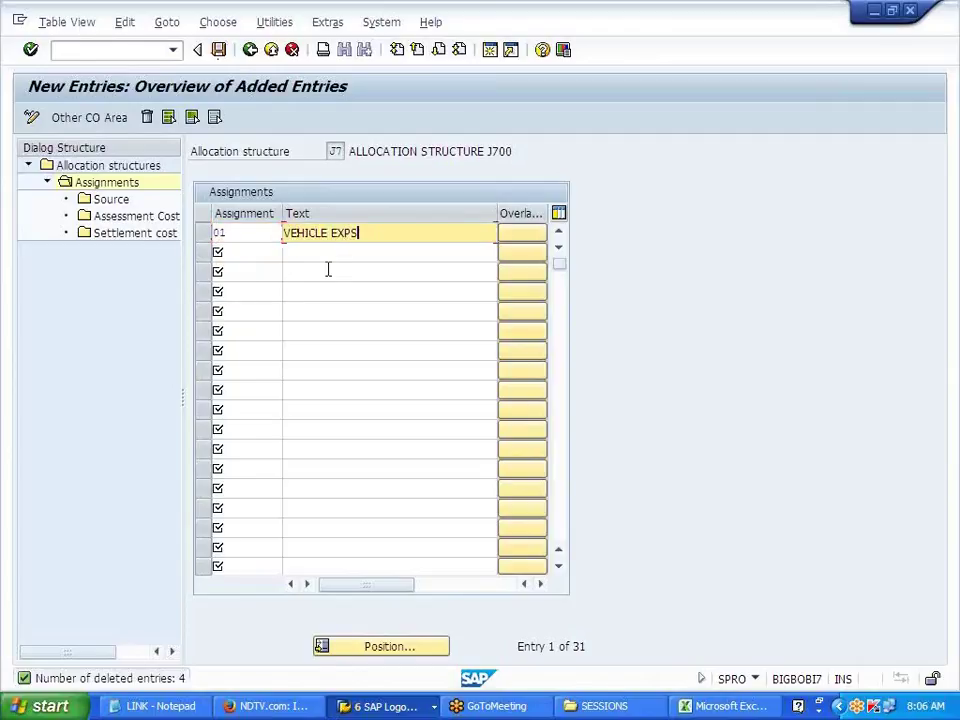
key("Return")
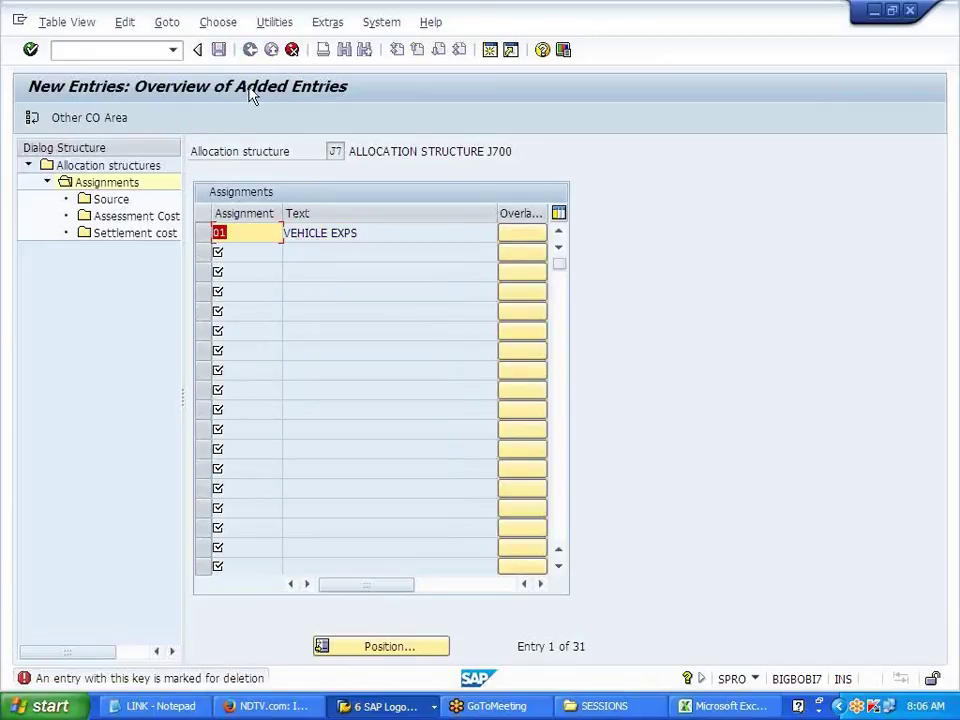
left_click(292, 49)
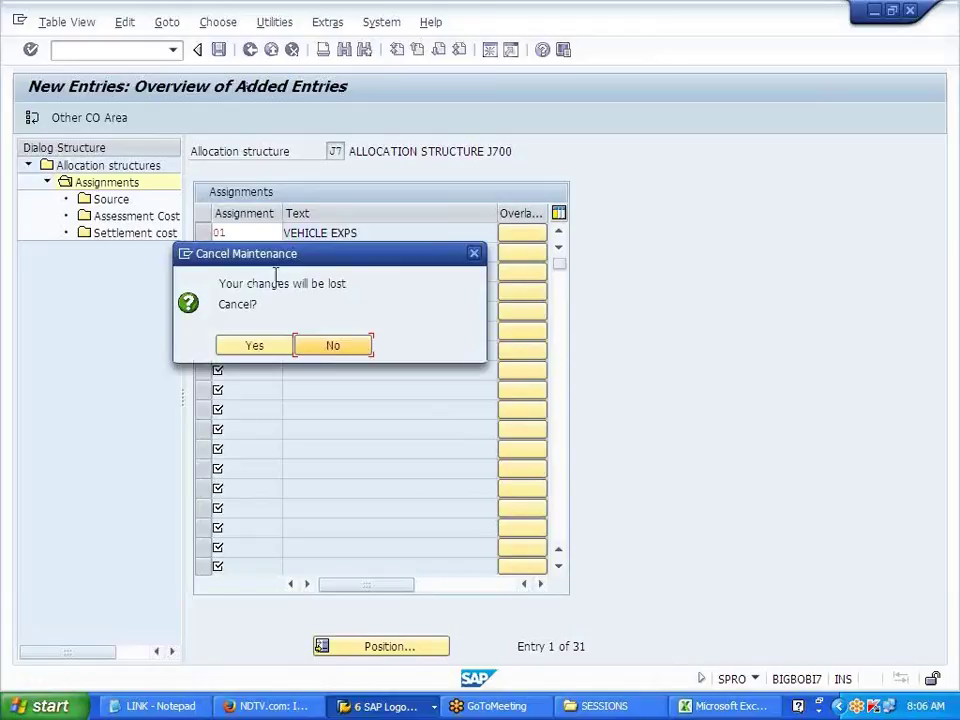
left_click(254, 349)
Step: Save the deletion of the old assignments, and add assignment 01 with the text VEHICLE EXPS to allocation structure J7
left_click(219, 50)
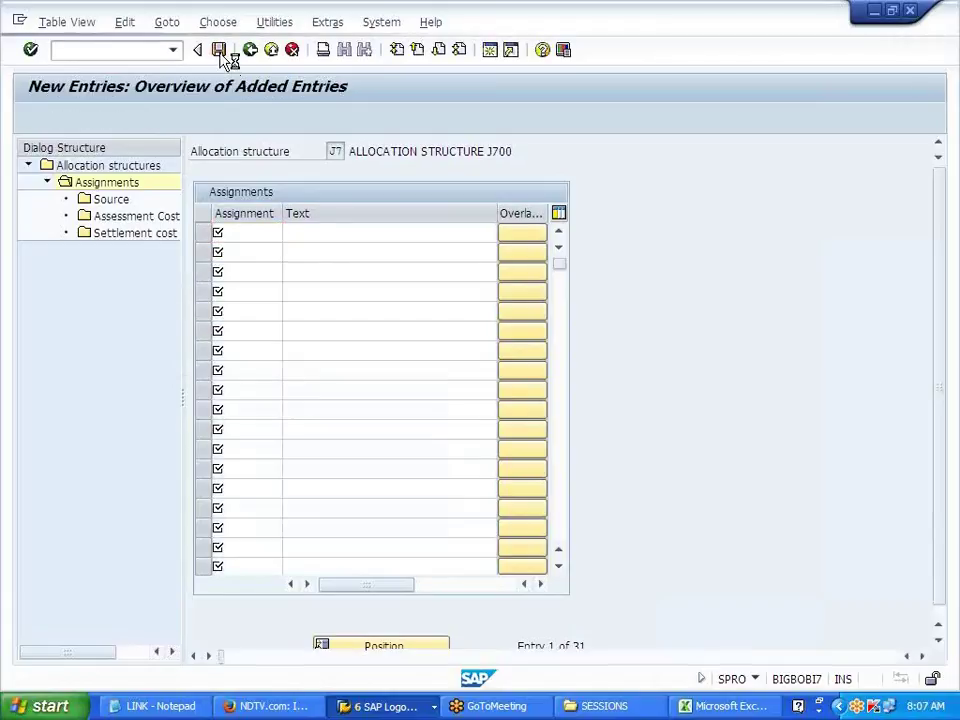
left_click(37, 381)
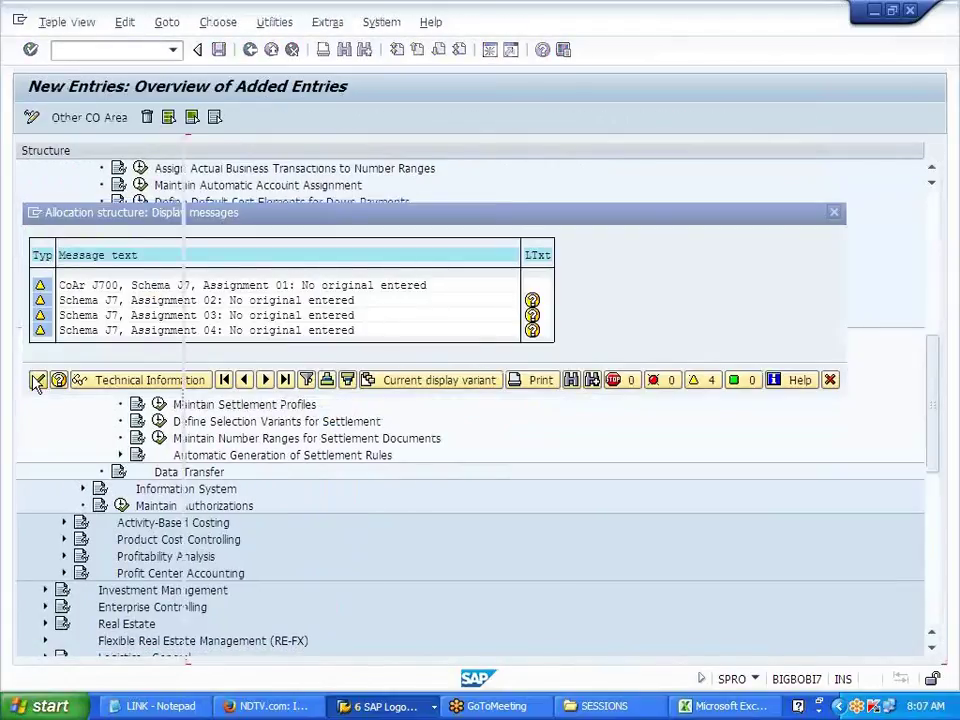
left_click(254, 232)
left_click(248, 251)
left_click(309, 232)
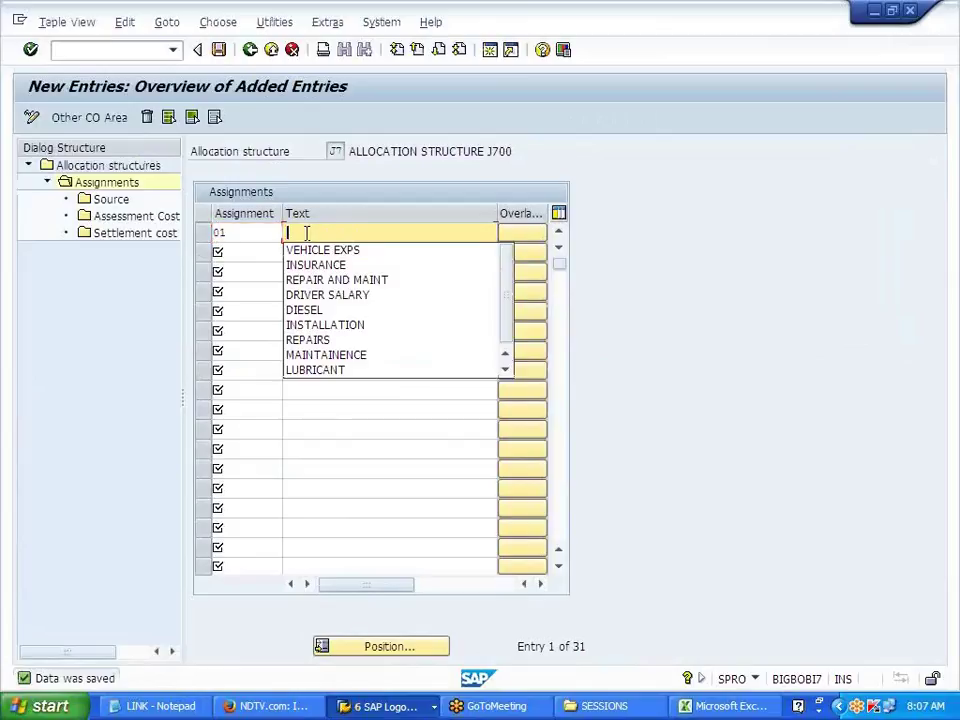
left_click(305, 250)
key("Return")
Step: Open the source details of assignment 01, and select cell E164 beside DIESEL in the Excel worksheet
double_click(118, 201)
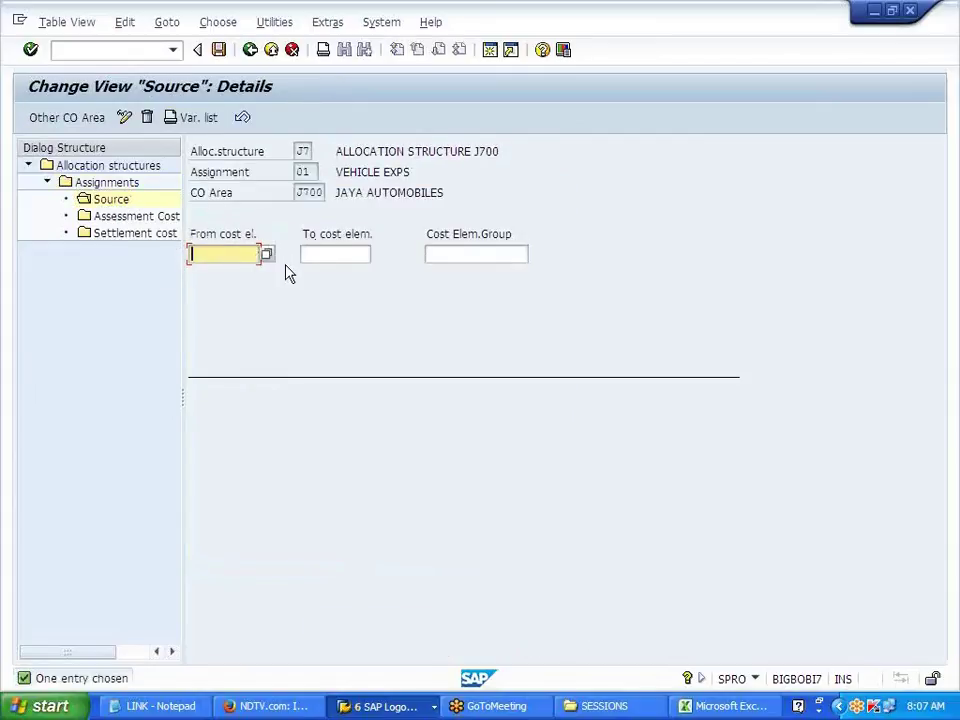
left_click(697, 706)
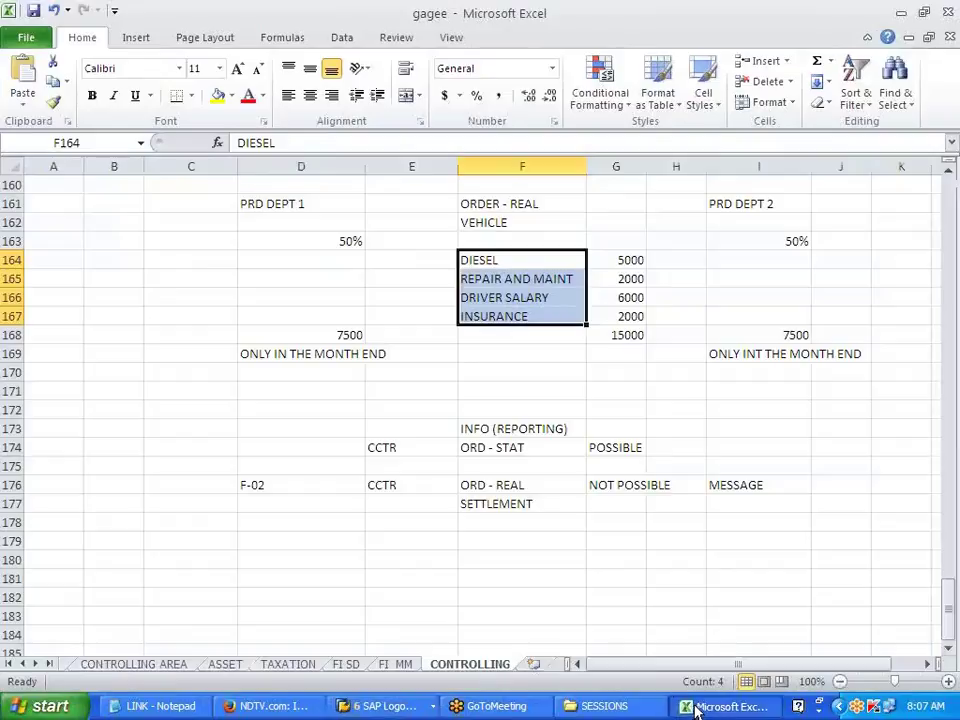
left_click(555, 577)
left_click(495, 261)
left_click(414, 260)
Step: Switch to the SAP Easy Access session, run transaction FS00 and locate the DIESEL account among the expense accounts
key("alt+Tab")
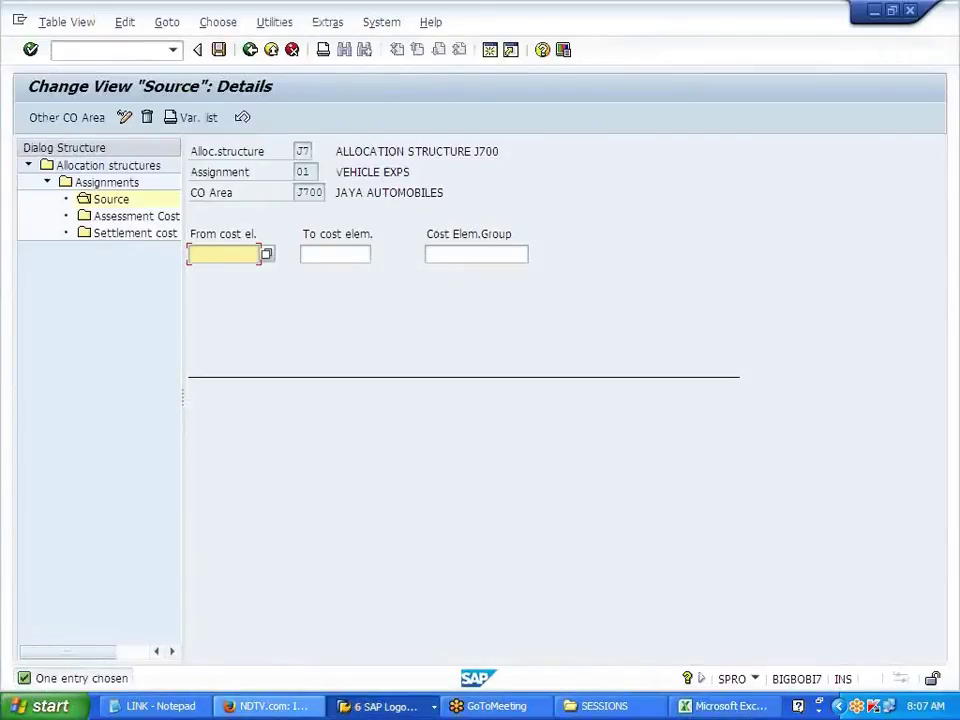
left_click(352, 708)
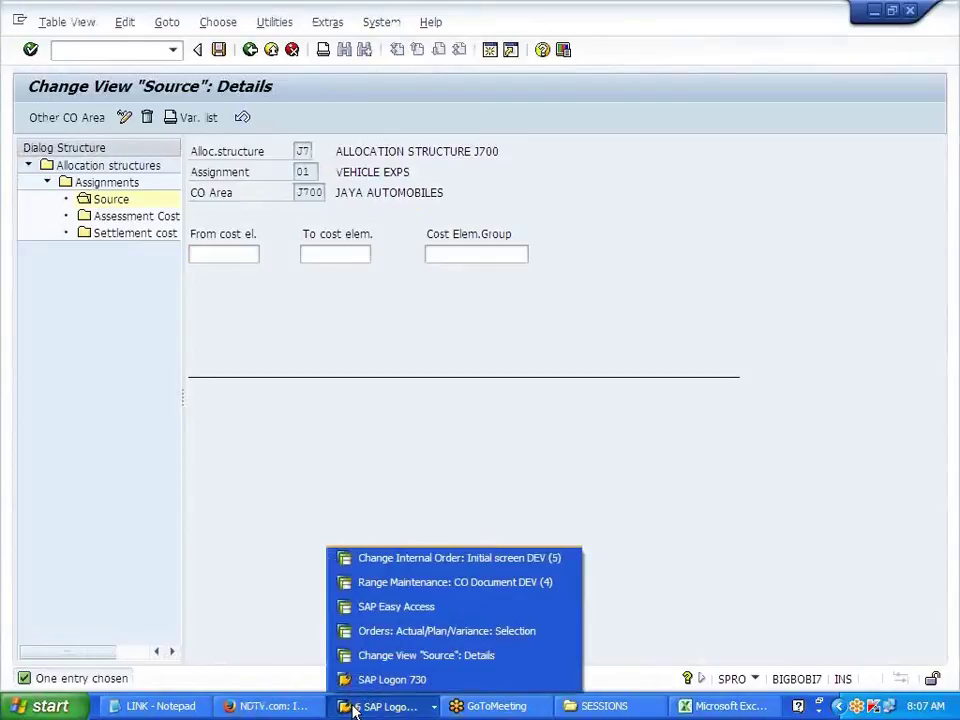
left_click(413, 610)
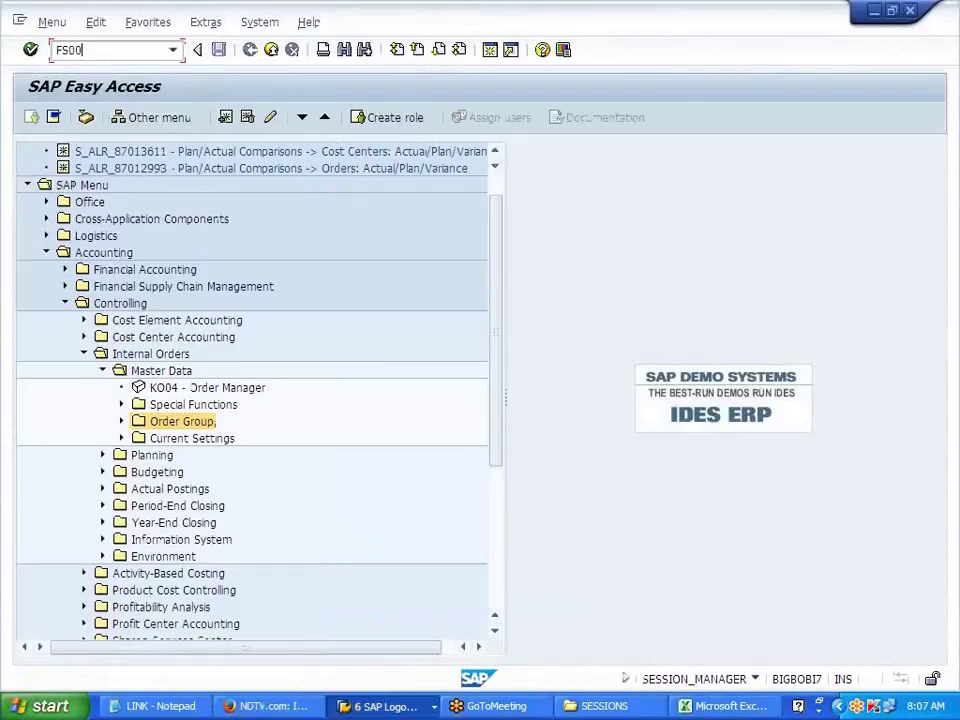
key("Return")
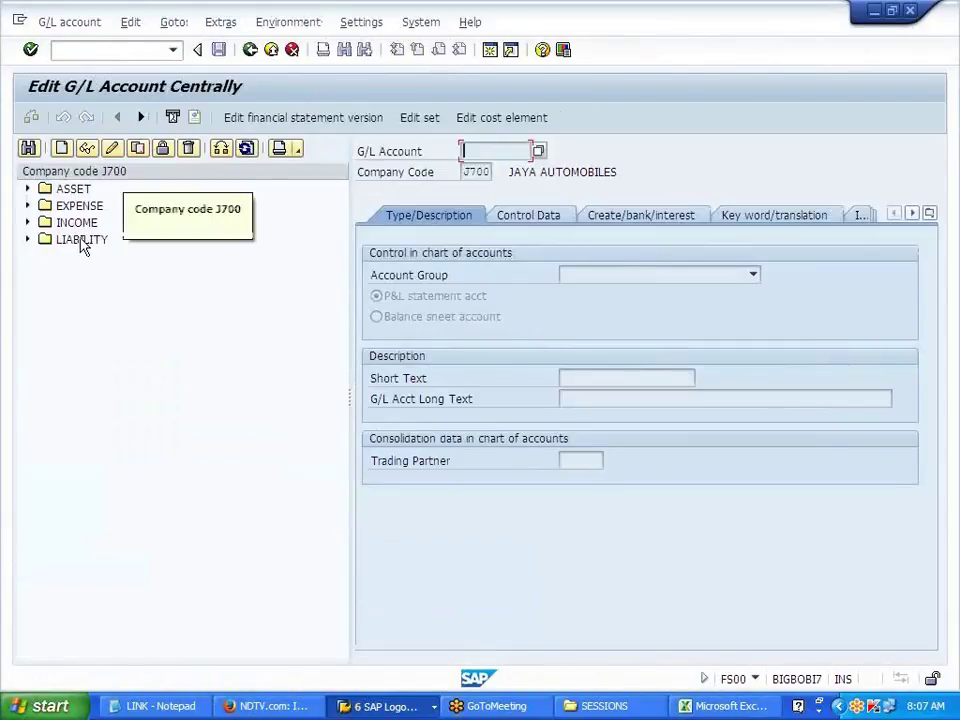
left_click(28, 205)
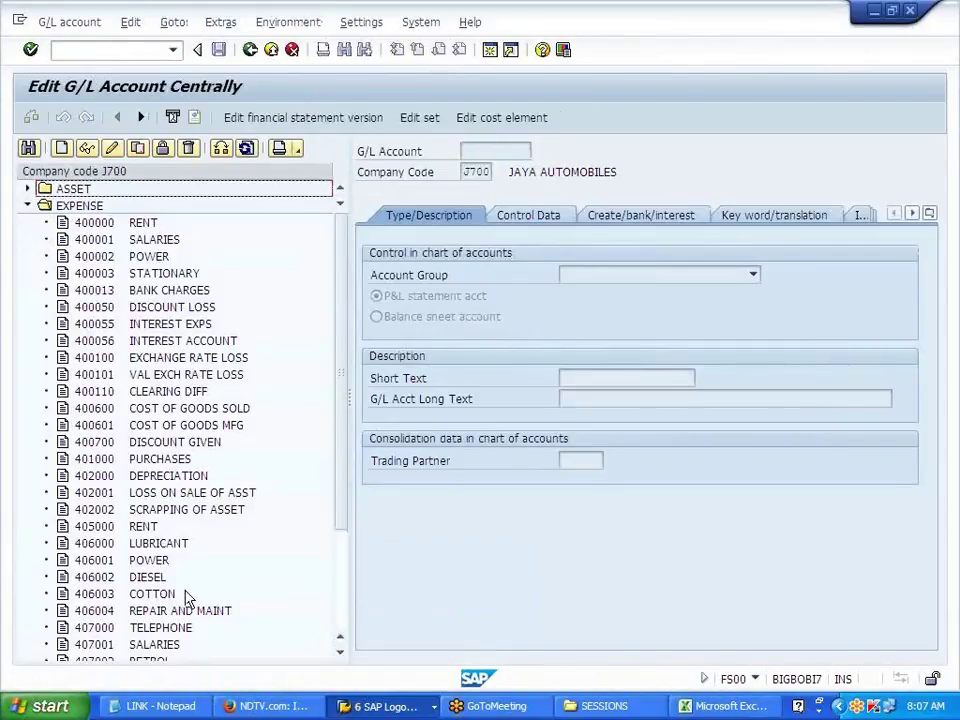
left_click(143, 581)
Step: Switch to Excel and enter 406002 in cell E164 as the account for DIESEL
key("alt+Tab")
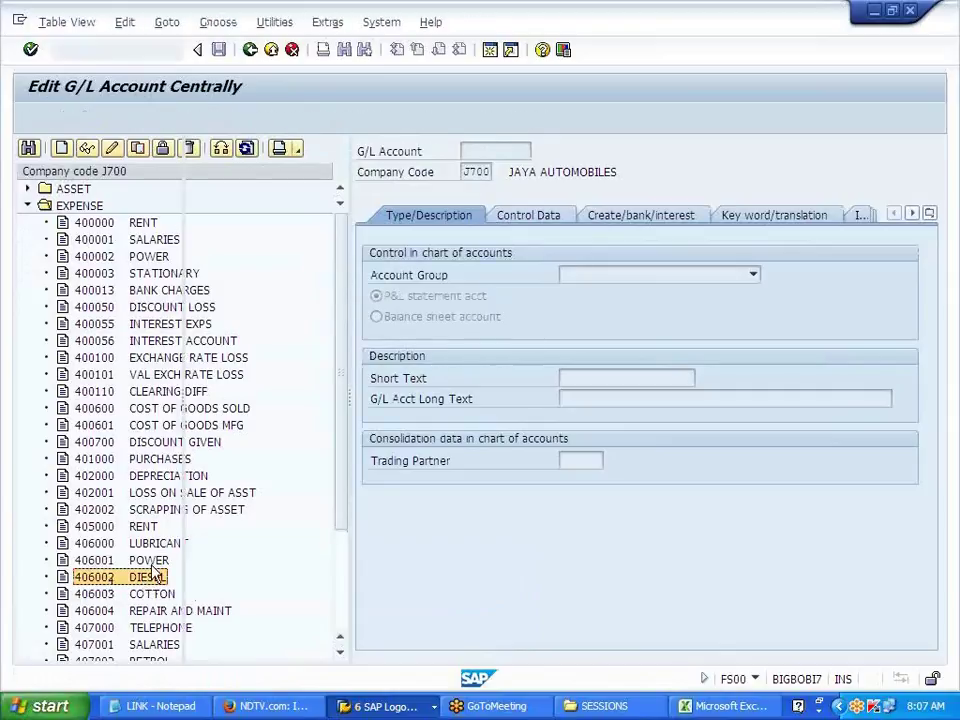
left_click(715, 706)
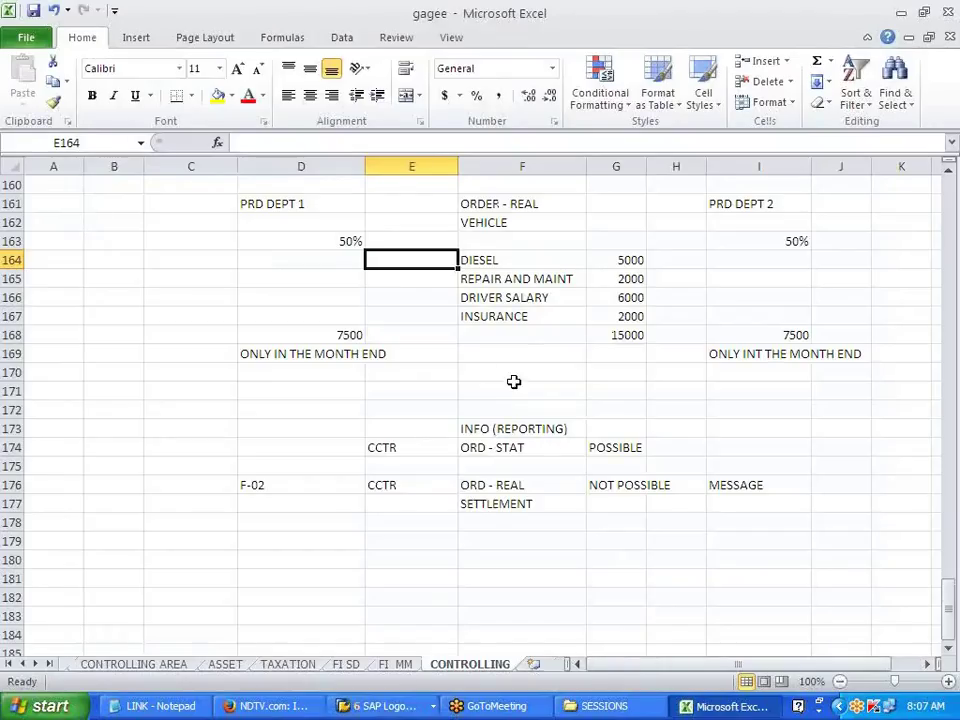
type("406002")
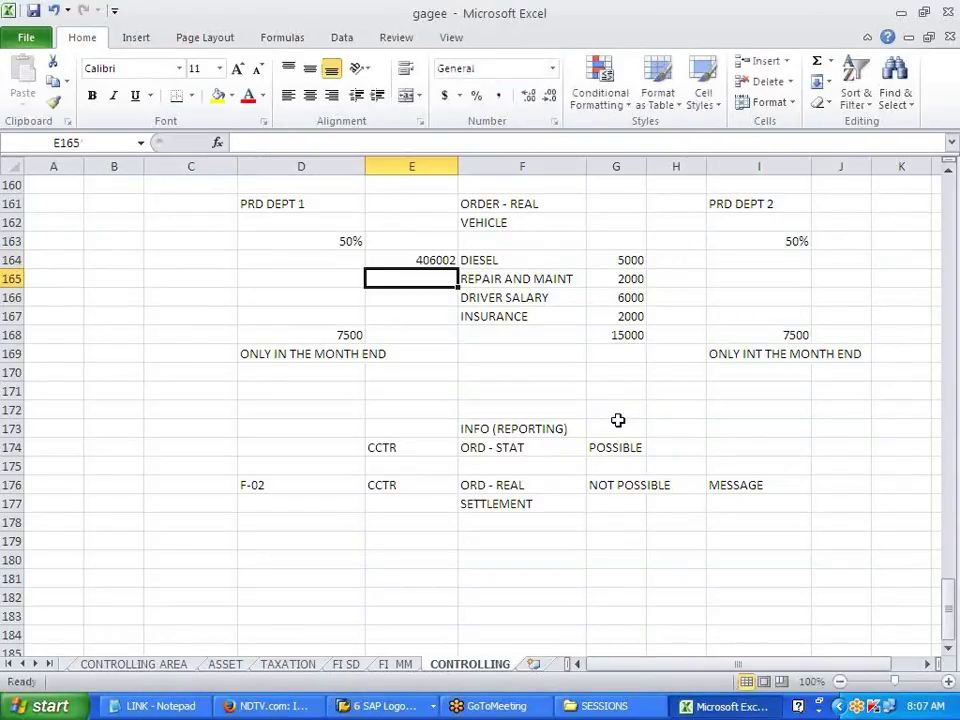
Step: Look up the REPAIR AND MAINT account in the SAP expense list, and enter 406004 in Excel cell E165
key("alt+Tab")
key("alt+Tab")
key("alt+Tab")
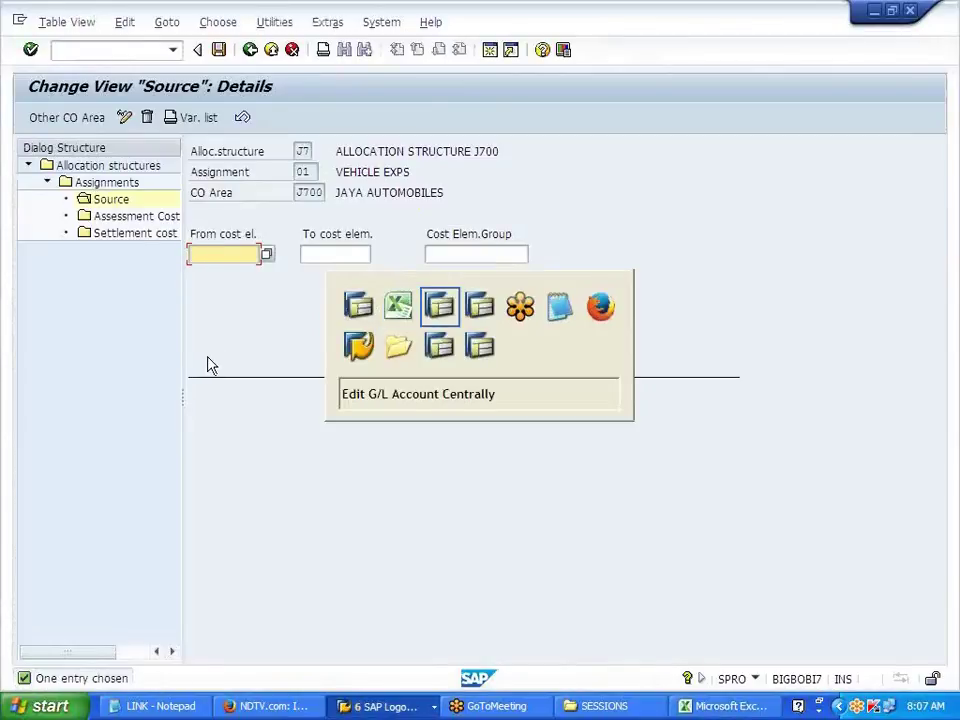
scroll(188, 576, "down", 2)
left_click(200, 512)
key("alt+Tab")
key("alt+Tab")
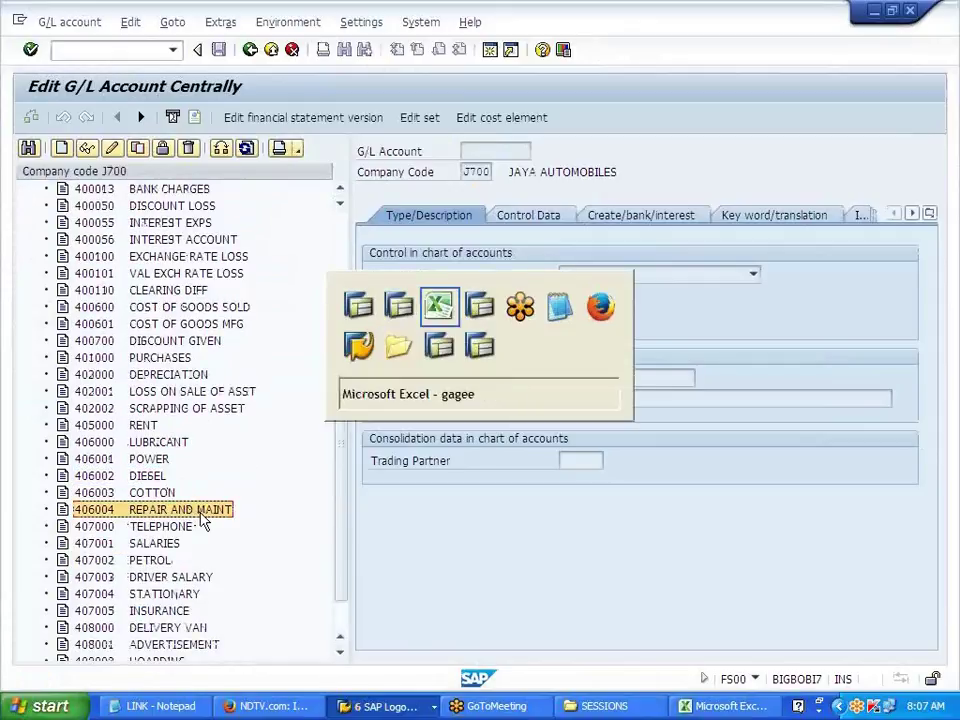
type("406004")
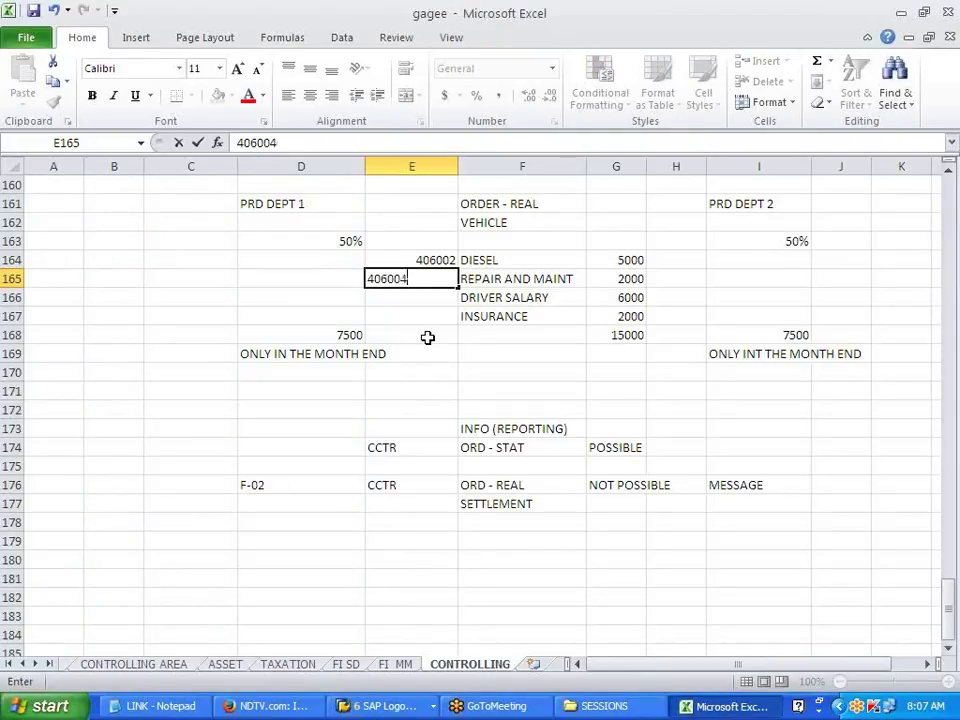
key("Return")
Step: Look up the DRIVER SALARY account in the SAP expense list, and enter 407003 in Excel cell E166
key("alt+Tab")
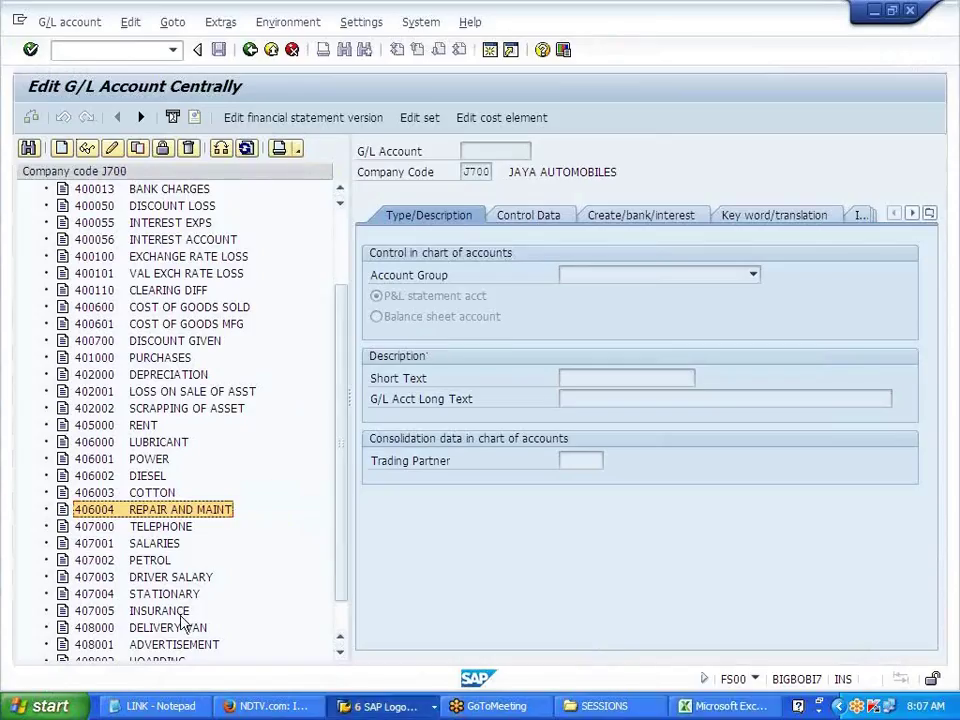
scroll(183, 622, "down", 3)
left_click(197, 528)
key("alt+Tab")
type("40700")
key("Return")
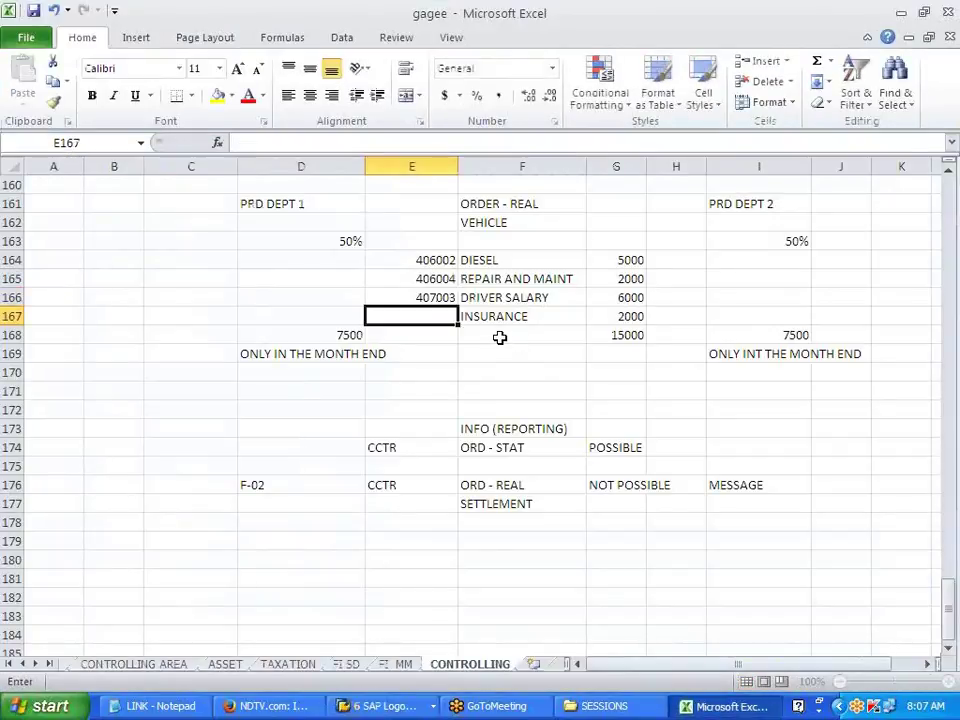
Step: Check the INSURANCE account in the SAP expense list, and enter 407003 in Excel cell E167
key("alt+Tab")
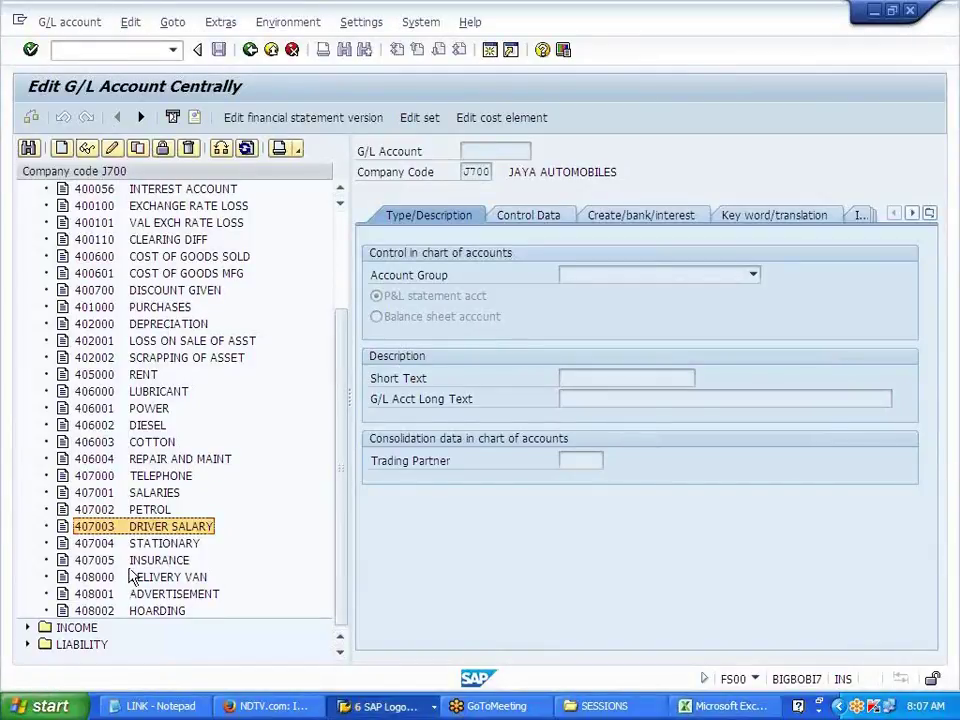
key("alt+Tab")
type("4")
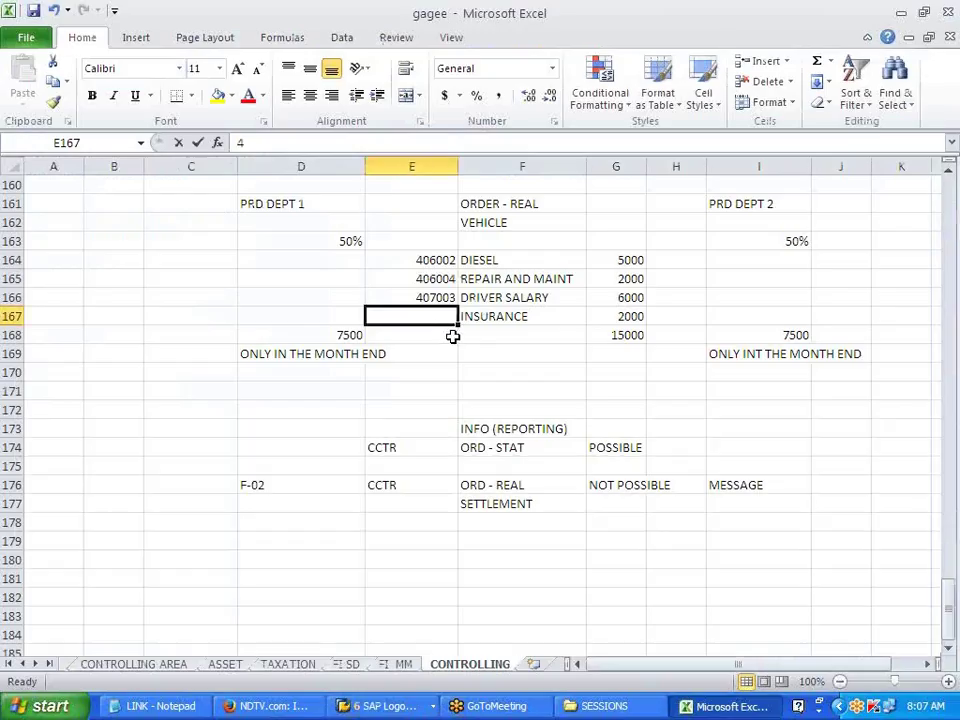
type("07003")
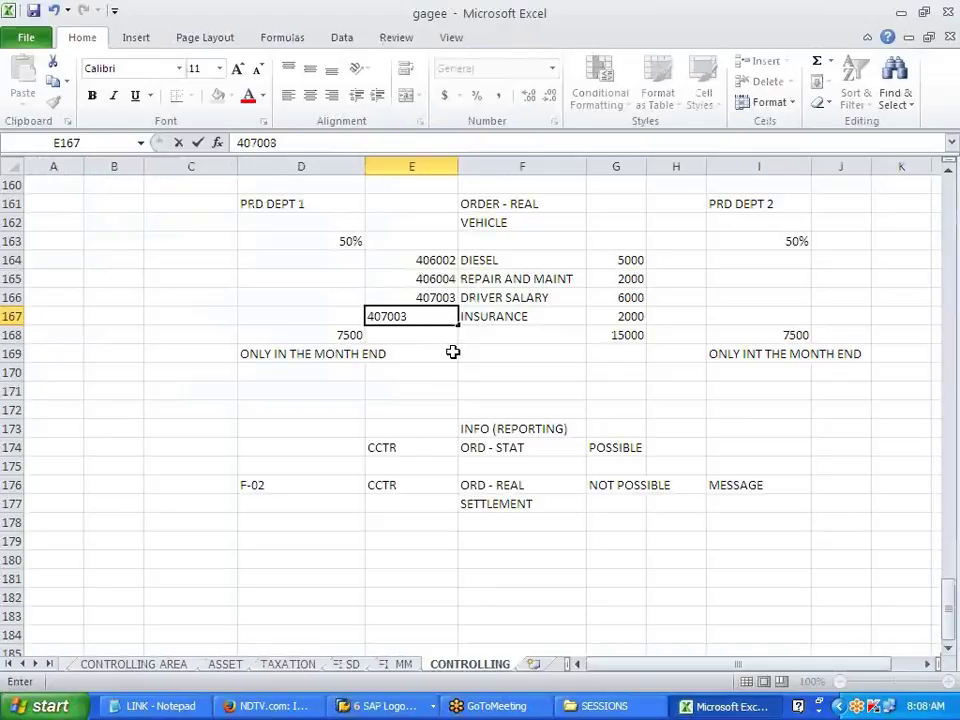
left_click(481, 373)
Step: Open cost element group maintenance from the source details of assignment 01, and try to create the group VEHICLEEXPS
key("alt+Tab")
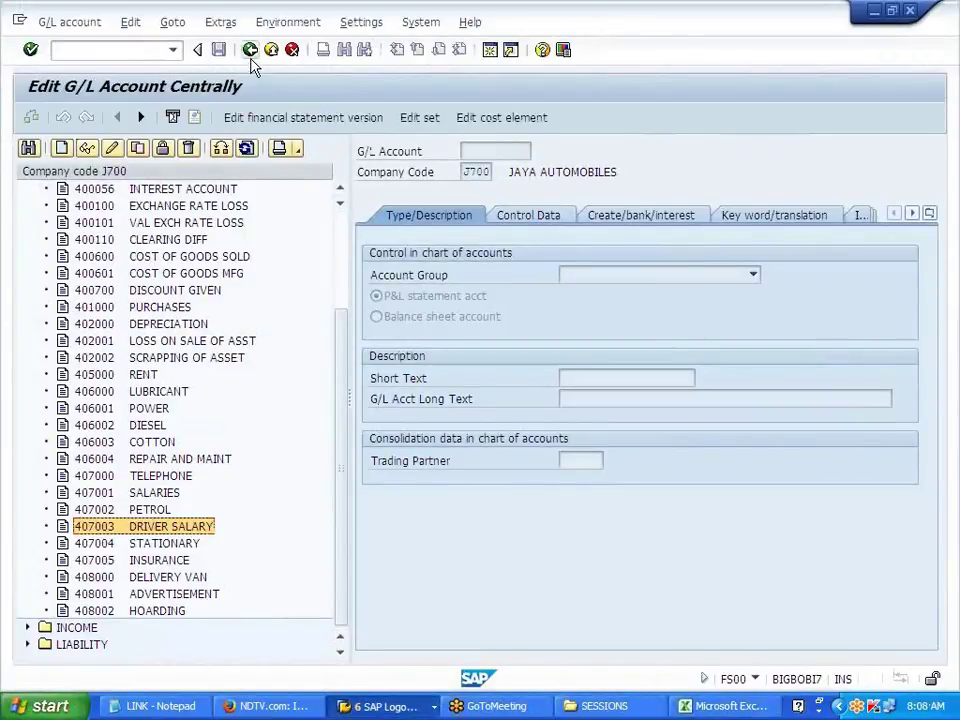
key("alt+Tab")
left_click(489, 253)
left_click(330, 22)
mouse_move(397, 94)
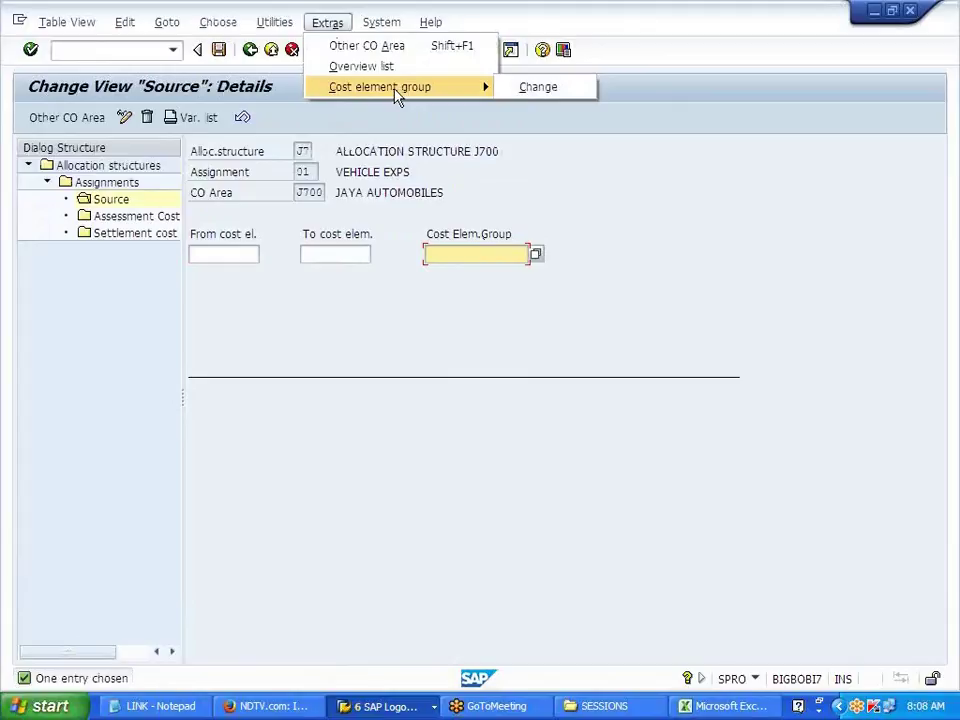
left_click(554, 94)
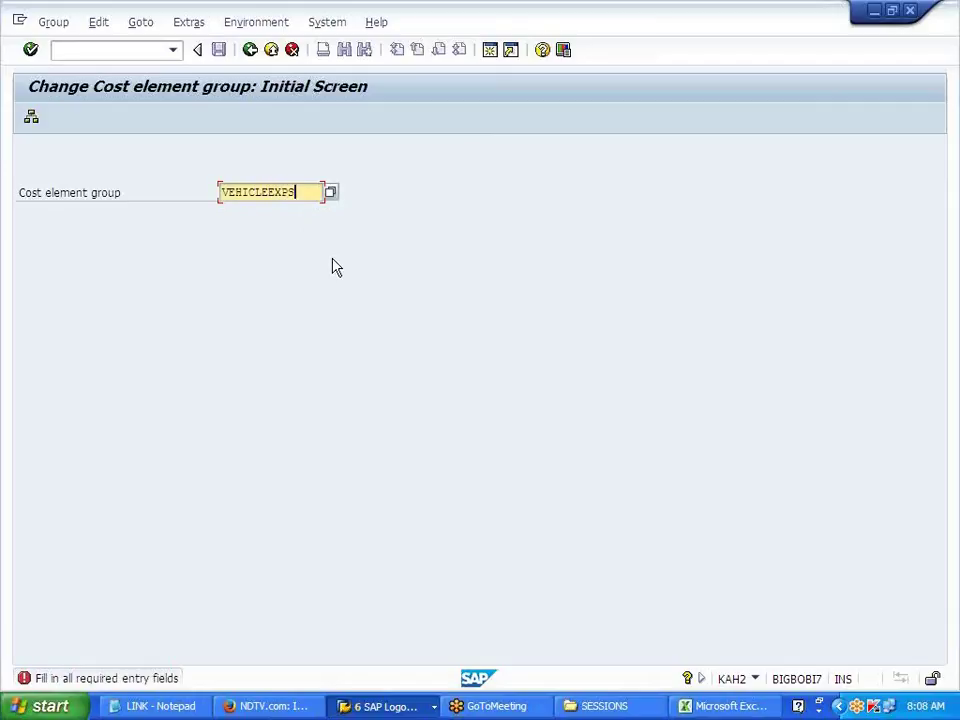
key("Return")
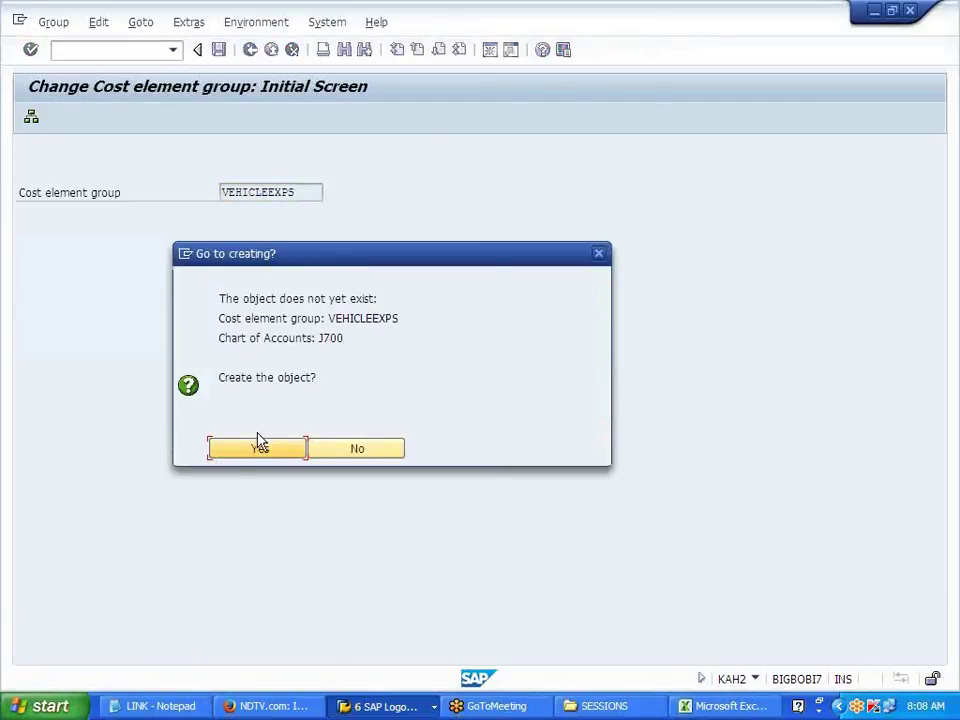
left_click(253, 449)
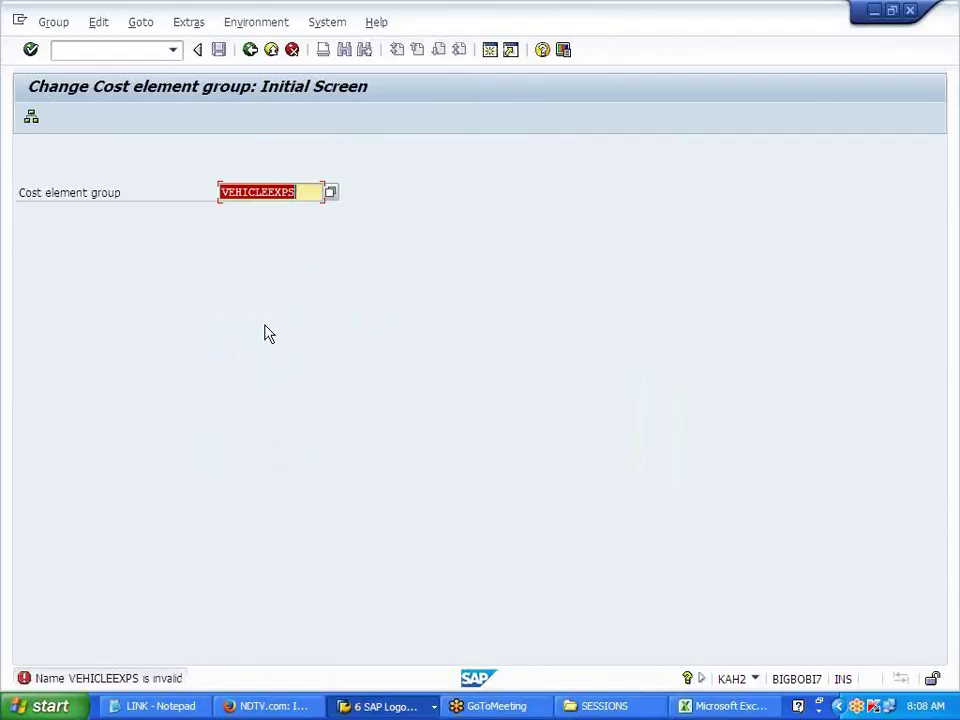
Step: Create the cost element group VEHICLE with the description VEHICLE EXPS, and insert blank cost element rows beneath it
left_click(296, 191)
key("BackSpace")
key("BackSpace")
key("Return")
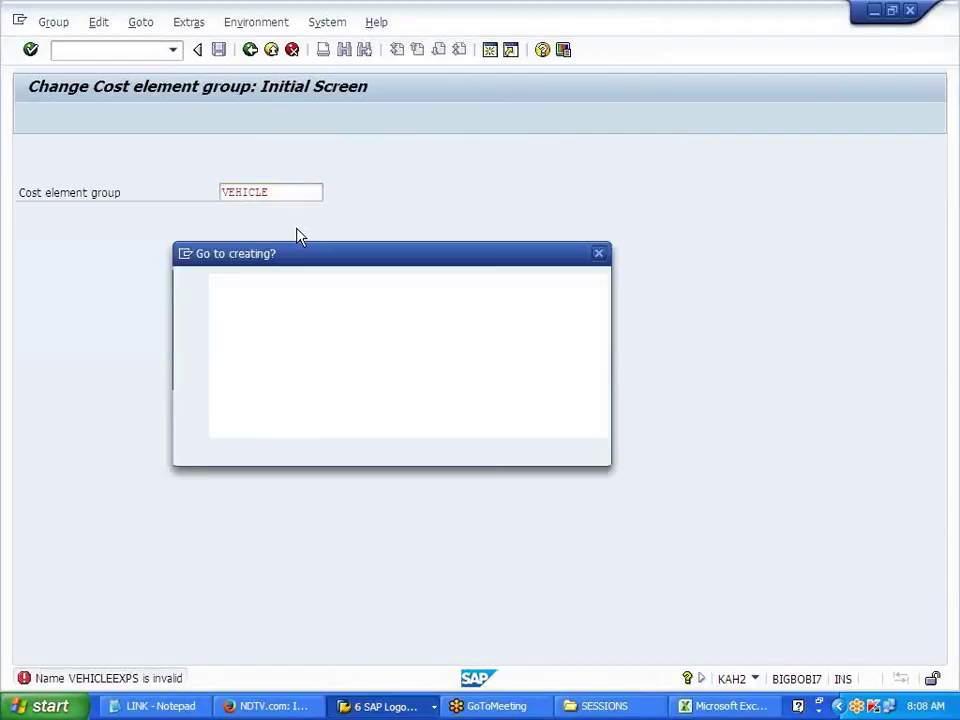
left_click(285, 450)
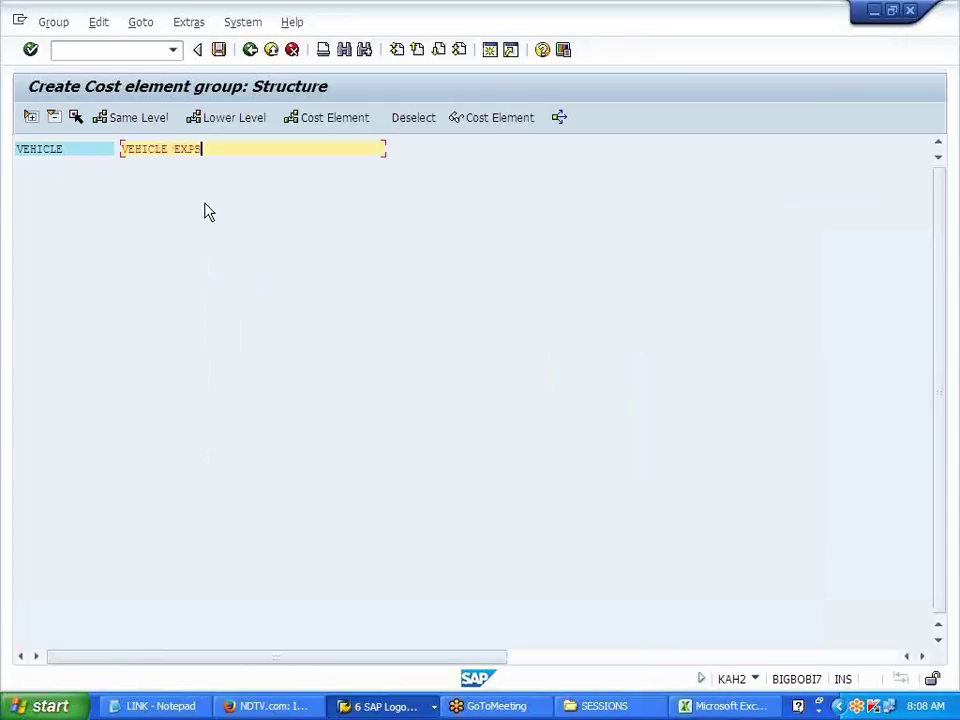
left_click(45, 155)
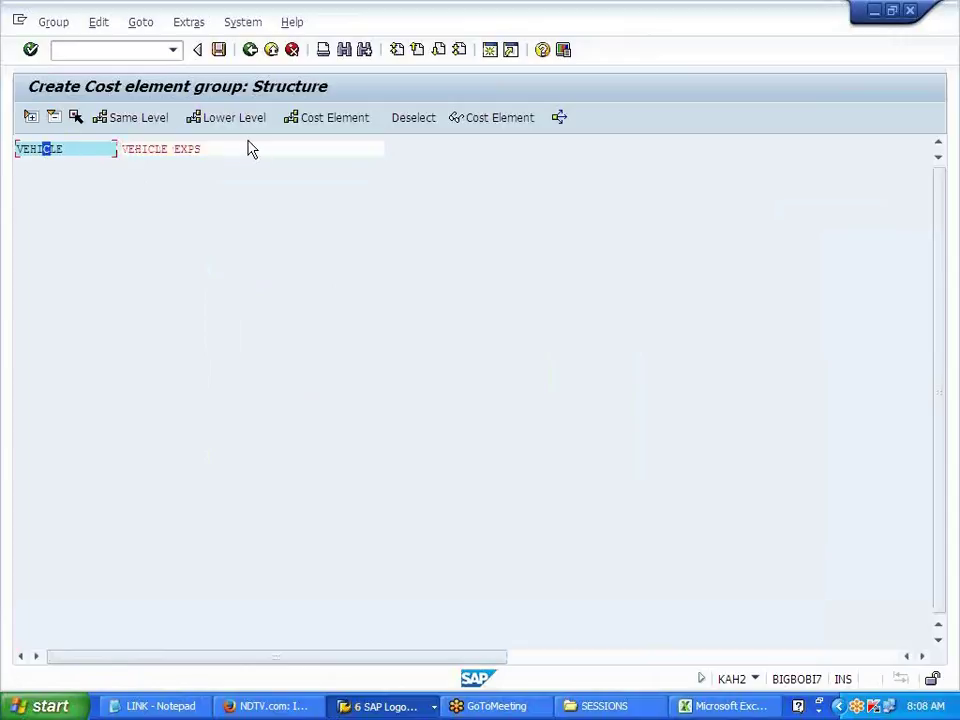
left_click(311, 121)
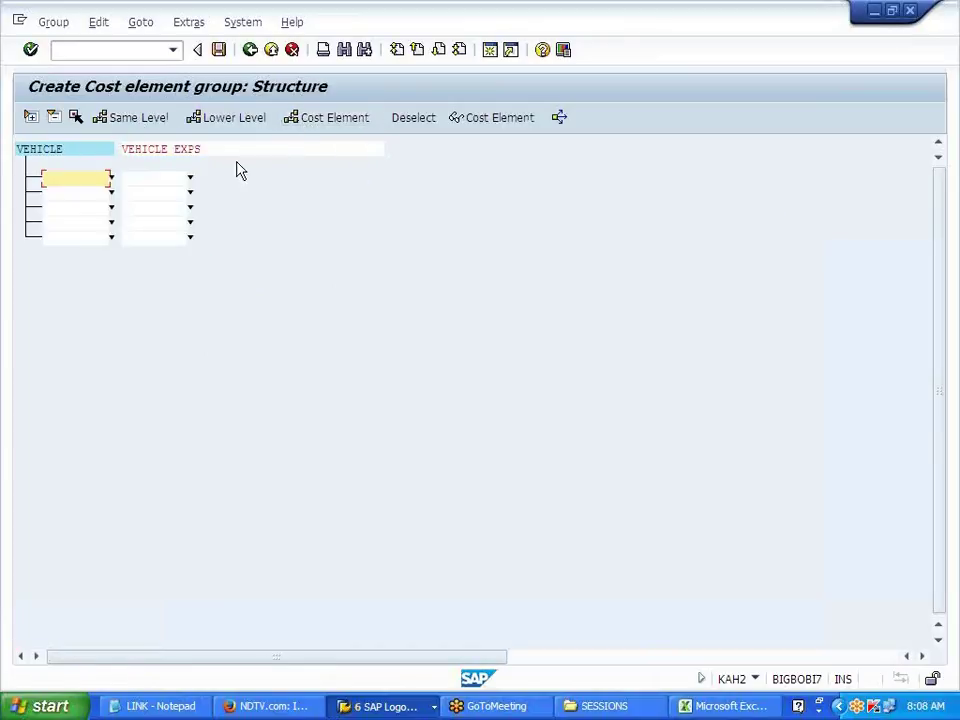
Step: Copy the account numbers in cells E164 to E167 of the Excel worksheet, and return to SAP's cost element group structure
key("alt+Tab")
key("alt+Tab")
key("alt+Tab")
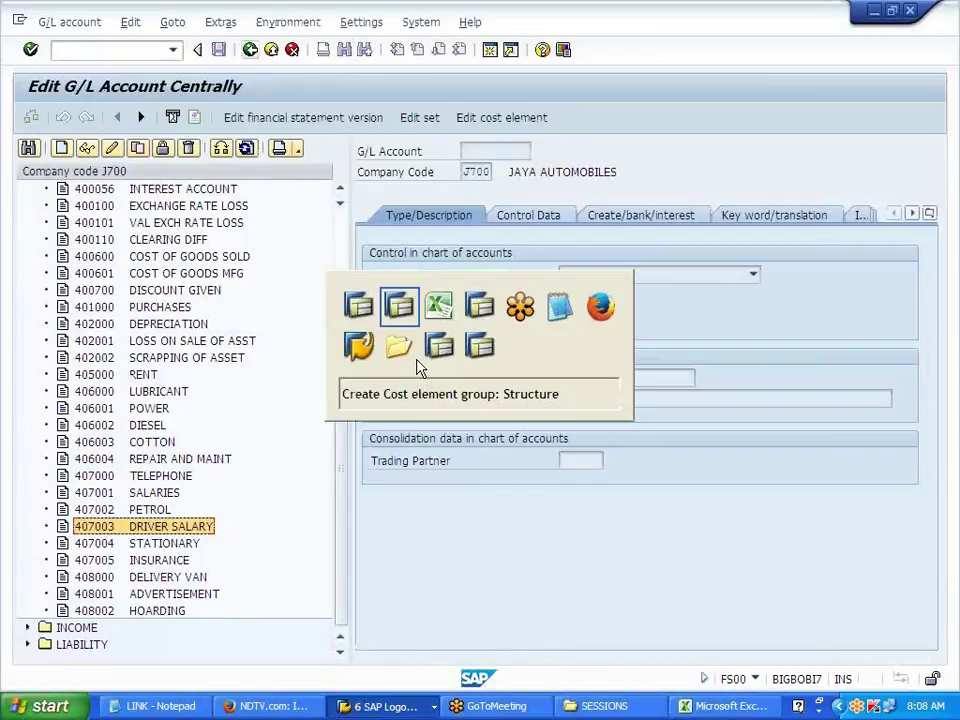
left_click_drag(437, 259, 437, 315)
key("ctrl+c")
key("alt+Tab")
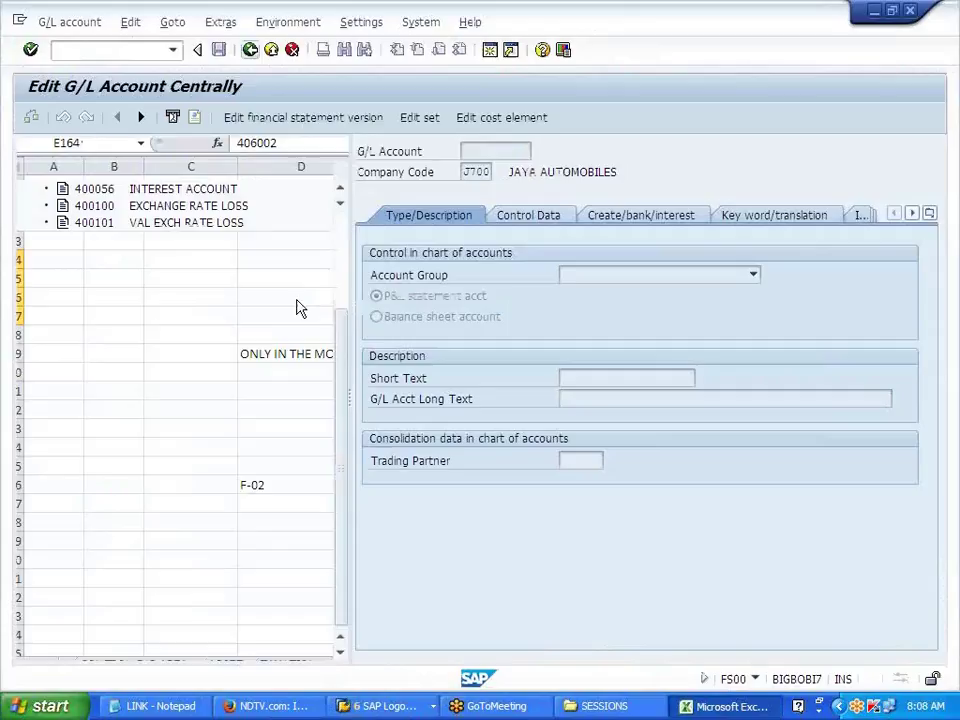
key("alt+Tab")
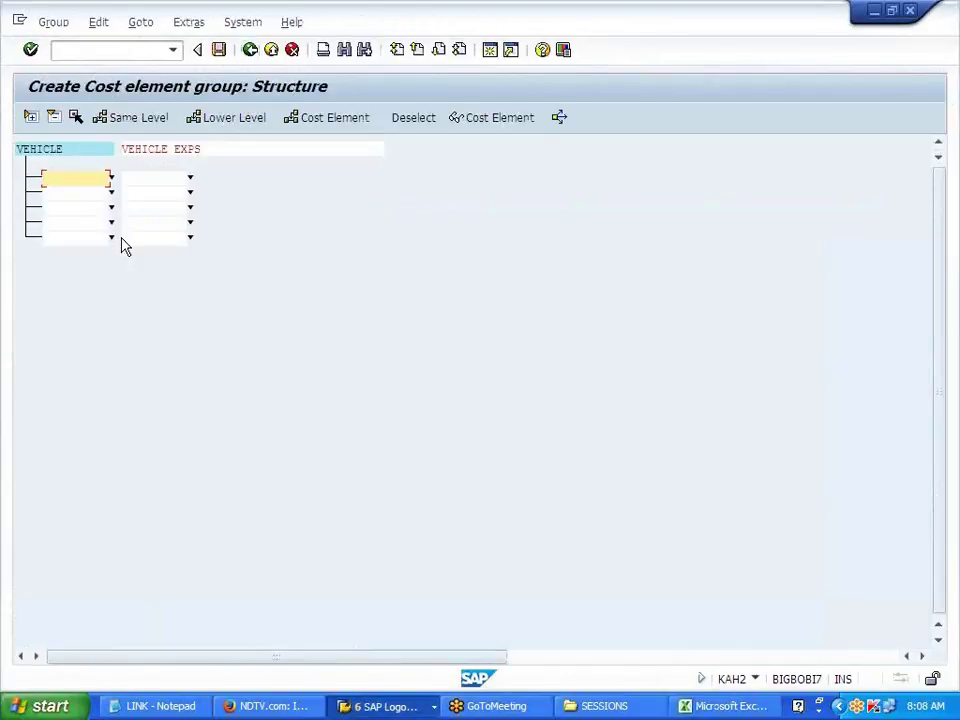
key("alt+Tab")
key("alt+Tab")
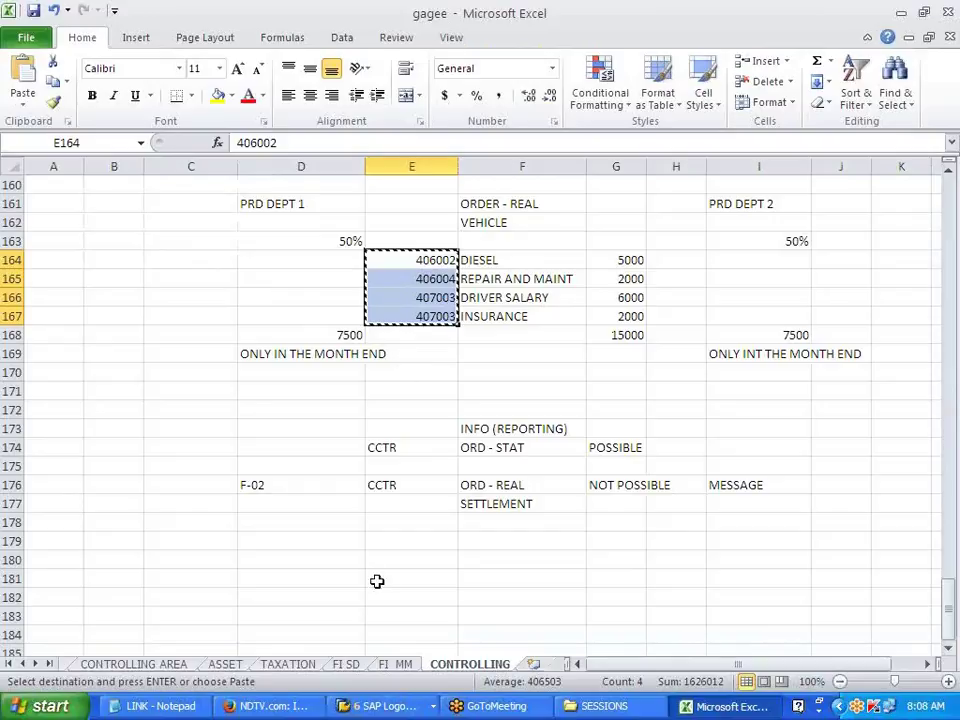
left_click(410, 708)
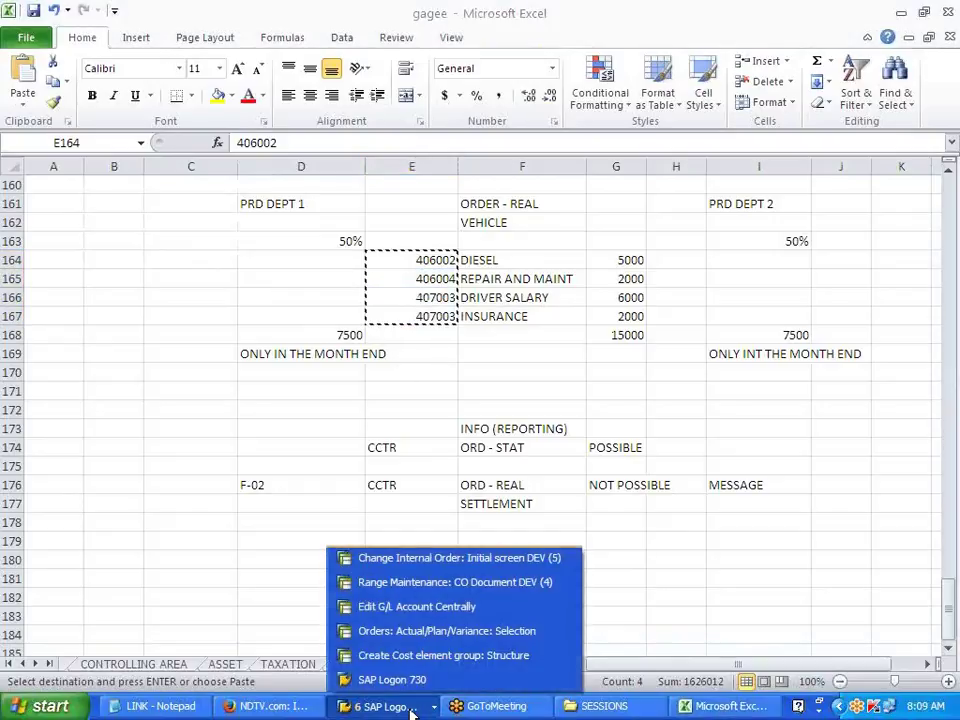
Step: Look up the INSURANCE account in the SAP G/L account list and correct its number in Excel cell E167 to 407005
left_click(435, 607)
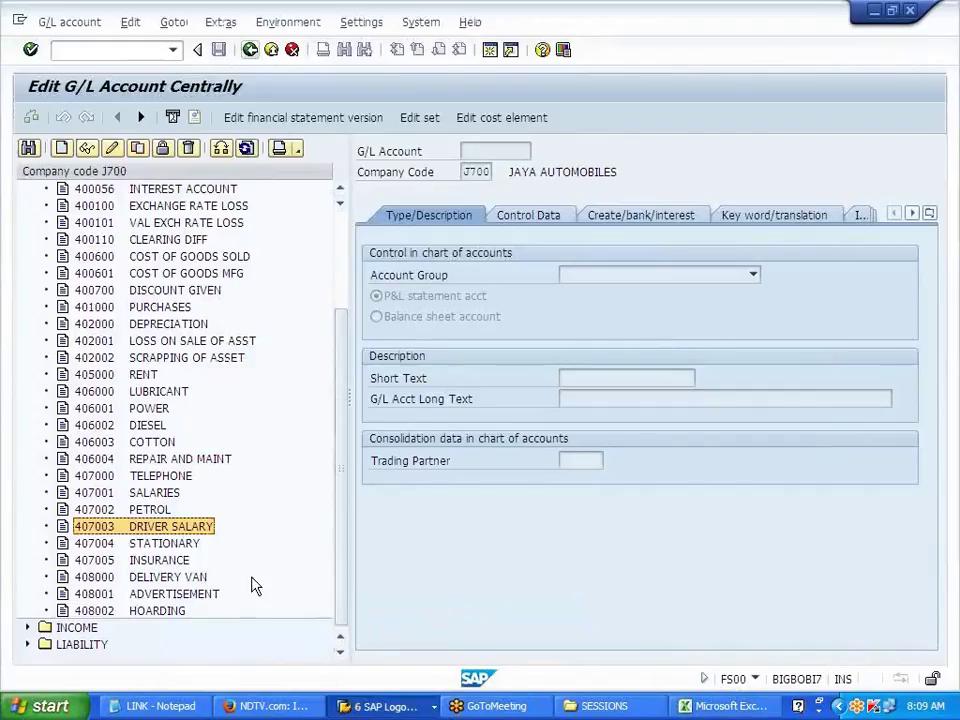
left_click(180, 562)
key("alt+Tab")
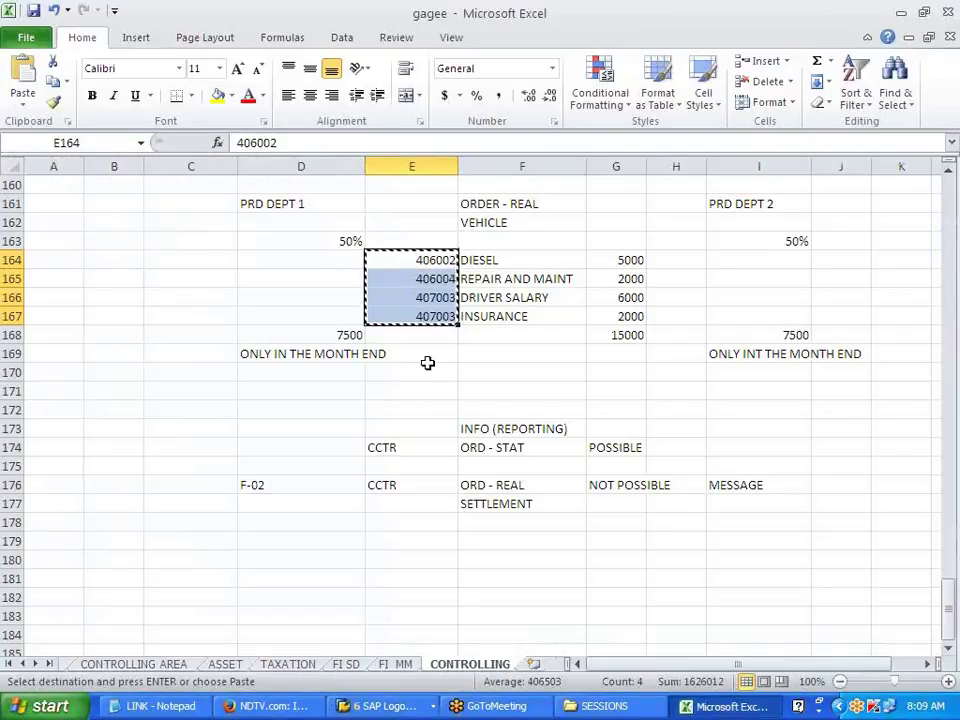
left_click(420, 314)
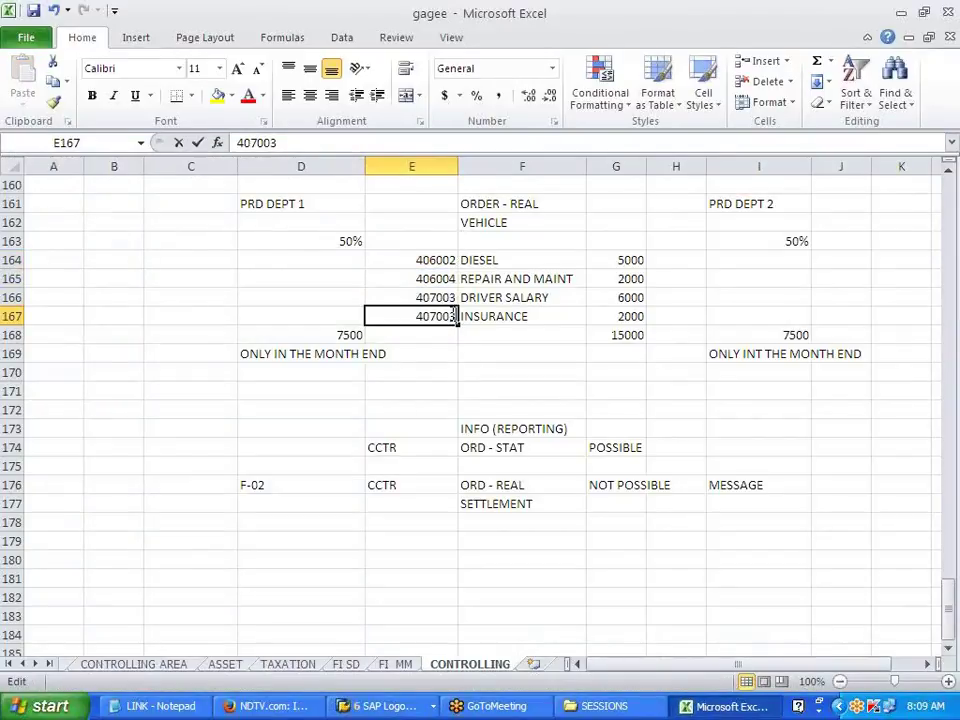
key("F2")
key("BackSpace")
type("5")
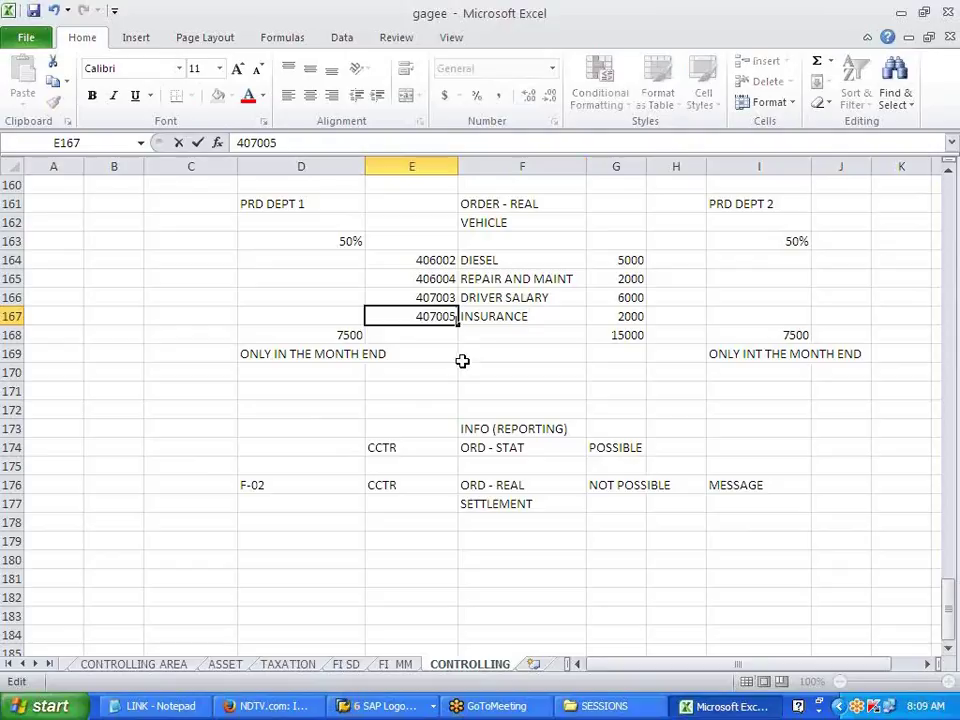
left_click(462, 361)
Step: Copy the account numbers in E164:E167 into the VEHICLE cost element group in SAP, save the group and leave its structure
left_click_drag(414, 258, 409, 313)
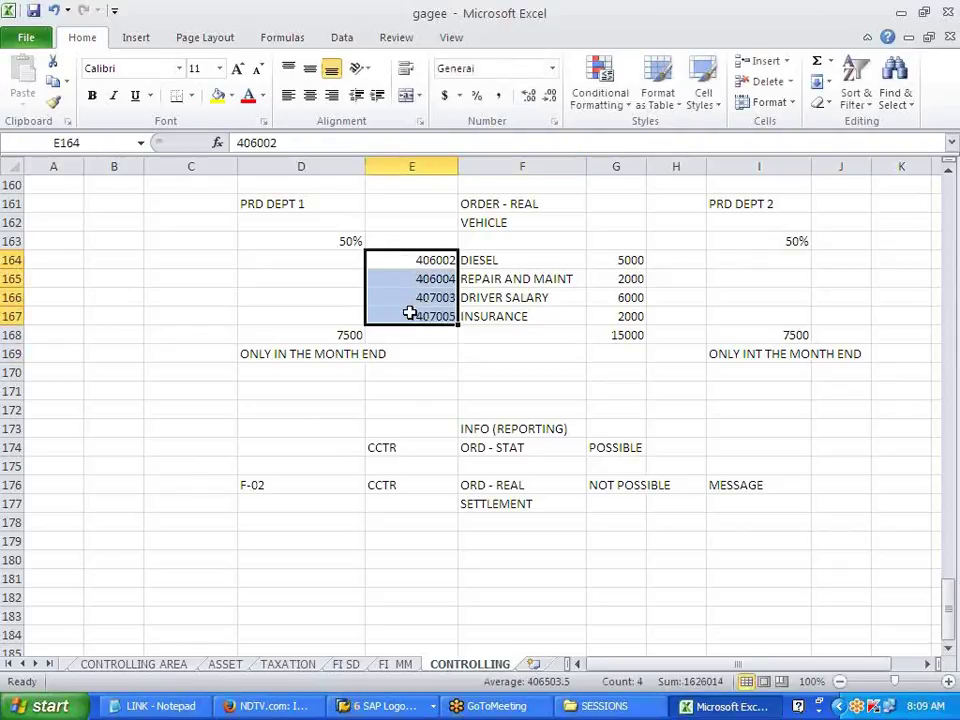
key("ctrl+c")
key("alt+Tab")
key("alt+Tab")
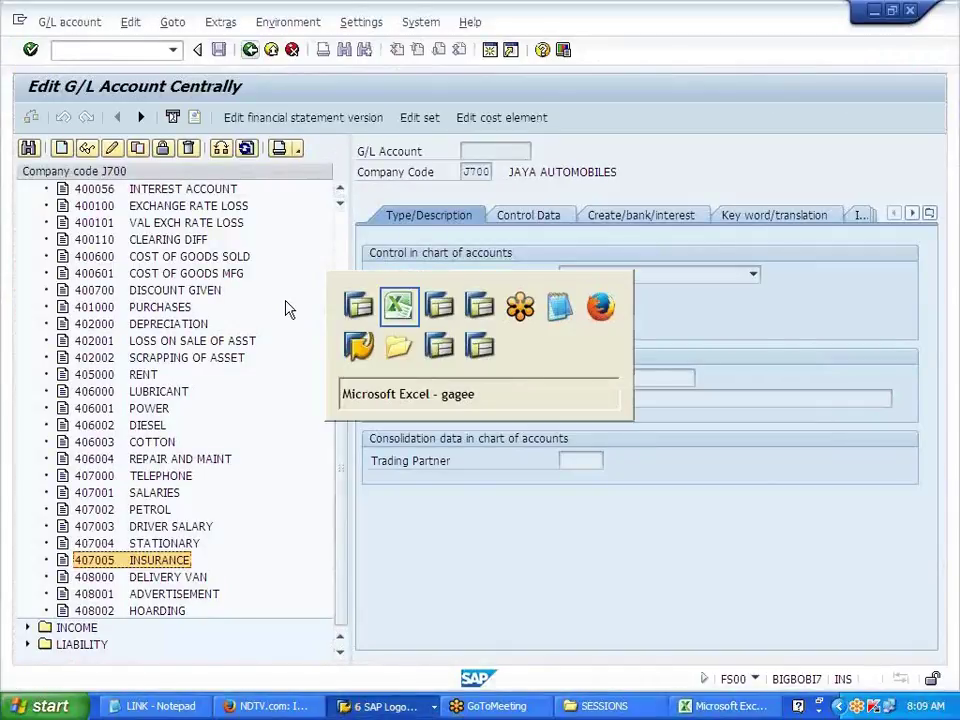
key("alt+Tab")
key("ctrl+v")
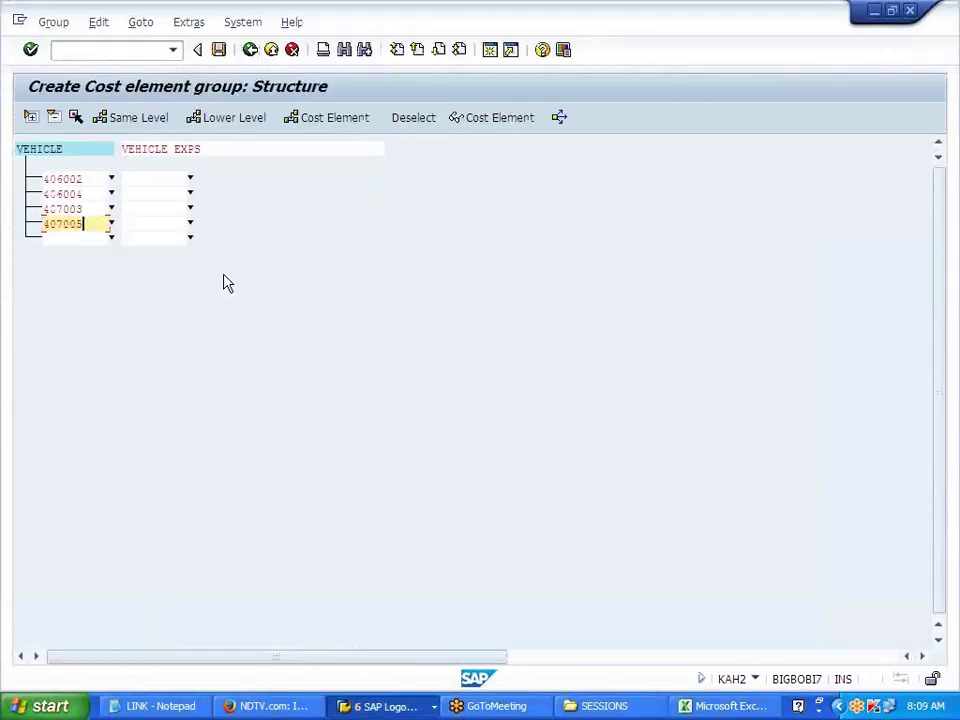
key("Return")
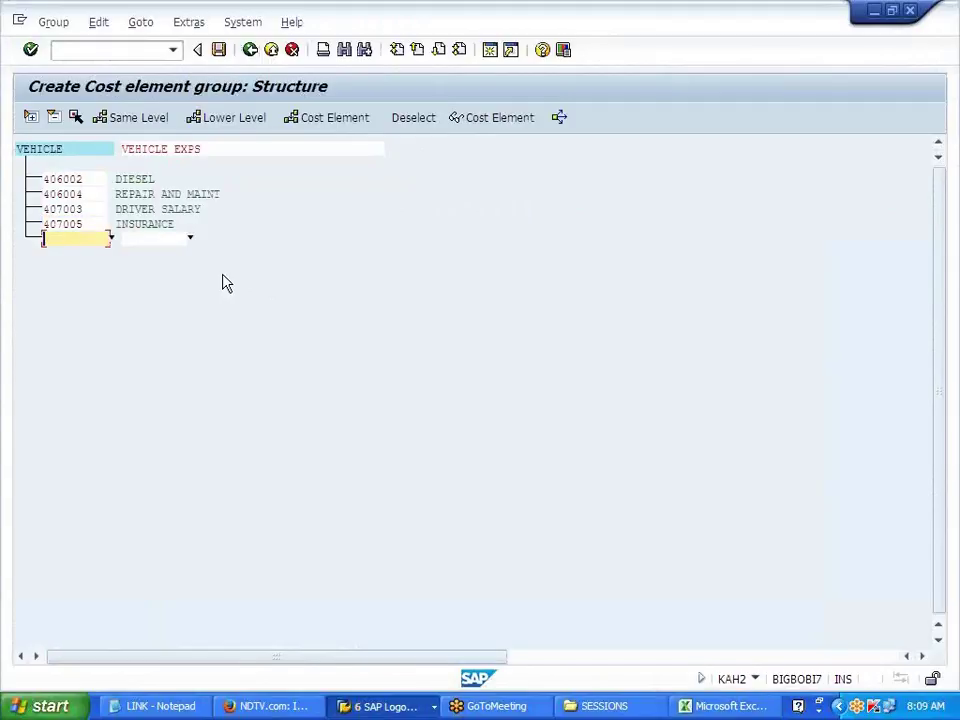
left_click(219, 50)
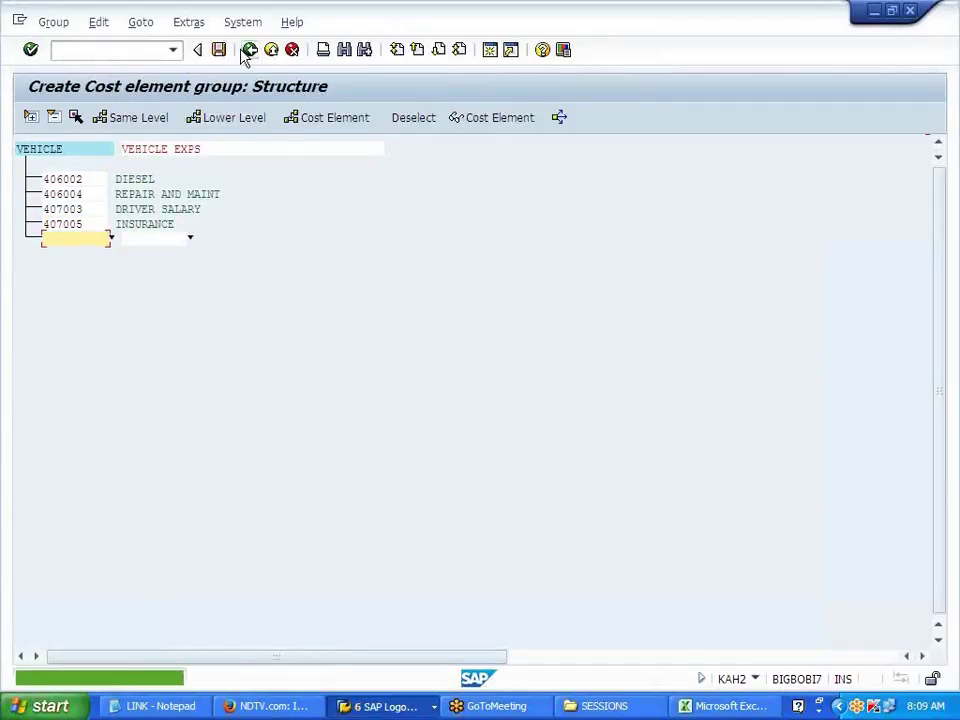
left_click(250, 50)
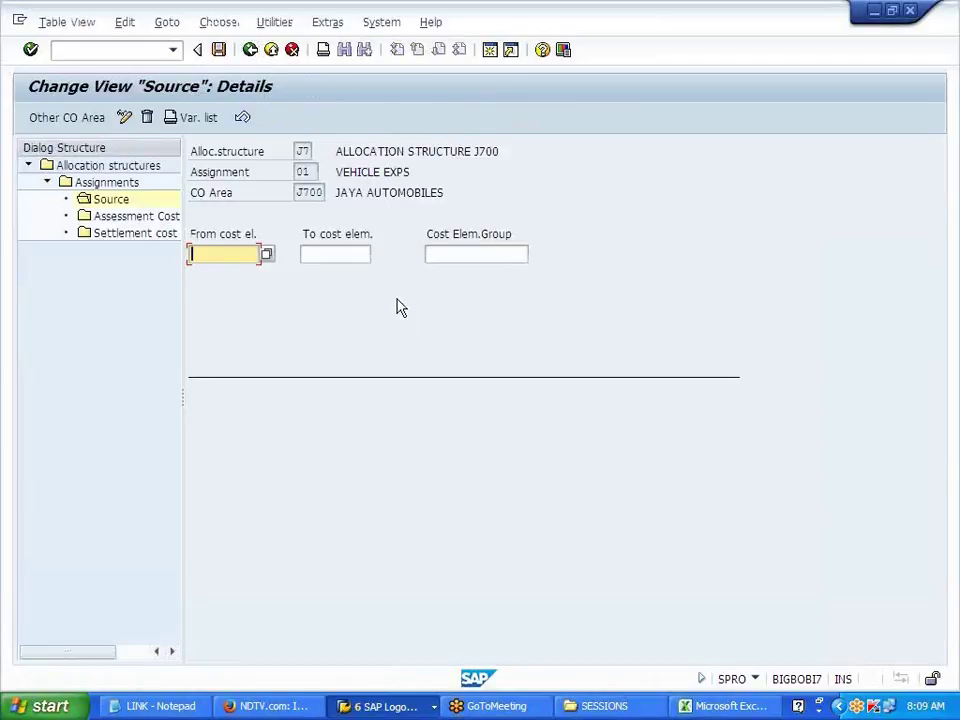
Step: Assign the VEHICLE cost element group as the source of the VEHICLE EXPS assignment
left_click(462, 256)
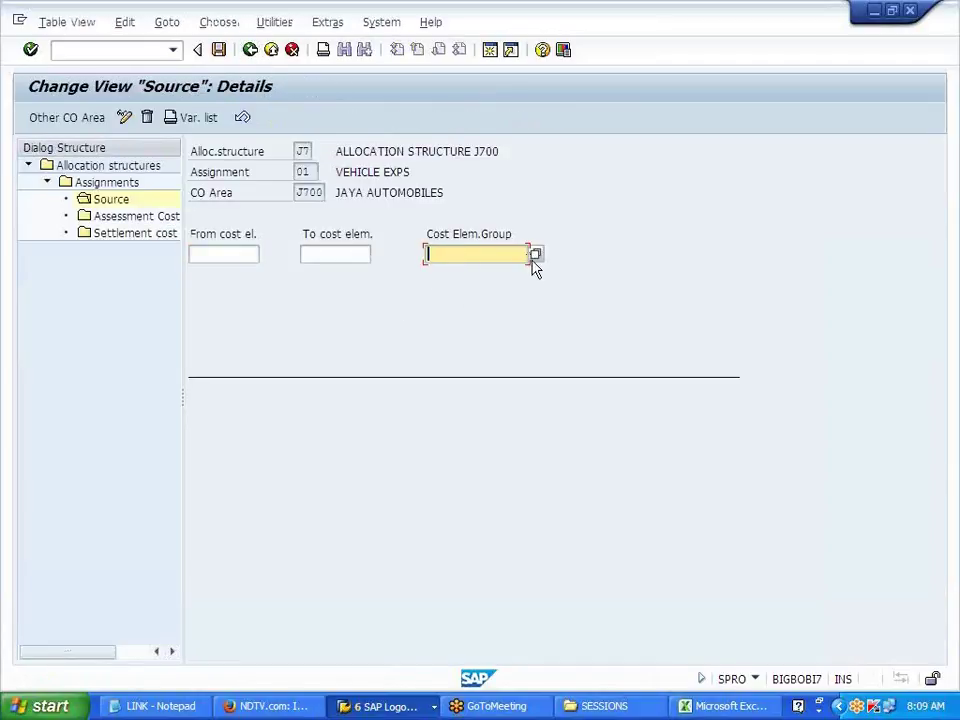
left_click(536, 256)
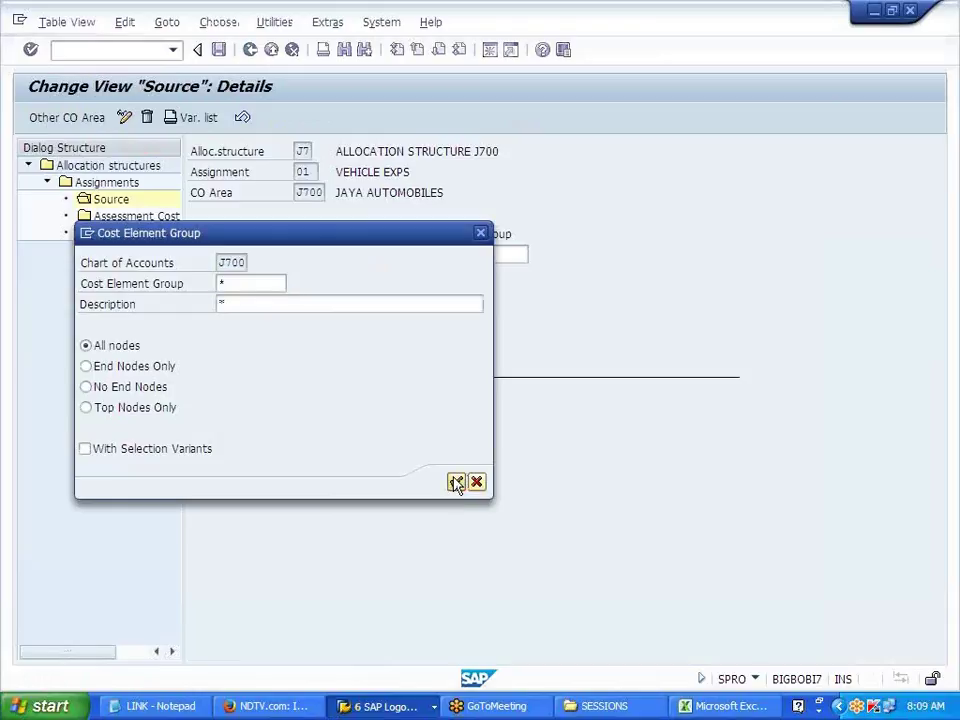
left_click(456, 482)
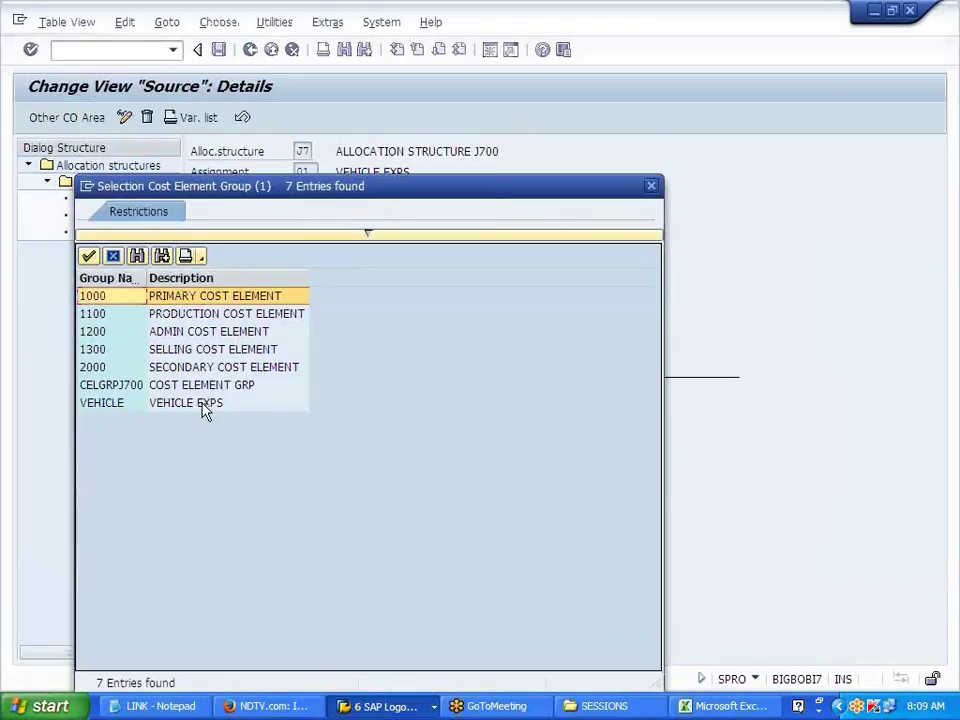
double_click(201, 403)
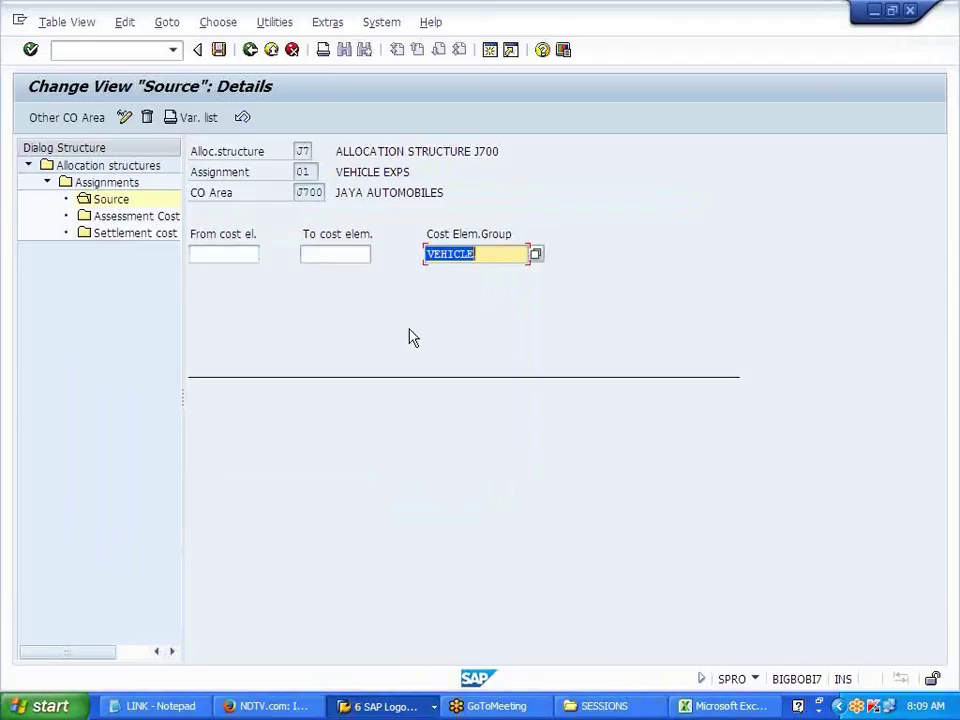
Step: Open the settlement cost elements of the VEHICLE EXPS assignment and start new entries
left_click(725, 706)
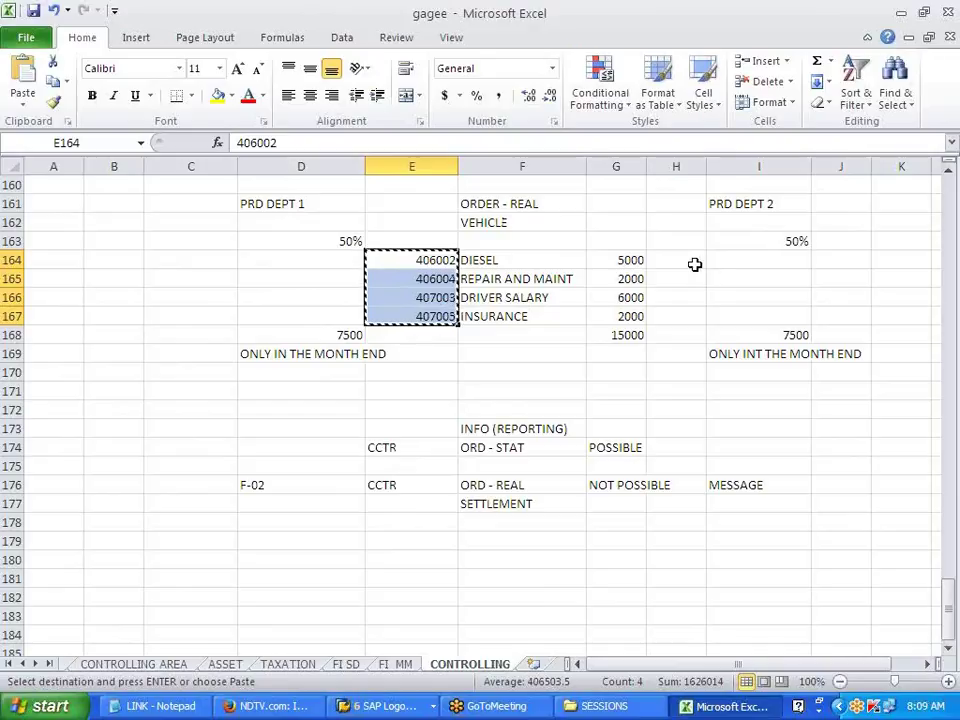
key("alt+Tab")
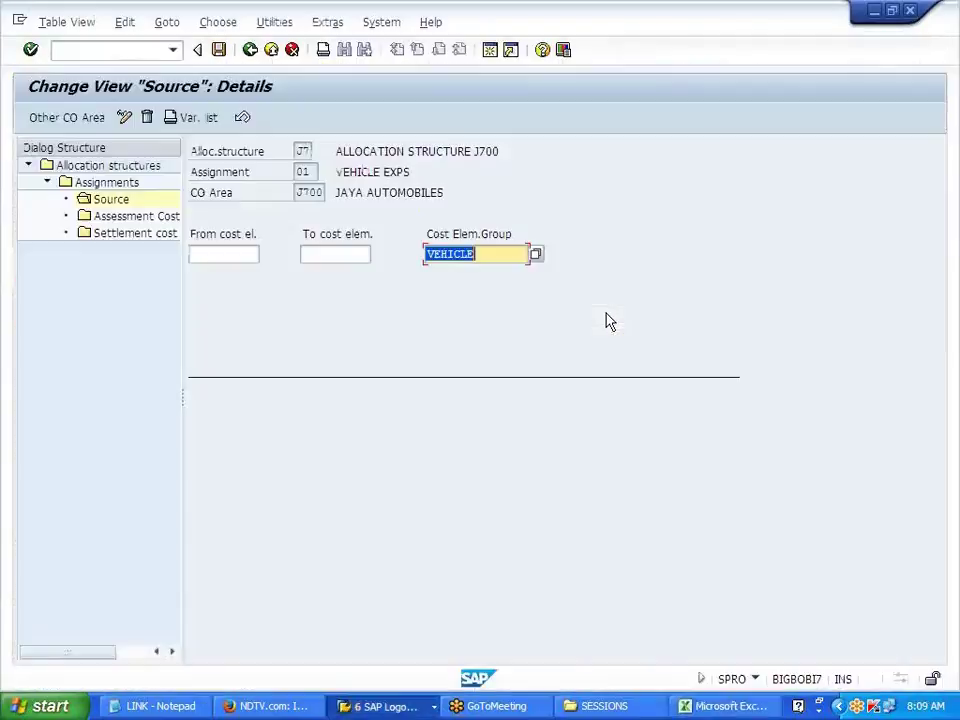
double_click(145, 238)
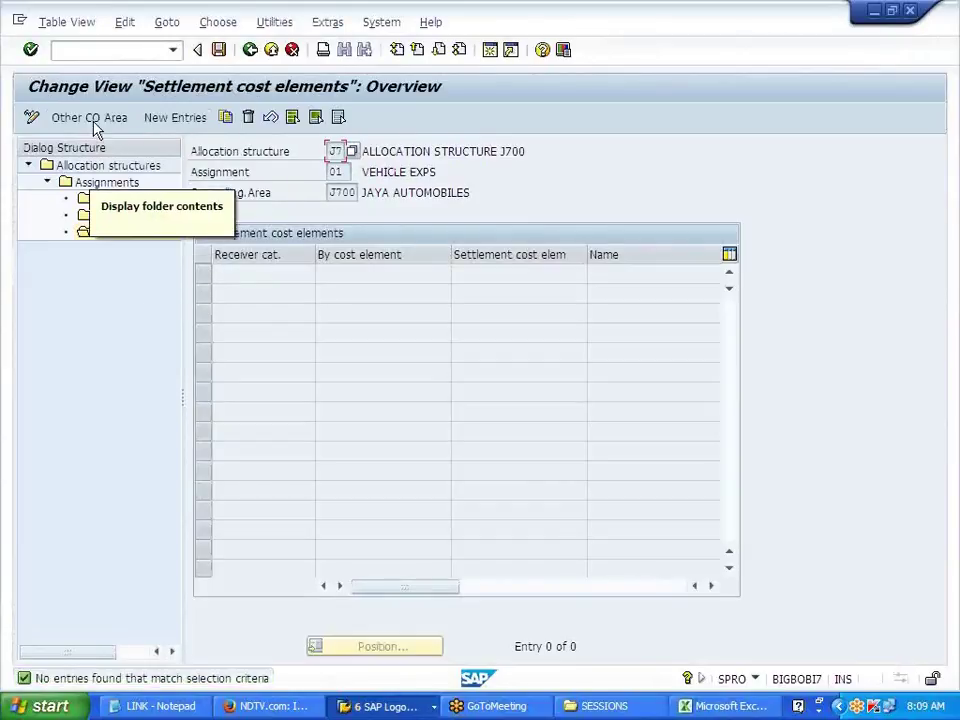
left_click(175, 117)
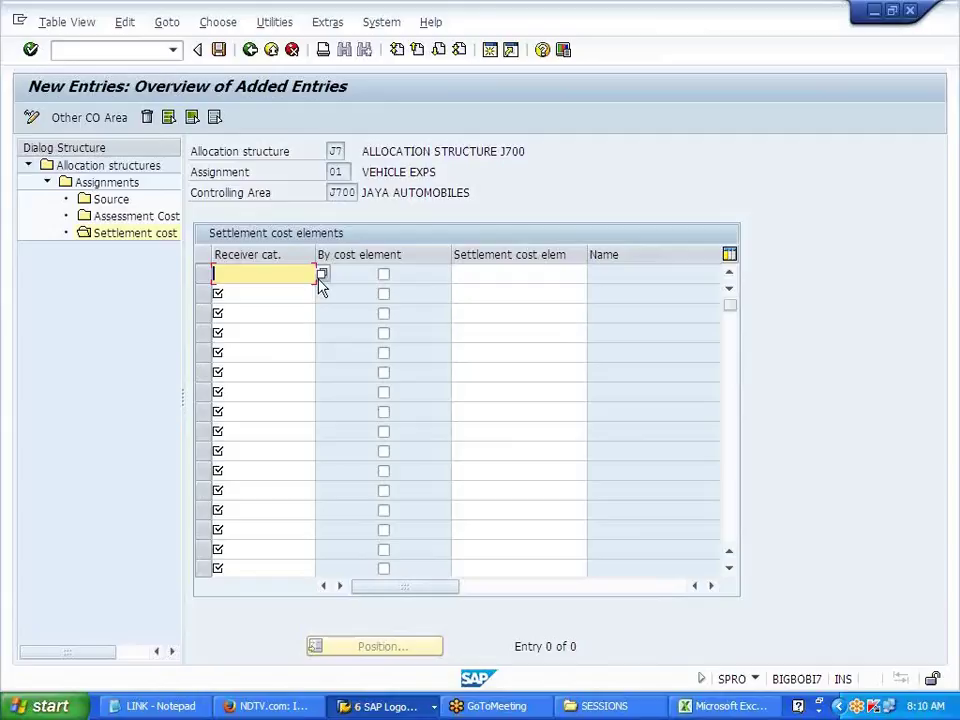
Step: Switch to the Excel notes and label the ORDER - REAL column with SENDER in cell F160
key("alt+Tab")
left_click(636, 340)
scroll(630, 360, "up", 2)
left_click(551, 300)
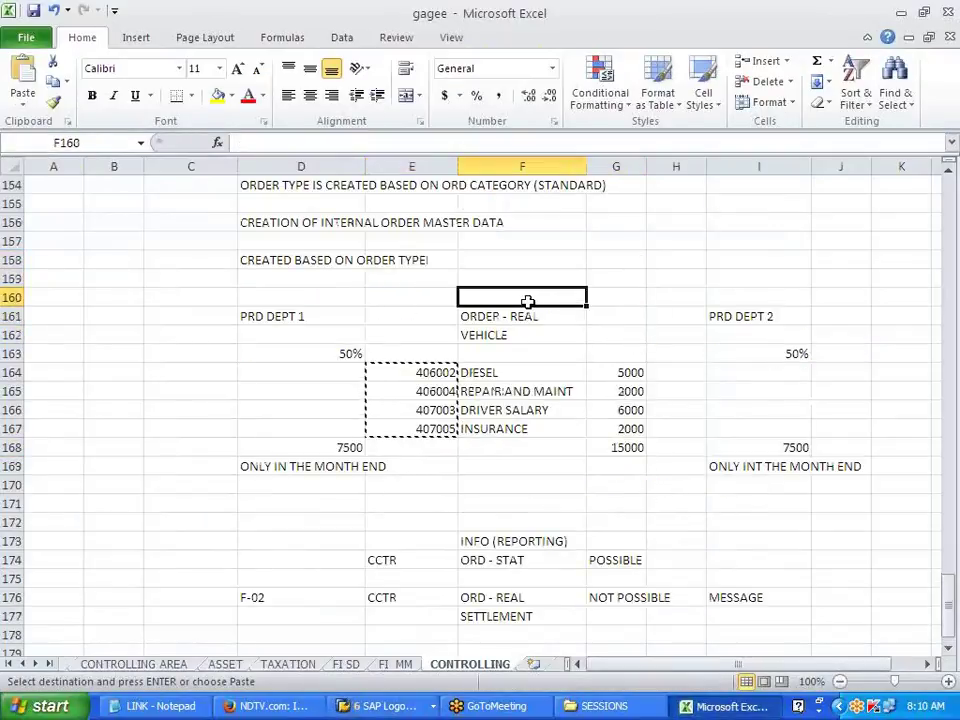
type("SENDER")
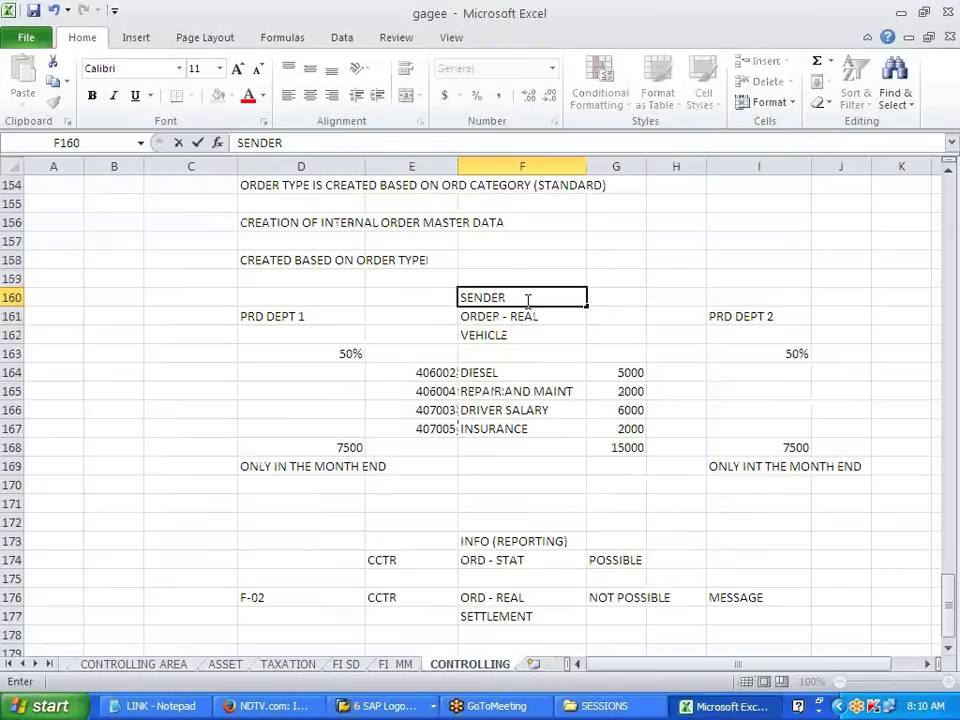
Step: Enter CTR beneath PRD DEPT 1 in cell D162 and beneath PRD DEPT 2 in cell I162
left_click(321, 374)
left_click(299, 335)
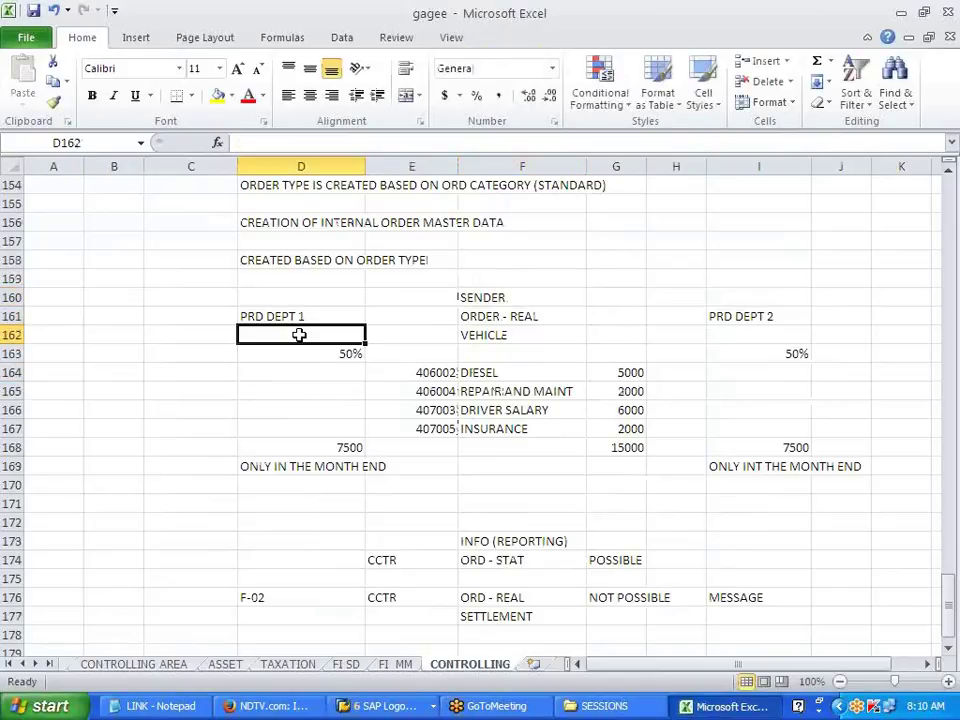
type("CTR")
key("Tab")
key("Tab")
key("Tab")
key("Tab")
key("Tab")
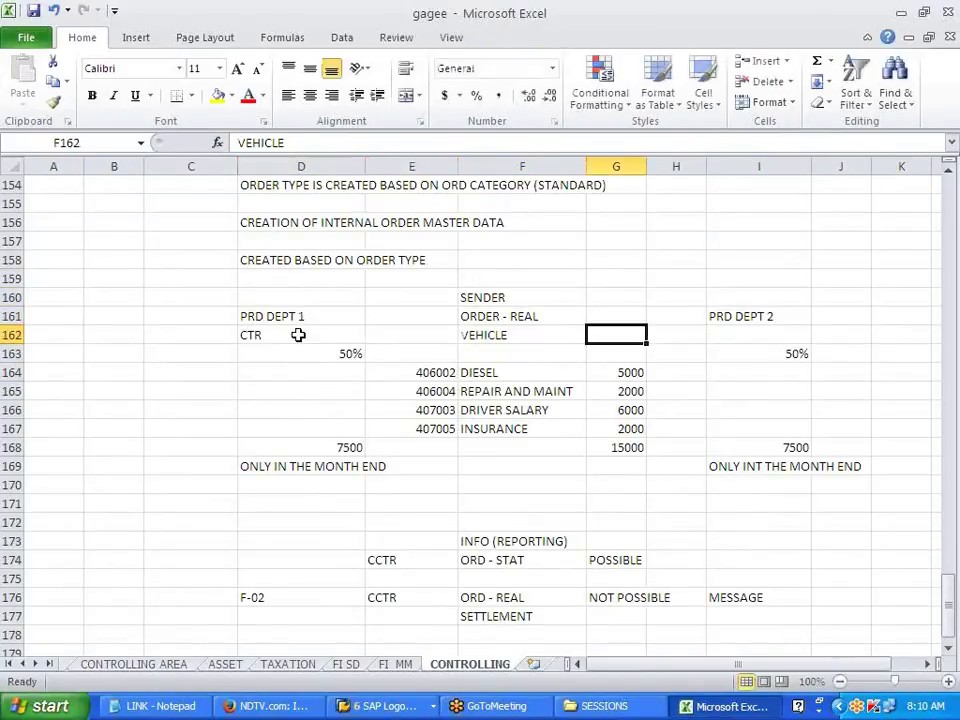
type("CTR")
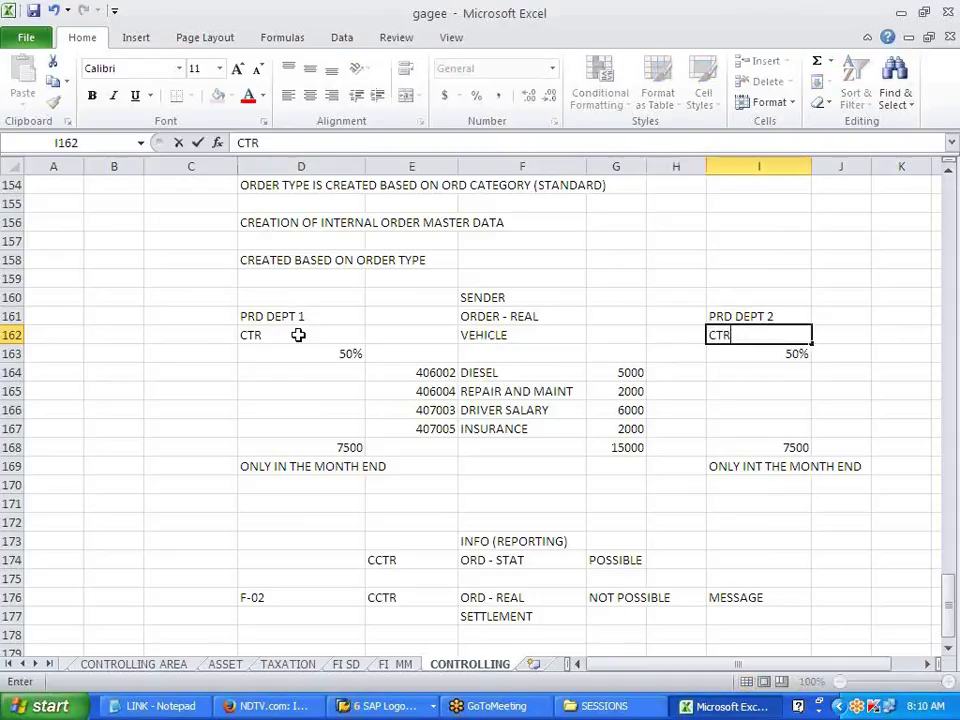
Step: Back in SAP, set the first receiver category to CTR (Cost center) and request the possible settlement cost elements
key("alt+Tab")
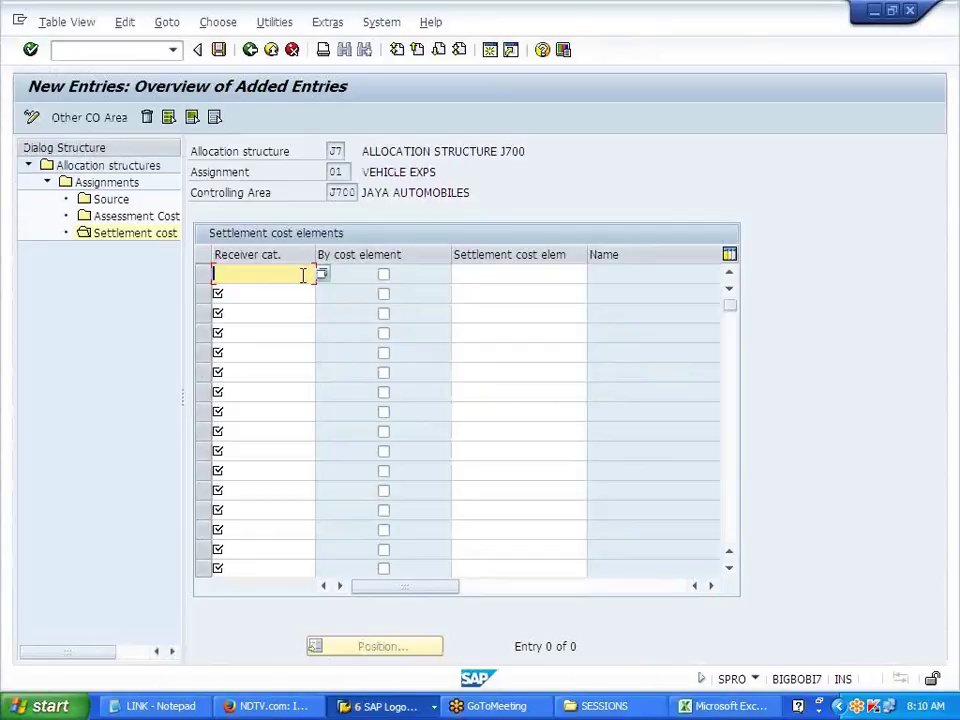
left_click(325, 280)
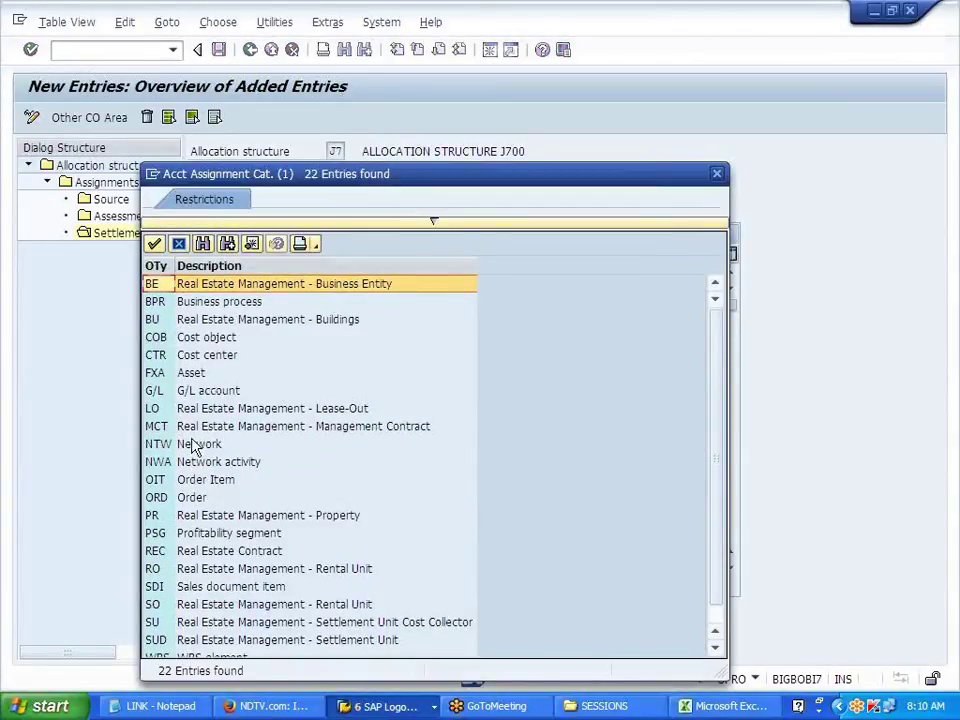
left_click(183, 357)
double_click(183, 357)
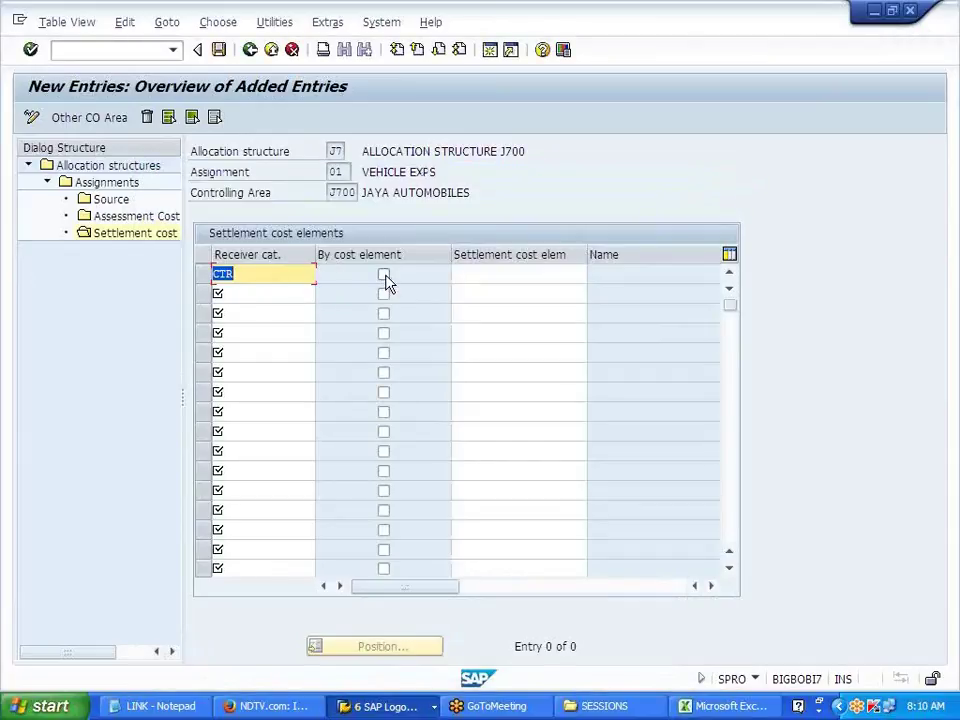
left_click(506, 274)
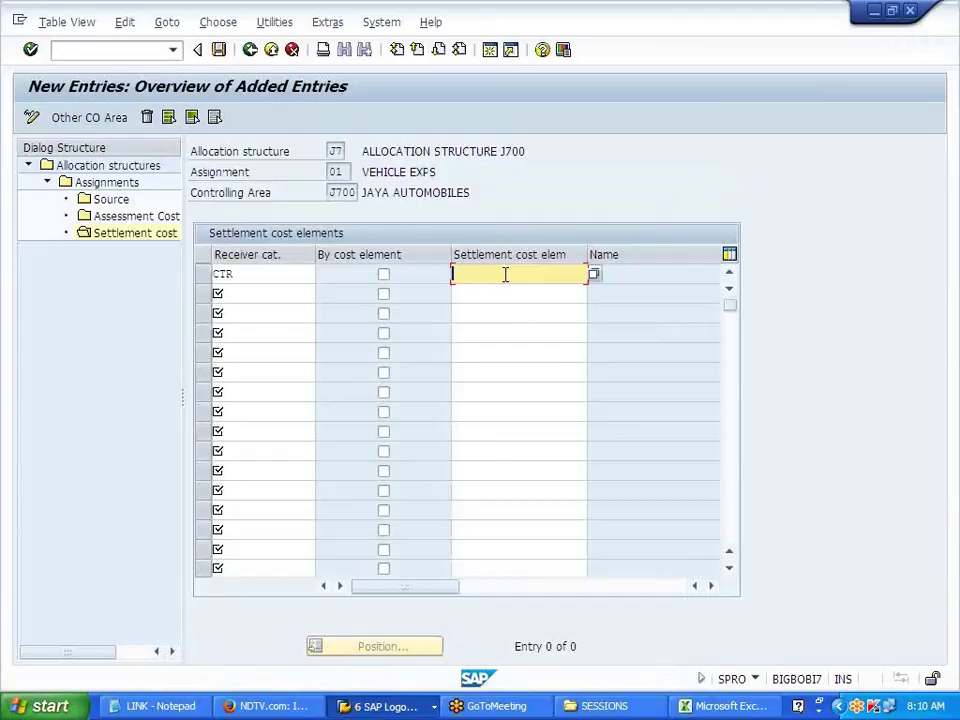
left_click(593, 276)
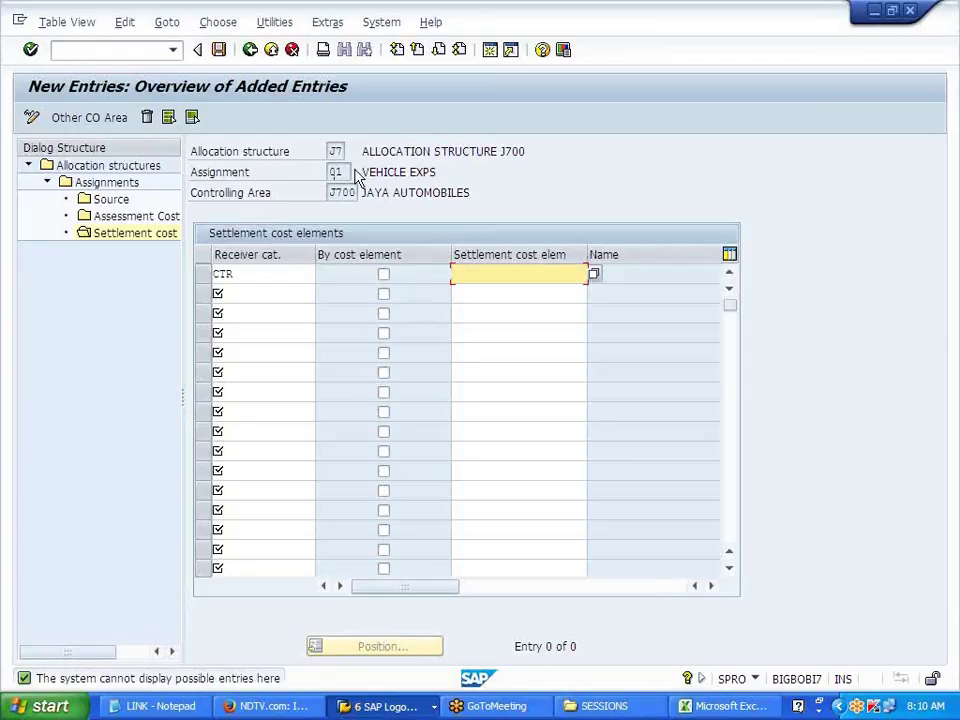
Step: Switch to the G/L account session in SAP and run transaction /NKA06 to create a secondary cost element
key("alt+Tab")
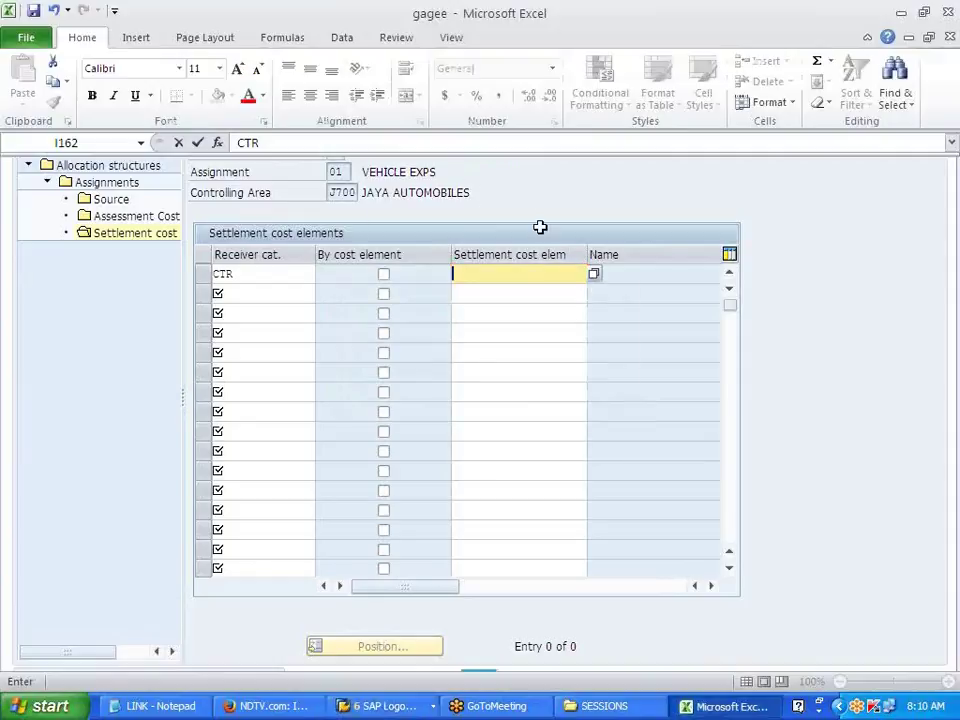
scroll(400, 498, "down", 4)
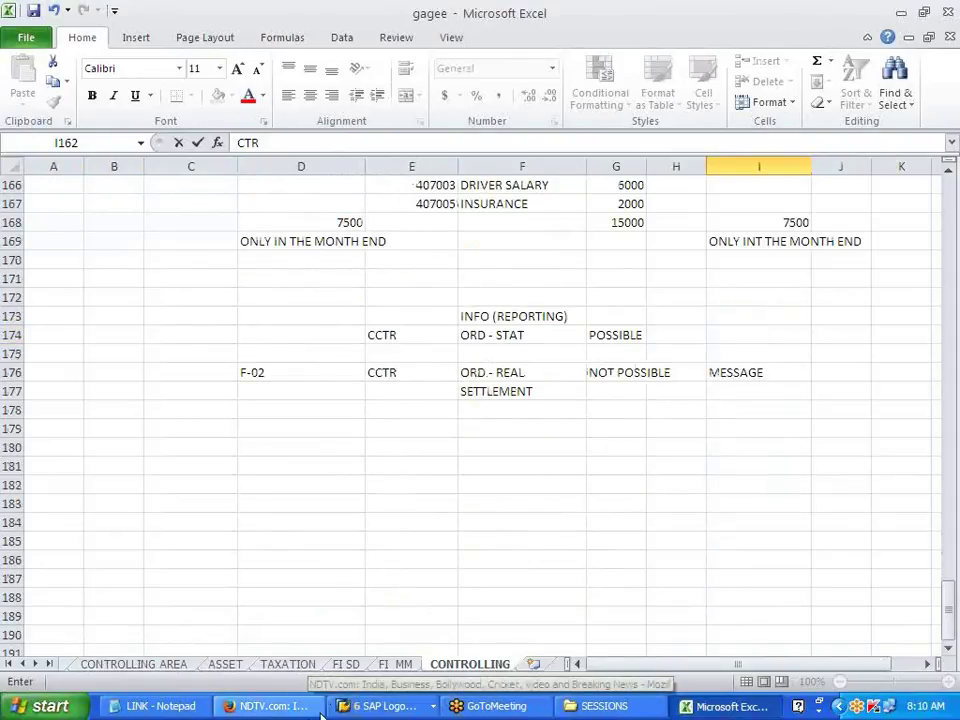
left_click(378, 706)
left_click(405, 608)
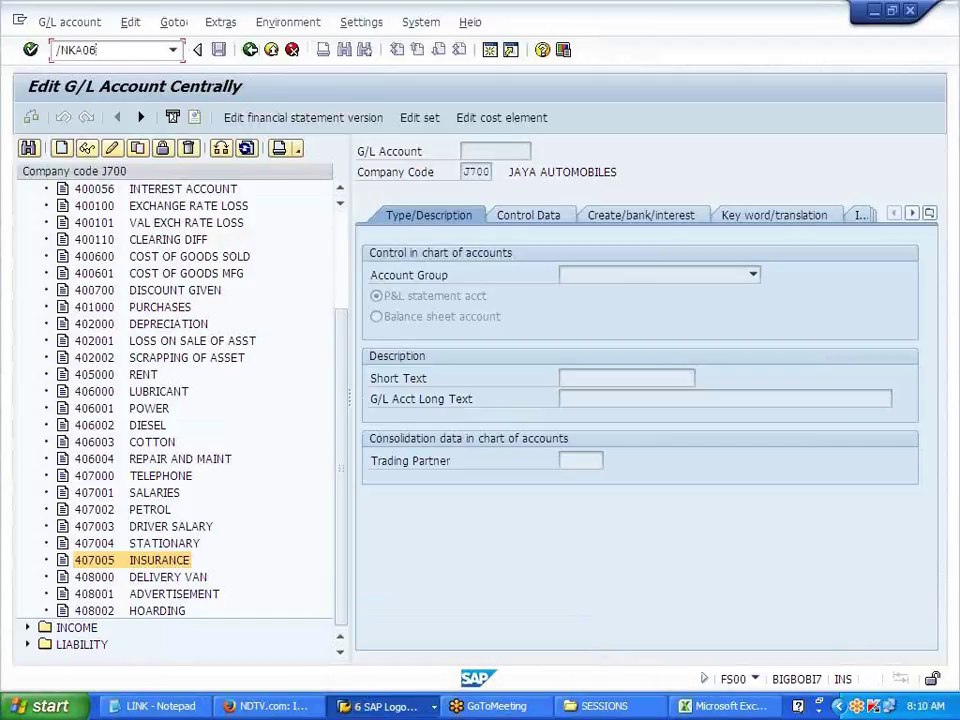
key("Return")
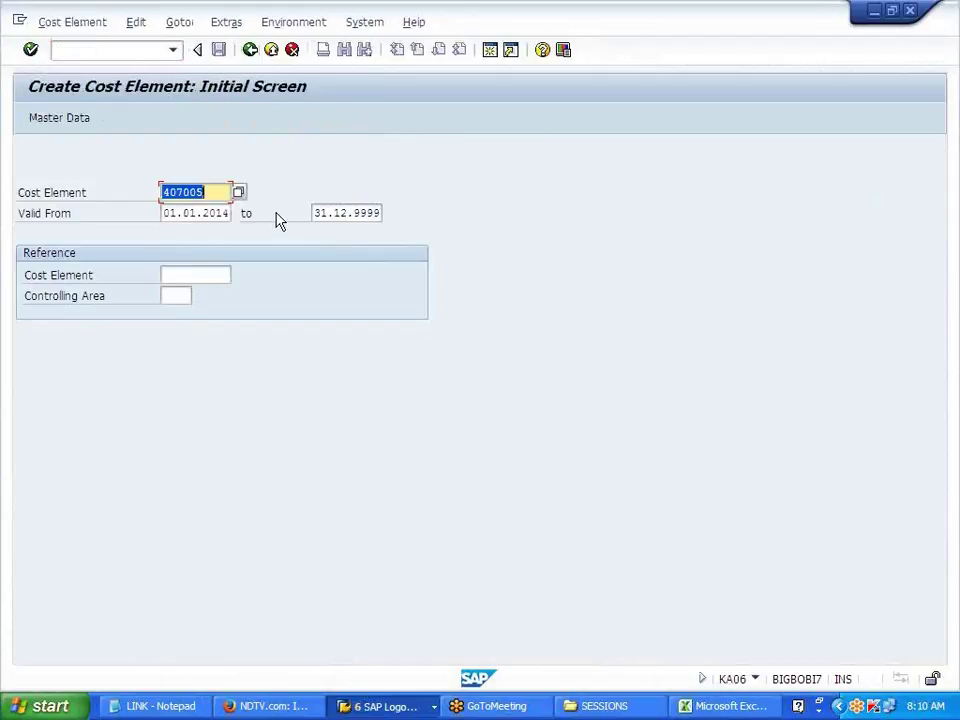
Step: Start creating secondary cost element 921000, valid from 01.01.2014 to 31.12.9999
key("BackSpace")
type("9")
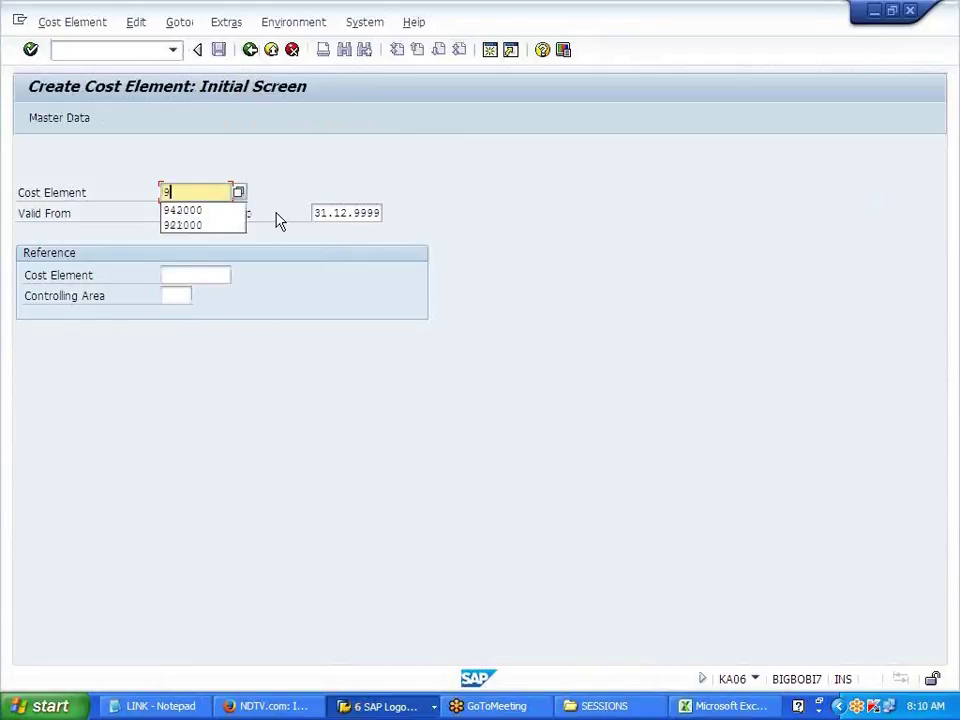
type("21000")
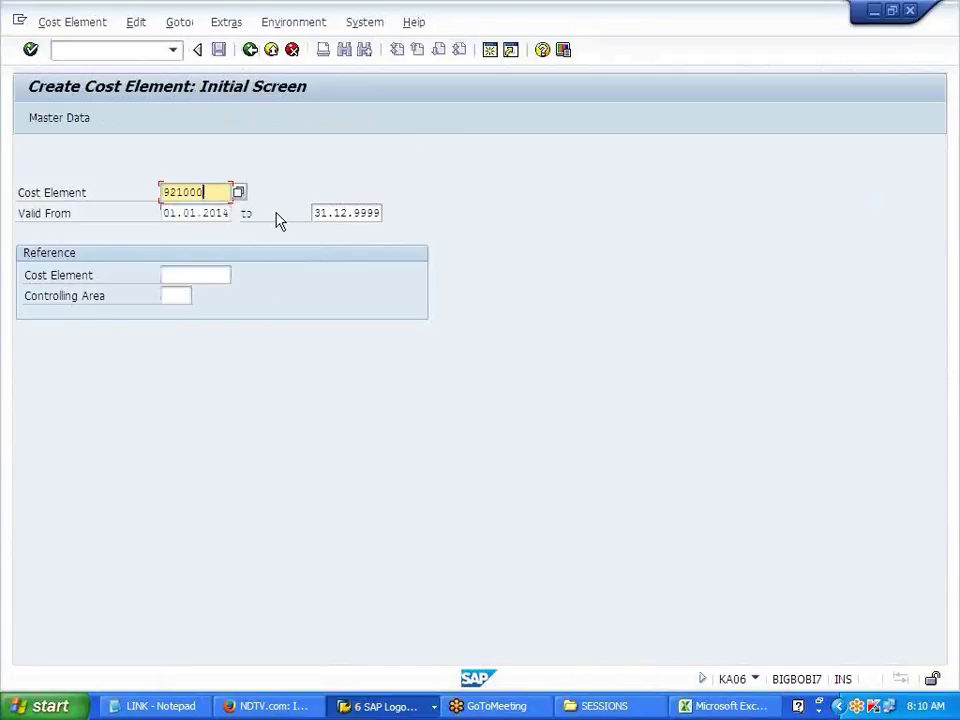
key("Return")
Step: Enter INTERNAL SETTLEMENT as both the name and the description of cost element 921000
type("INTER")
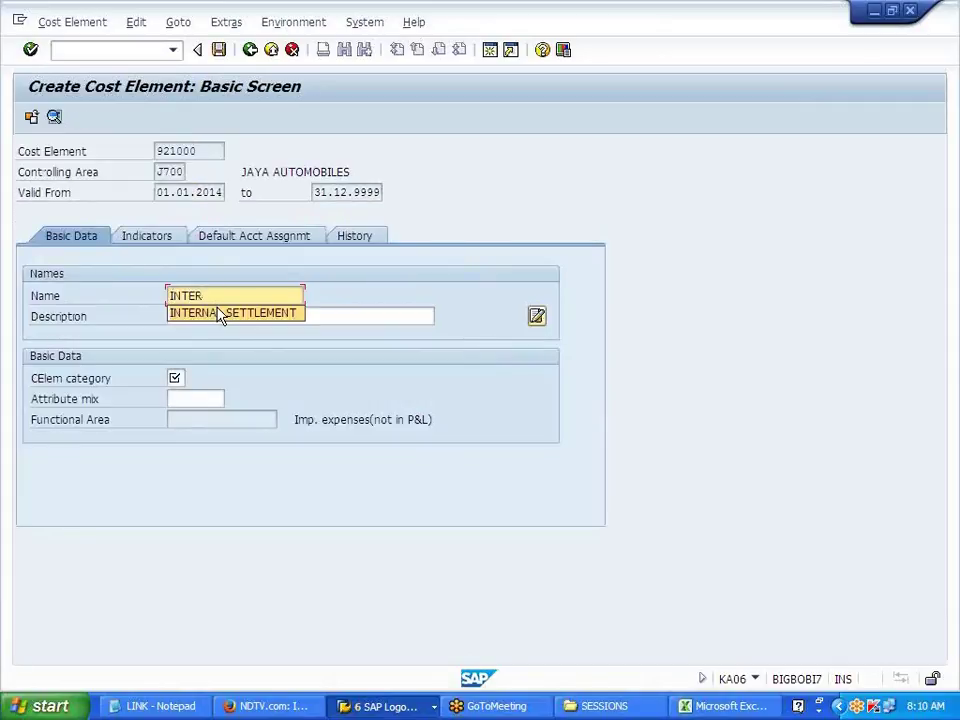
left_click(222, 313)
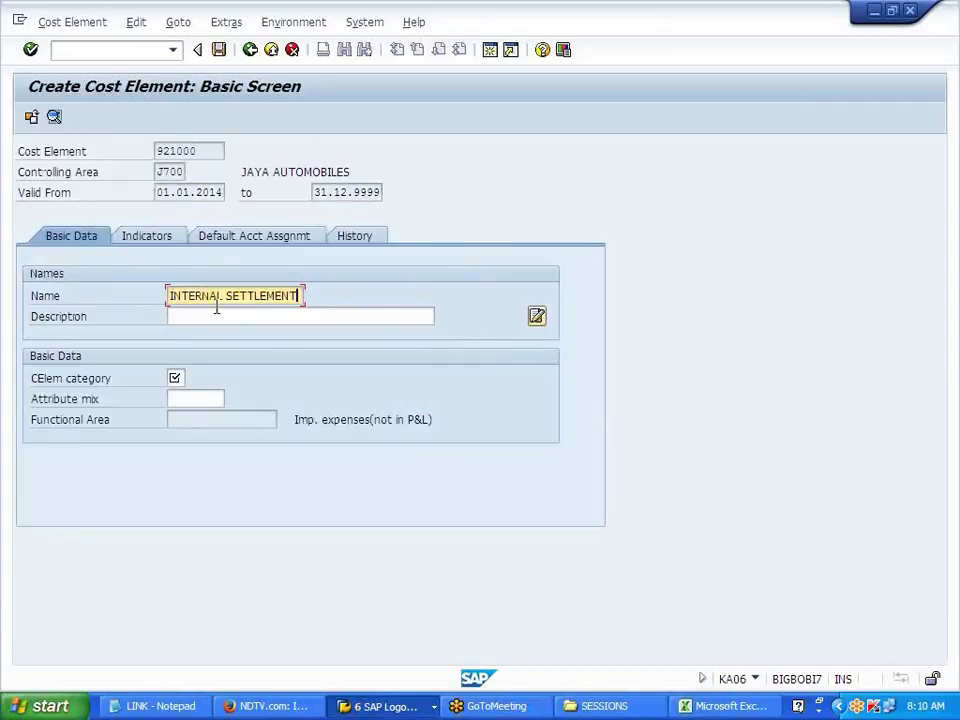
left_click_drag(170, 296, 315, 306)
left_click(279, 314)
type("INTERNAL SETTLEMENT")
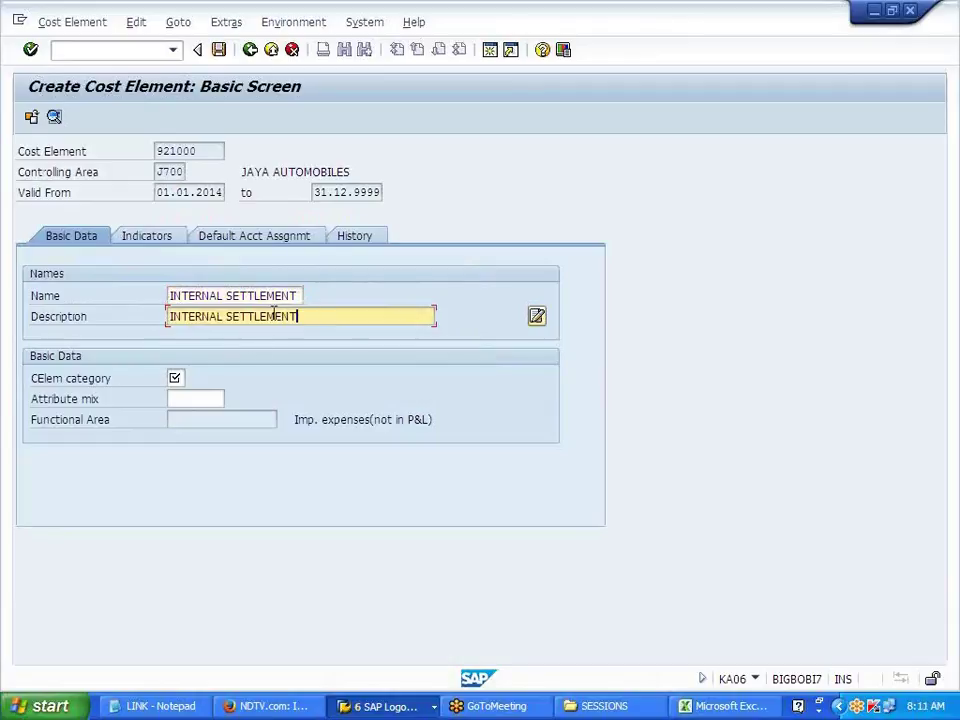
Step: Assign a cost element category from the possible values and save the secondary cost element
left_click(175, 378)
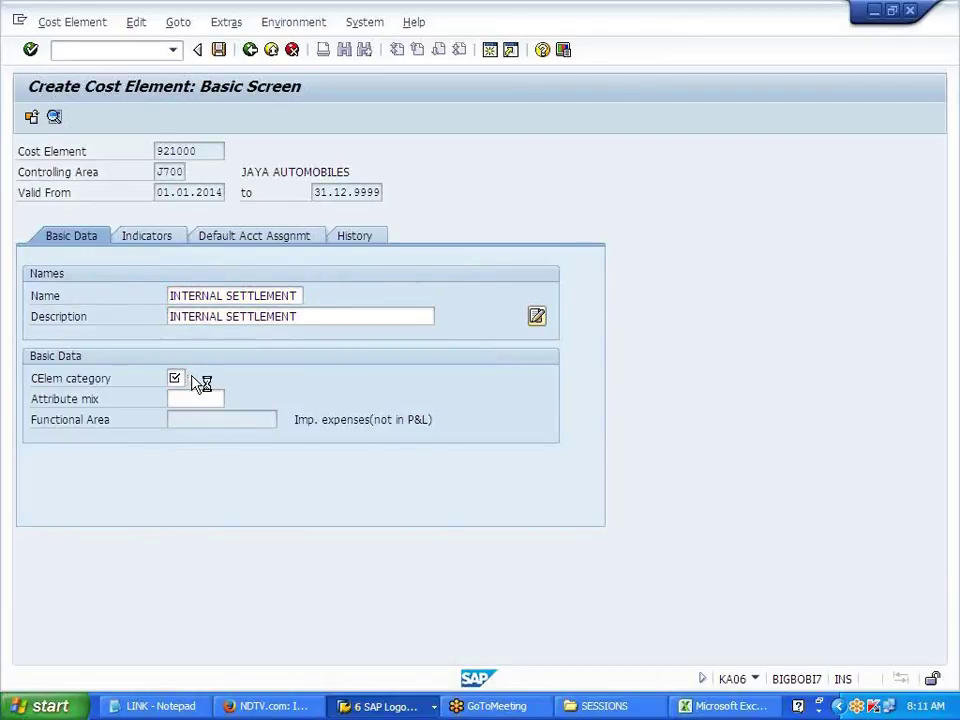
left_click(201, 379)
double_click(234, 119)
left_click(219, 51)
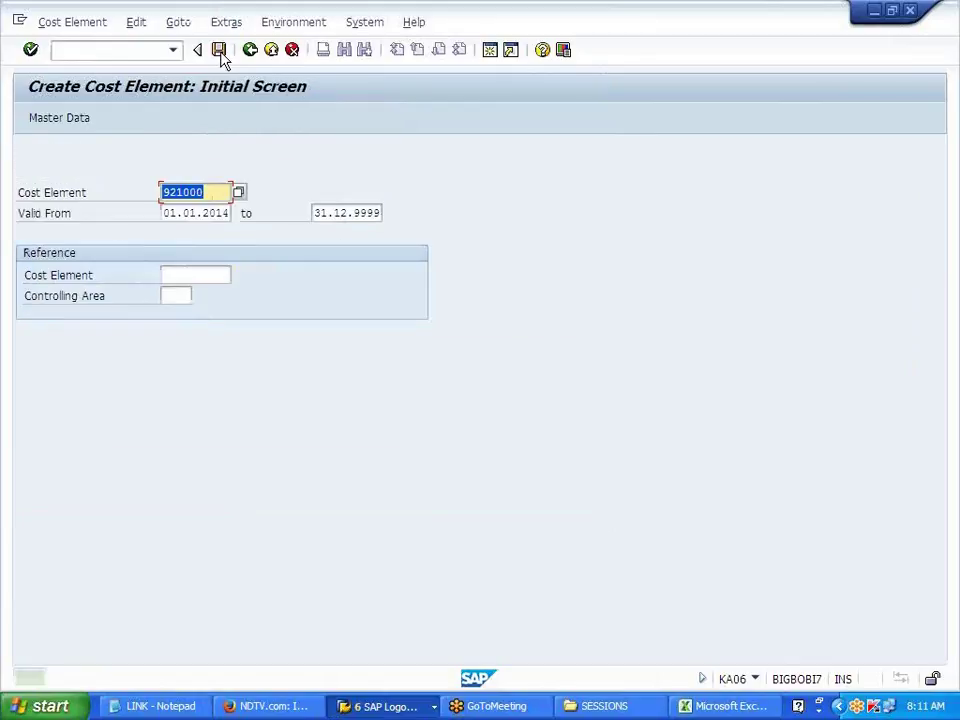
Step: Back in the allocation structure session, assign settlement cost element 921000 to receiver category CTR and save the entry
key("alt+Tab")
key("alt+Tab")
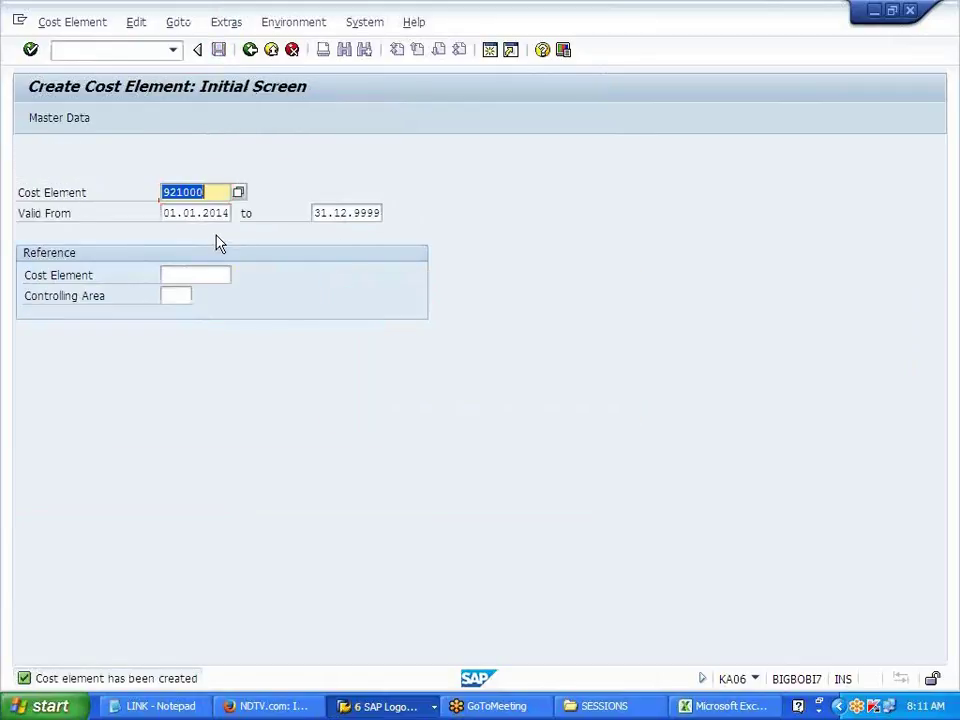
left_click(524, 272)
type("921000")
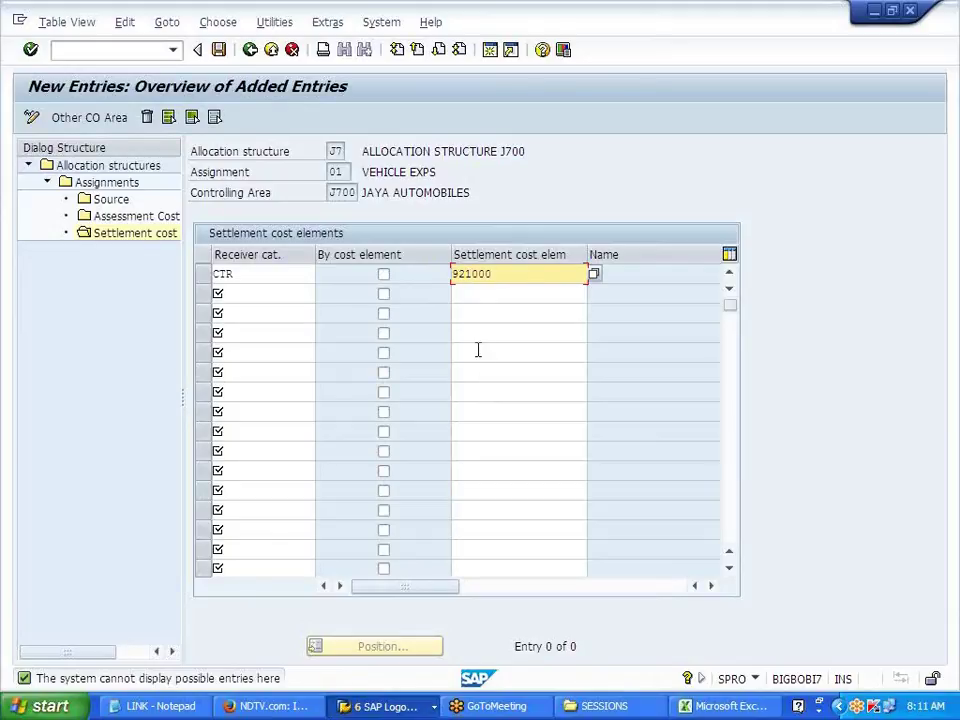
key("Return")
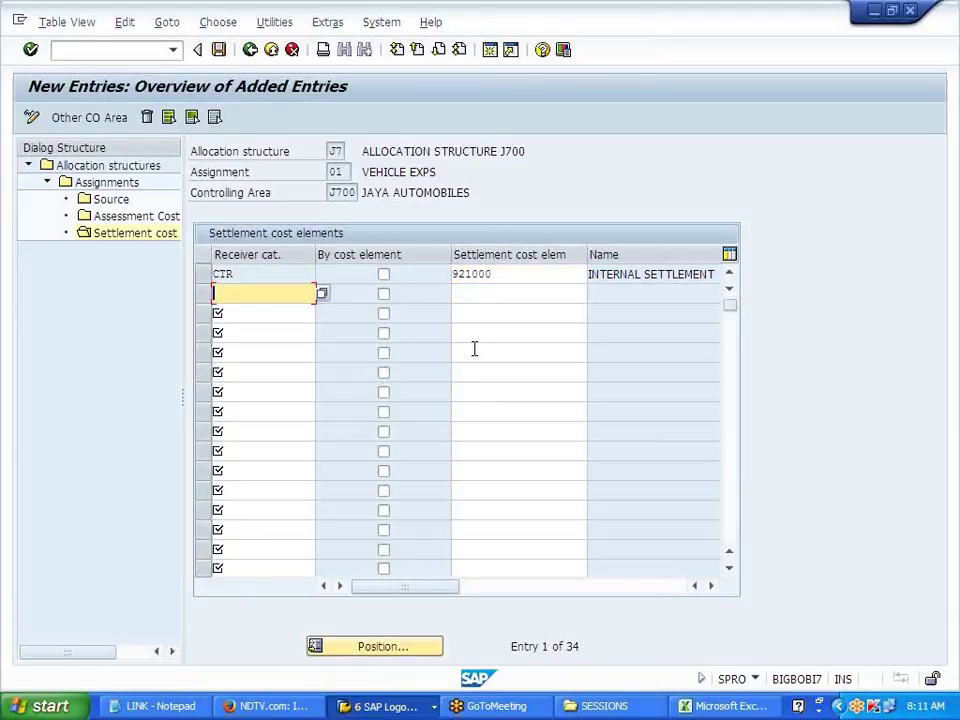
left_click(222, 54)
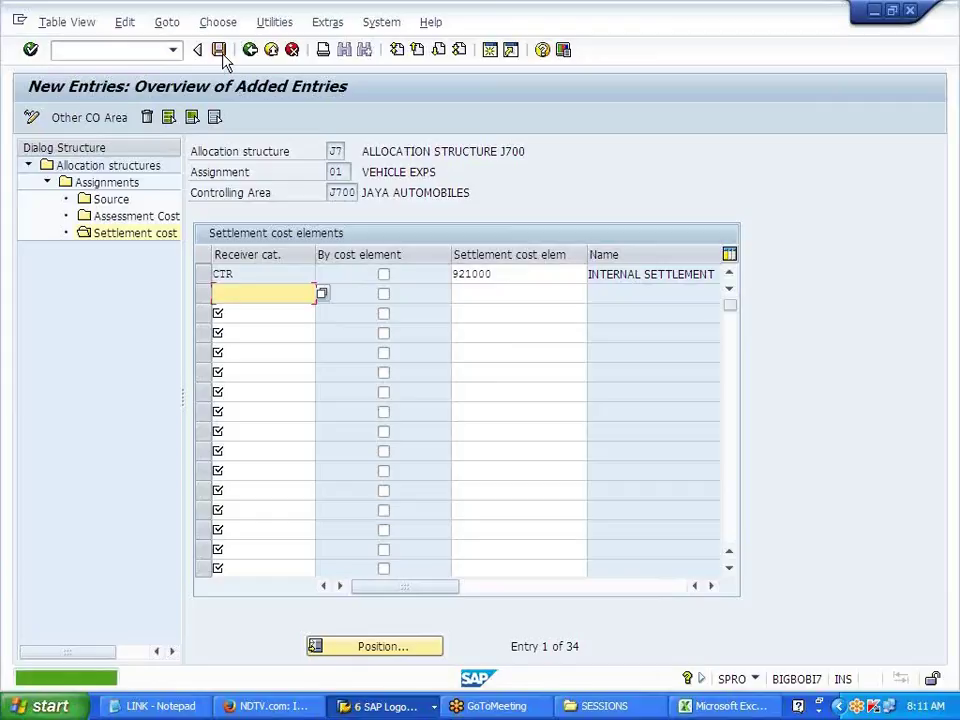
Step: Go back through the Assignments view to the overview of allocation structures
left_click(256, 53)
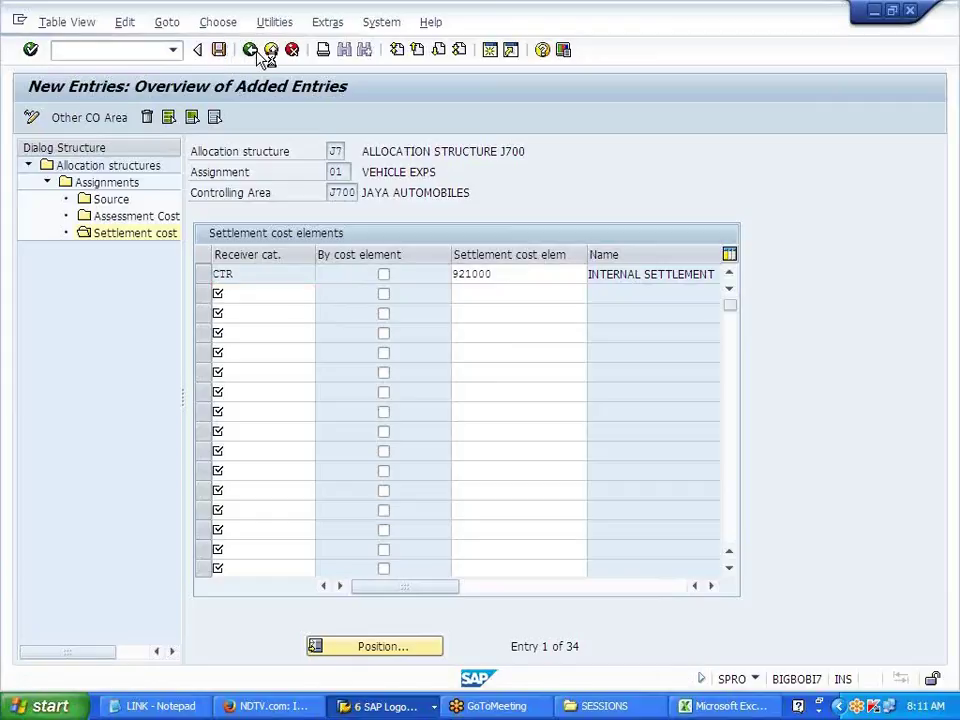
left_click(252, 50)
left_click(252, 50)
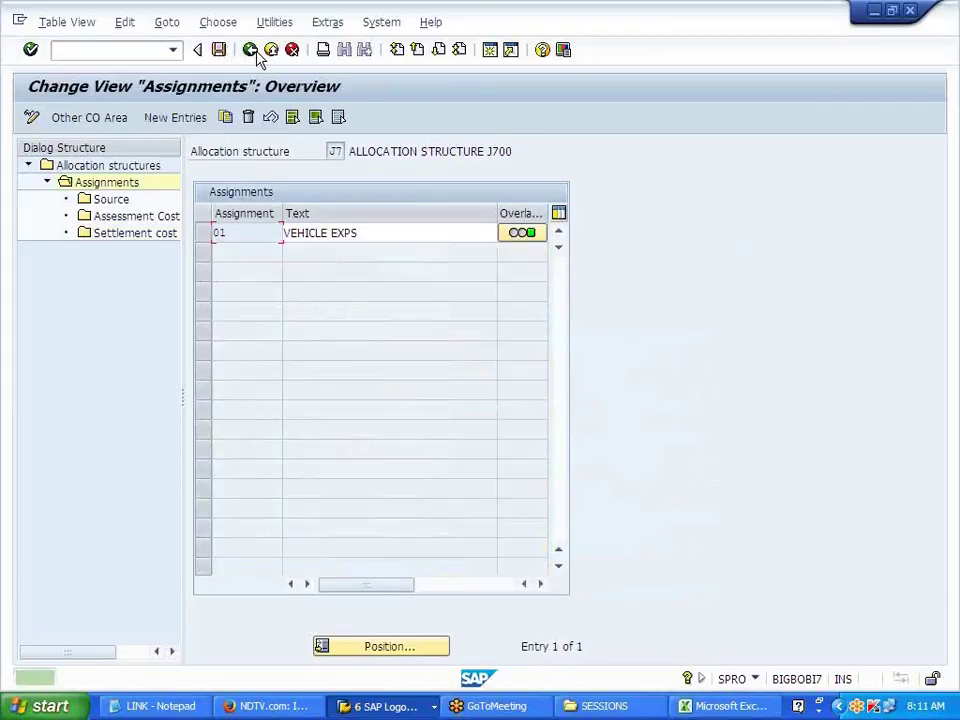
left_click(254, 52)
left_click(253, 52)
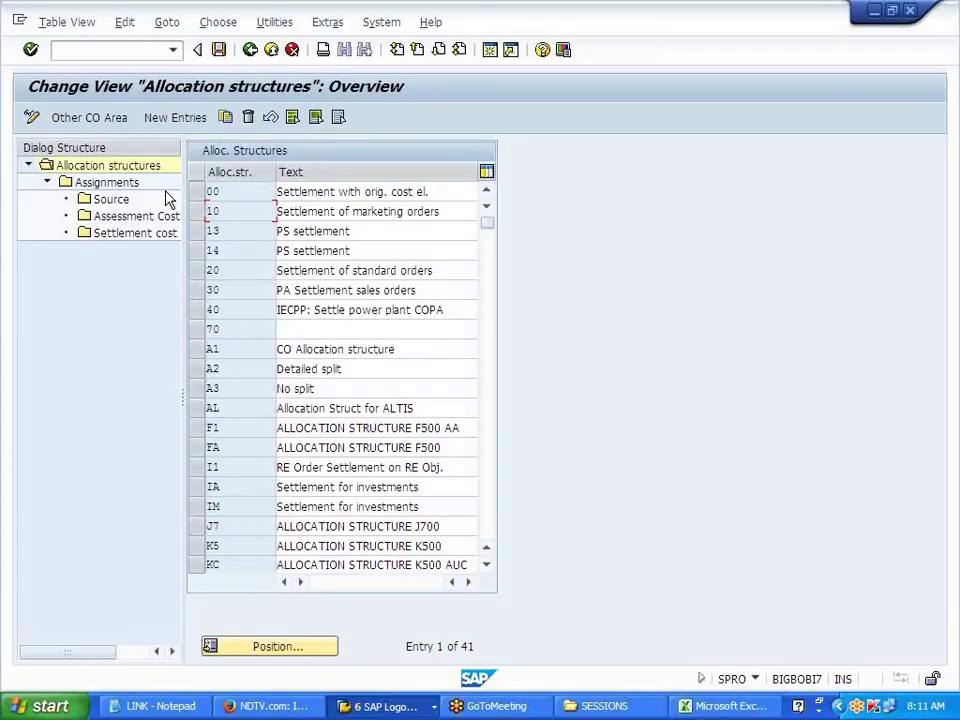
left_click(140, 217)
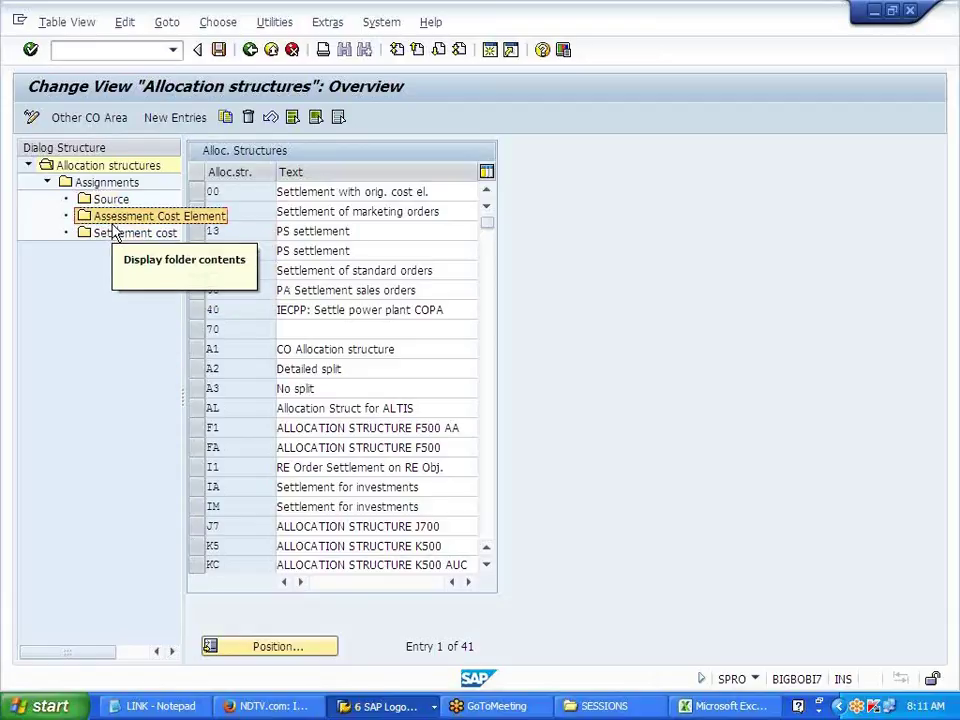
left_click(118, 233)
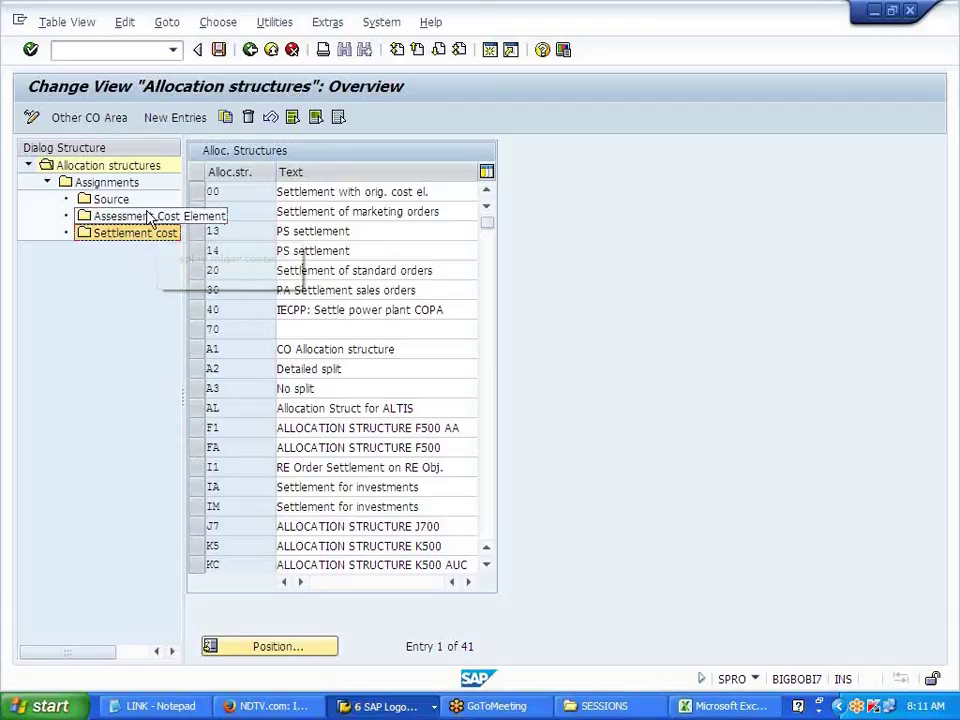
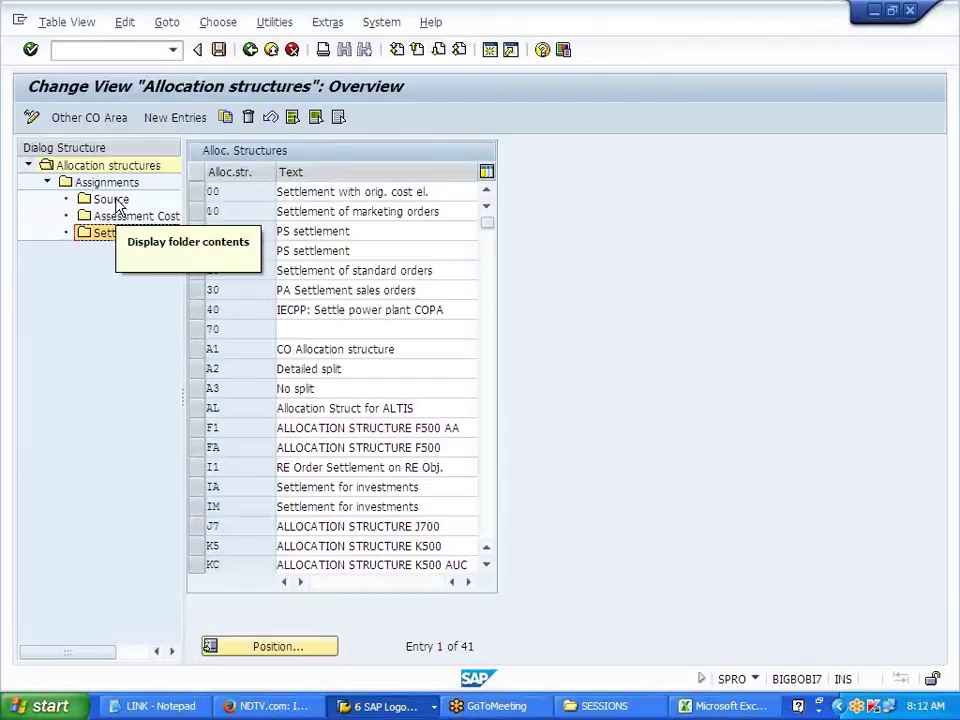
left_click(116, 167)
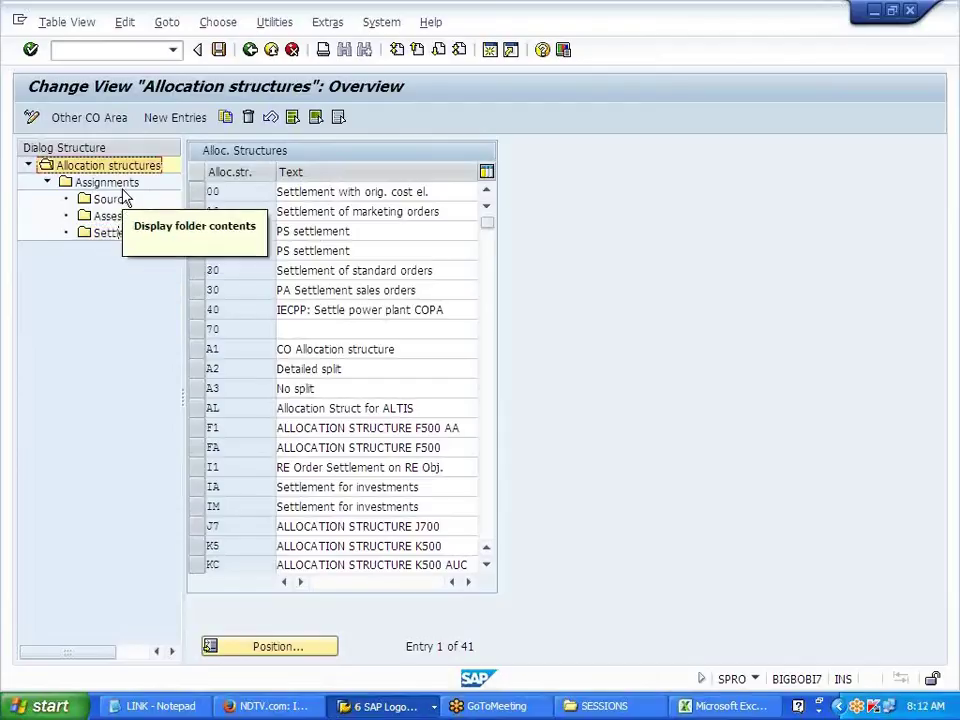
left_click(122, 186)
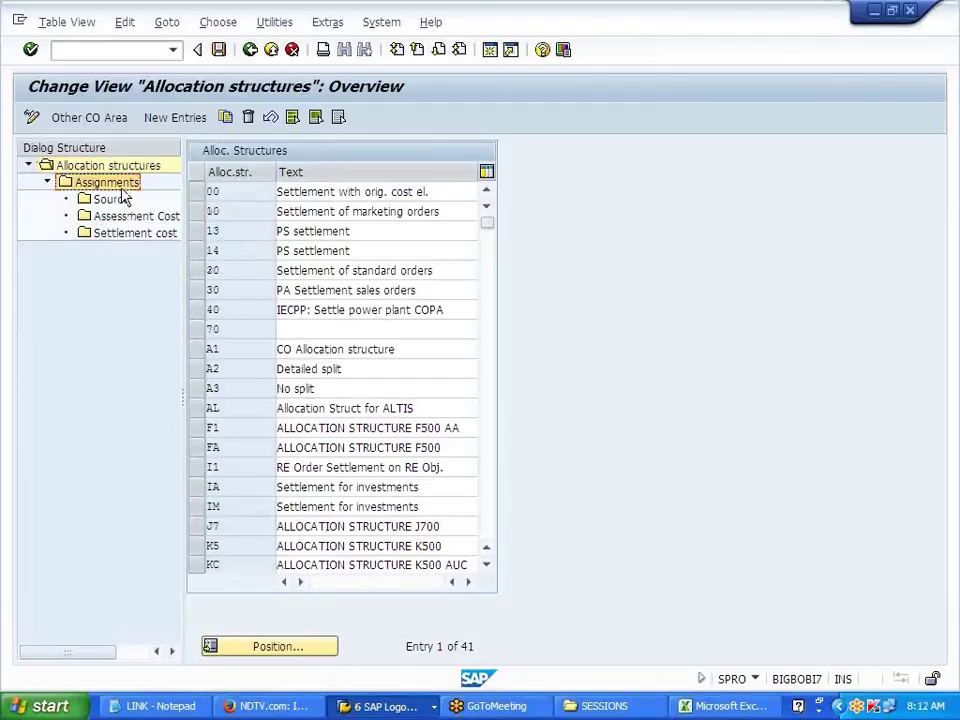
left_click(112, 199)
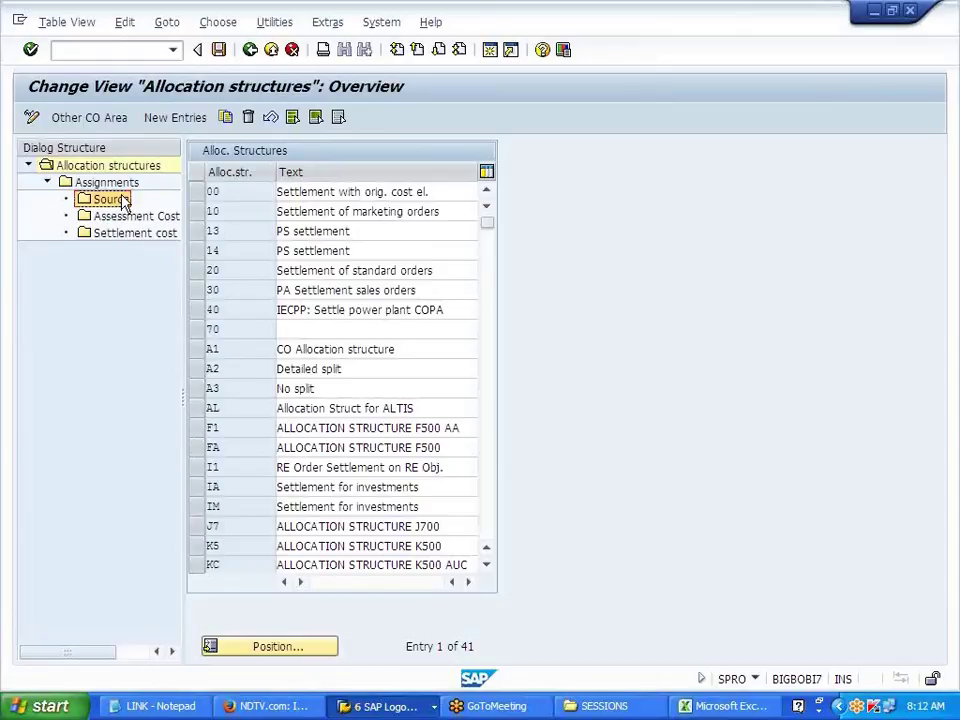
left_click(112, 184)
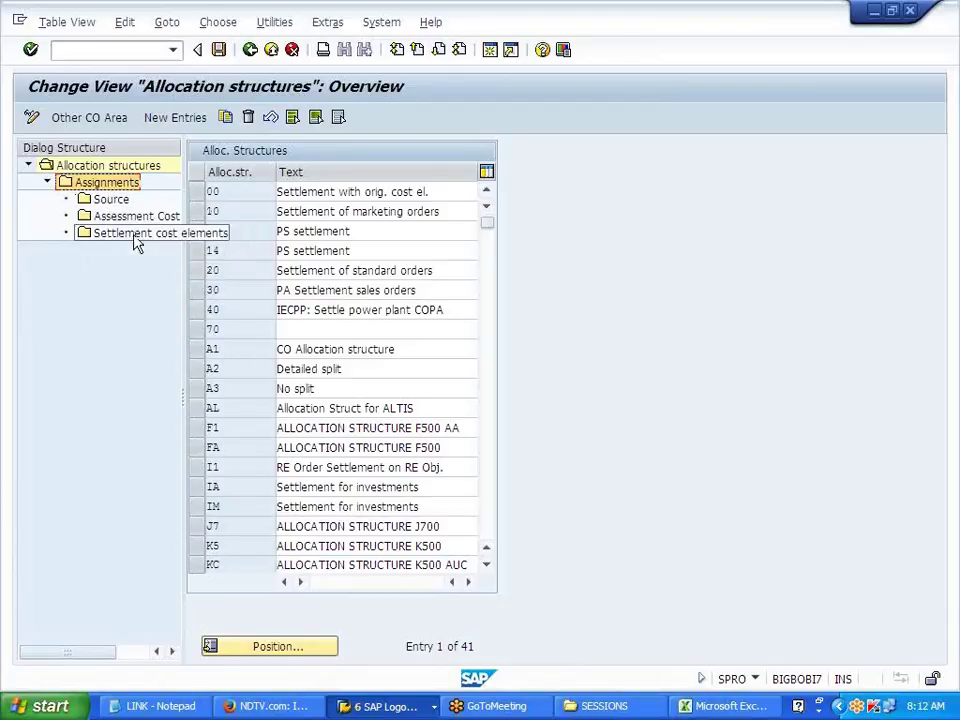
Step: Return to the implementation guide and copy the activity name Maintain Allocation Structures into cell D180 of the Excel notes
left_click(252, 50)
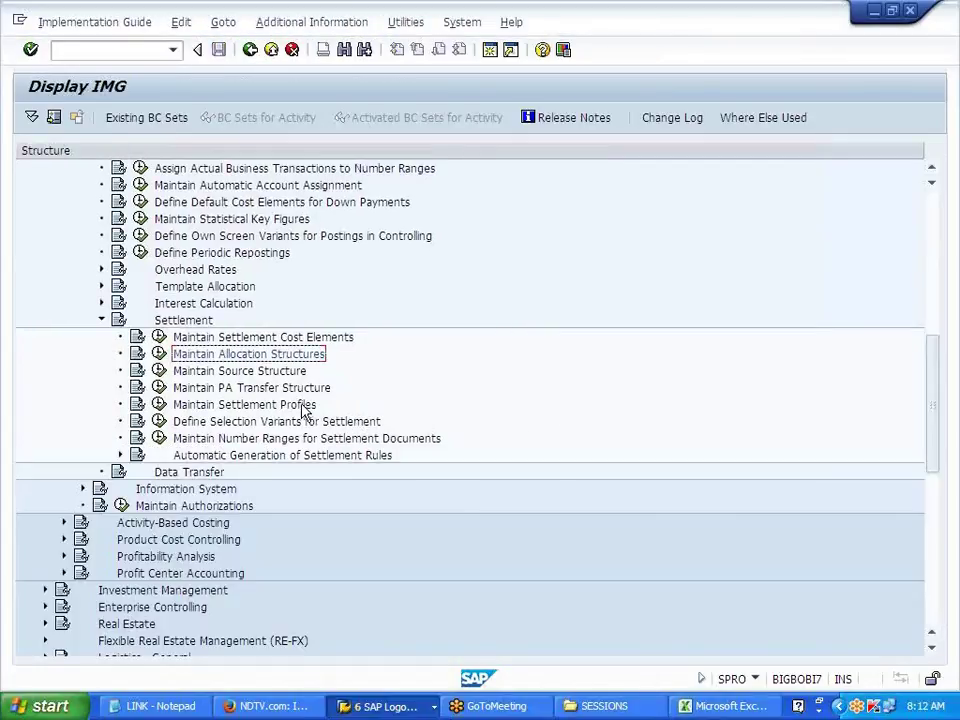
left_click(303, 406)
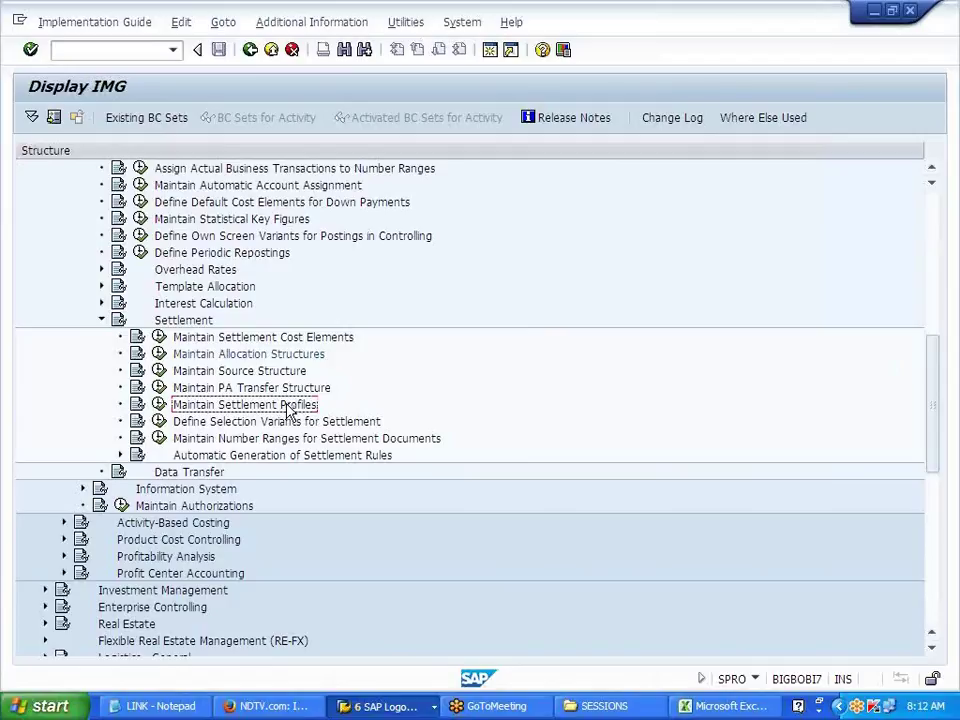
left_click(283, 372)
left_click(282, 356)
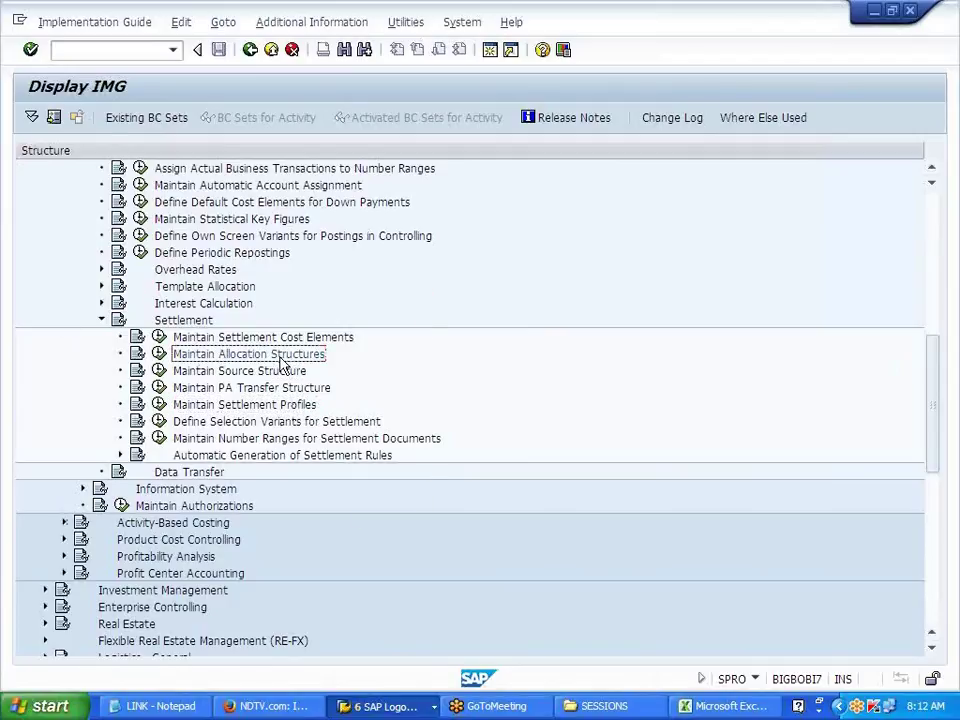
left_click(705, 708)
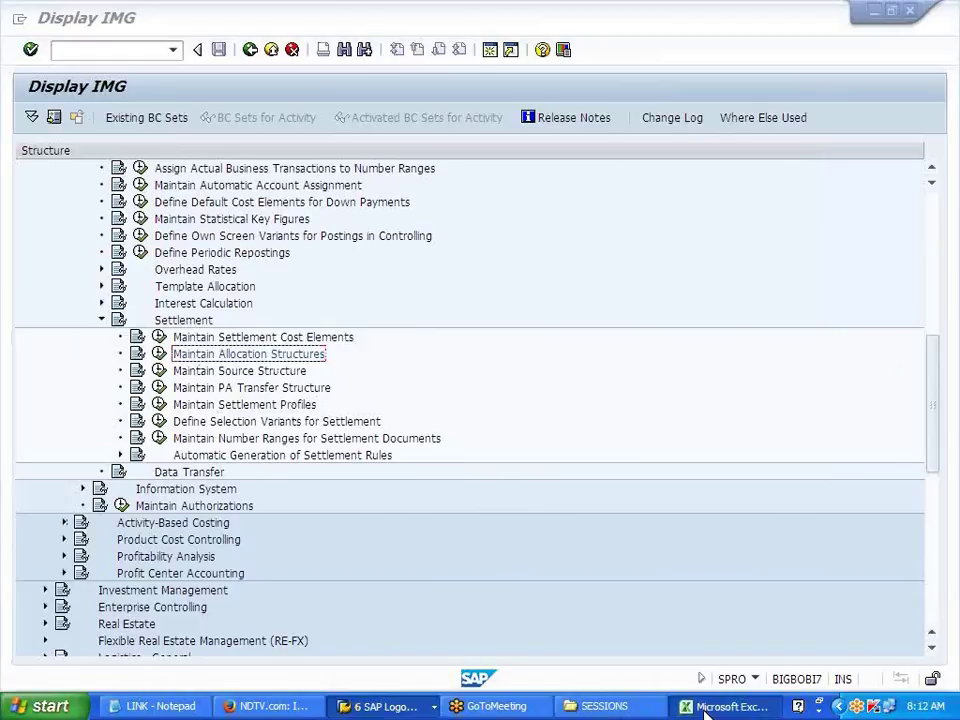
type("Maintain Allocation Structures")
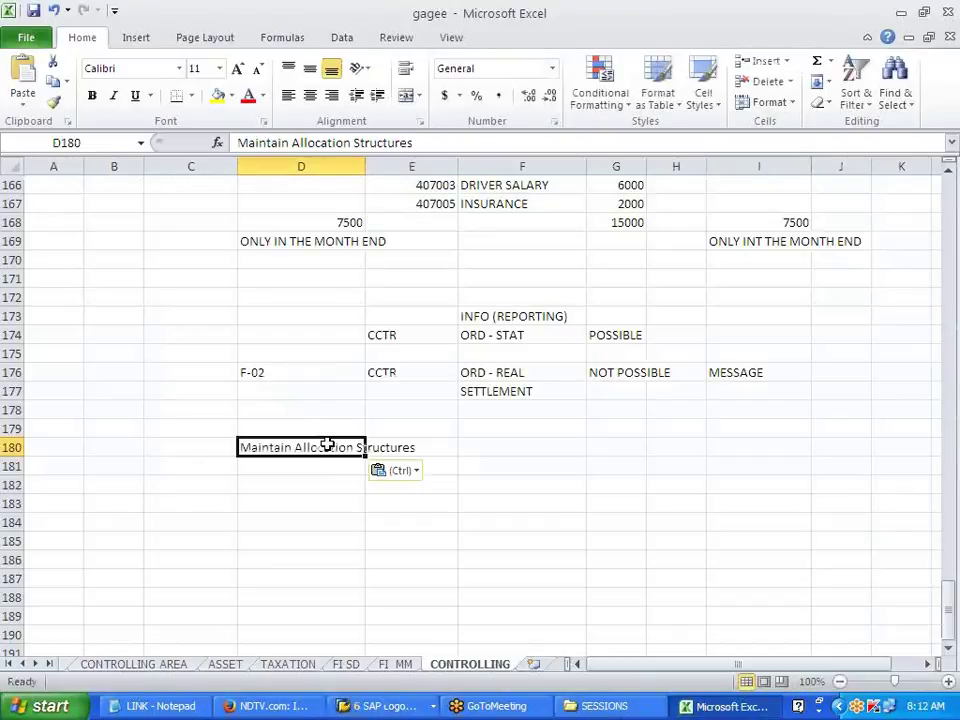
Step: Copy the activity name Maintain Settlement Profiles from the SAP implementation guide into cell D182 of the Excel notes
key("alt+Tab")
left_click(262, 406)
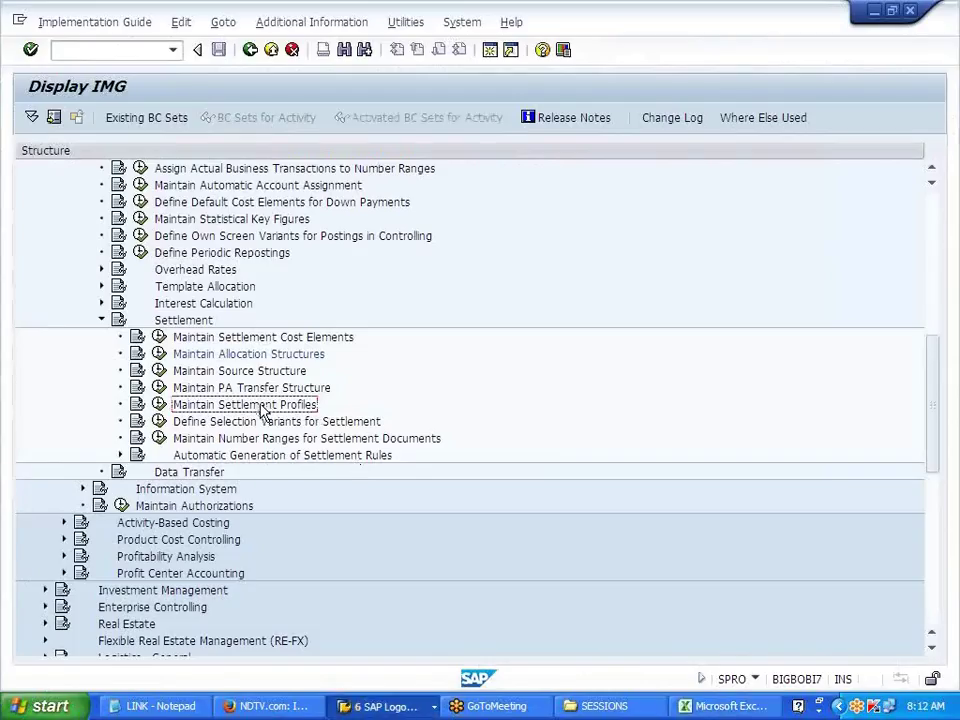
key("alt+Tab")
left_click(270, 479)
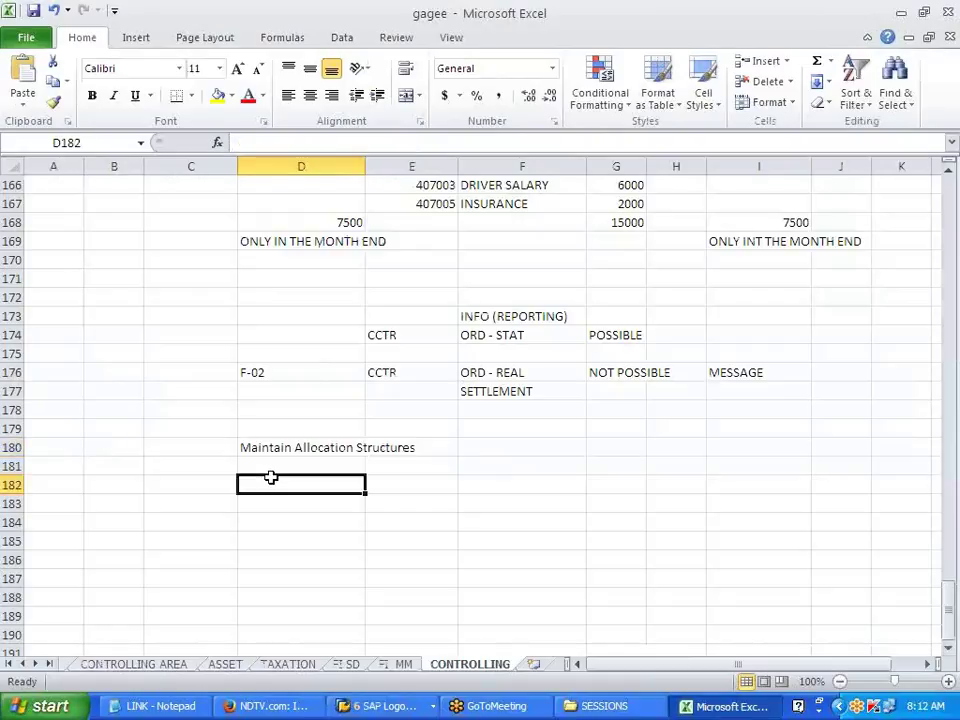
type("Maintain Settlement Profiles")
Step: Back in SAP, run the Maintain Settlement Profiles activity and open a new settlement profile entry
key("alt+Tab")
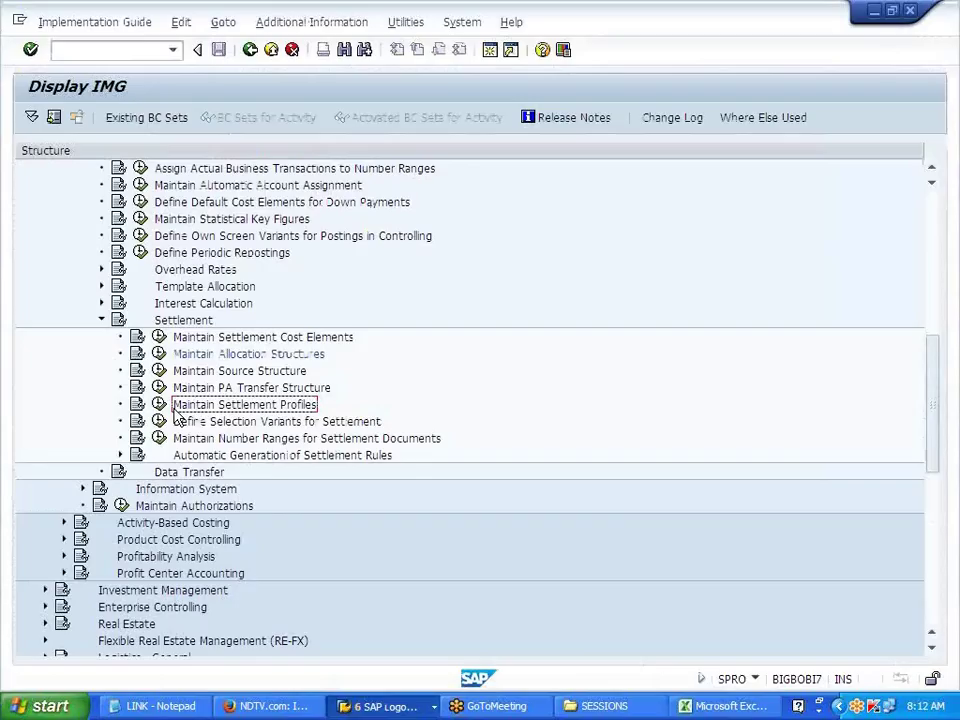
left_click(160, 405)
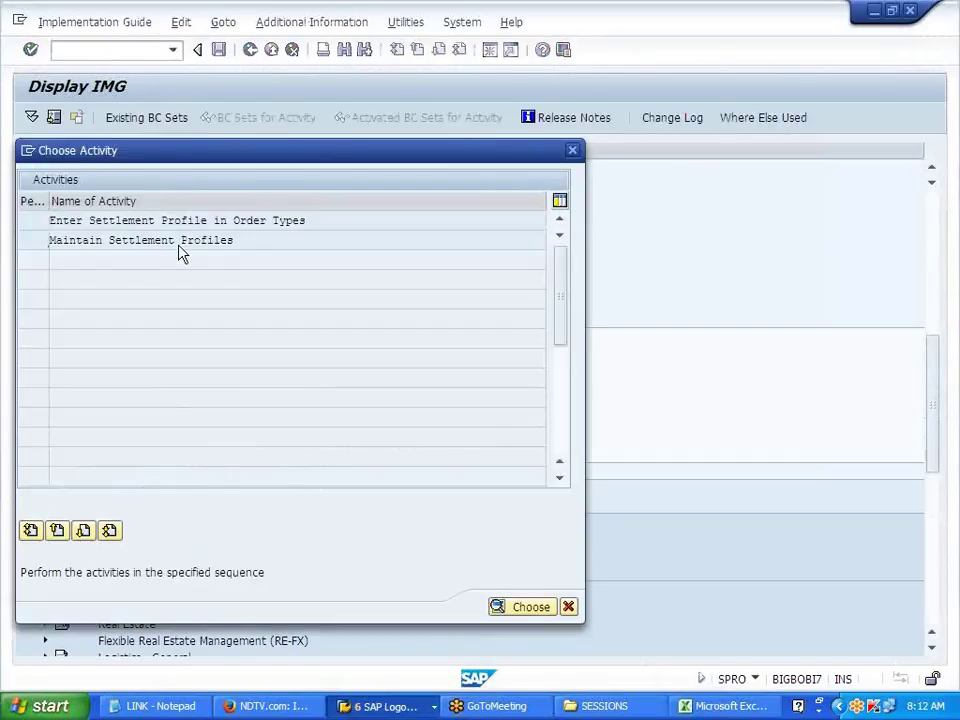
double_click(181, 242)
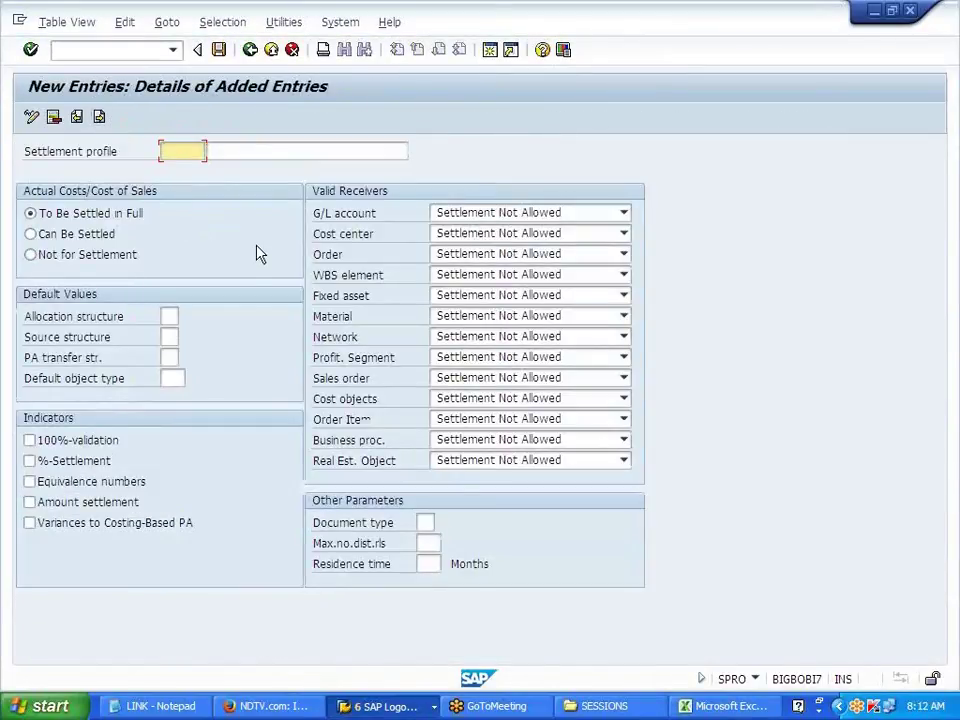
Step: Enter J700 as the settlement profile with the description SETTLEMENT PROF - J700 -CTR
type("J700")
key("Tab")
type("SETT")
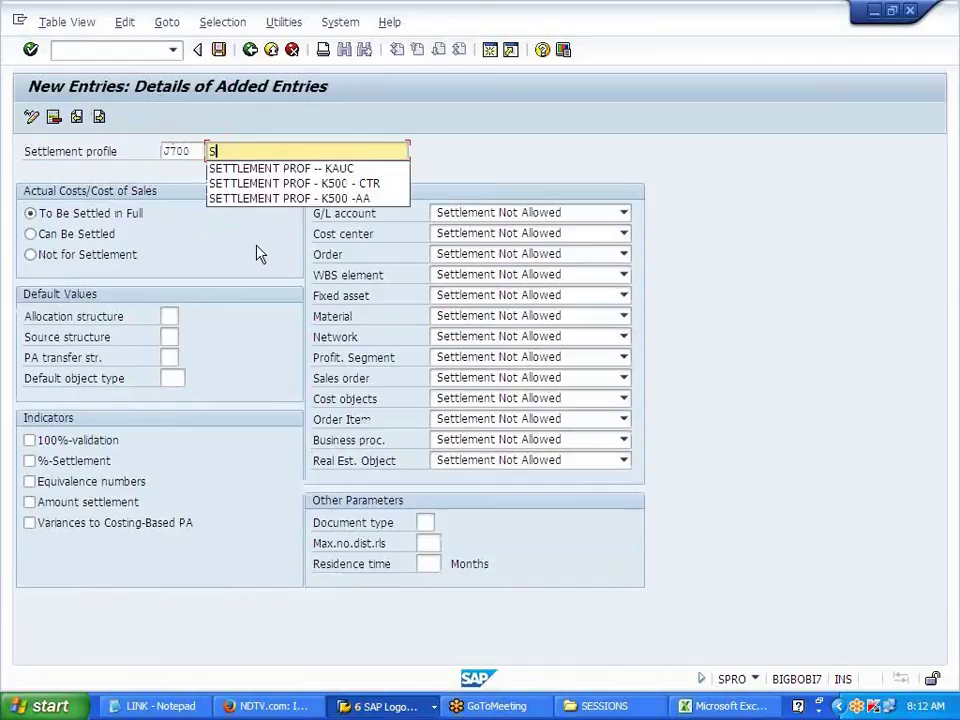
key("Down")
key("Down")
key("Return")
key("BackSpace")
key("BackSpace")
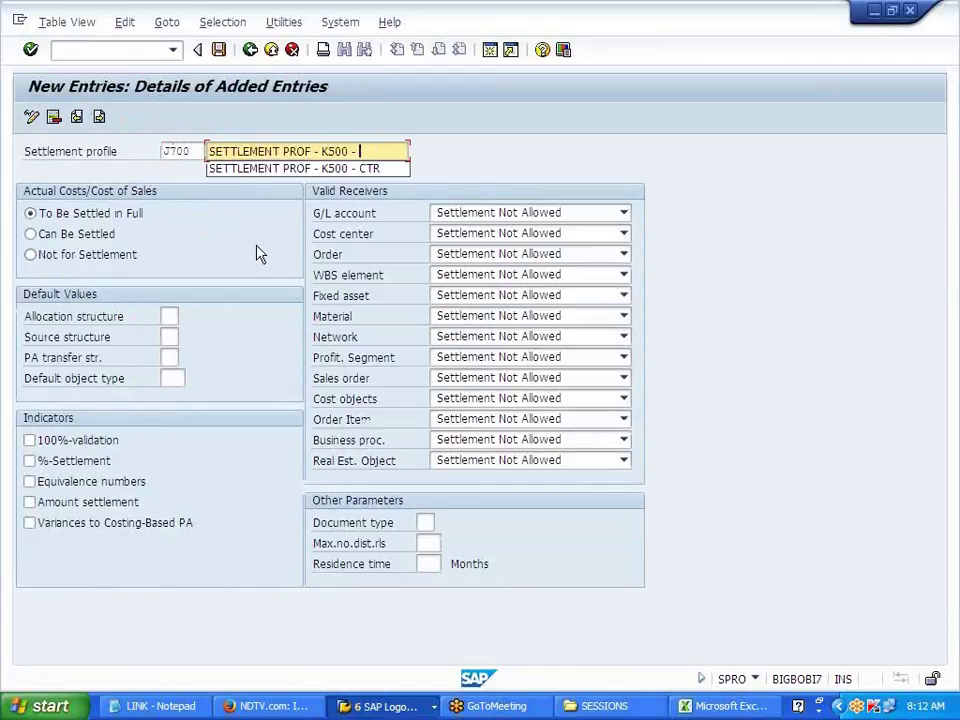
key("BackSpace")
key("BackSpace")
key("BackSpace")
key("BackSpace")
key("BackSpace")
key("BackSpace")
key("BackSpace")
key("BackSpace")
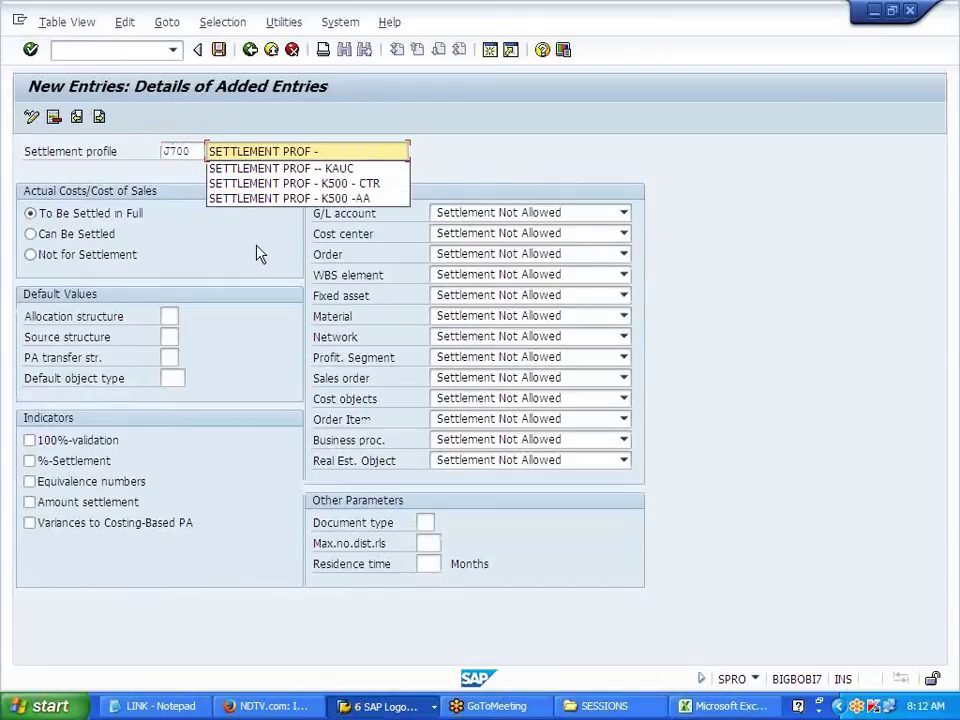
type("J700 -CTR")
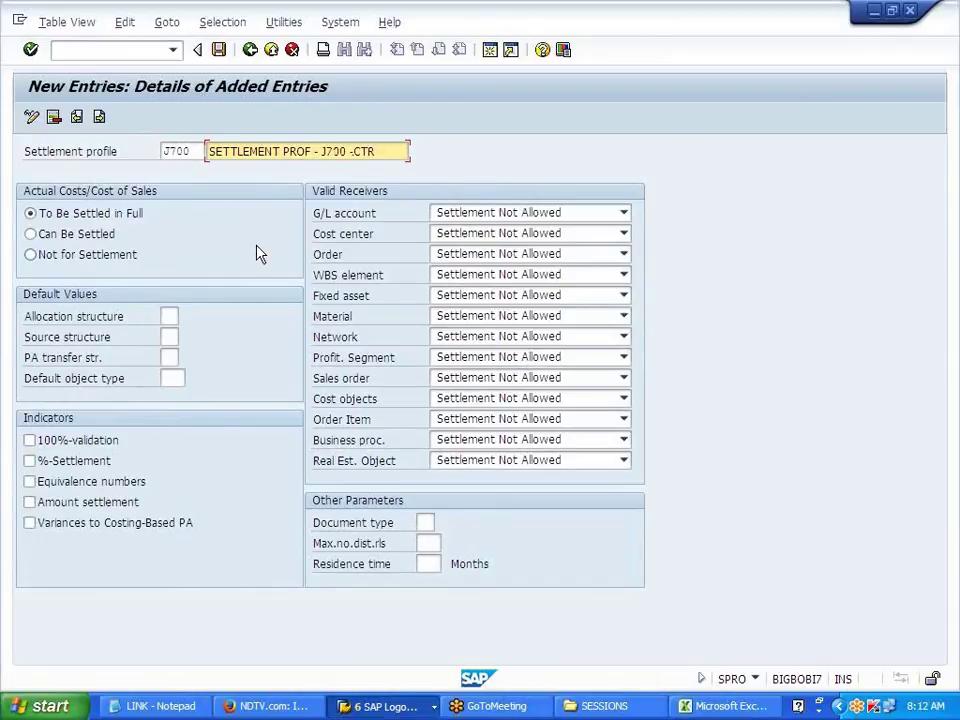
Step: Set the default allocation structure to J7 and enable 100%-validation for the settlement profile
left_click(169, 316)
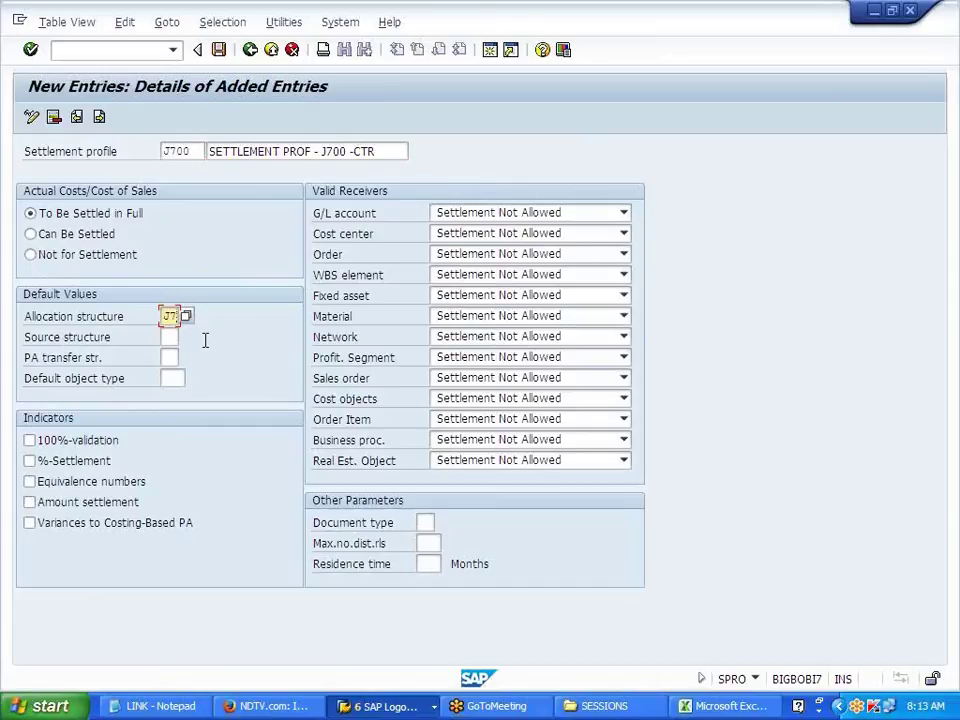
left_click(90, 447)
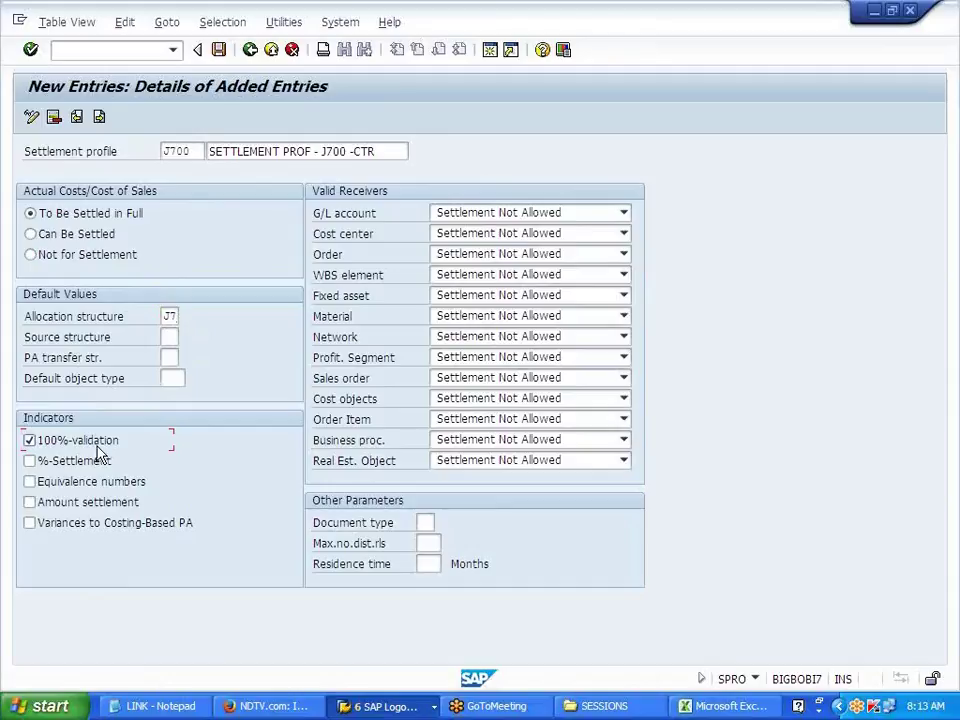
Step: Review in the Excel notes how the vehicle cost total in row 168 is split between the two production departments
left_click(729, 705)
scroll(472, 479, "up", 5)
scroll(472, 479, "down", 4)
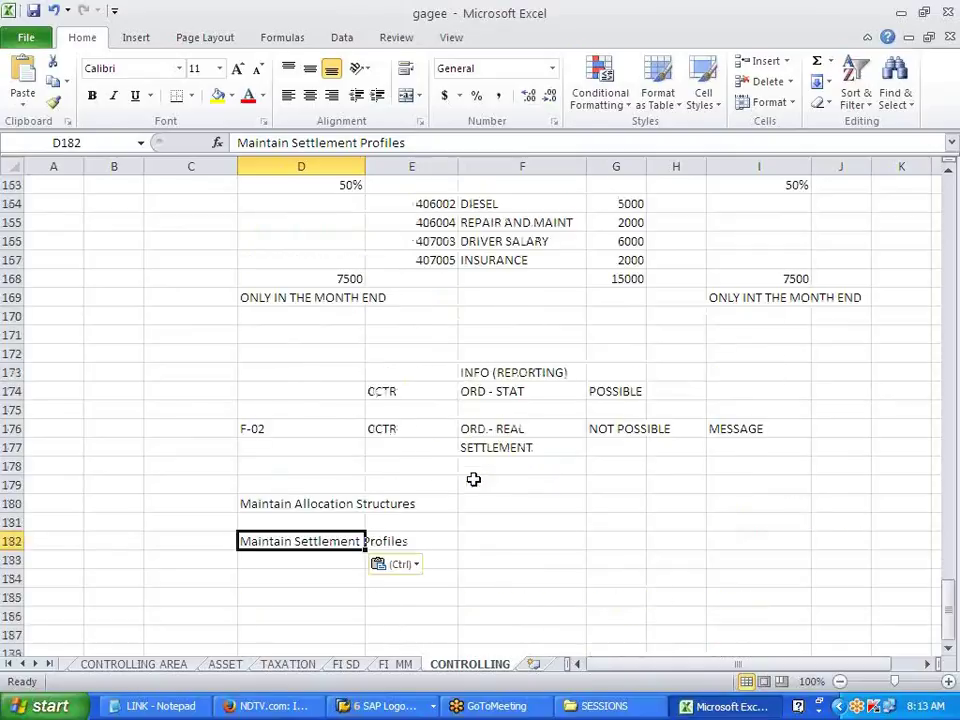
scroll(630, 341, "up", 2)
left_click(611, 392)
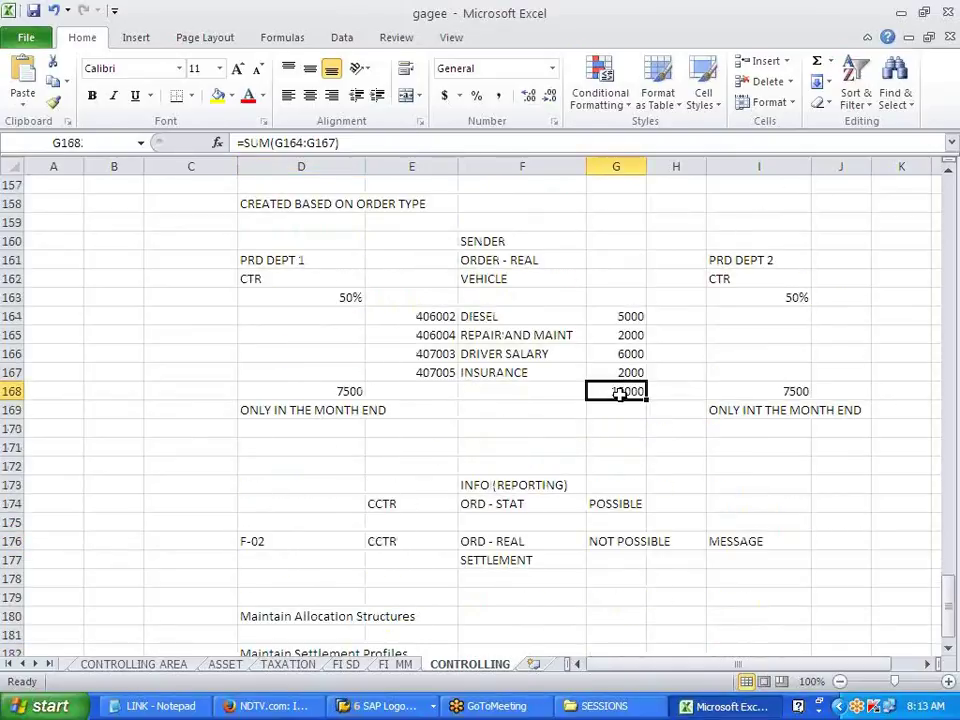
left_click(341, 393)
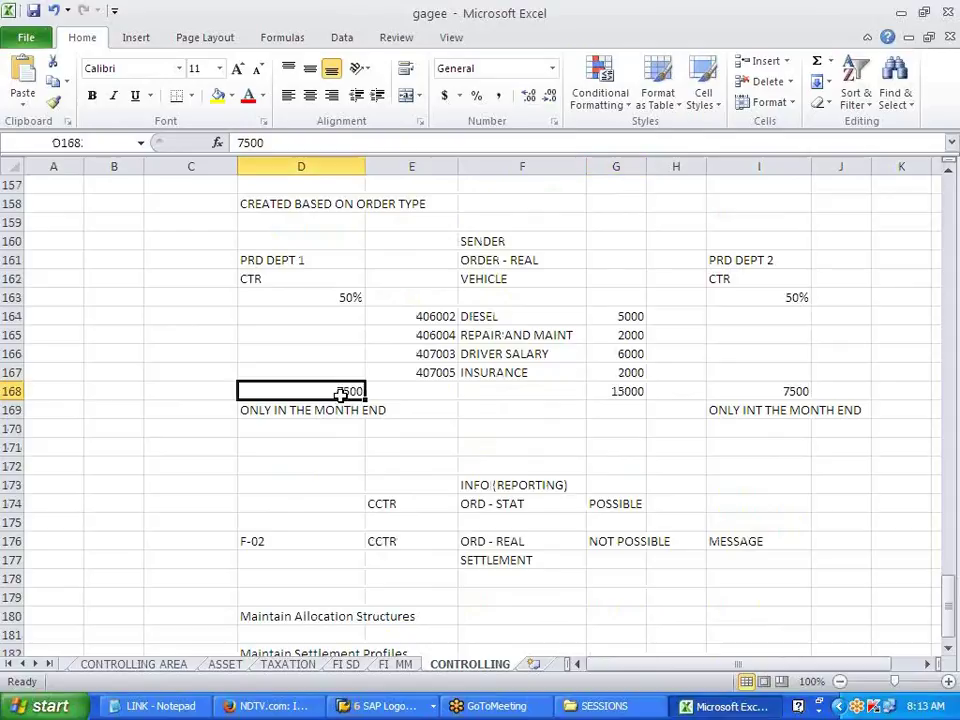
left_click(752, 391)
left_click(628, 395)
key("alt+Tab")
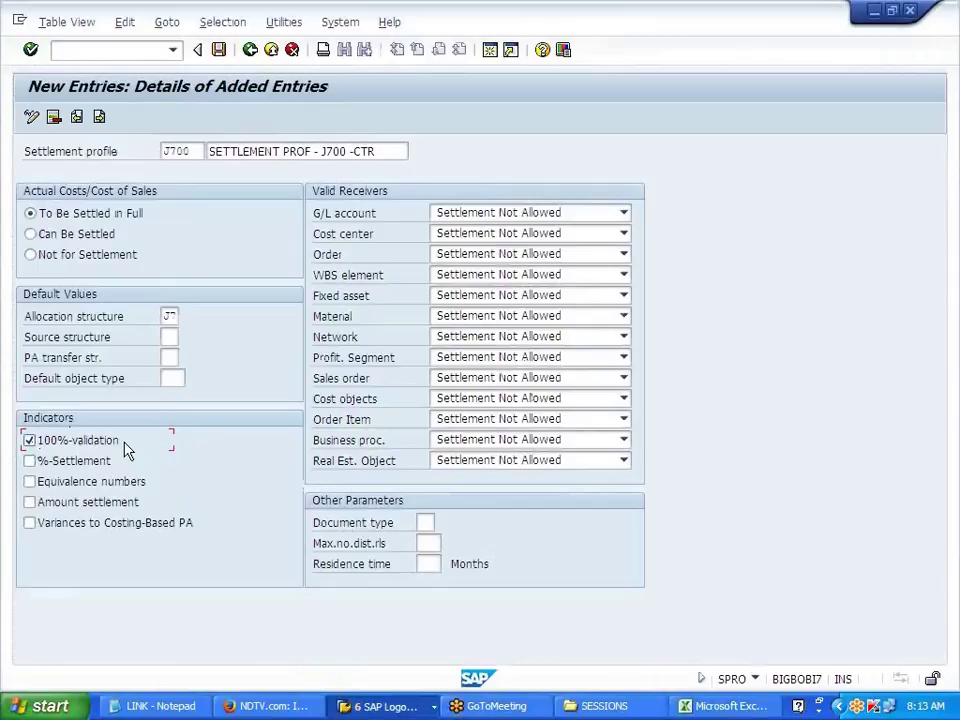
Step: Switch to the Excel notes, change PRD DEPT 1's share in cell D163 to 40%, and compare it with PRD DEPT 2's share
key("alt+Tab")
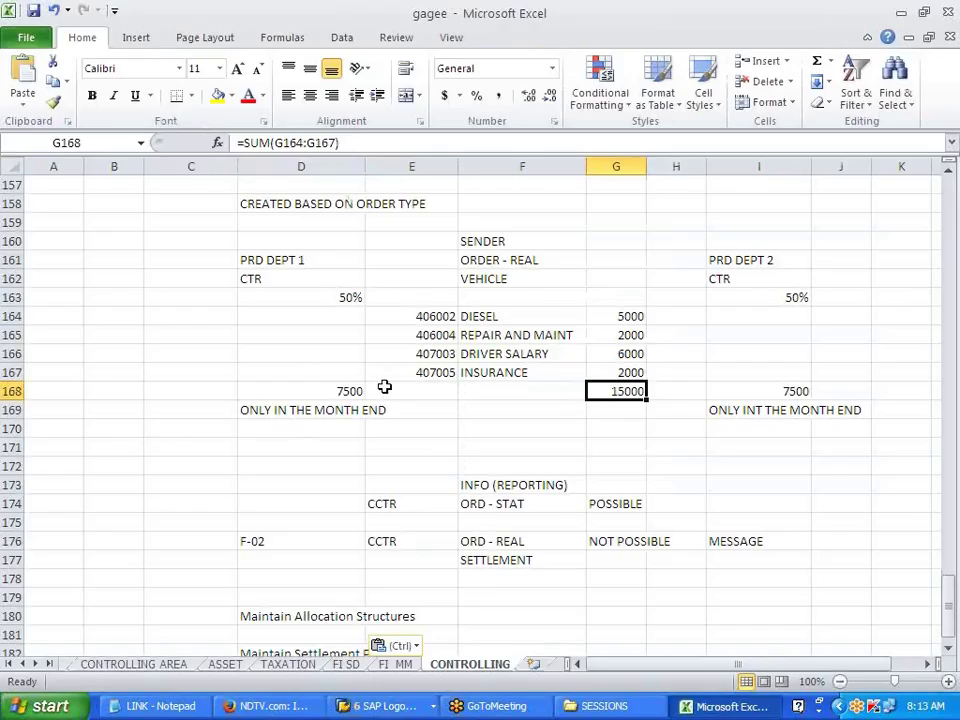
left_click(349, 299)
double_click(349, 299)
key("BackSpace")
key("BackSpace")
type("40")
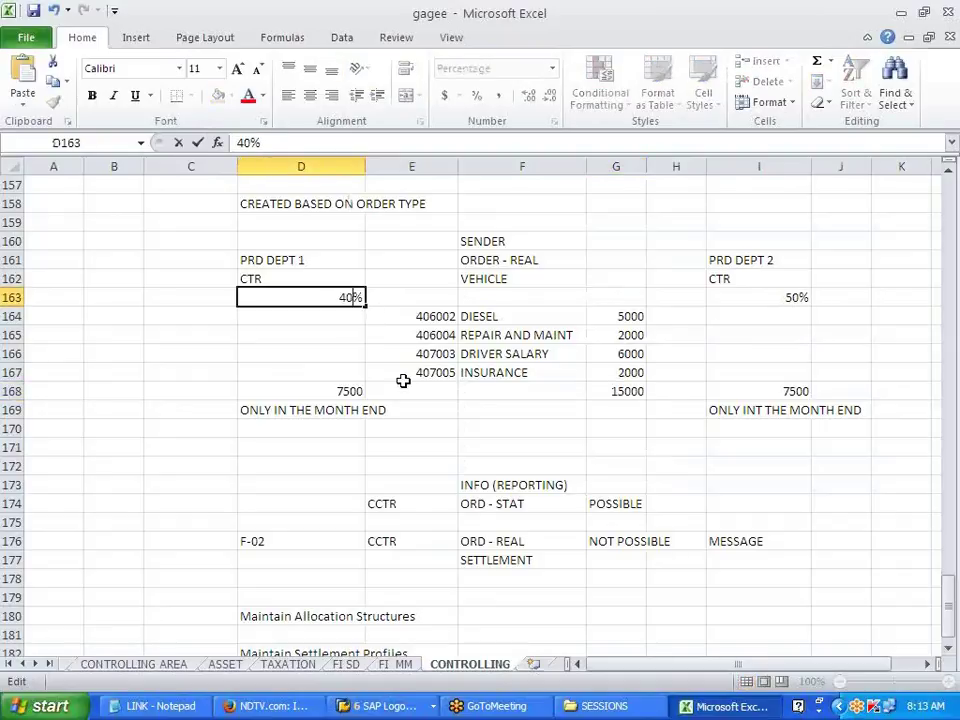
left_click(412, 447)
left_click(331, 300)
left_click(795, 298)
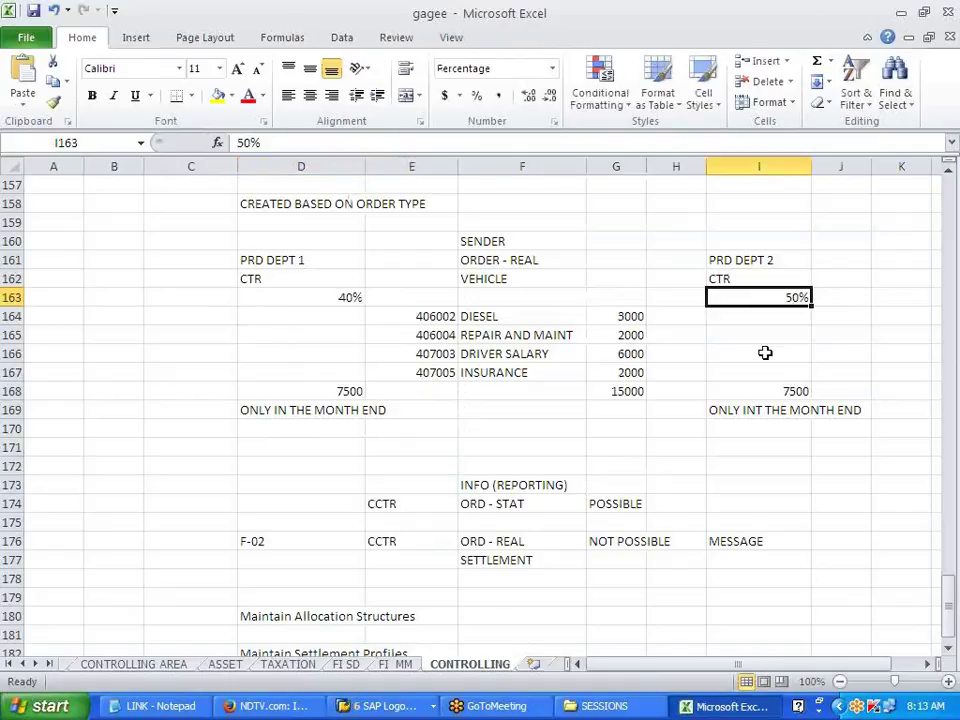
Step: Set PRD DEPT 1's share in cell D163 back to 50% and return to the SAP settlement profile
left_click(346, 297)
double_click(346, 297)
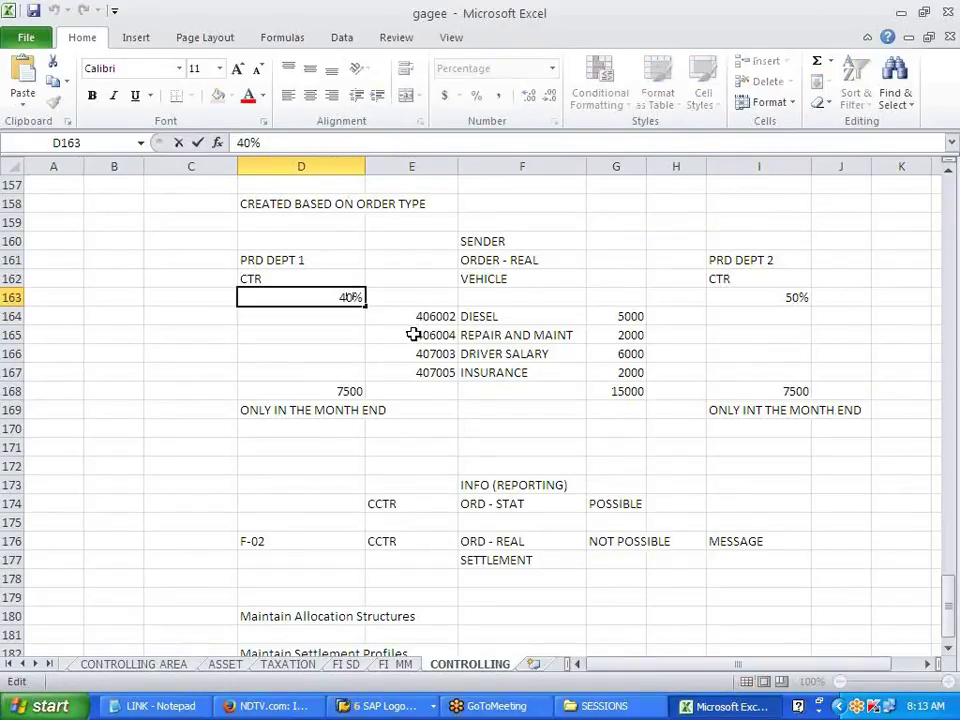
type("5")
left_click(504, 466)
key("alt+Tab")
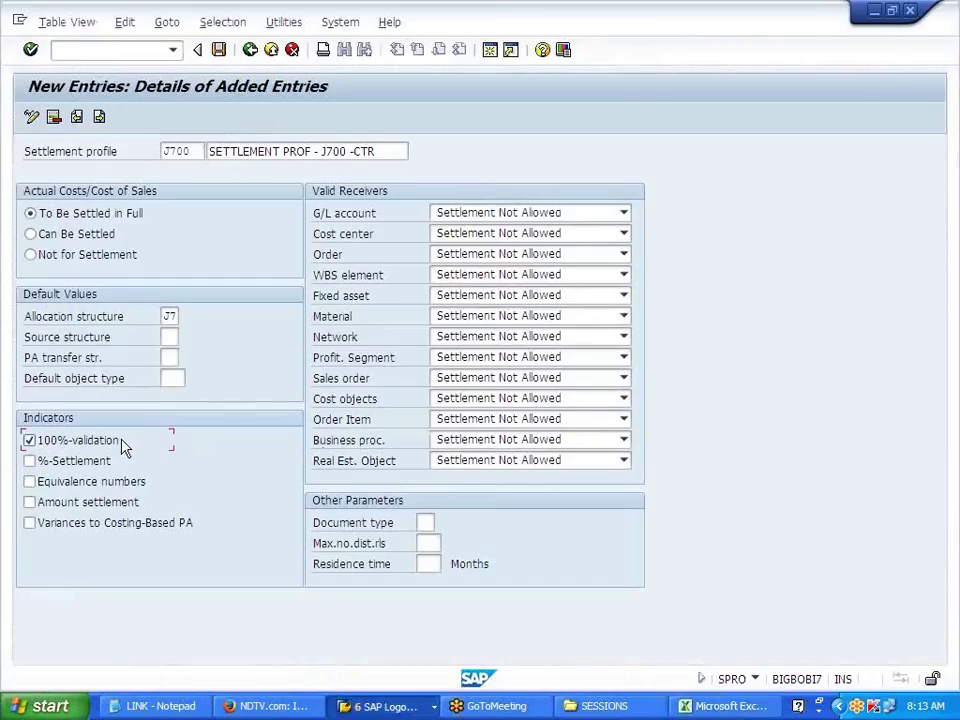
Step: Enable %-Settlement and Equivalence numbers in the SAP settlement profile, consulting both departments' percentages in the Excel notes in between
left_click(58, 462)
key("alt+Tab")
left_click(328, 296)
left_click(800, 293)
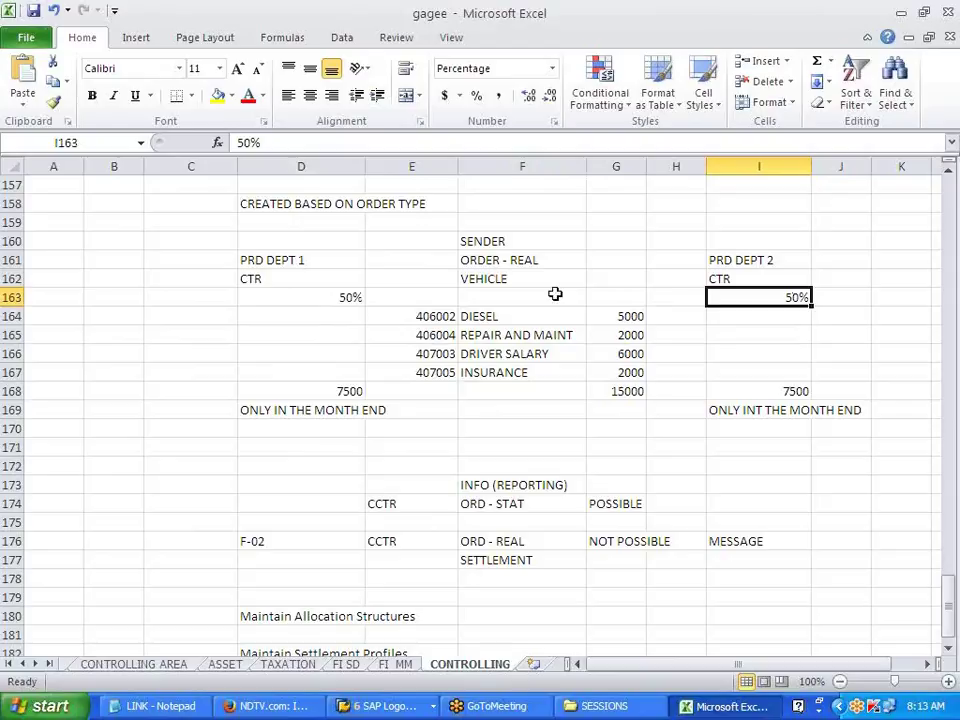
left_click(343, 295)
key("alt+Tab")
left_click(118, 484)
Step: Try 50 as a share for PRD DEPT 1 in cell D164 of the Excel notes, and return to SAP
key("alt+Tab")
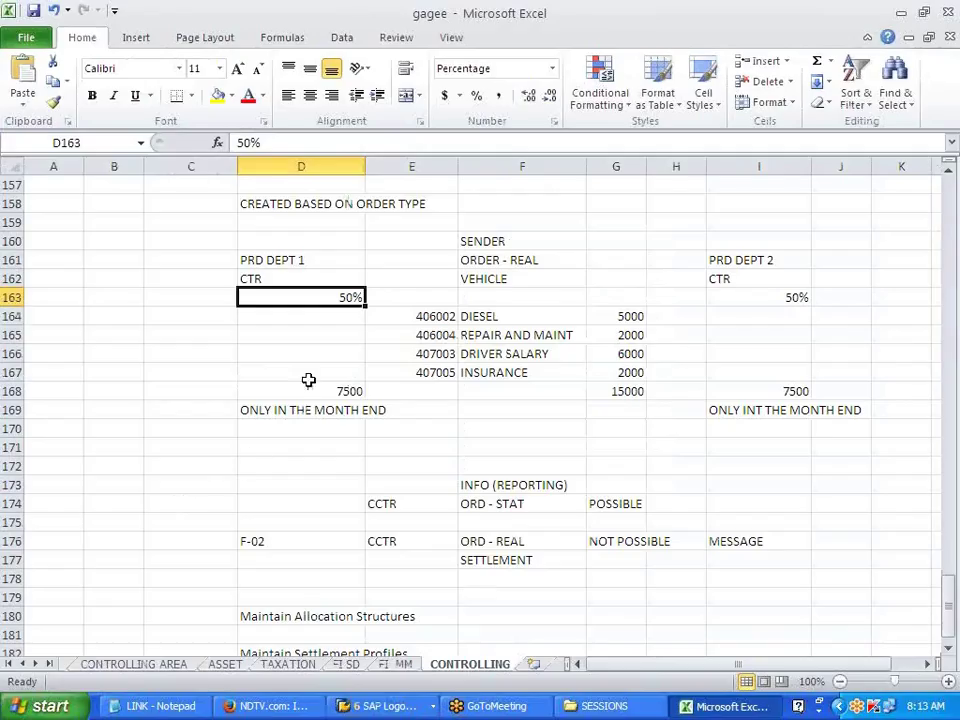
left_click(339, 317)
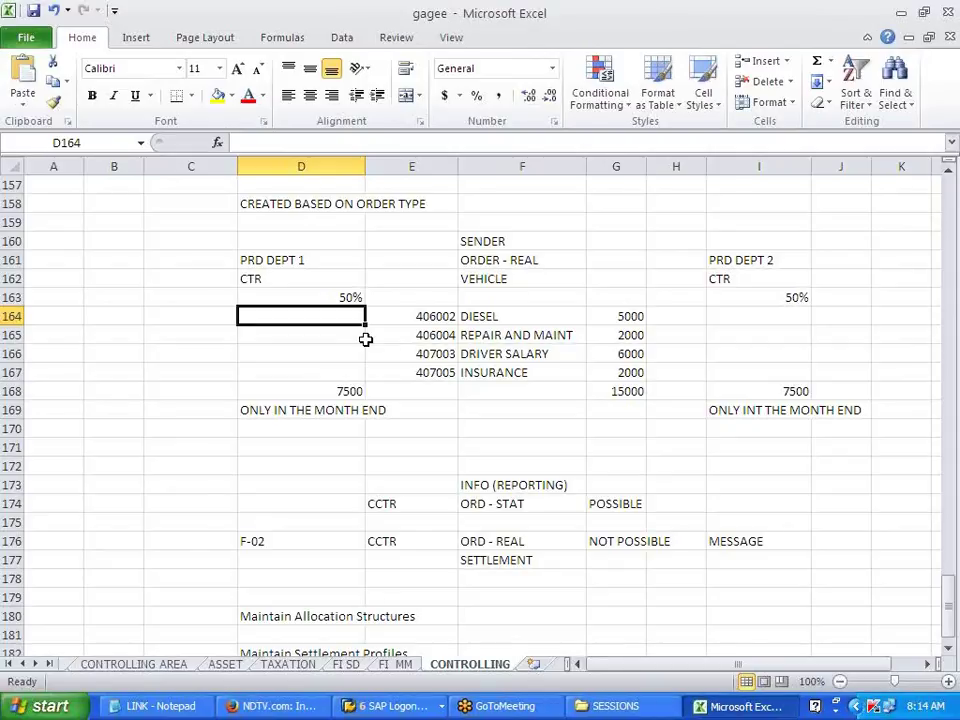
type("50")
key("Tab")
key("Tab")
key("Tab")
key("Tab")
key("Tab")
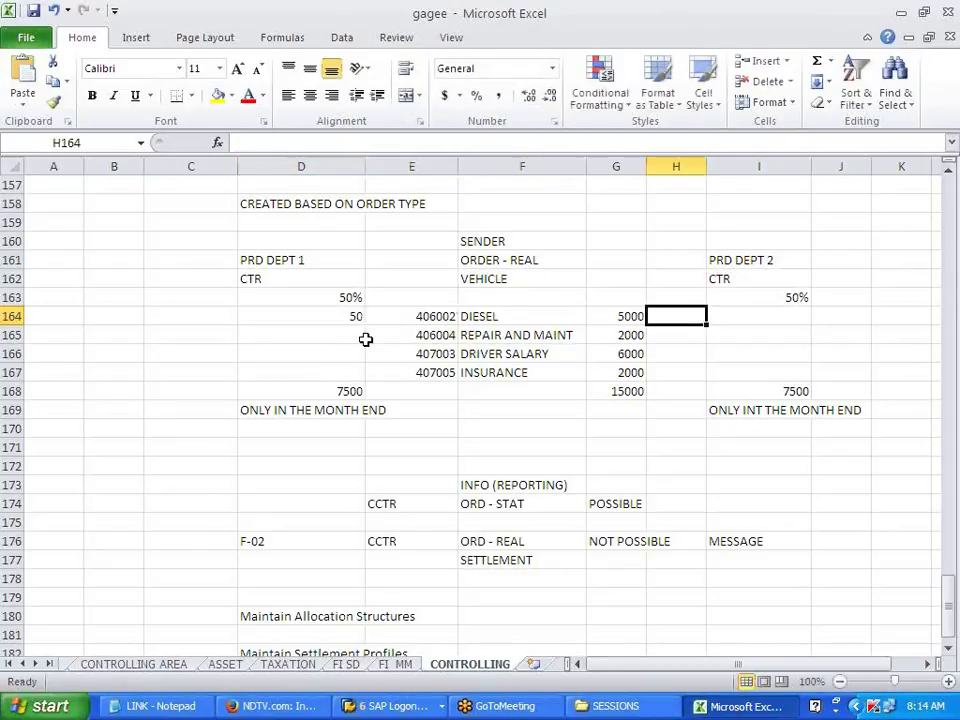
key("Left")
key("Left")
key("Left")
key("Left")
key("Left")
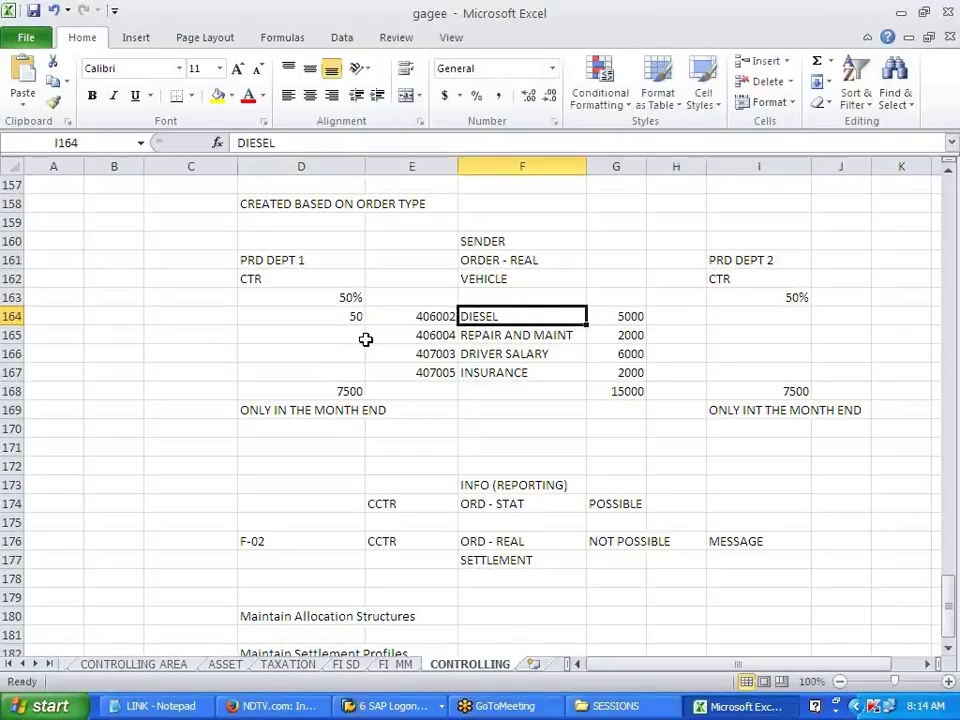
key("alt+Tab")
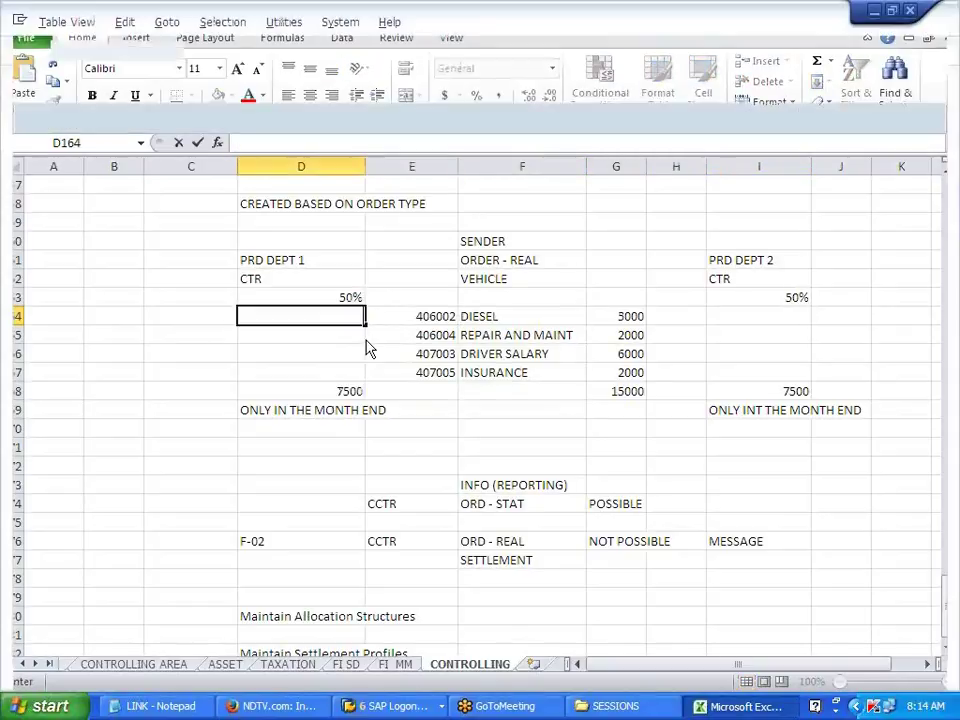
Step: Enable Amount settlement and set the valid receivers G/L account, Cost center and Order to Settlement Optional
left_click(87, 506)
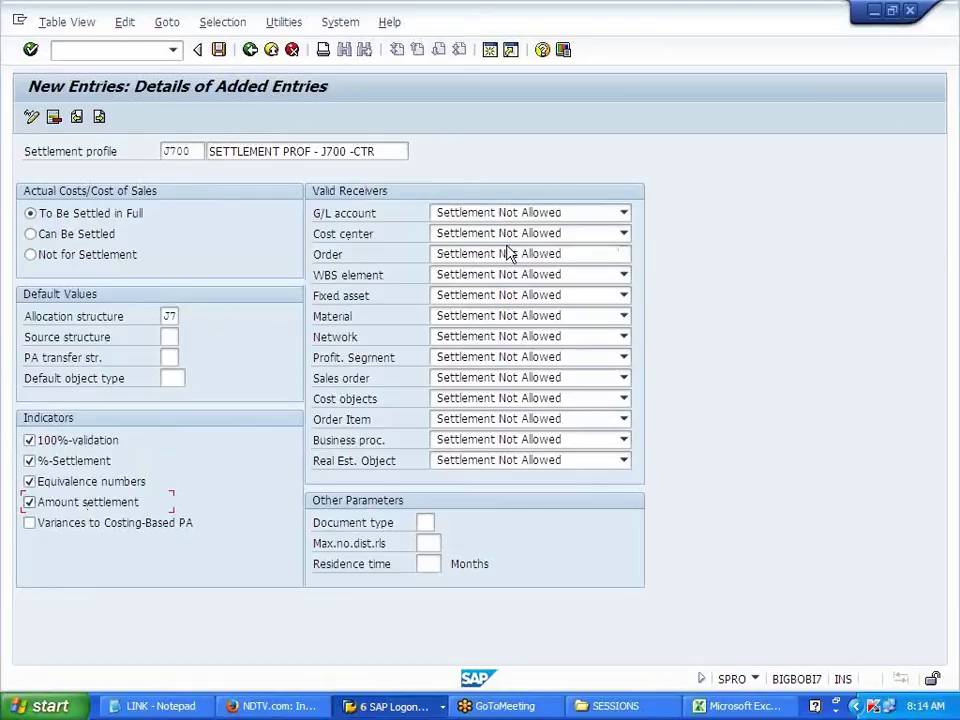
left_click(549, 235)
left_click(535, 254)
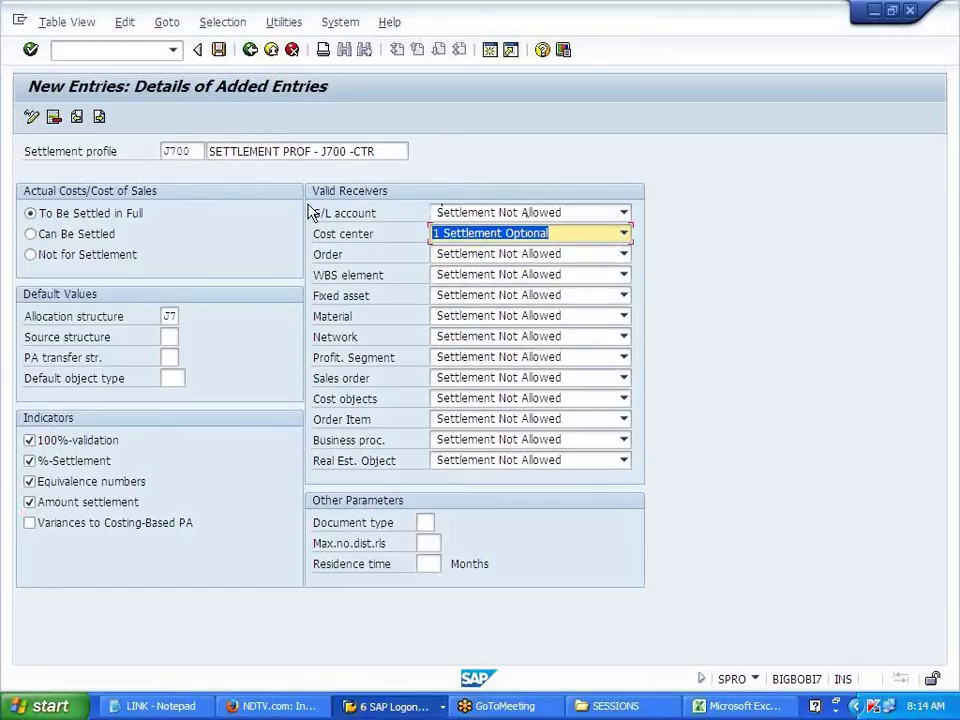
left_click(443, 213)
left_click(457, 231)
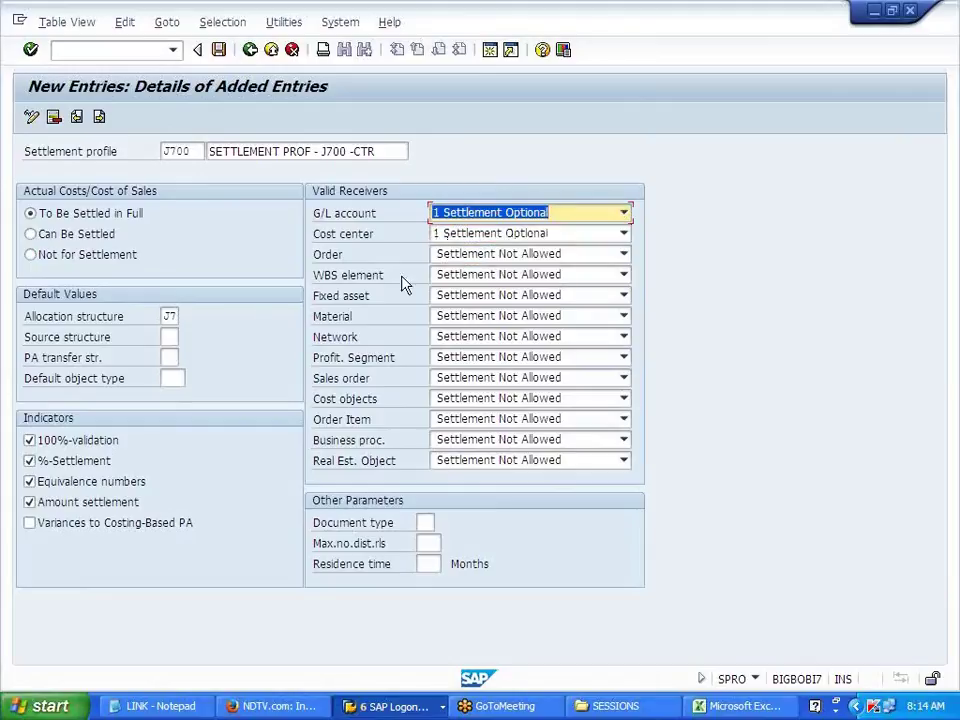
left_click(459, 255)
left_click(468, 275)
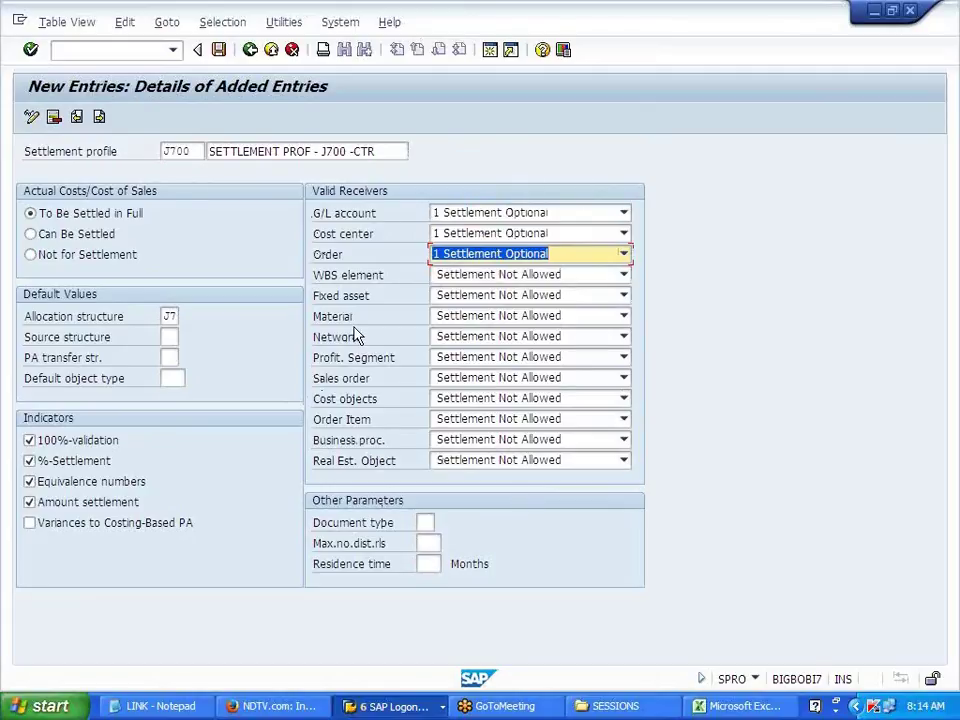
left_click_drag(328, 241, 376, 244)
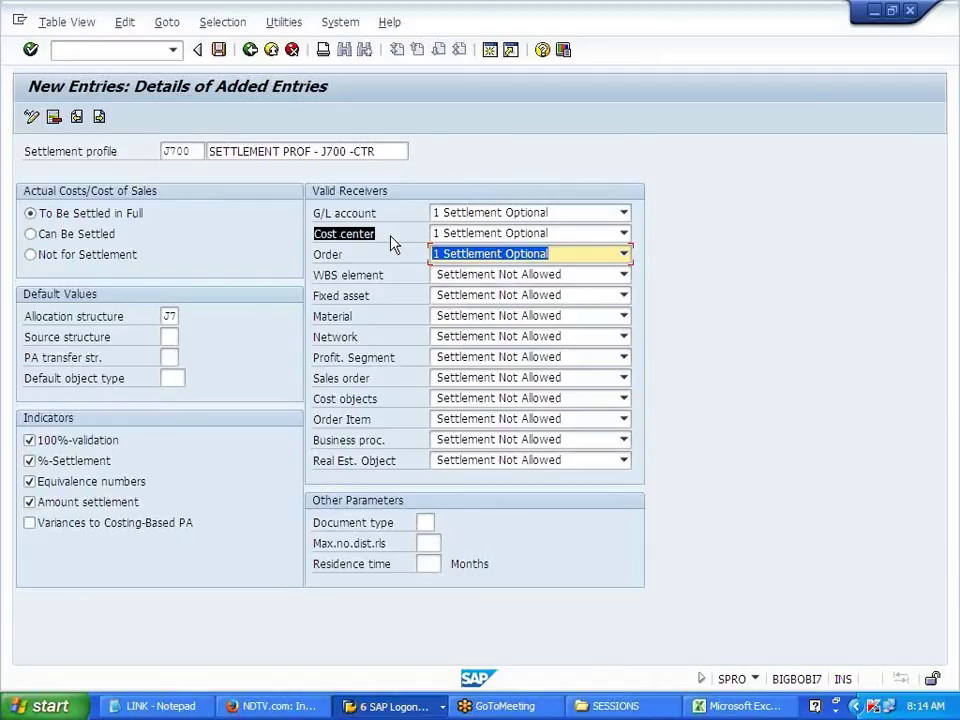
left_click(391, 237)
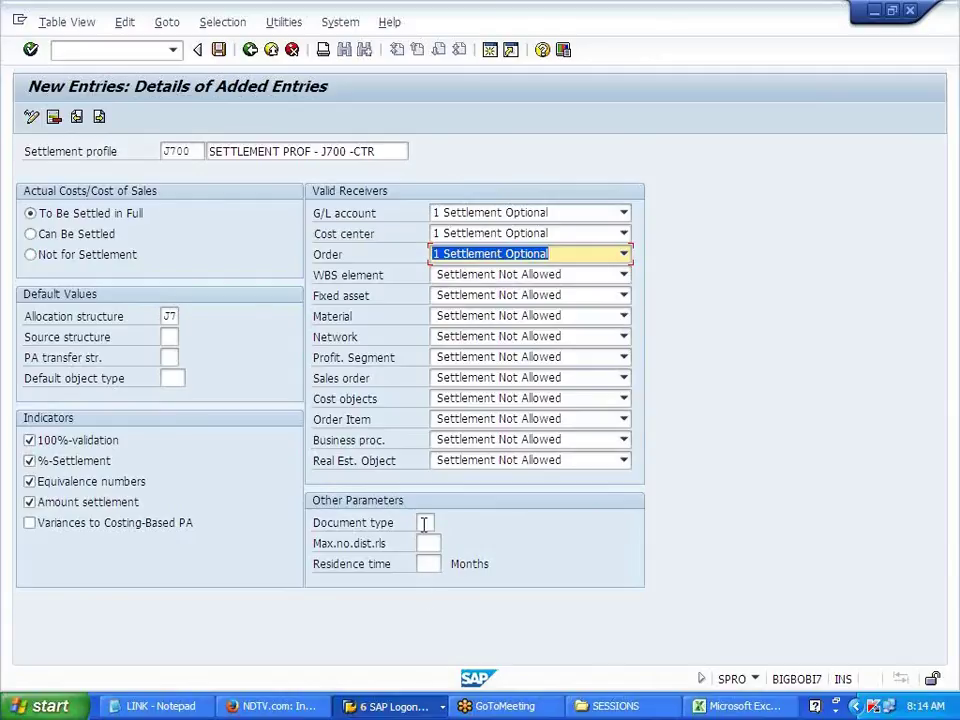
Step: Set document type SA, maximum distribution rules 999 and residence time 3 months, consulting the receiving departments in the Excel notes
left_click(424, 523)
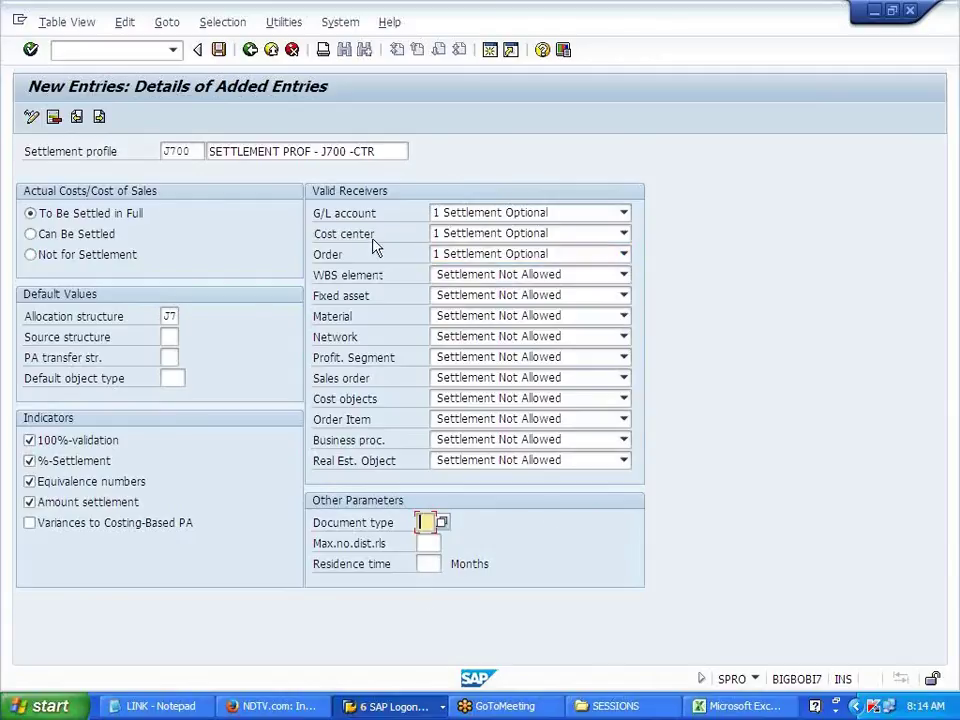
type("SA")
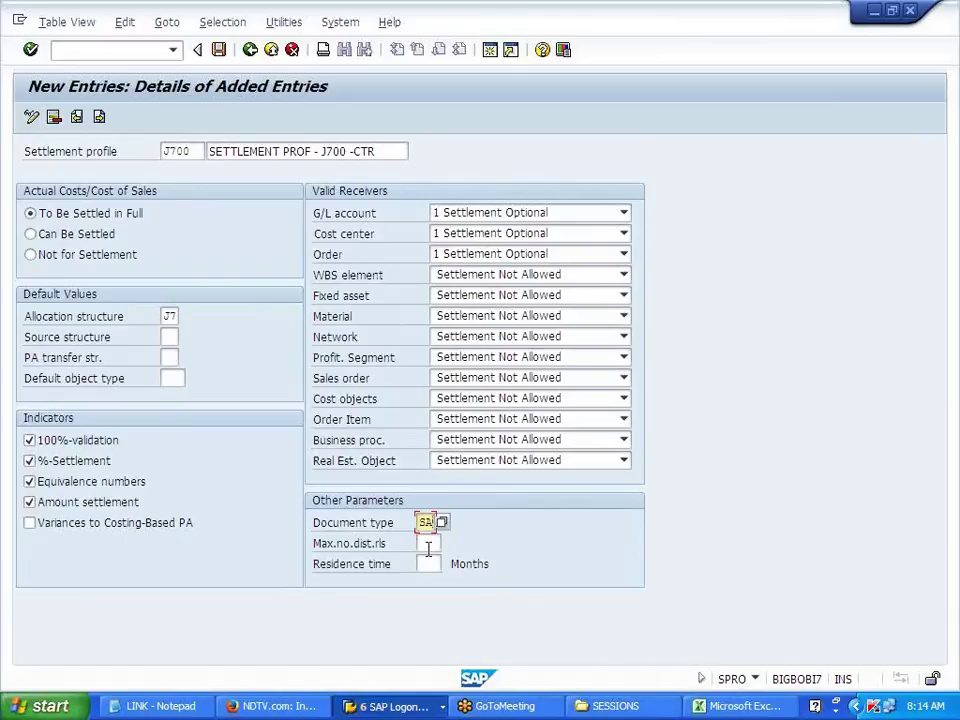
left_click(428, 545)
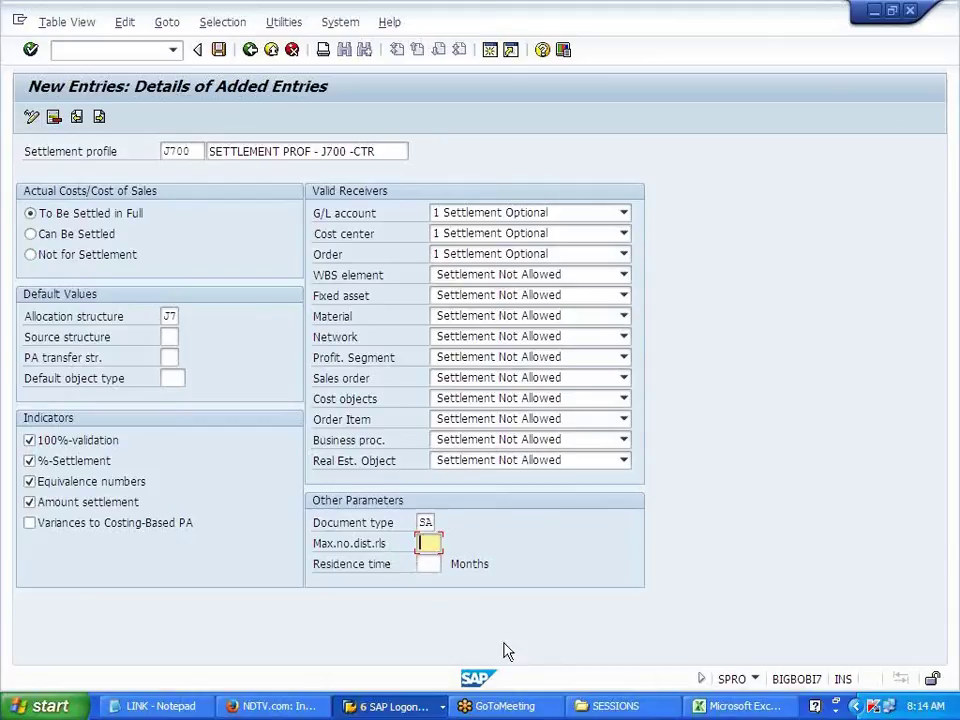
left_click(740, 706)
left_click(283, 262)
left_click(735, 263)
left_click(300, 258)
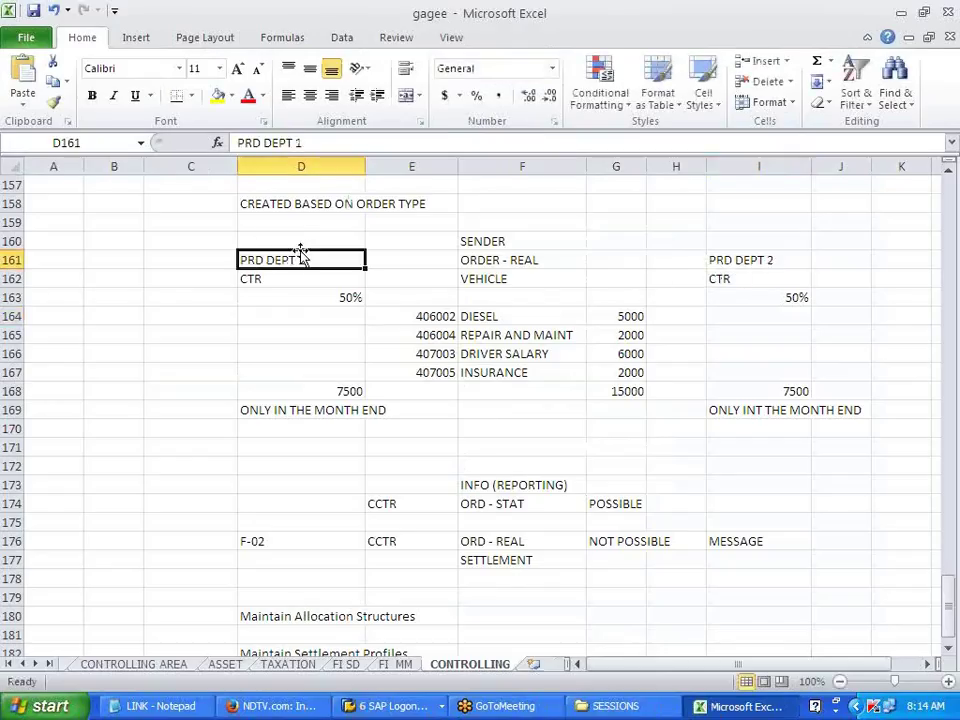
left_click(782, 276)
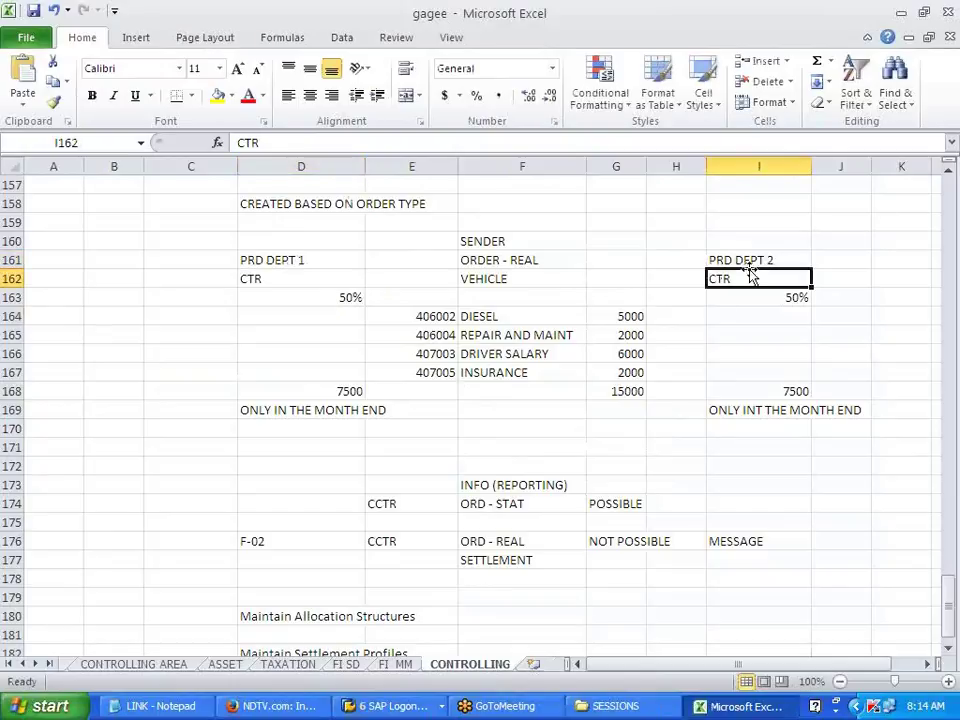
key("alt+Tab")
type("999")
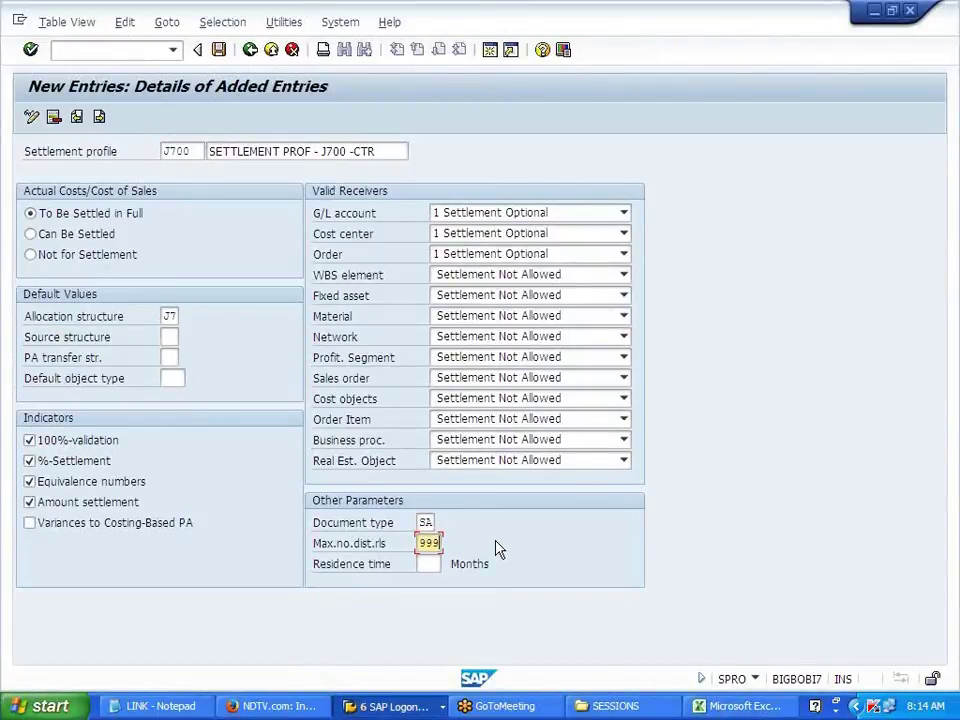
left_click(428, 564)
key("Return")
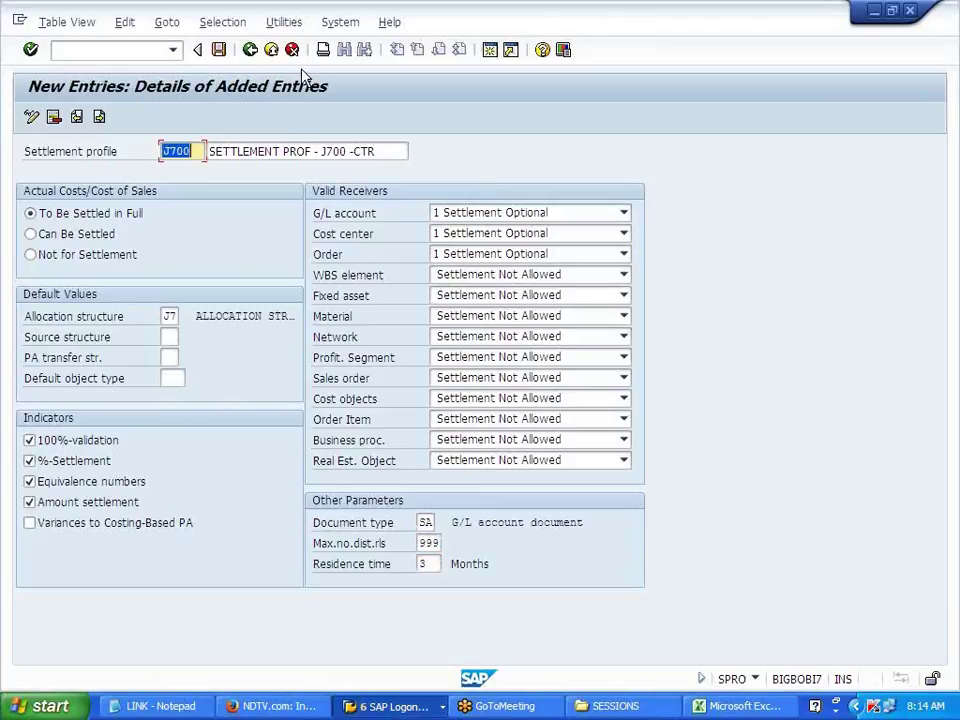
Step: Save the settlement profile under customizing request DEVK900045 and return to the implementation guide structure
left_click(219, 50)
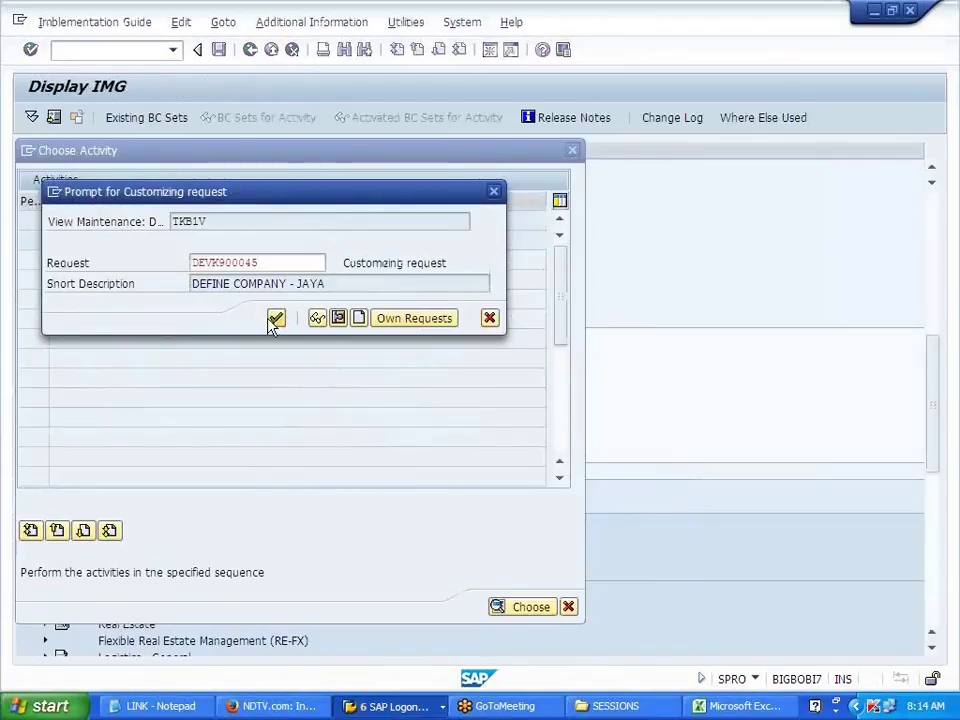
left_click(274, 319)
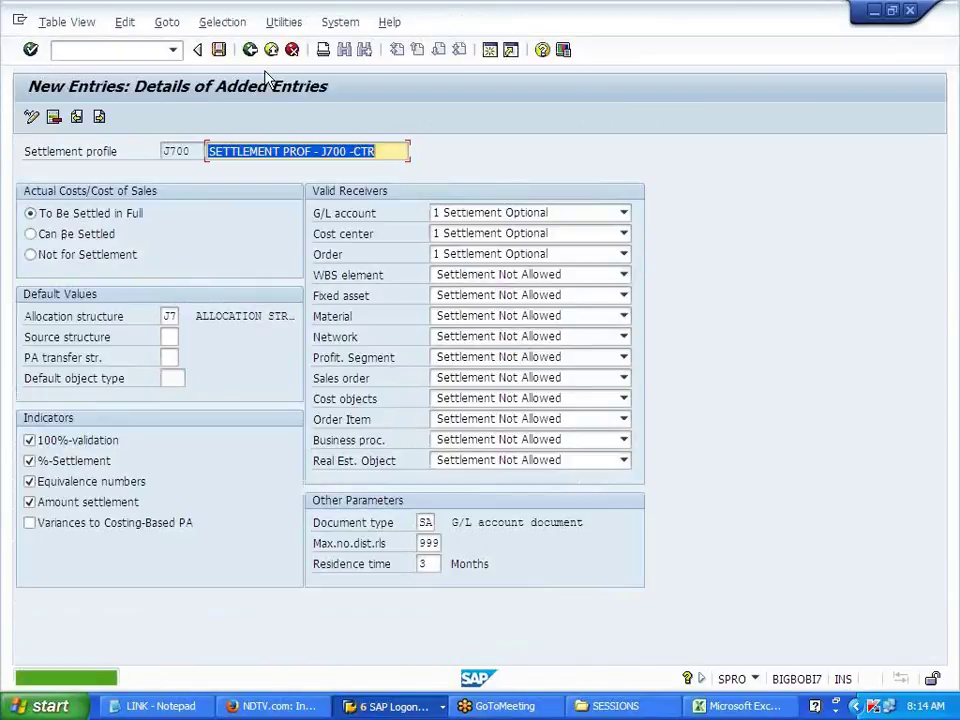
left_click(252, 52)
left_click(251, 52)
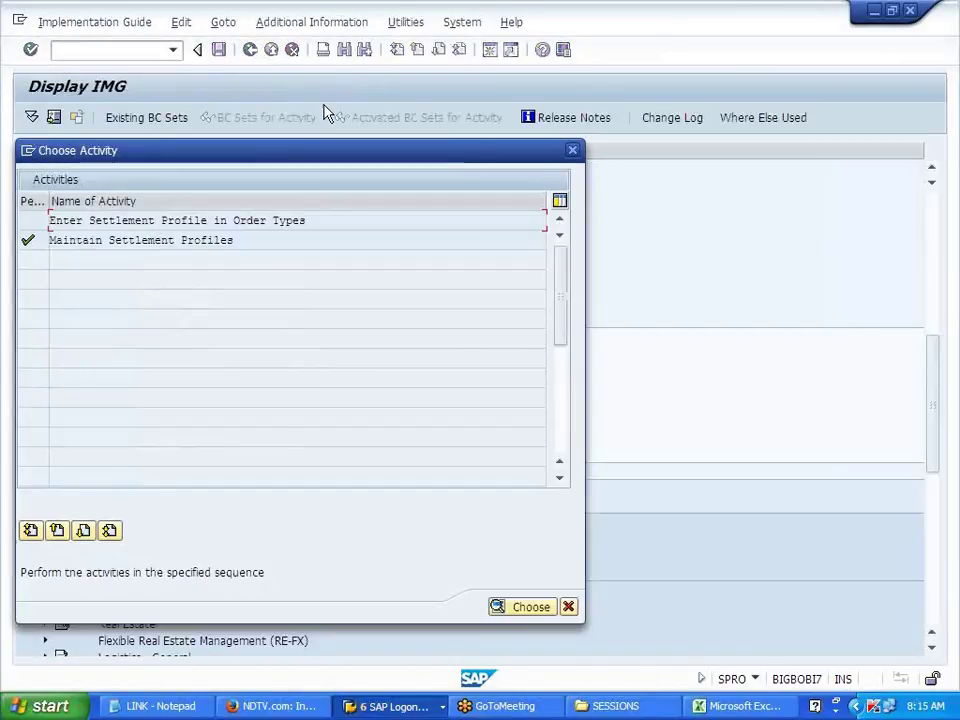
left_click(573, 153)
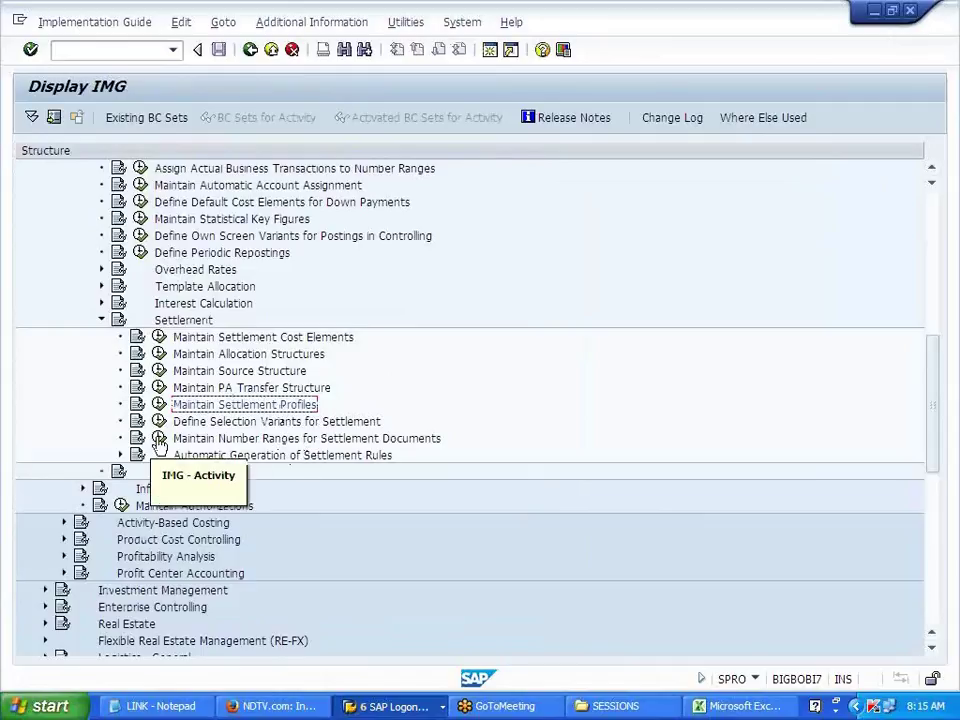
Step: In the number range groups for settlement documents, assign controlling area J700 to the Standard accounting document group
left_click(410, 443)
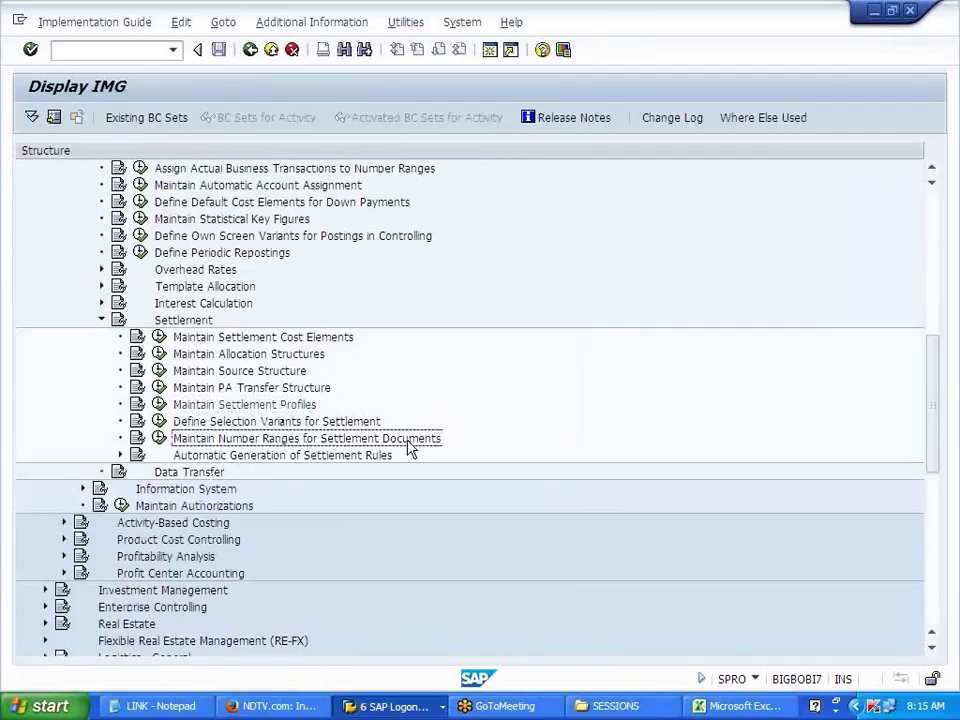
left_click(159, 438)
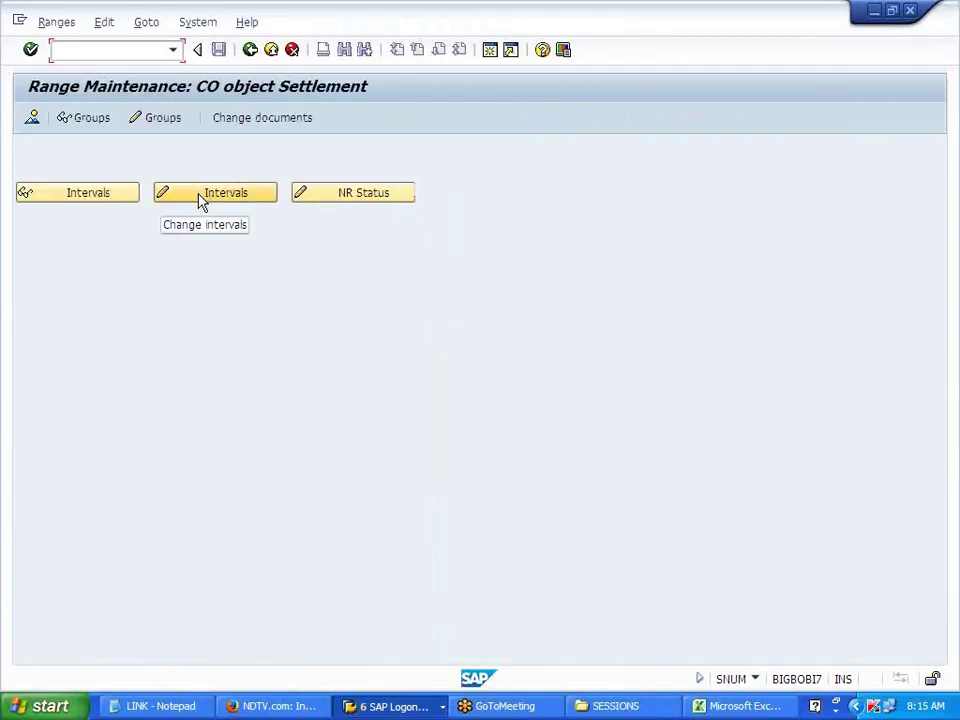
left_click(155, 117)
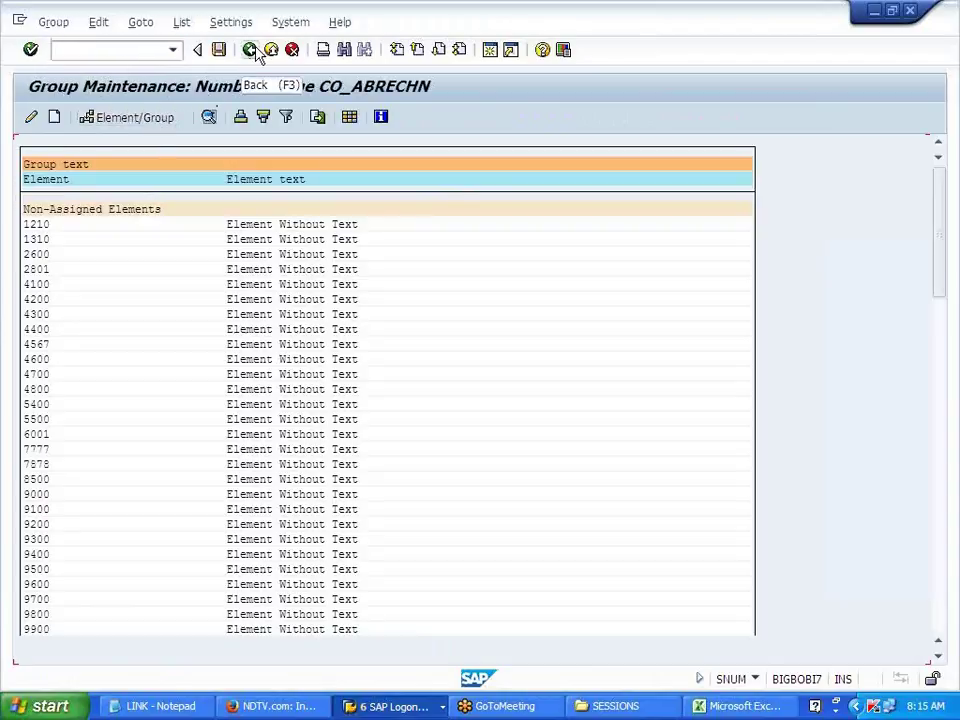
scroll(222, 420, "down", 2)
scroll(222, 426, "down", 3)
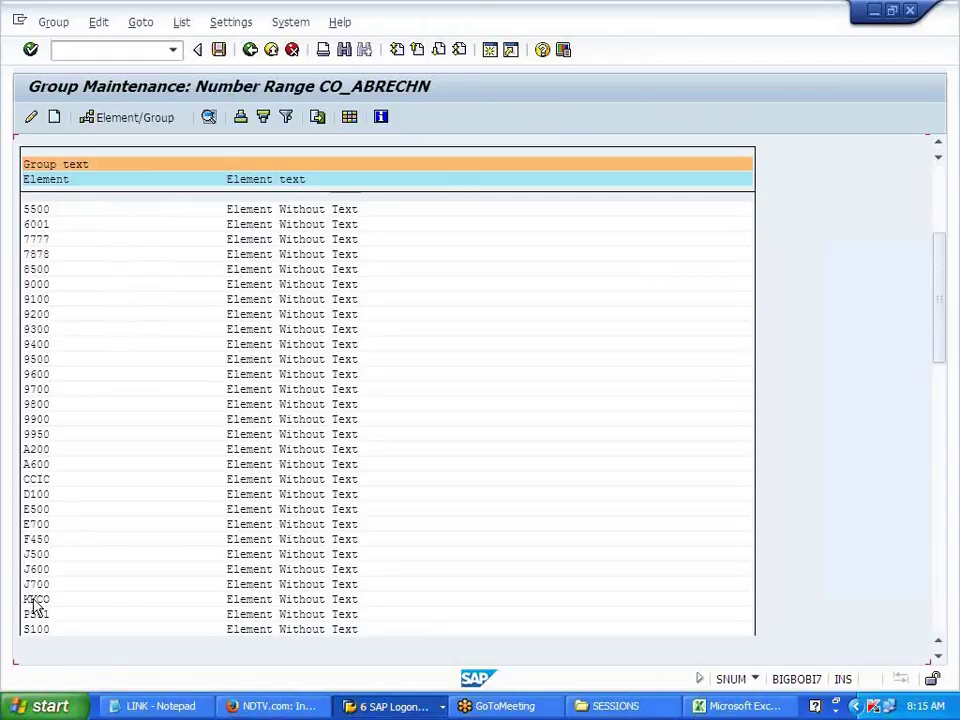
left_click_drag(22, 584, 60, 590)
left_click(59, 582)
left_click(148, 120)
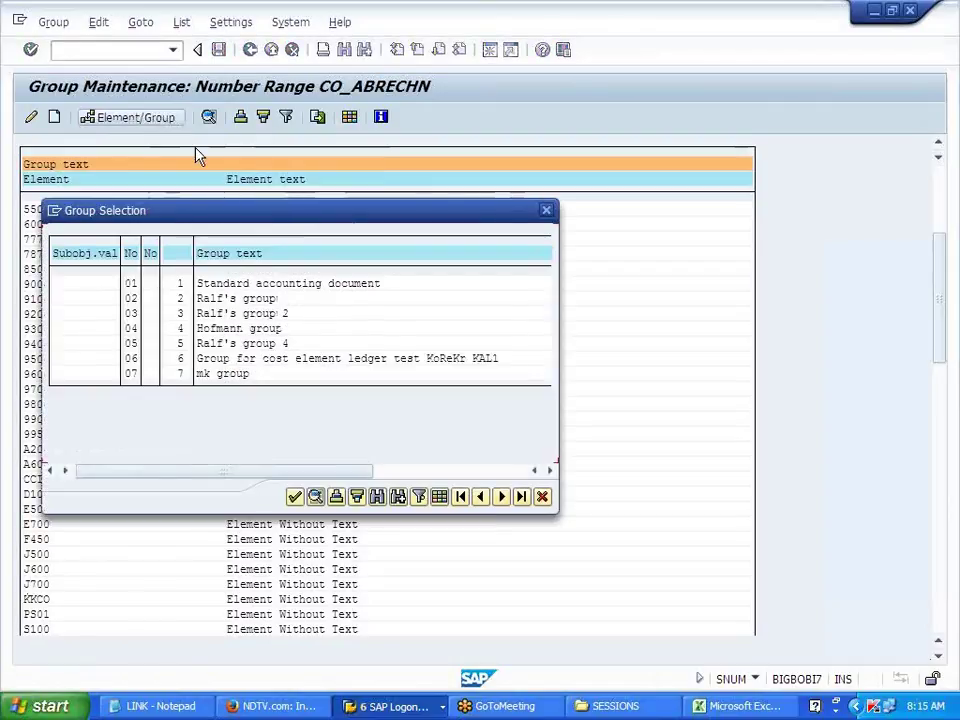
double_click(240, 285)
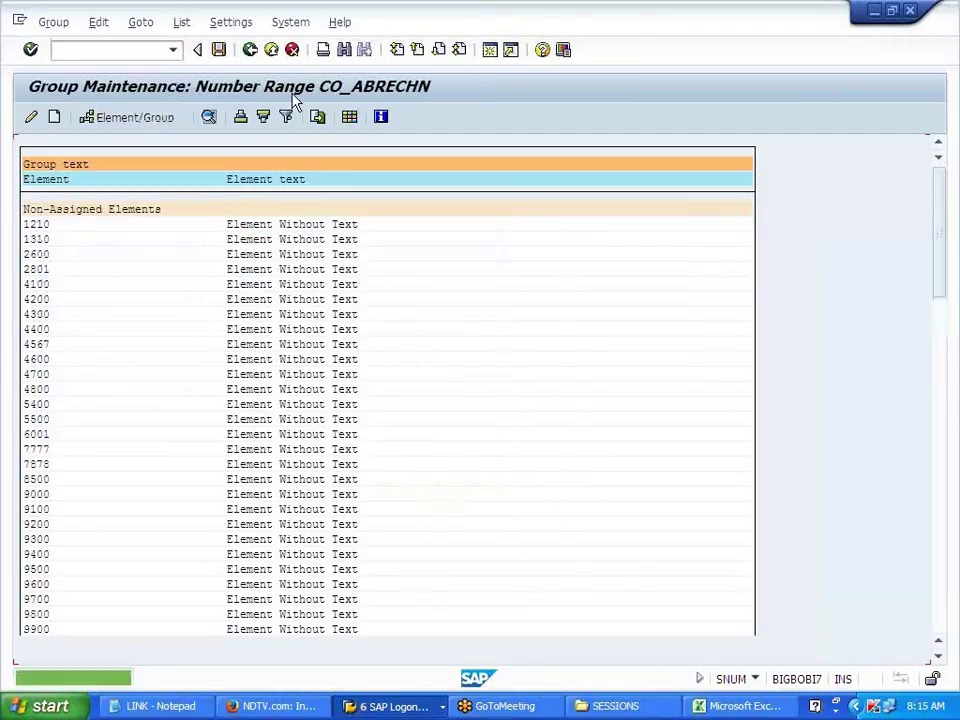
Step: Check the J700 assignment under the Standard accounting document group, and return to the implementation guide structure
left_click_drag(938, 300, 938, 538)
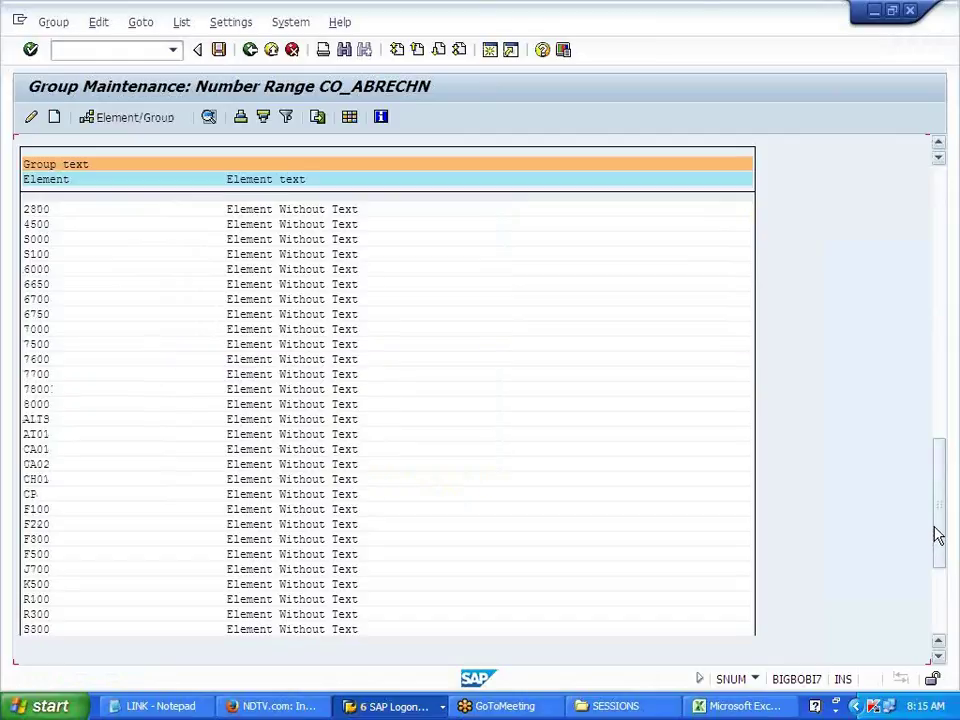
left_click_drag(22, 570, 437, 567)
left_click(446, 548)
scroll(453, 543, "up", 1)
scroll(453, 548, "up", 5)
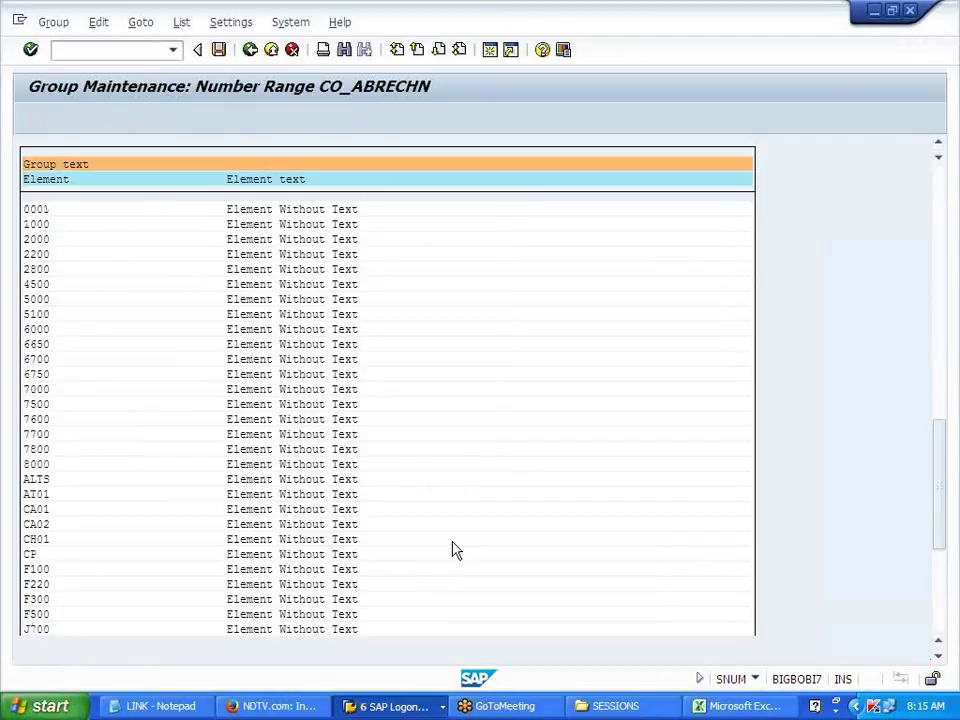
left_click_drag(68, 256, 213, 268)
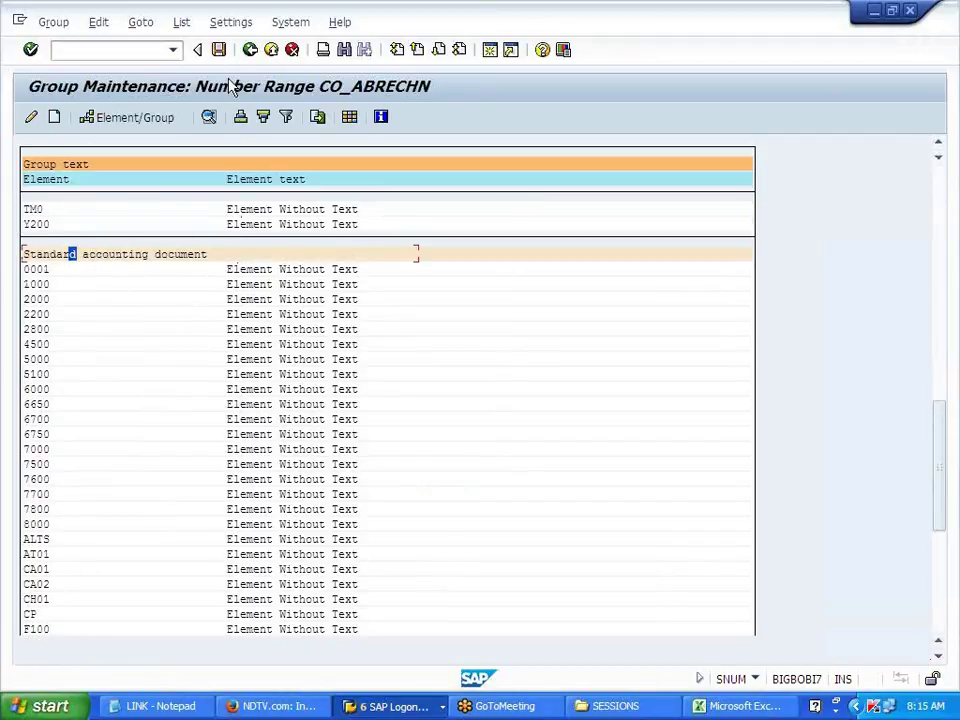
left_click(250, 49)
left_click(250, 49)
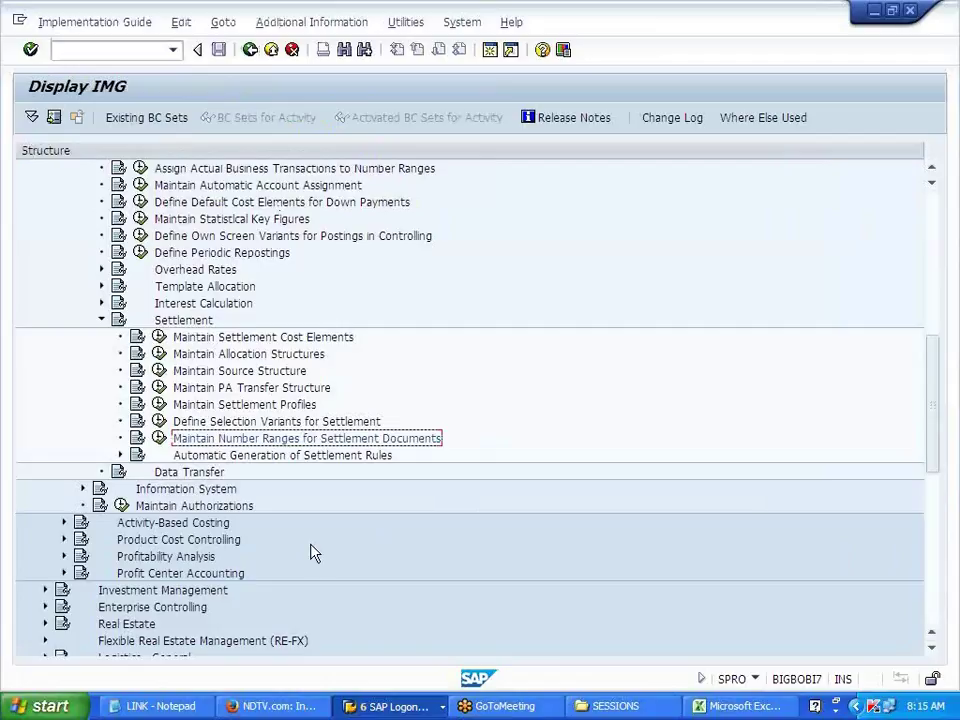
Step: Collapse the Settlement node and open Define Order Types under the Order Master Data of Internal Orders
scroll(313, 553, "up", 2)
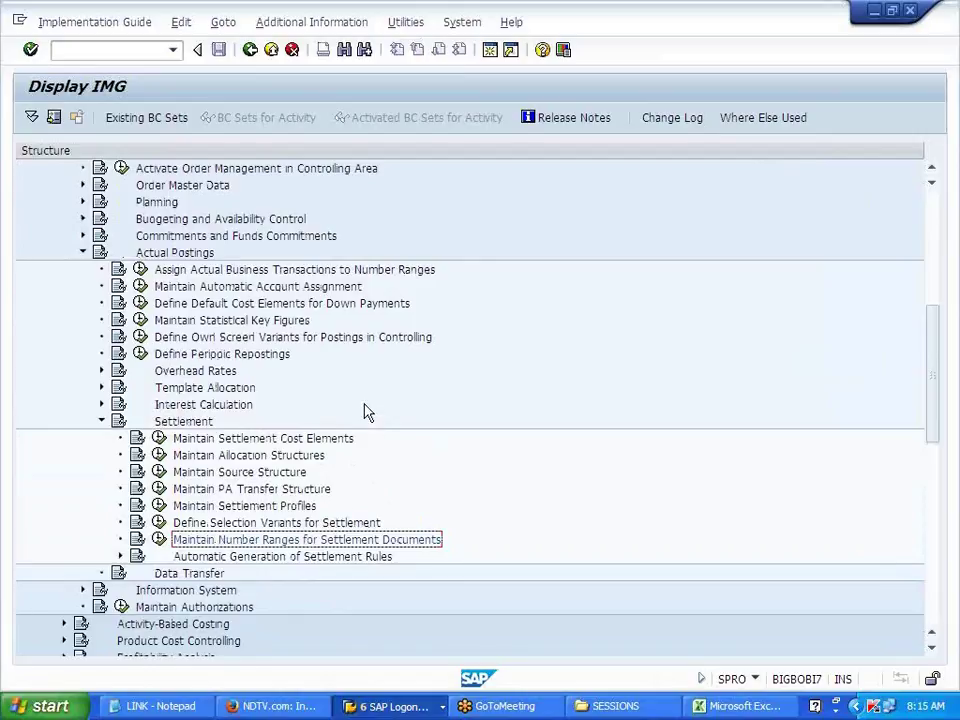
left_click(101, 421)
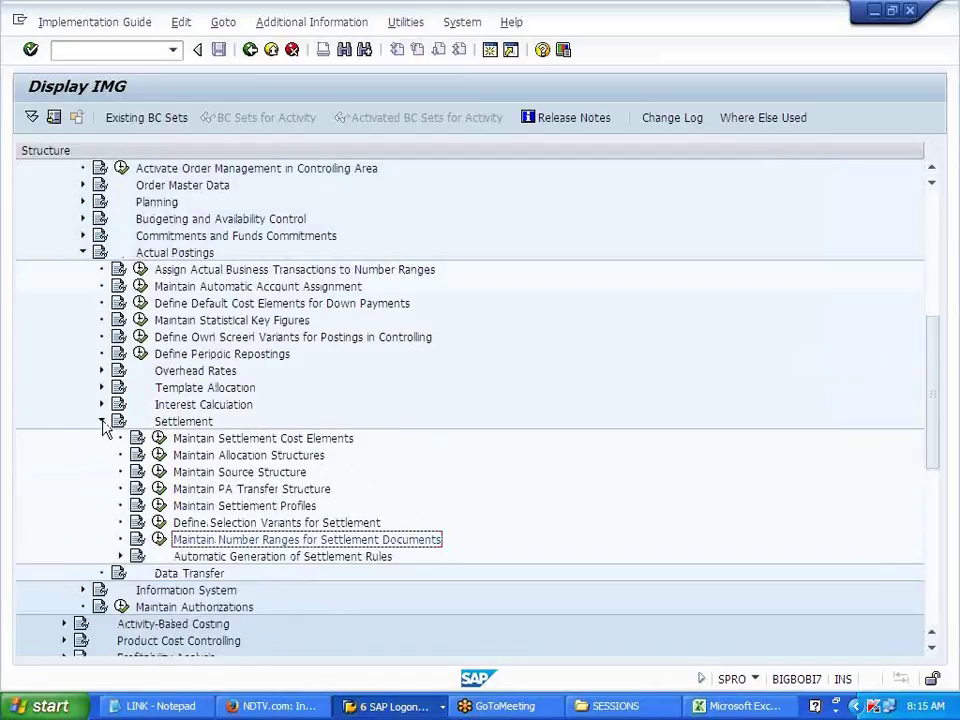
scroll(168, 358, "up", 3)
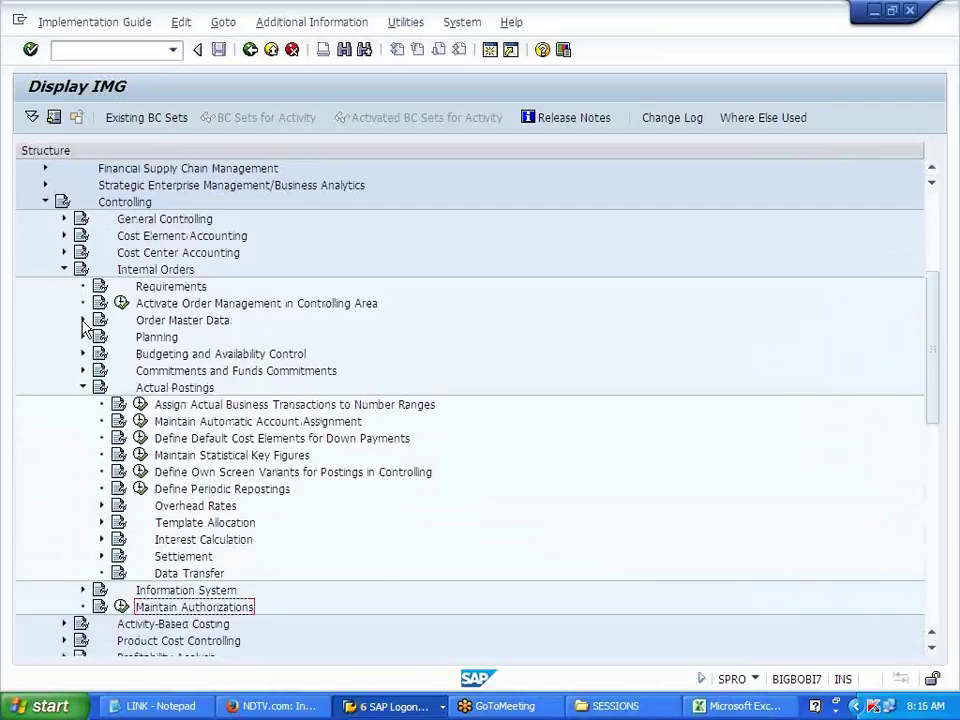
left_click(83, 321)
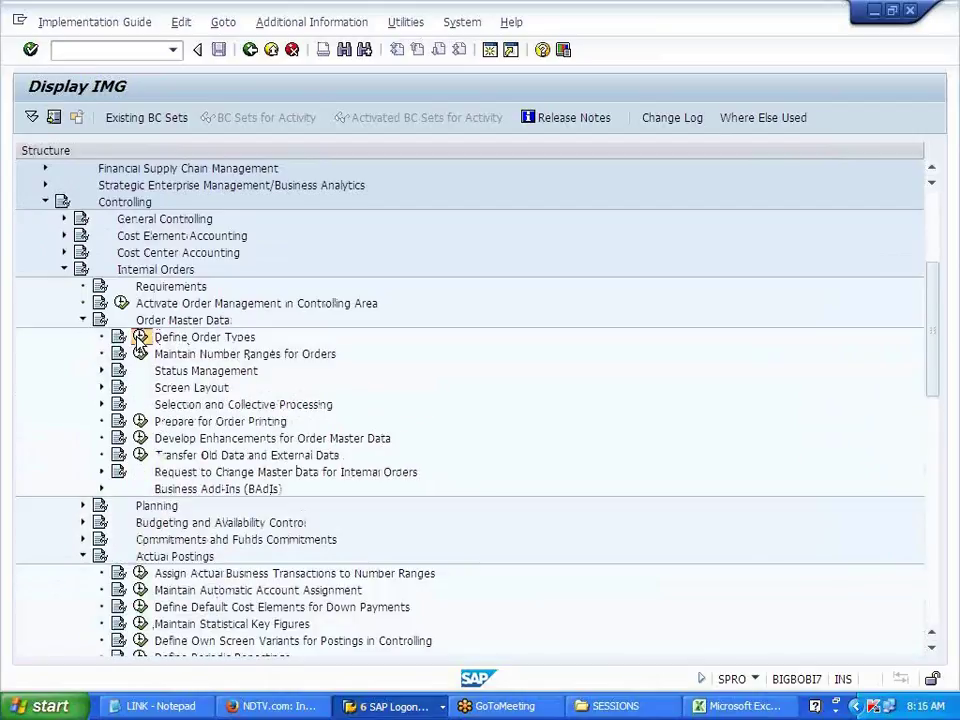
left_click(141, 339)
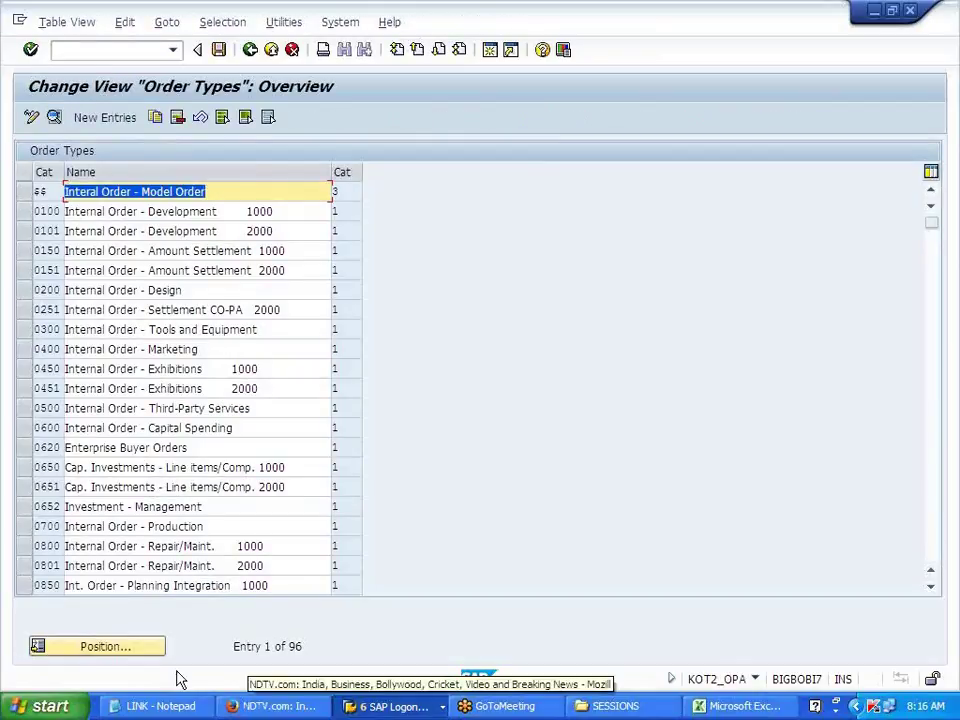
Step: Position the order types list at J700, view the details of order type J700 and return to the overview
left_click(131, 654)
type("J700")
key("Return")
double_click(55, 187)
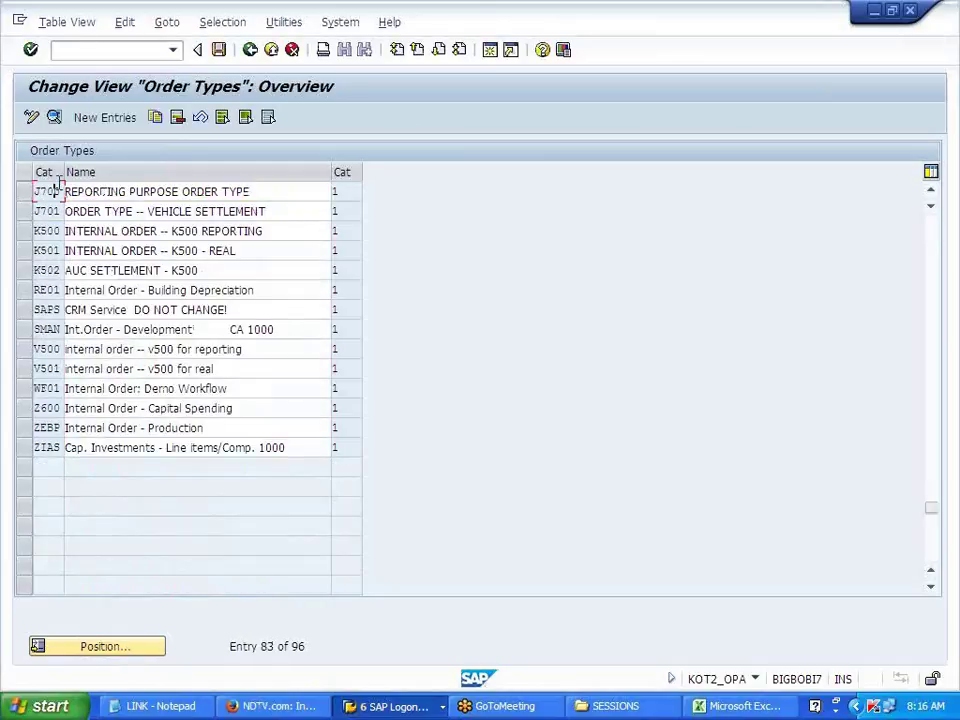
key("F3")
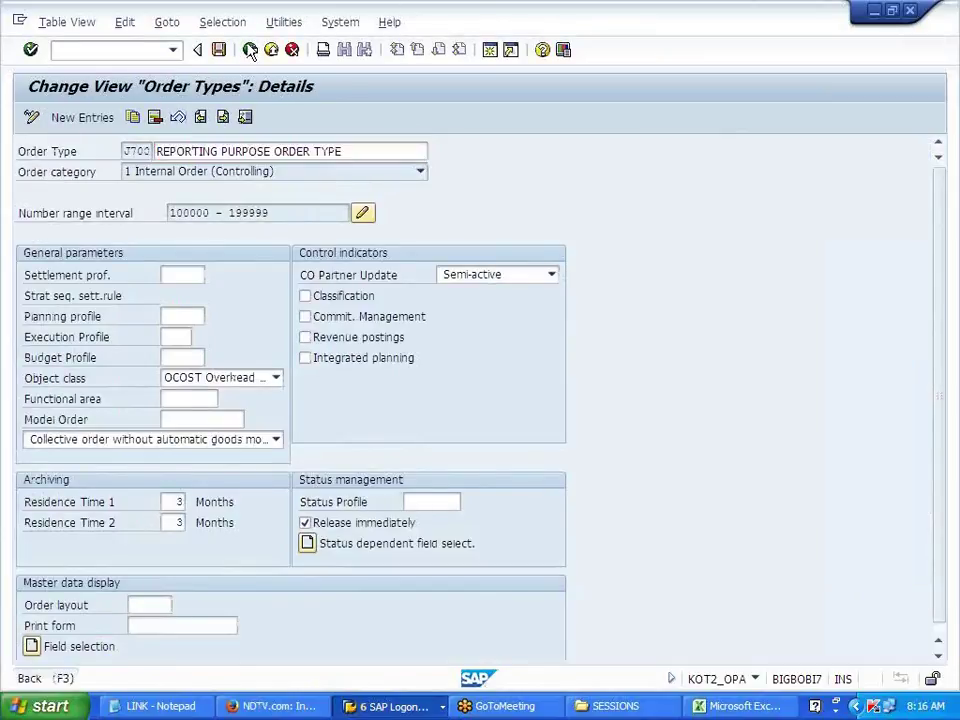
Step: Open the vehicle settlement order type J701 and set its settlement profile to J700
double_click(124, 213)
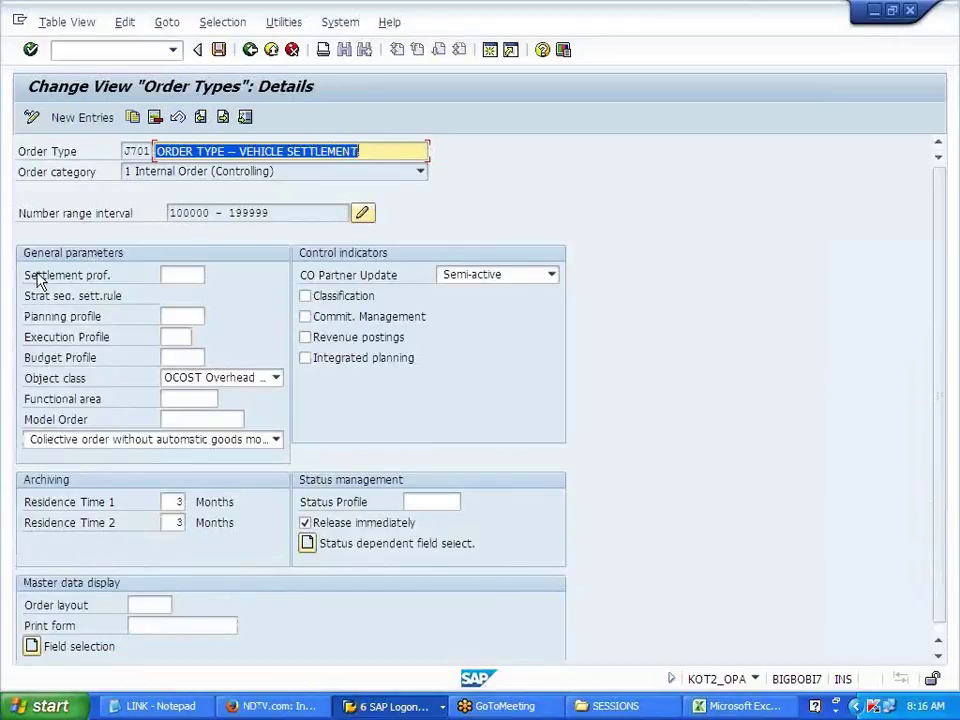
left_click_drag(20, 277, 140, 283)
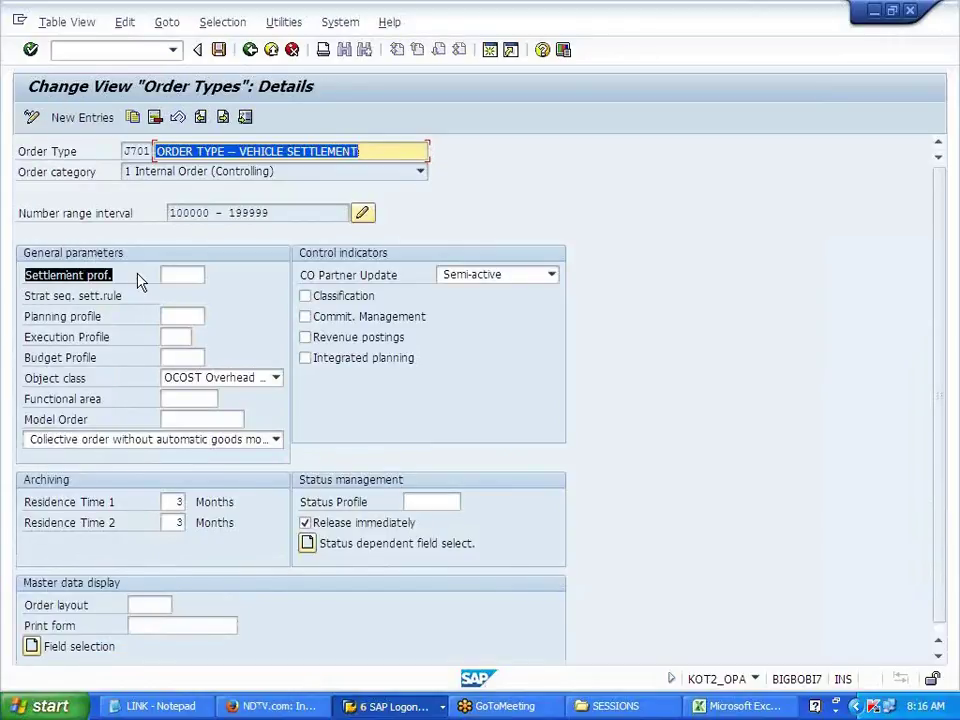
left_click(188, 275)
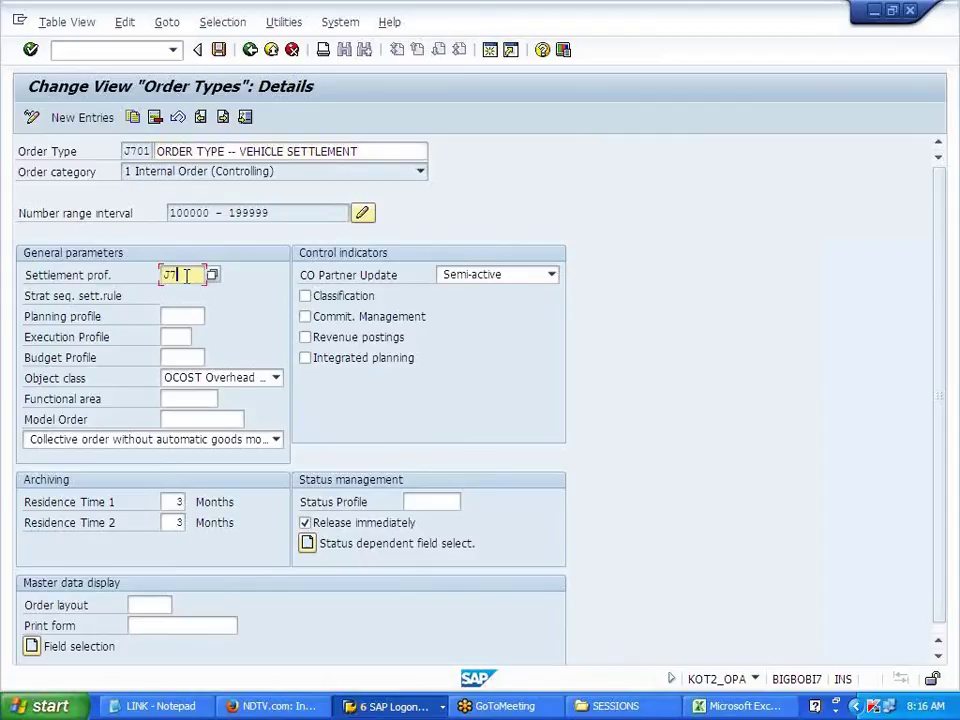
key("Return")
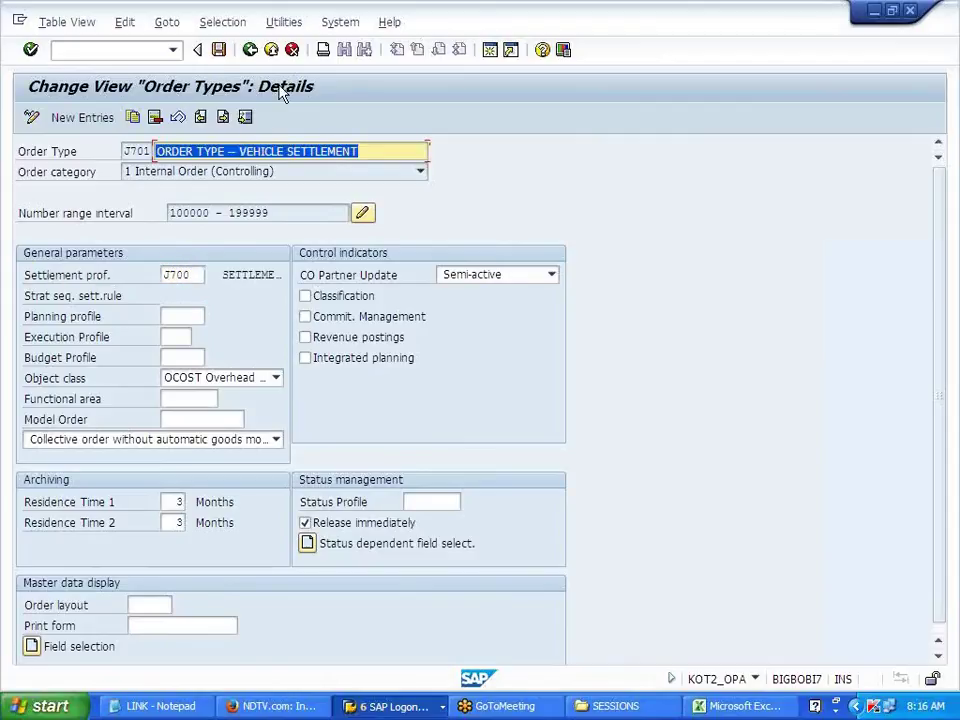
Step: Save the order type under customizing request DEVK900045 and return to the implementation guide structure
left_click(218, 50)
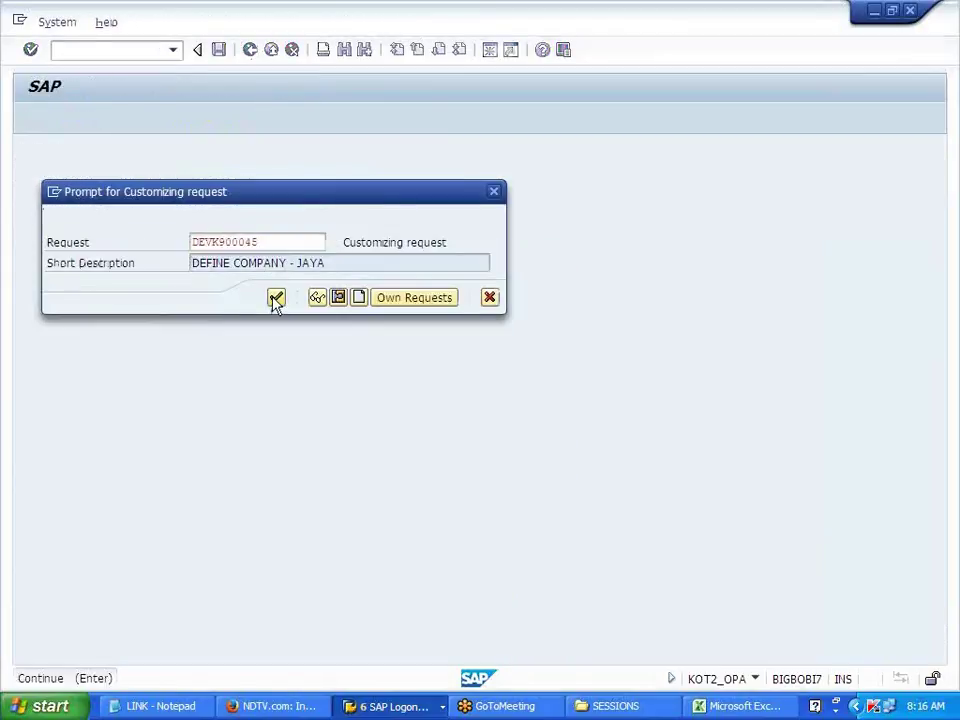
left_click(273, 297)
left_click(250, 50)
left_click(250, 50)
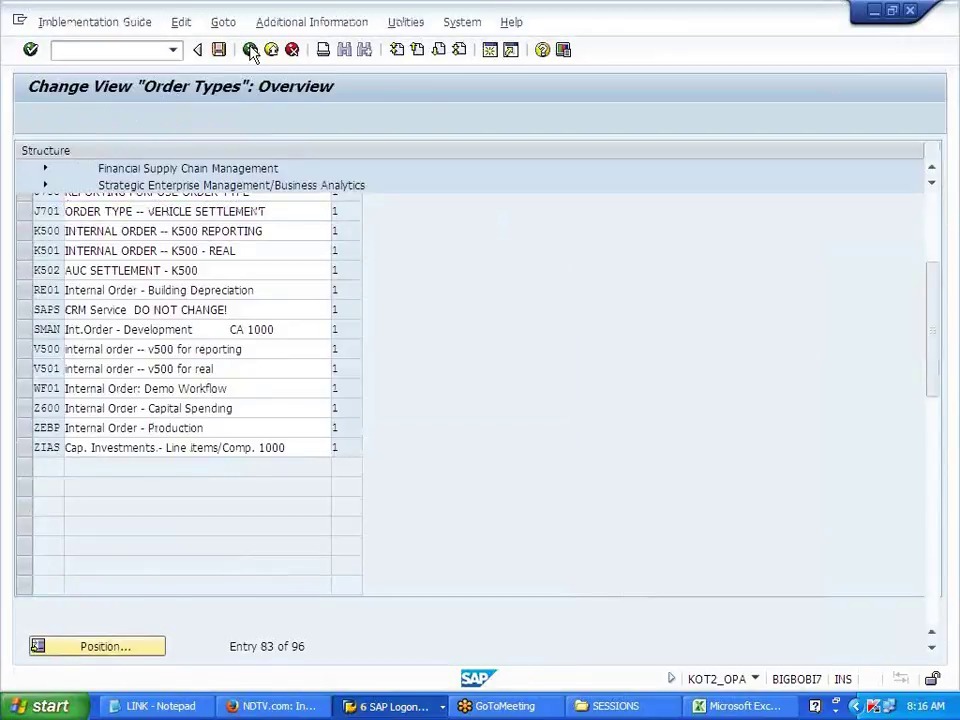
Step: Open the activity Enter Settlement Profile in Order Types from Maintain Settlement Profiles under Actual Postings, Settlement
scroll(307, 466, "down", 4)
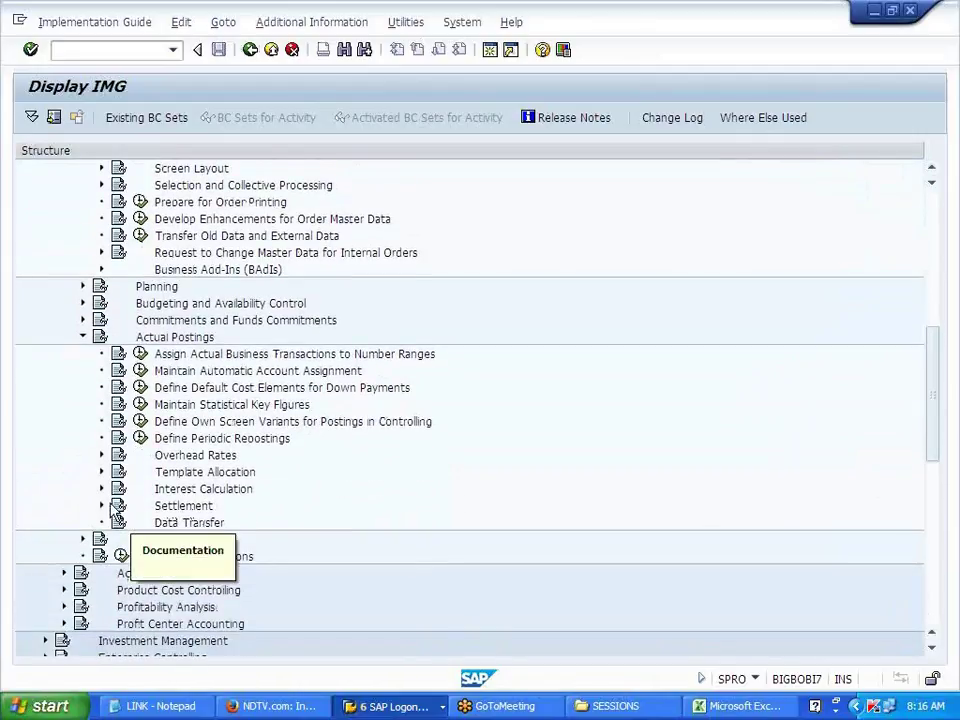
left_click(101, 505)
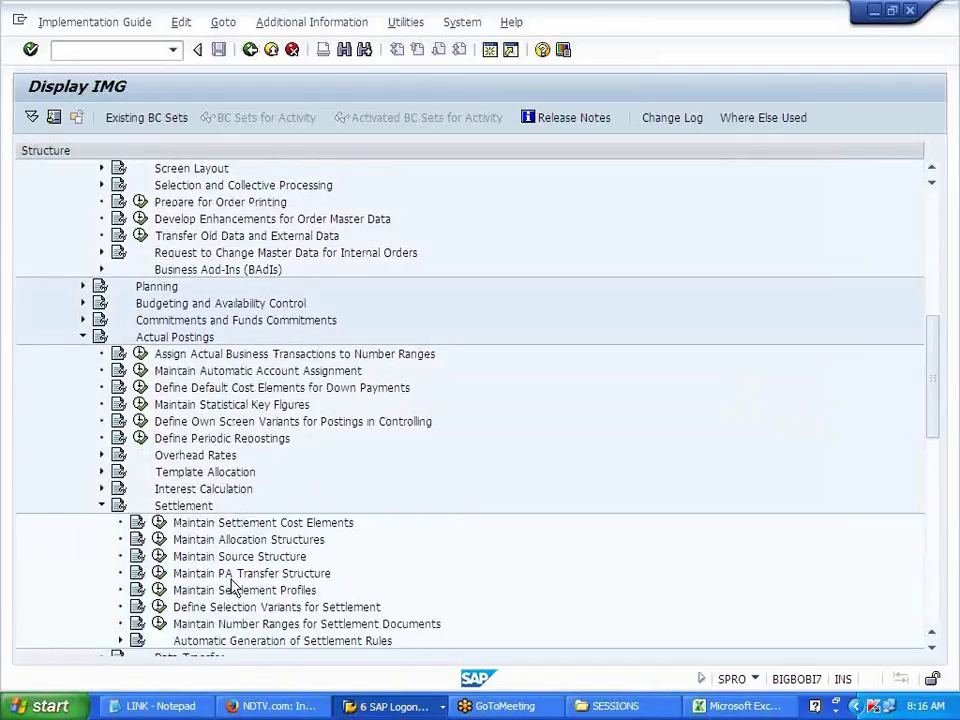
scroll(240, 575, "down", 1)
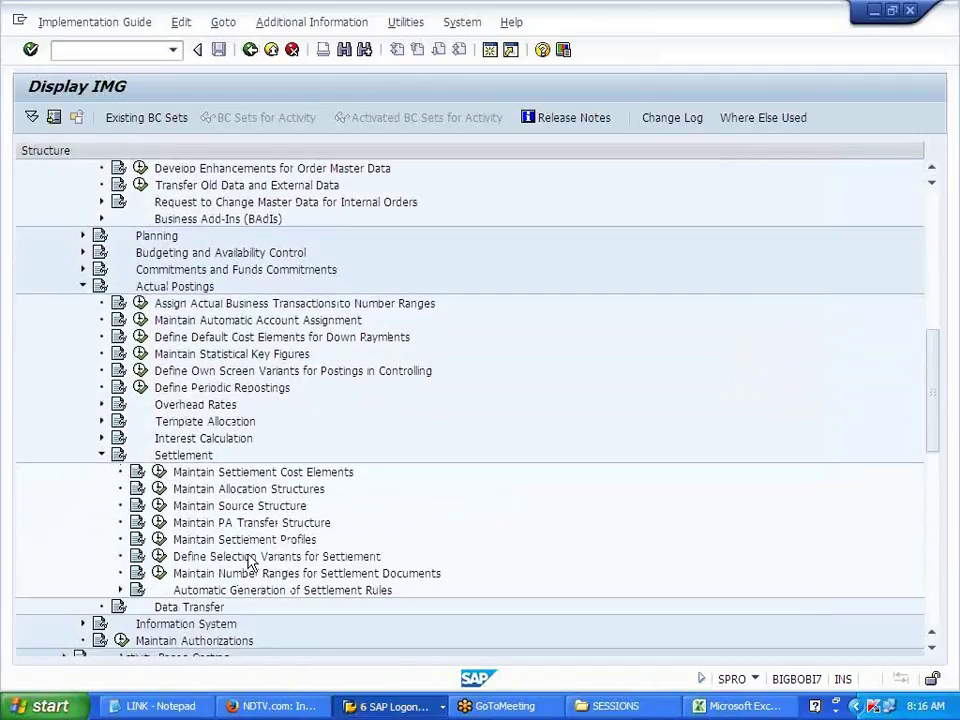
left_click(158, 540)
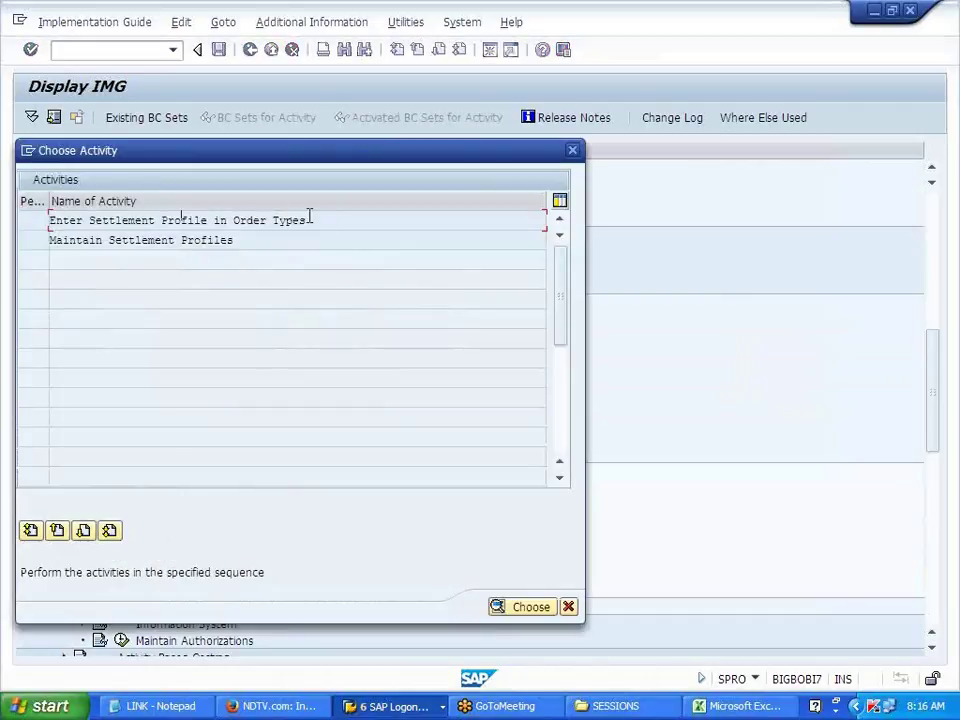
left_click_drag(330, 217, 37, 219)
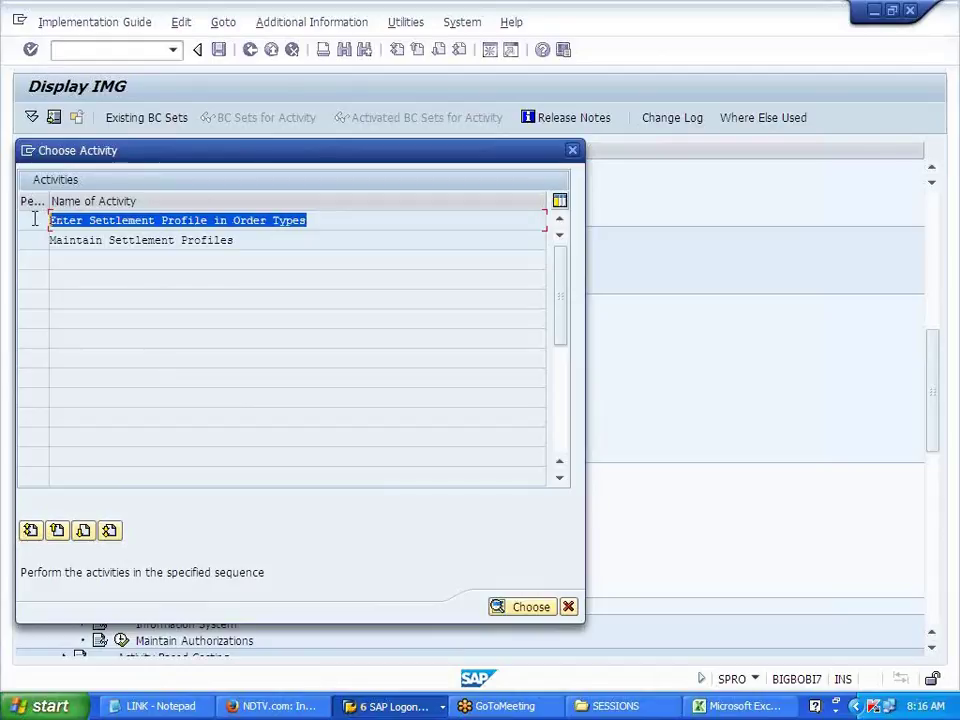
left_click(34, 219)
double_click(154, 222)
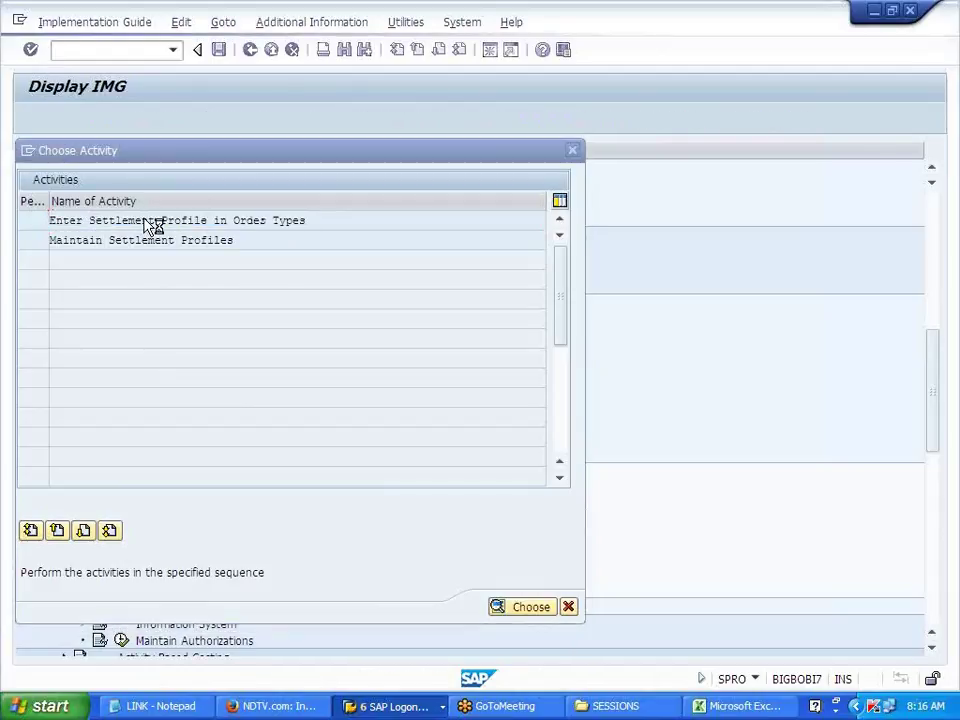
Step: Position the list at order type J700, check the settlement profile assigned to J701, and return to the activity selection
left_click(112, 647)
type("J700")
key("Return")
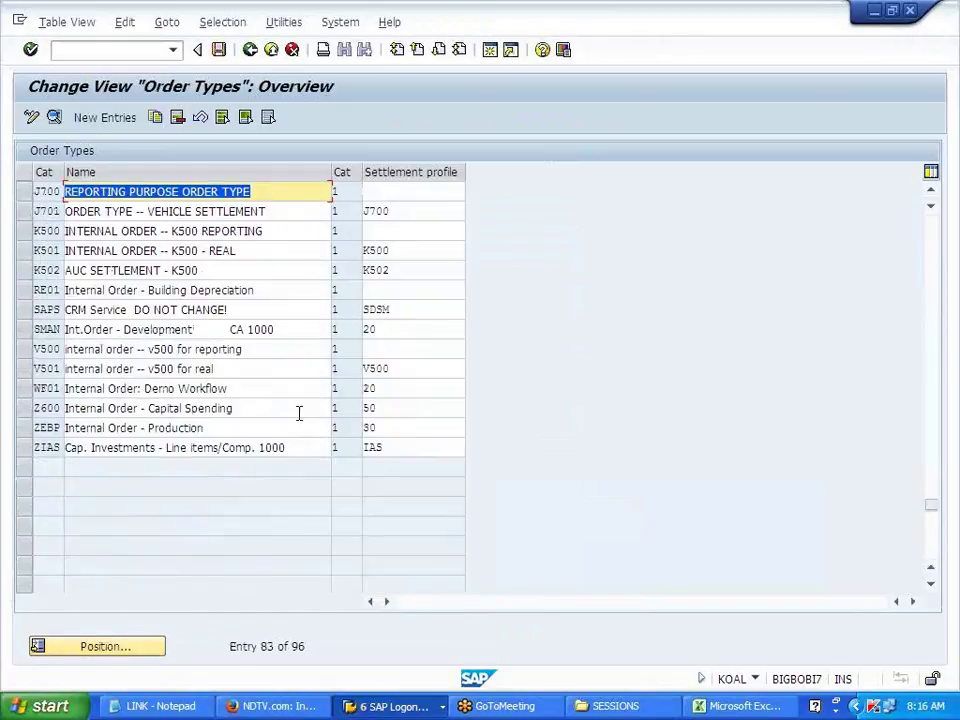
left_click(372, 190)
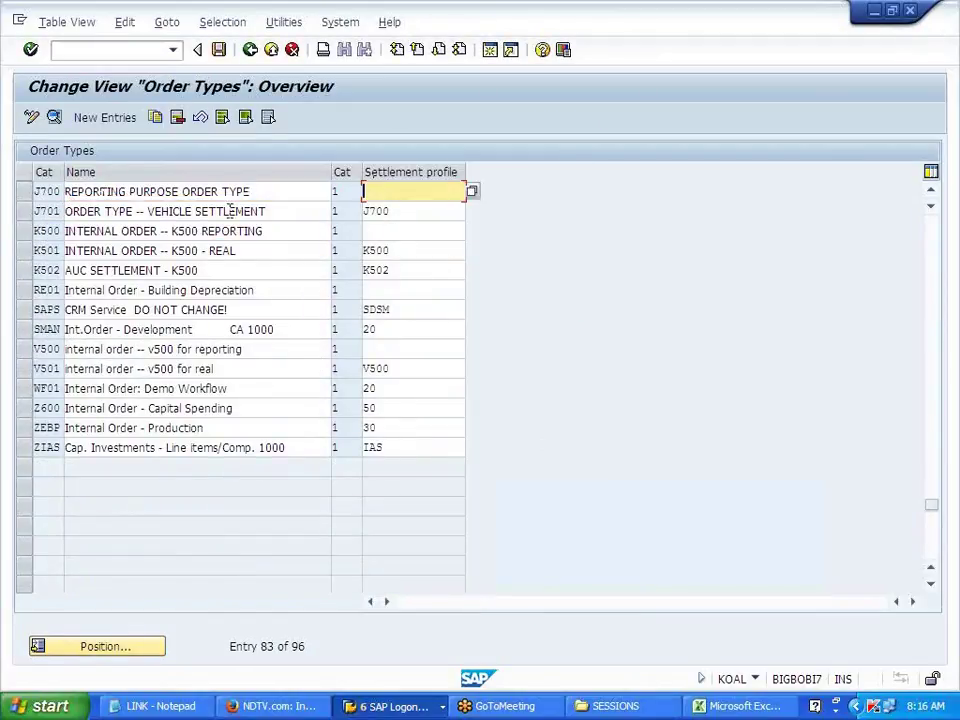
key("Tab")
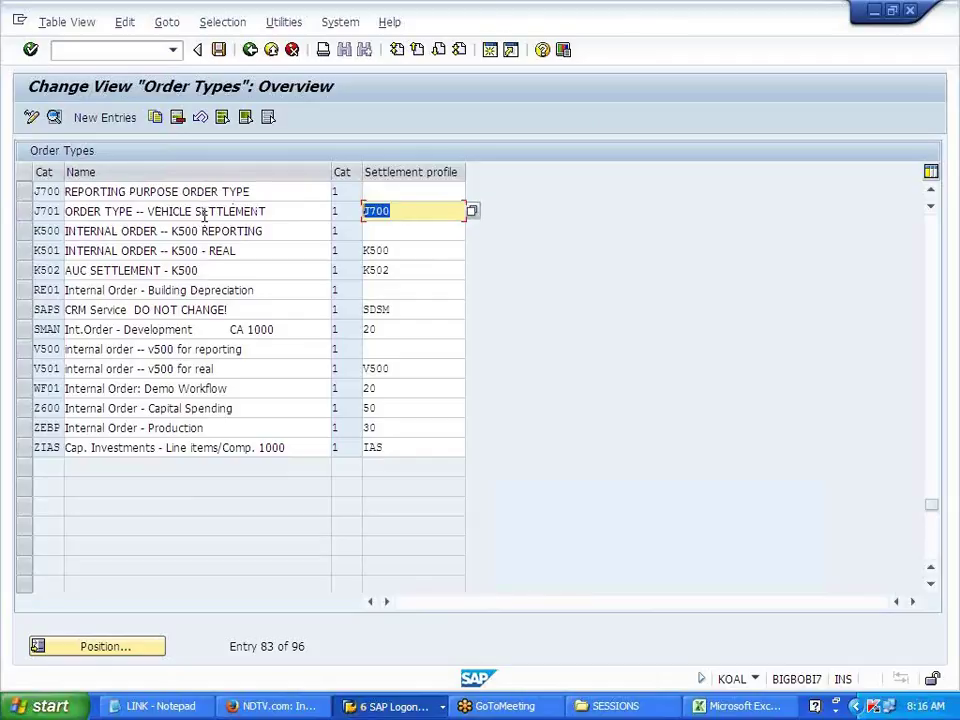
left_click_drag(36, 211, 220, 218)
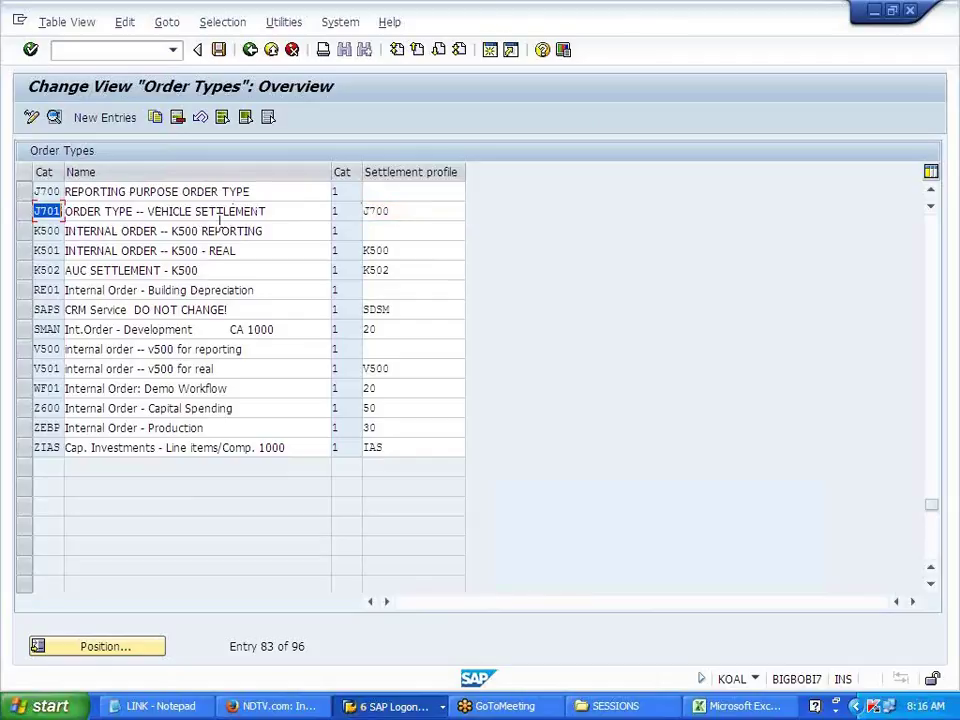
left_click(413, 208)
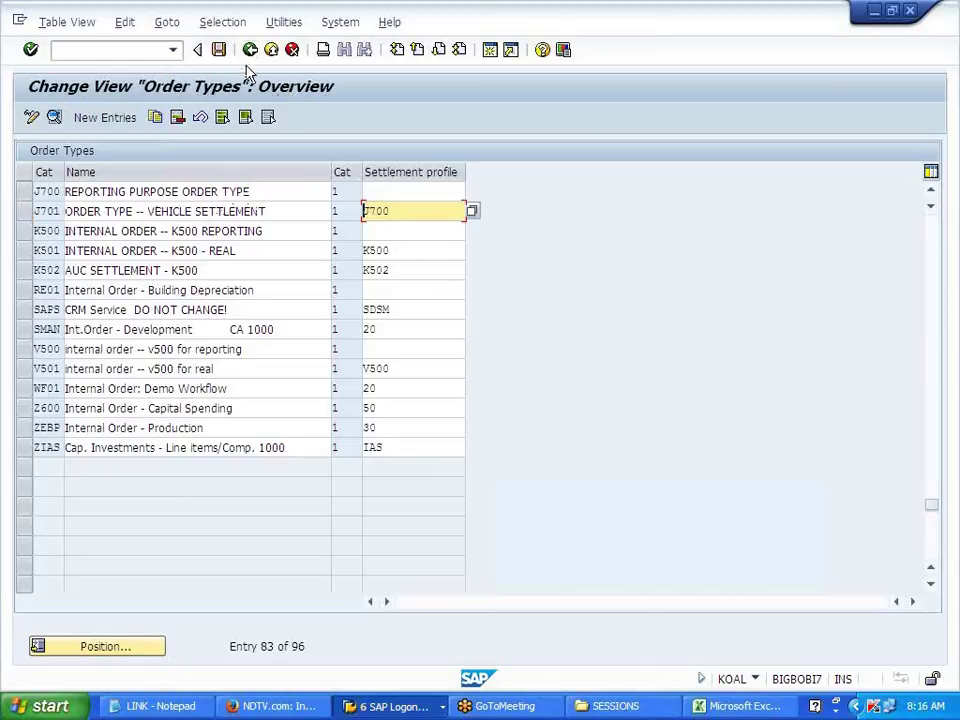
left_click(250, 50)
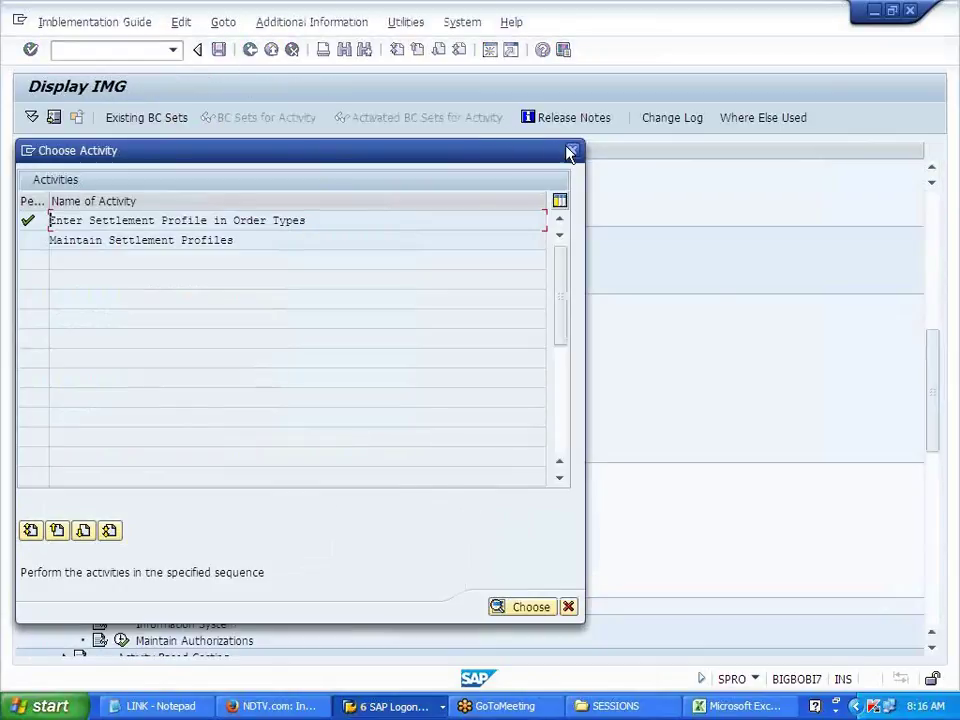
Step: Close the activity selection and collapse the Settlement node in the implementation guide
left_click(573, 151)
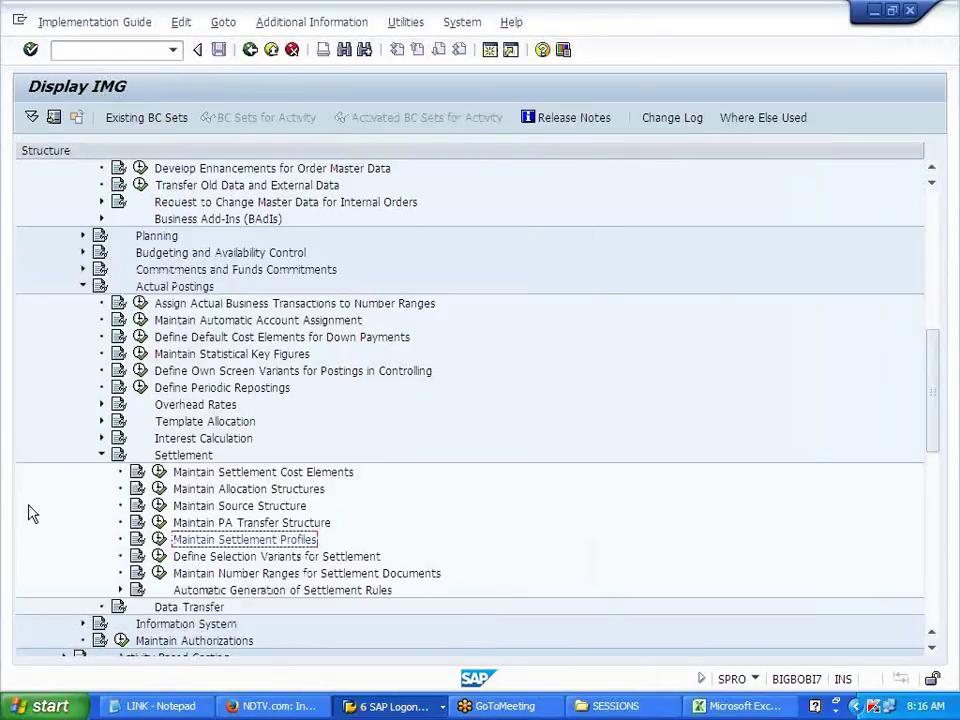
left_click(100, 456)
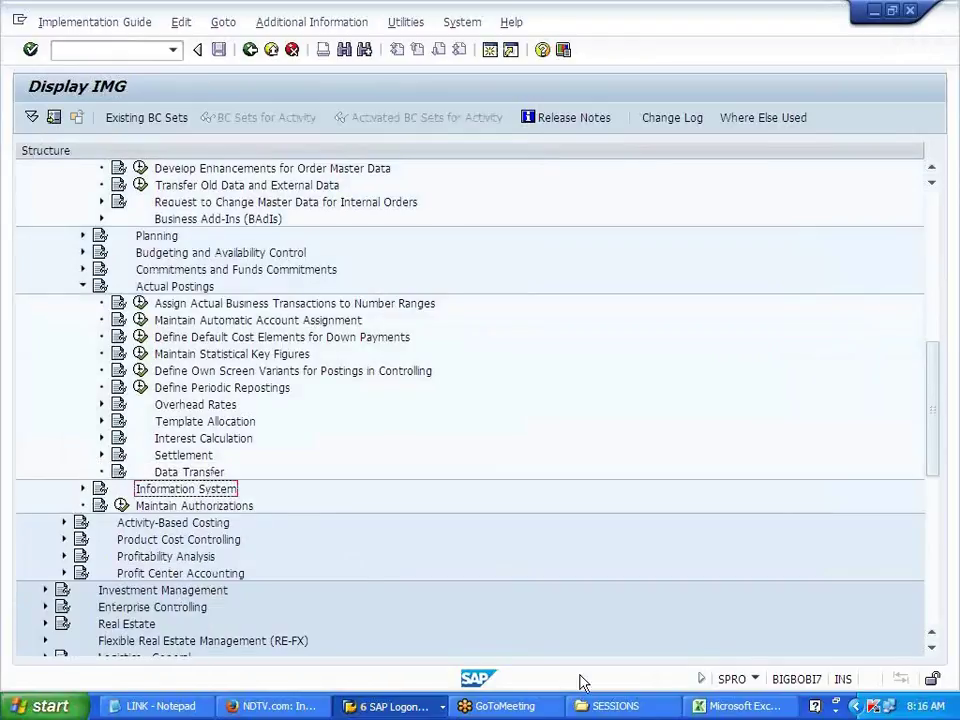
Step: Switch to the Excel notes and enter "MAINTAIN NUMBER RANGES" in cell D184 of the CONTROLLING sheet
left_click(728, 710)
scroll(540, 626, "down", 5)
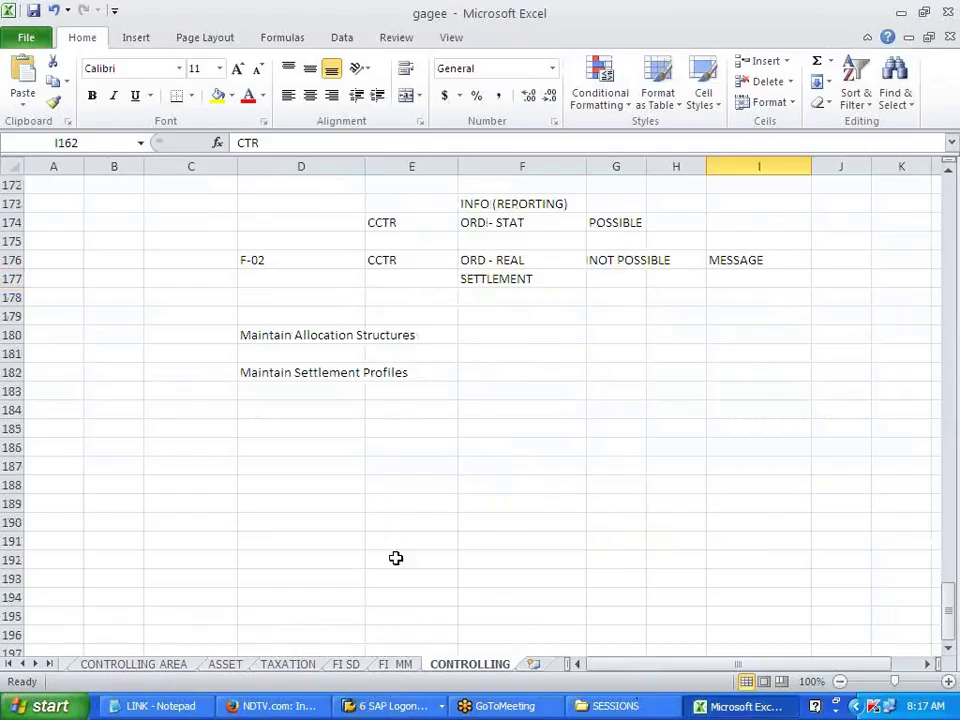
left_click(265, 410)
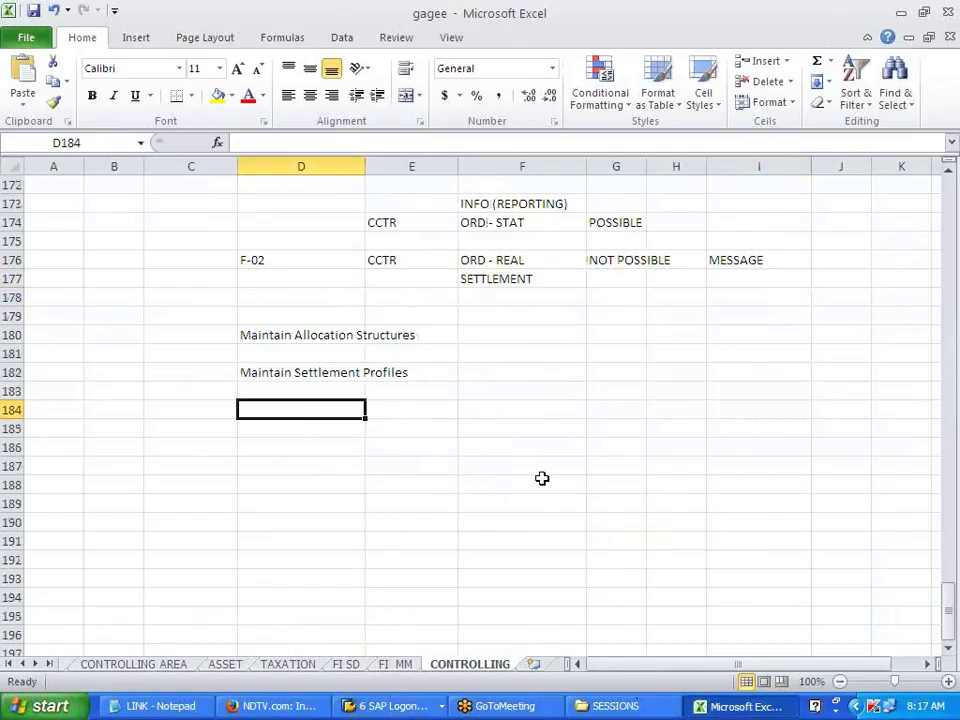
type("MAINTAIN NUMBER RANGES")
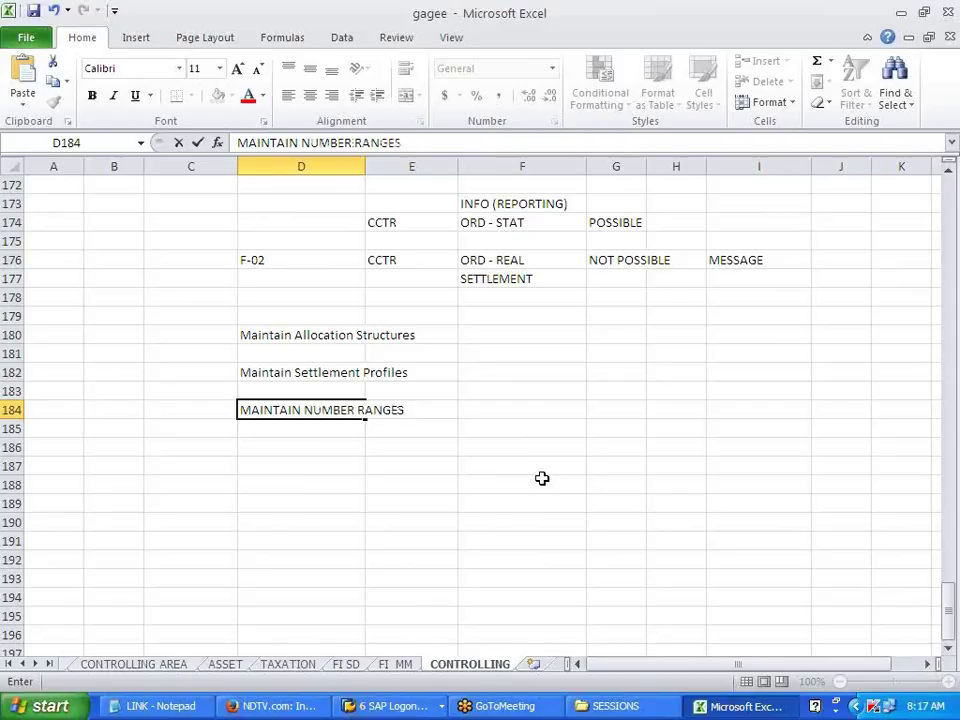
key("Return")
key("Return")
Step: Enter "ASSIGN THE SETTLEMENT PROFILE -- ORDER TYPE" in cell D186
type("ASSIGN THE SETTL")
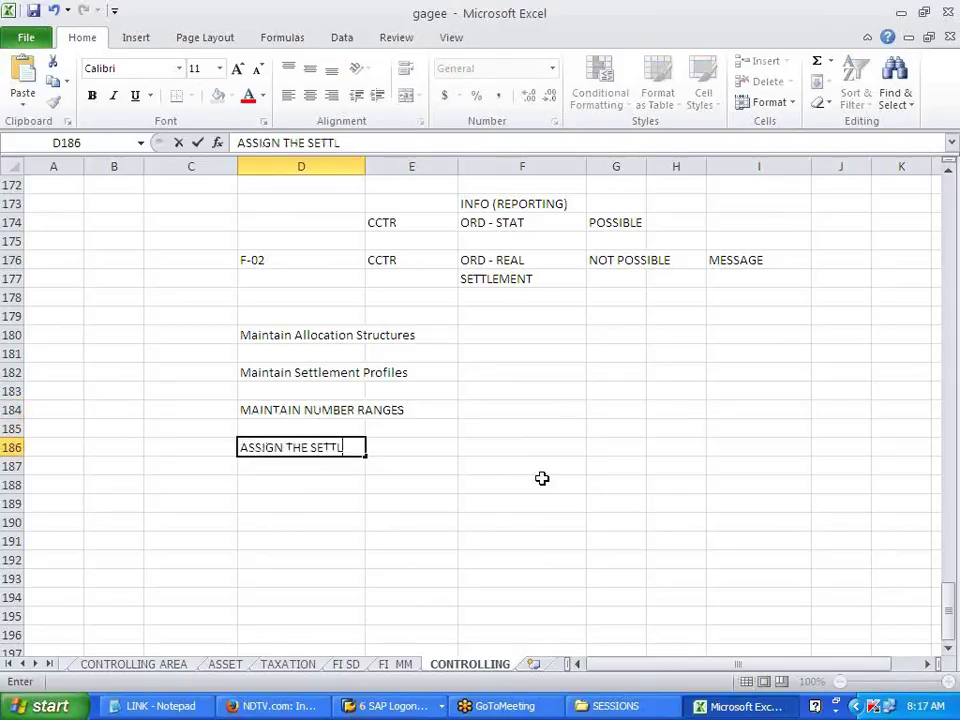
type("EMENT PROFILE -- ORDER")
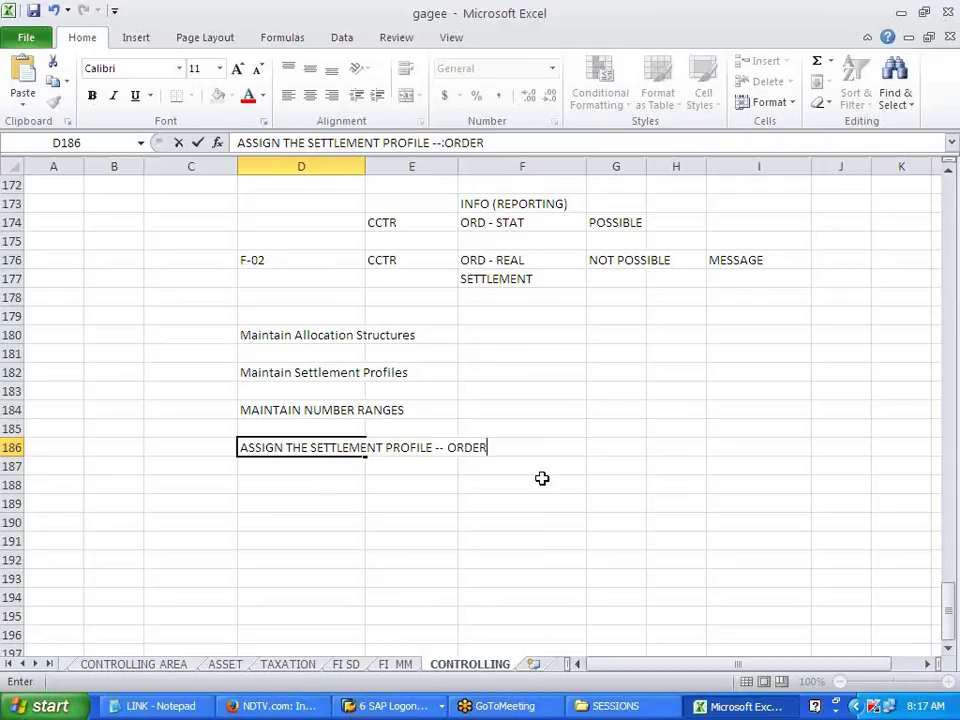
type(" TYPE")
left_click(541, 477)
left_click(330, 505)
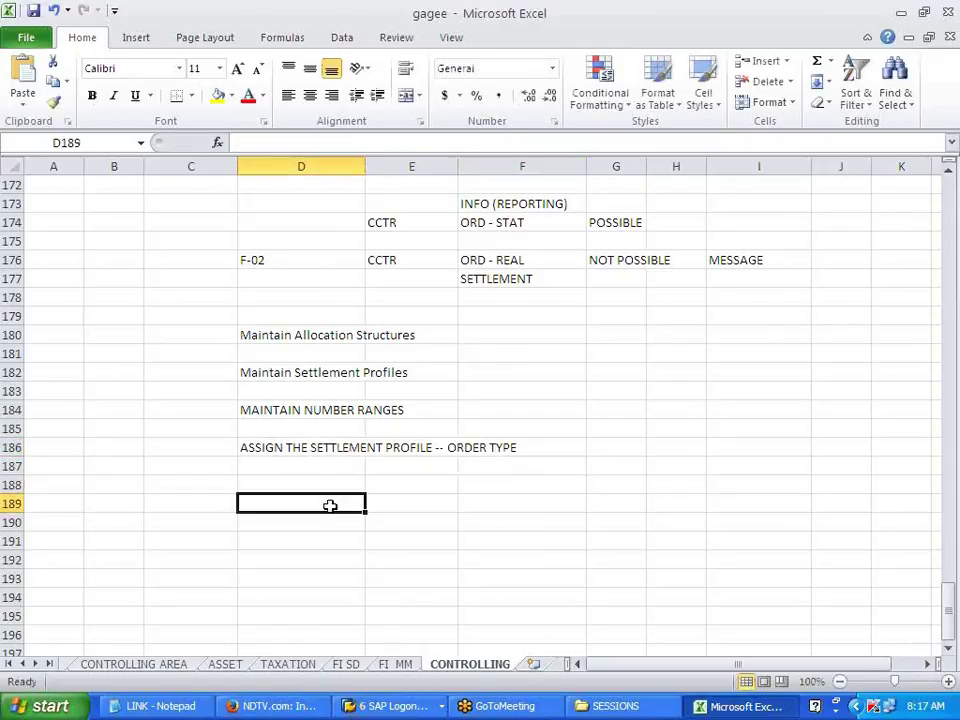
key("alt+Tab")
key("alt+Tab")
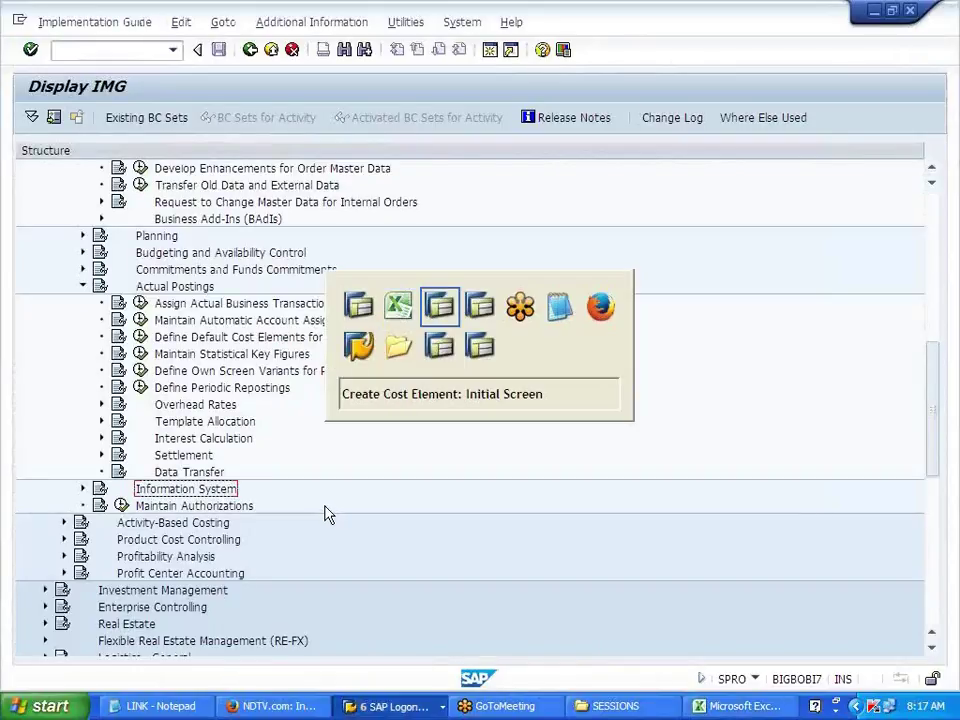
left_click(107, 51)
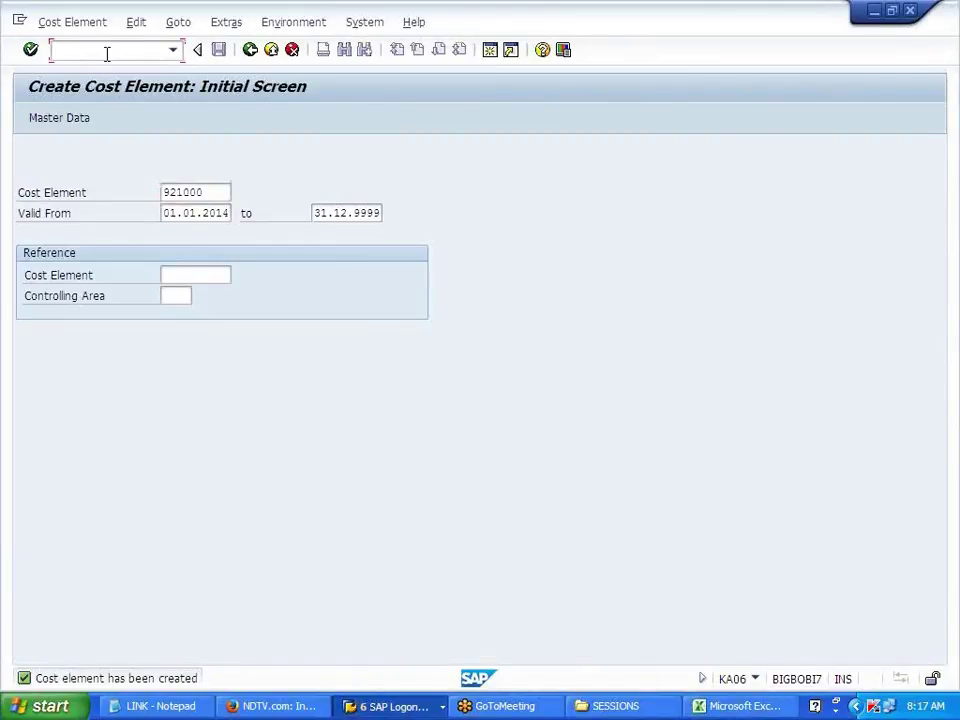
type("/NF-02")
key("Return")
left_click(148, 169)
key("Tab")
key("Tab")
key("Tab")
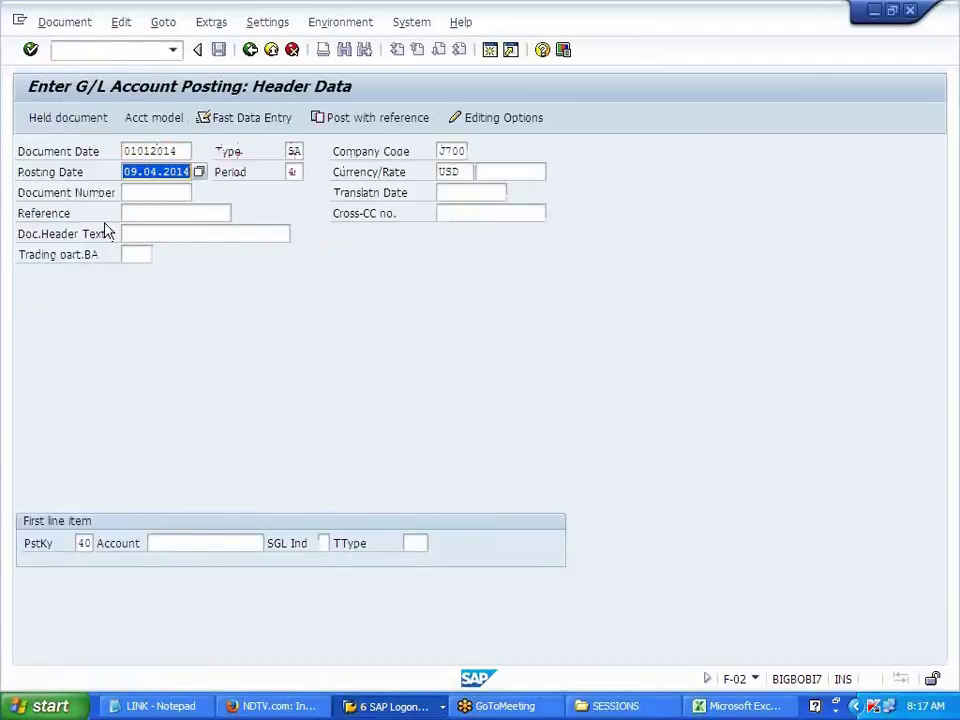
left_click(135, 192)
left_click(175, 545)
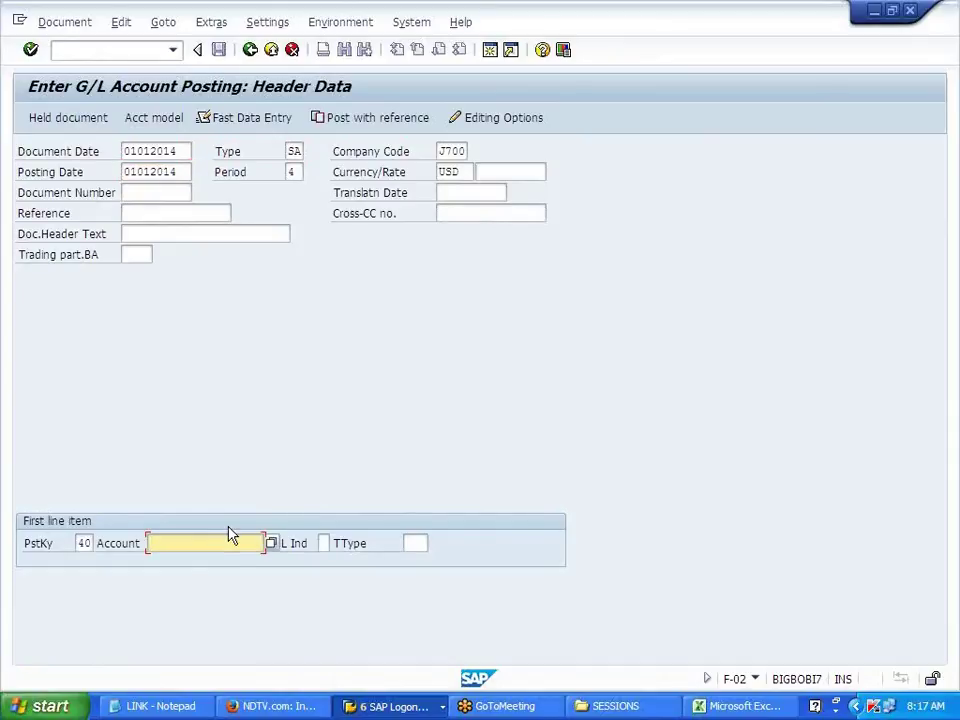
key("alt+Tab")
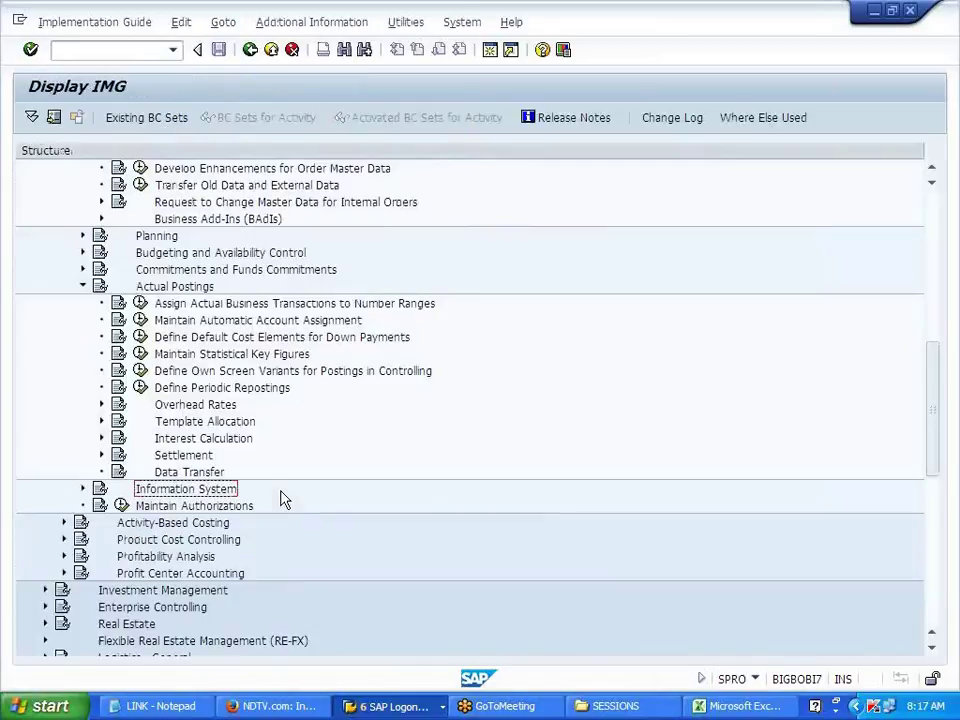
key("alt+Tab")
Step: Go to transaction FB50 to enter a G/L account document
left_click(98, 49)
type("/NFB50")
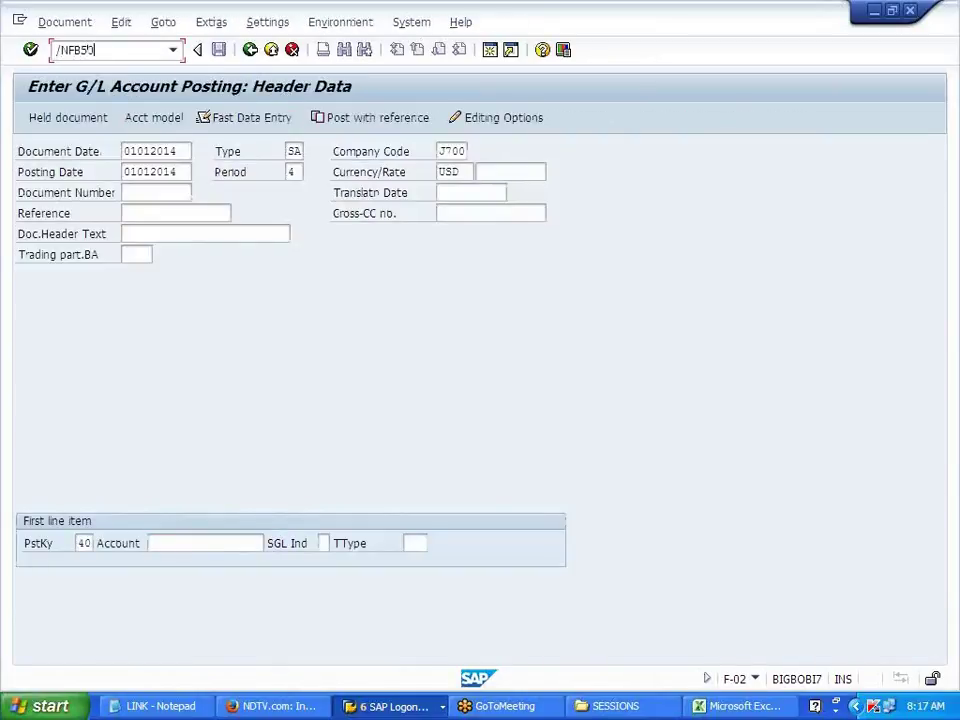
key("Return")
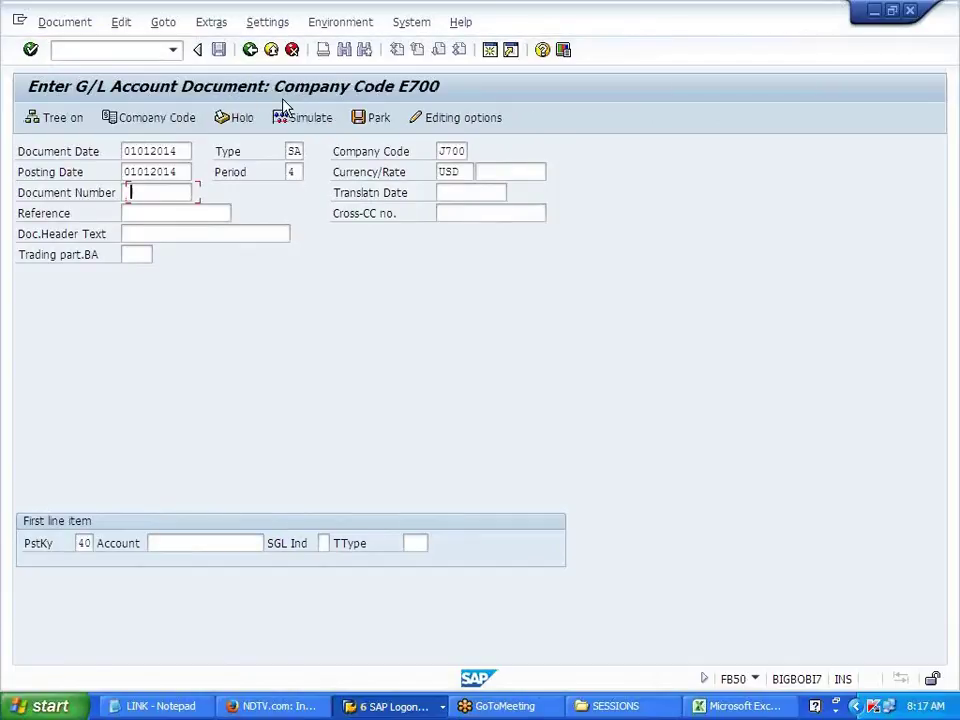
Step: Copy G/L accounts 406002, 406004, 407003 and 407005 from the Excel sheet into the document's first four line items
key("alt+Tab")
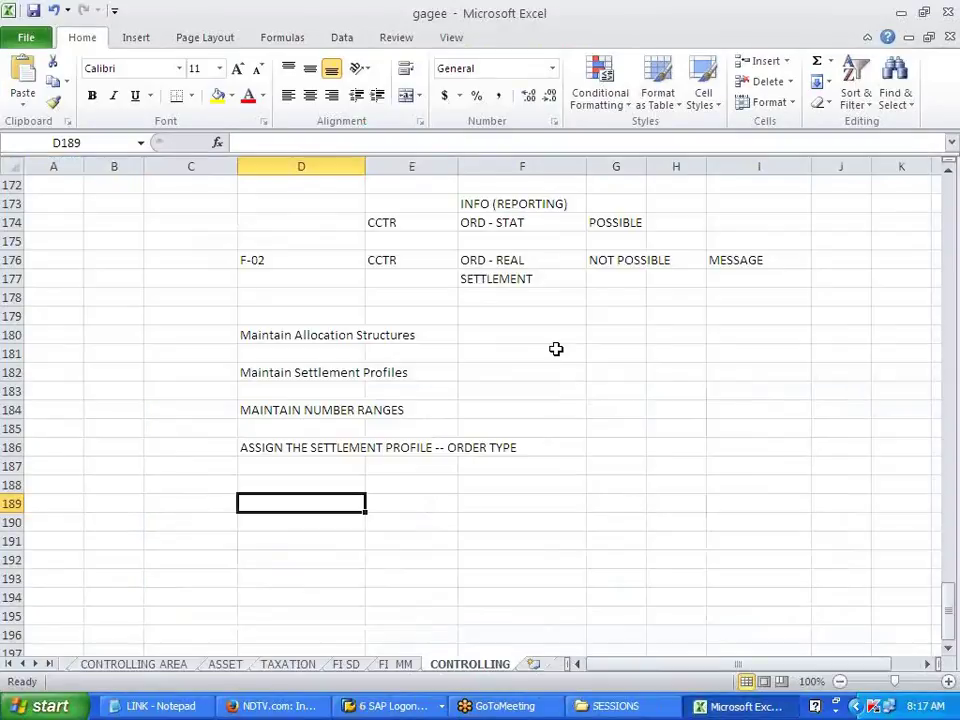
scroll(549, 347, "up", 2)
left_click_drag(431, 204, 418, 250)
key("ctrl+c")
key("alt+Tab")
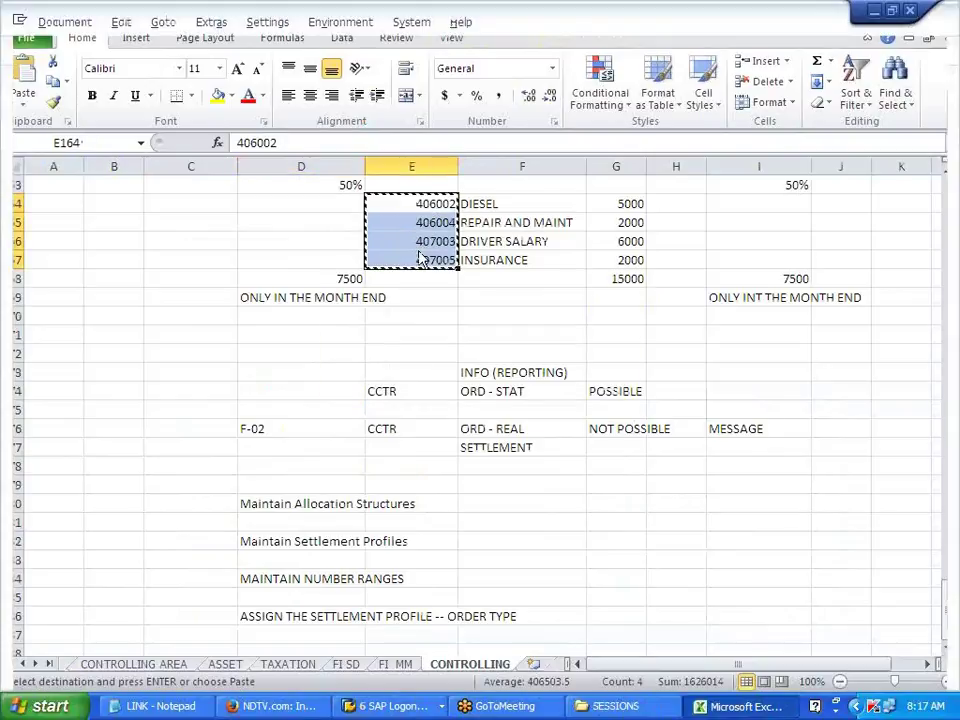
left_click(105, 421)
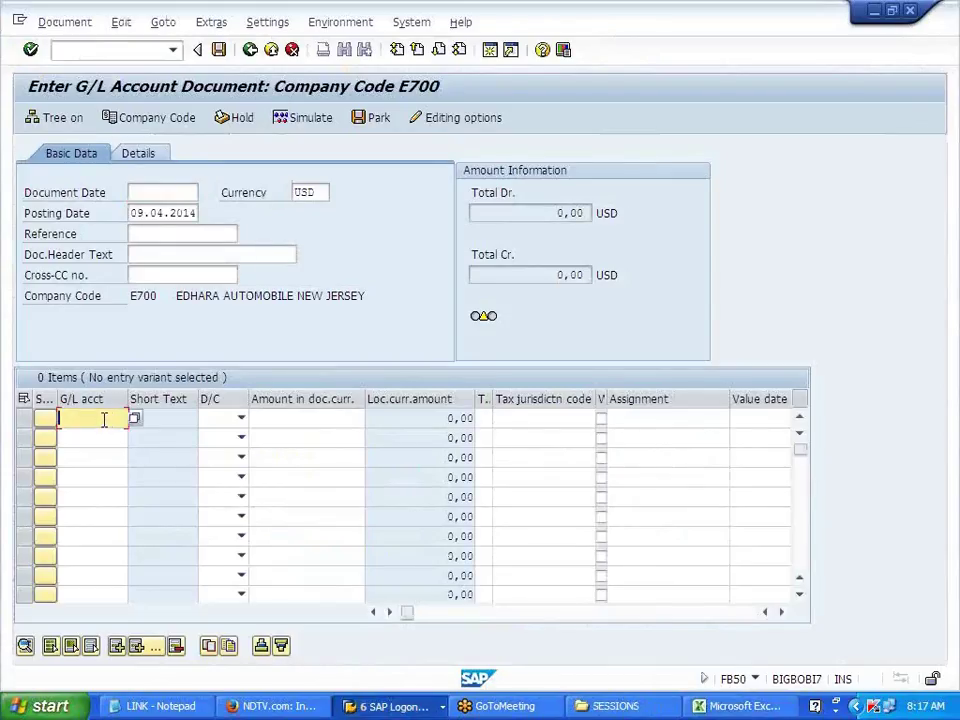
key("alt+Tab")
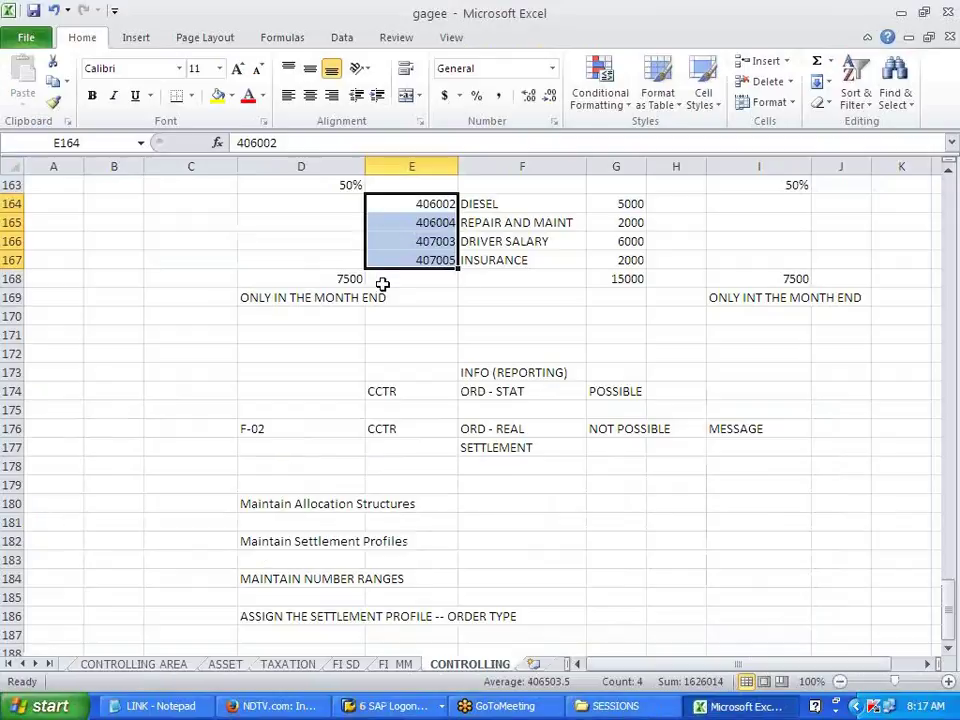
key("alt+Tab")
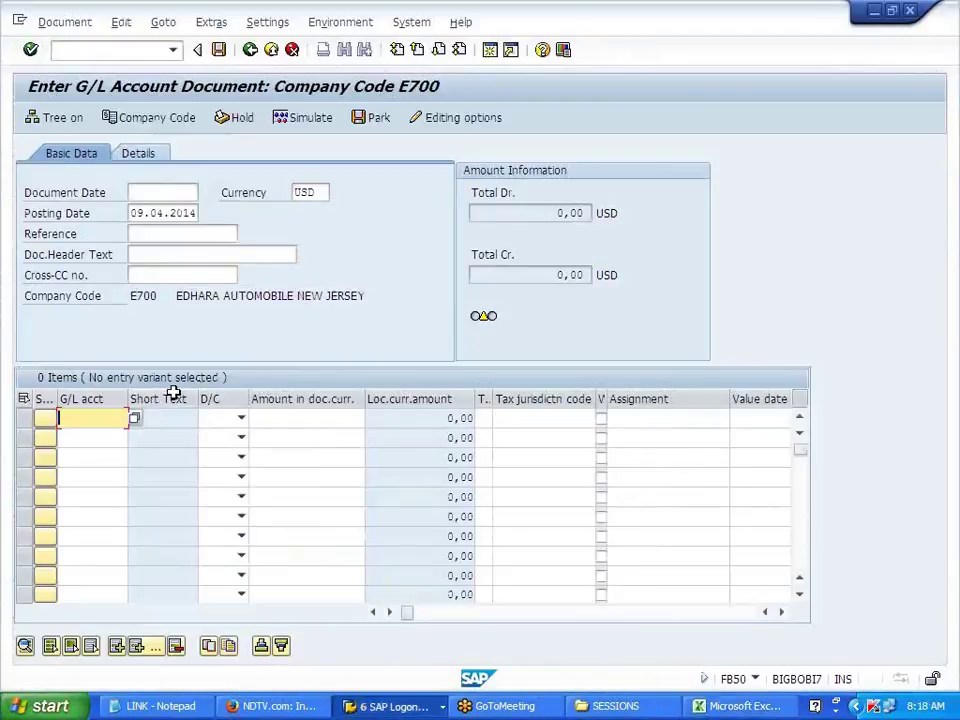
key("ctrl+v")
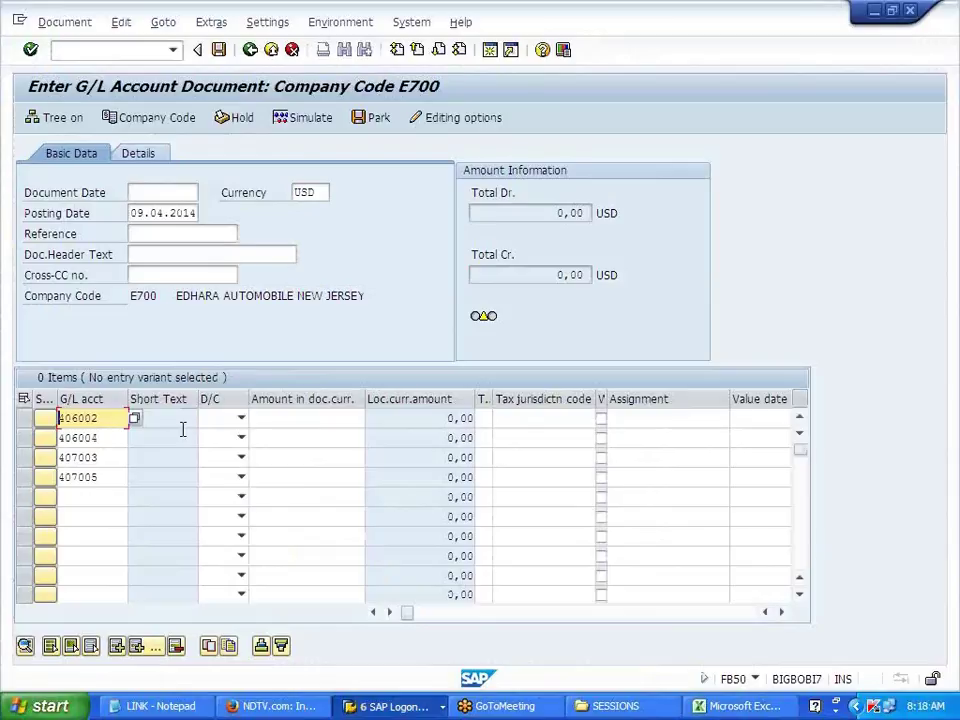
Step: Set all four expense line items to S Debit
left_click(240, 422)
left_click(241, 422)
left_click(212, 452)
left_click(241, 438)
left_click(208, 472)
left_click(241, 457)
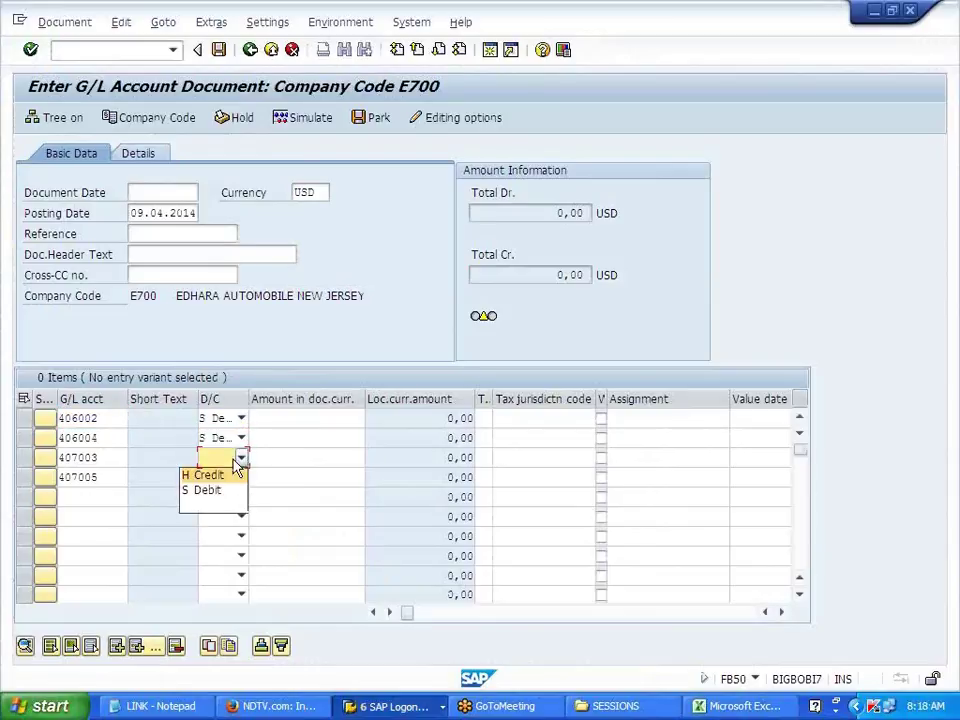
left_click(214, 490)
left_click(241, 477)
left_click(214, 510)
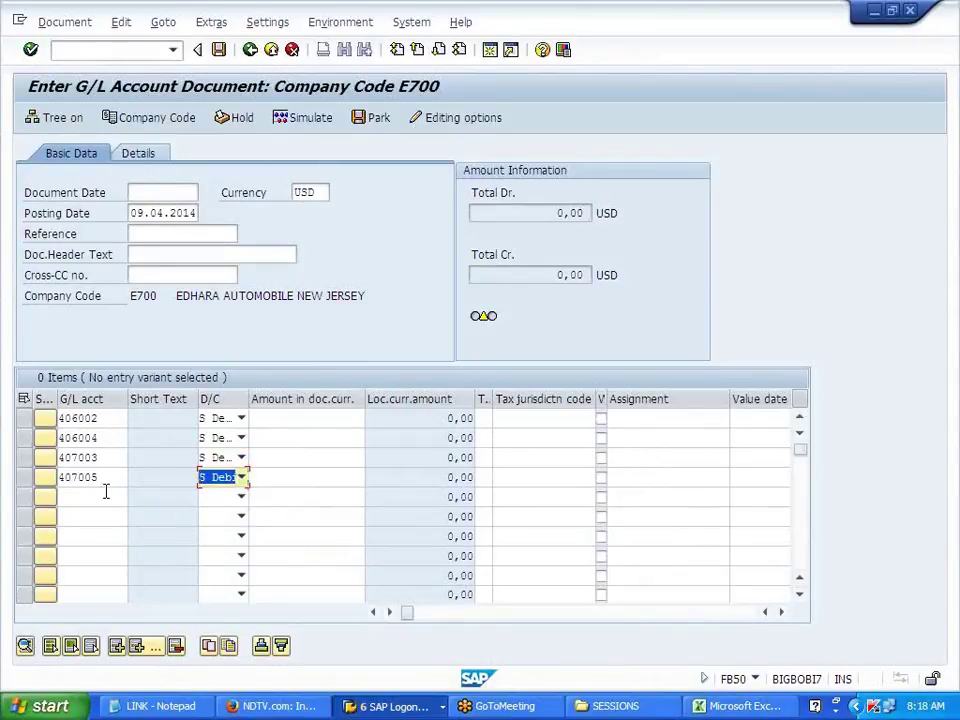
Step: Add a fifth line item with G/L account 200000 and set it to H Credit
left_click(115, 496)
type("20000")
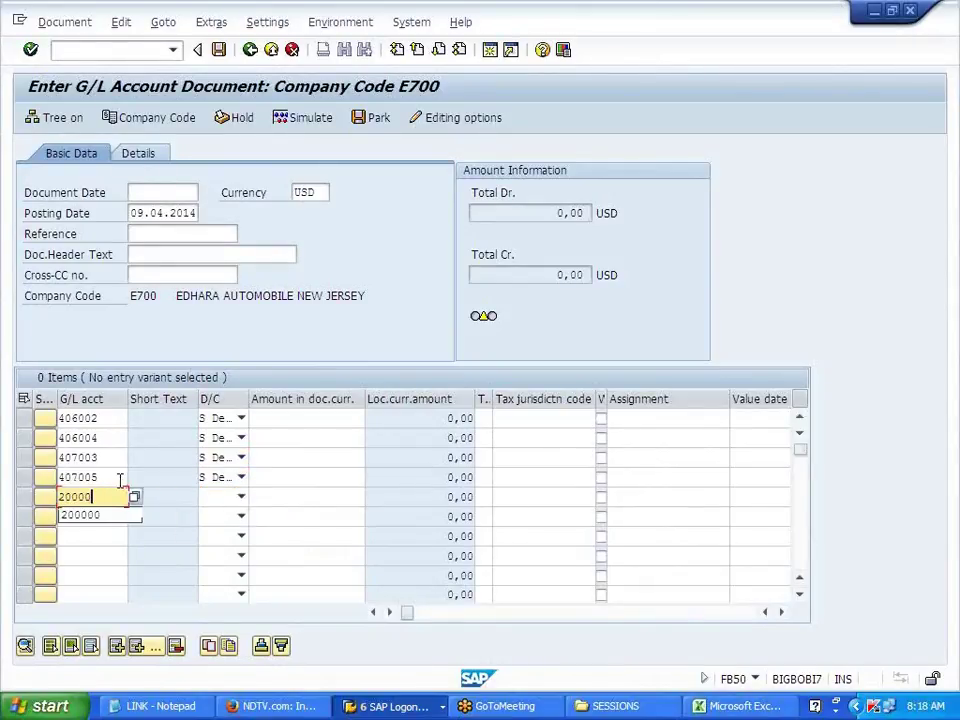
key("Tab")
key("shift+Tab")
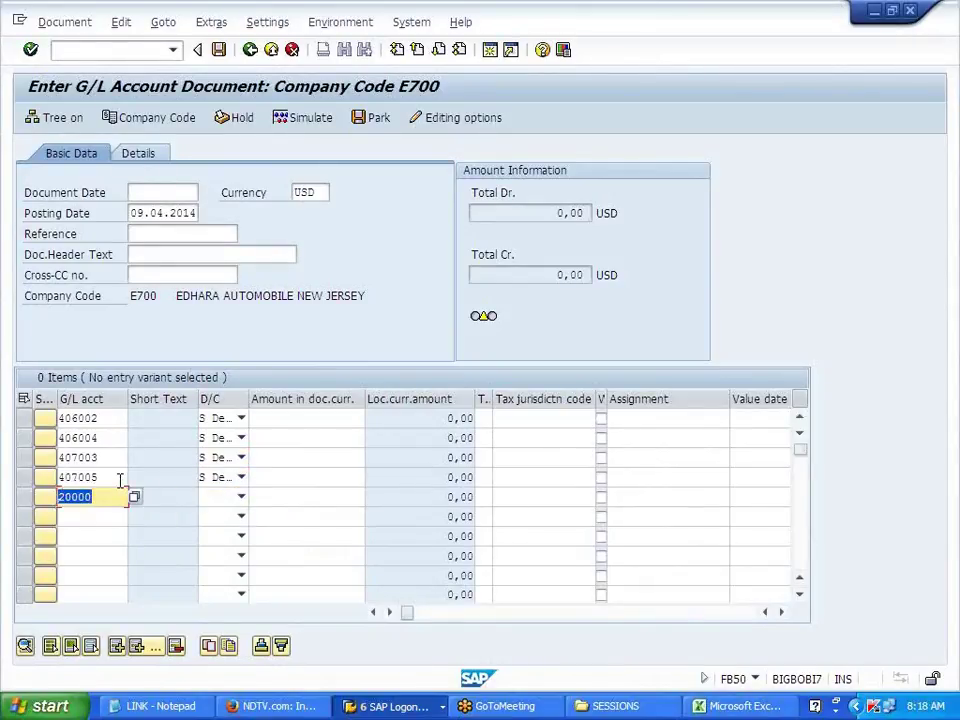
type("200000")
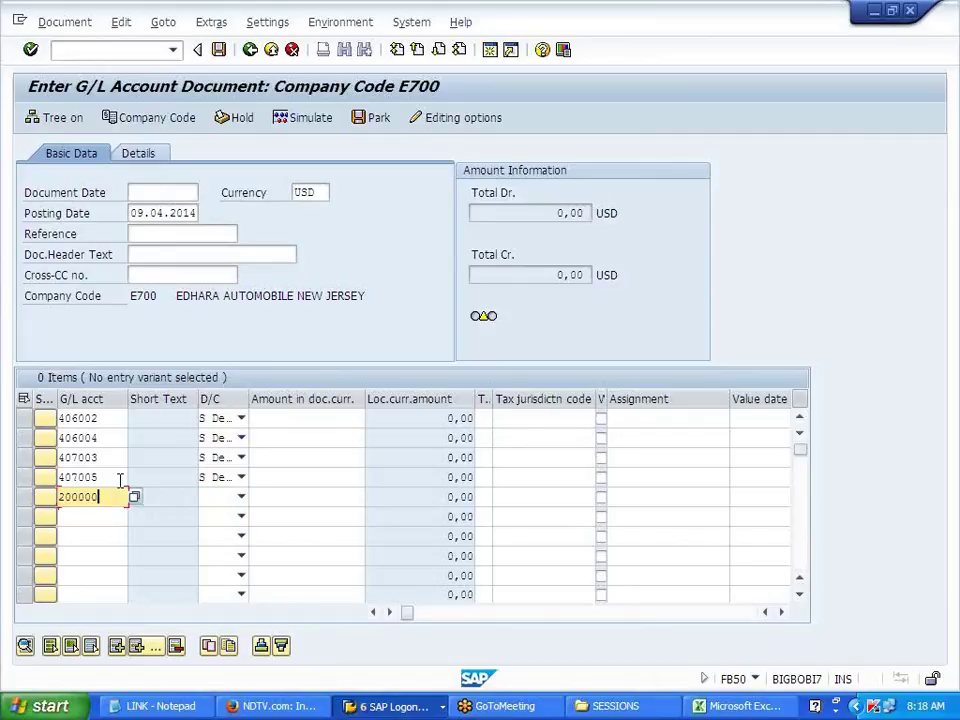
key("Tab")
left_click(241, 497)
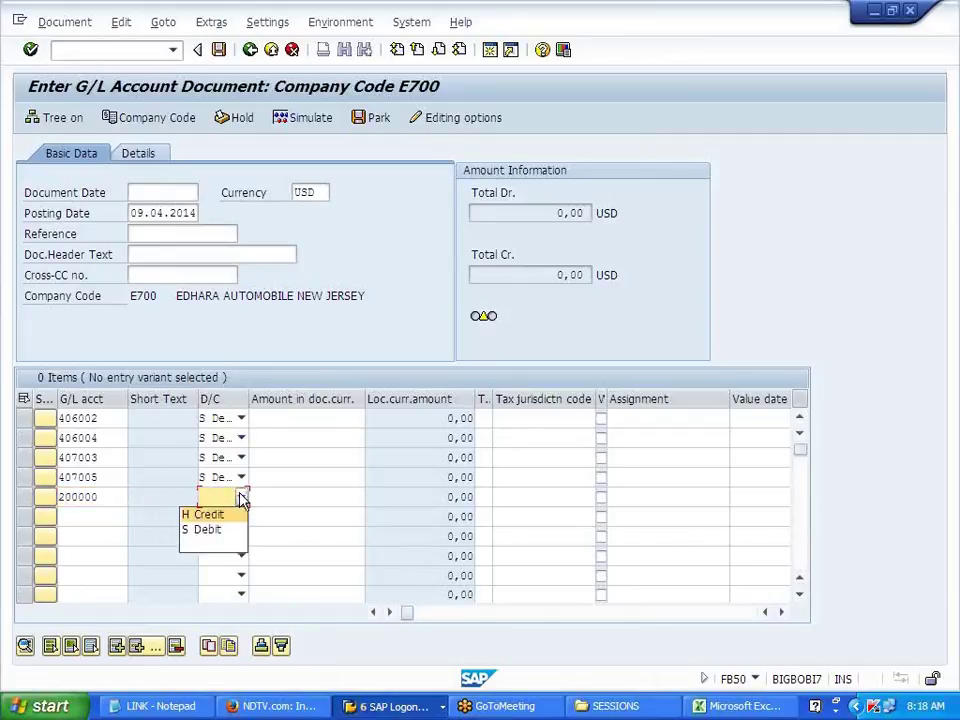
left_click(210, 519)
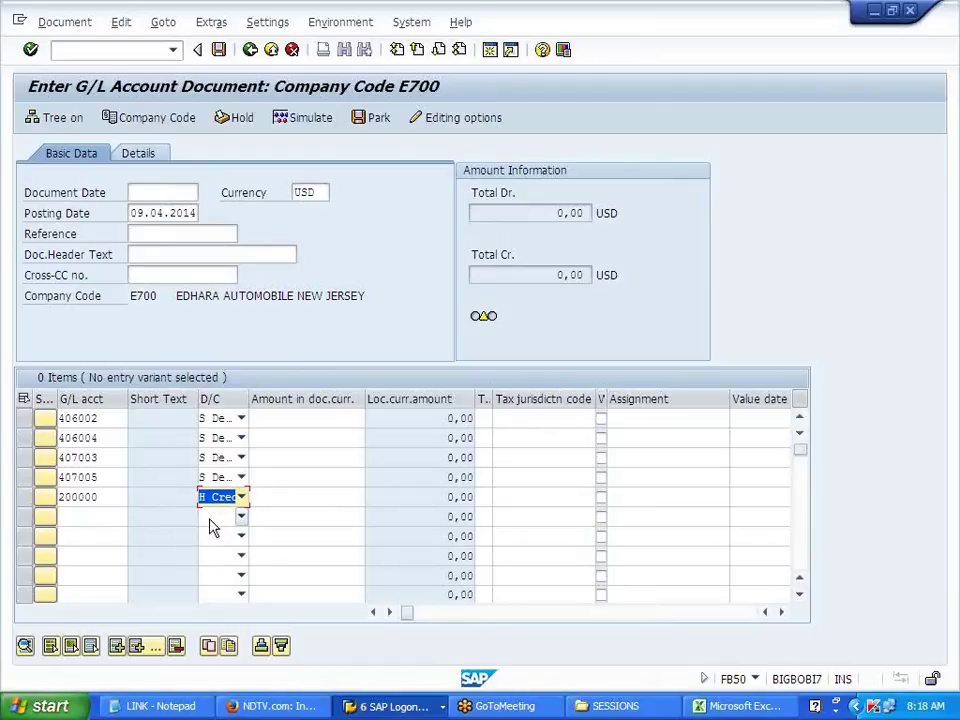
Step: Copy the amounts 5000, 2000, 6000 and 2000 from the Excel sheet into the four debit line items
left_click(307, 421)
key("alt+Tab")
left_click_drag(596, 207, 612, 263)
key("ctrl+c")
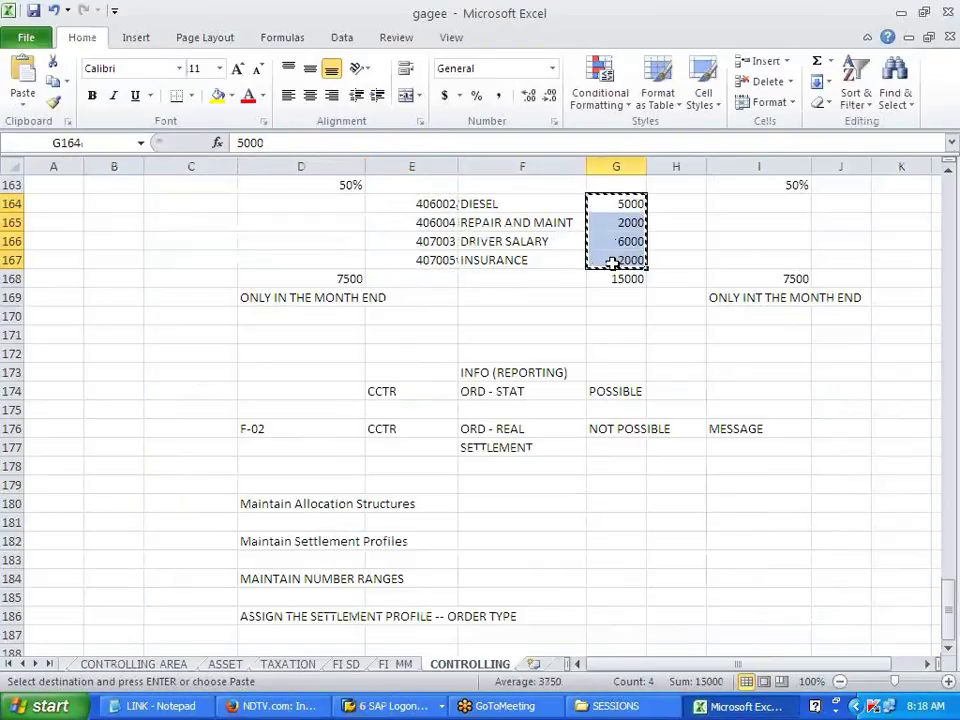
key("alt+Tab")
key("ctrl+v")
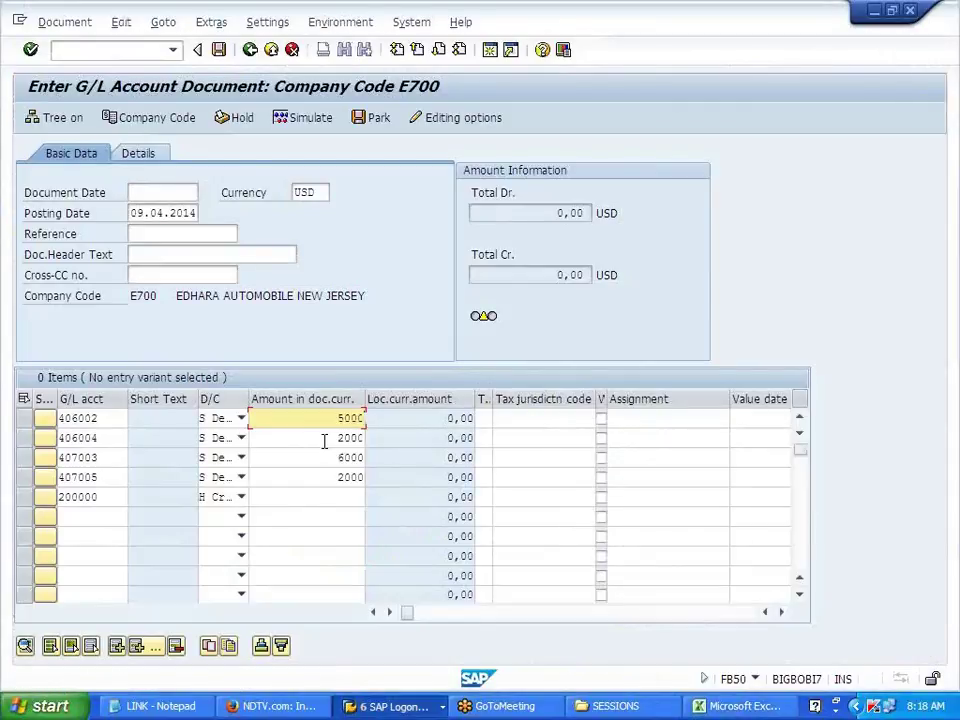
Step: Set the credit line item's amount in document currency to 15000
left_click(320, 497)
type("15")
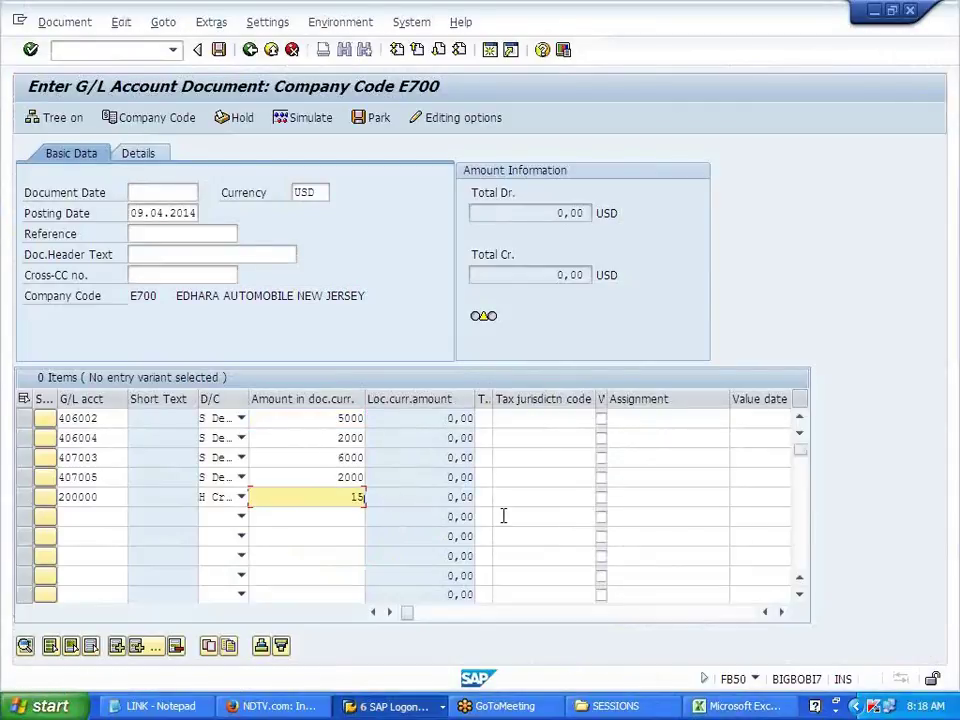
type("0000")
key("BackSpace")
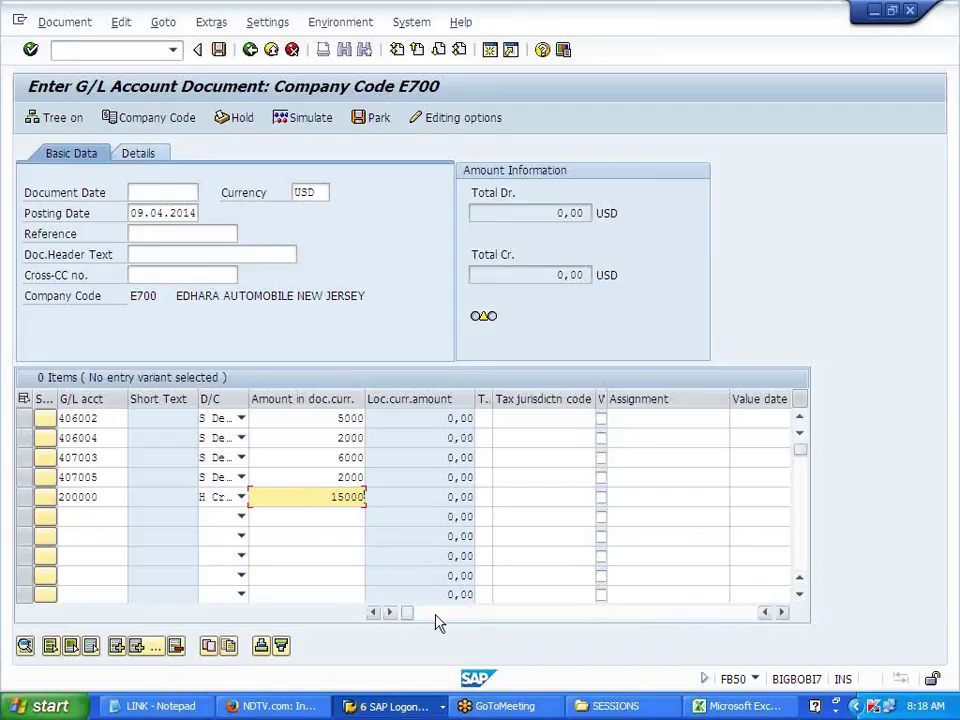
Step: Search for orders of type J701 in controlling area J700 for the first debit line's Order field and close the search
left_click_drag(411, 614, 461, 619)
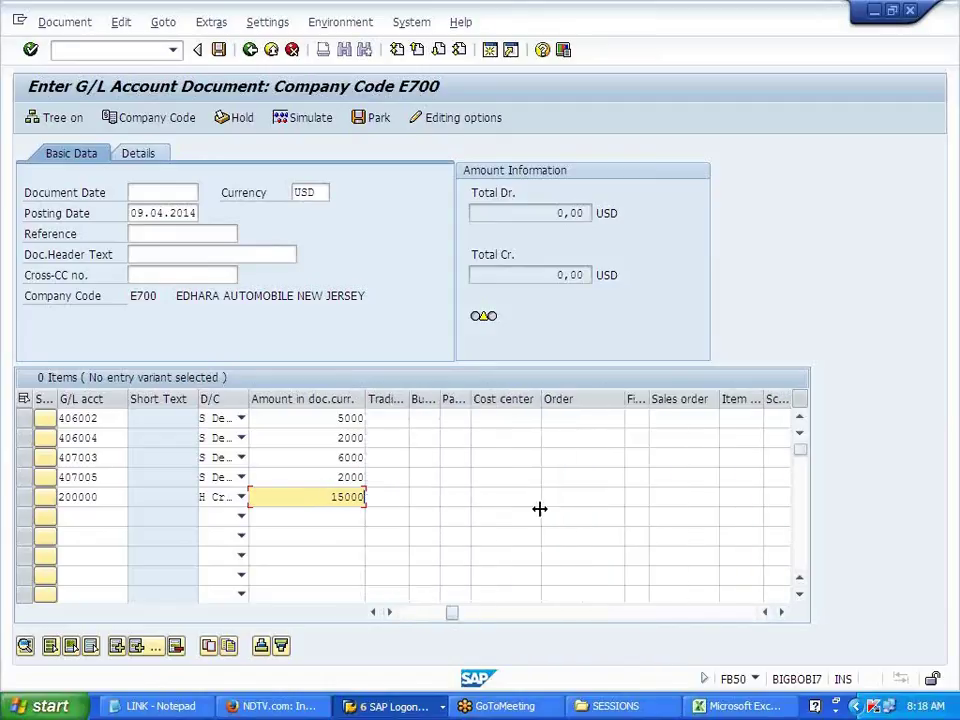
left_click(568, 420)
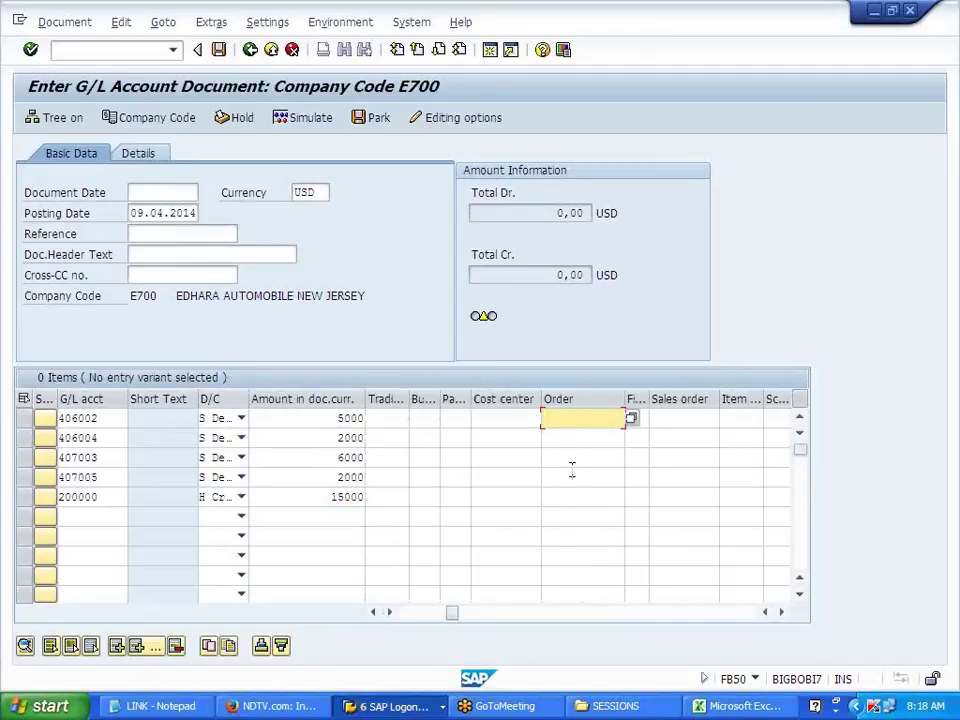
left_click(632, 419)
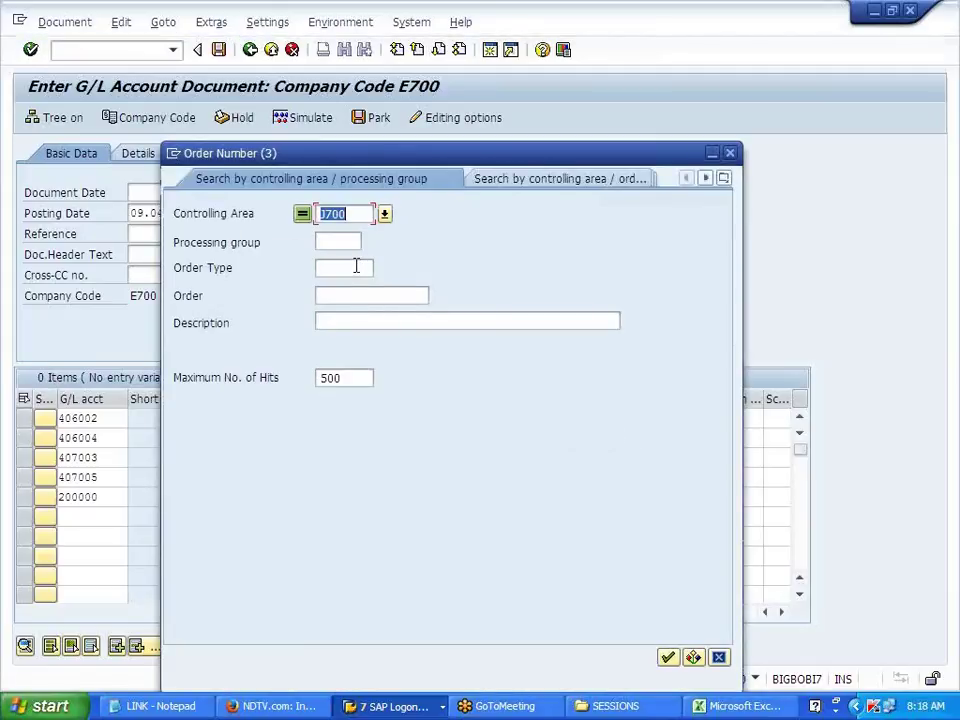
left_click(356, 266)
type("J701")
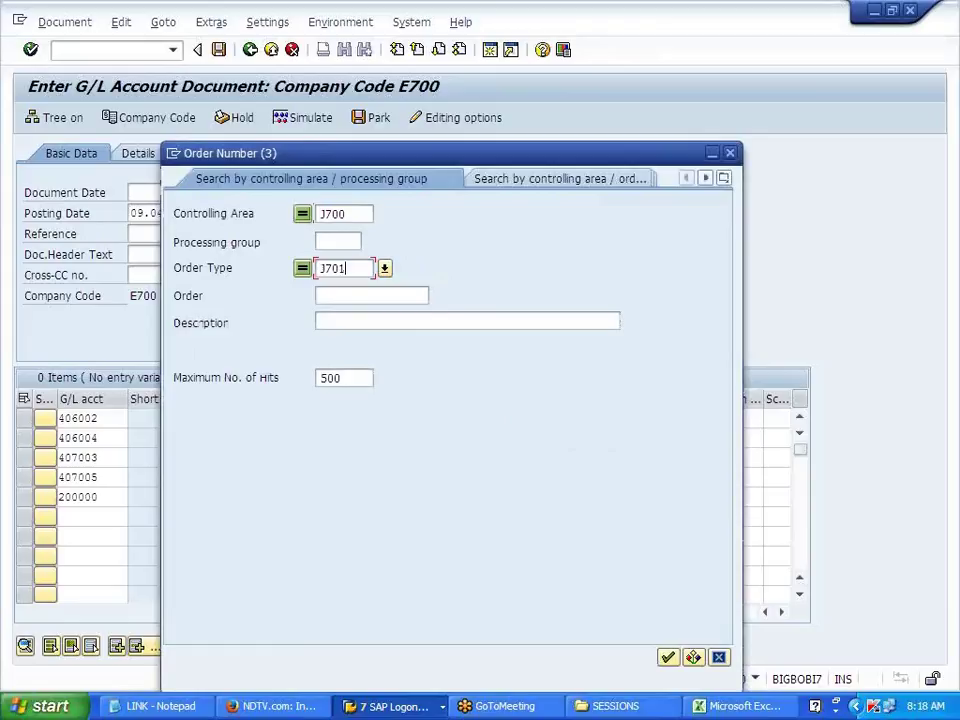
key("Return")
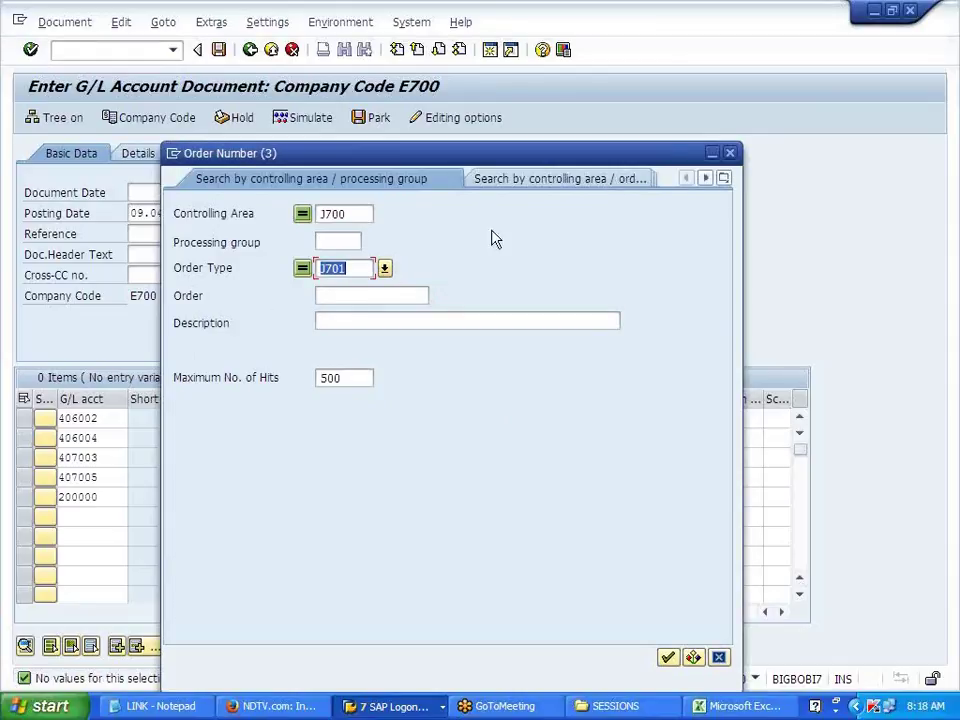
left_click(733, 155)
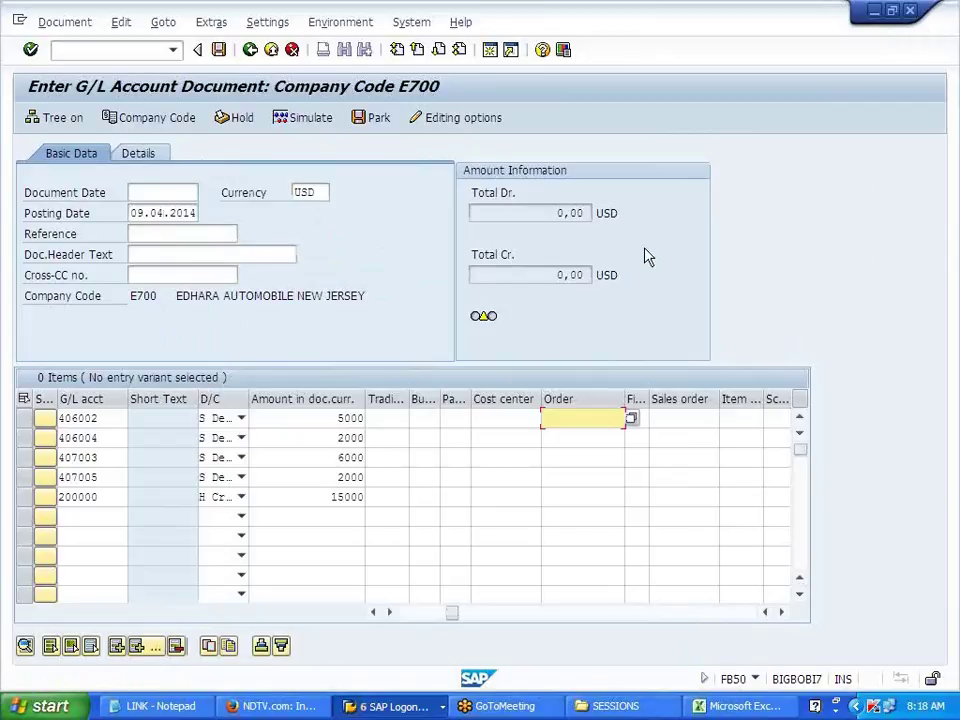
Step: Start creating an internal order of order type J701 in a new session with transaction KO01
left_click(488, 53)
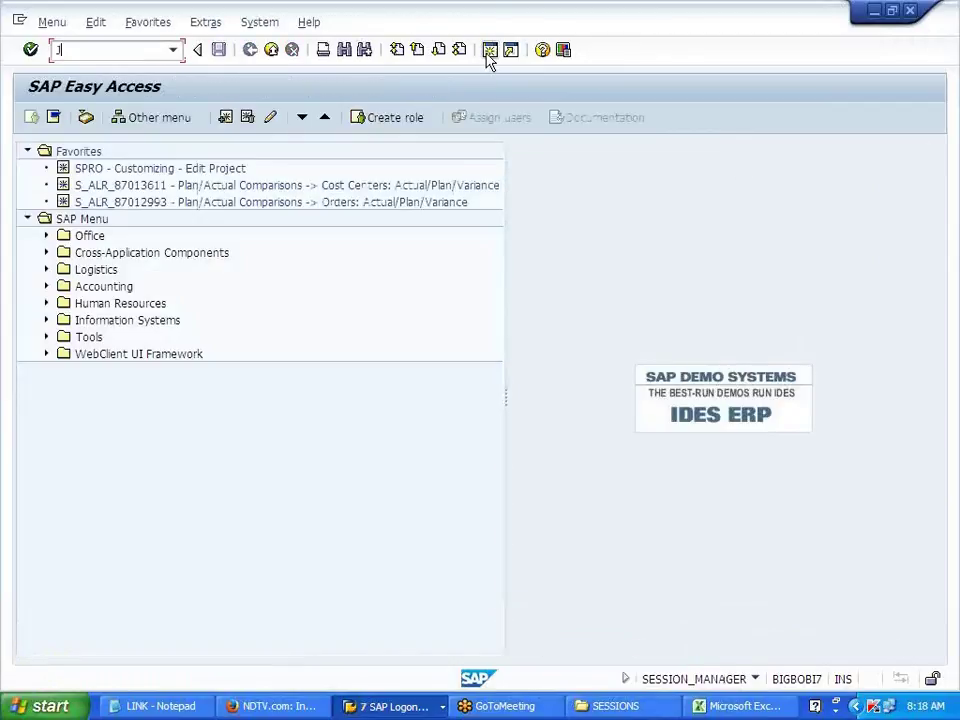
type("KO01")
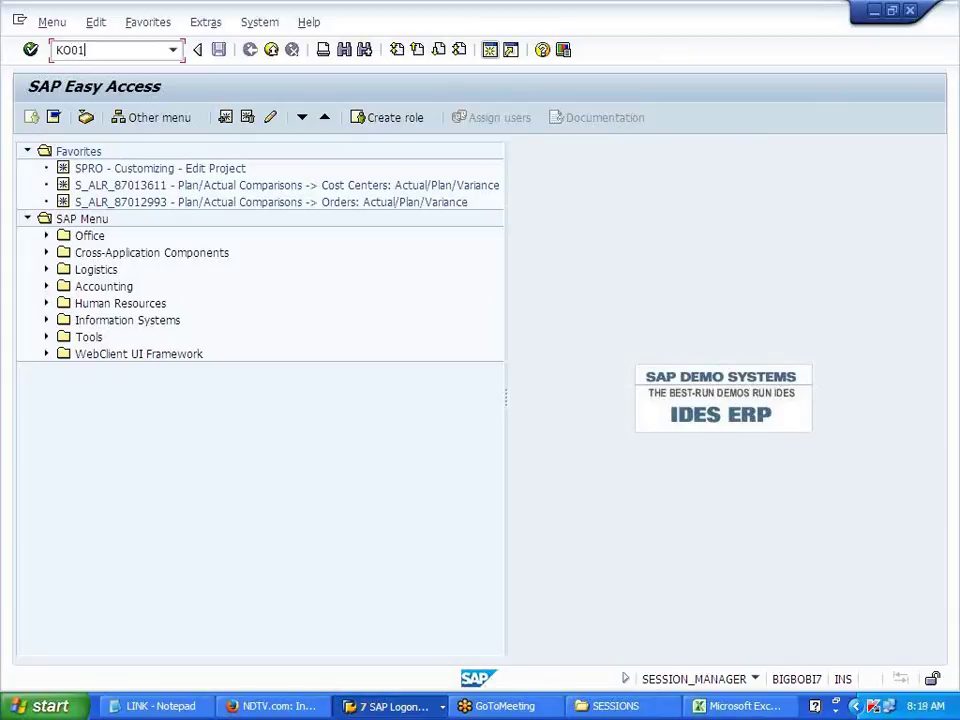
key("Return")
type("J701")
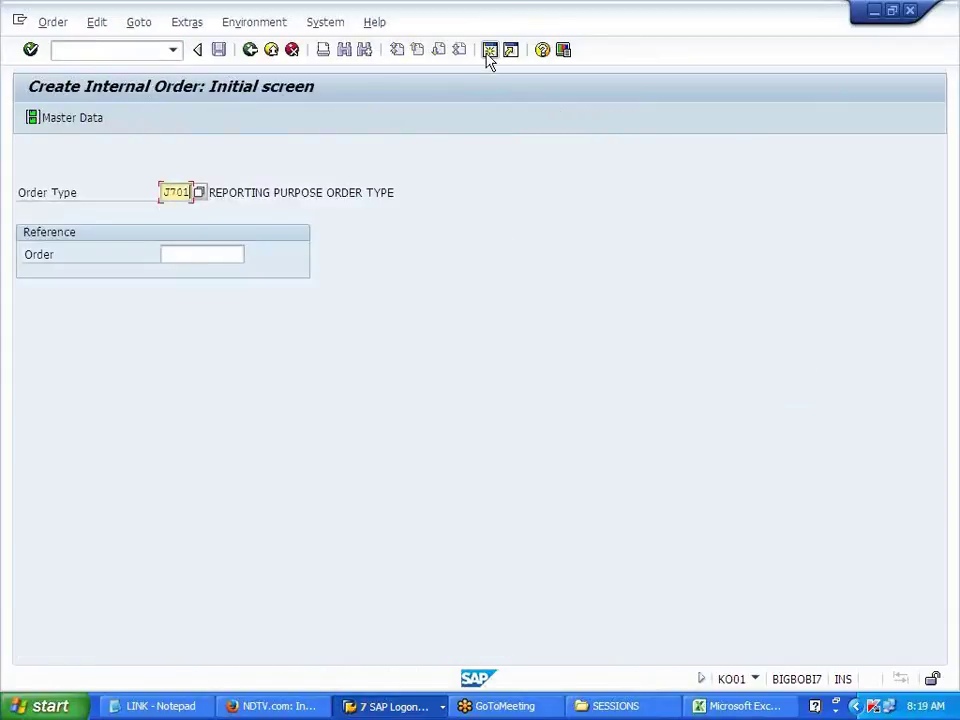
key("Return")
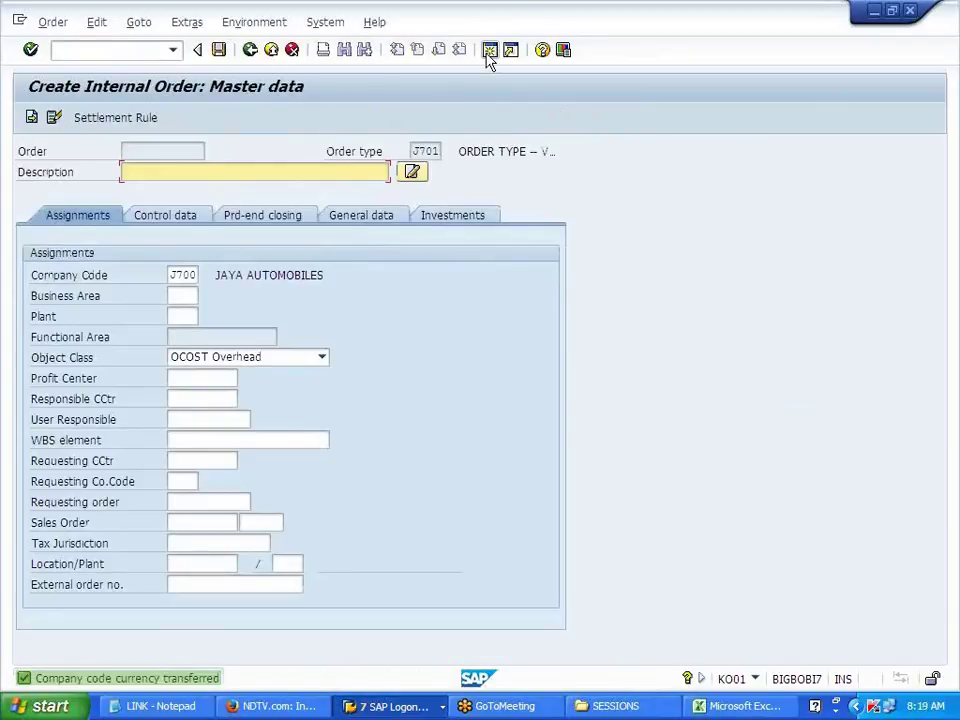
Step: Describe the new internal order as ORDER FOR SETTLEMENT - VEHICLE and show its control data
type("ORDER")
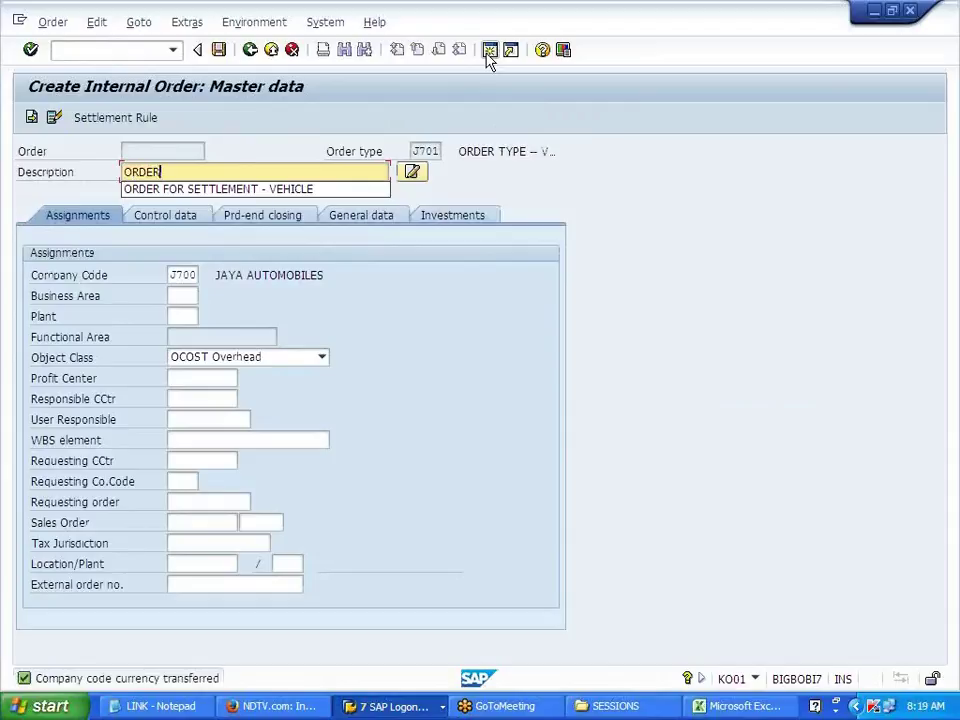
key("Down")
key("Return")
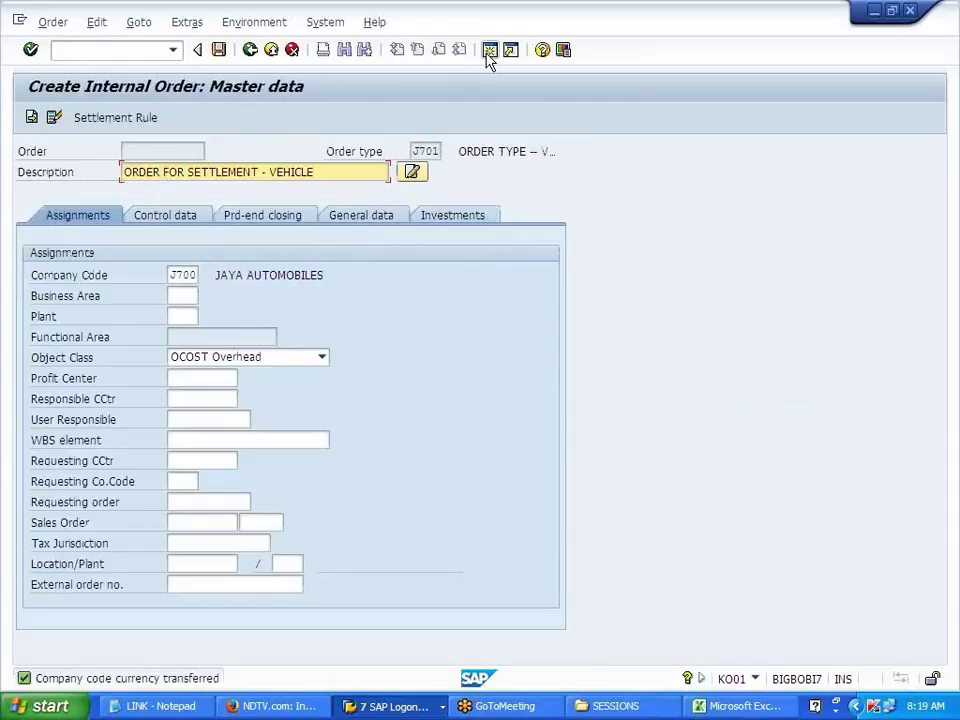
left_click(147, 215)
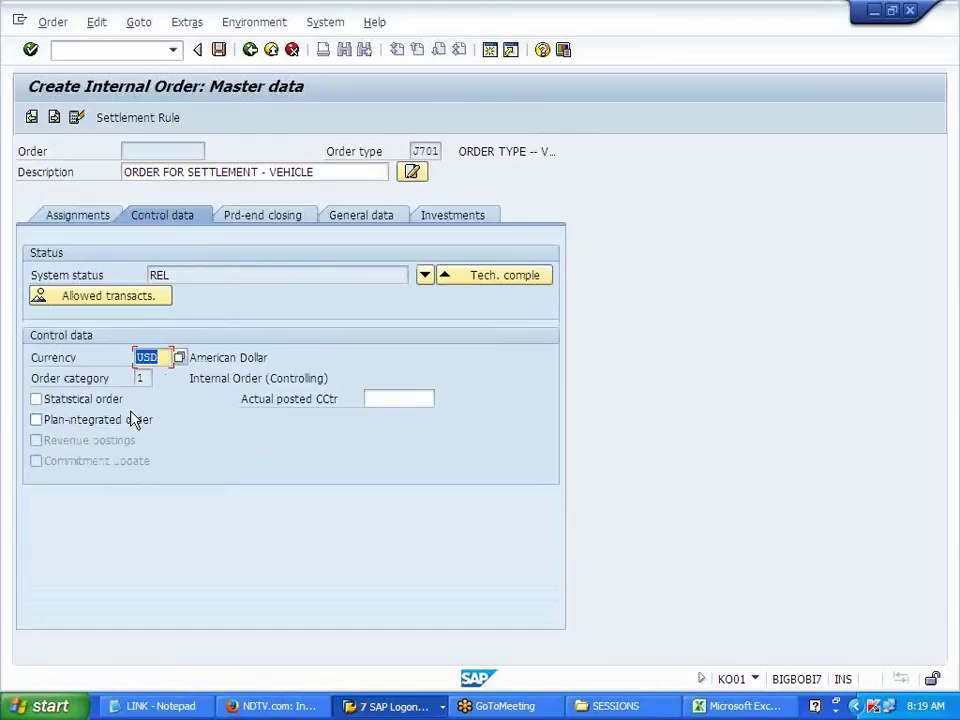
Step: Open the order's settlement rule and add a CTR distribution rule with cost center PRD DEPT1 as settlement receiver
left_click(160, 122)
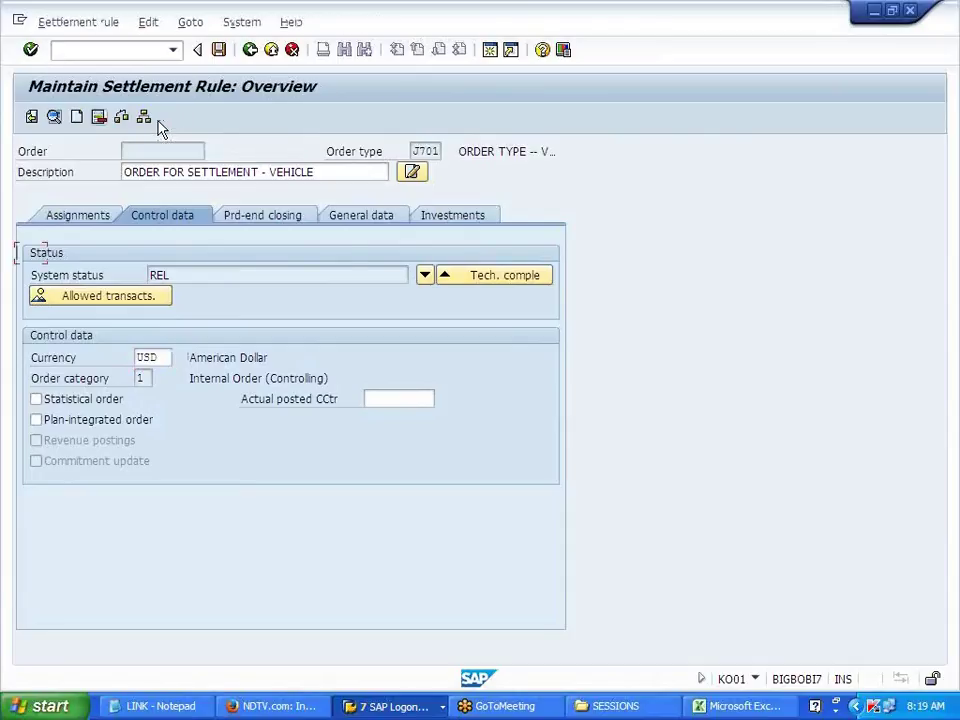
type("CTR")
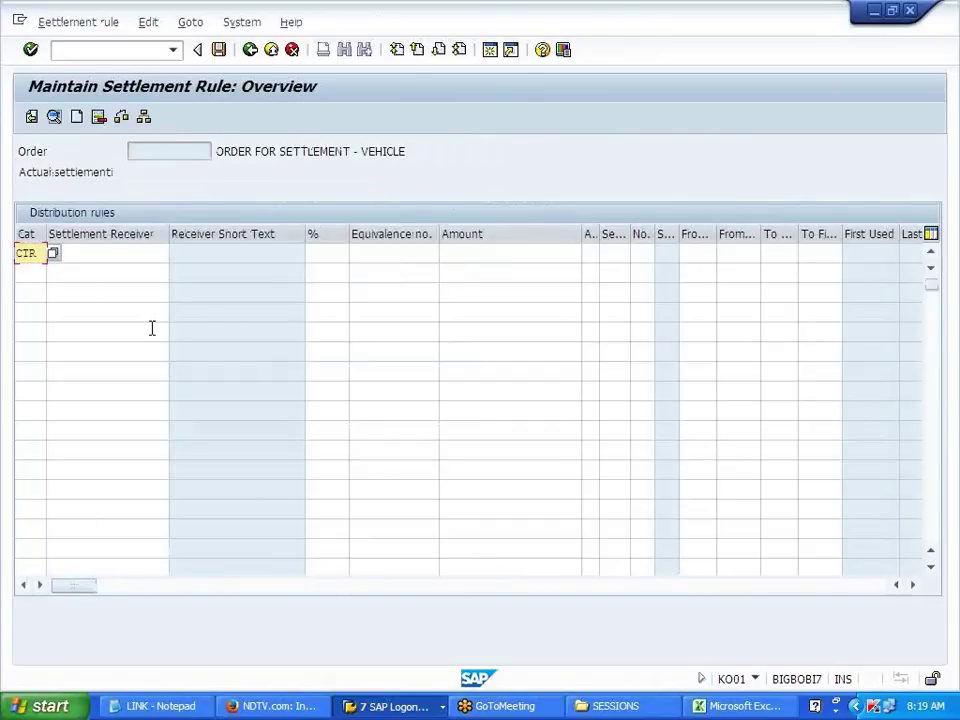
left_click(105, 253)
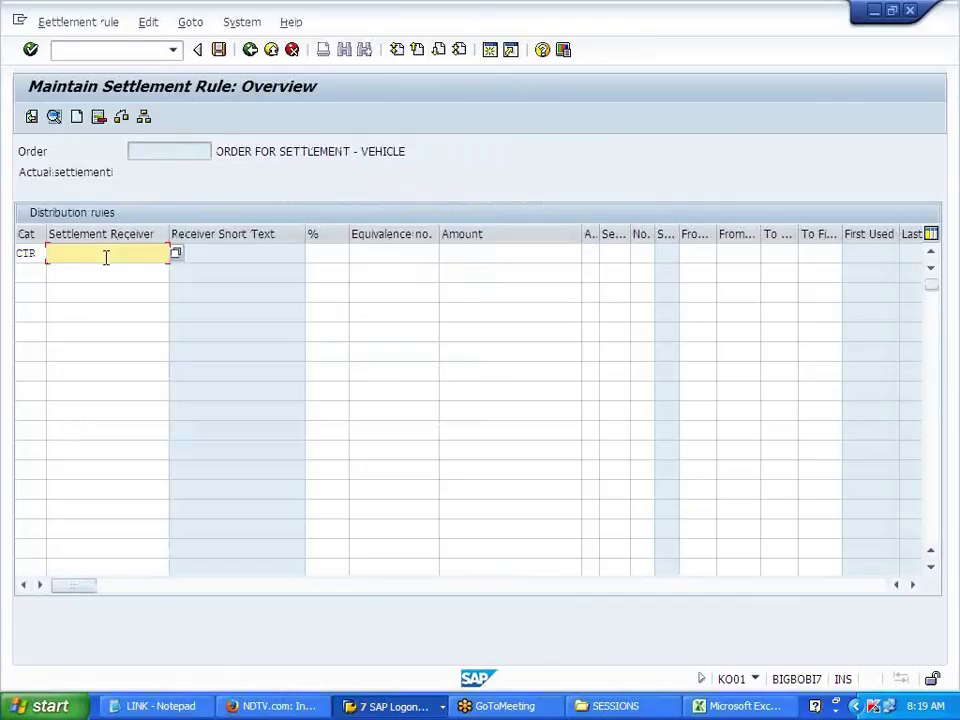
left_click(176, 255)
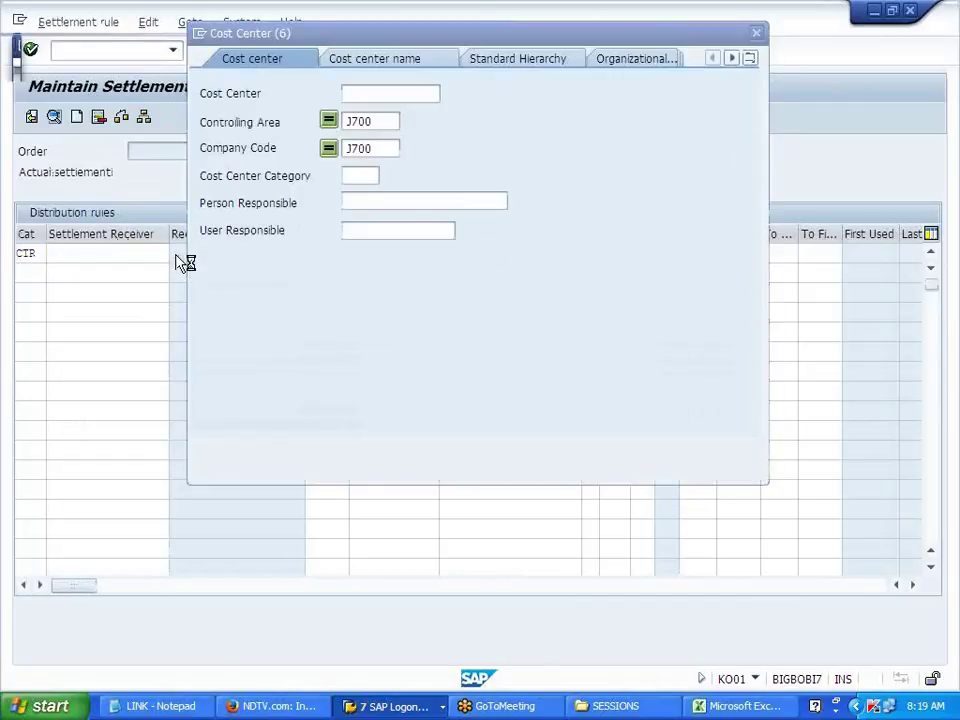
key("Return")
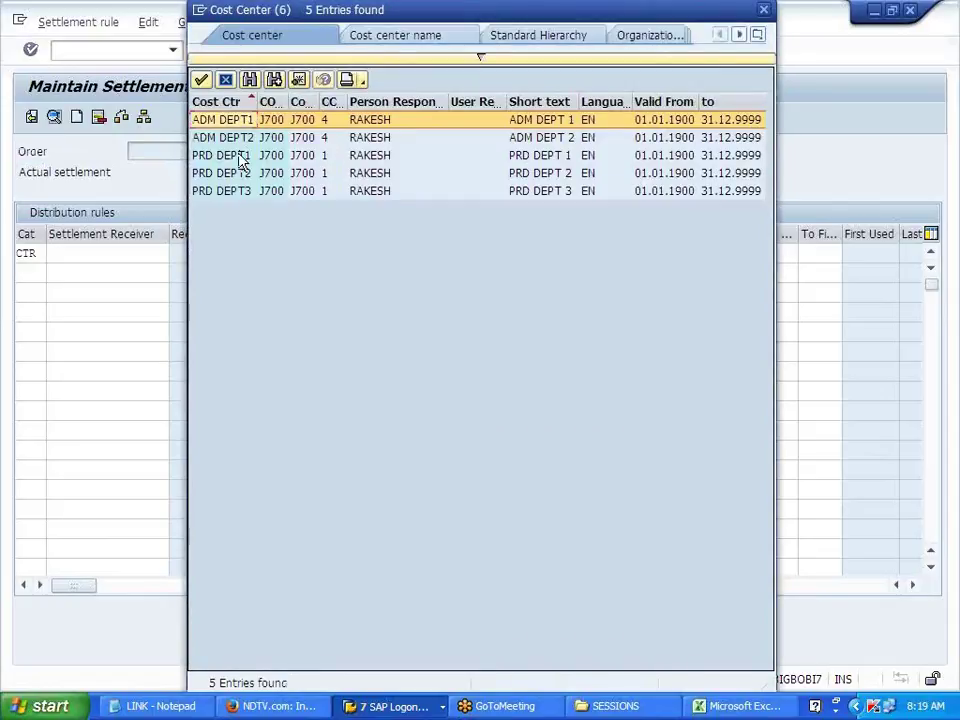
double_click(240, 155)
Step: Add a second CTR distribution rule with cost center PRD DEPT2 as settlement receiver
left_click(26, 272)
type("CTR")
left_click(165, 273)
left_click(172, 273)
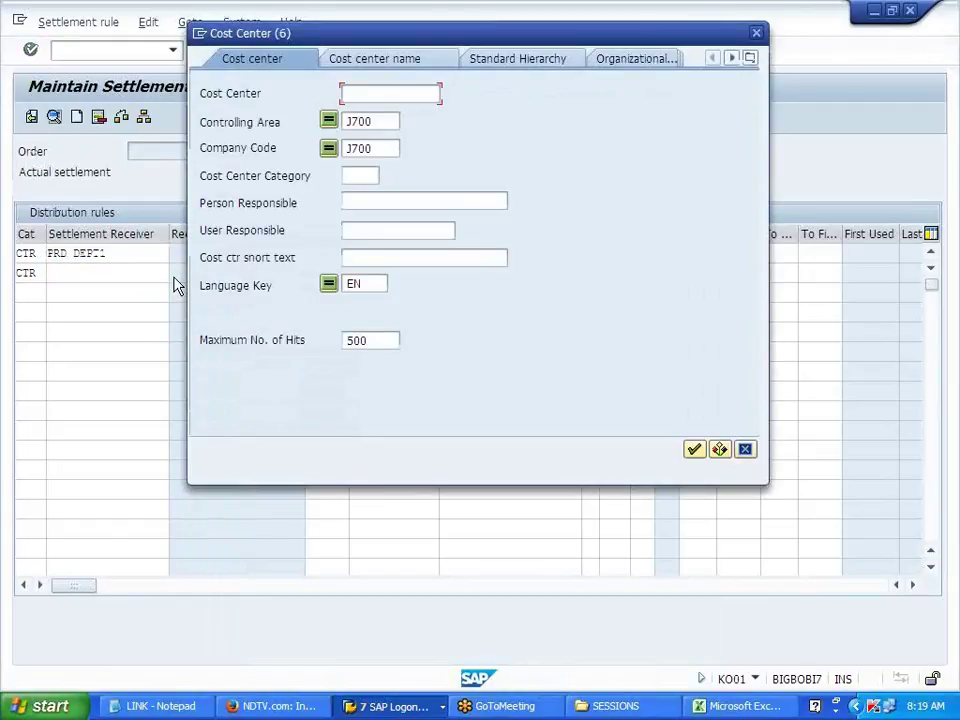
key("Return")
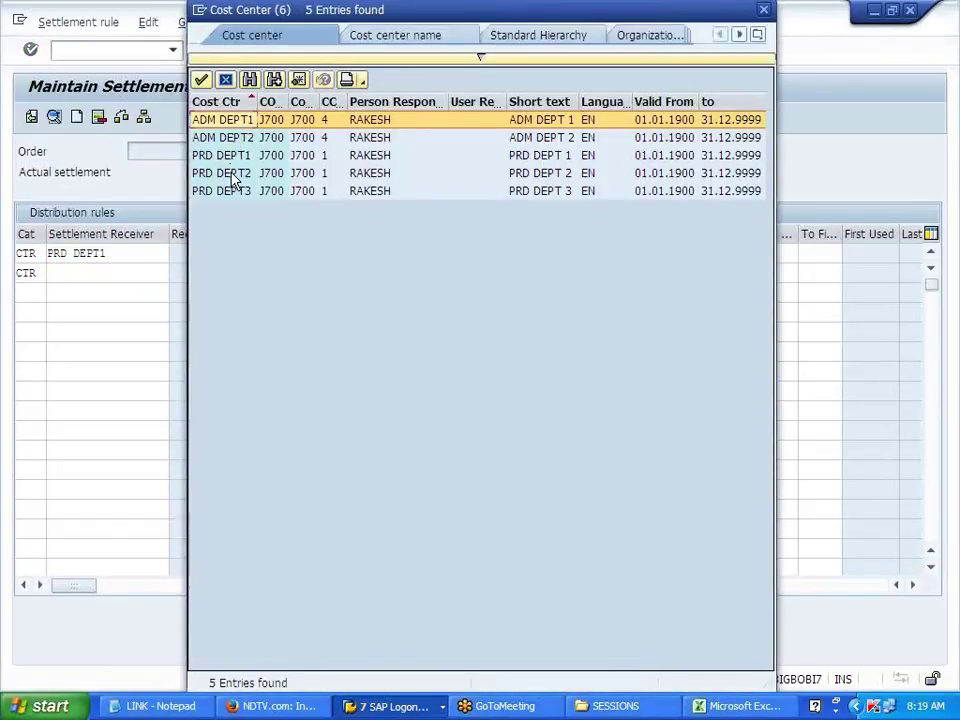
double_click(226, 172)
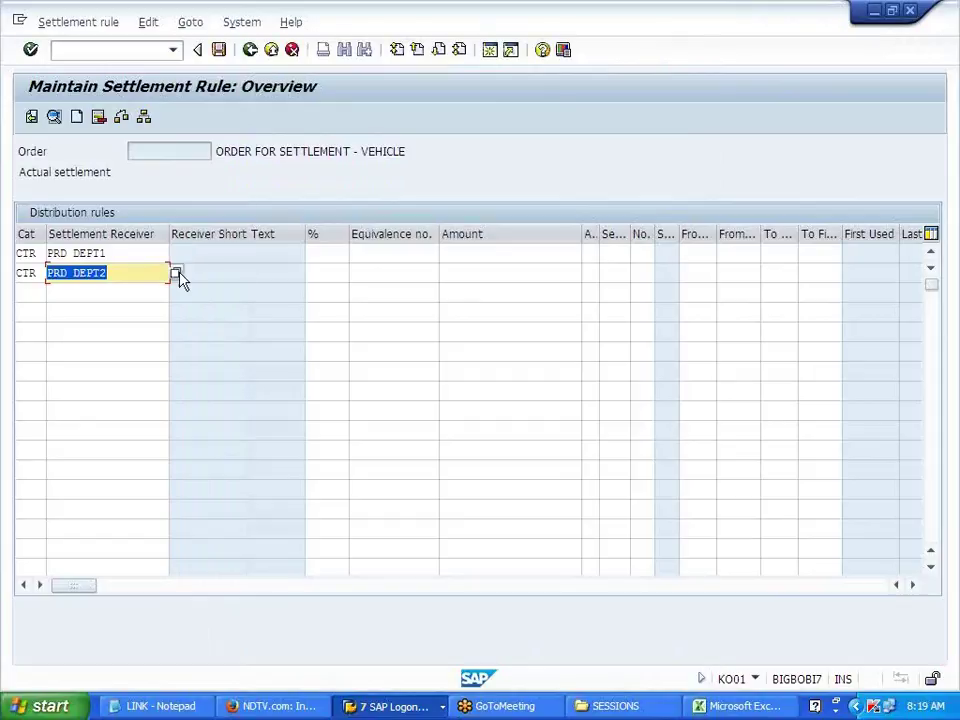
Step: Set both distribution rules to 50 percent and save the internal order
left_click(320, 252)
type("50")
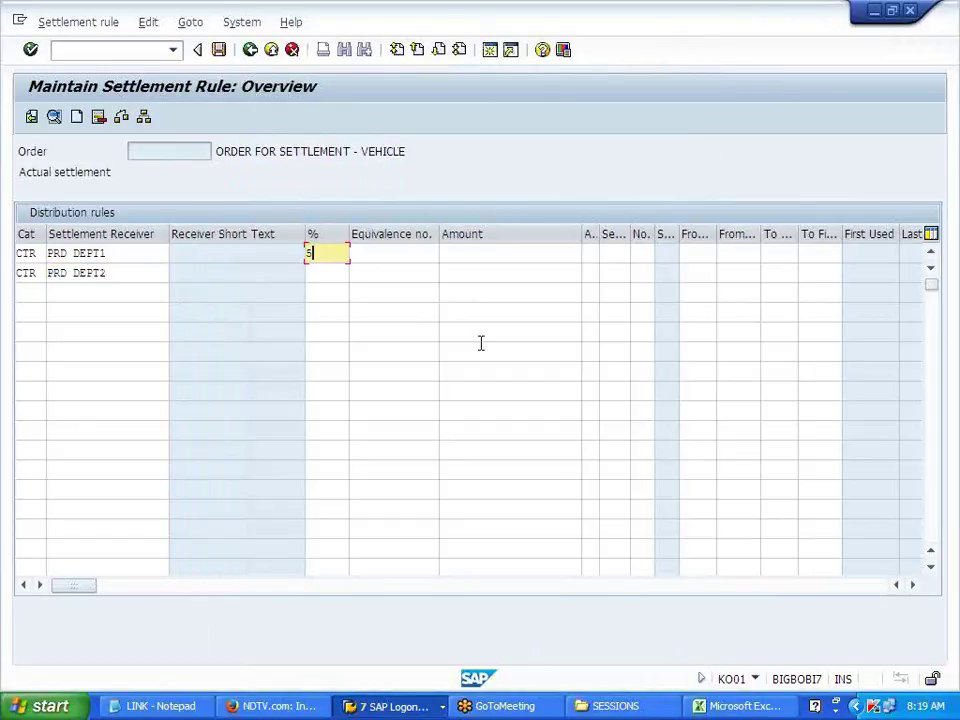
key("Down")
type("50")
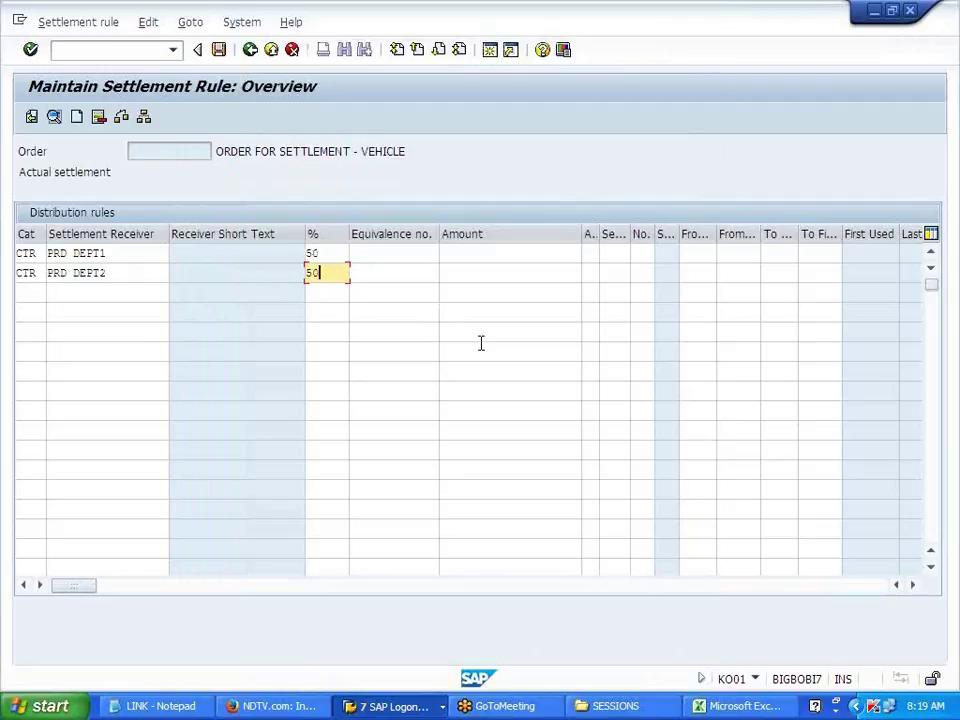
key("Tab")
key("Tab")
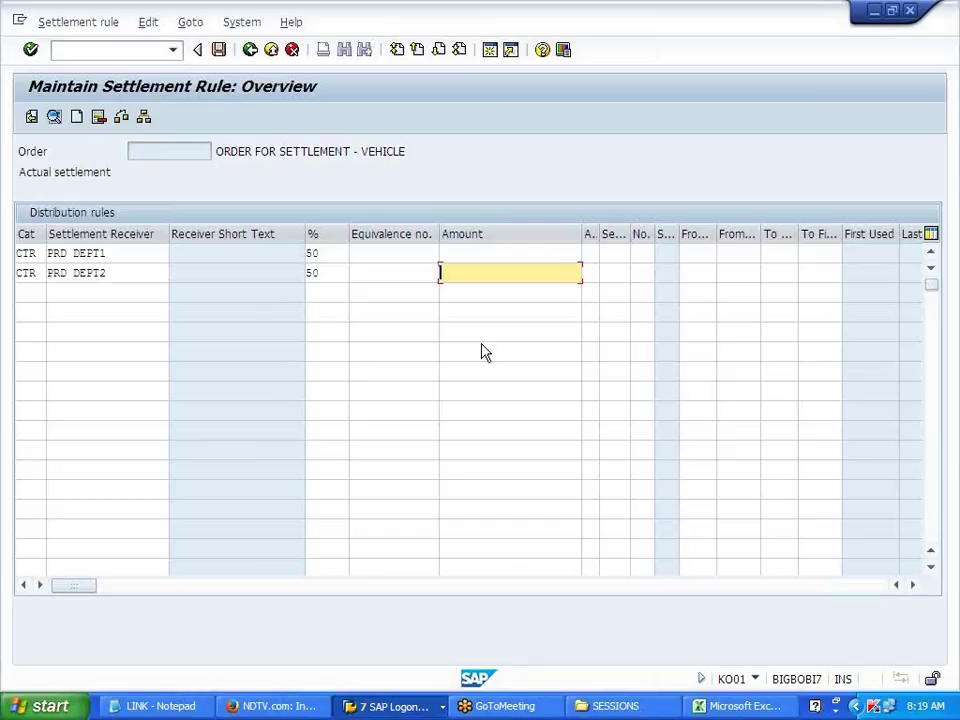
key("Return")
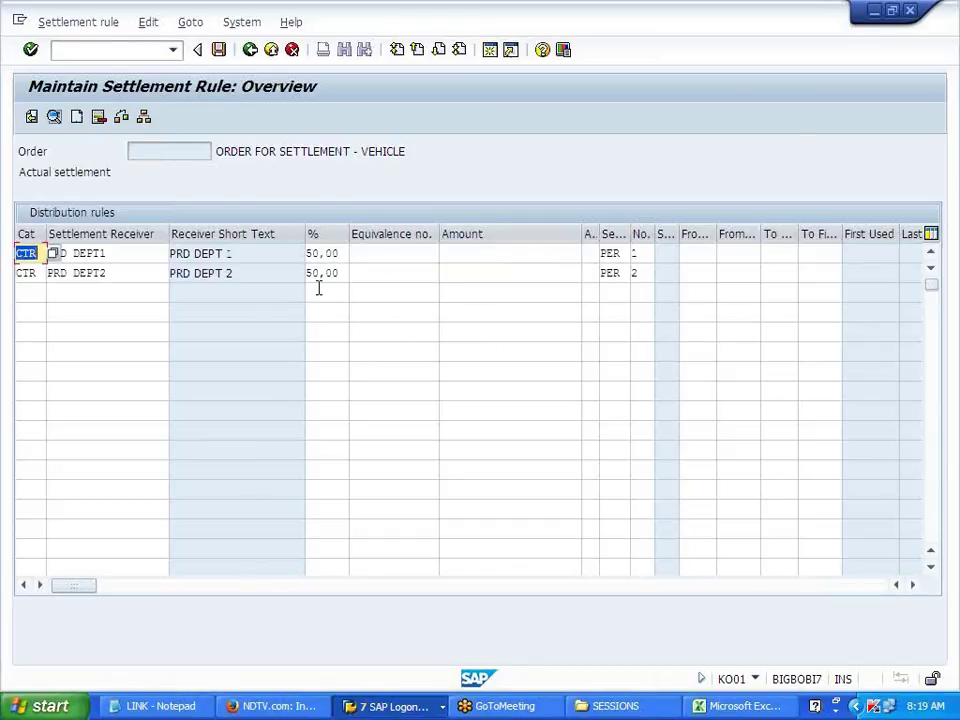
left_click(219, 51)
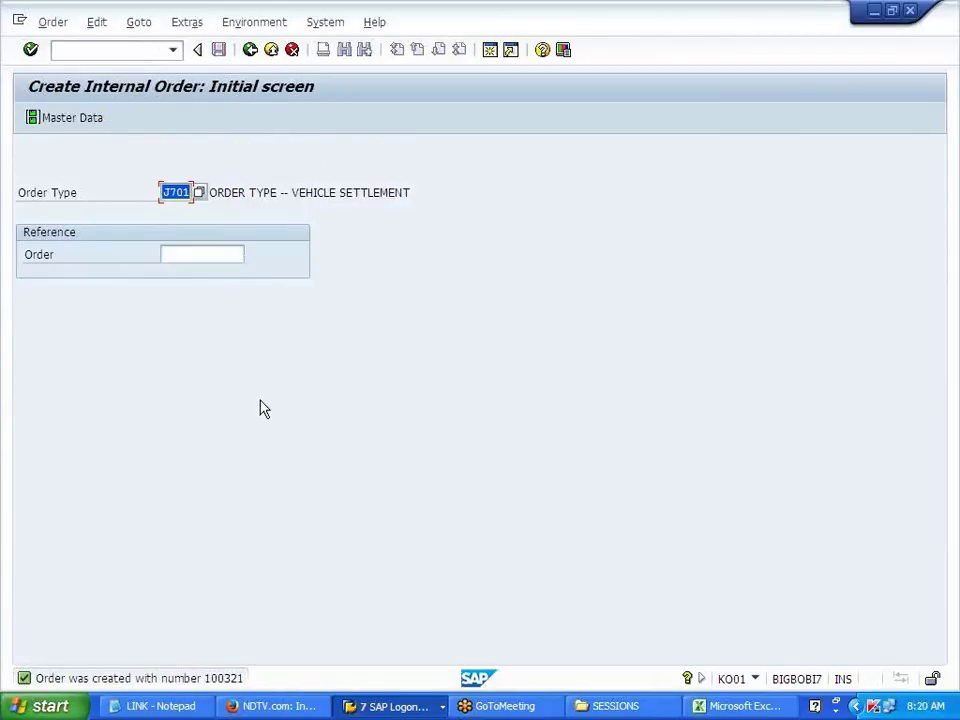
Step: Copy the new internal order's number from the details of the creation message and close the details
left_click(227, 671)
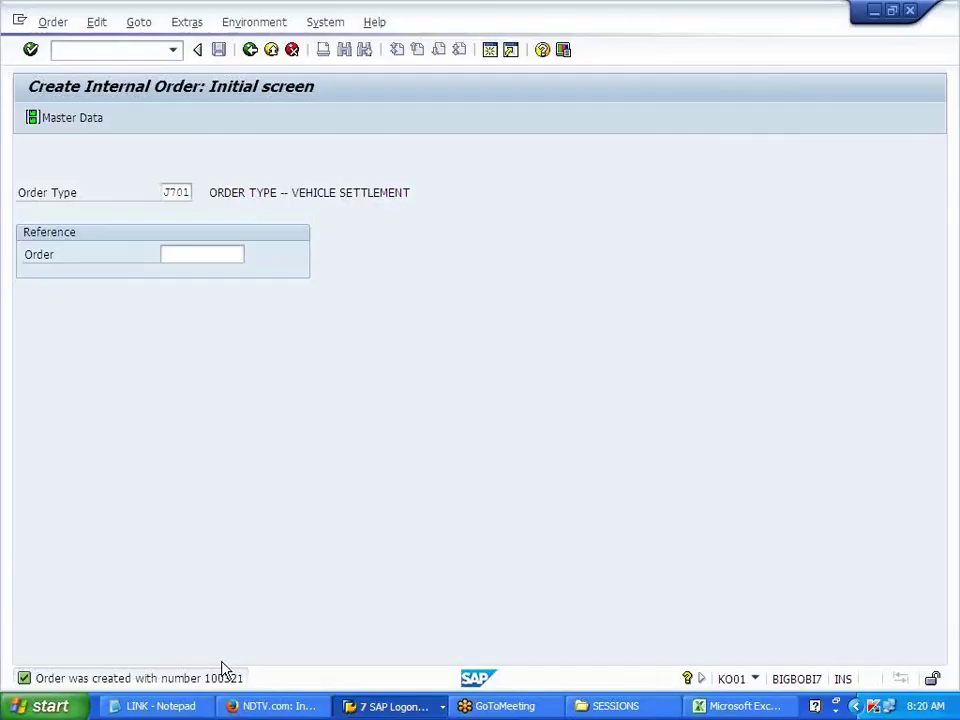
left_click_drag(294, 196, 362, 195)
right_click(338, 200)
left_click(369, 230)
left_click(317, 154)
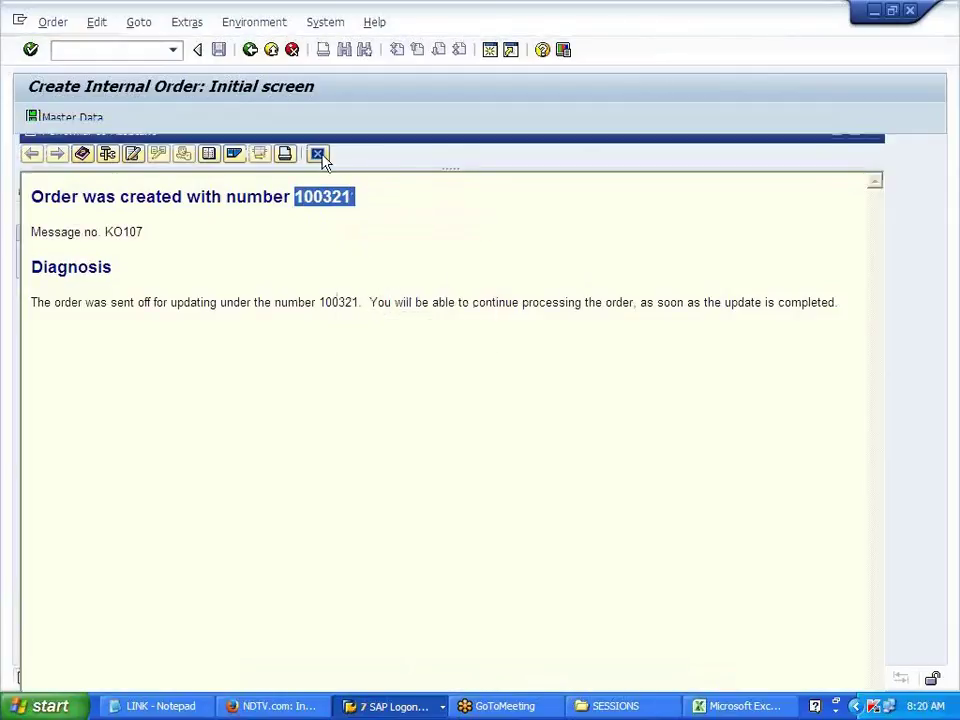
Step: Return to the FB50 document and paste the copied order number into the Order field of all four debit line items
key("alt+Tab")
key("ctrl+v")
left_click(551, 438)
key("ctrl+v")
left_click(552, 459)
key("ctrl+v")
left_click(559, 477)
key("ctrl+v")
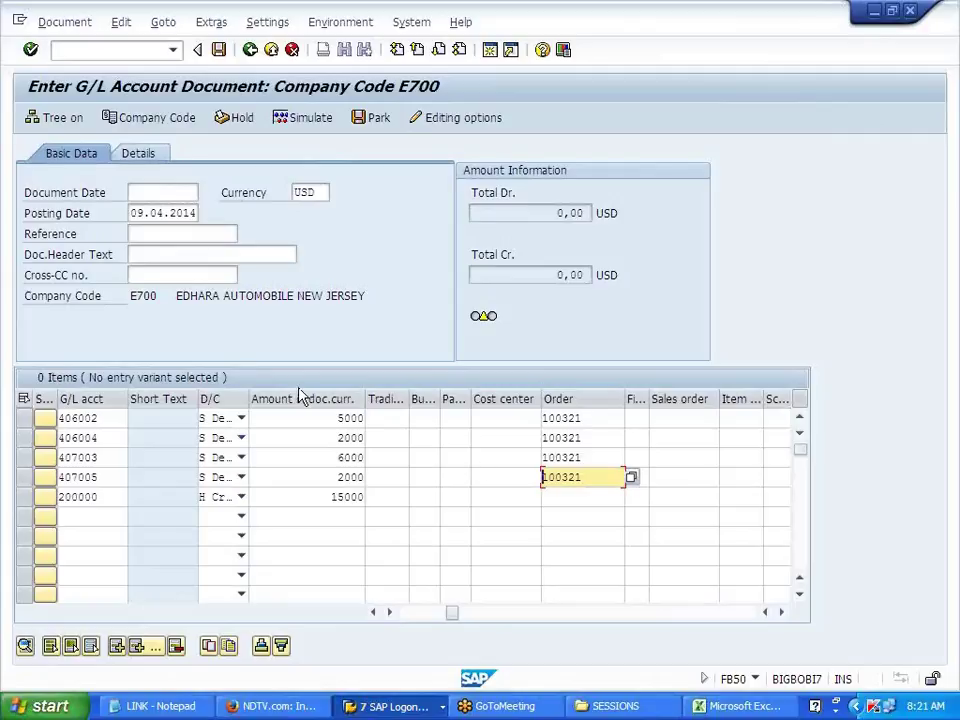
Step: Set both the document date and the posting date of the G/L document to 01012014
left_click(169, 192)
type("01012014")
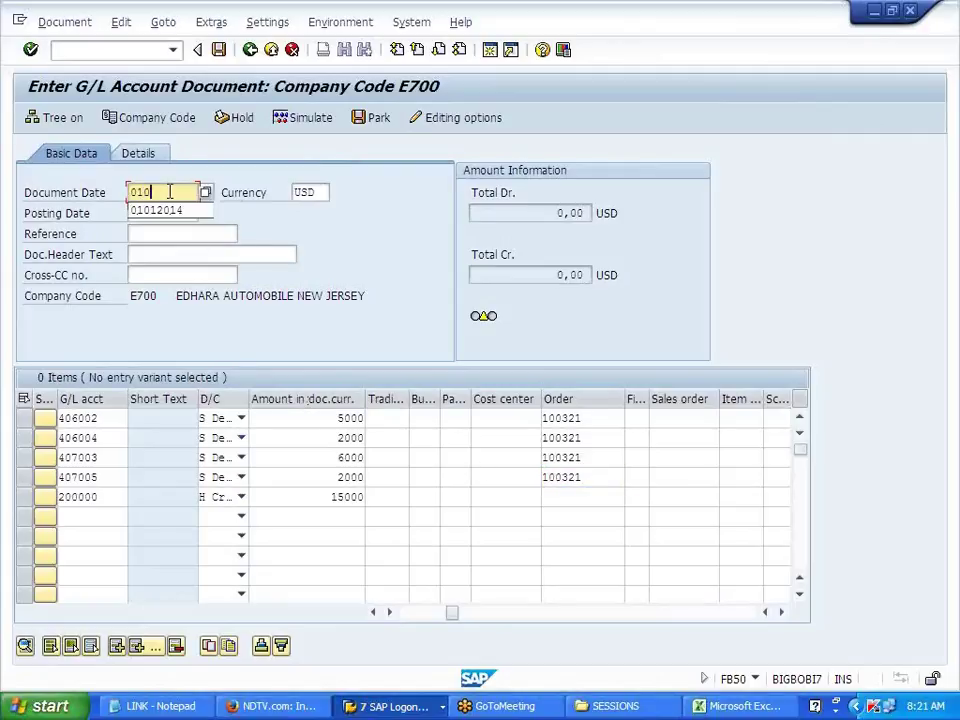
key("Tab")
key("Tab")
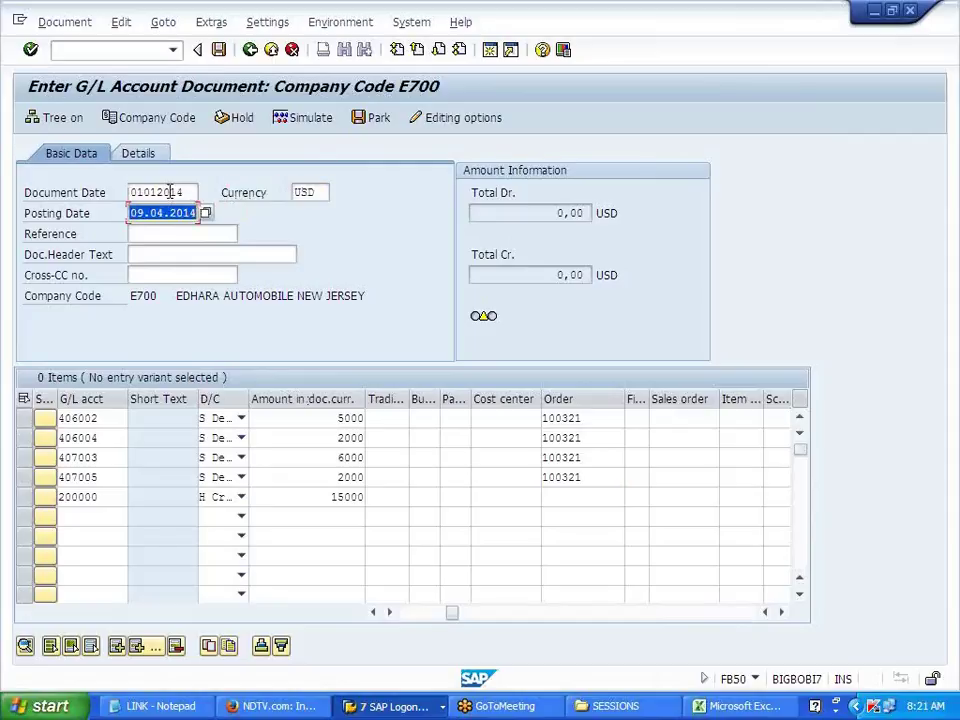
type("01012014")
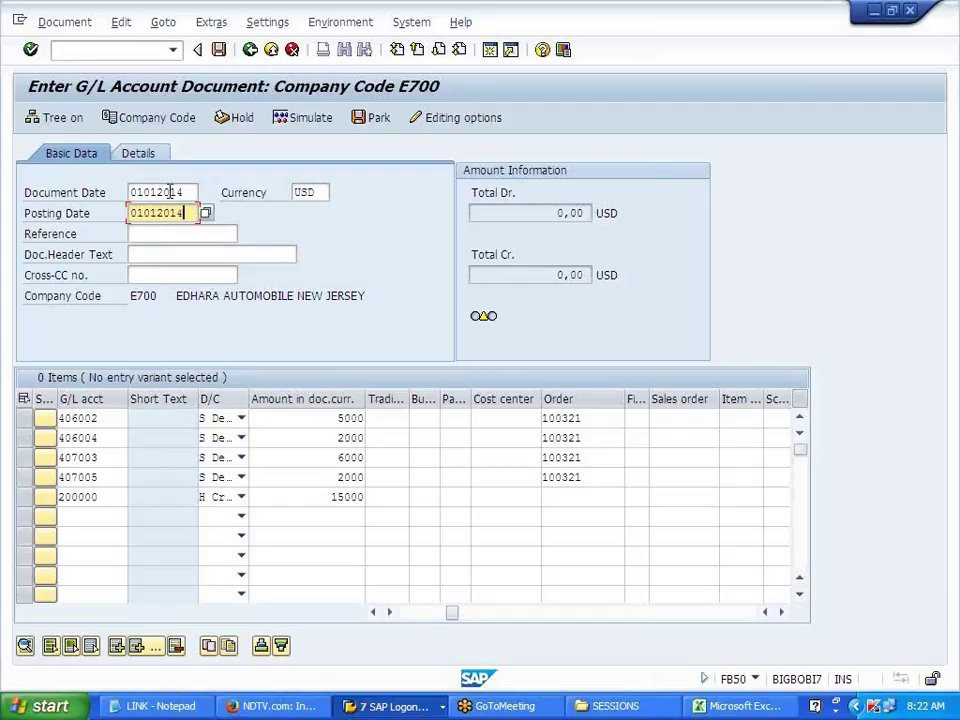
Step: Switch to the Excel workbook and enter 2500 in the diesel row under both PRD DEPT 1 and PRD DEPT 2
key("alt+Tab")
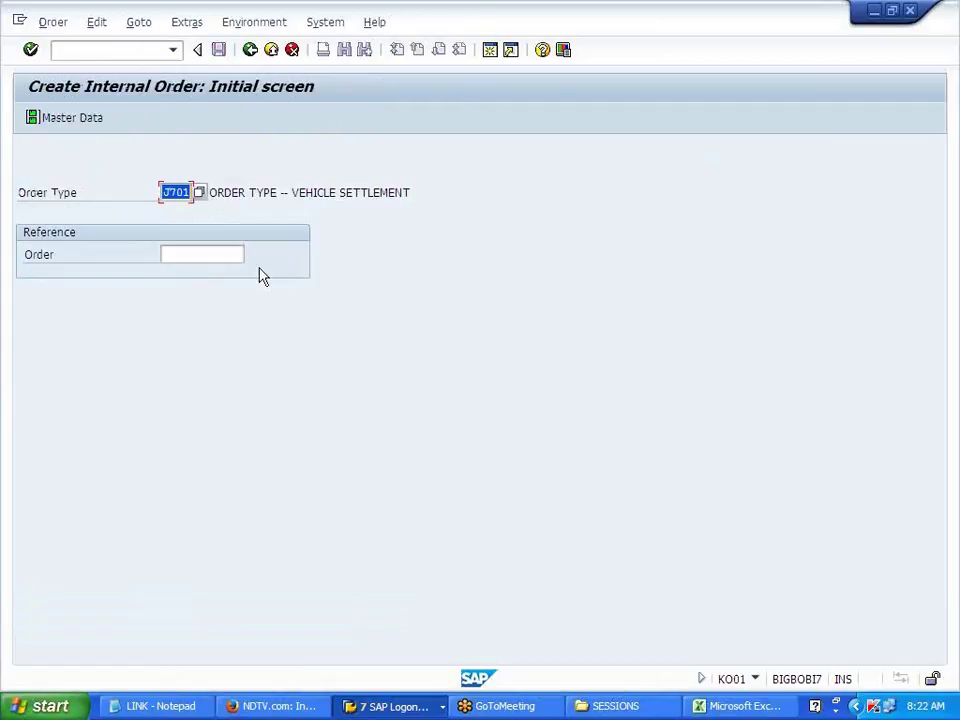
left_click(744, 706)
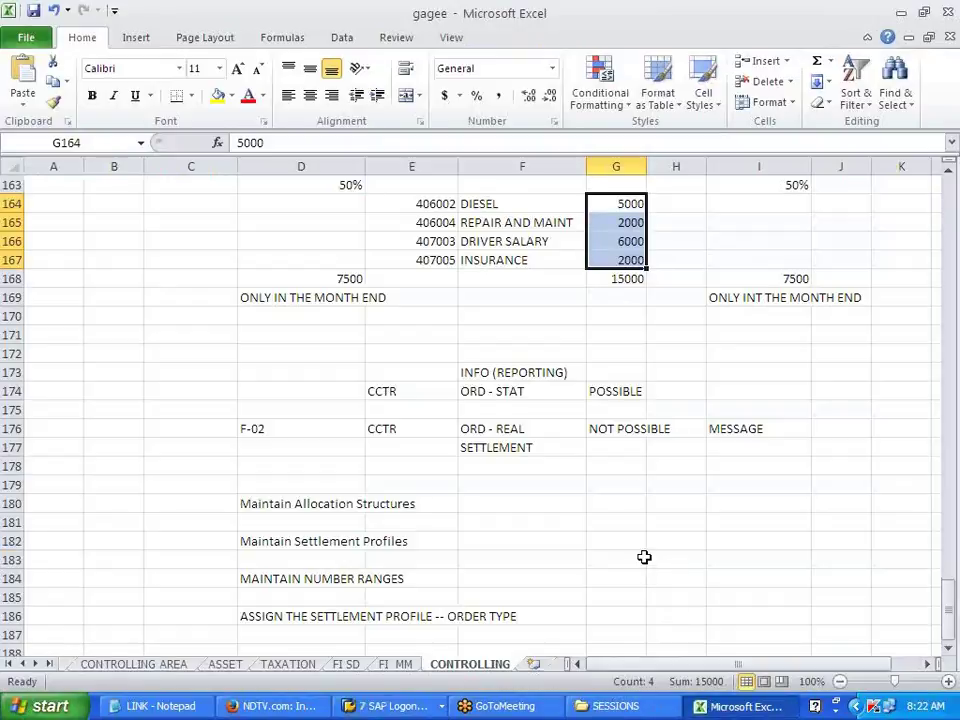
left_click(638, 557)
scroll(626, 450, "up", 1)
scroll(626, 450, "up", 1)
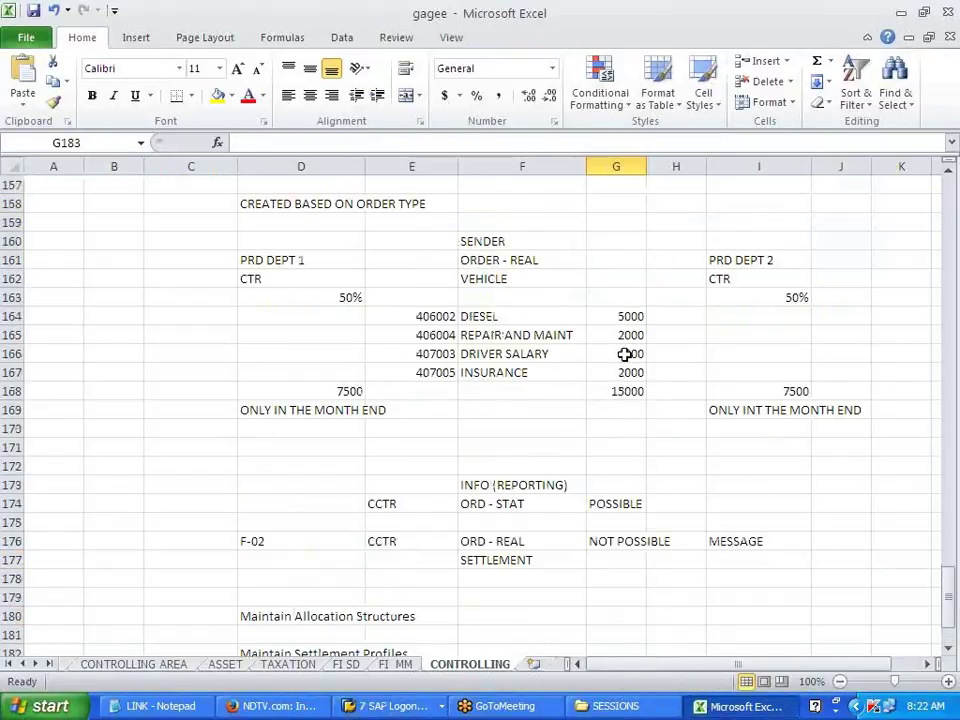
left_click(628, 316)
left_click(313, 318)
type("2500")
key("Tab")
key("Tab")
key("Tab")
key("Tab")
key("Tab")
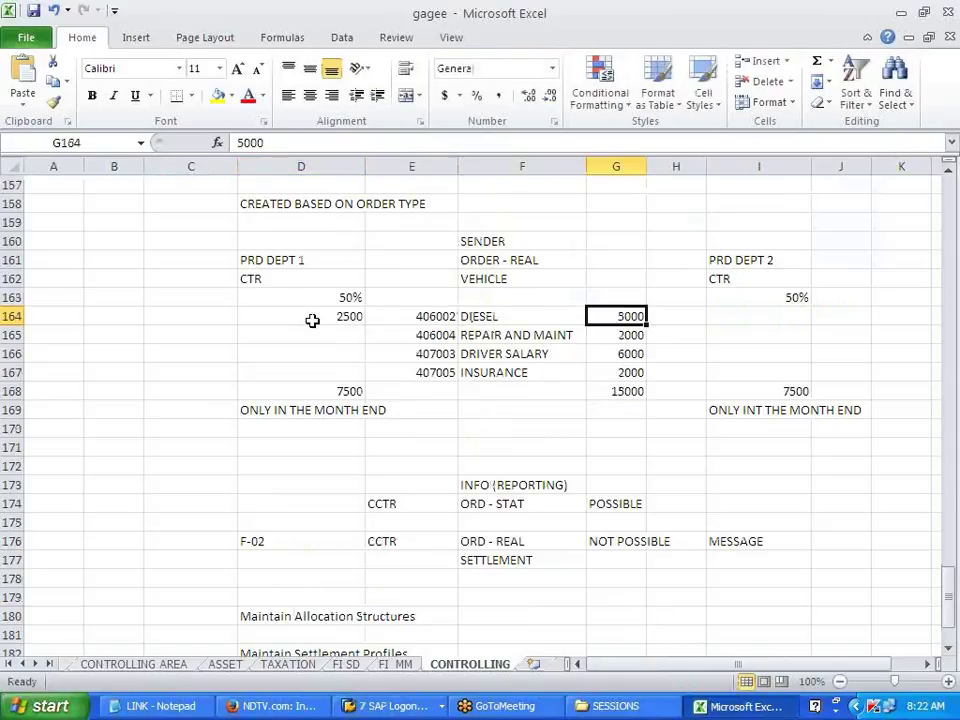
type("2500")
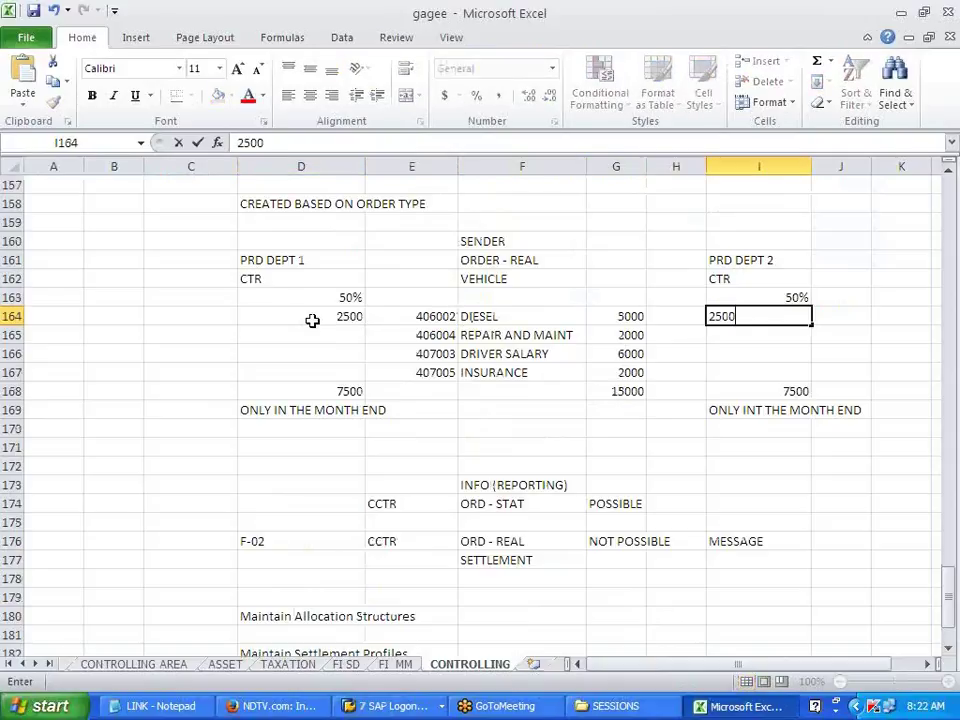
key("Return")
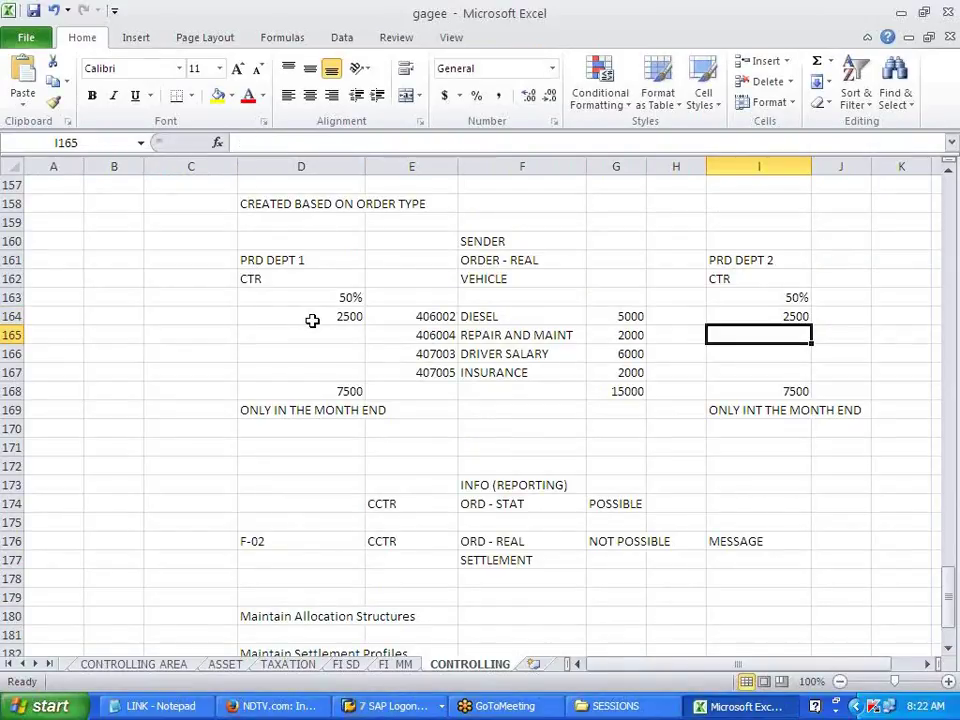
Step: Delete the 2500 amounts from the diesel row under both production departments
key("Left")
key("Left")
key("Left")
key("Left")
key("Left")
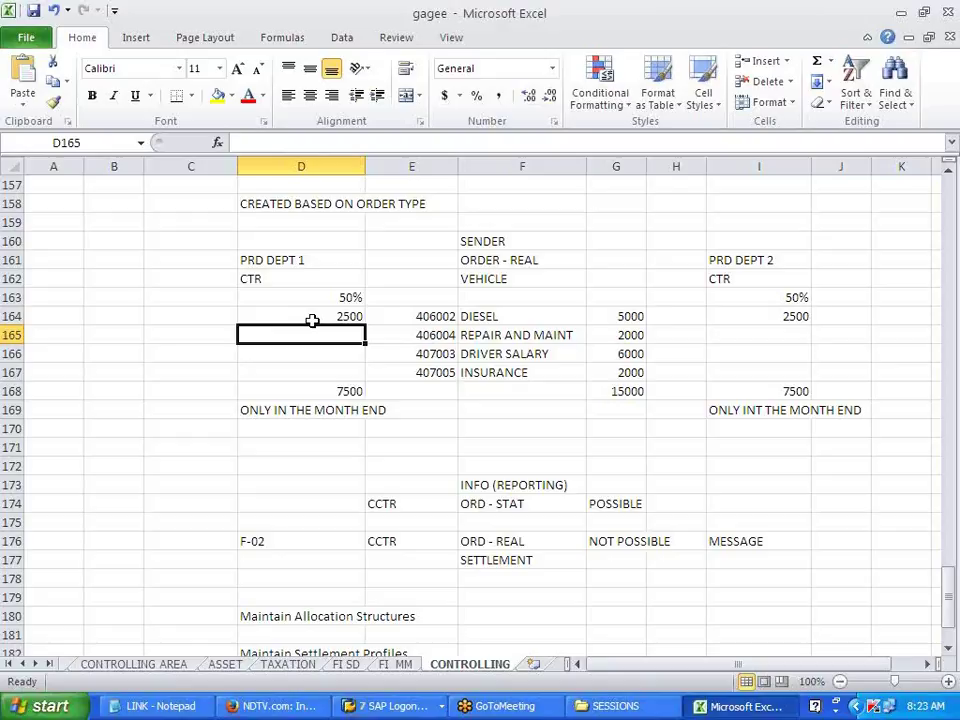
left_click(312, 320)
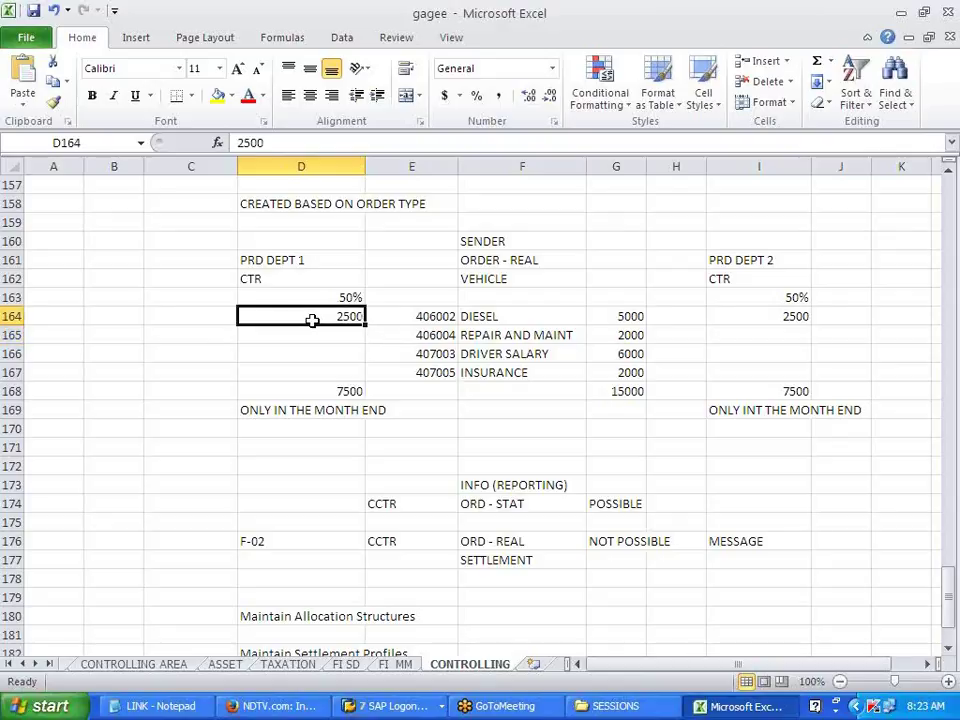
key("Delete")
key("Right")
key("Right")
key("Right")
key("Right")
key("Right")
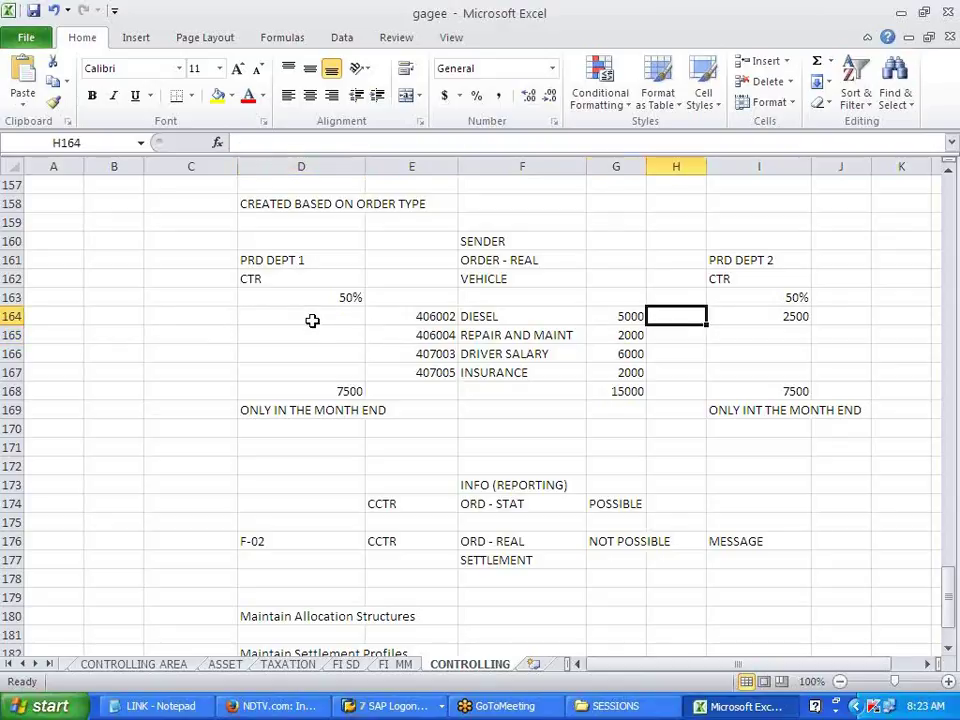
key("Delete")
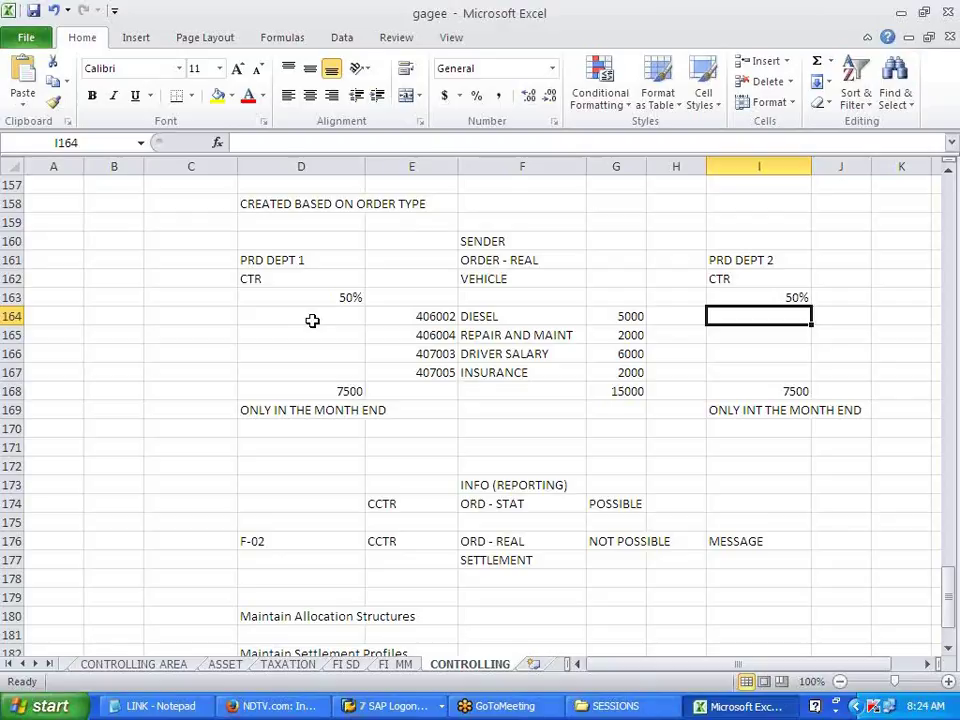
Step: Return to the FB50 document and validate its dates and line items
key("alt+Tab")
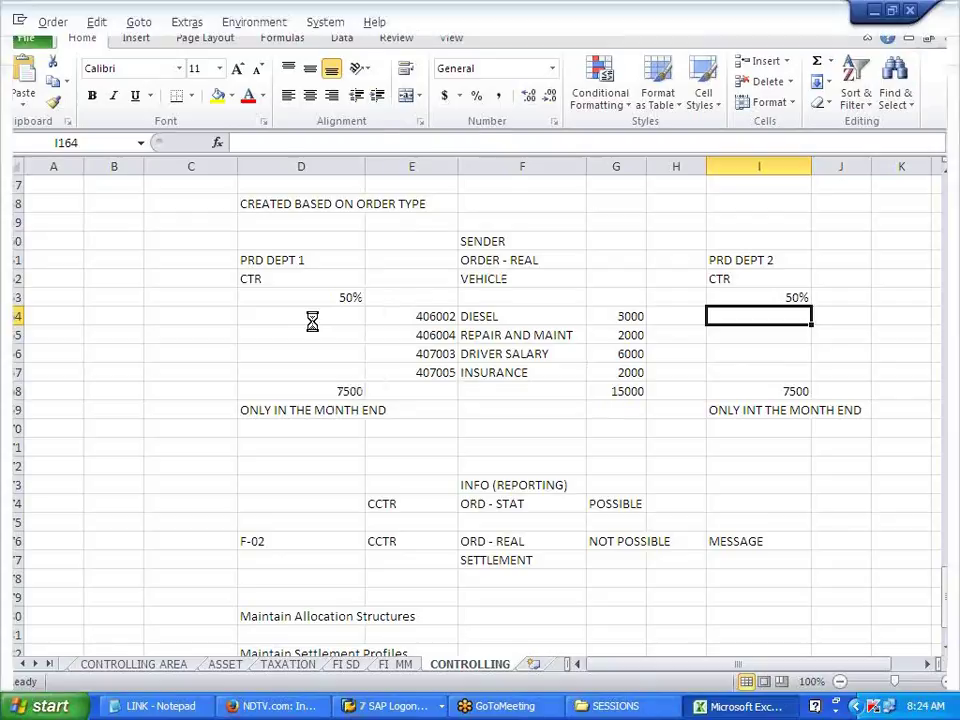
key("alt+Tab")
key("alt+Tab")
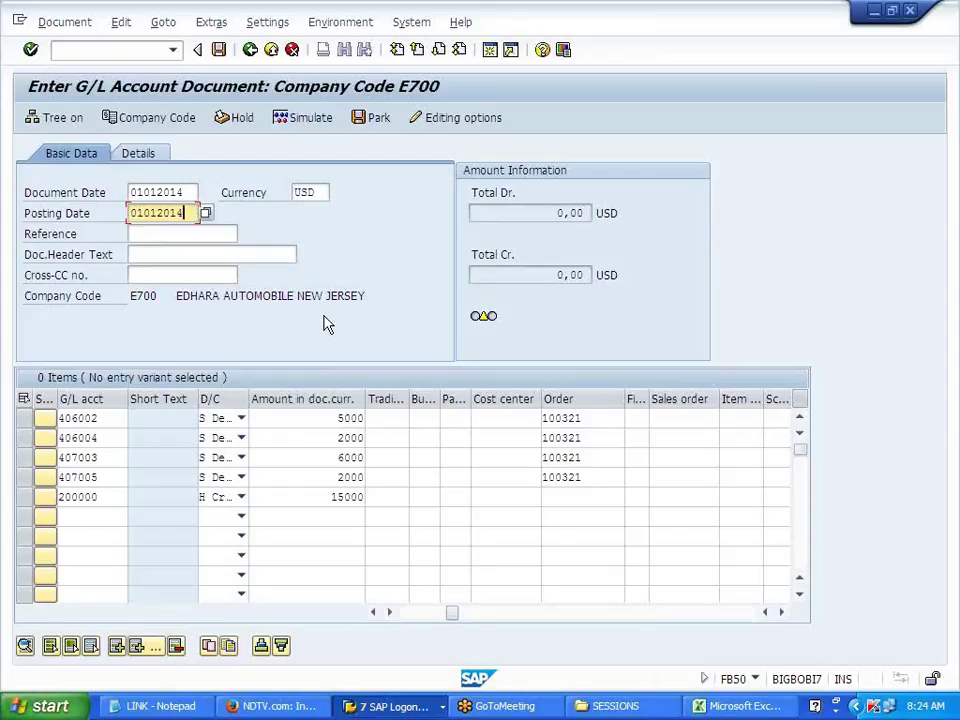
key("Return")
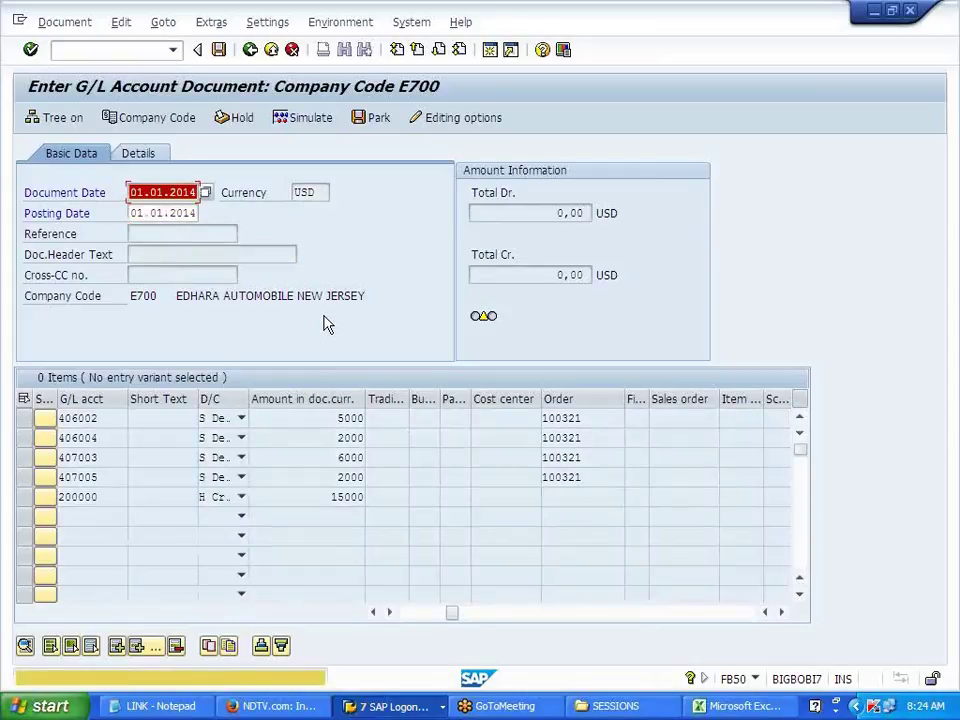
key("Return")
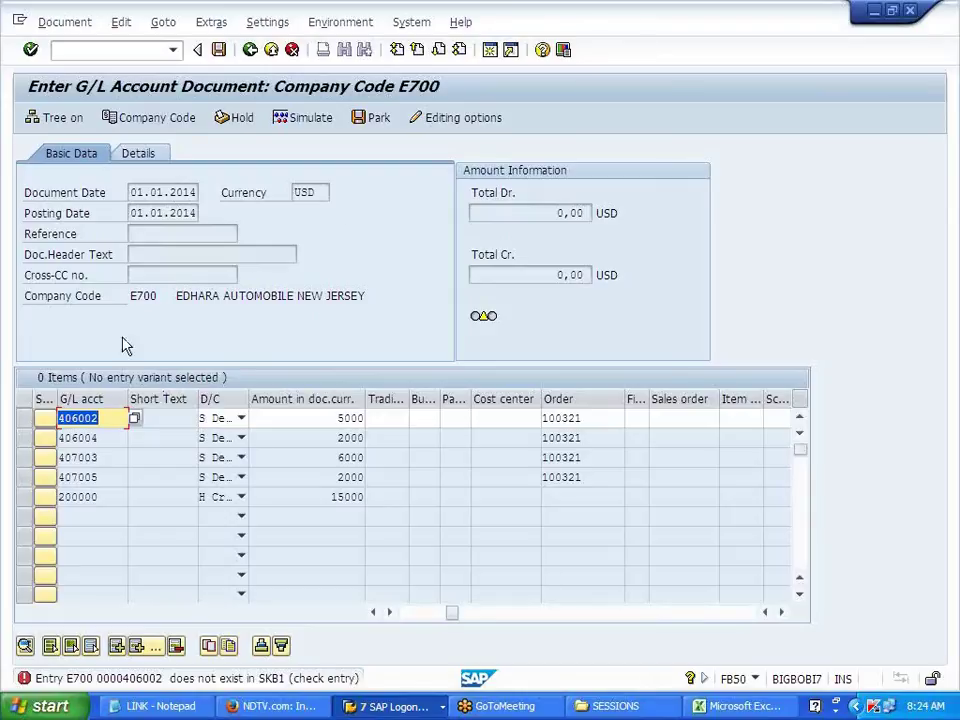
Step: Change the company code of the G/L document to J700
left_click(118, 308)
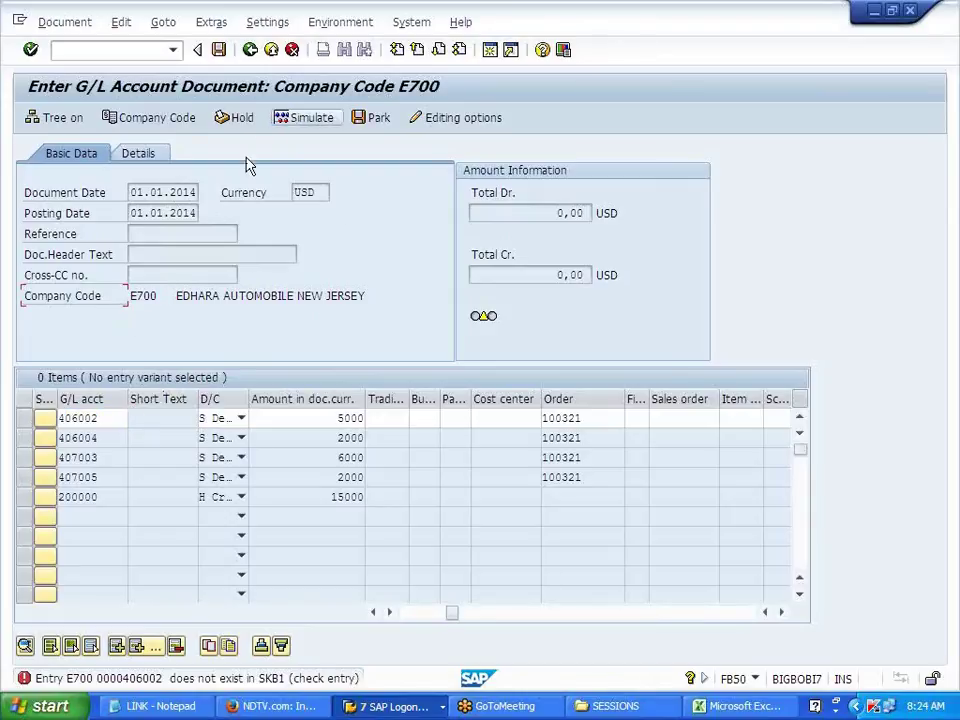
left_click(165, 118)
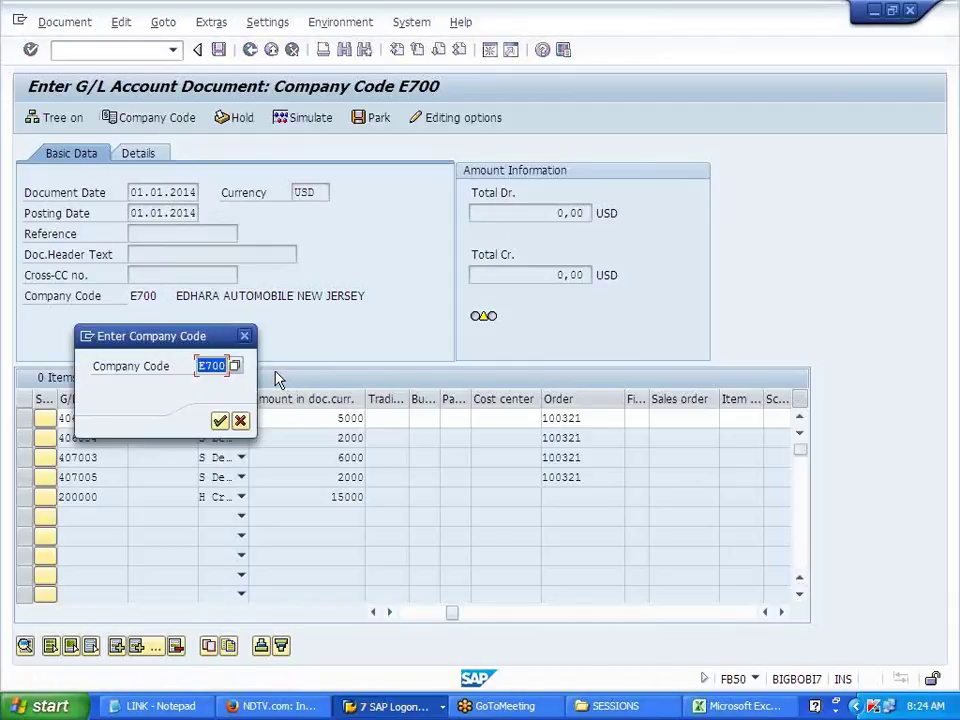
type("J700")
key("Return")
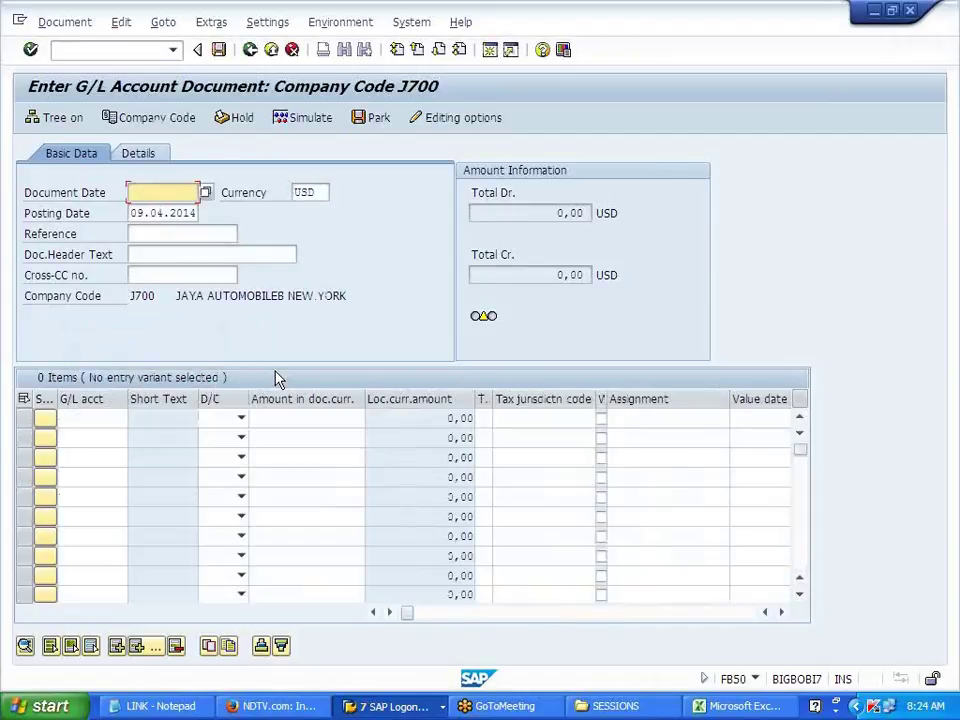
Step: Set the document date and posting date of the J700 document to 01012014
key("space")
left_click(176, 212)
key("Tab")
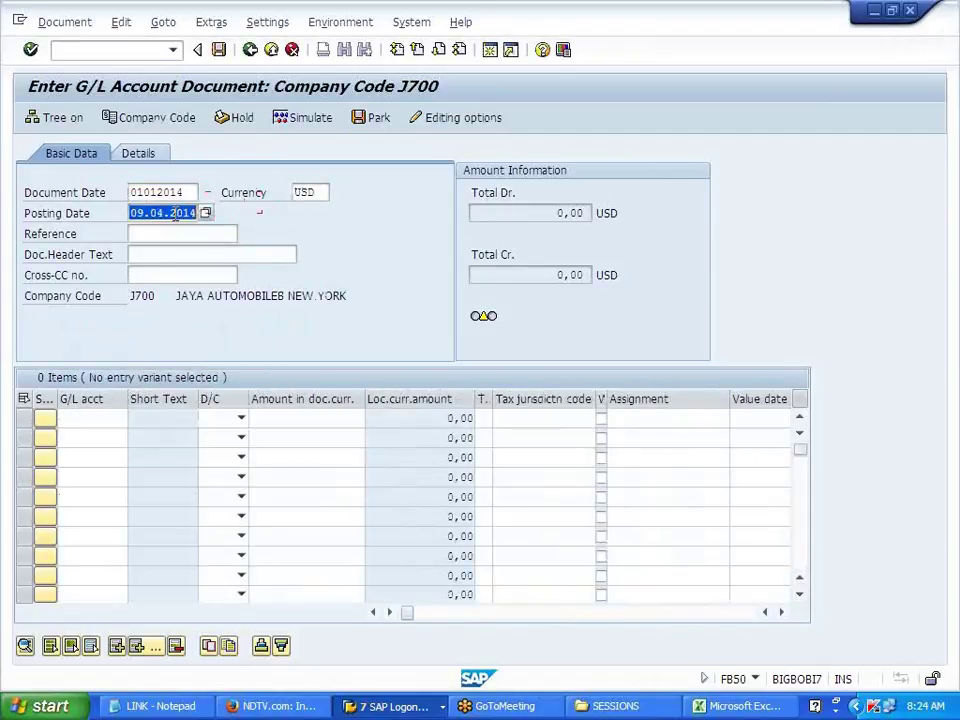
left_click(172, 232)
Step: Copy the four vehicle expense account codes from the Excel sheet into the G/L account column of the FB50 line items
key("alt+Tab")
key("alt+Tab")
key("alt+Tab")
left_click_drag(444, 317, 433, 373)
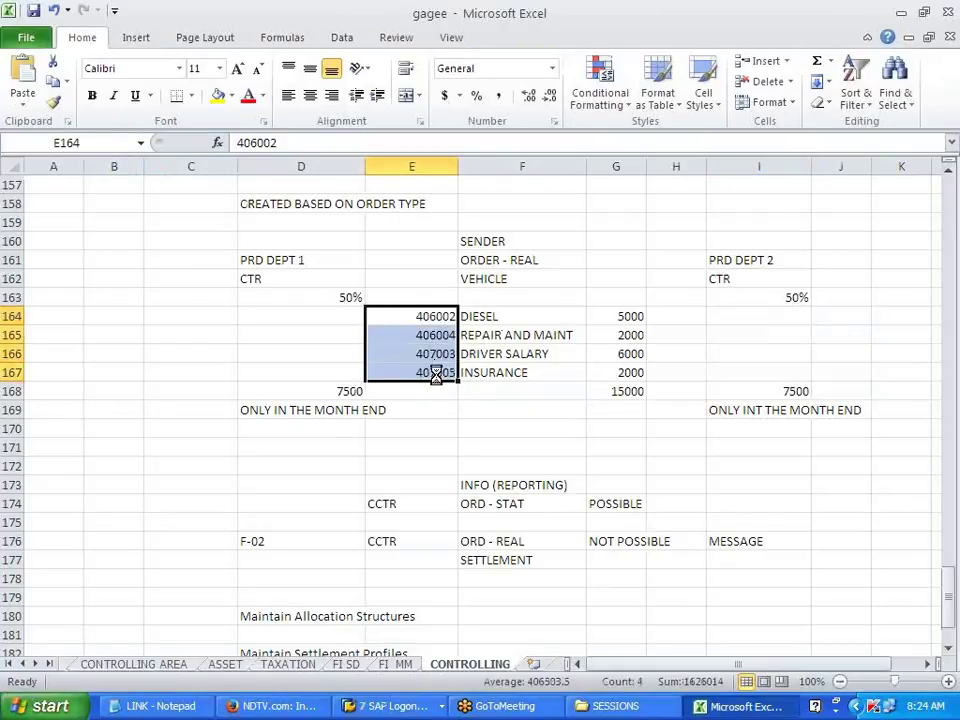
key("ctrl+c")
key("alt+Tab")
key("alt+Tab")
key("alt+Tab")
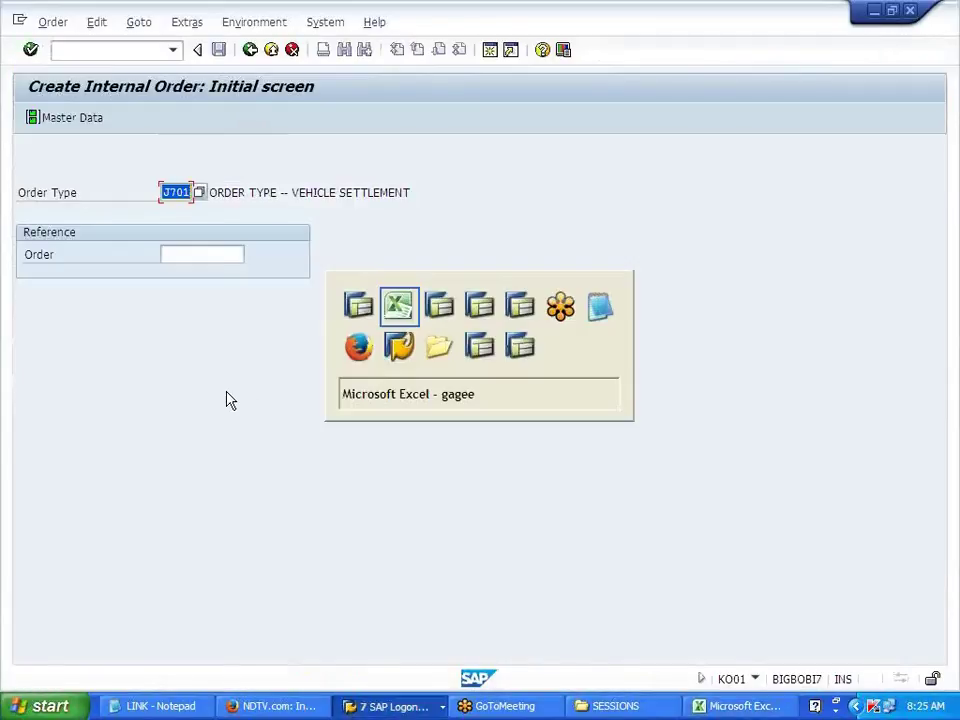
left_click(116, 427)
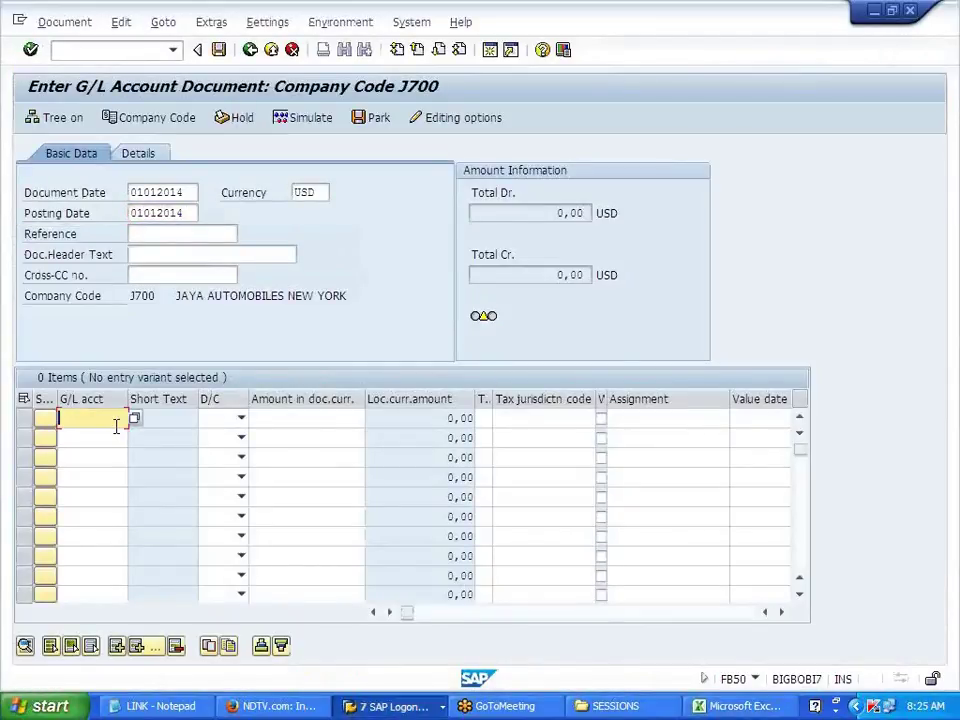
key("ctrl+v")
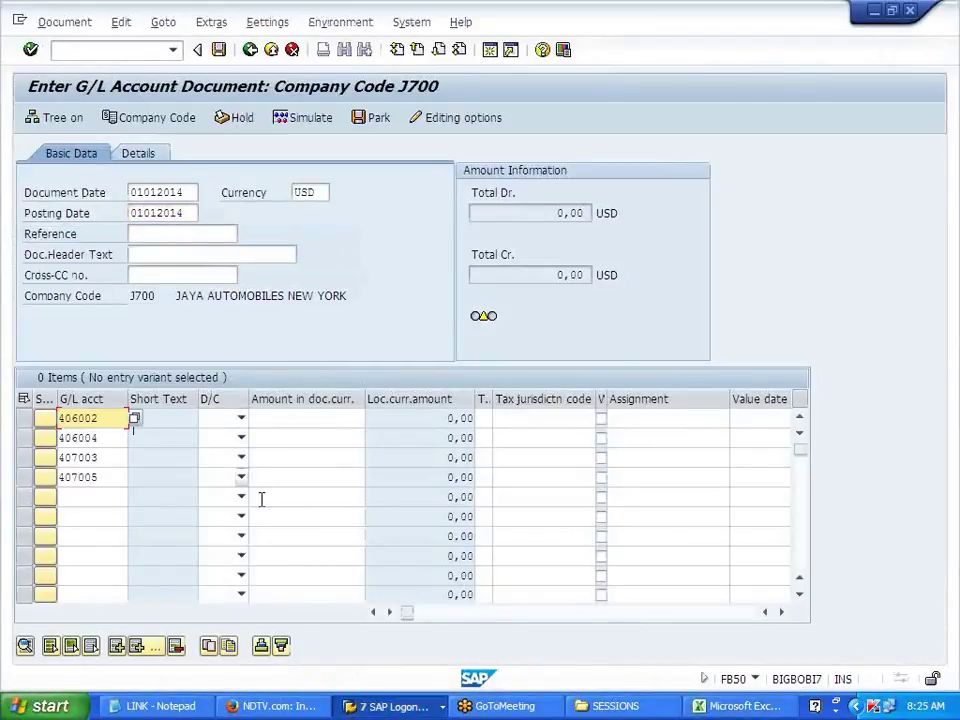
Step: Copy the four expense amounts from the Excel sheet into the document currency amount column of the FB50 line items
left_click(742, 706)
left_click_drag(610, 317, 602, 373)
key("ctrl+c")
key("alt+Tab")
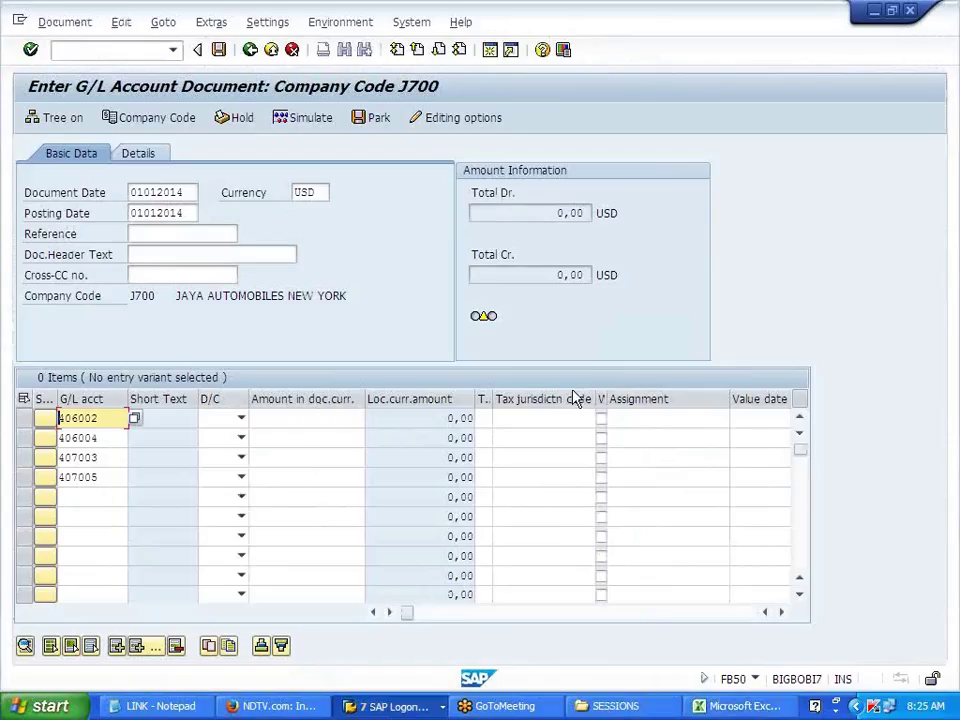
left_click(275, 417)
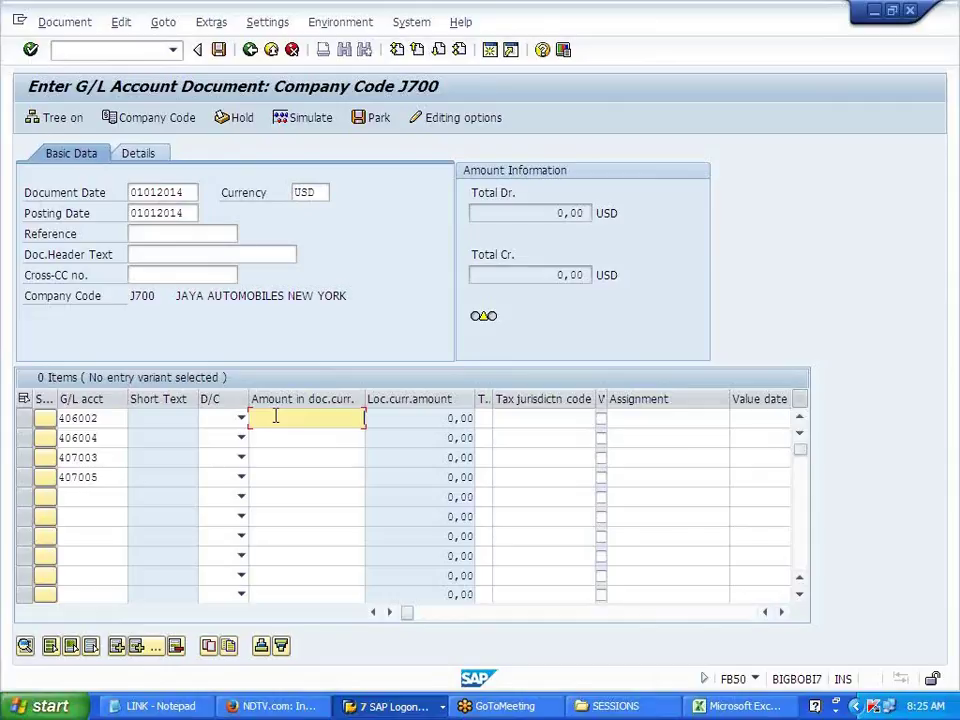
key("ctrl+v")
Step: Add a fifth line item for G/L account 200000 with an amount of 15000
left_click(125, 496)
type("200000")
key("Tab")
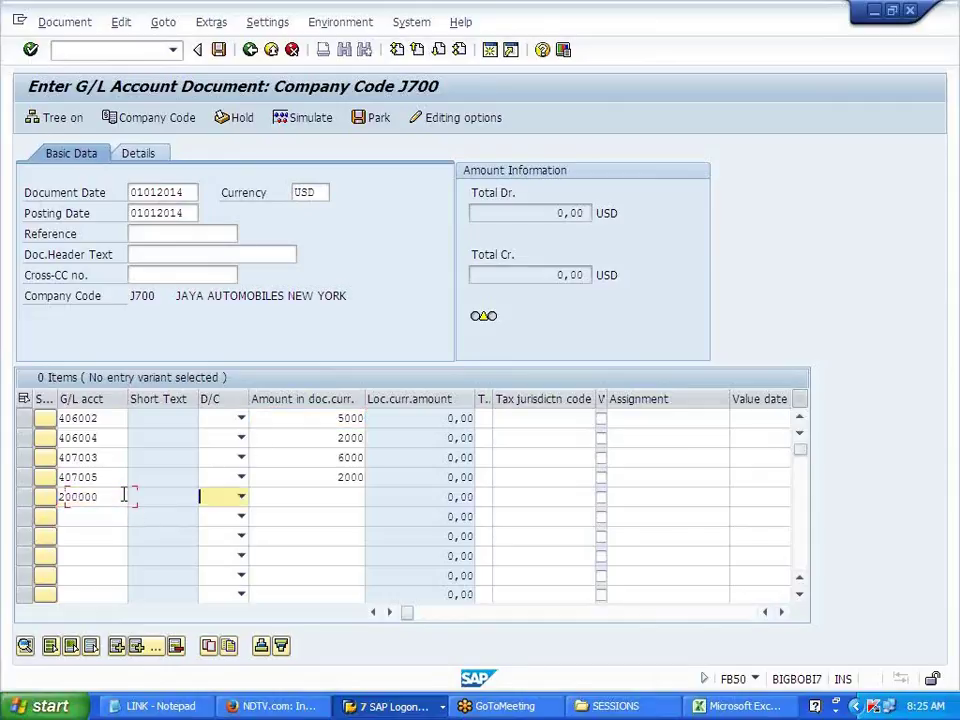
key("Tab")
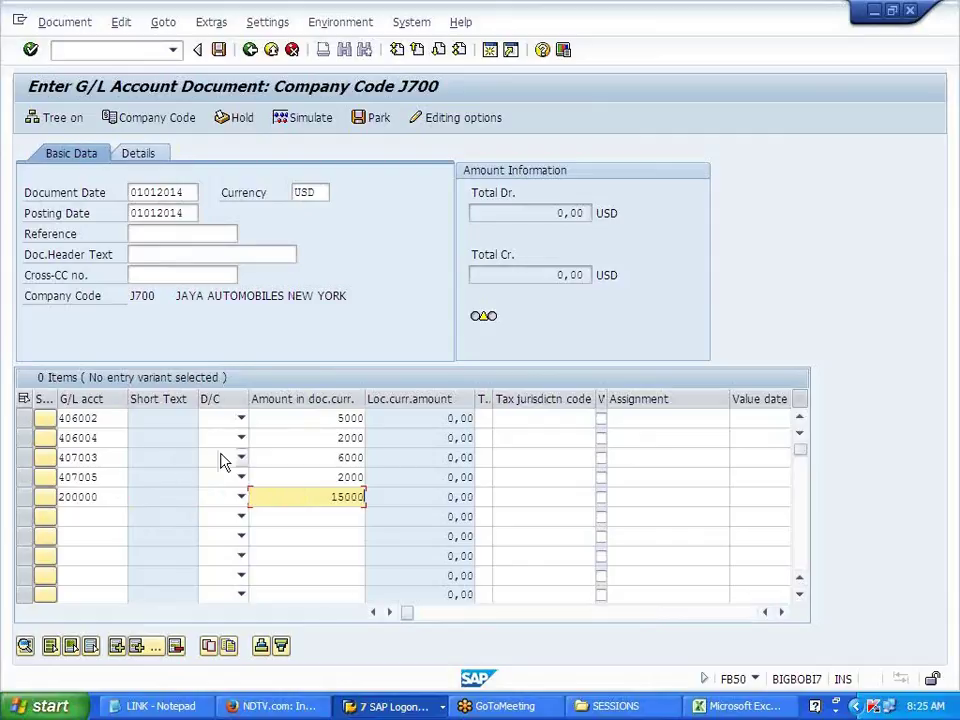
Step: Mark the four expense line items as debit and the 200000 line item as credit
left_click(241, 418)
left_click(220, 452)
left_click(241, 438)
left_click(218, 470)
left_click(241, 457)
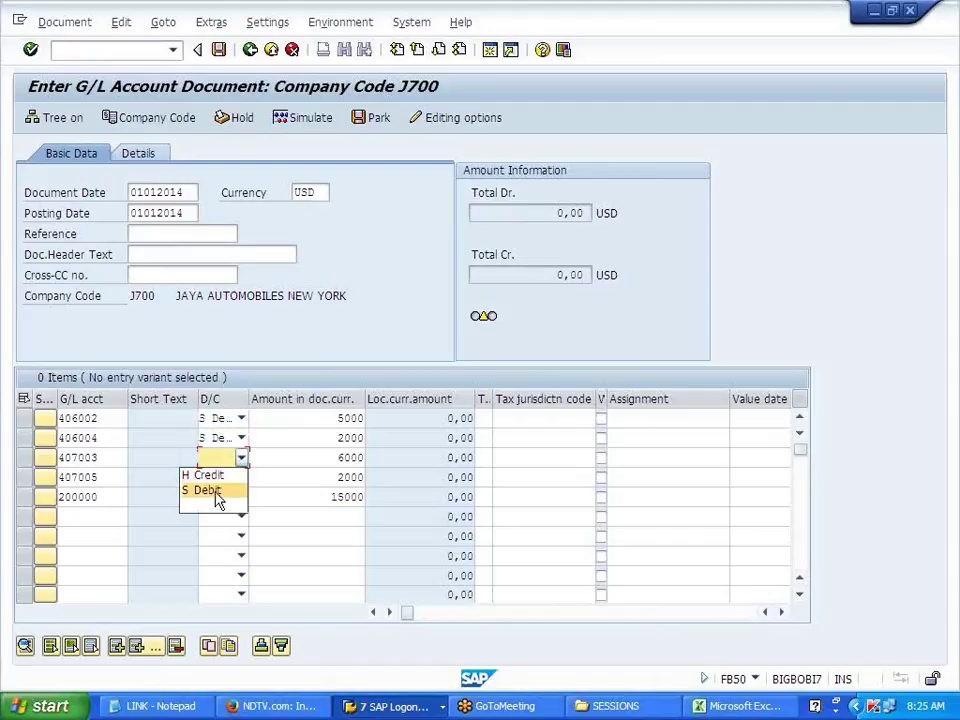
left_click(214, 490)
left_click(241, 477)
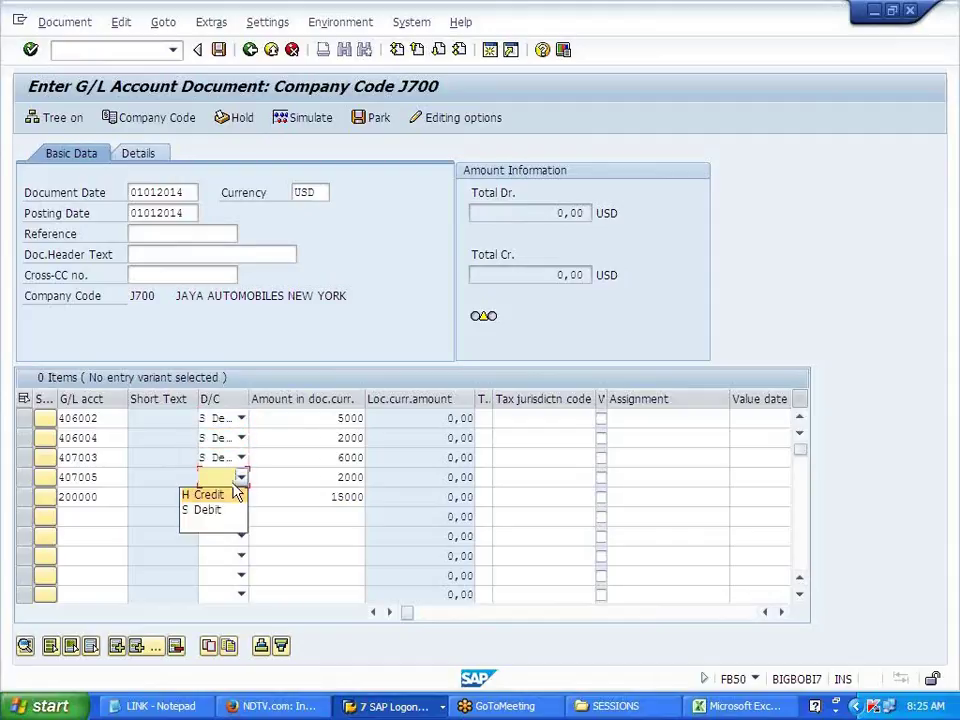
left_click(218, 512)
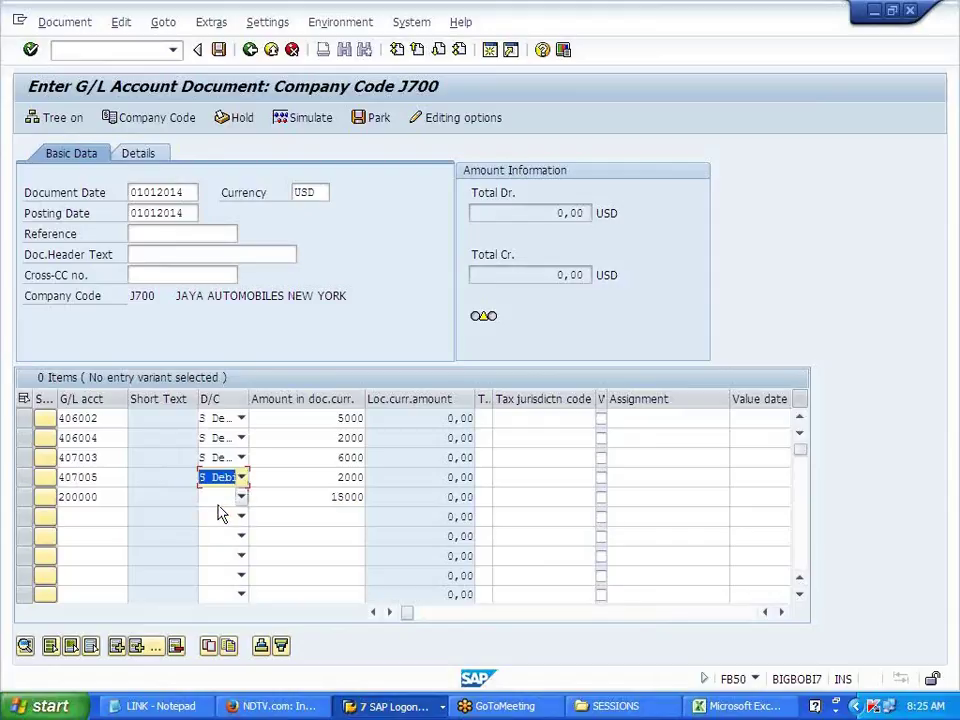
left_click(240, 497)
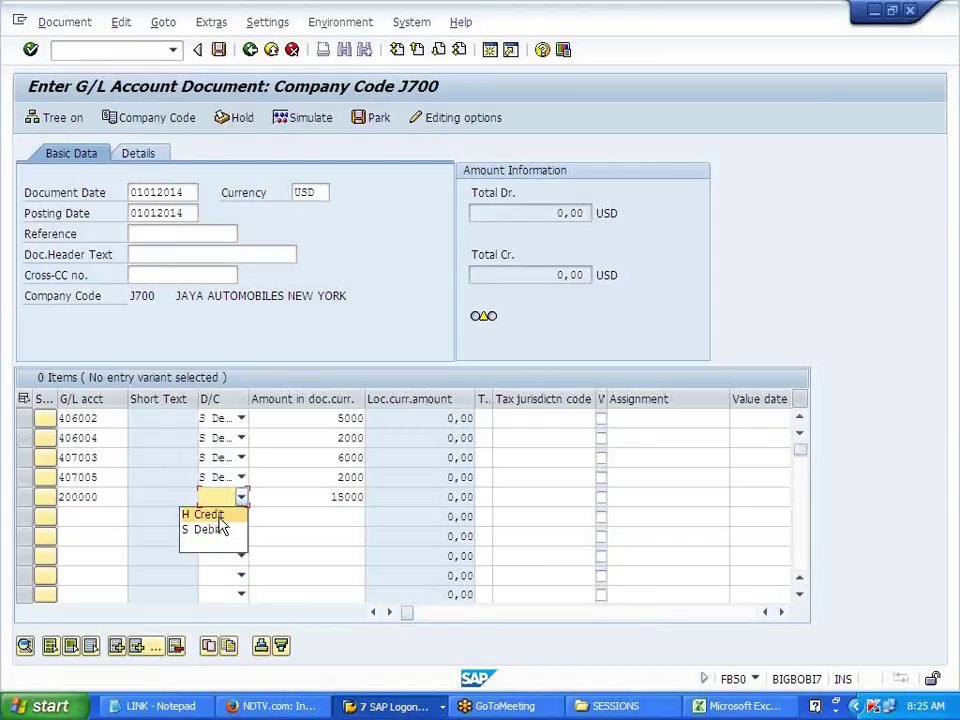
left_click(208, 514)
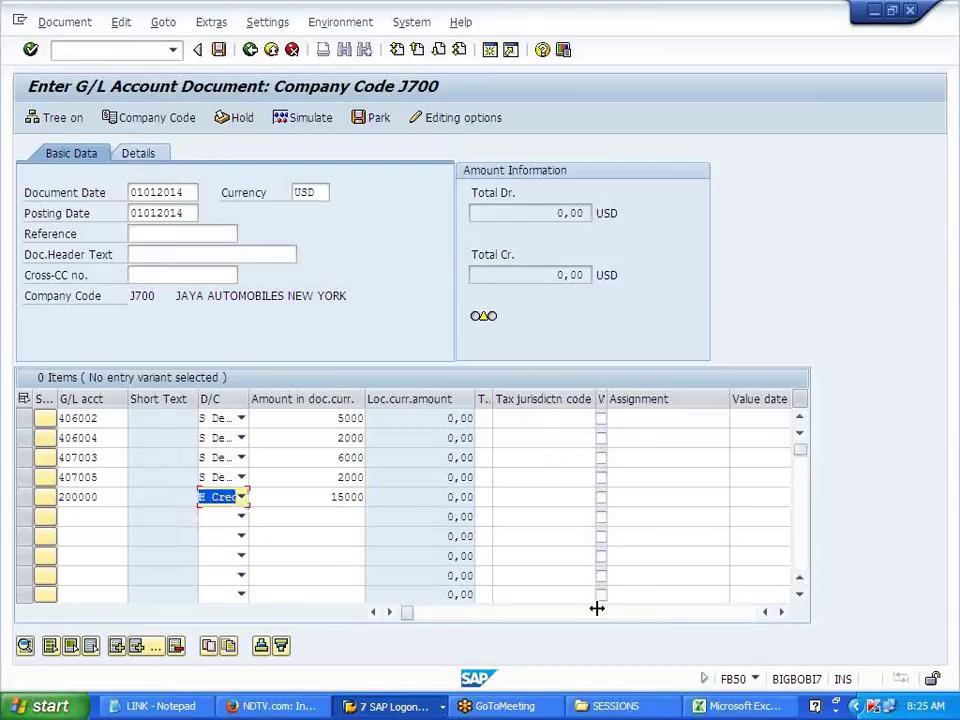
Step: Enter the vehicle internal order's number in the Order field of all four debit line items
left_click_drag(411, 617, 447, 617)
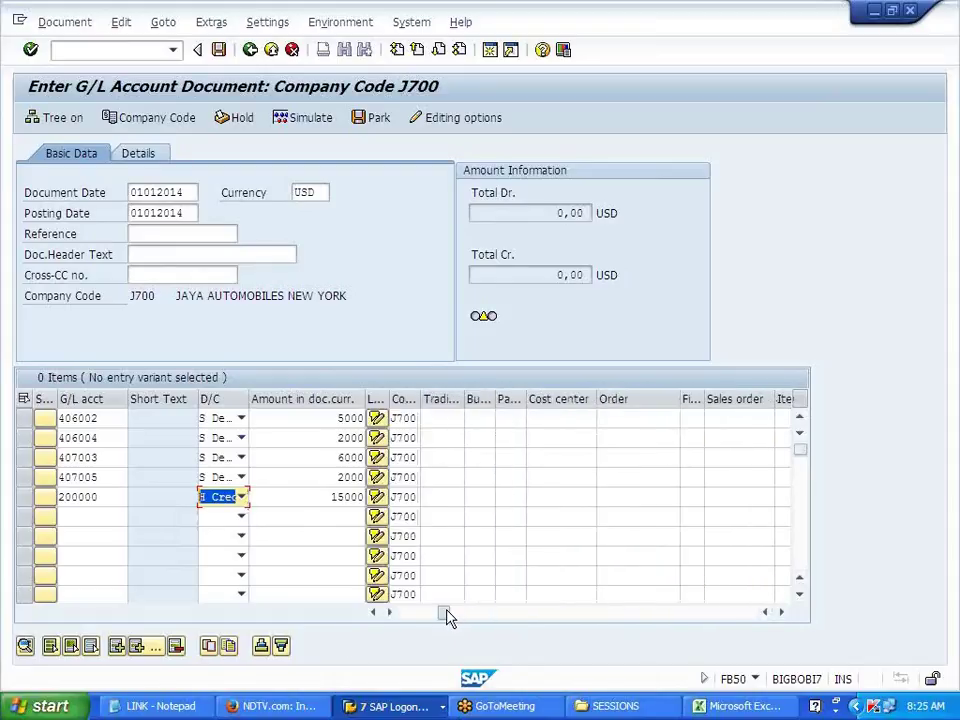
left_click(620, 421)
left_click(612, 436)
left_click(612, 437)
left_click(619, 455)
left_click(619, 457)
left_click(622, 475)
left_click(617, 477)
left_click(621, 496)
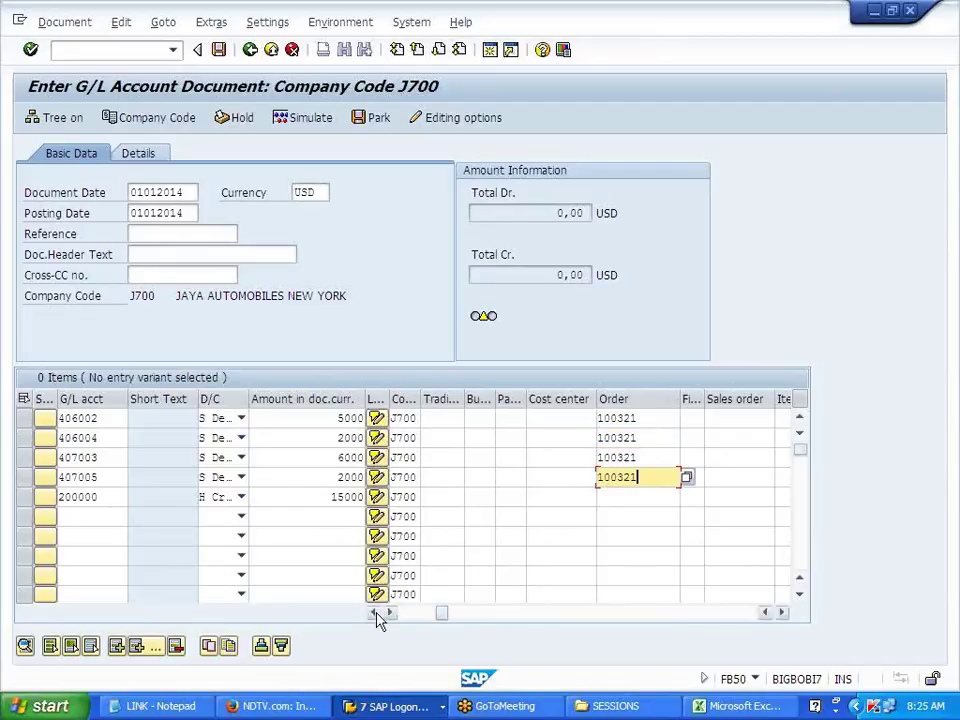
Step: Set the value date of the 200000 credit line to the posting date 01012014 and validate the FB50 entries
left_click_drag(444, 614, 392, 620)
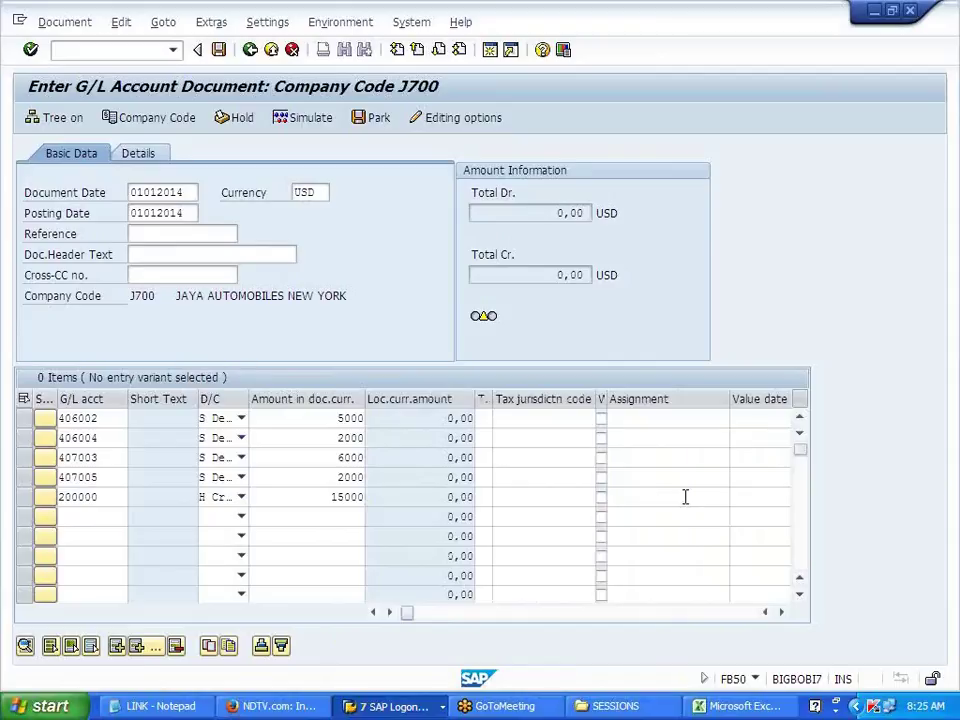
left_click(744, 498)
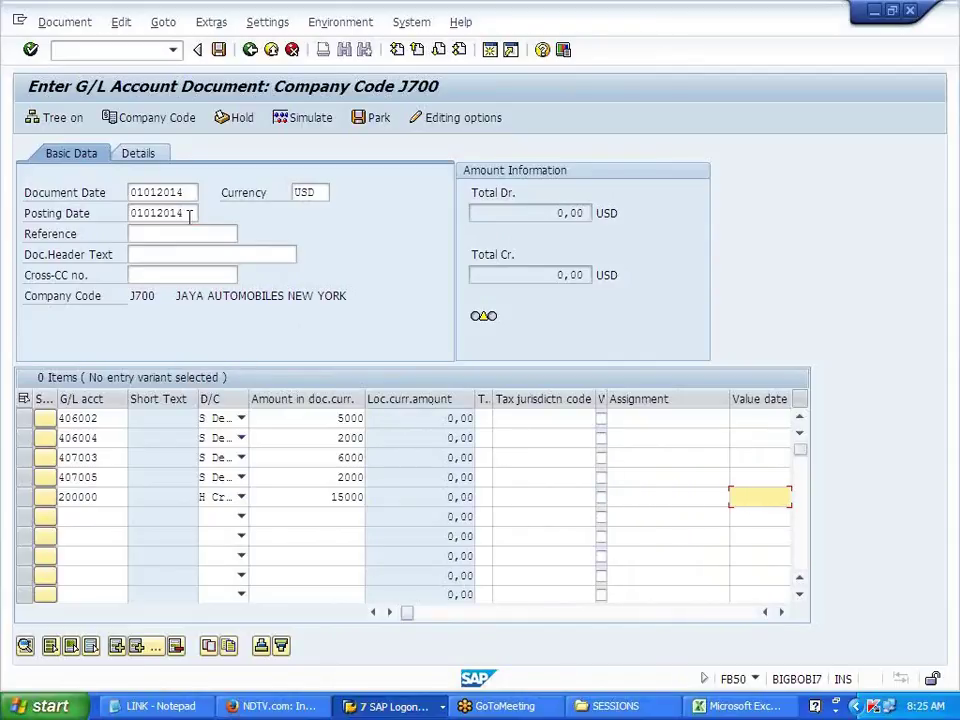
double_click(189, 213)
key("ctrl+c")
left_click(750, 496)
key("ctrl+v")
key("Return")
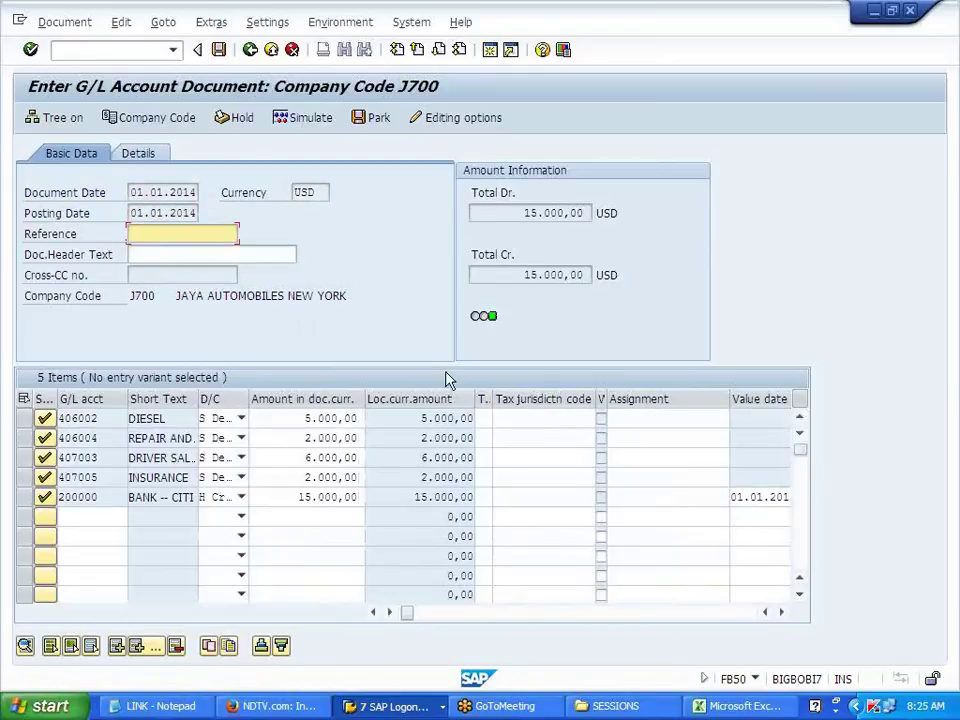
Step: Simulate and post the G/L document, and return to the SAP Easy Access menu
left_click(303, 119)
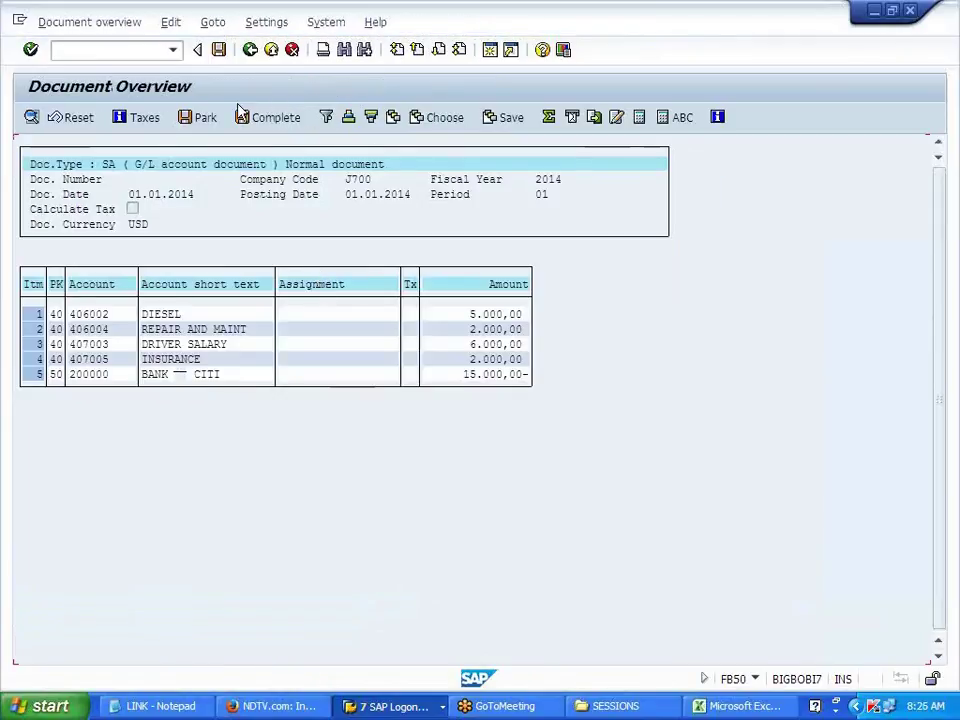
left_click(218, 50)
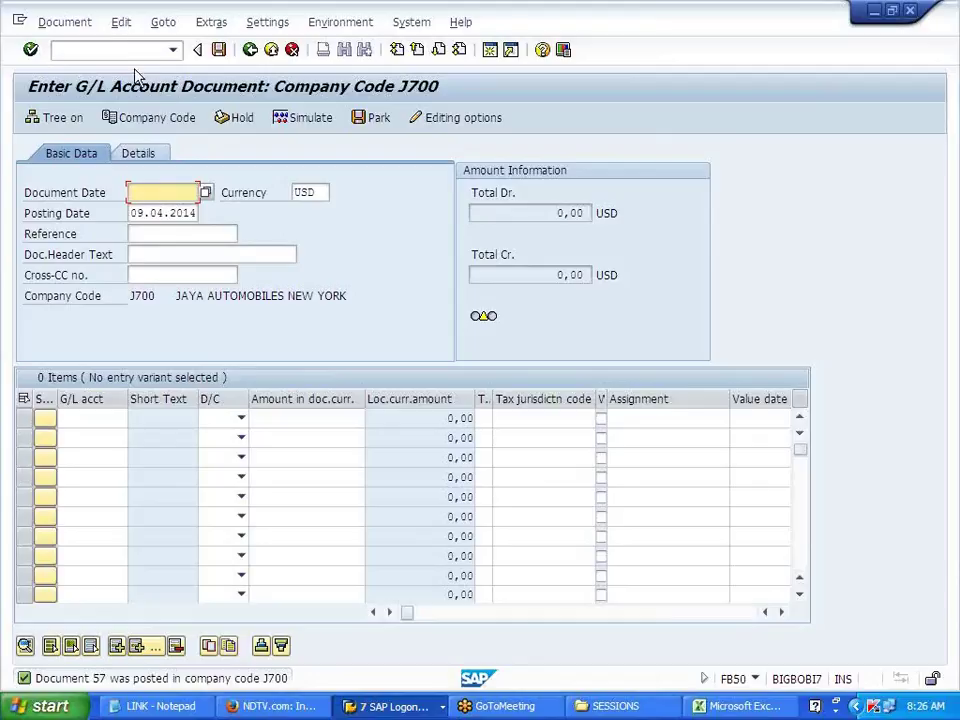
left_click(122, 46)
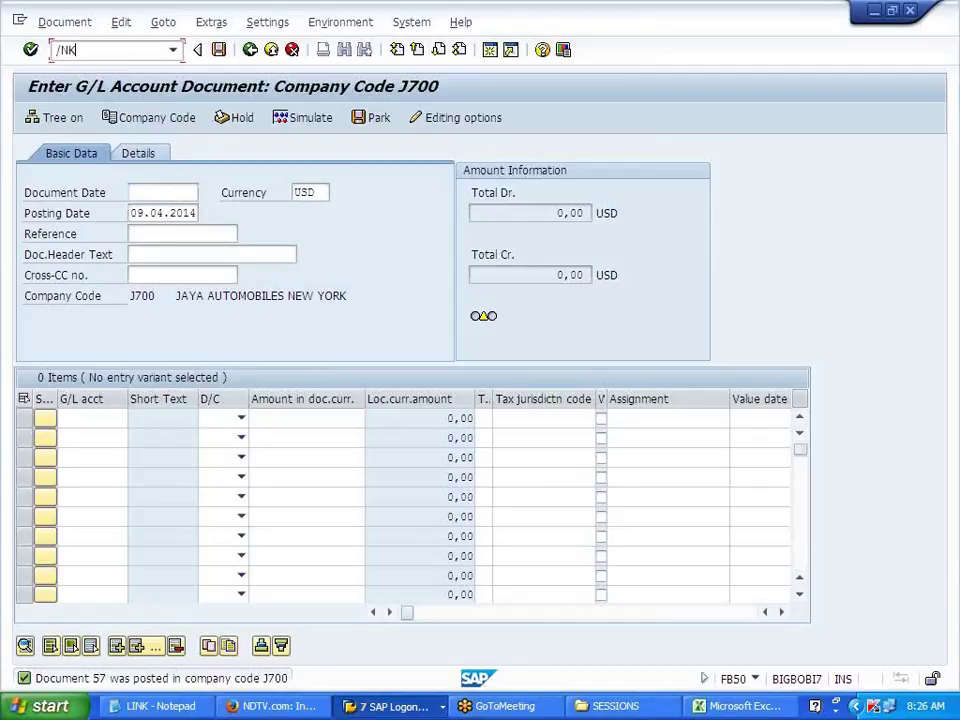
key("Return")
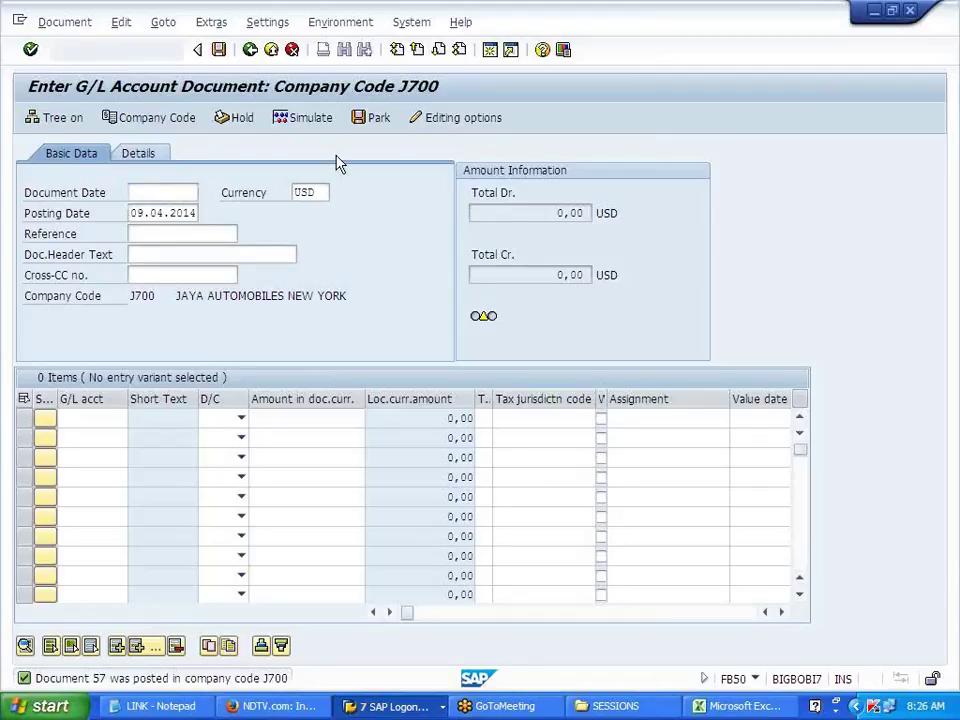
Step: Open the favorite report S_ALR_87012993 Orders: Actual/Plan/Variance and clear its cost element group
double_click(298, 203)
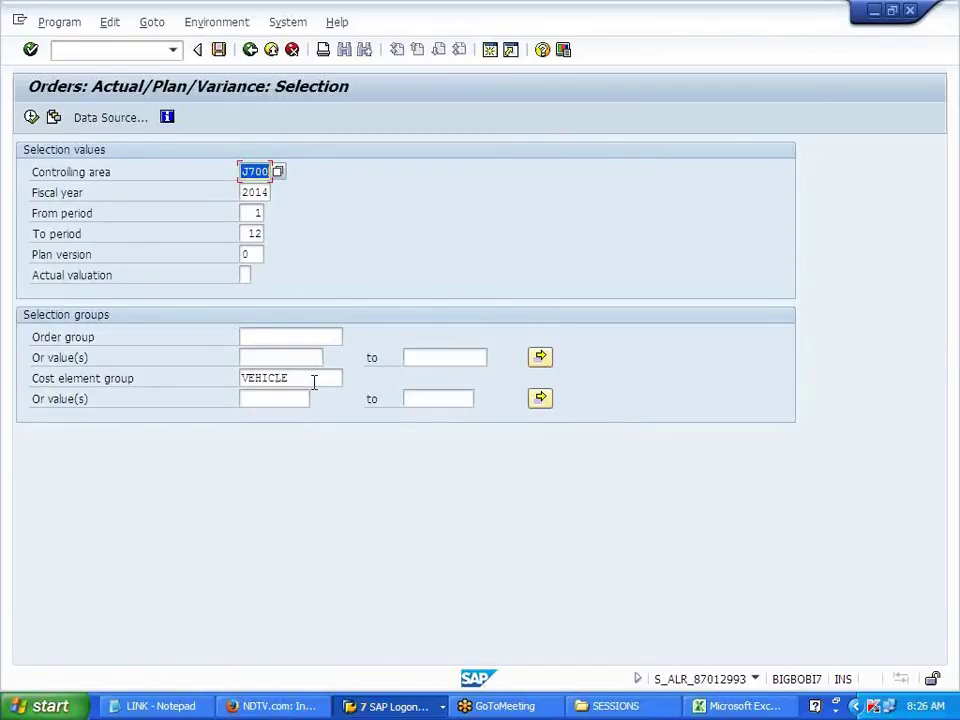
left_click(304, 378)
key("BackSpace")
key("BackSpace")
key("BackSpace")
key("BackSpace")
key("BackSpace")
key("BackSpace")
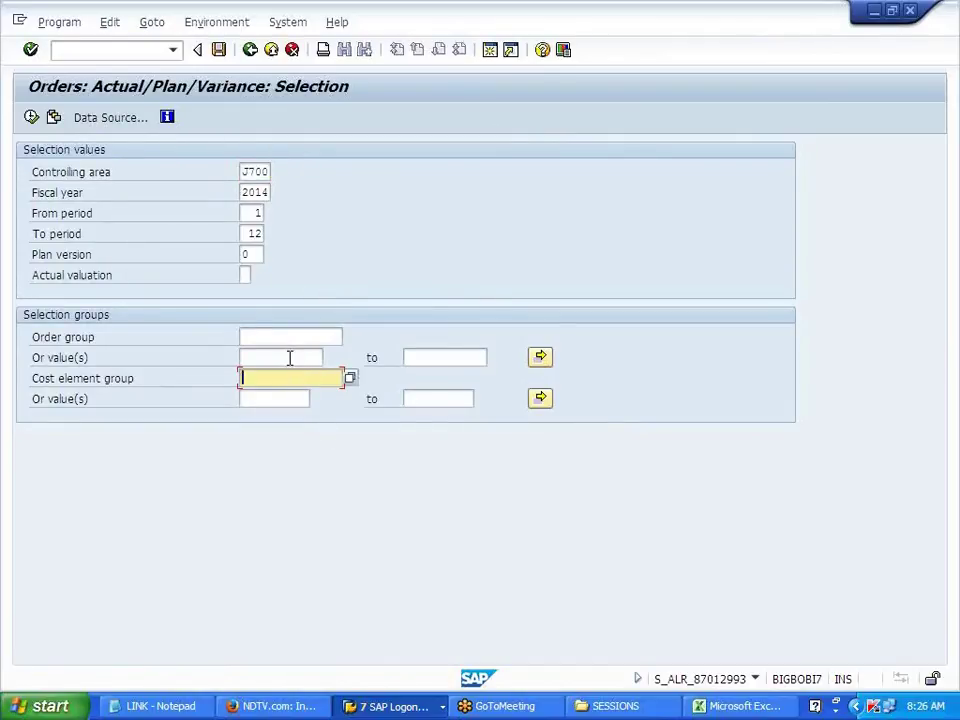
Step: Find the vehicle settlement order by order type J701 and run the actual/plan/variance report for it
left_click(291, 357)
left_click(331, 360)
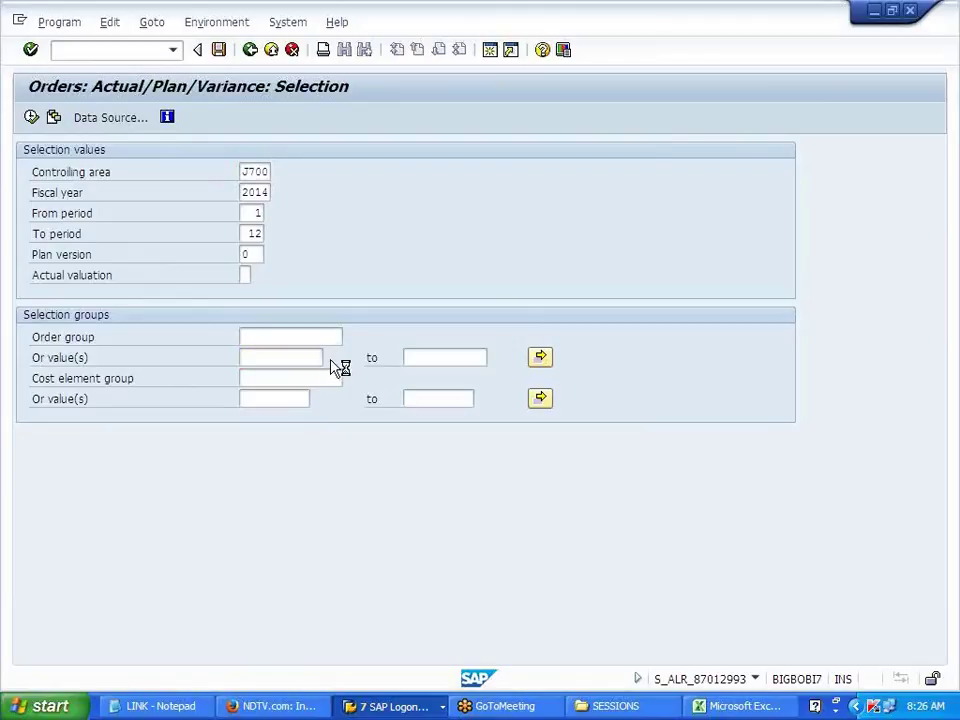
left_click(432, 296)
left_click(420, 269)
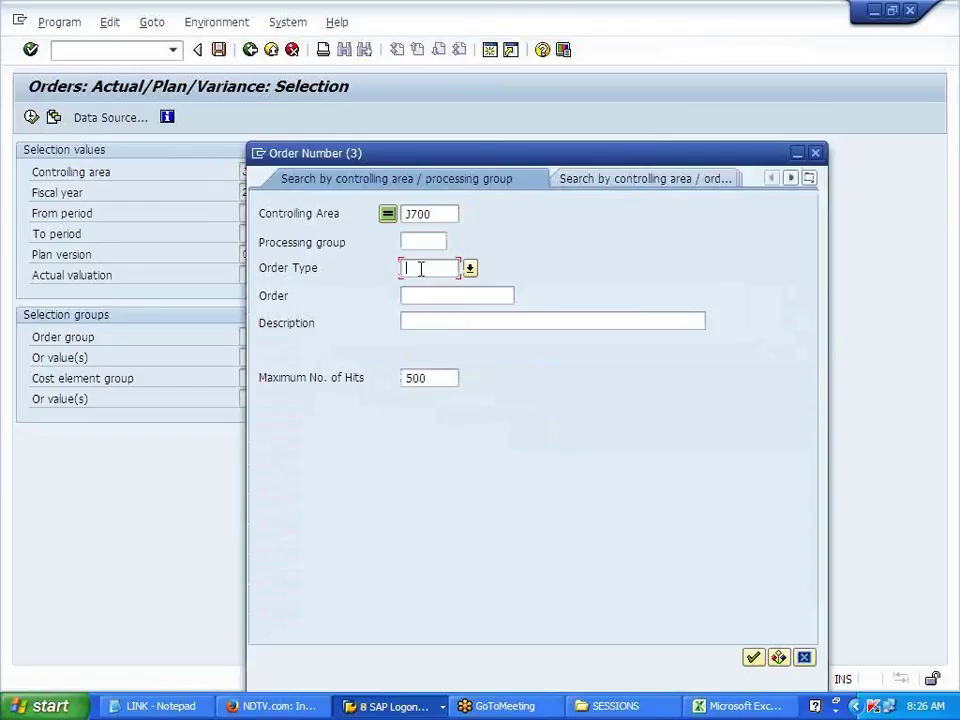
type("J701")
key("Return")
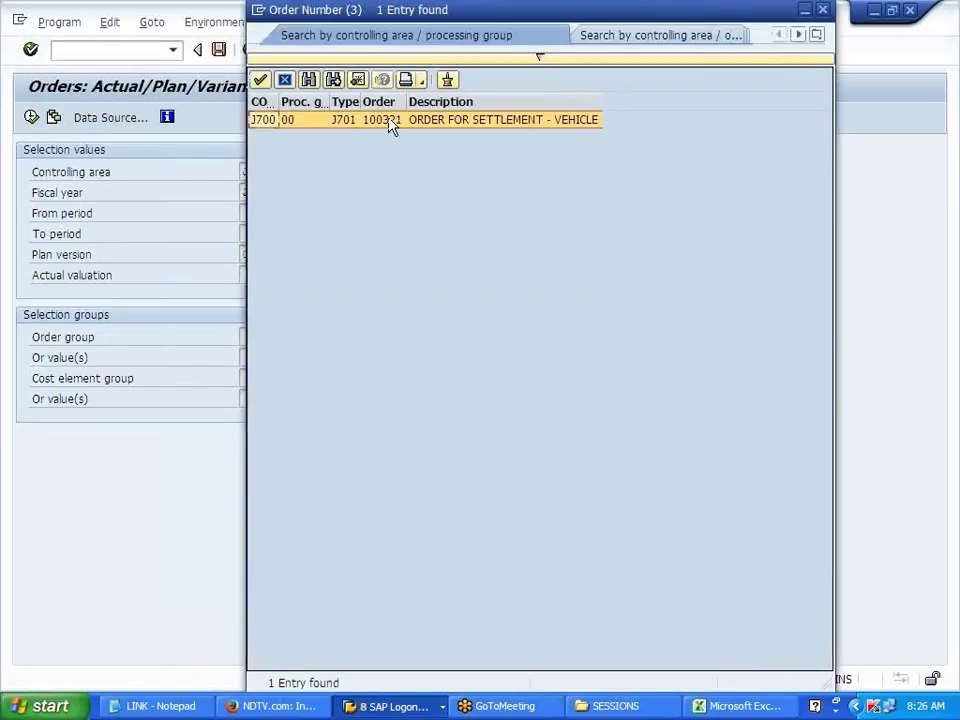
double_click(390, 120)
key("F8")
left_click(432, 366)
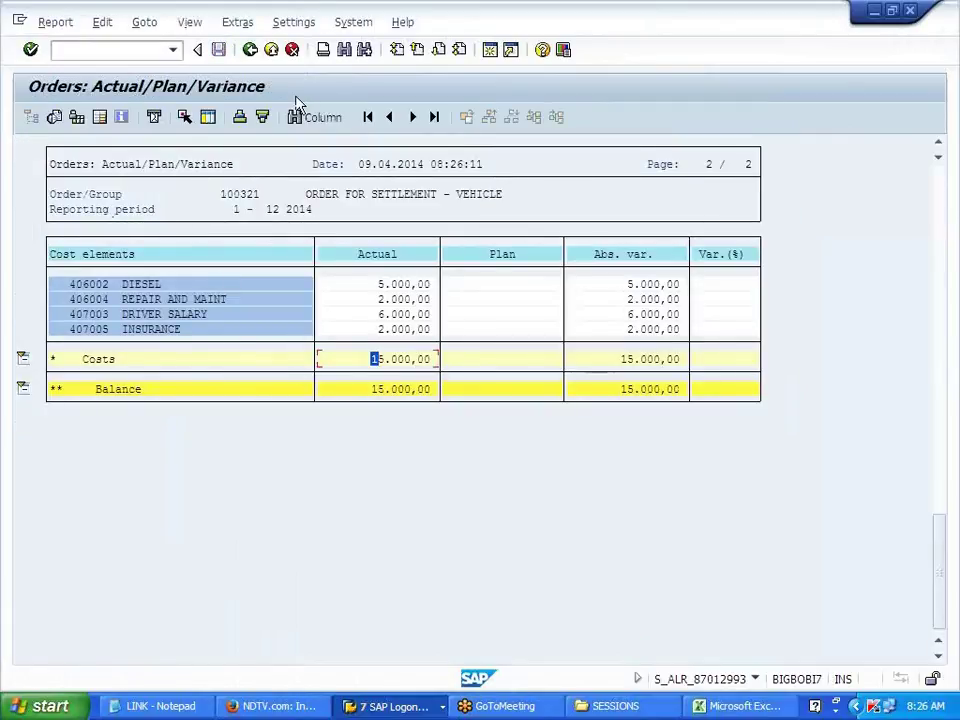
Step: Exit the report, open KO88 Individual Processing for internal order settlement, and enable Check trans. data
left_click(250, 50)
left_click(145, 257)
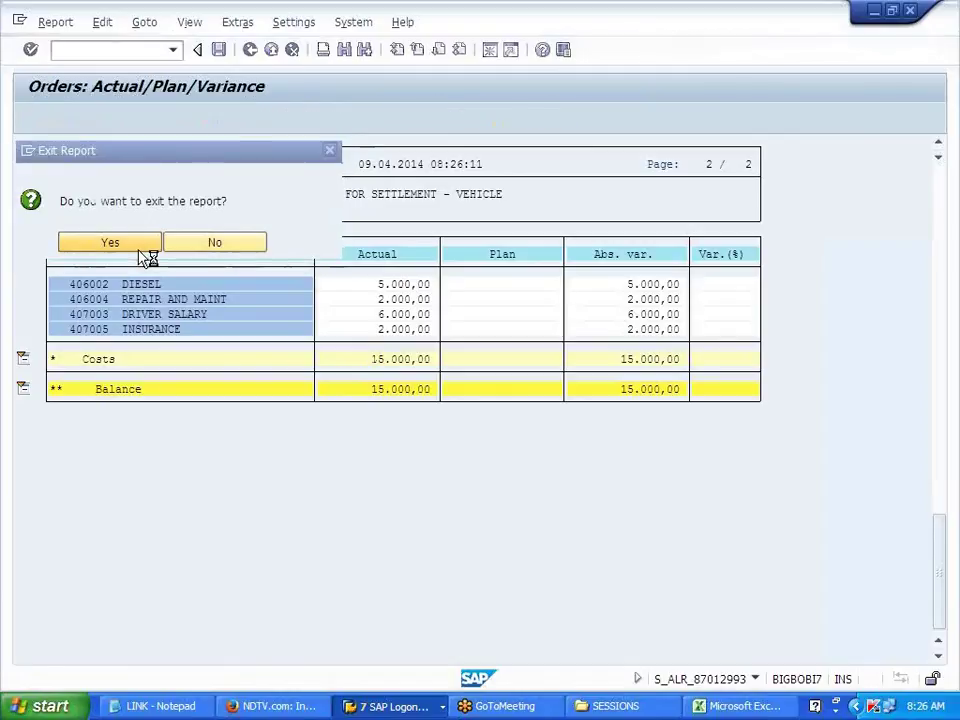
left_click(250, 50)
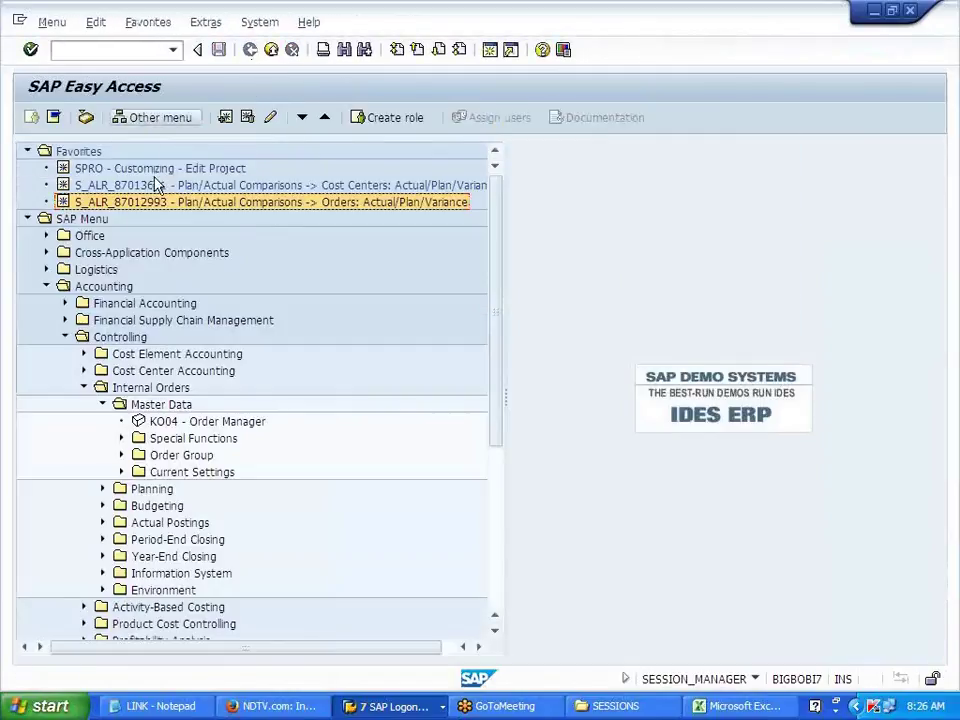
left_click(102, 404)
left_click(103, 472)
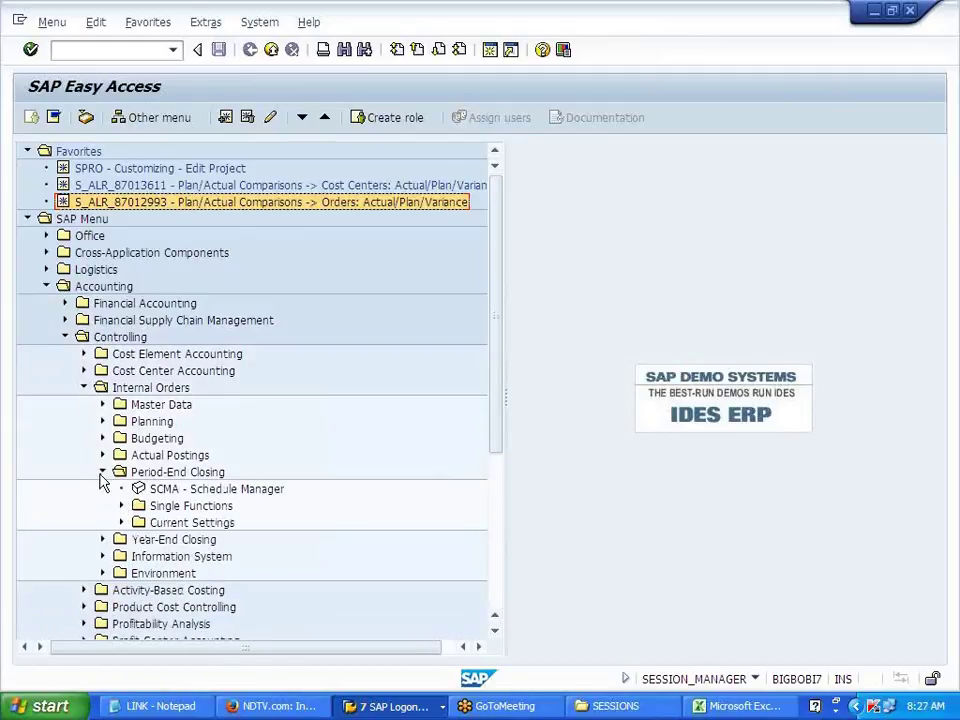
left_click(121, 506)
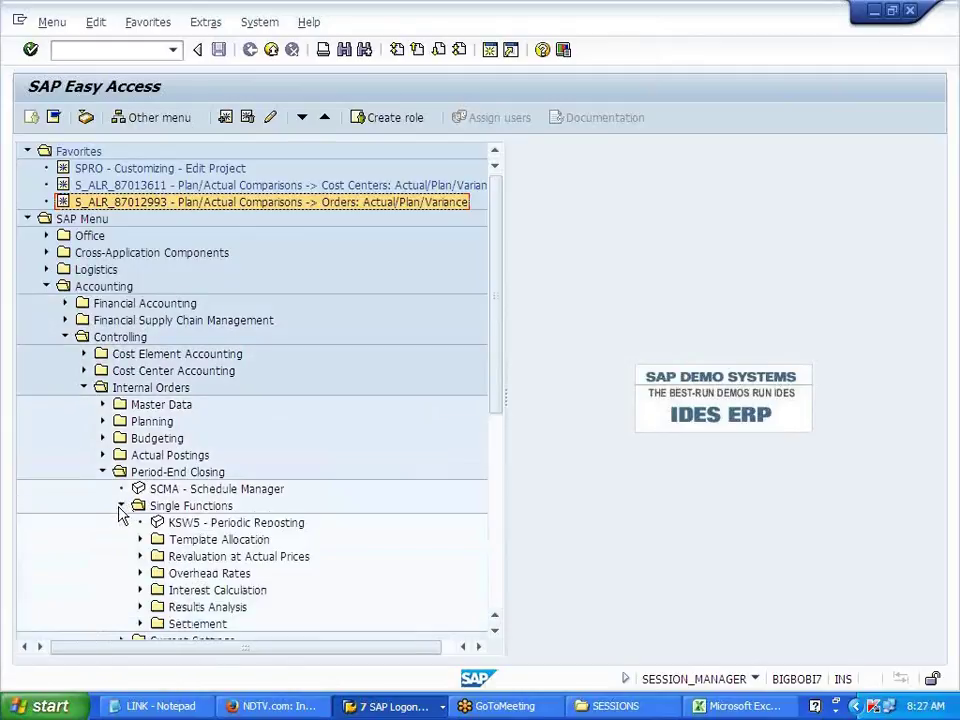
left_click(140, 623)
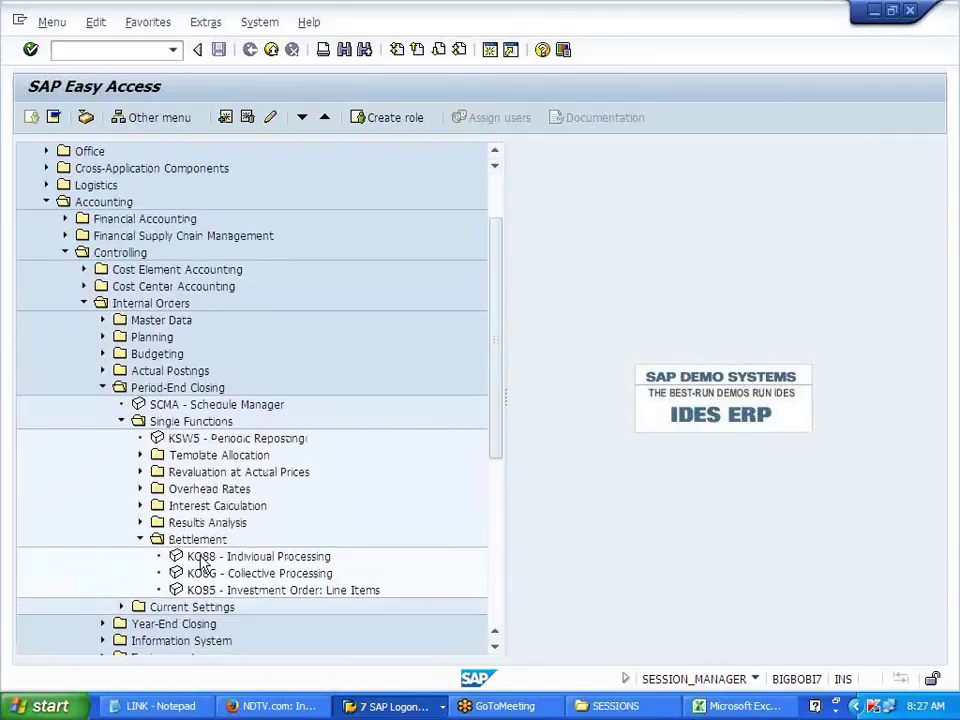
double_click(200, 560)
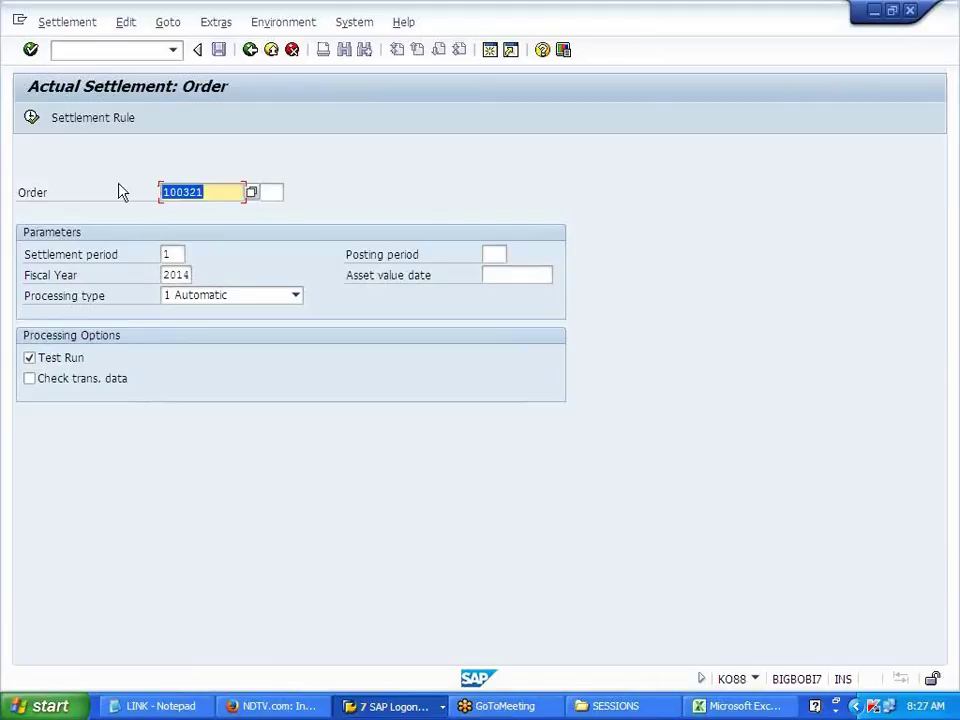
left_click(96, 382)
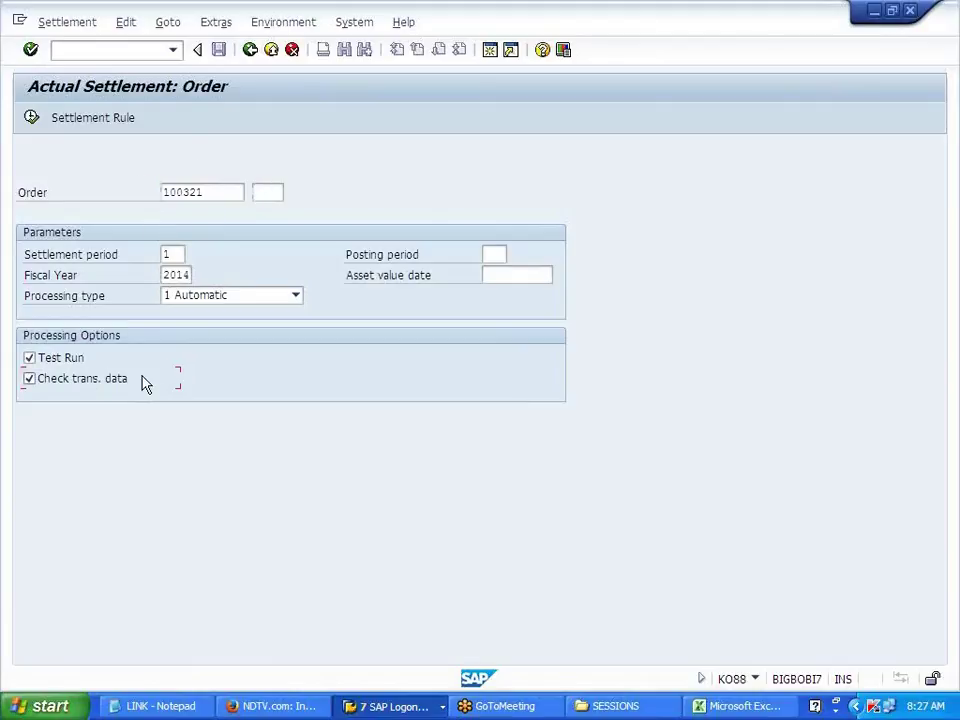
Step: Examine the receivers and percentages in the vehicle order's settlement rule from KO88, and return to the settlement screen
left_click(97, 118)
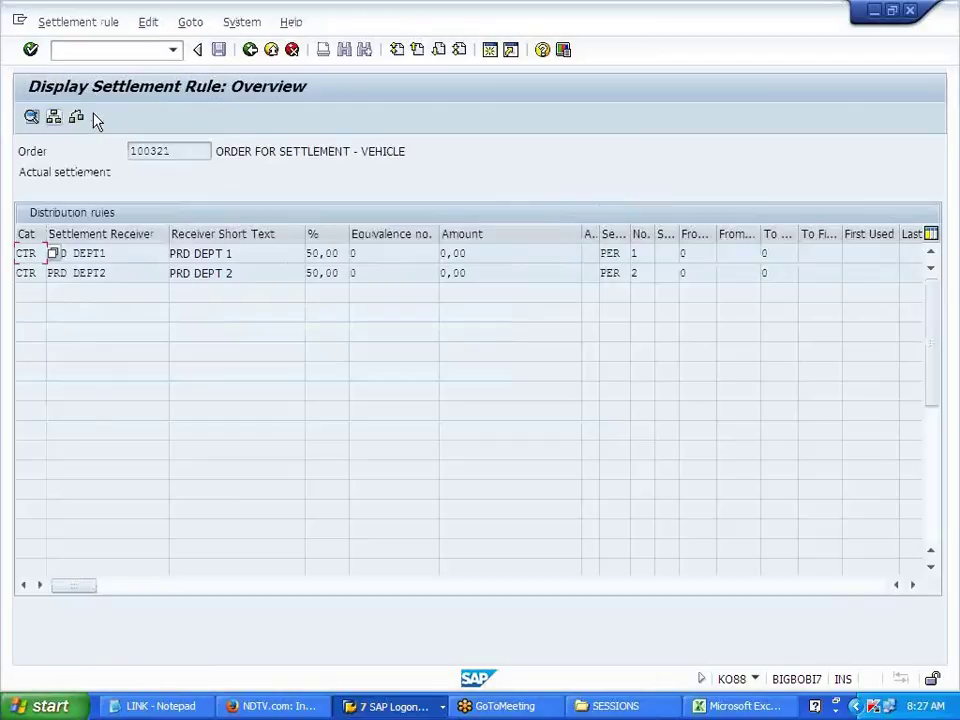
left_click(330, 272)
left_click(323, 254)
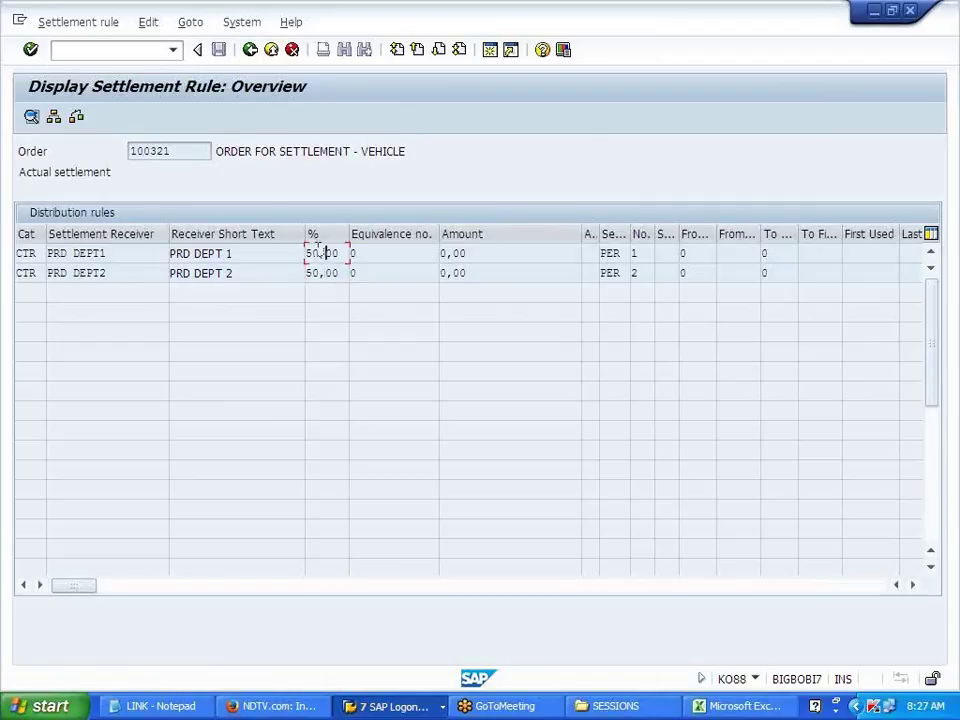
left_click(80, 22)
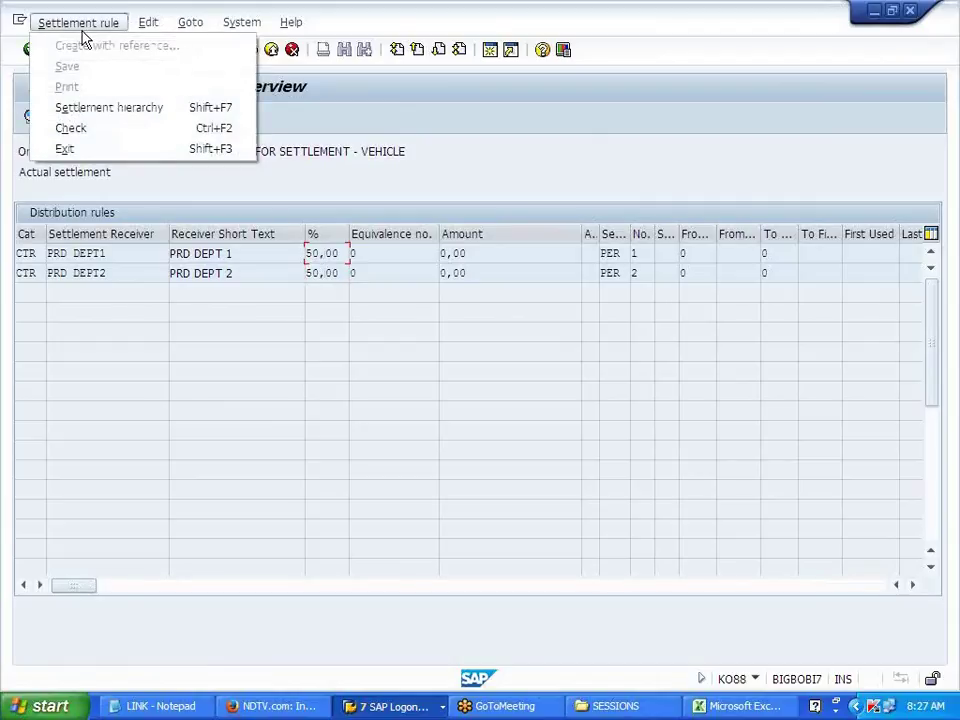
left_click(318, 266)
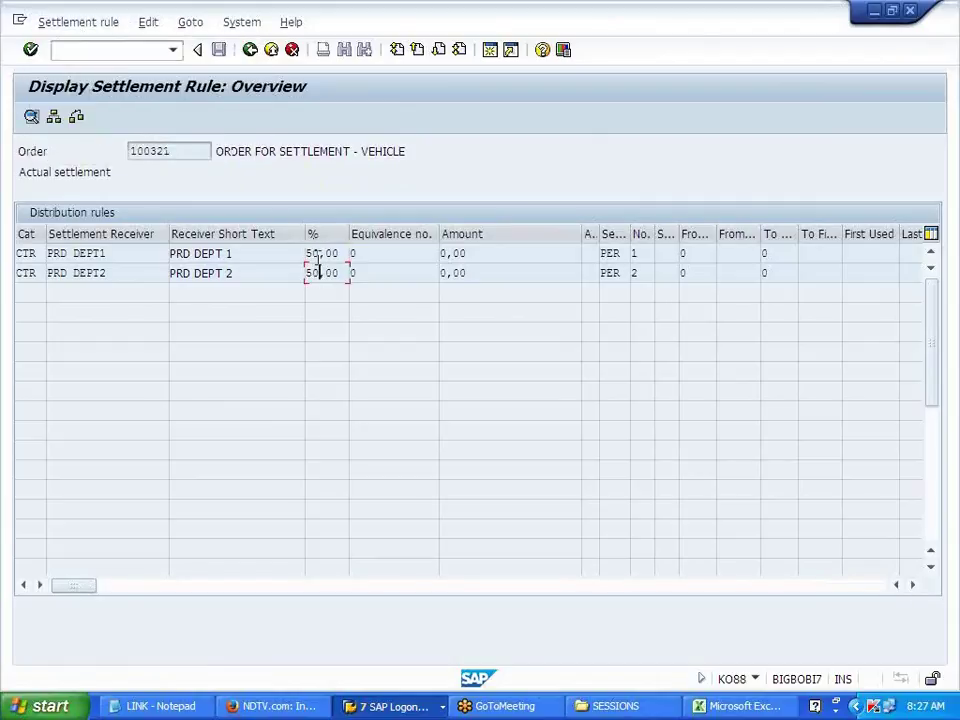
left_click(250, 52)
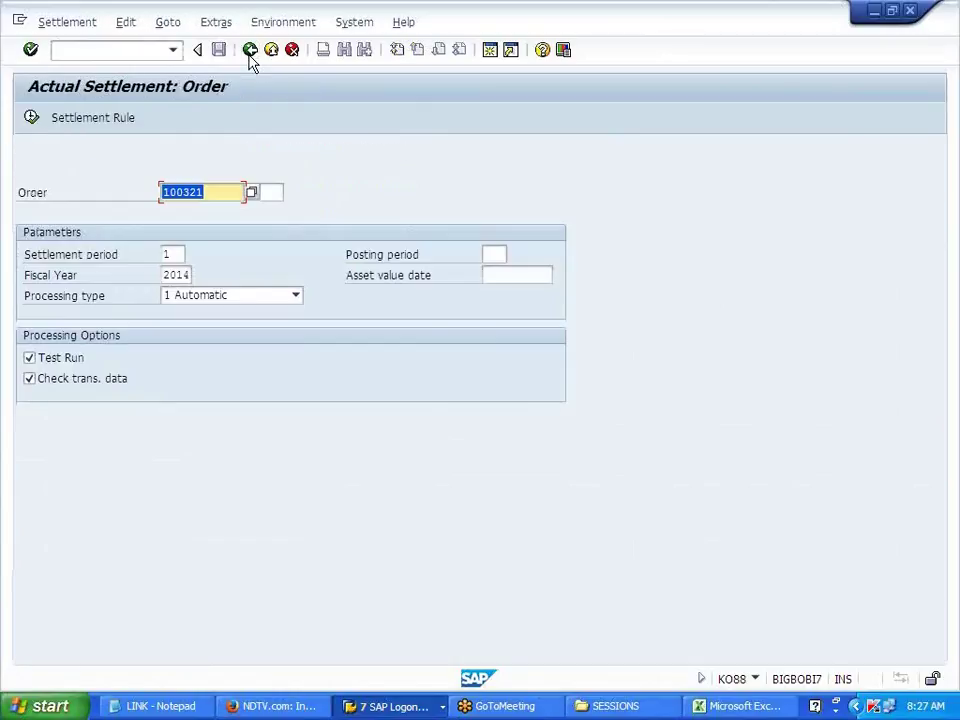
left_click(70, 22)
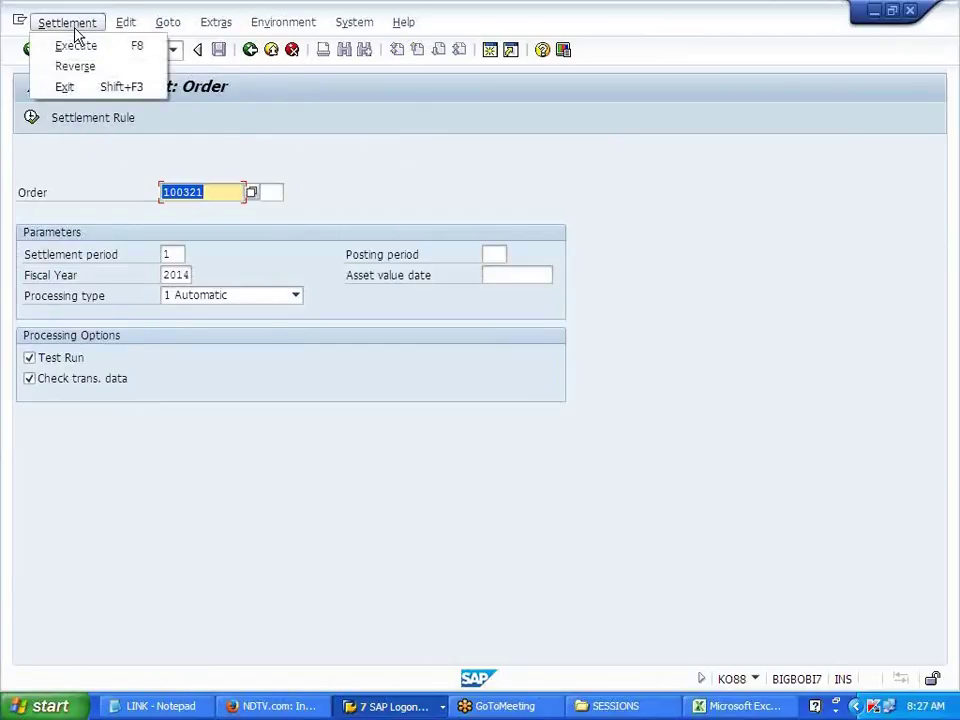
mouse_move(168, 24)
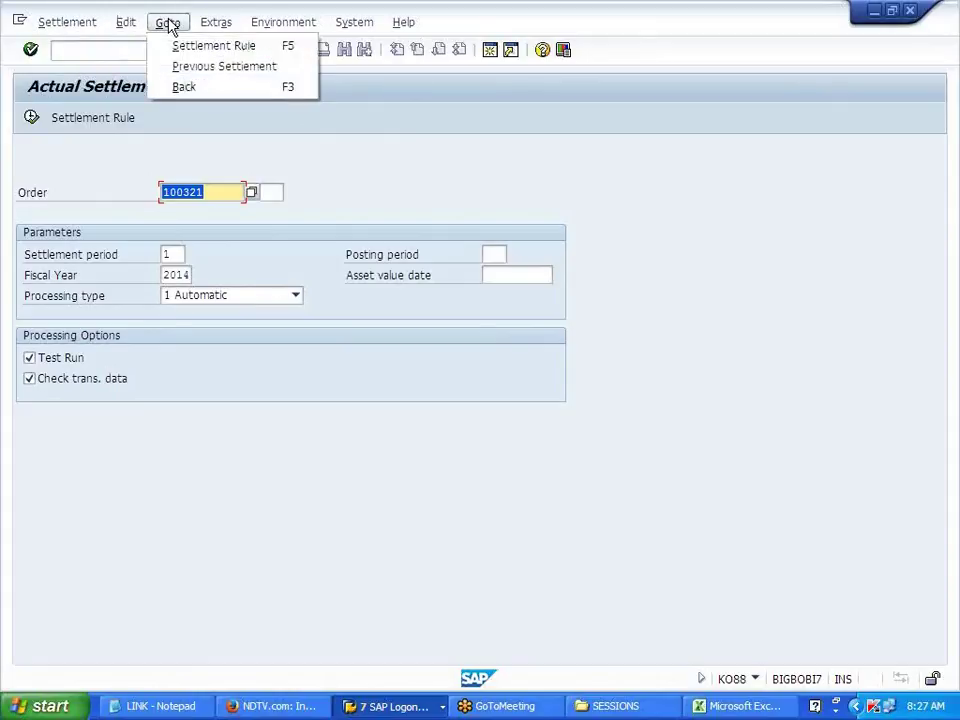
left_click(257, 164)
Step: Open the vehicle order in KO02, inspect its settlement rule in change mode, and return to the SAP Easy Access menu
left_click(120, 54)
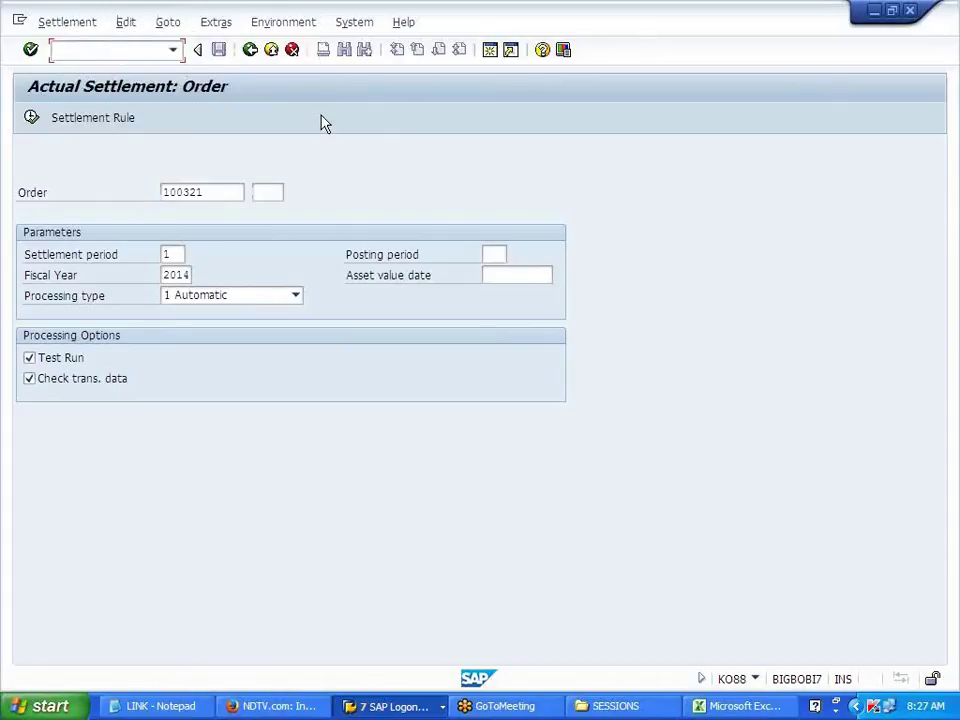
type("/NKO02")
key("Return")
left_click(84, 116)
left_click(82, 118)
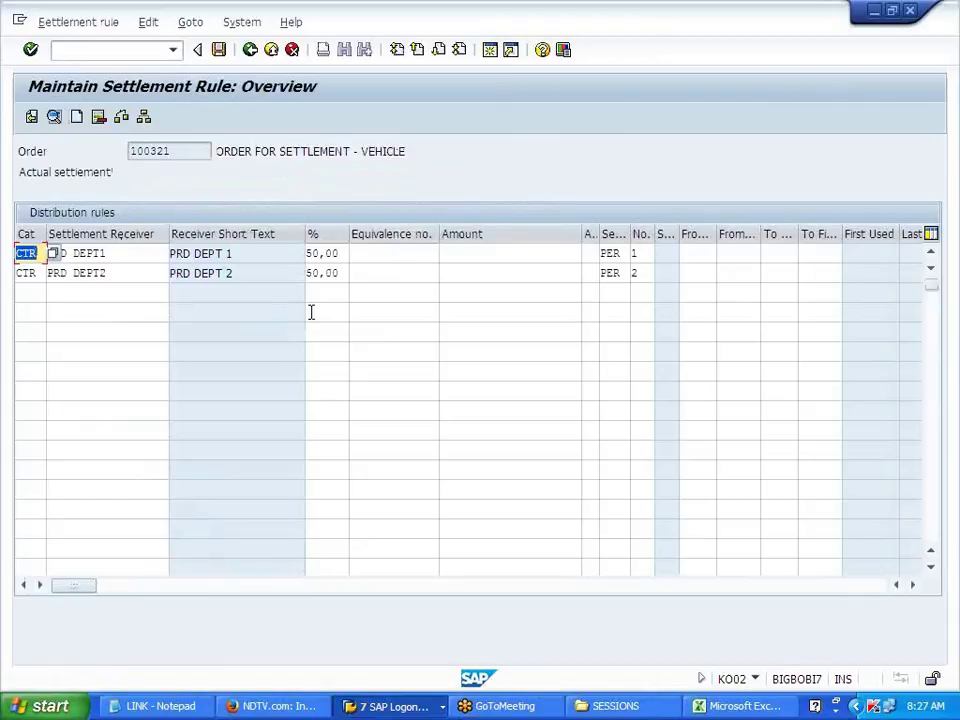
left_click(183, 150)
left_click_drag(178, 150, 131, 150)
left_click(171, 149)
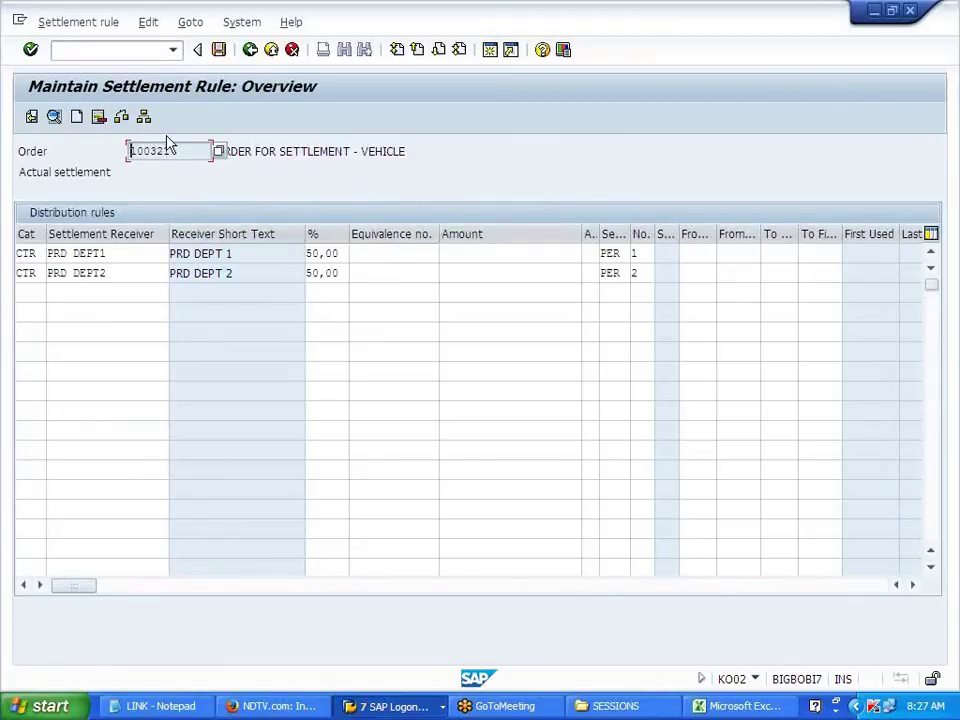
left_click(250, 55)
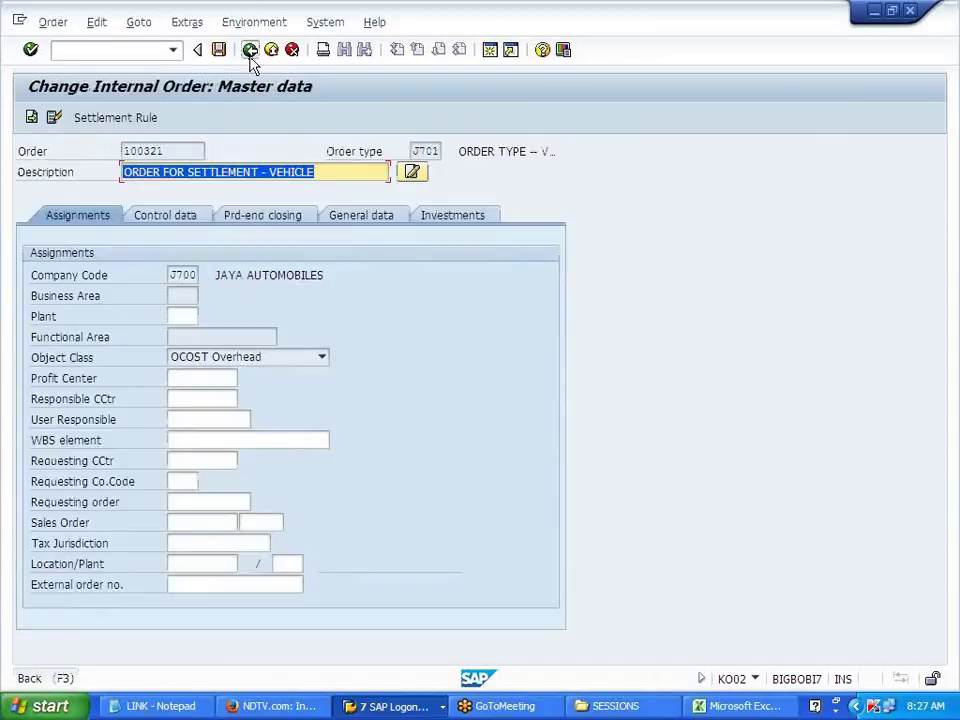
left_click(250, 50)
left_click(250, 50)
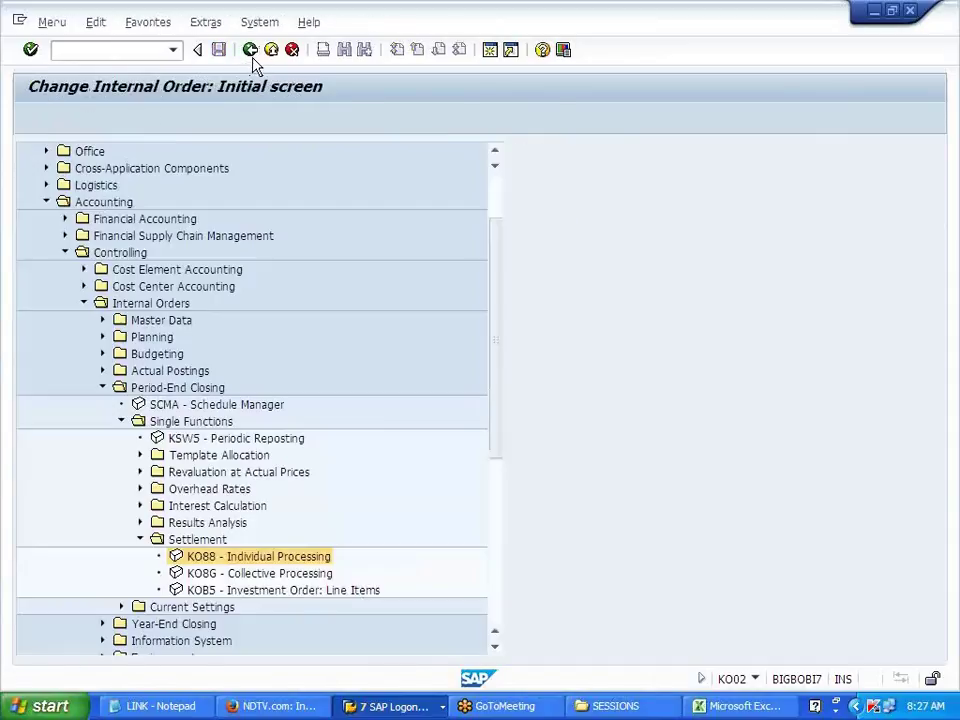
Step: Execute the KO88 settlement of the vehicle order as a test run and display the detail list of settled values
double_click(251, 566)
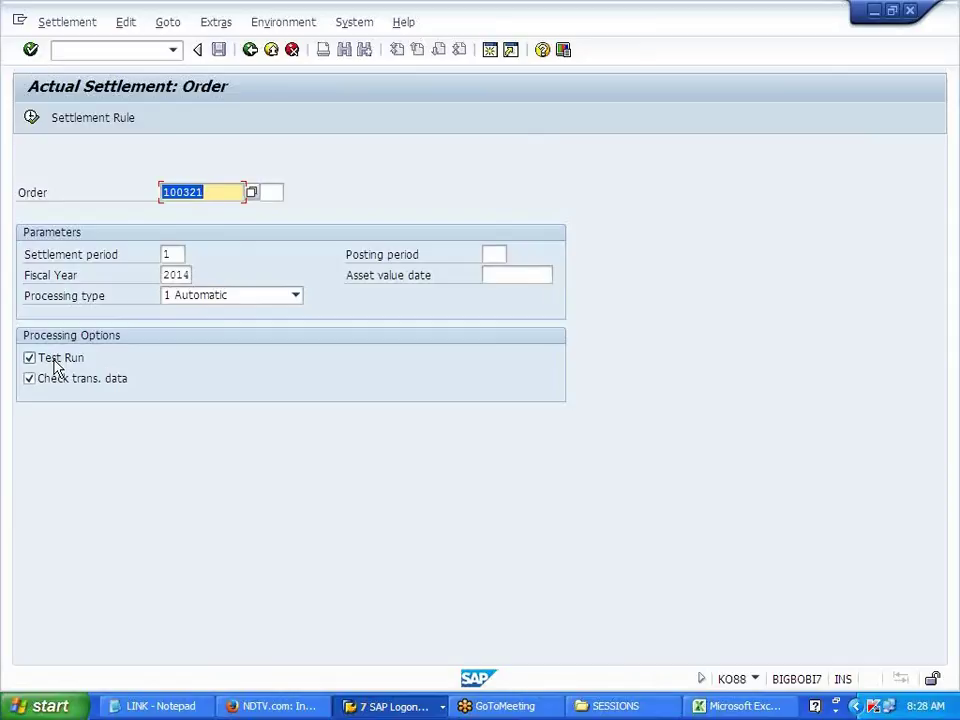
left_click(32, 118)
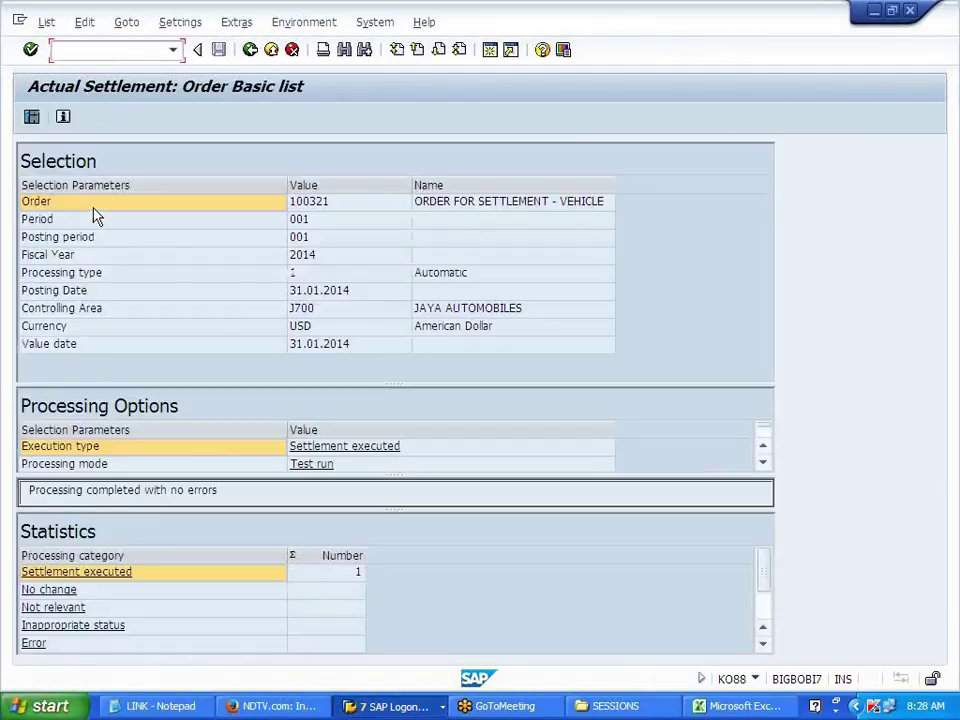
left_click(33, 118)
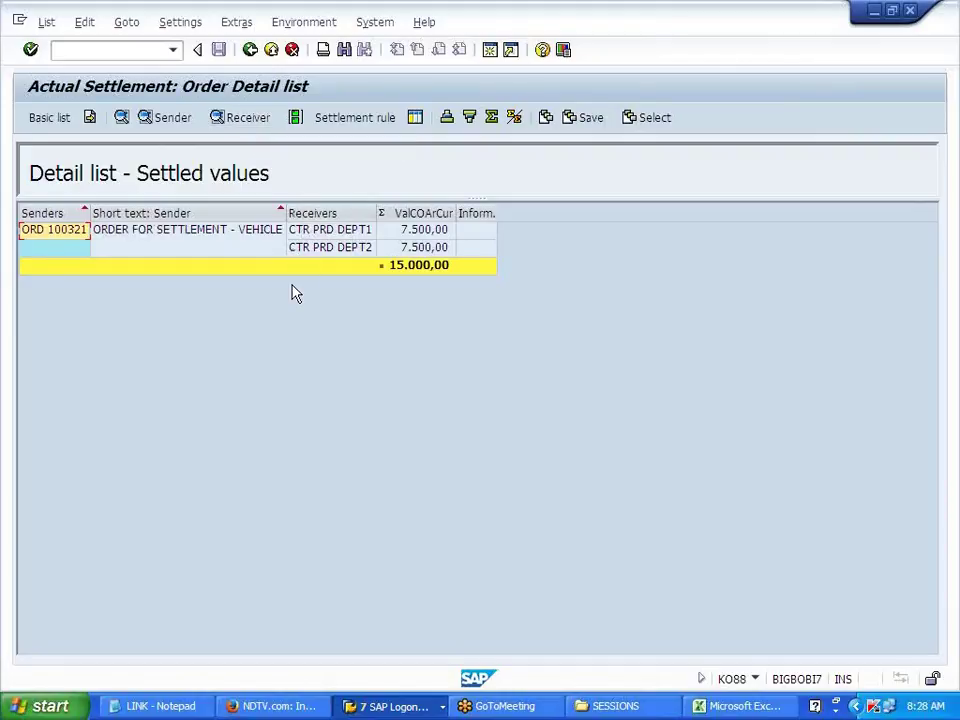
Step: Examine the receiver debits and settlement cost element for both production departments in the test run, and return to the KO88 settlement screen
left_click(248, 119)
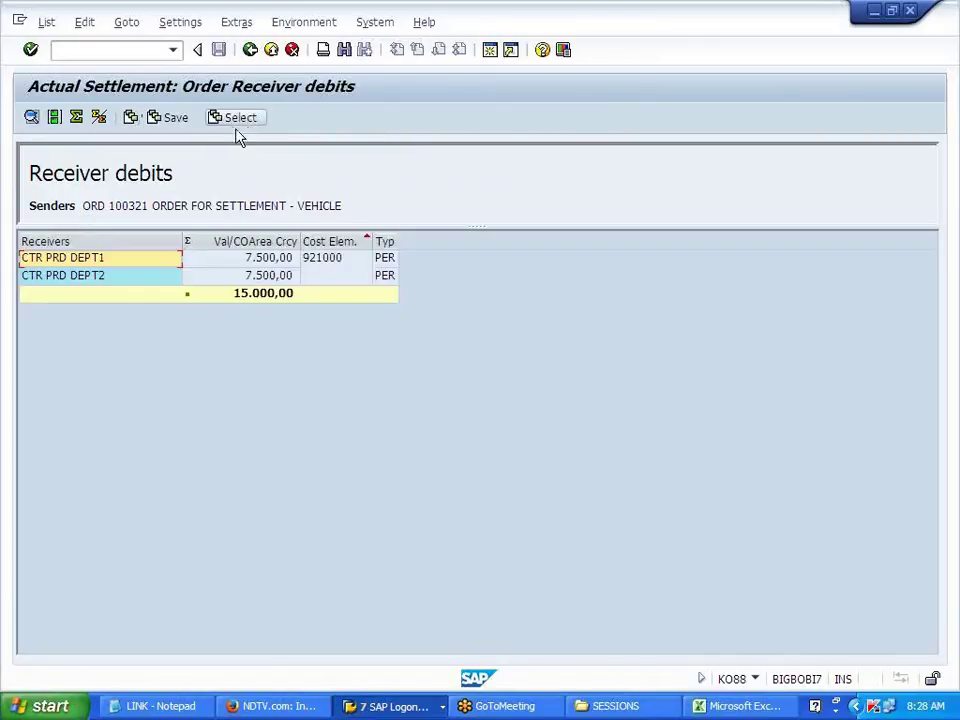
left_click(90, 277)
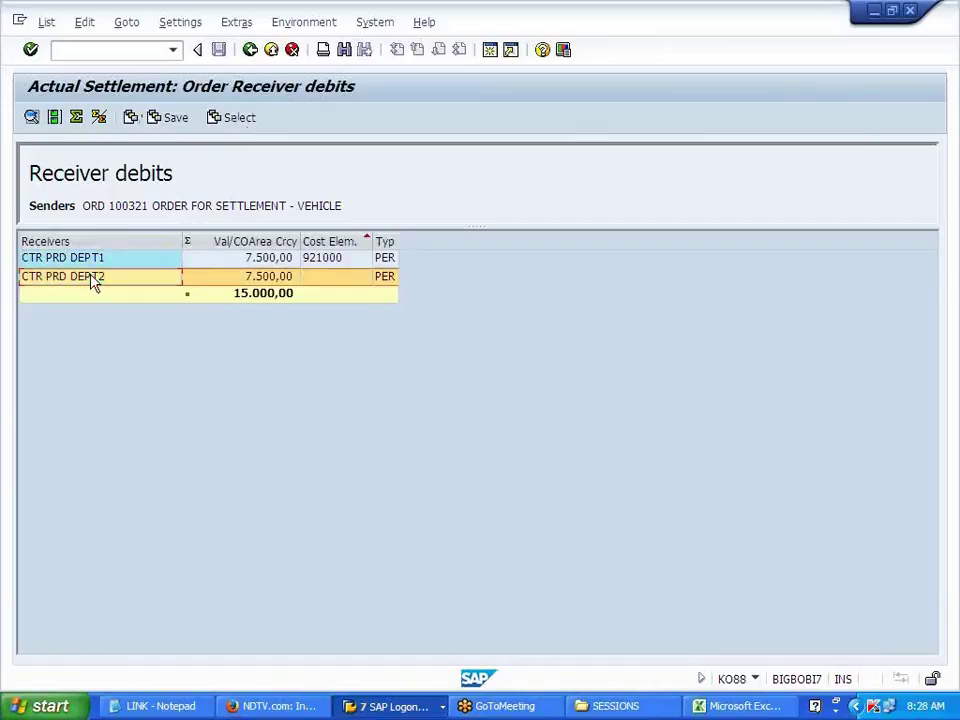
left_click(92, 260)
left_click(90, 278)
left_click(94, 258)
left_click(96, 278)
left_click(253, 55)
left_click(251, 51)
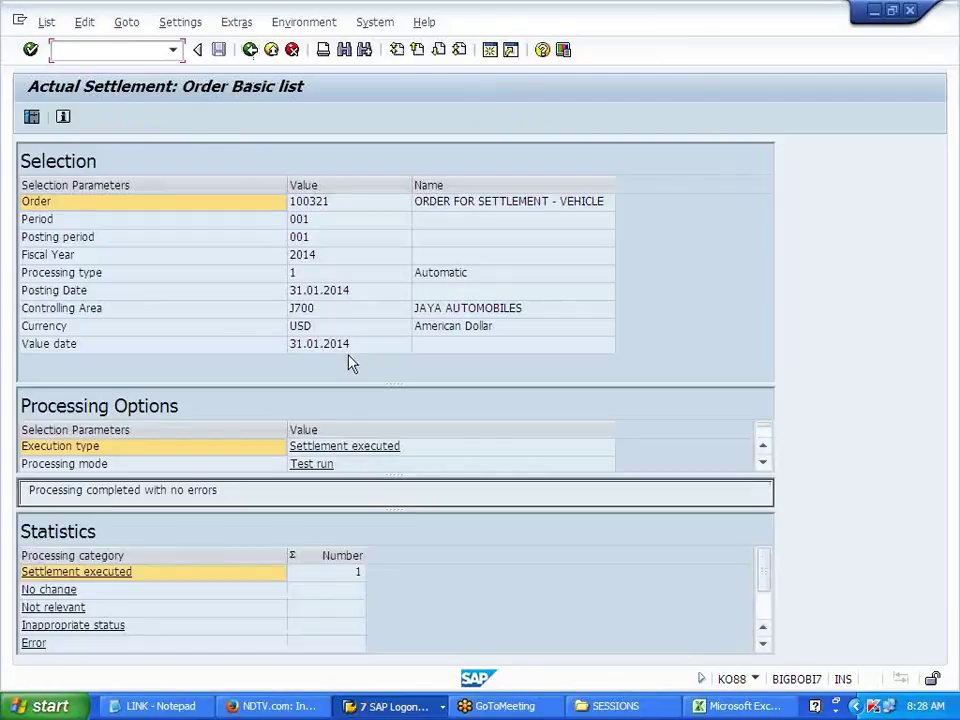
left_click(251, 52)
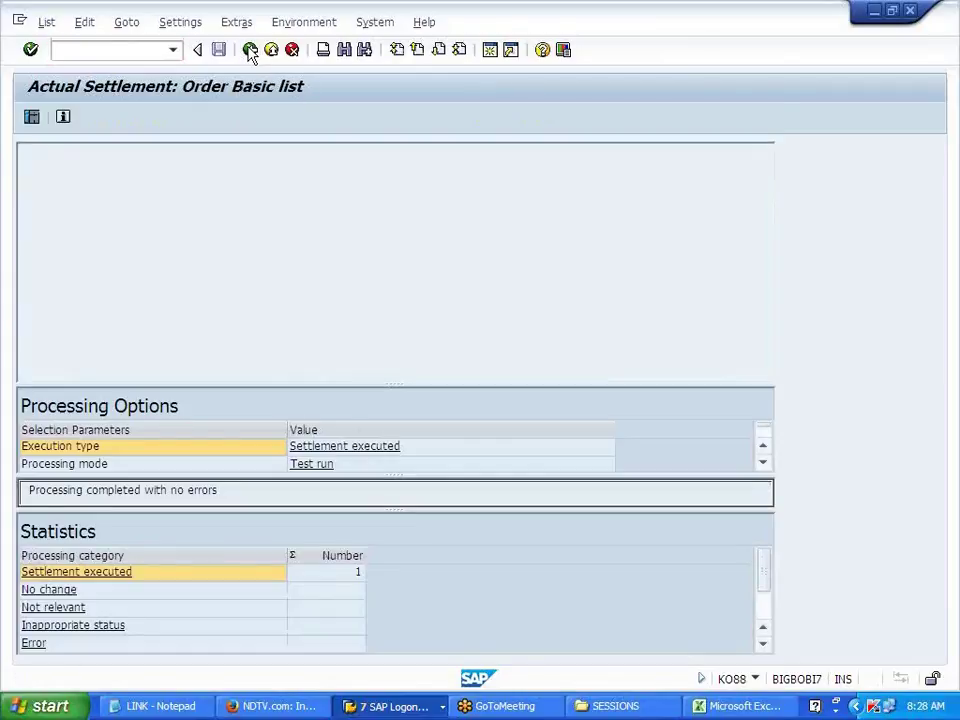
Step: Open Maintain Allocation Structures in the IMG session and display the settlement cost elements of structure J7, assignment 01 VEHICLE EXPS
left_click(430, 706)
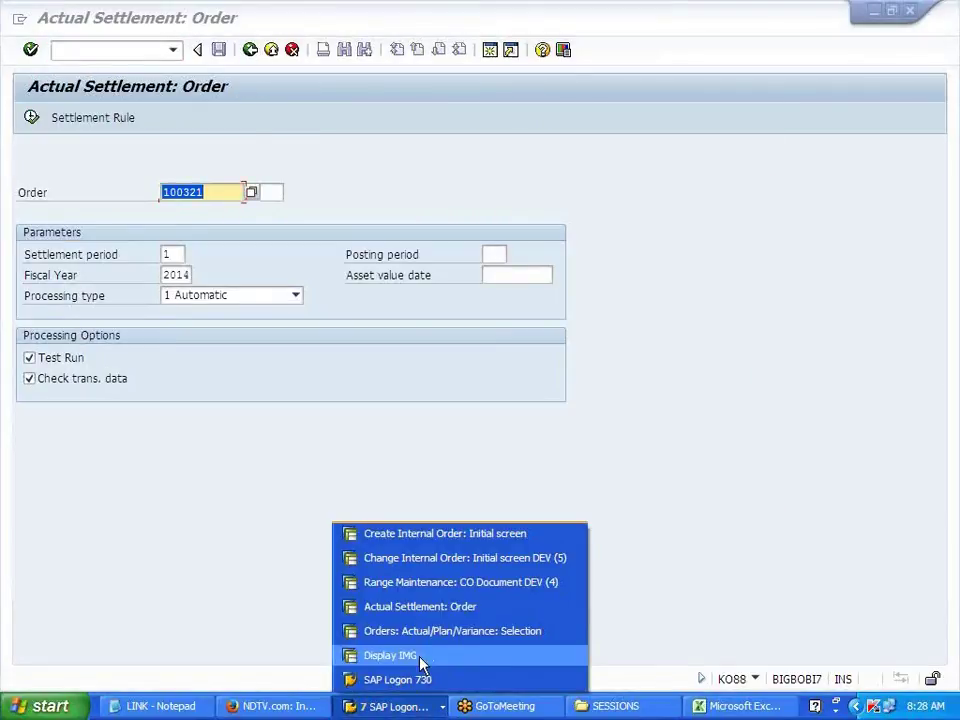
left_click(422, 618)
left_click(396, 707)
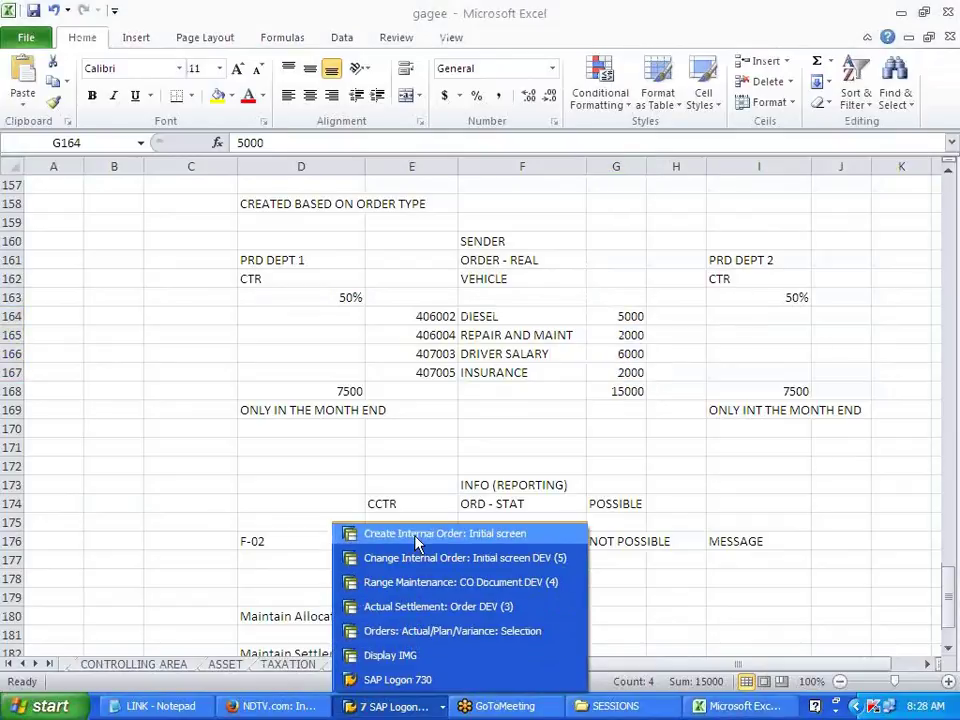
left_click(396, 653)
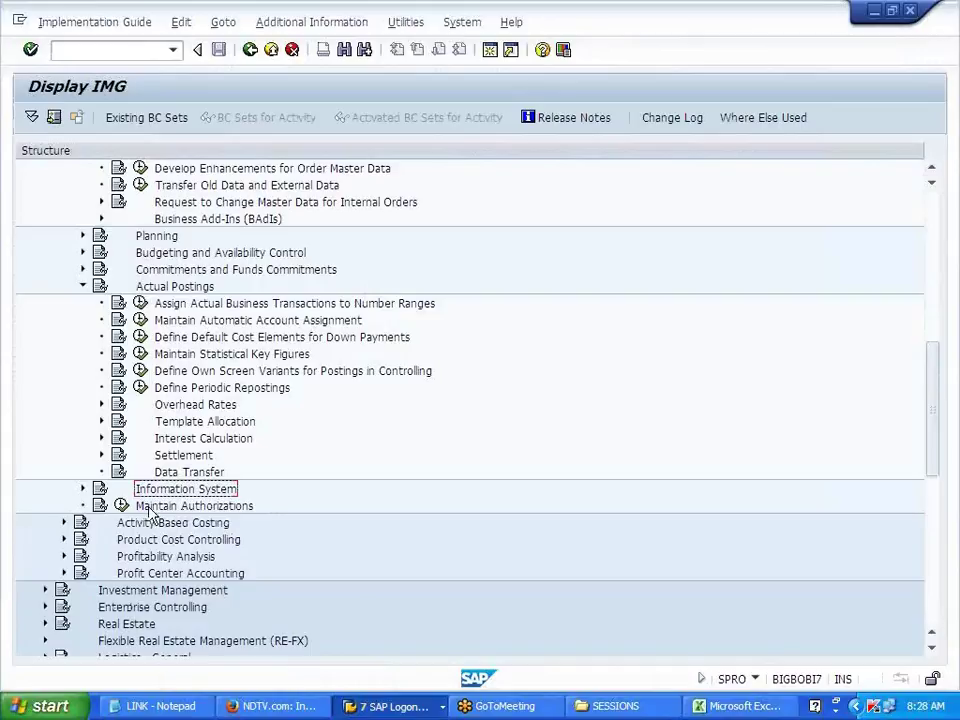
left_click(190, 457)
left_click(102, 455)
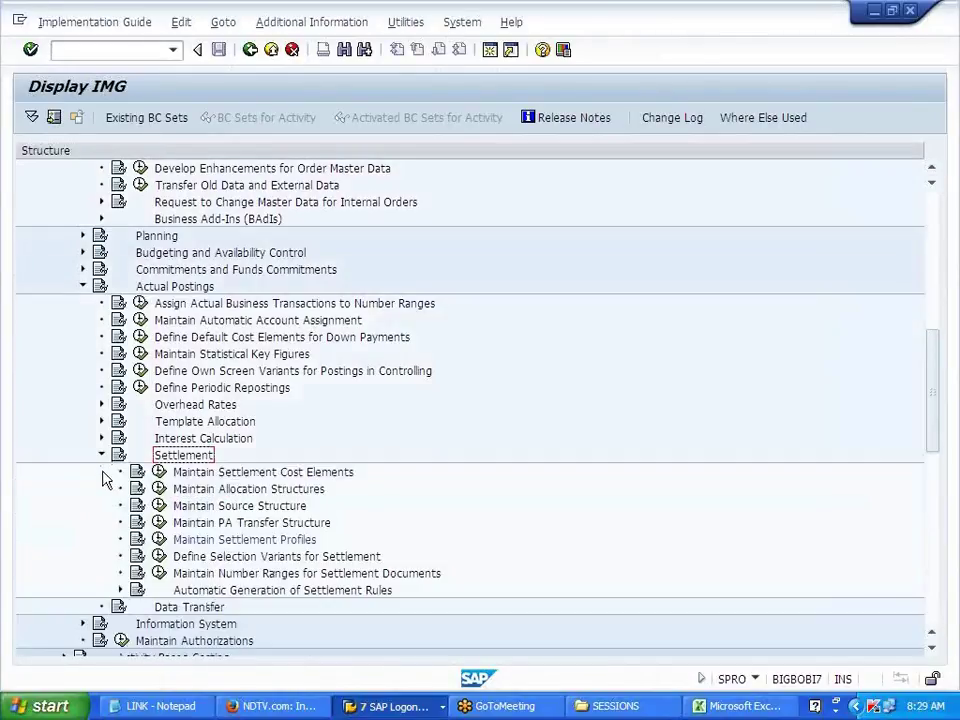
left_click(160, 489)
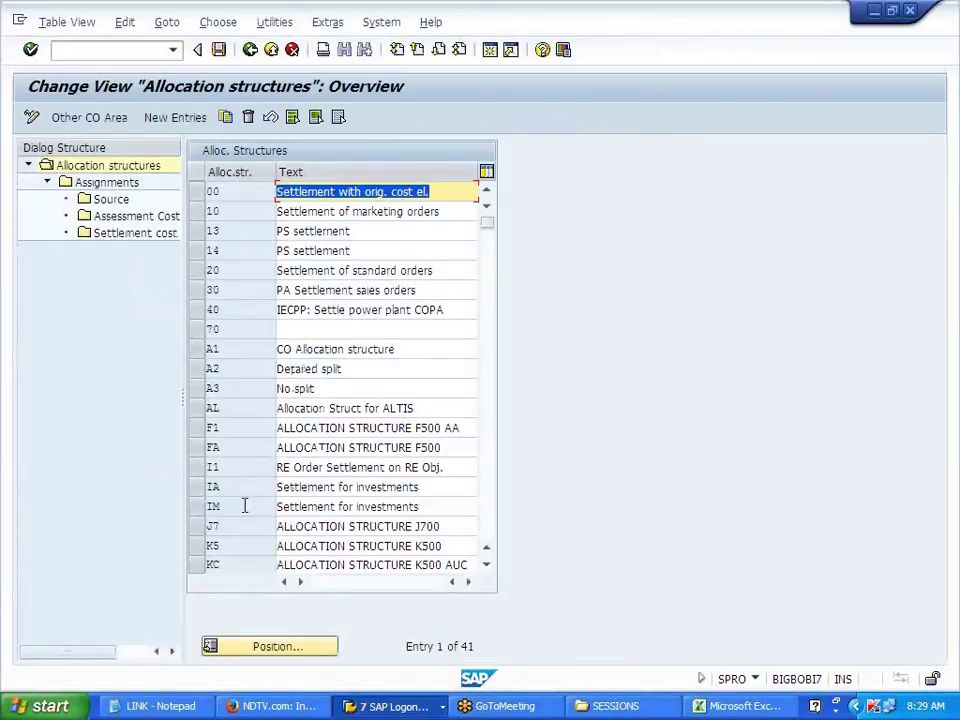
left_click(203, 527)
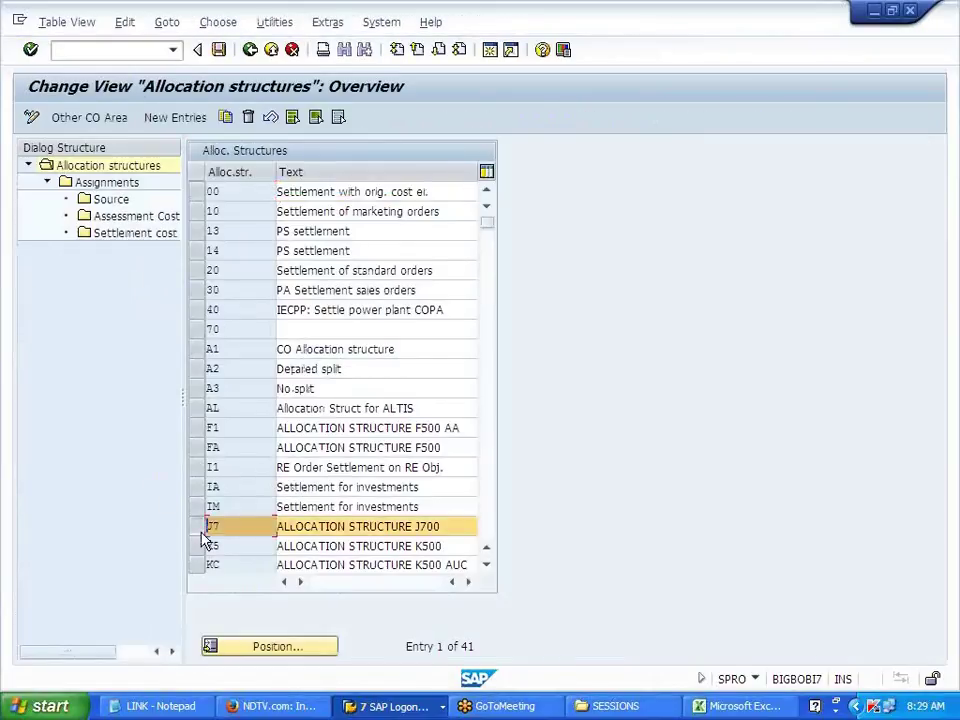
double_click(117, 187)
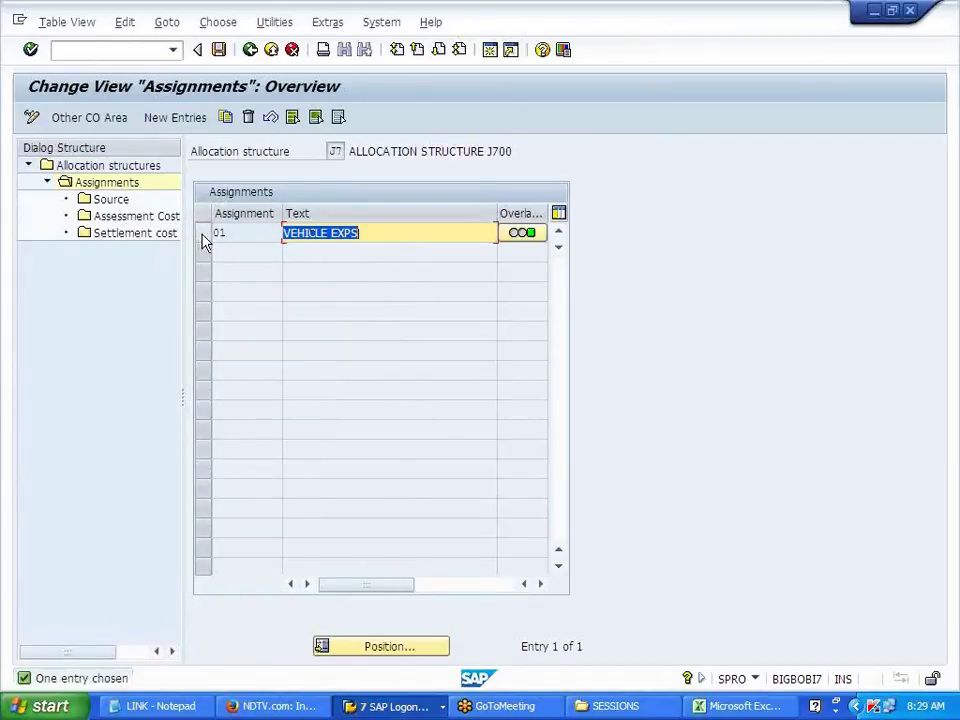
double_click(158, 238)
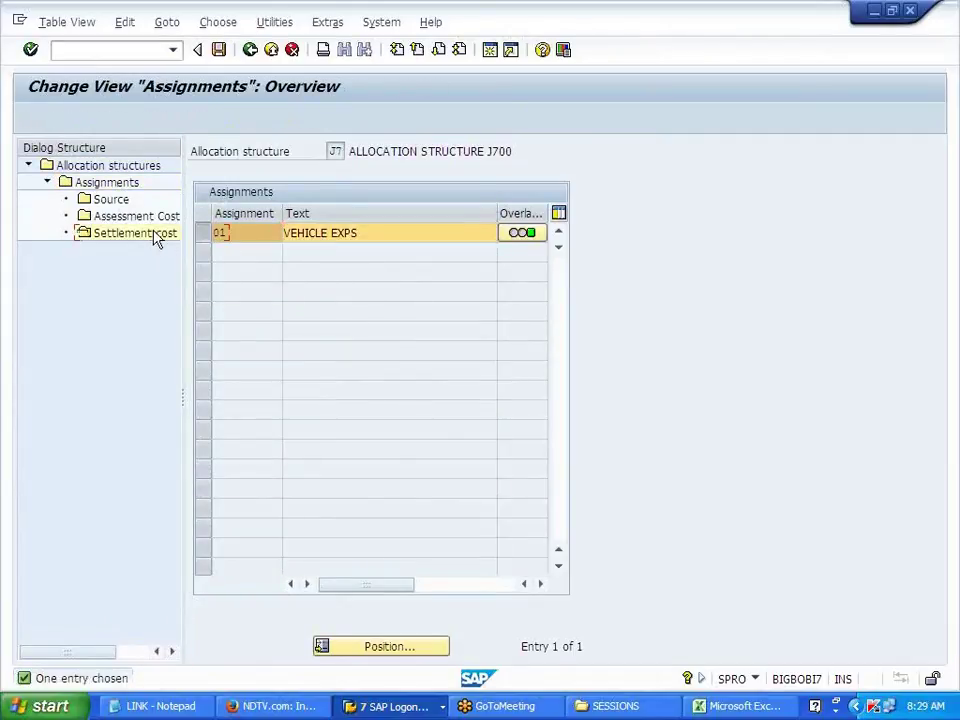
Step: Clear the settlement cost element for receiver category CTR, enable By cost element, save under request DEVK900045, and leave the allocation structure
left_click(524, 272)
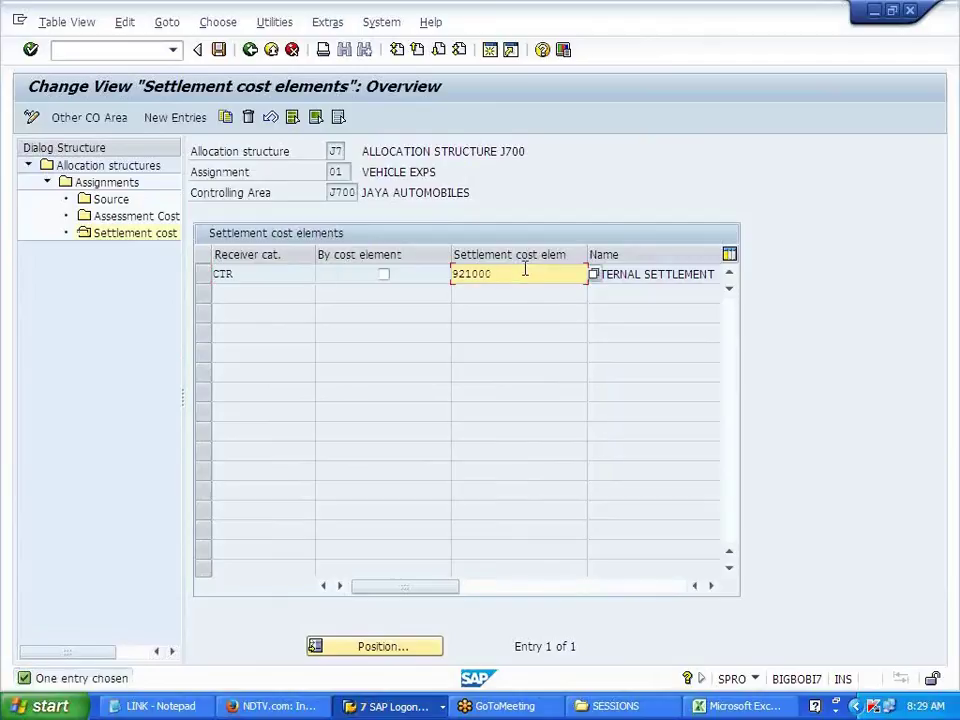
key("BackSpace")
key("BackSpace")
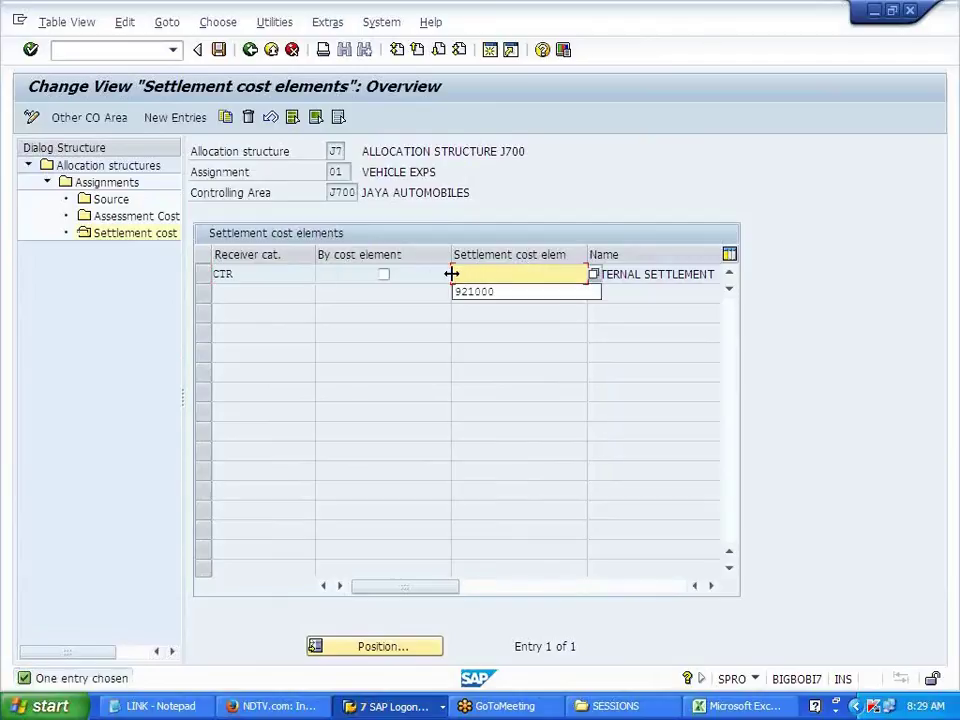
left_click(384, 274)
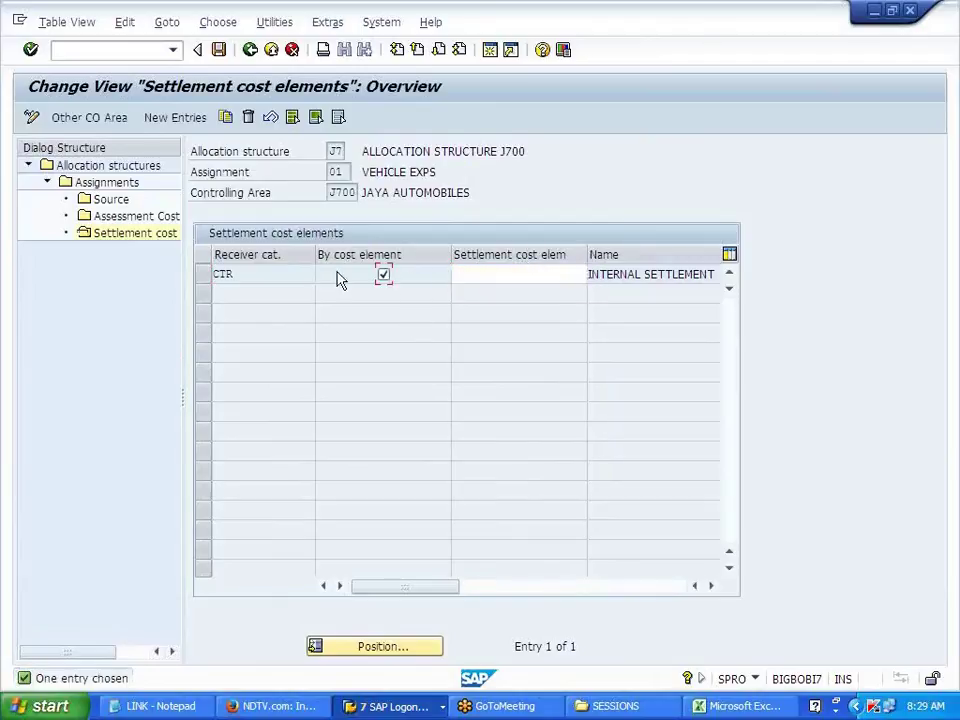
left_click(218, 49)
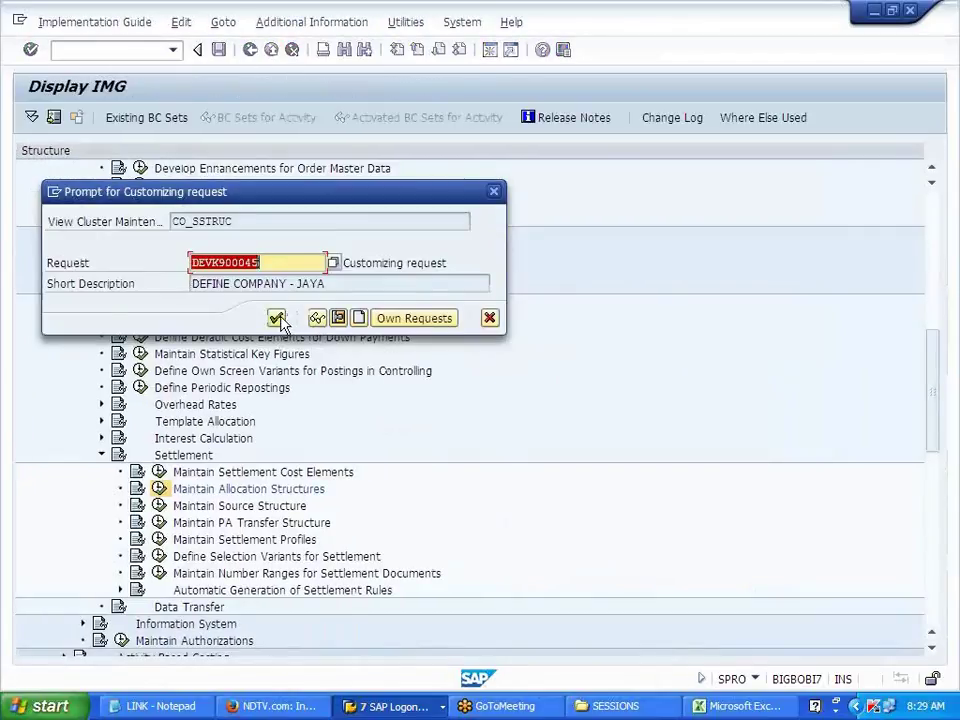
left_click(277, 318)
key("alt+Tab")
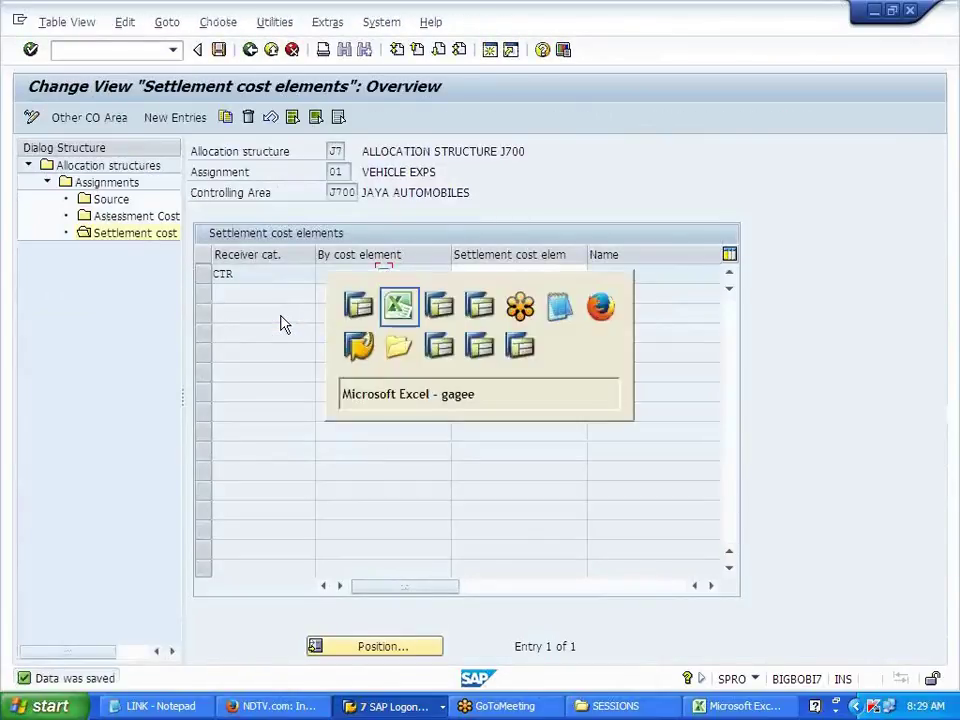
key("alt+Tab")
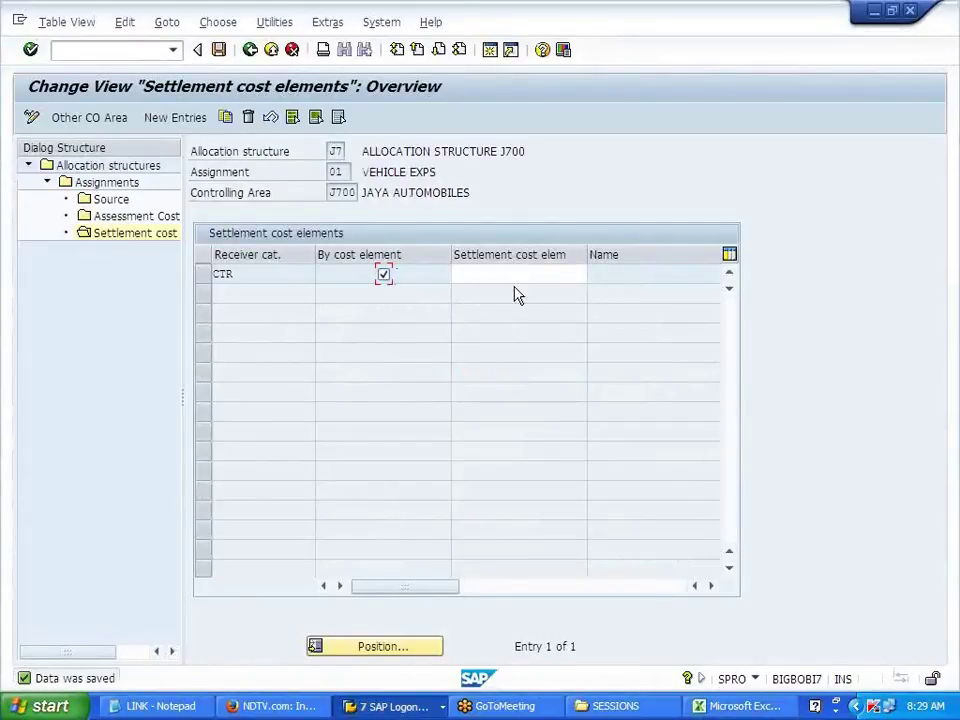
left_click(250, 52)
left_click(248, 52)
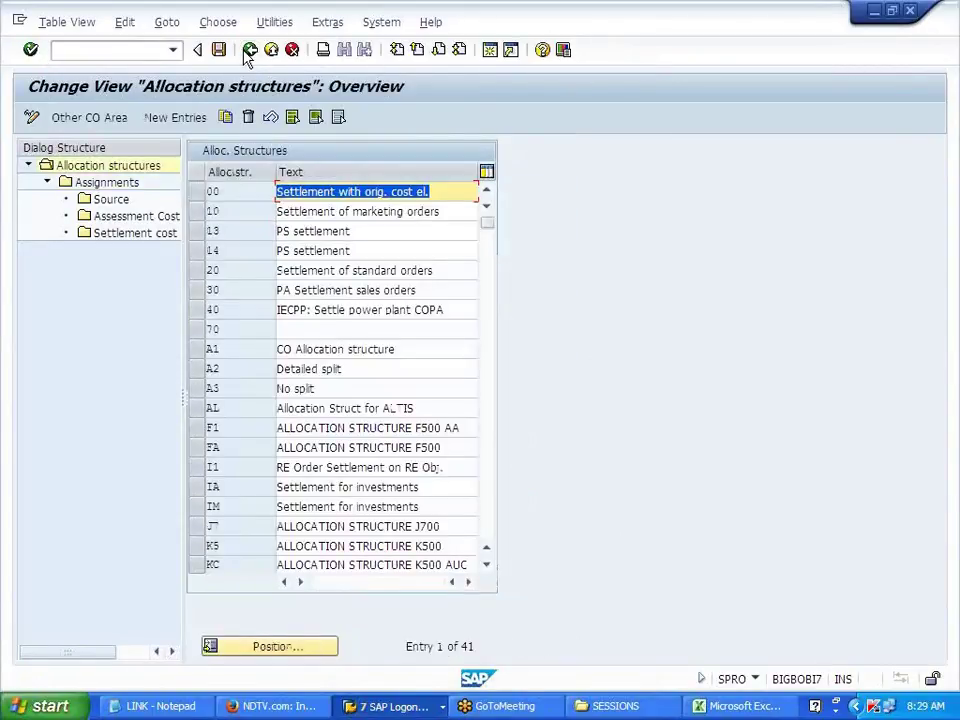
Step: Switch to the KO88 session, rerun the vehicle order's test settlement, and open the receiver debits from the detail list
left_click(392, 706)
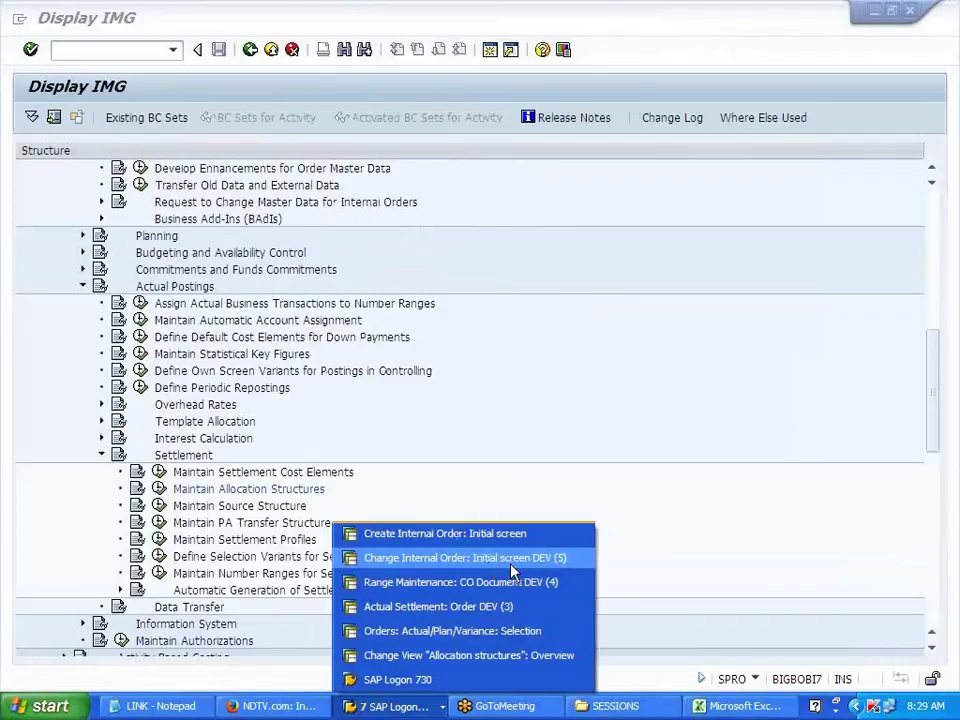
left_click(530, 606)
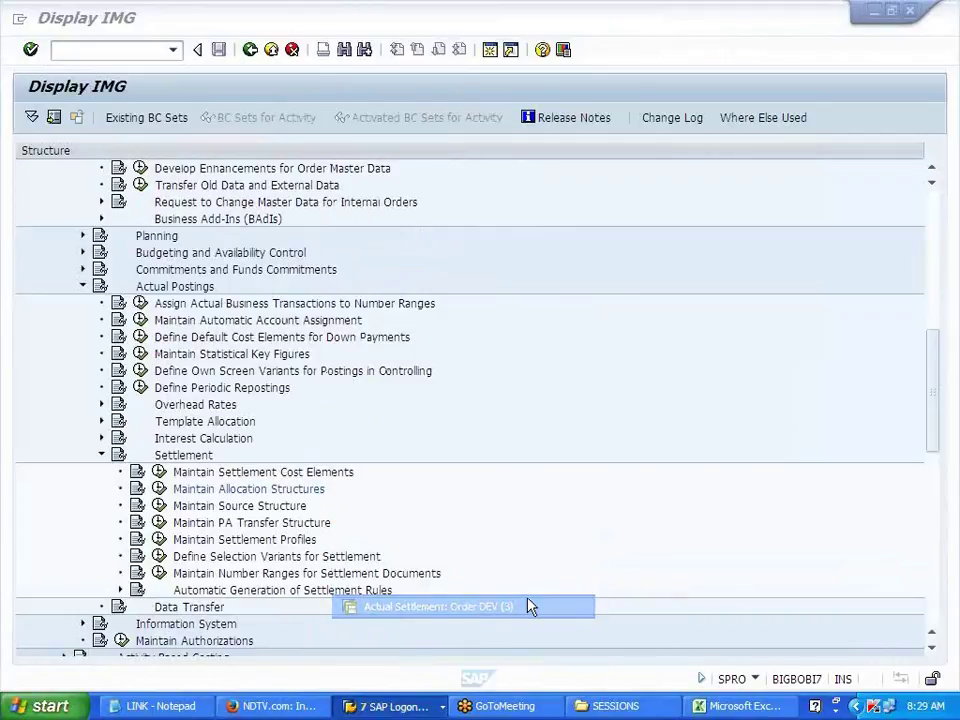
left_click(32, 119)
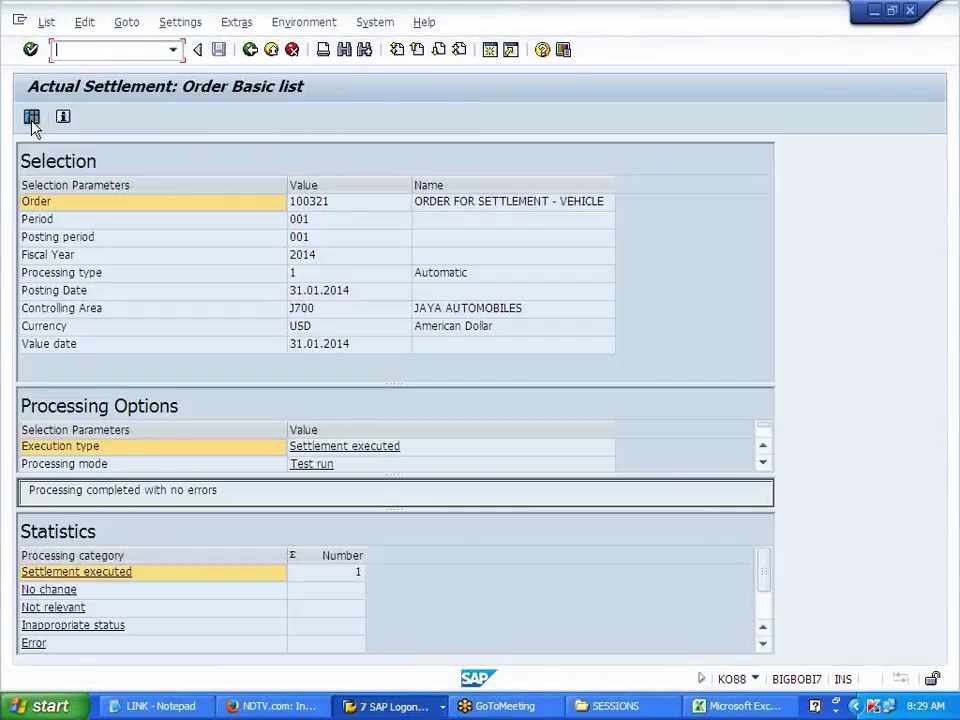
left_click(32, 118)
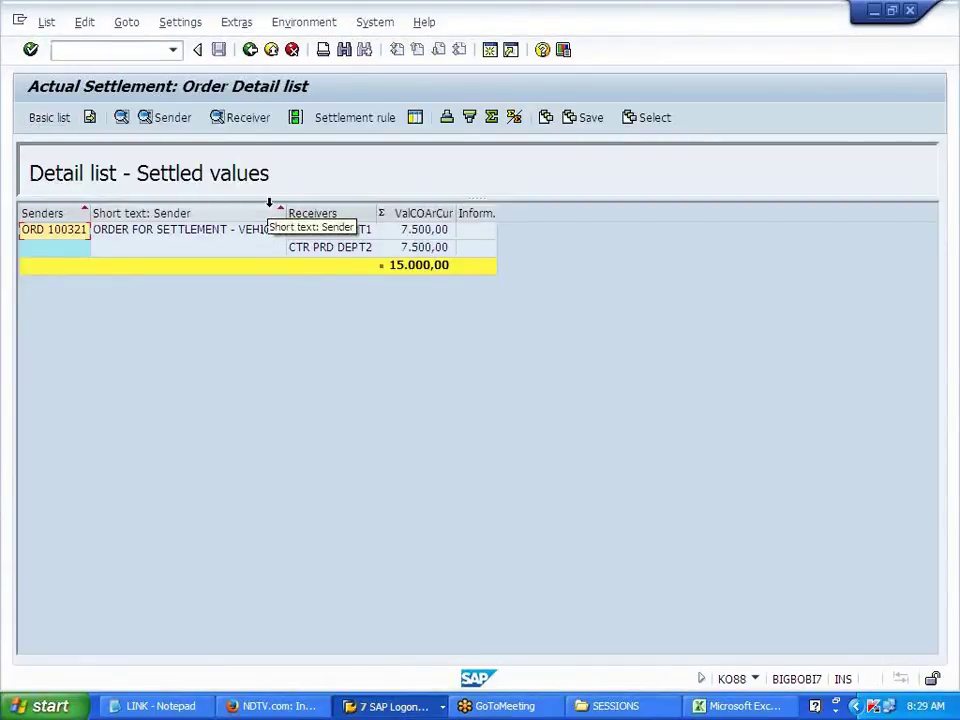
left_click(255, 122)
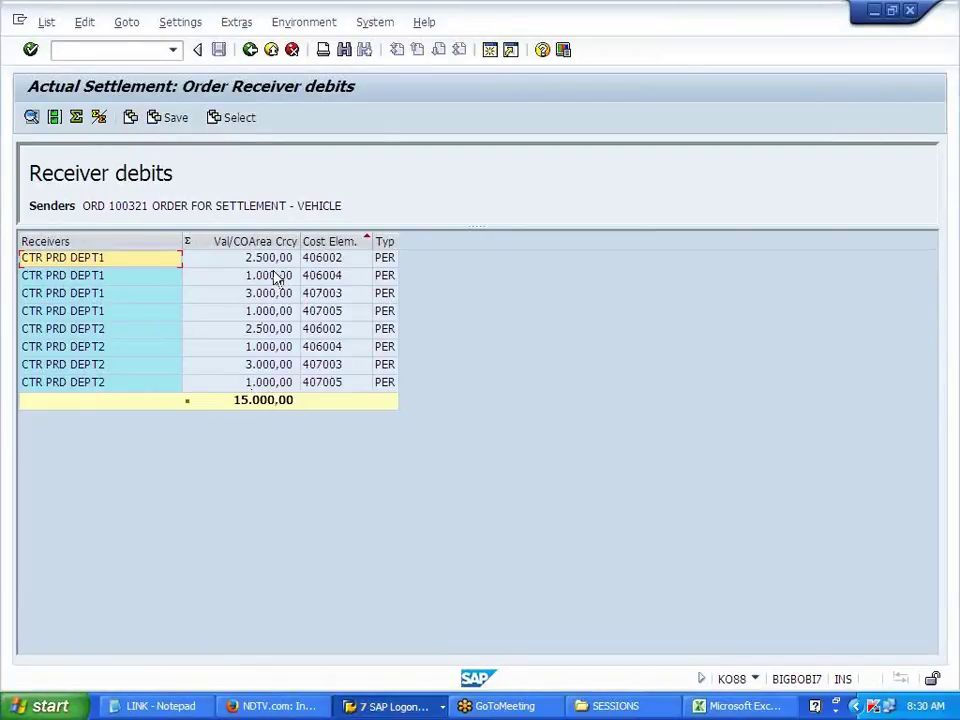
Step: Examine the receiver debits of PRD DEPT1 by original cost element, and return to the KO88 settlement screen
left_click(138, 272)
left_click(134, 296)
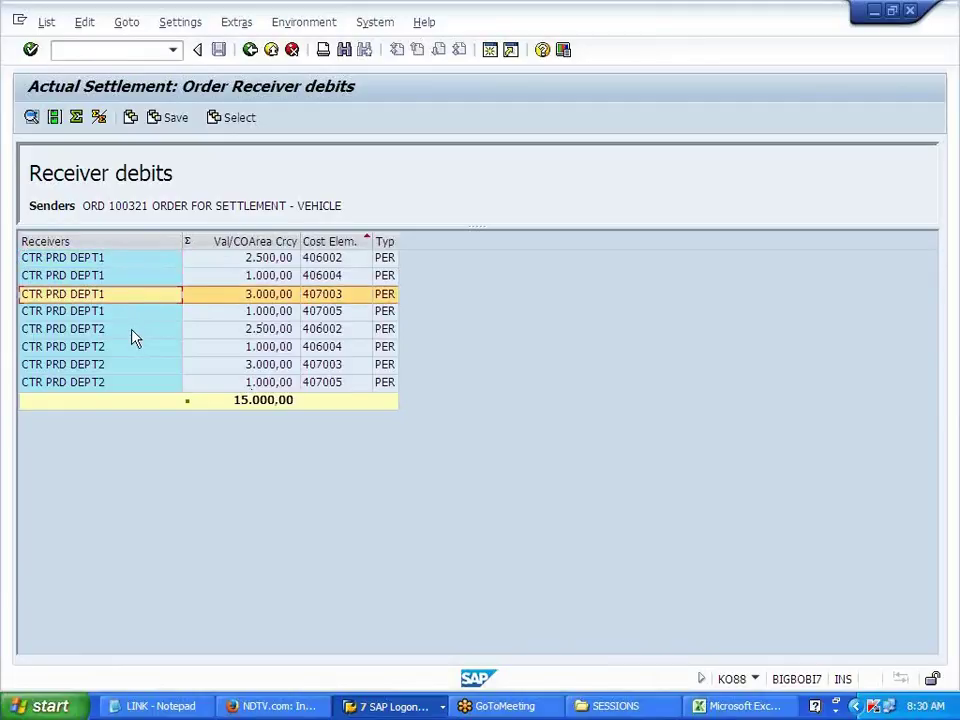
left_click(129, 314)
left_click(118, 258)
left_click(124, 276)
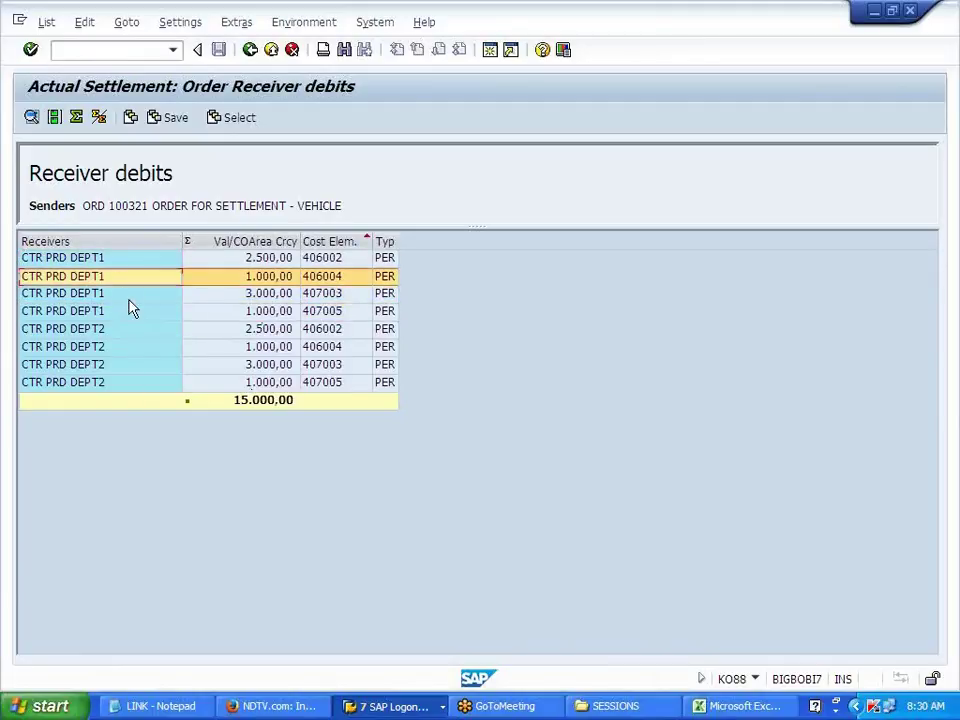
left_click(134, 294)
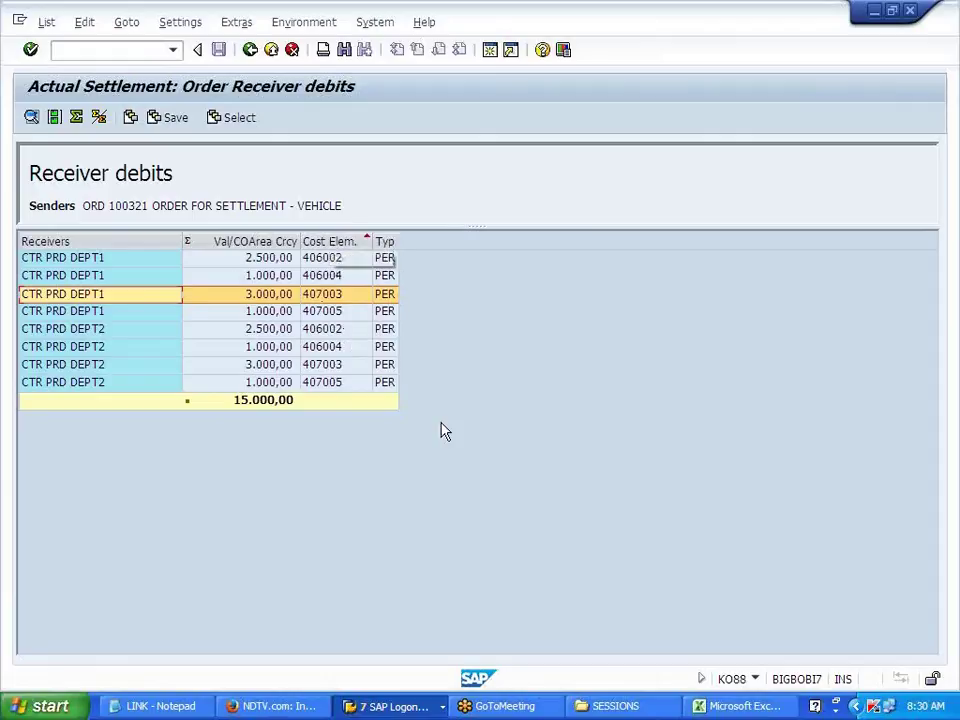
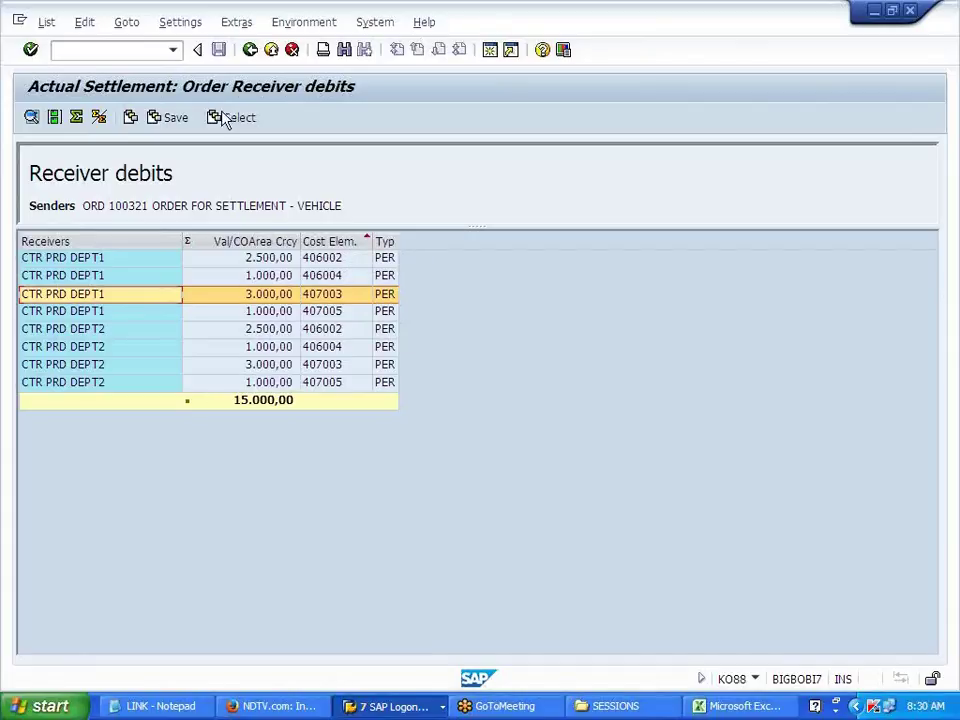
left_click(250, 50)
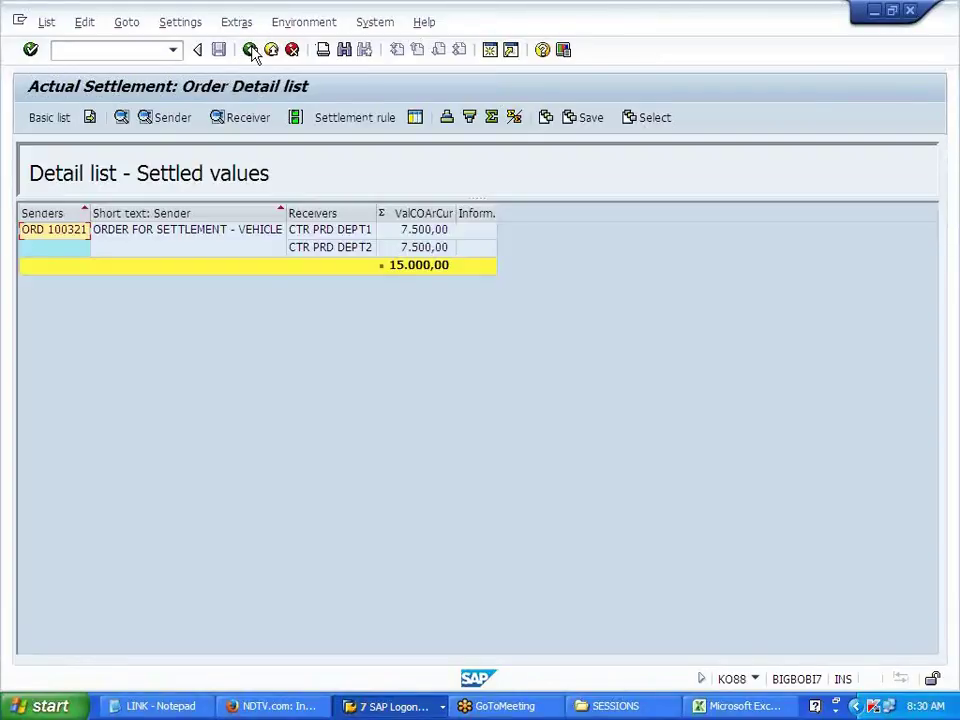
left_click(250, 50)
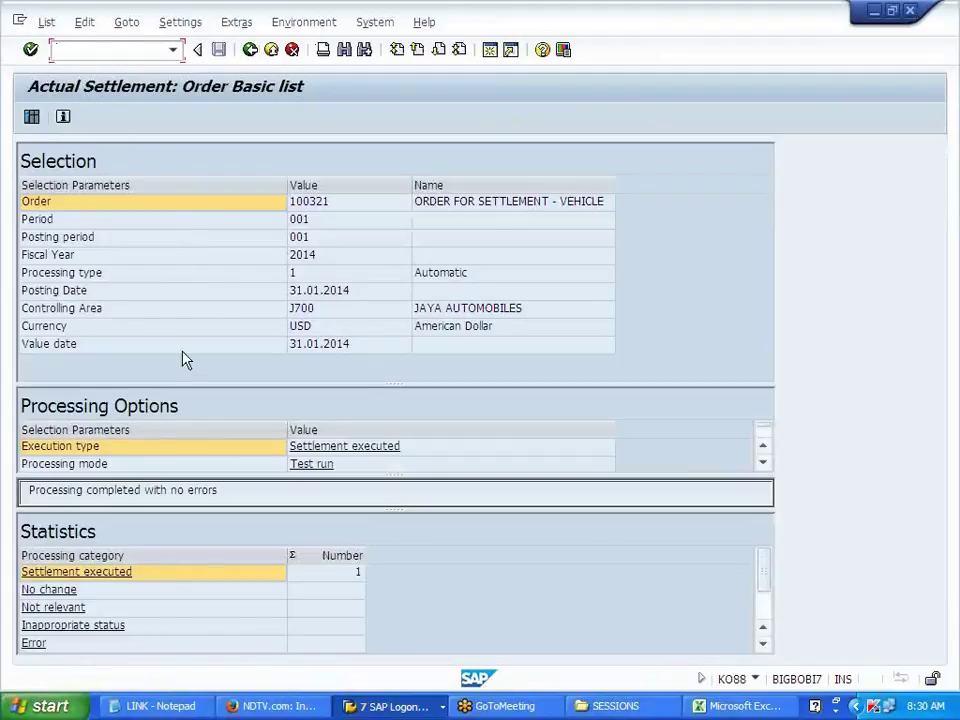
left_click(250, 50)
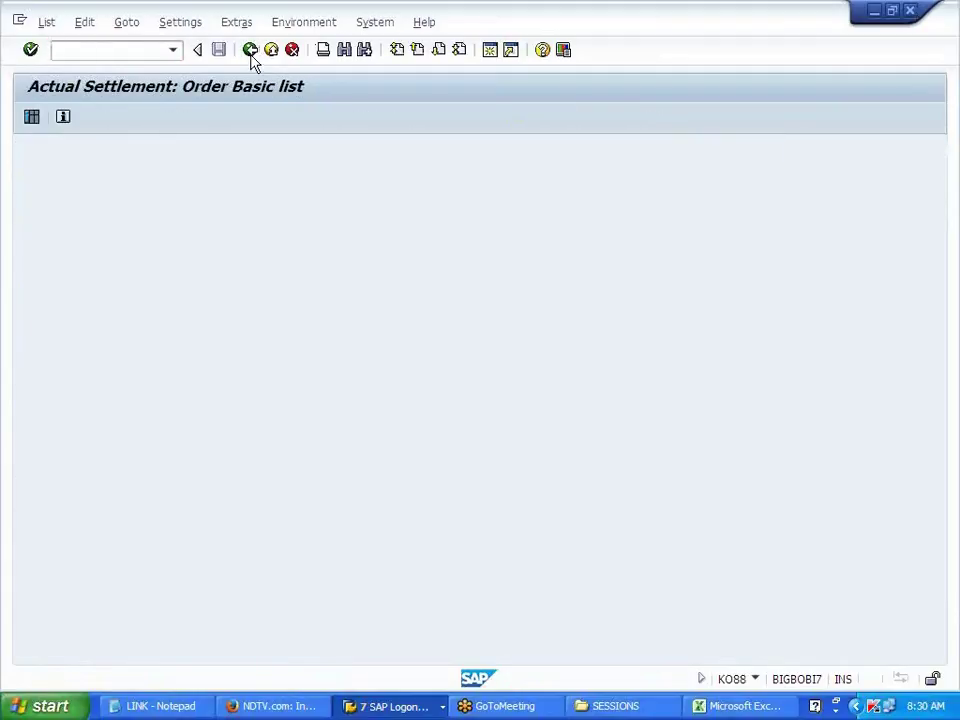
Step: Try to execute the vehicle order's actual settlement with Test Run disabled, and read the error analysis for the cause and procedure
left_click(62, 357)
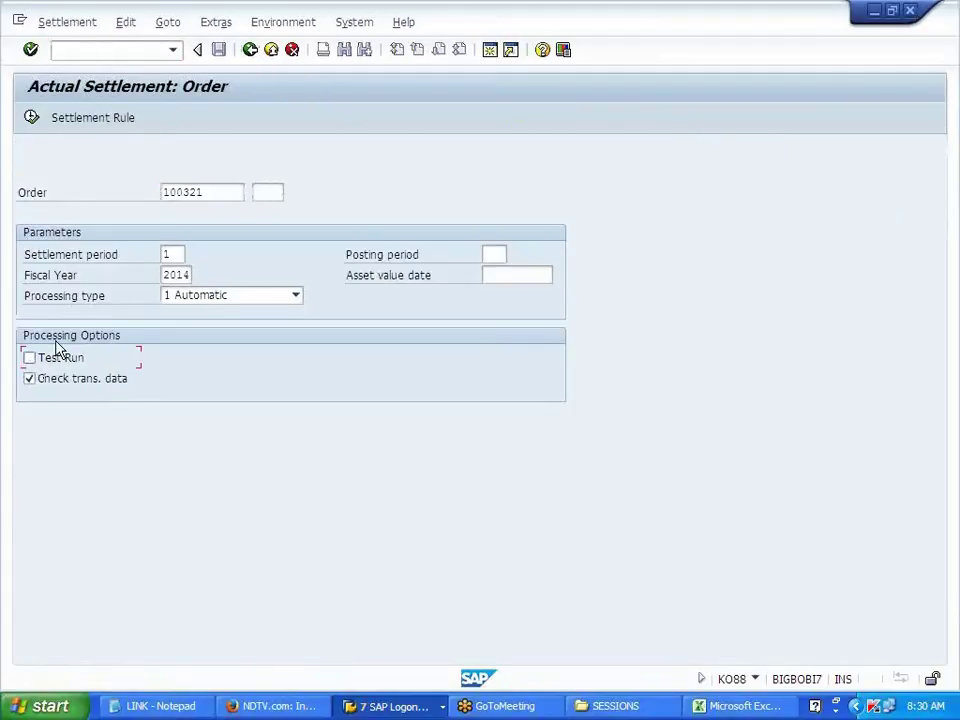
left_click(32, 118)
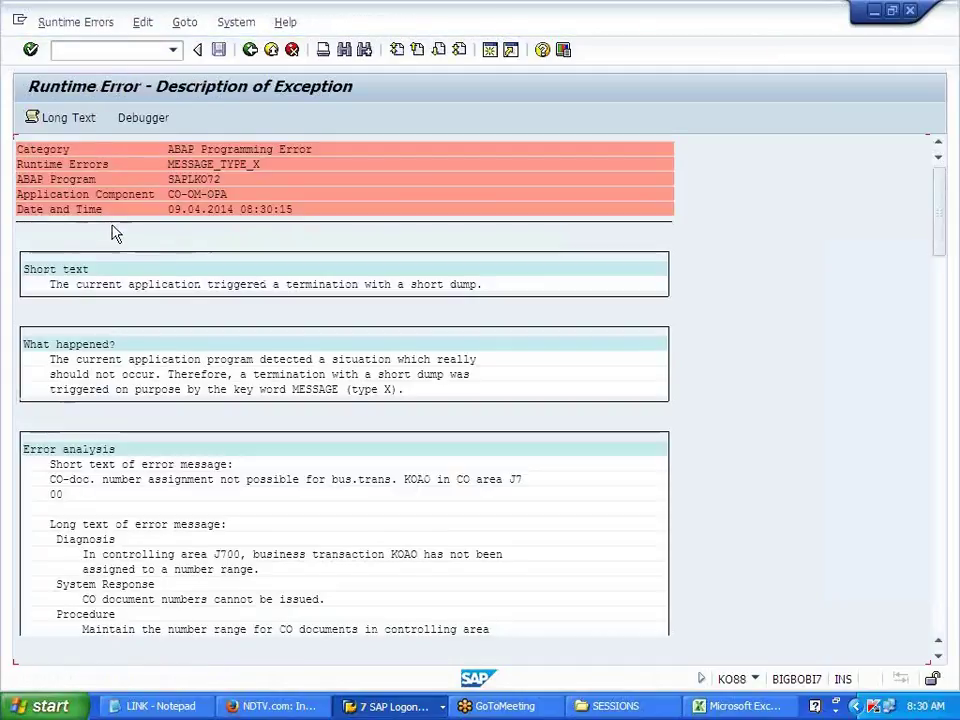
scroll(752, 458, "down", 3)
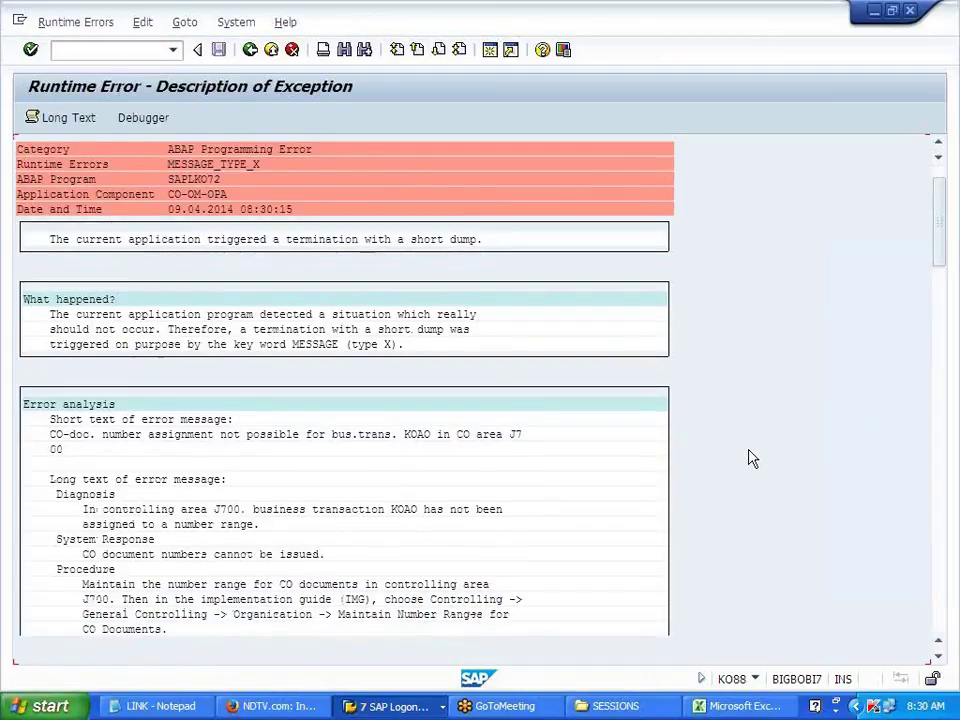
scroll(752, 458, "down", 1)
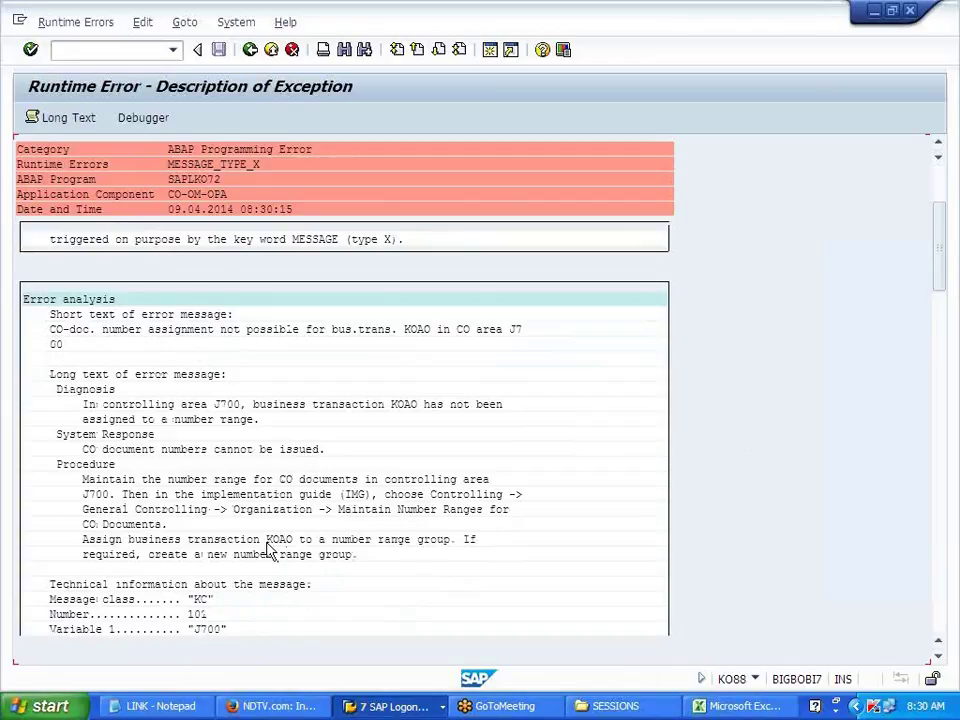
Step: Open CO document range maintenance (KANK) and start changing the number range groups of controlling area J700
left_click_drag(268, 548, 295, 548)
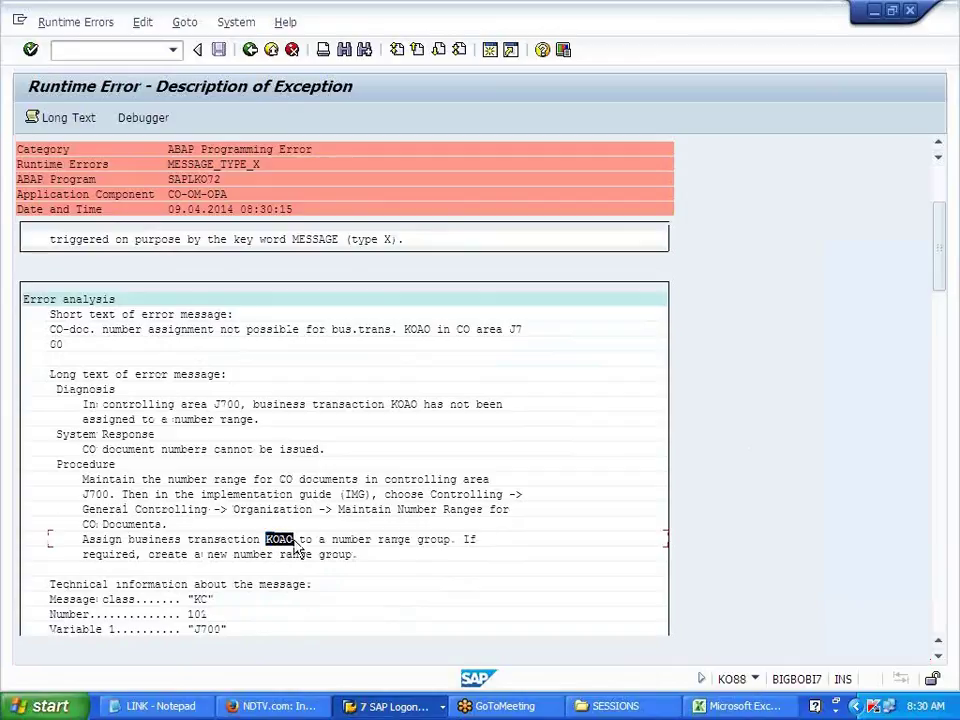
left_click(64, 48)
type("/")
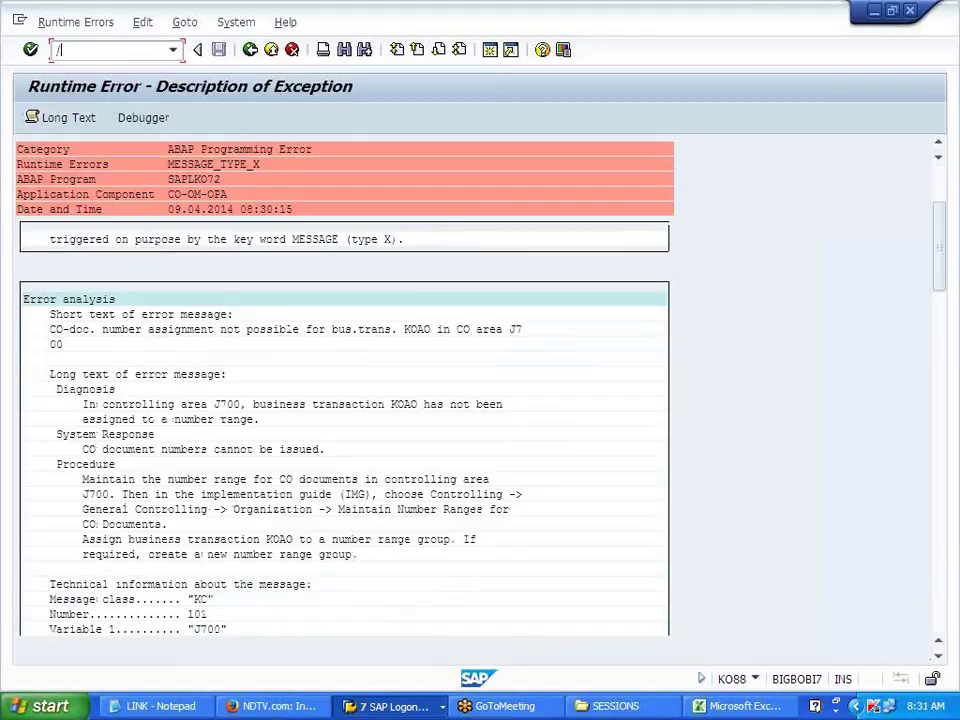
type("NKANK")
key("Return")
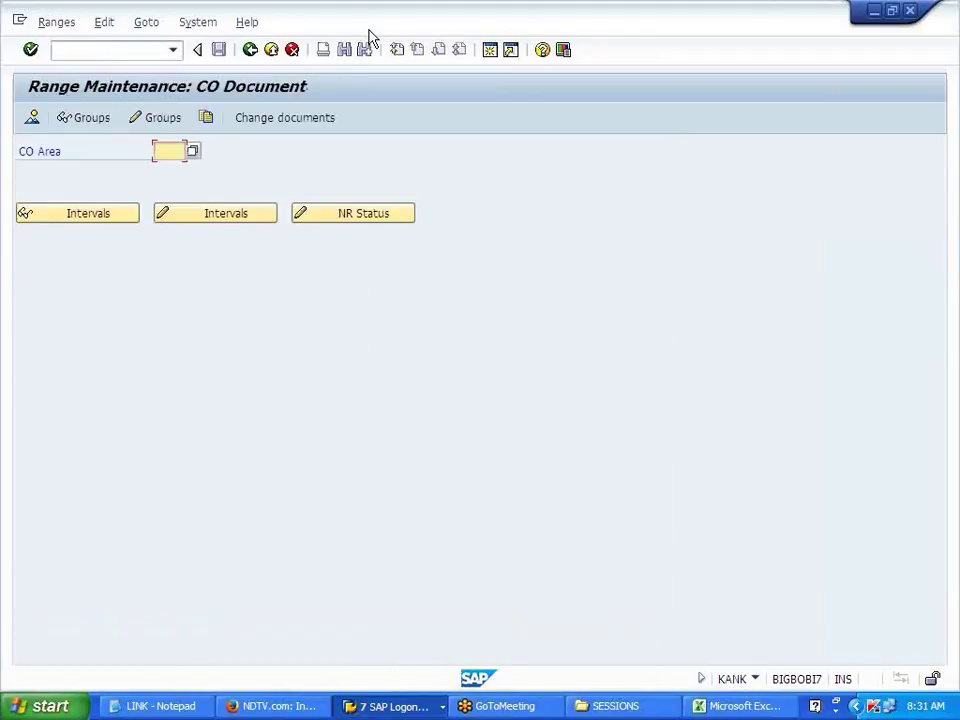
left_click(185, 170)
left_click(170, 120)
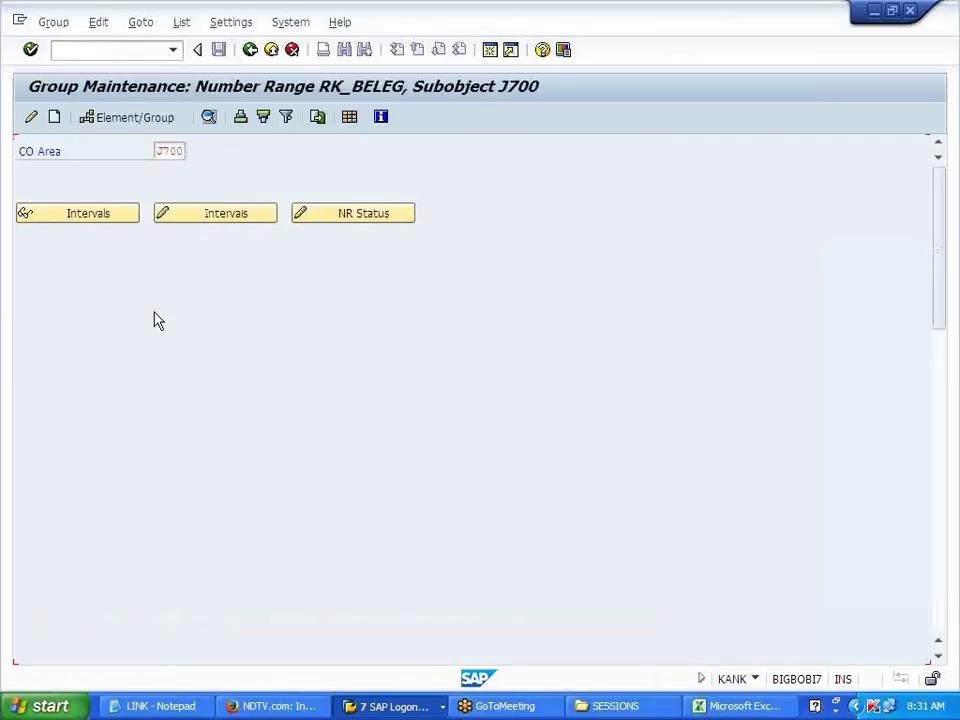
Step: Find business transaction KOAO, assign it to the group NUMBER RANGES FOR ALLOCATION, save, and leave range maintenance
key("ctrl+f")
type("KOAO")
key("Return")
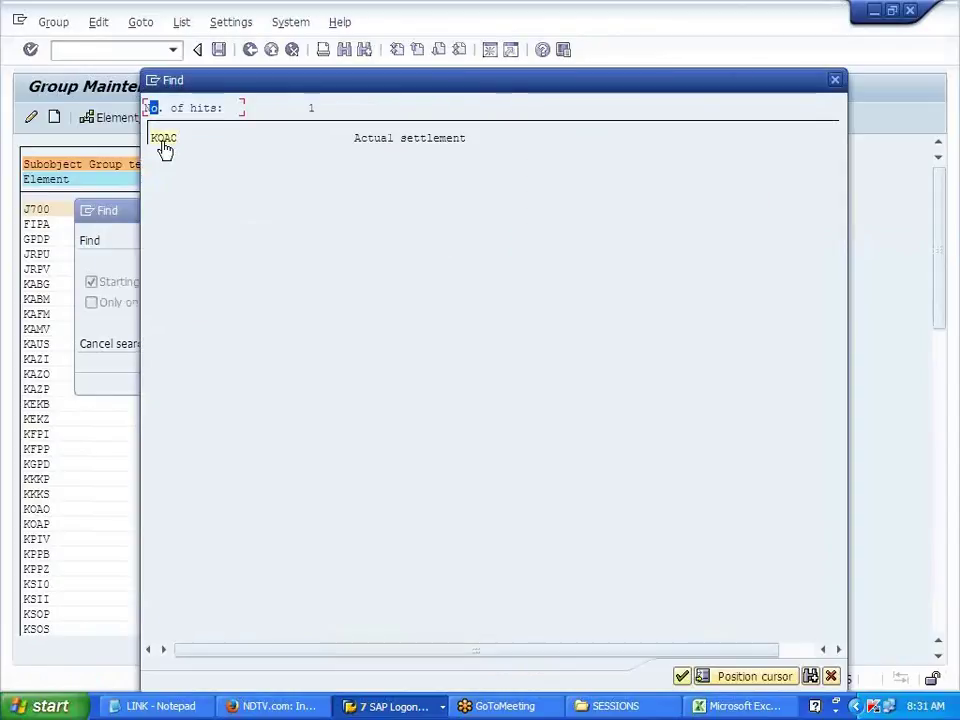
double_click(165, 140)
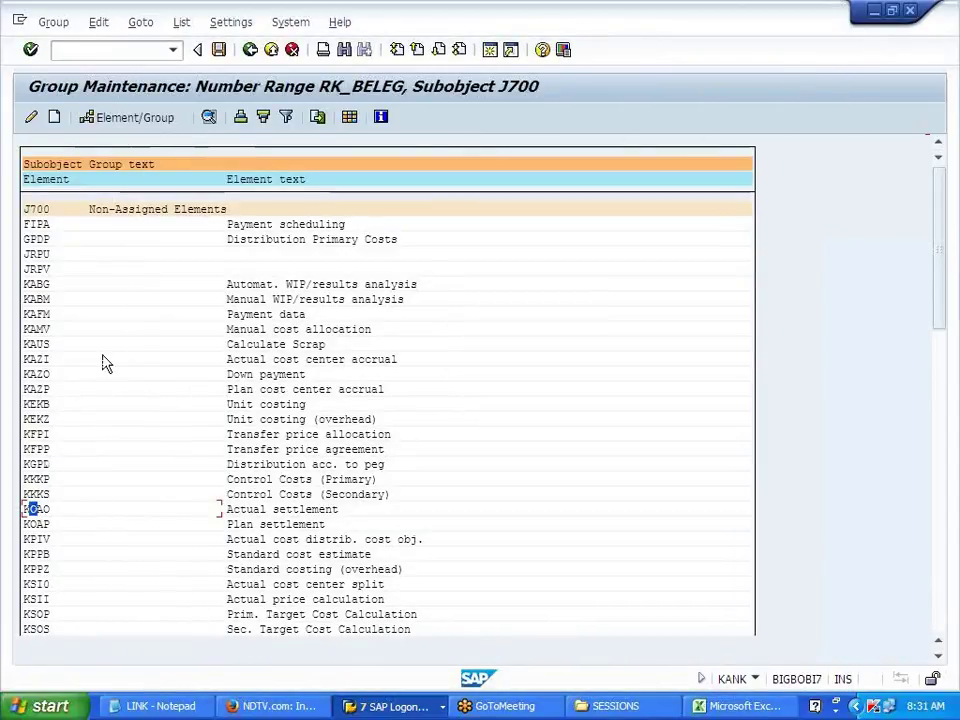
left_click(135, 118)
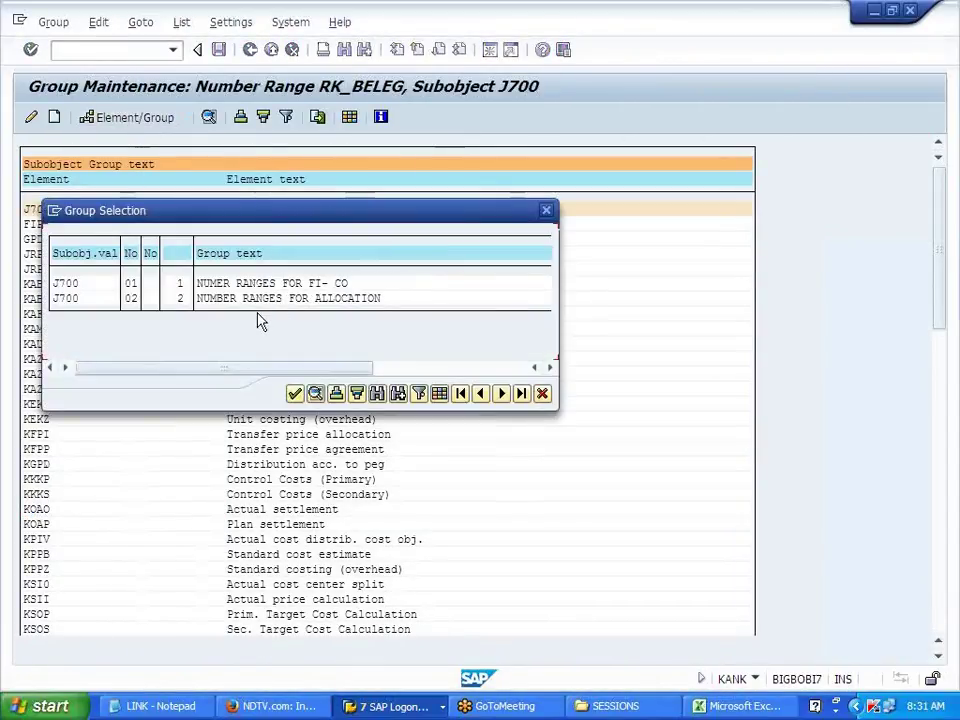
double_click(251, 298)
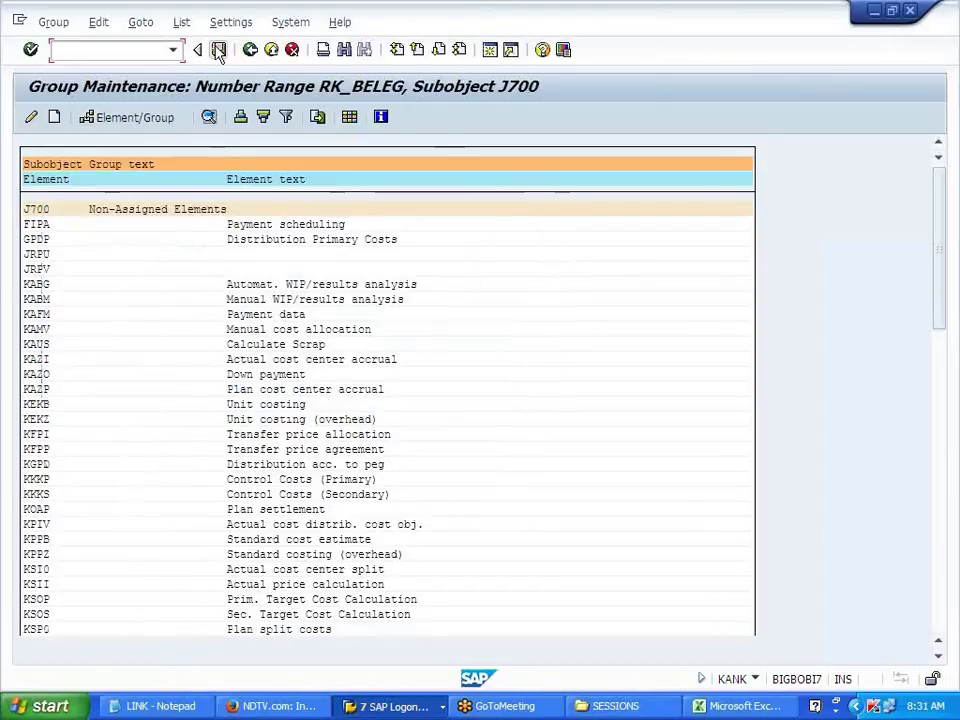
left_click(251, 51)
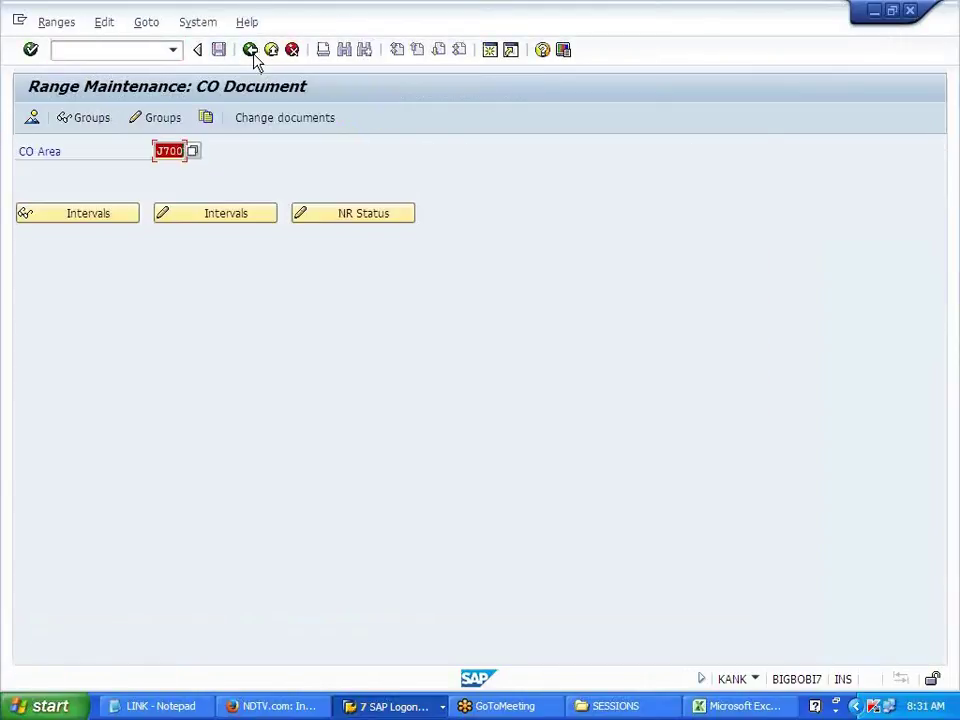
left_click(251, 51)
Step: Switch to the Orders: Actual/Plan/Variance session, leave its selection screen, and switch to the Create Internal Order session
key("alt+Tab")
key("alt+Tab")
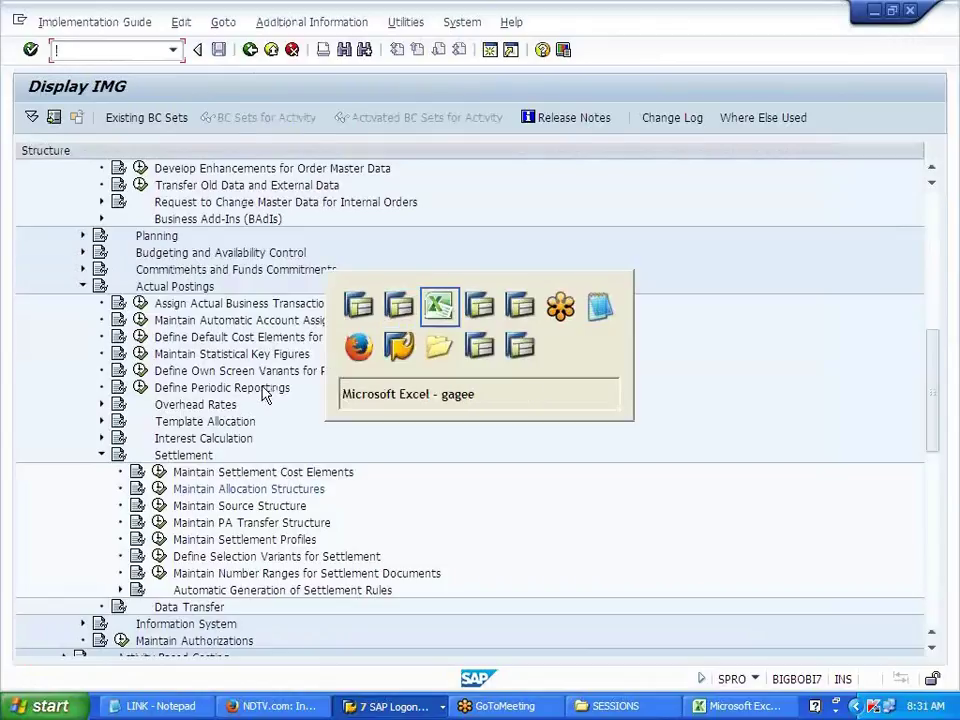
key("alt+Tab")
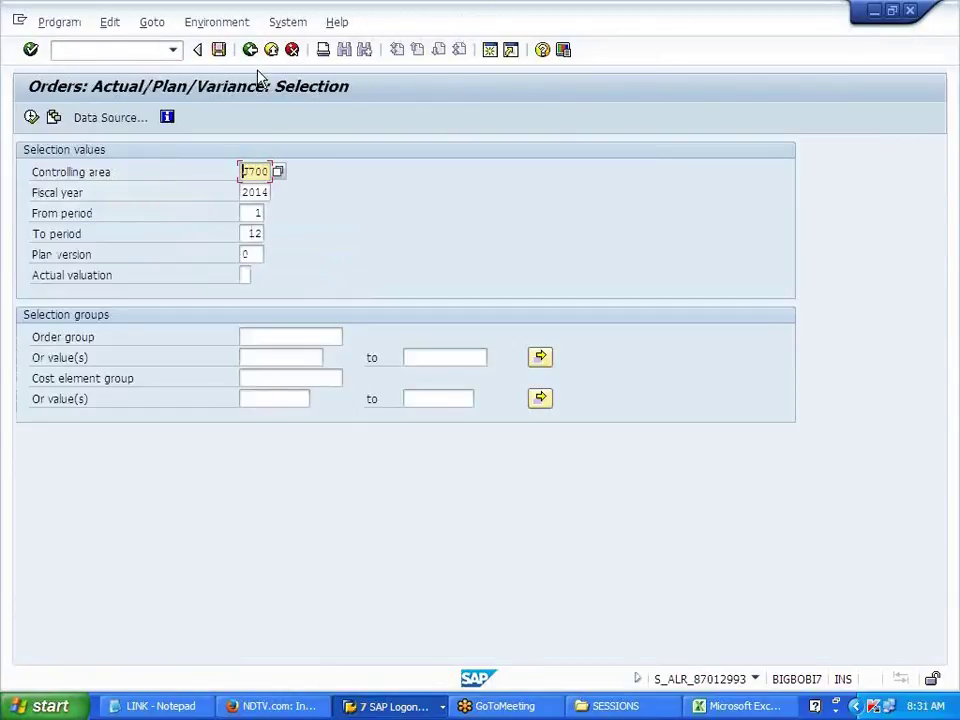
left_click(272, 50)
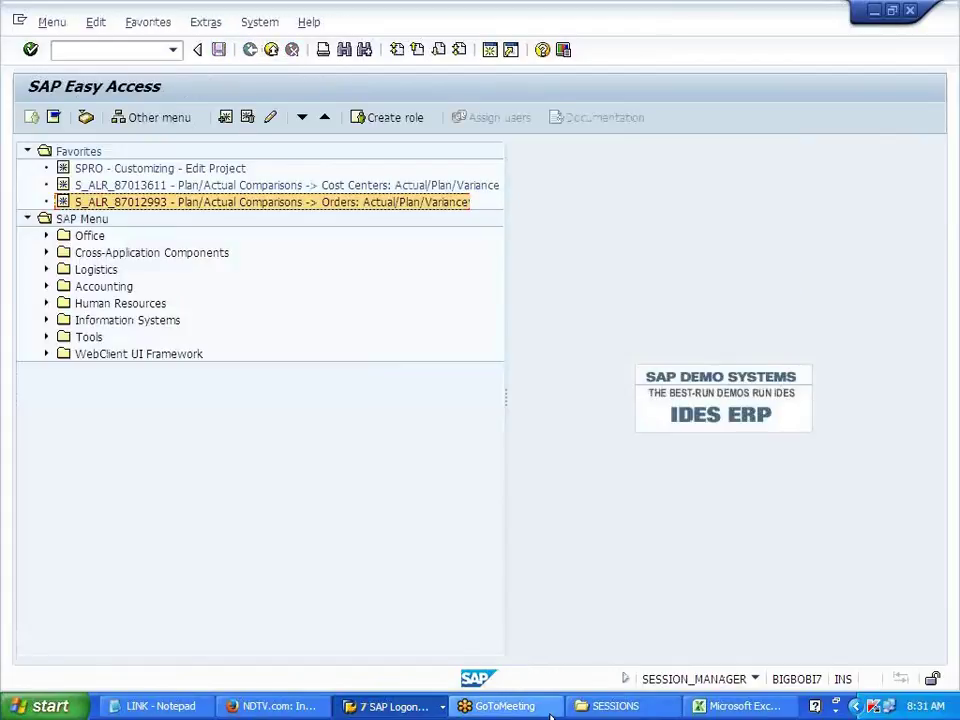
left_click(422, 716)
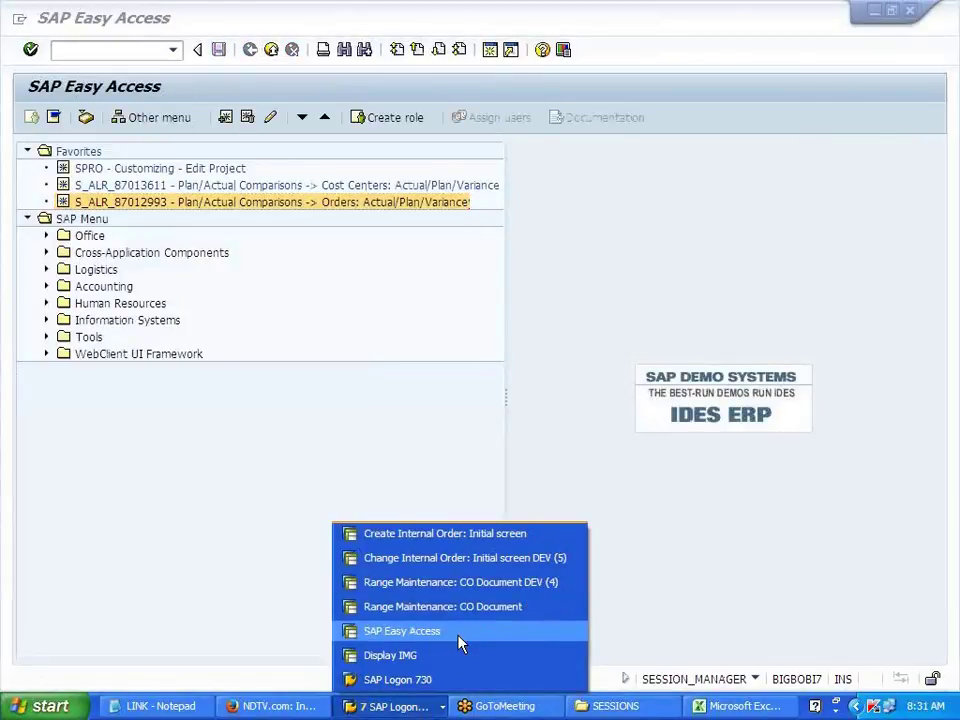
left_click(445, 533)
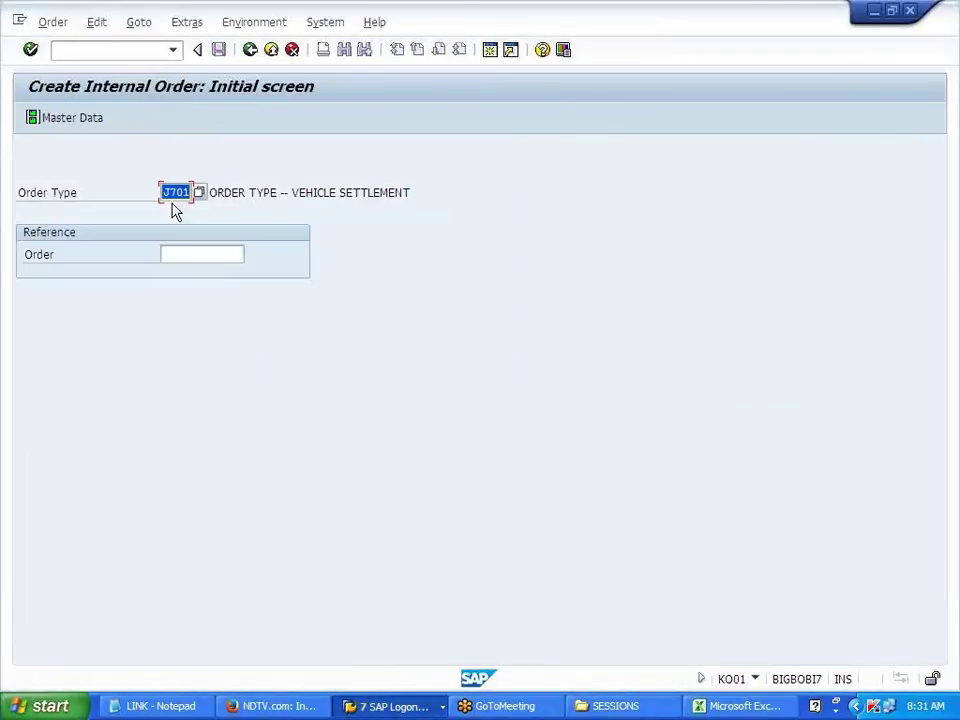
Step: Leave internal order creation, open KO88, and execute the vehicle order's actual settlement with Test Run disabled
left_click(175, 50)
left_click(116, 48)
type("/")
key("Return")
type("K")
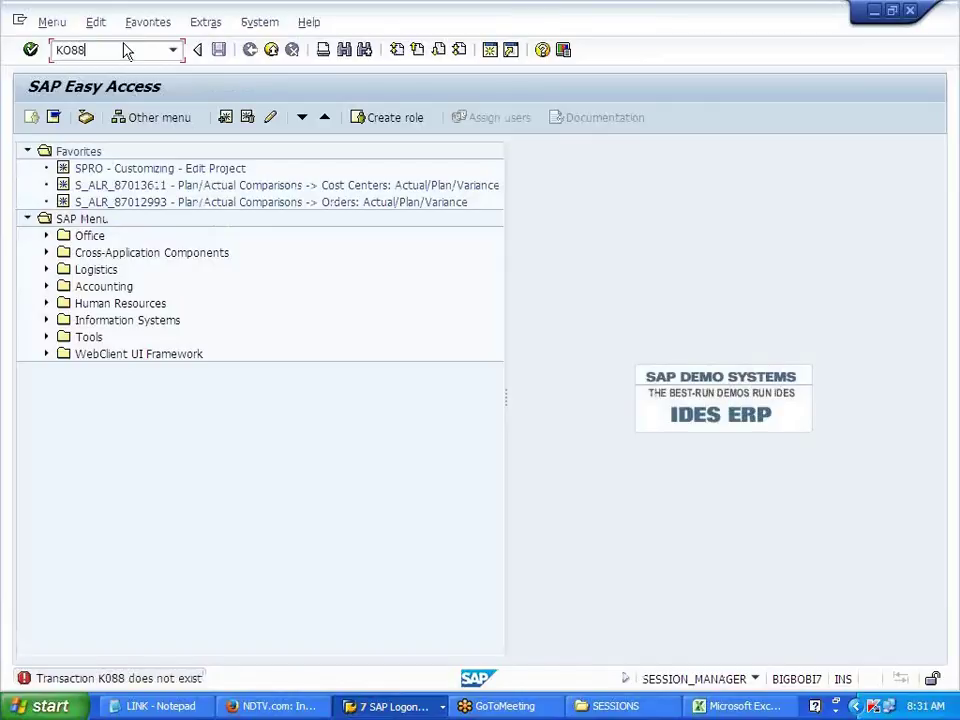
type("O88")
key("Return")
left_click(30, 358)
left_click(31, 118)
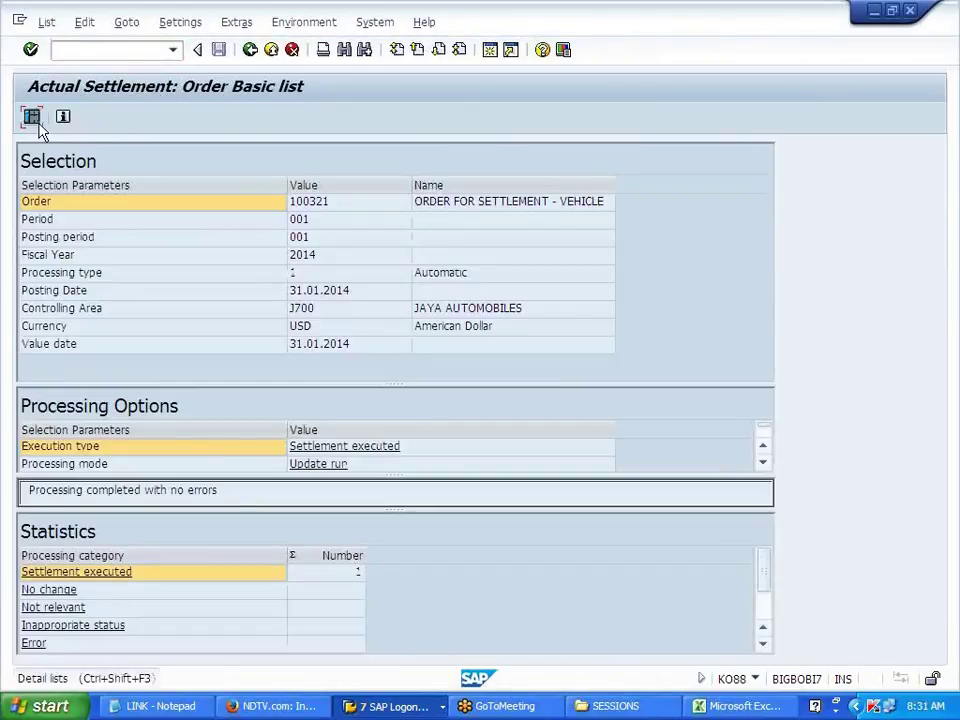
Step: Open the settlement's detail list, examine the receiver debits by cost element, and return to SAP Easy Access
left_click(32, 117)
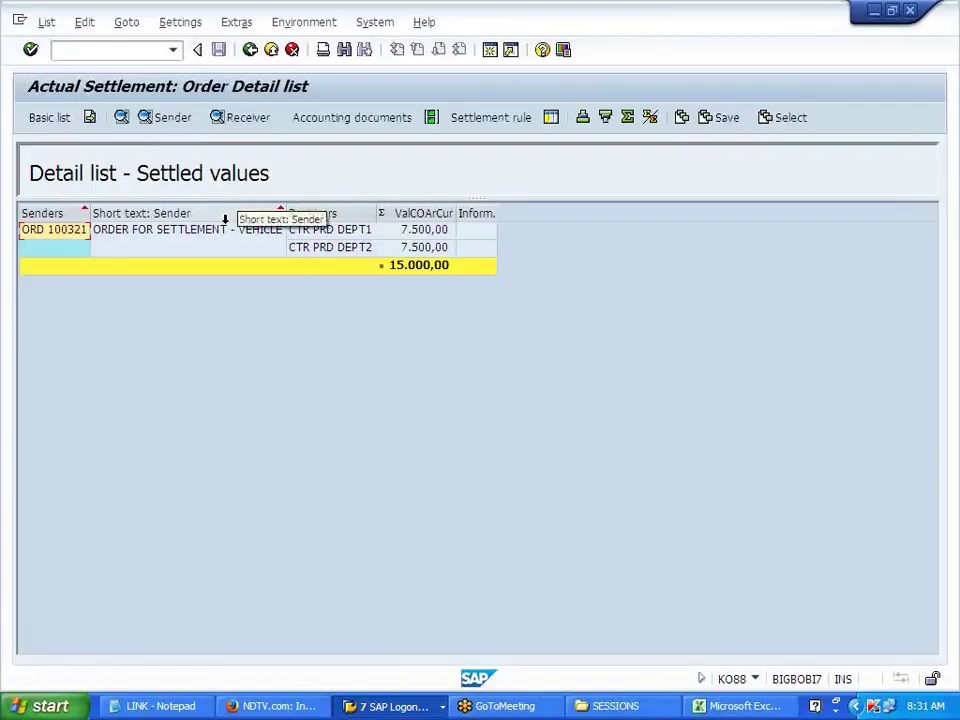
left_click(306, 236)
left_click(306, 249)
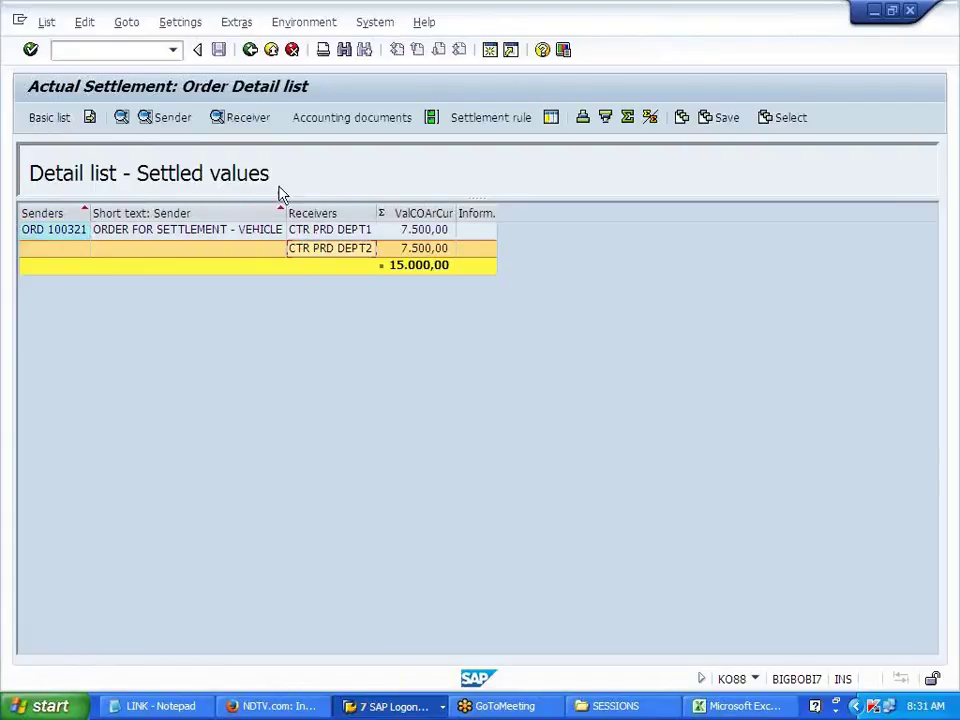
left_click(243, 122)
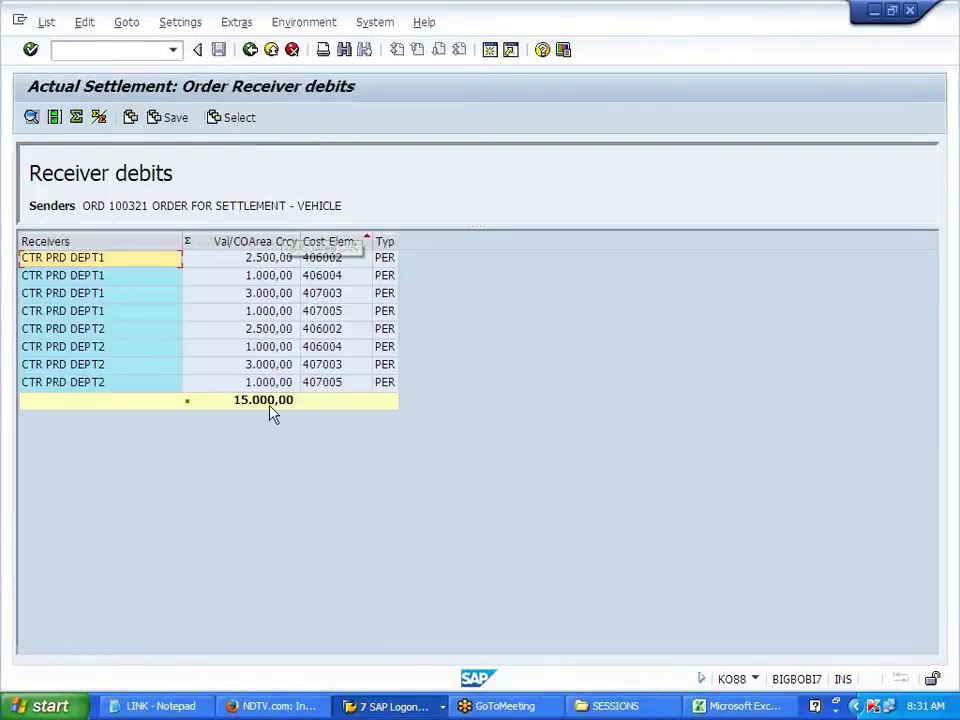
left_click(124, 50)
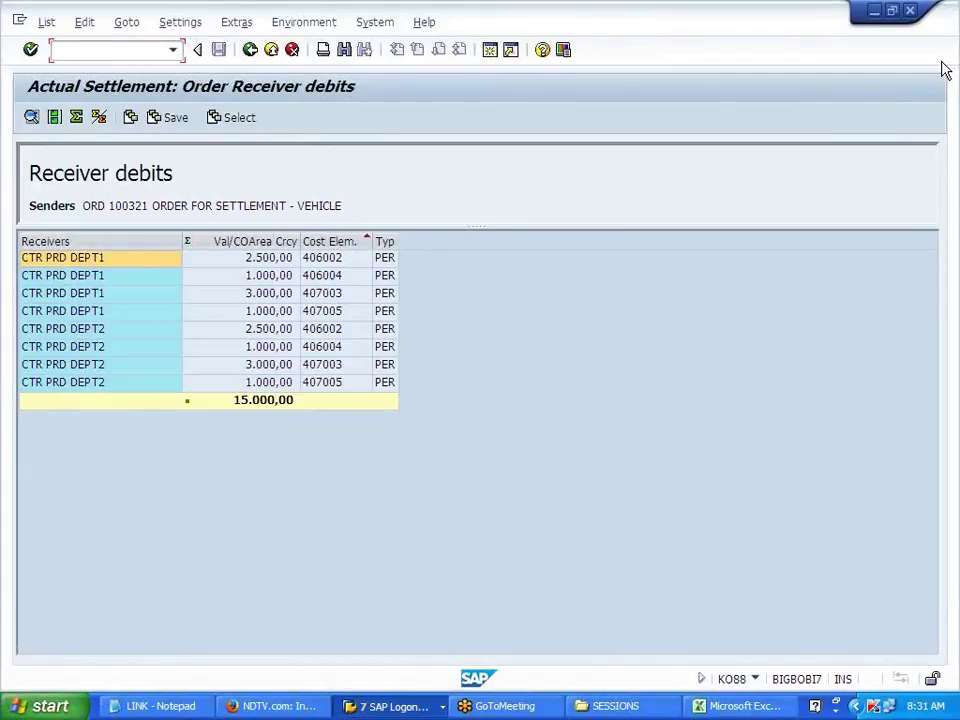
key("Return")
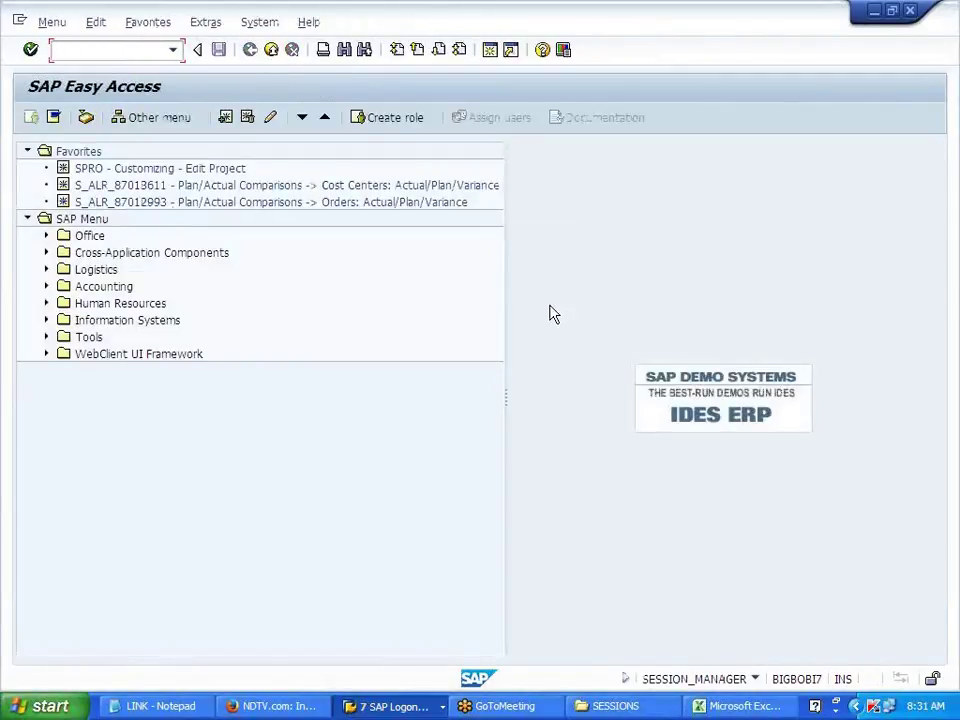
Step: Run S_ALR_87012993 for the vehicle order with the cost element group cleared, examine its costs and settled costs, and exit
left_click(80, 203)
double_click(82, 203)
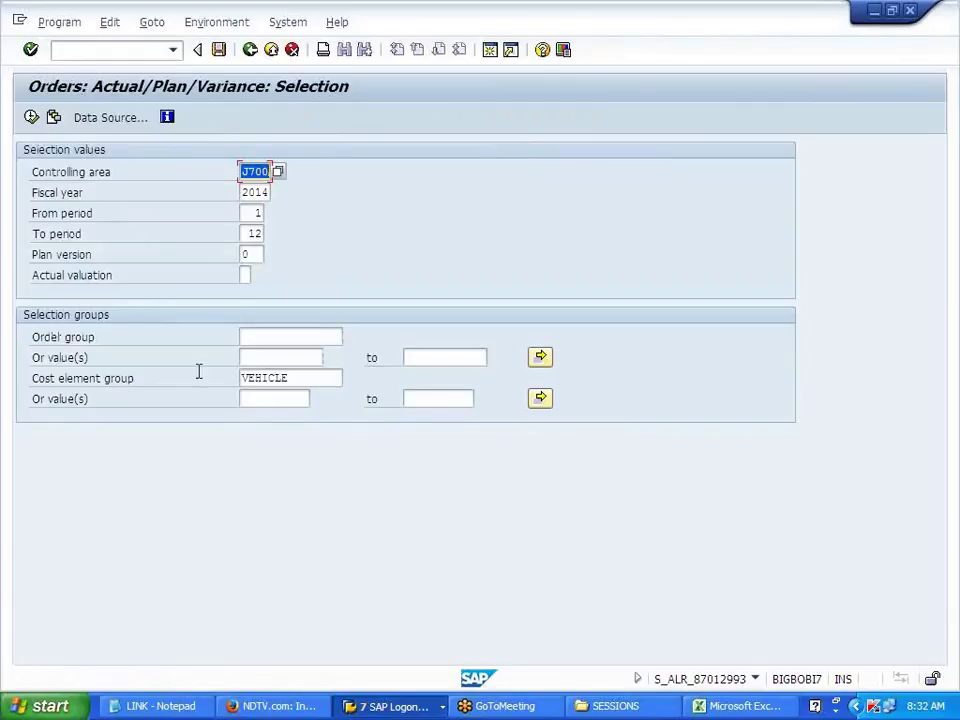
left_click(293, 380)
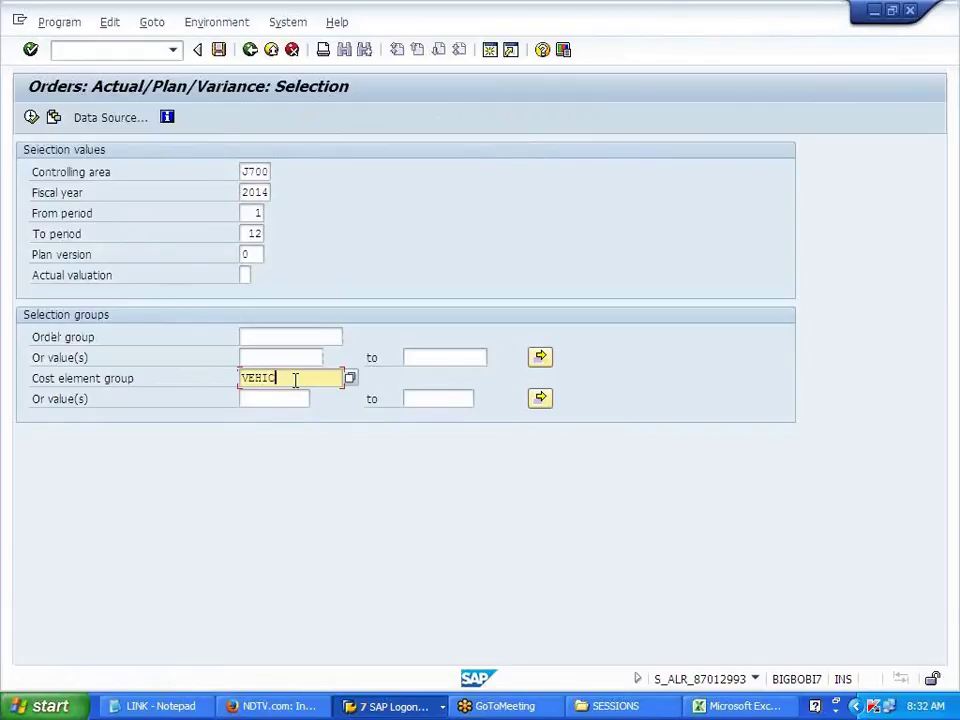
key("BackSpace")
left_click(283, 357)
left_click(279, 377)
left_click(31, 118)
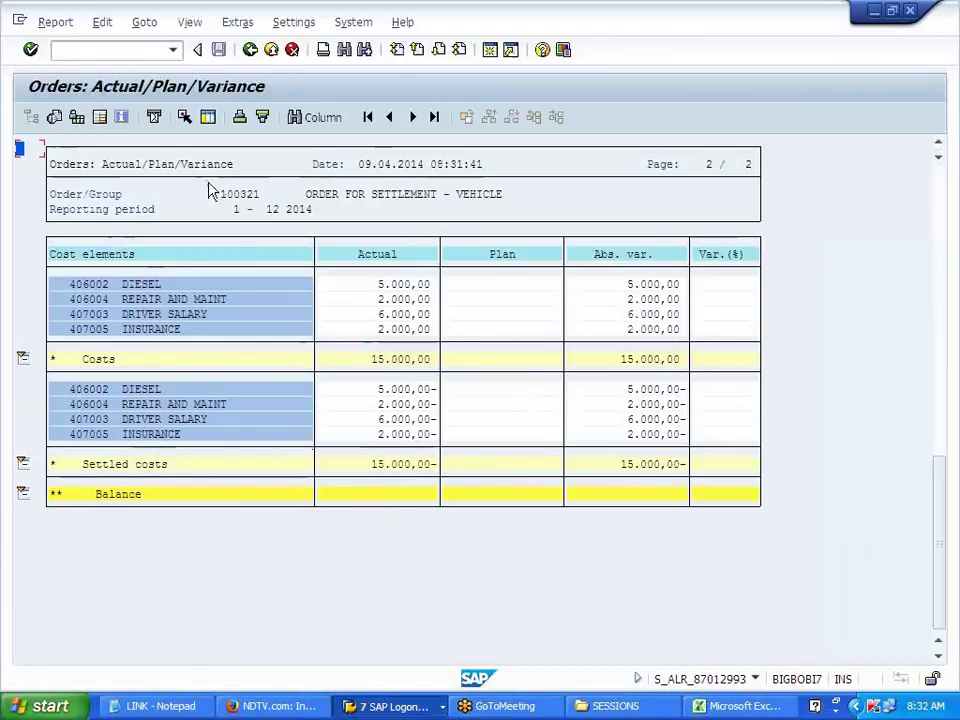
left_click(119, 50)
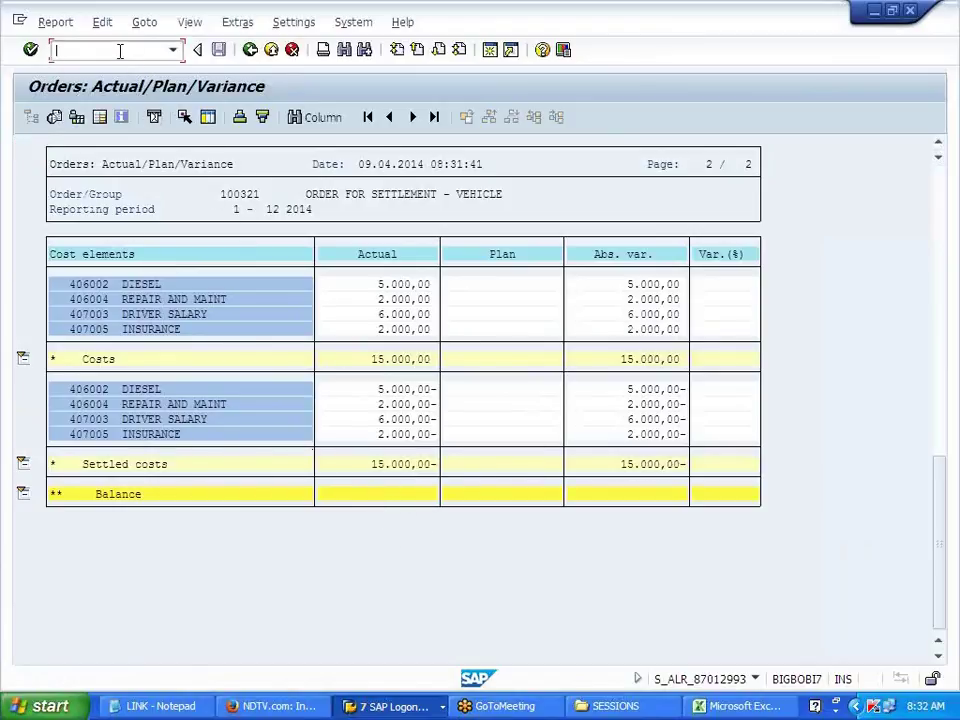
type("/N")
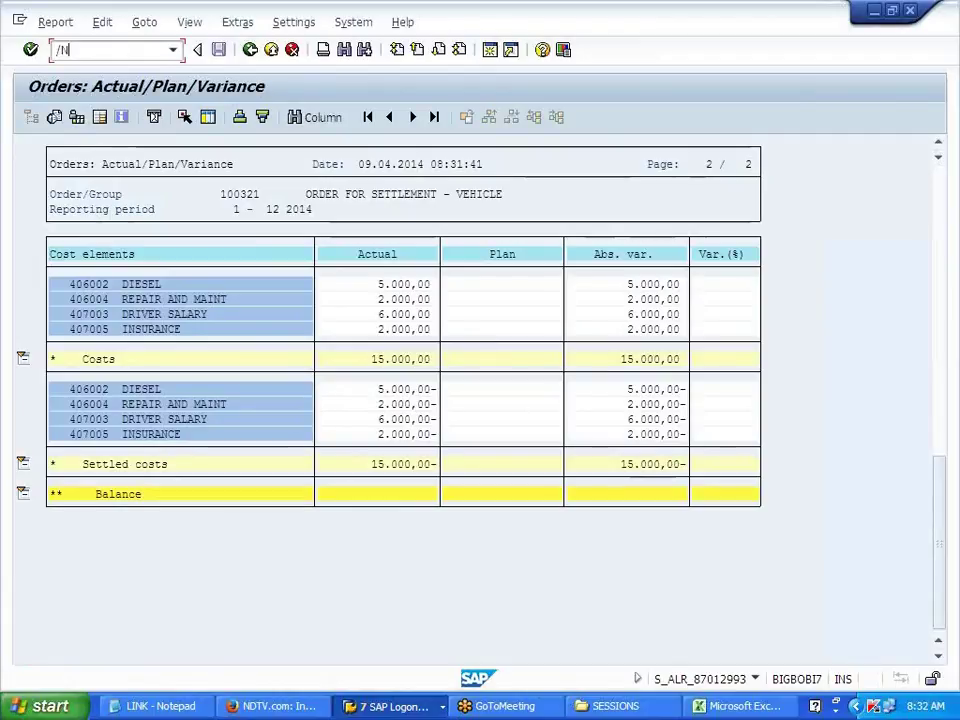
key("Return")
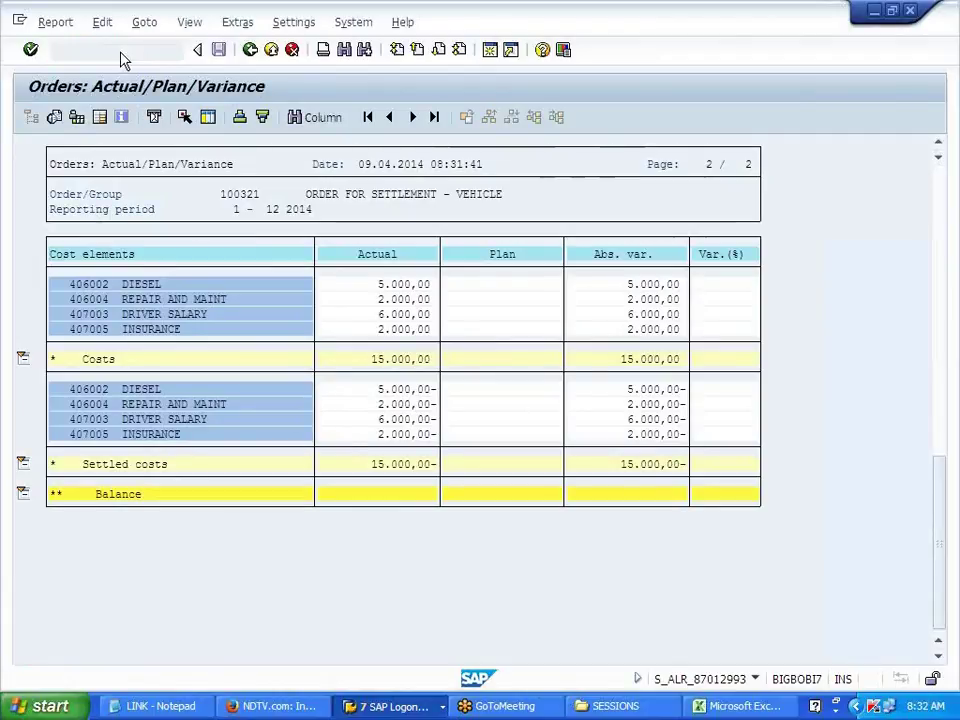
Step: Run the cost centers actual/plan/variance report S_ALR_87013611 for J700, periods 1 to 12 of 2014, with the cost element group cleared
double_click(150, 186)
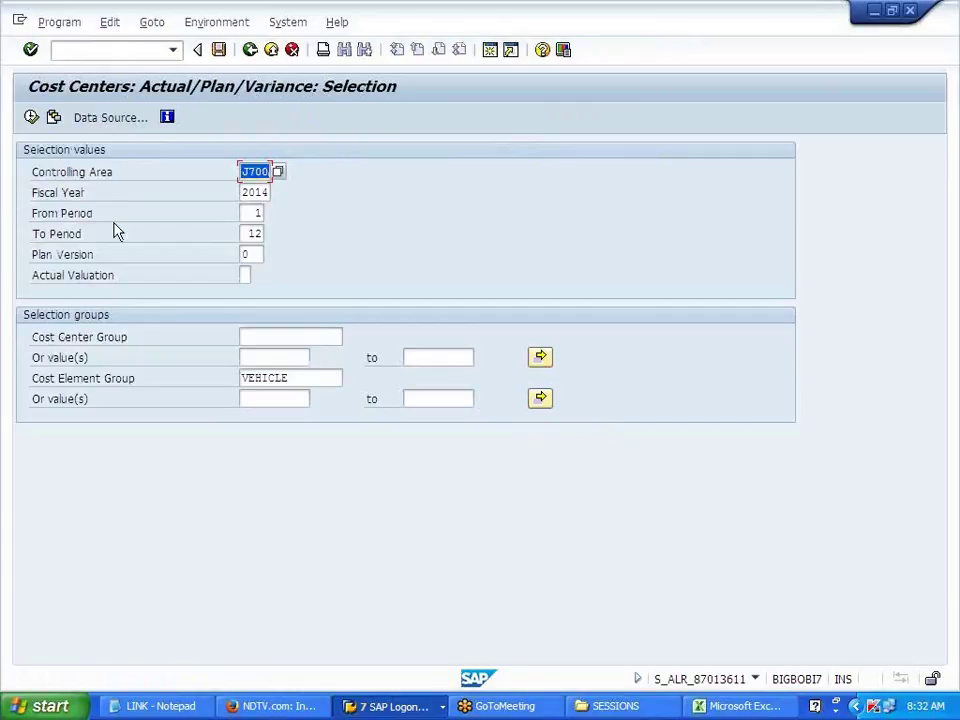
left_click(303, 374)
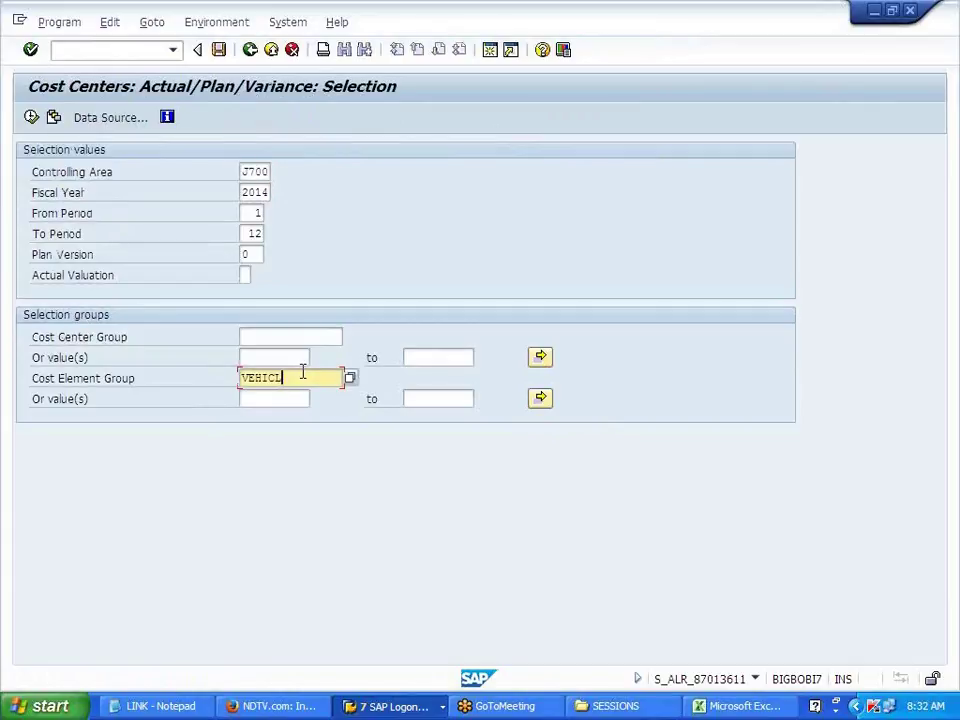
key("BackSpace")
key("BackSpace")
key("BackSpace")
key("BackSpace")
key("BackSpace")
key("BackSpace")
left_click(31, 117)
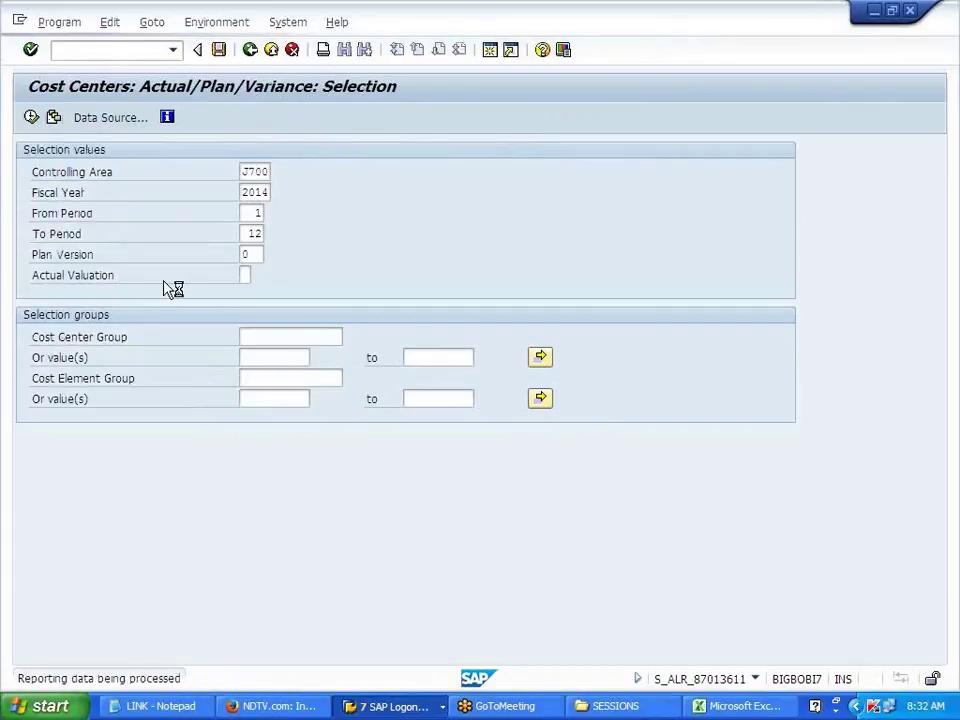
Step: Examine the cost elements debited and credited on PRD DEPT1 and PRD DEPT2, and exit to SAP Easy Access
left_click(149, 191)
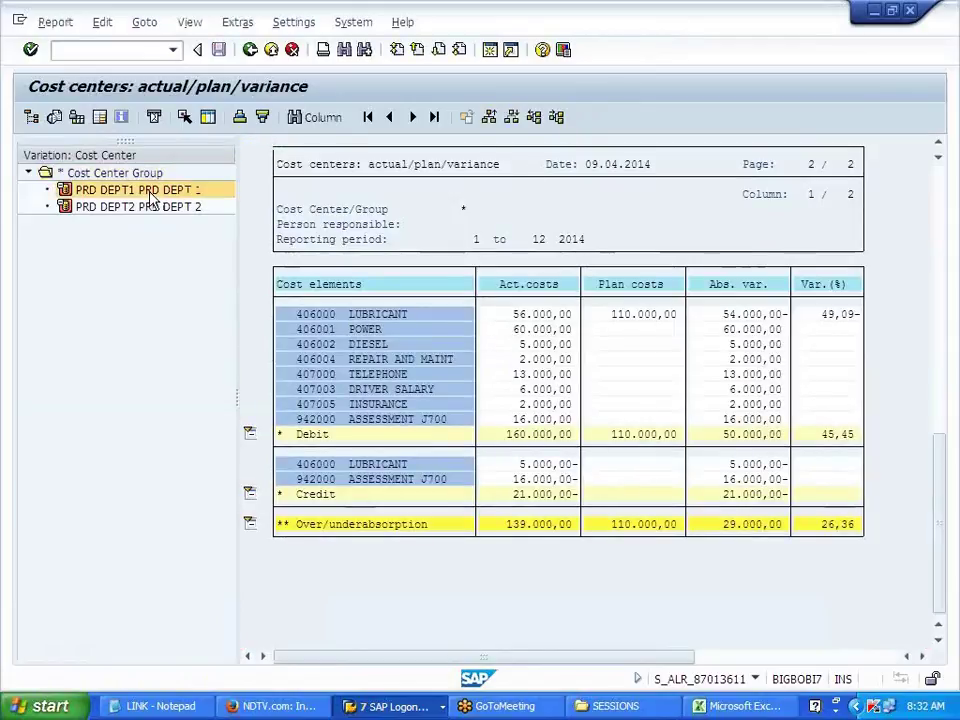
left_click_drag(312, 360, 438, 414)
left_click(150, 206)
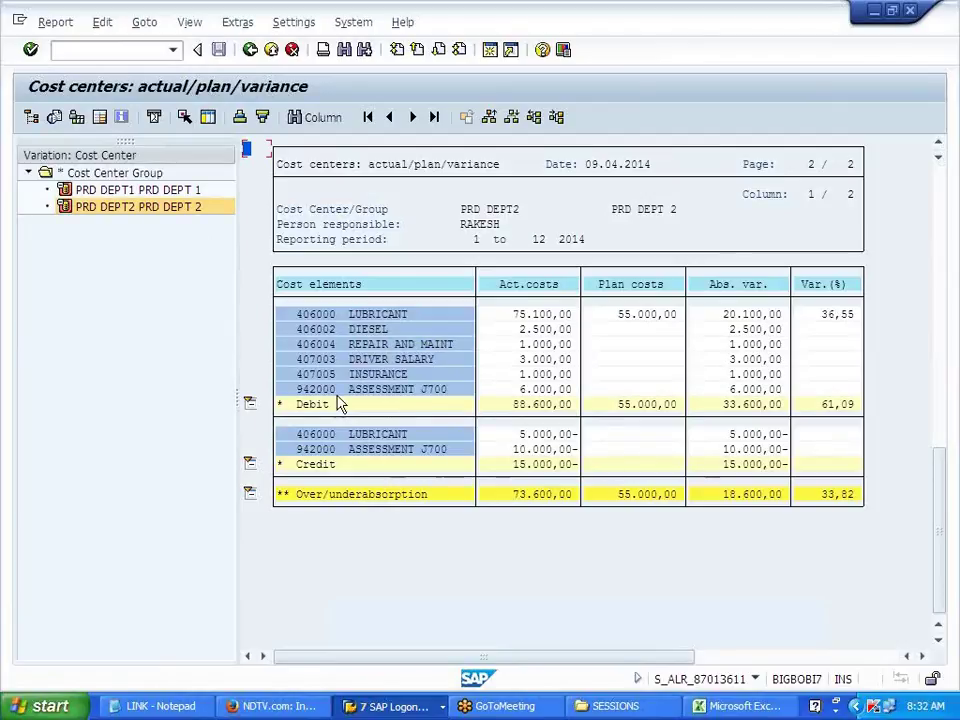
left_click_drag(297, 449, 432, 454)
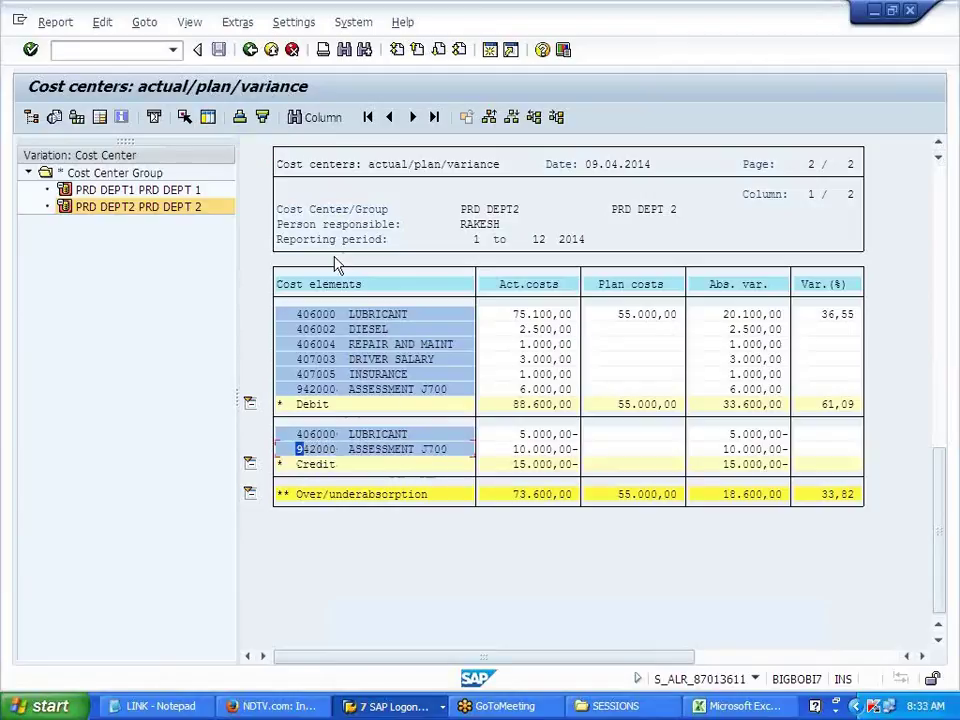
left_click(250, 50)
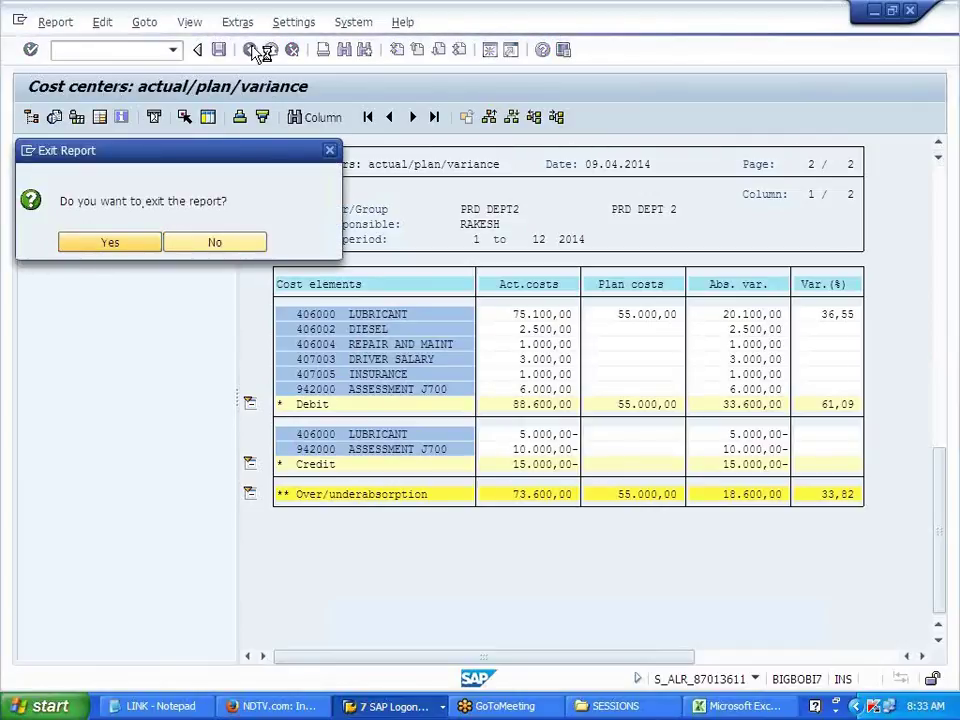
key("Return")
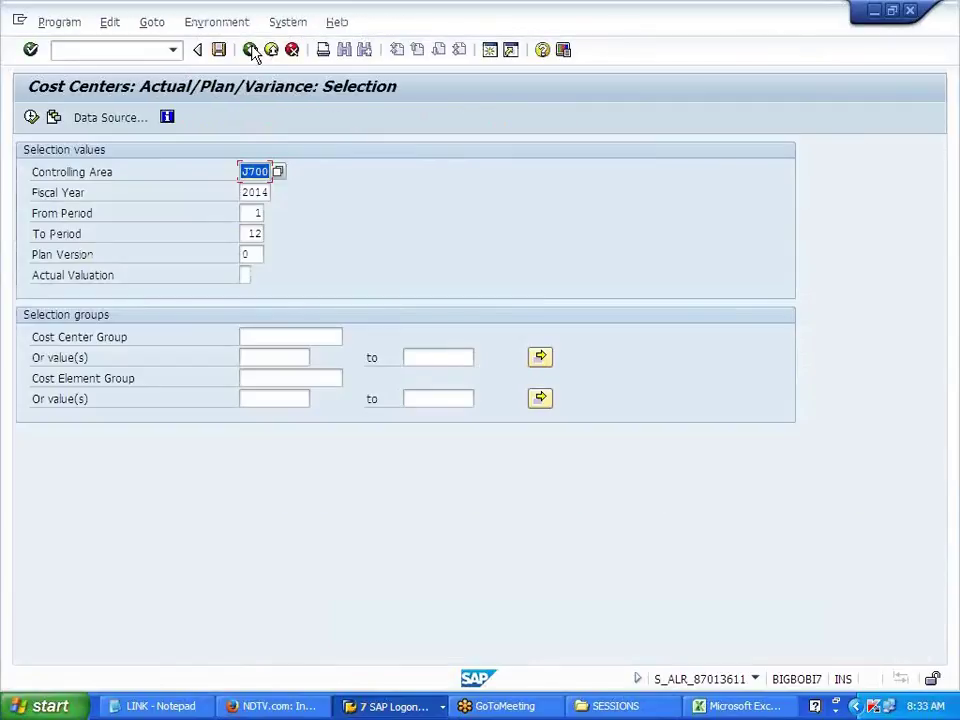
left_click(250, 50)
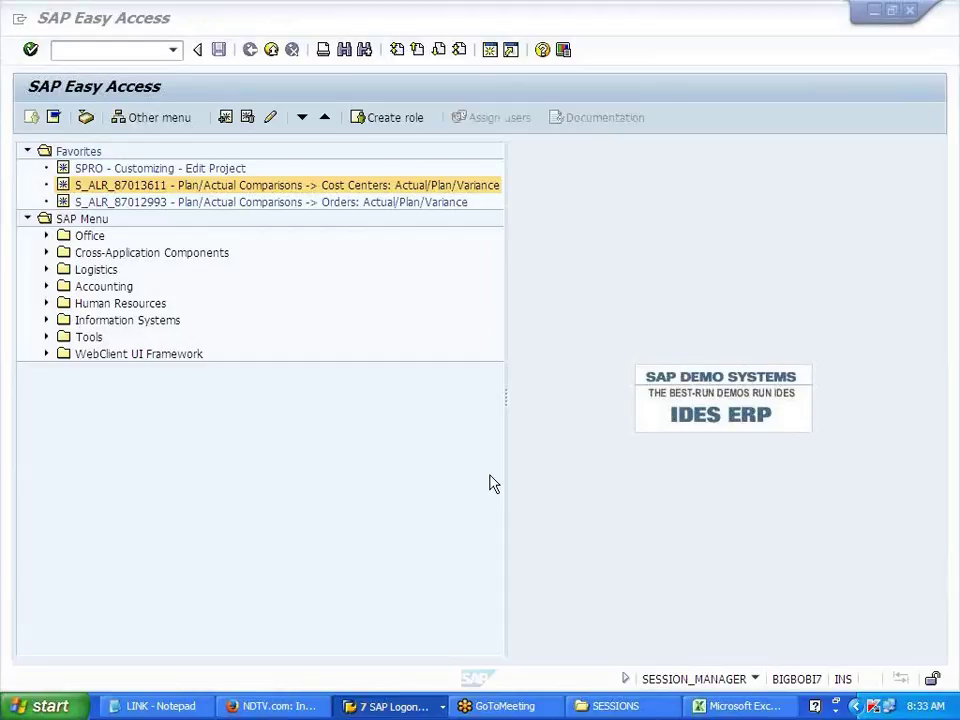
Step: Switch to the Excel workbook gagee and view the vehicle settlement notes on the CONTROLLING sheet
left_click(743, 707)
left_click(340, 428)
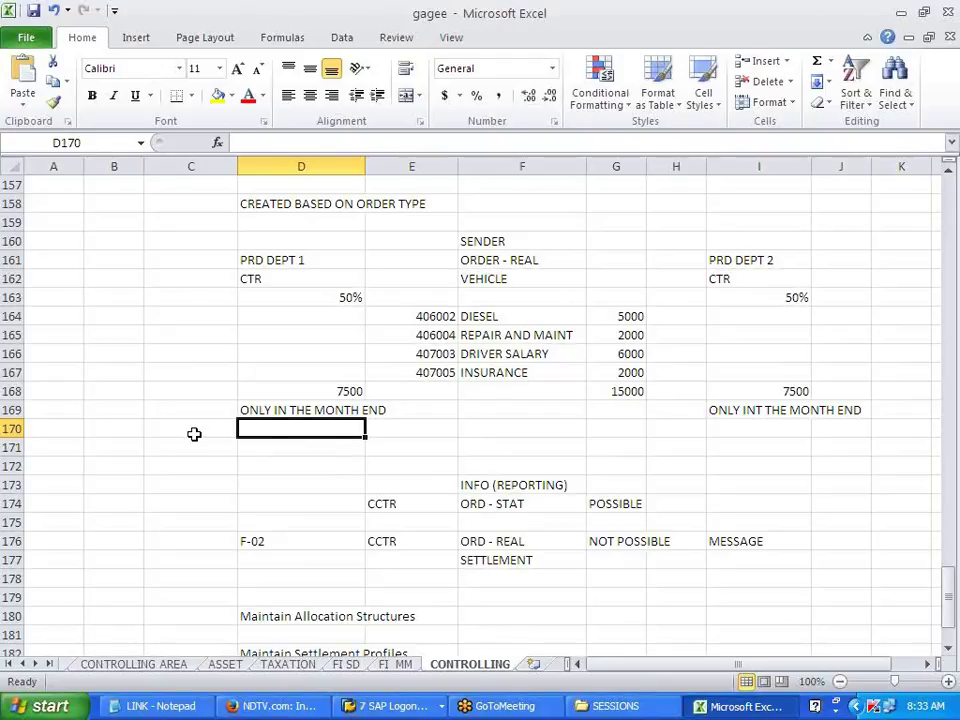
left_click(945, 426)
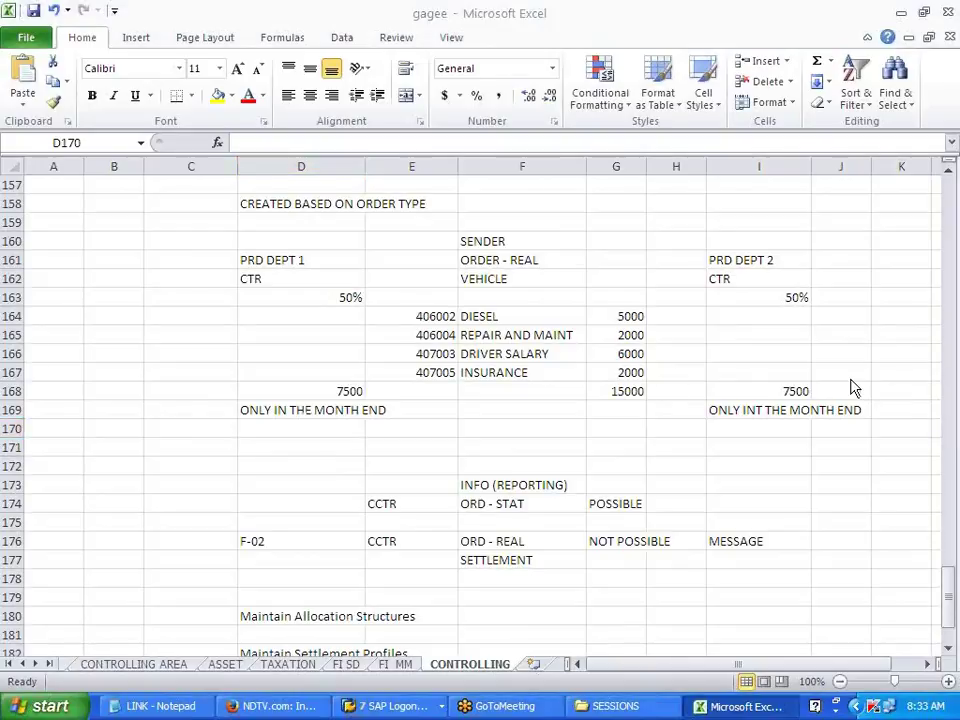